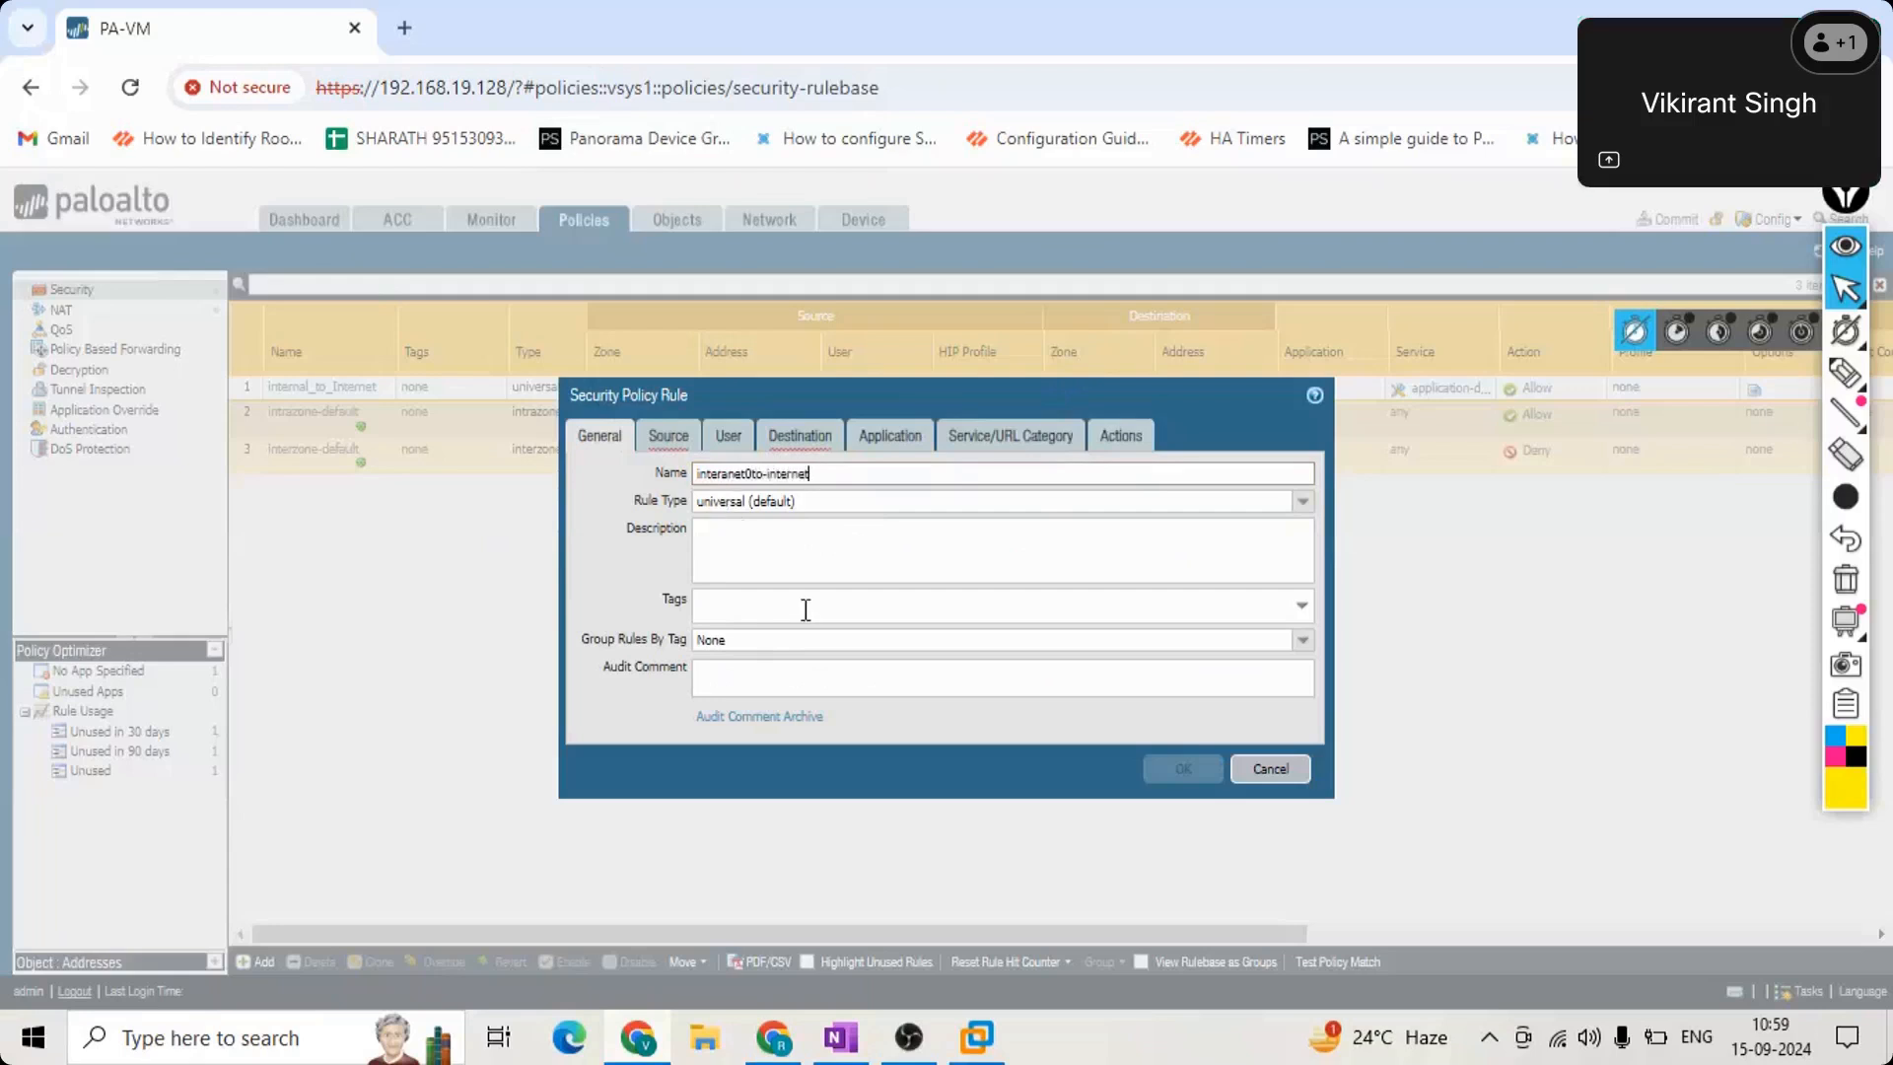
# Add INternal Zone as the source zone of the new interanet0to-internet security policy rule.
pyautogui.click(804, 540)
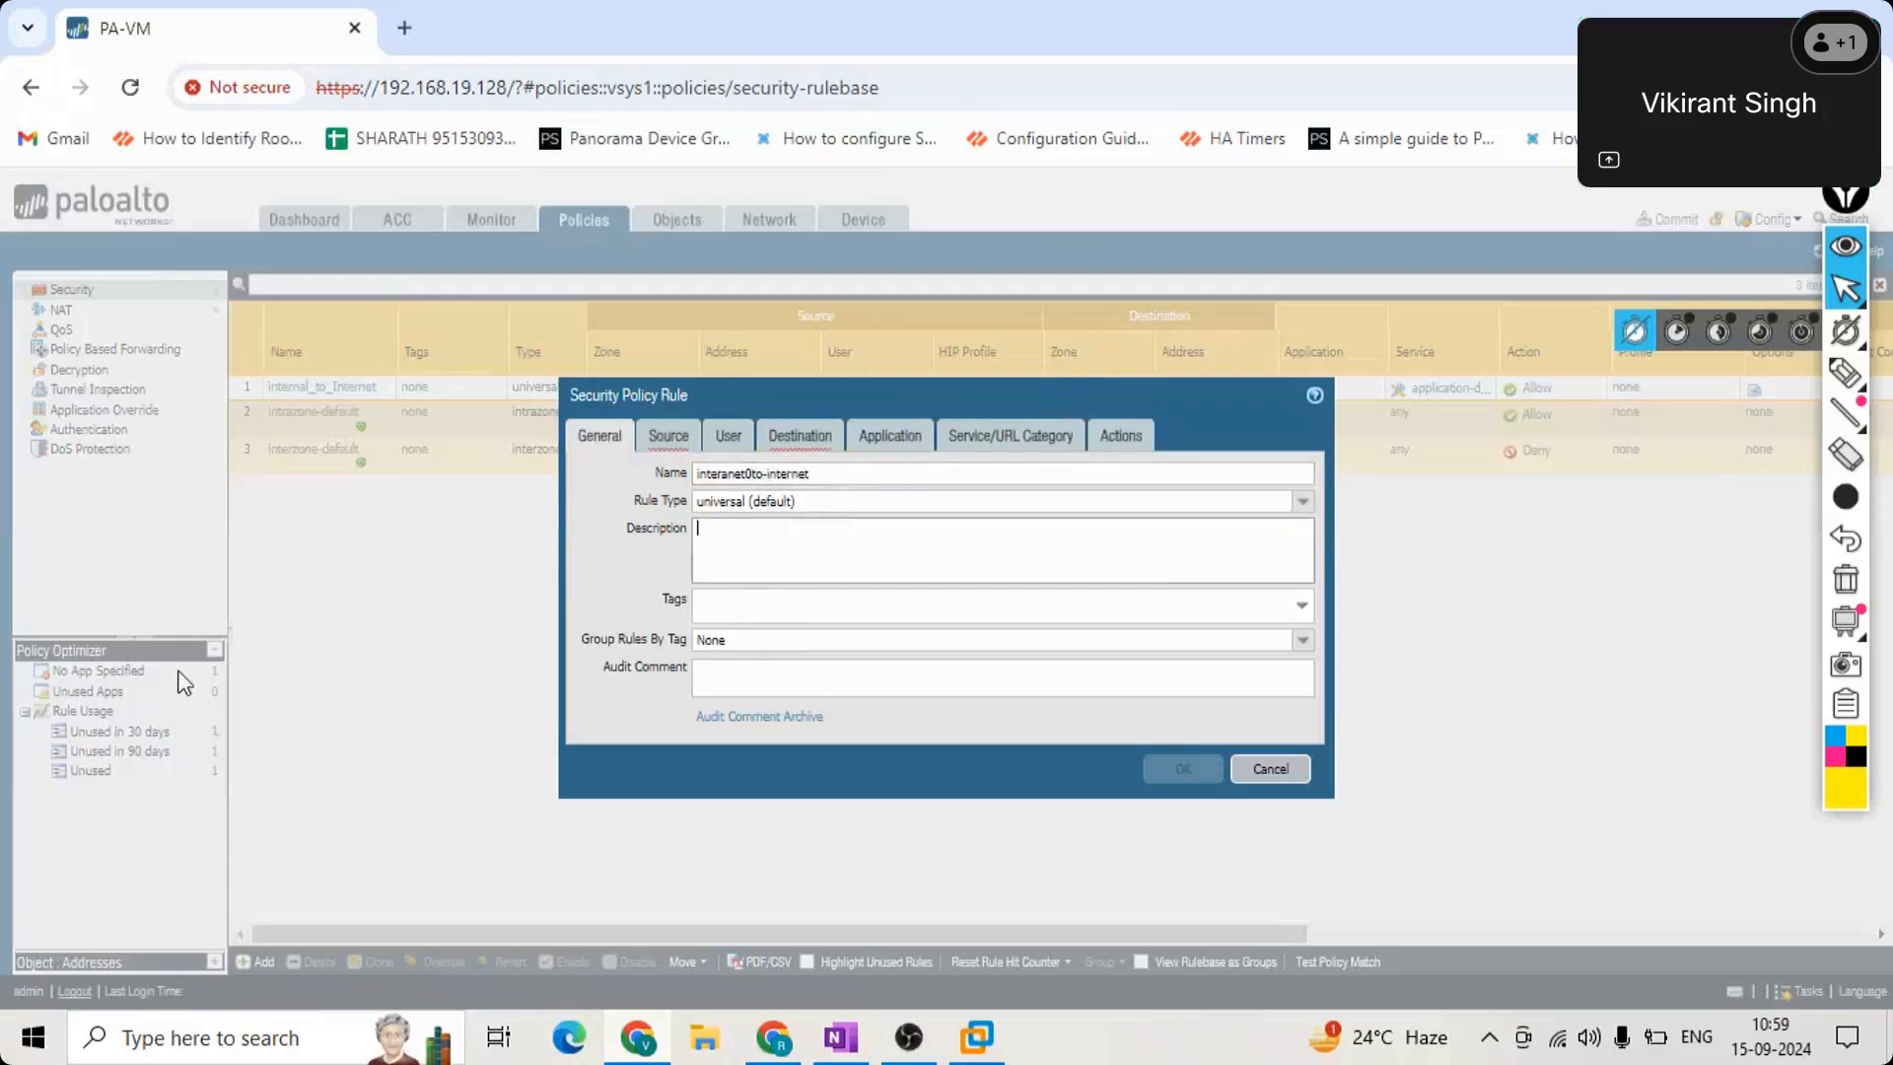
pyautogui.click(655, 444)
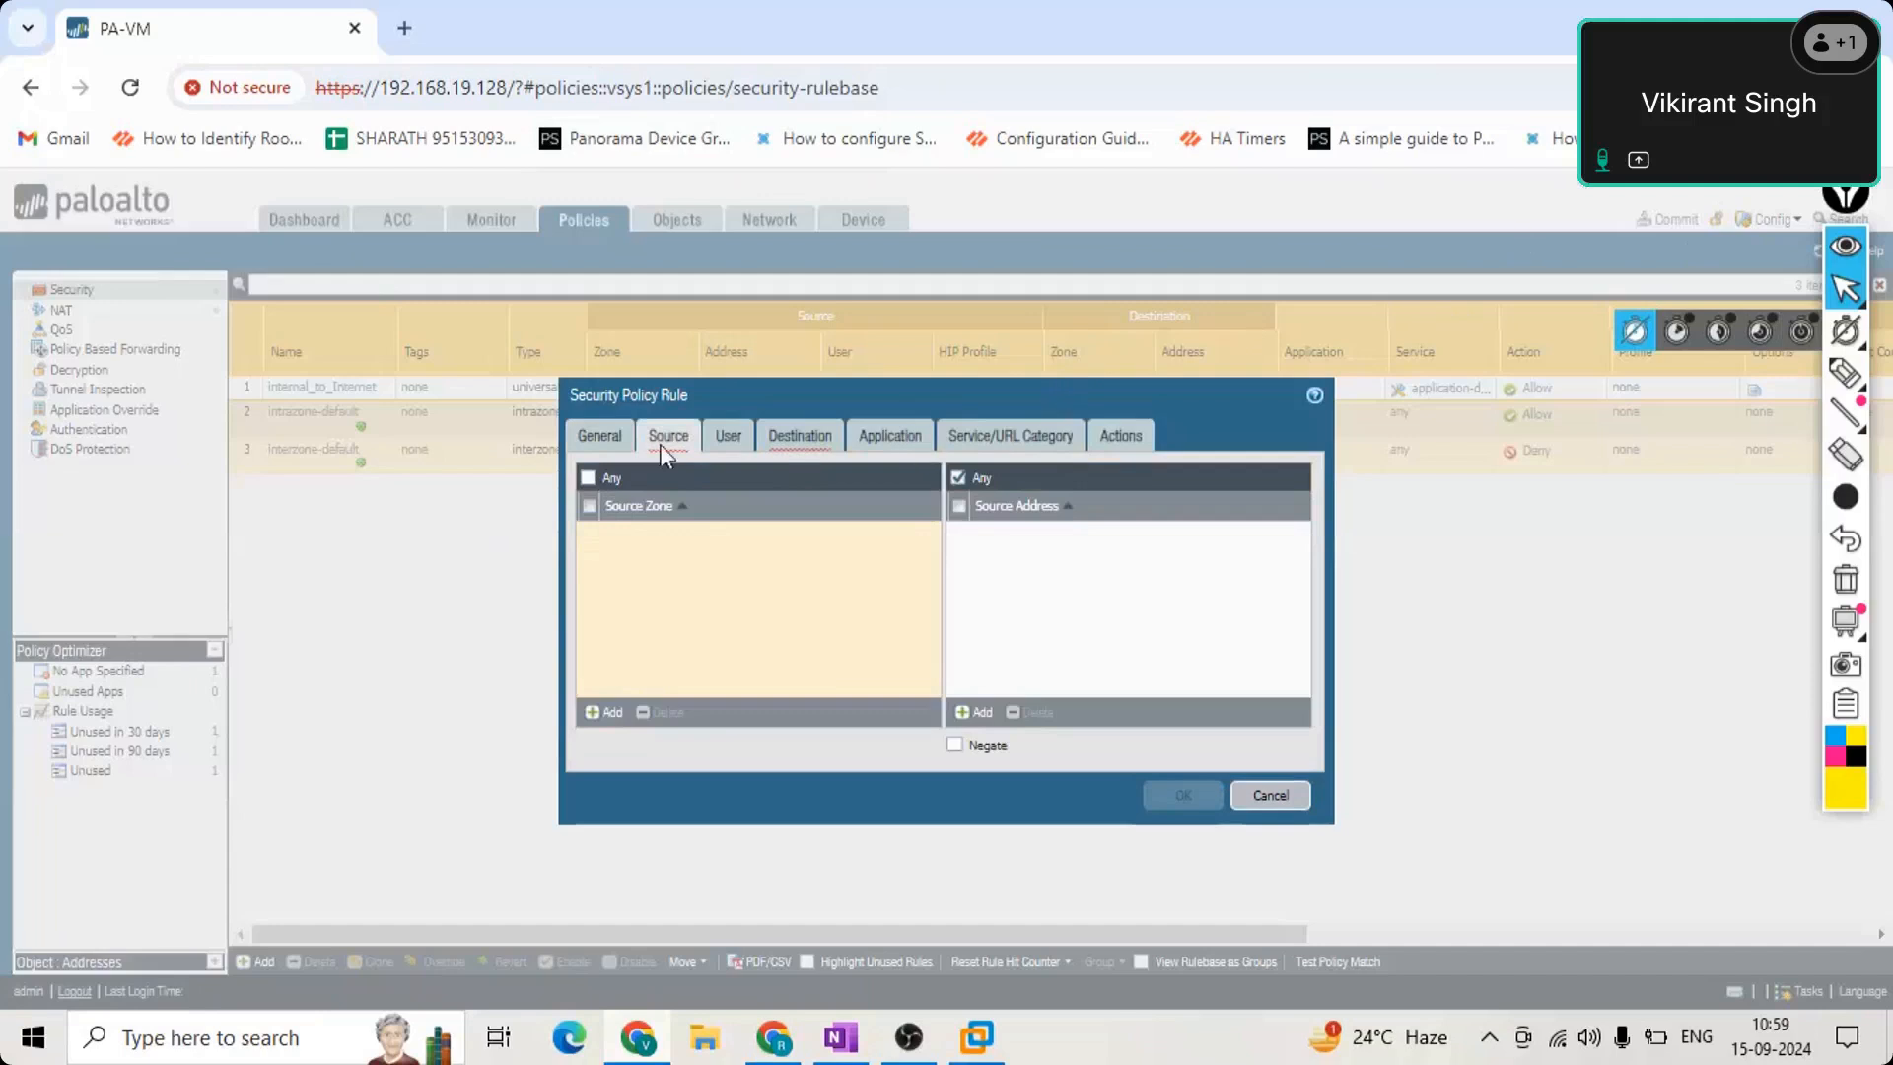
pyautogui.click(726, 442)
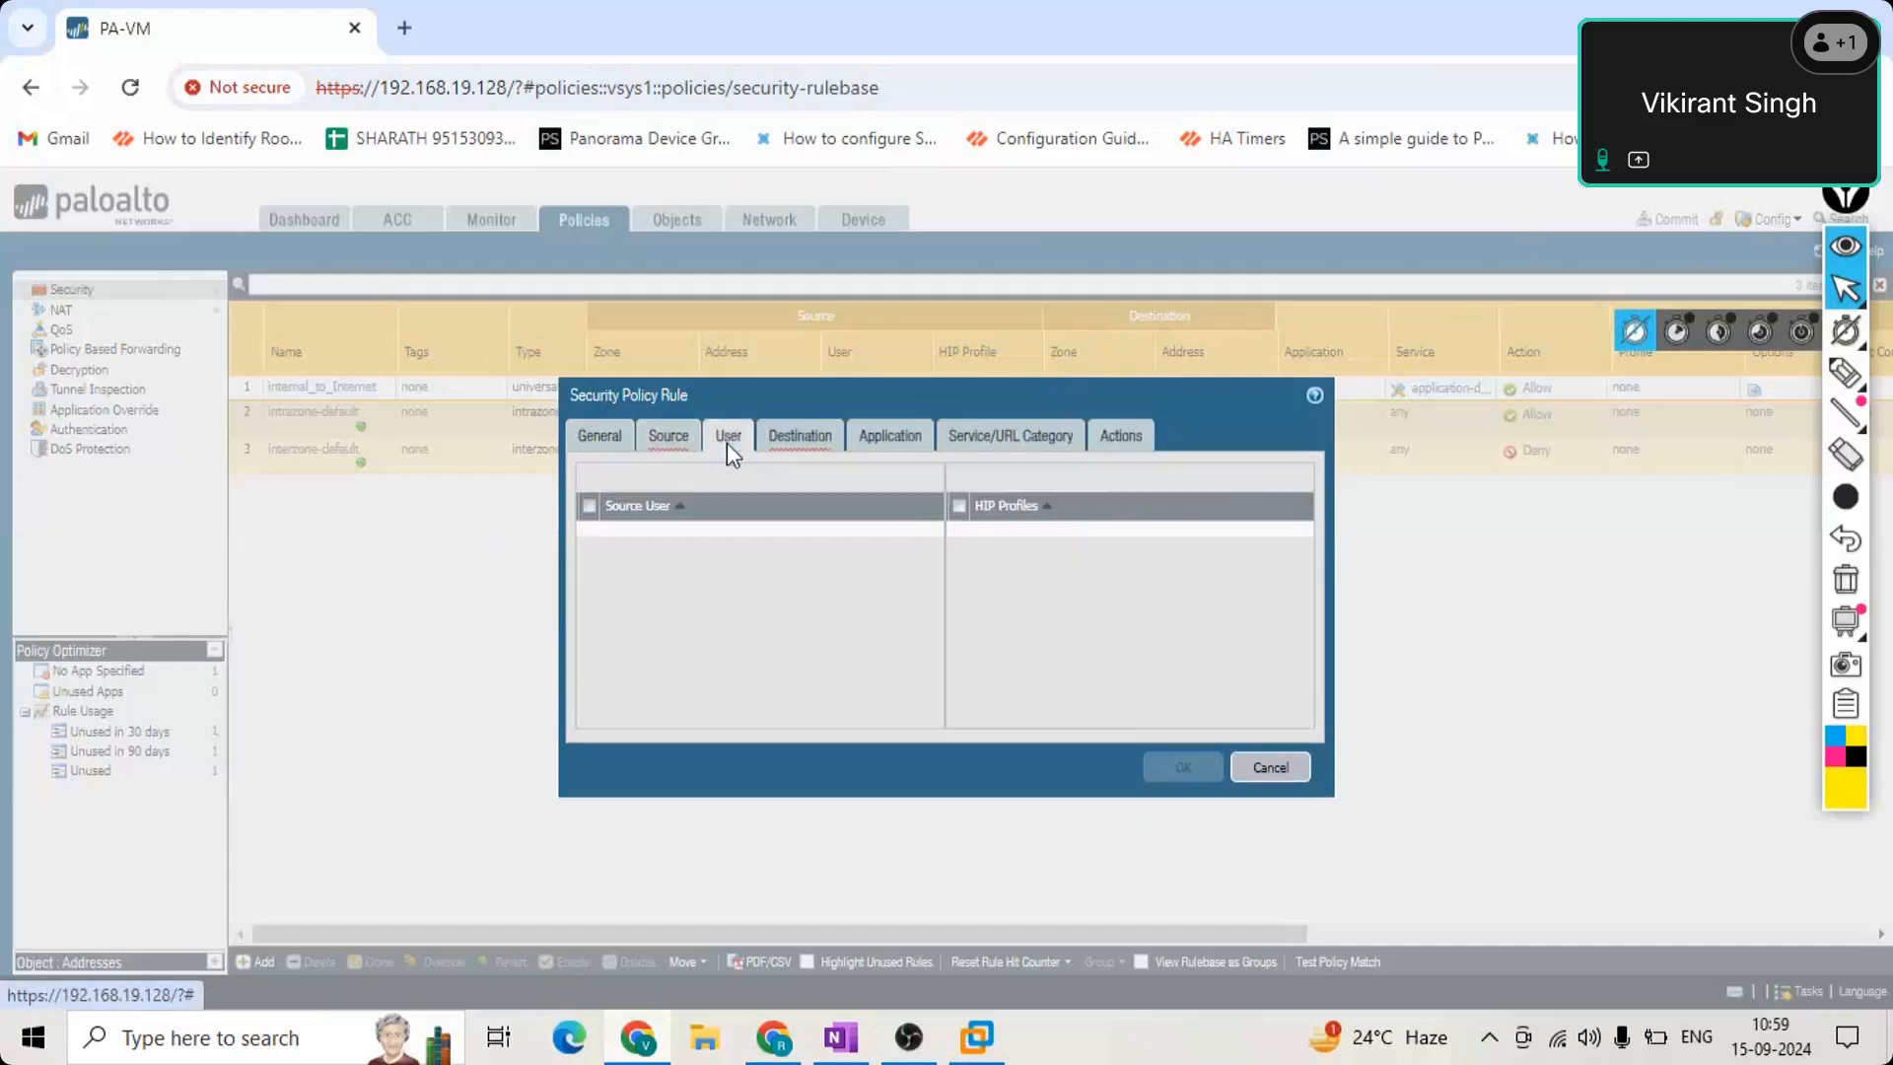
pyautogui.click(799, 441)
pyautogui.click(668, 436)
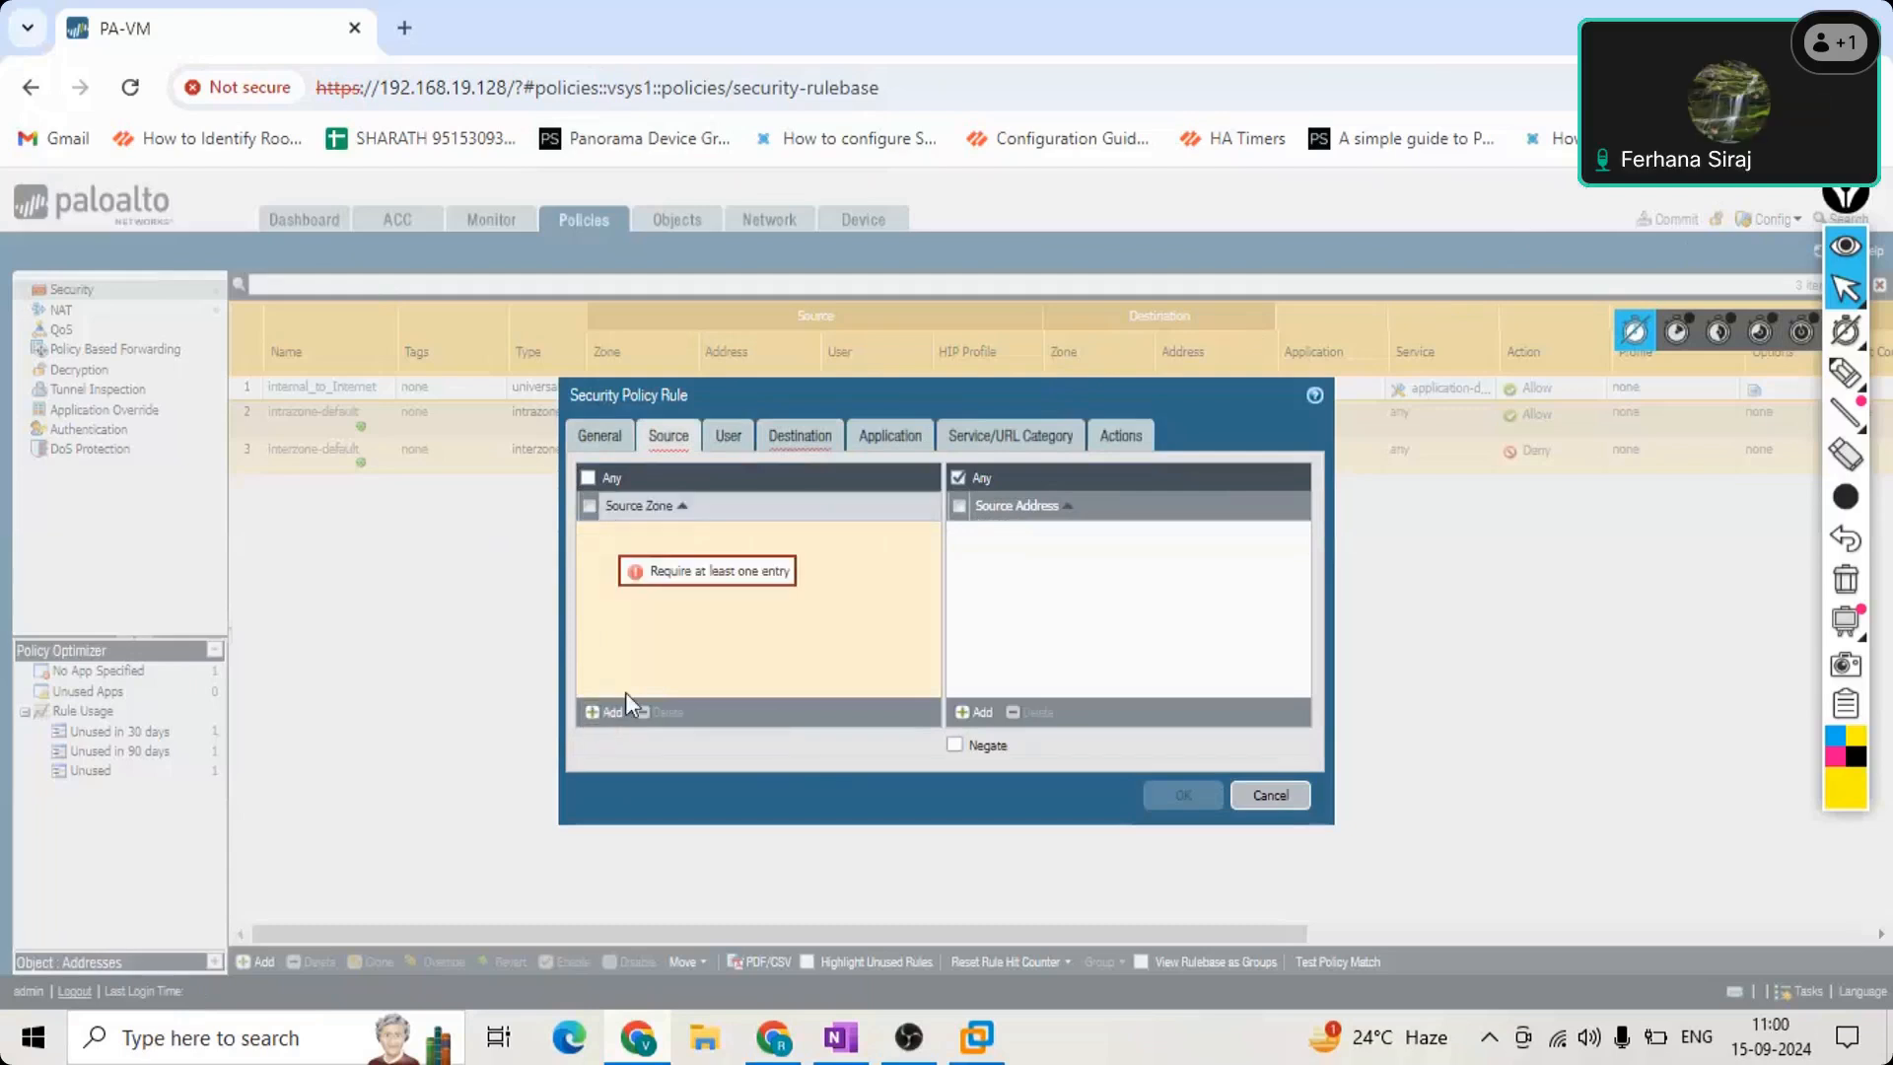
pyautogui.click(613, 714)
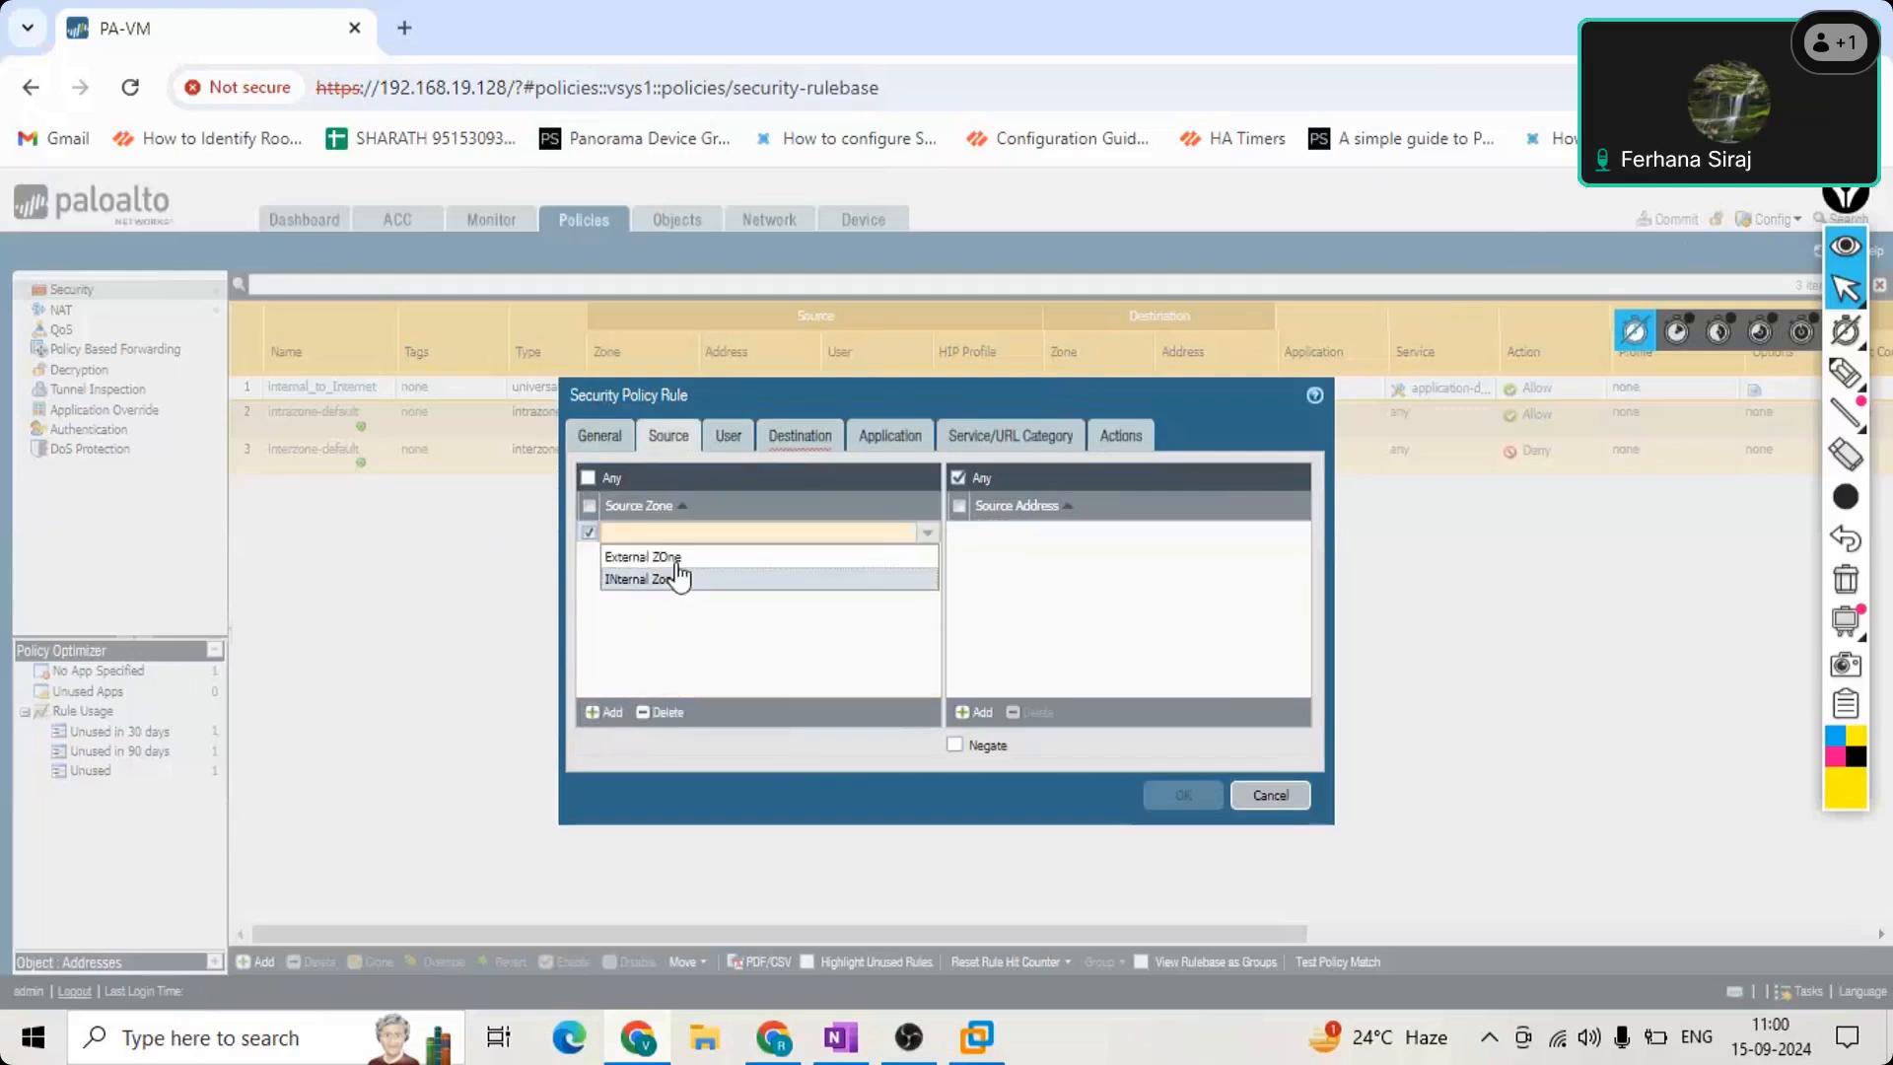
pyautogui.click(679, 581)
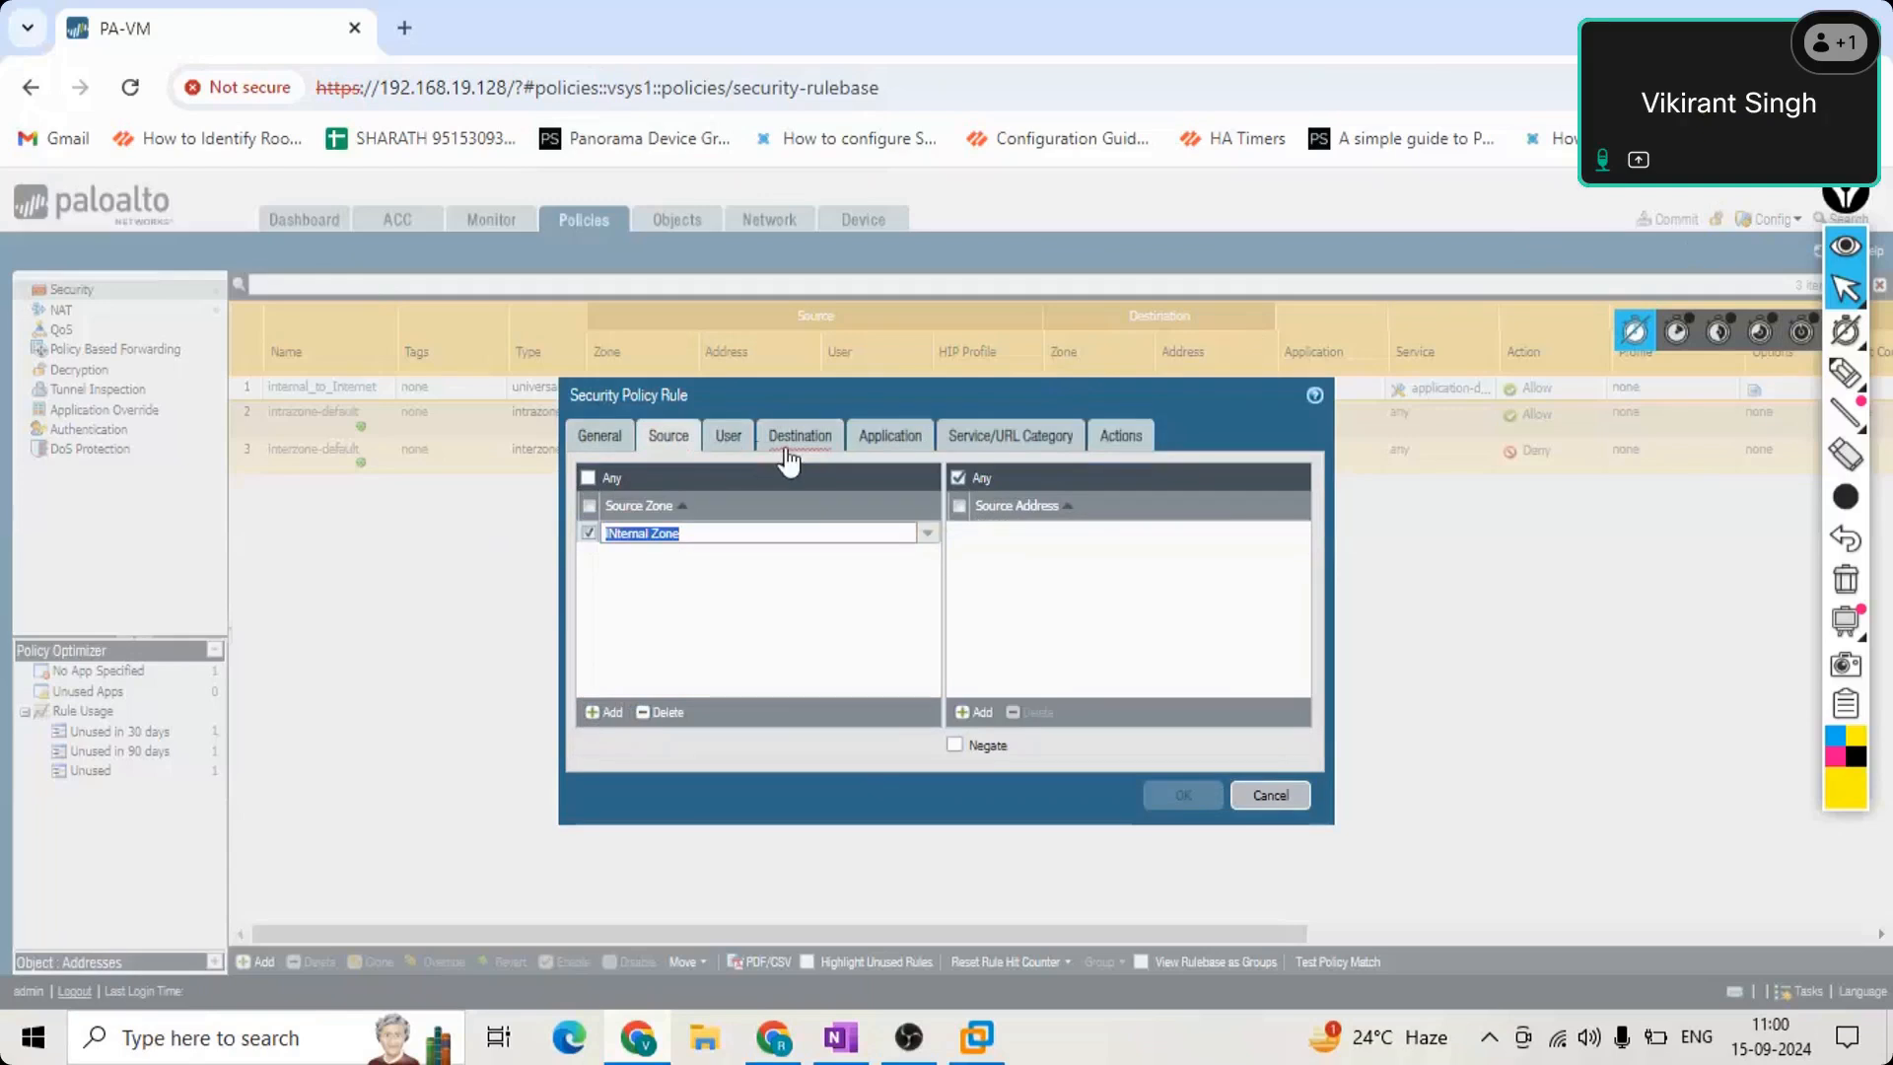
# Add External ZOne as the destination zone of the security policy rule.
pyautogui.click(711, 437)
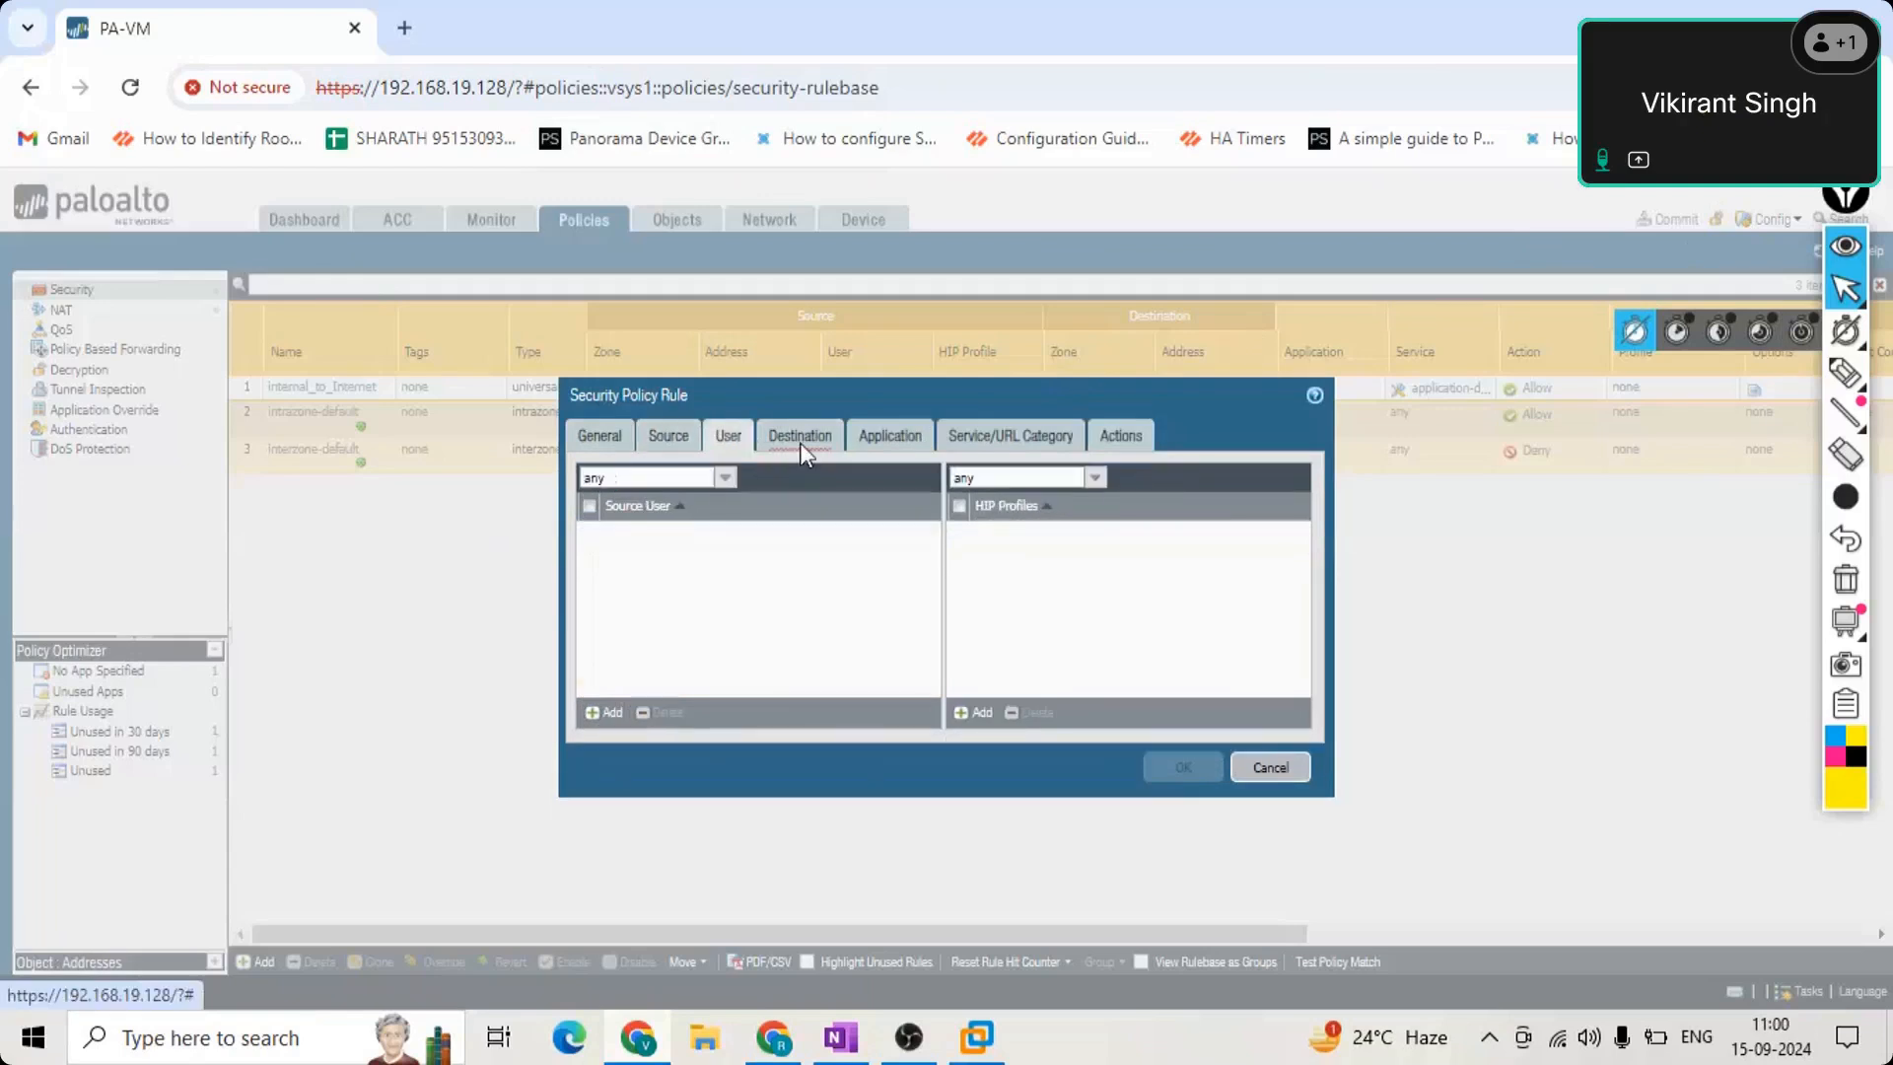
pyautogui.click(802, 438)
pyautogui.click(611, 714)
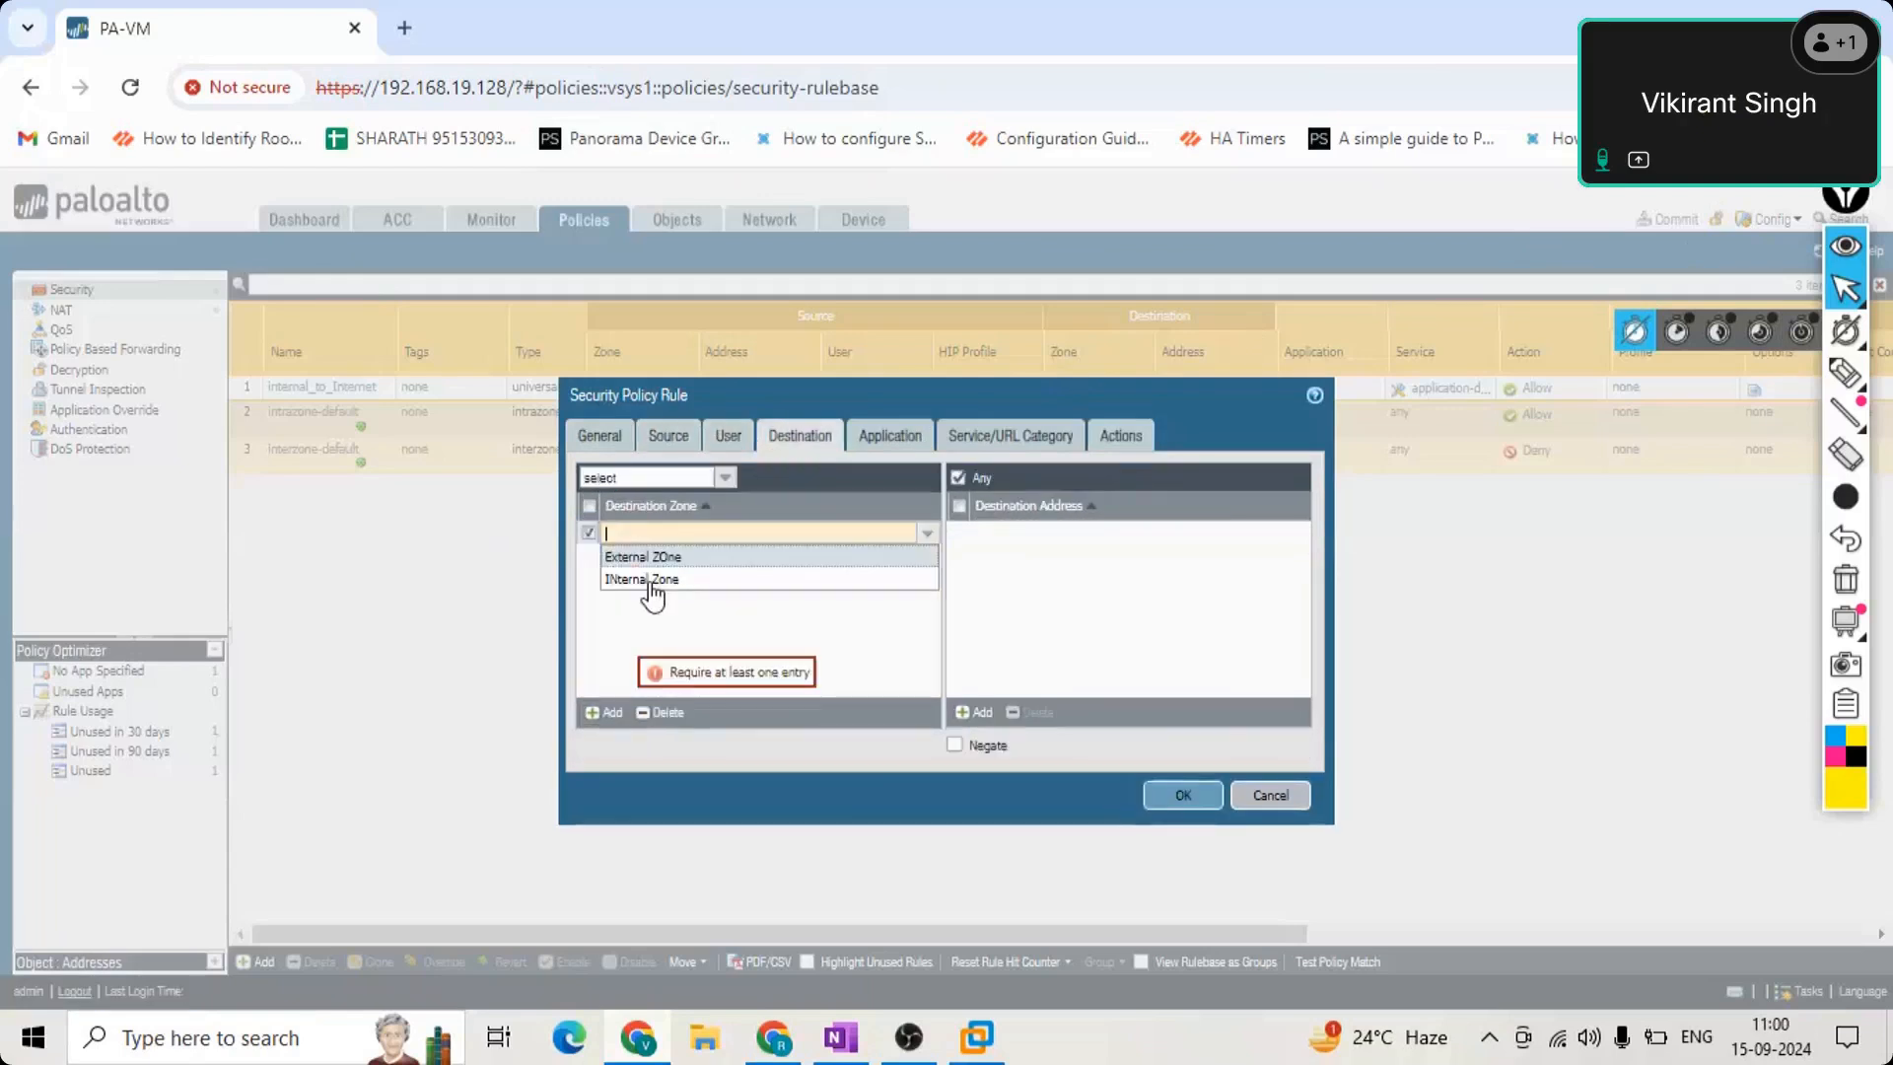
pyautogui.click(643, 558)
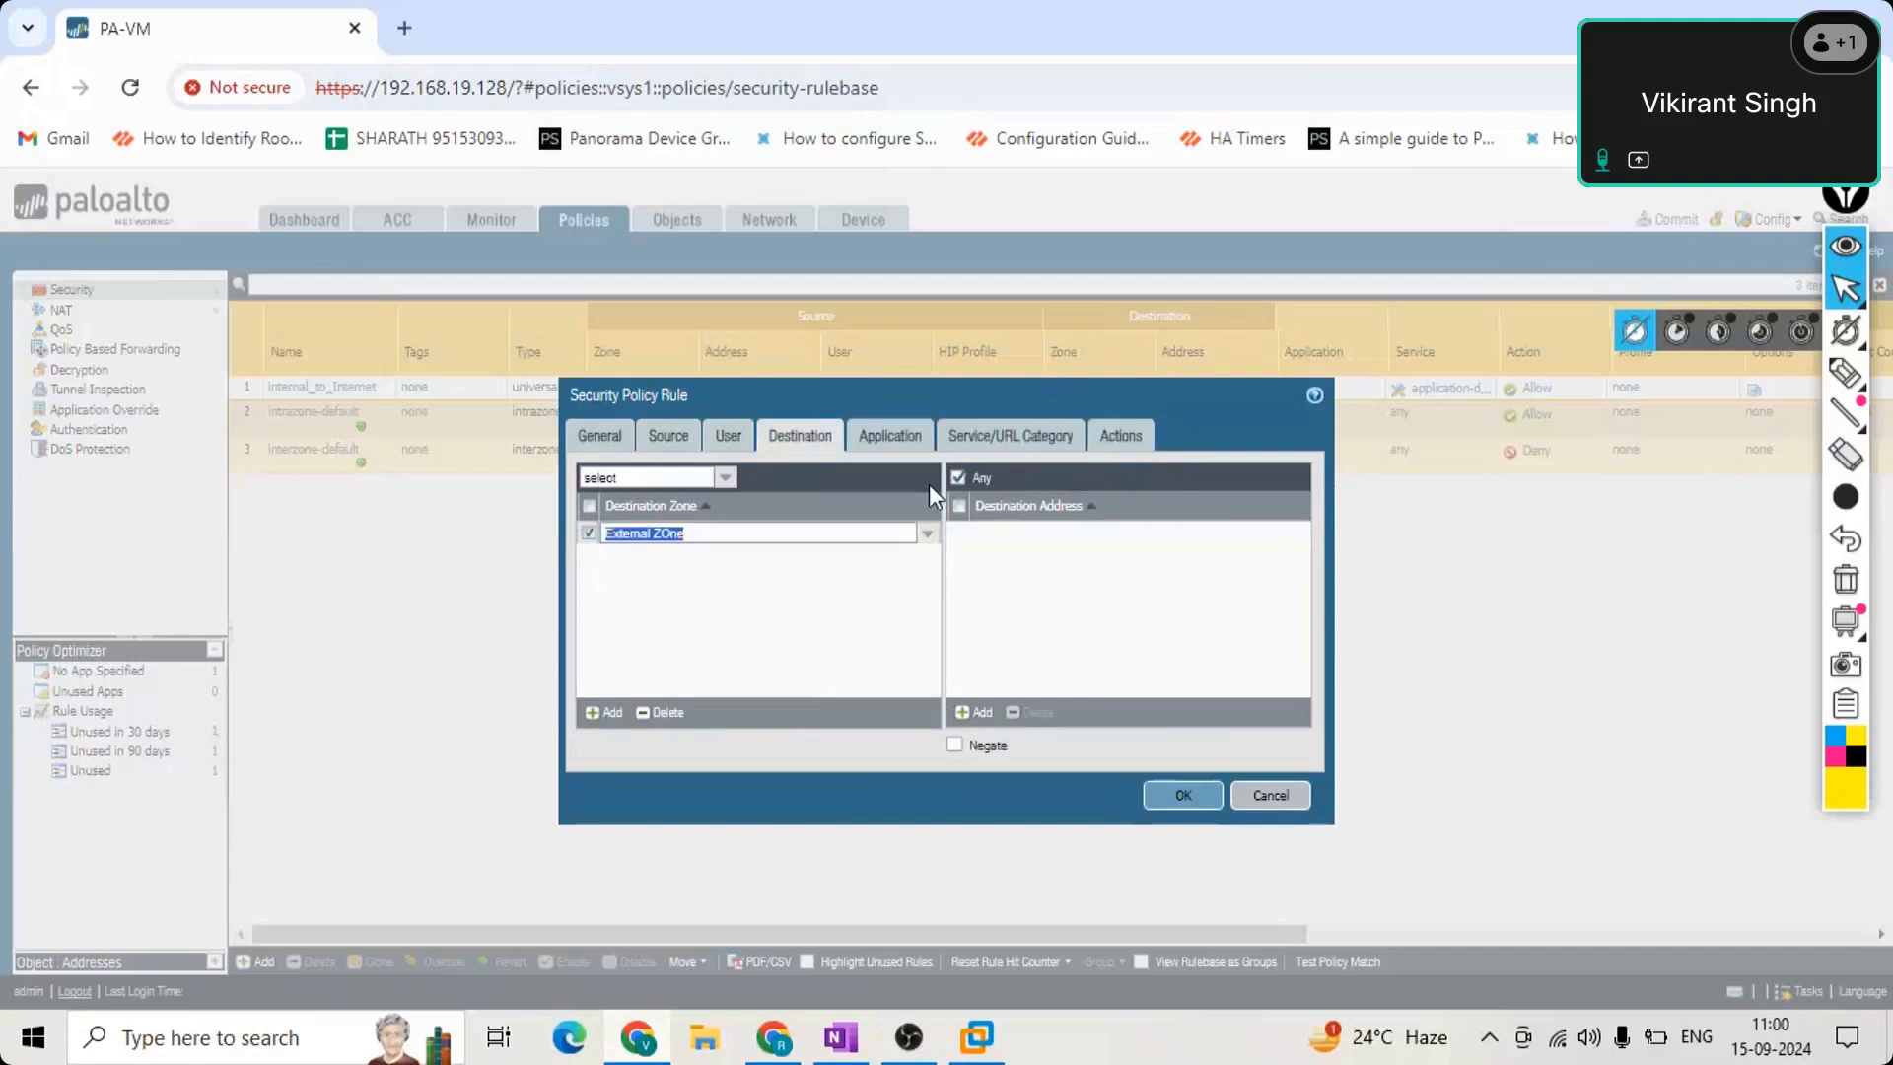
# Review the rule's application, service and URL category settings, keep the Allow action, and save the rule.
pyautogui.click(891, 434)
pyautogui.click(999, 437)
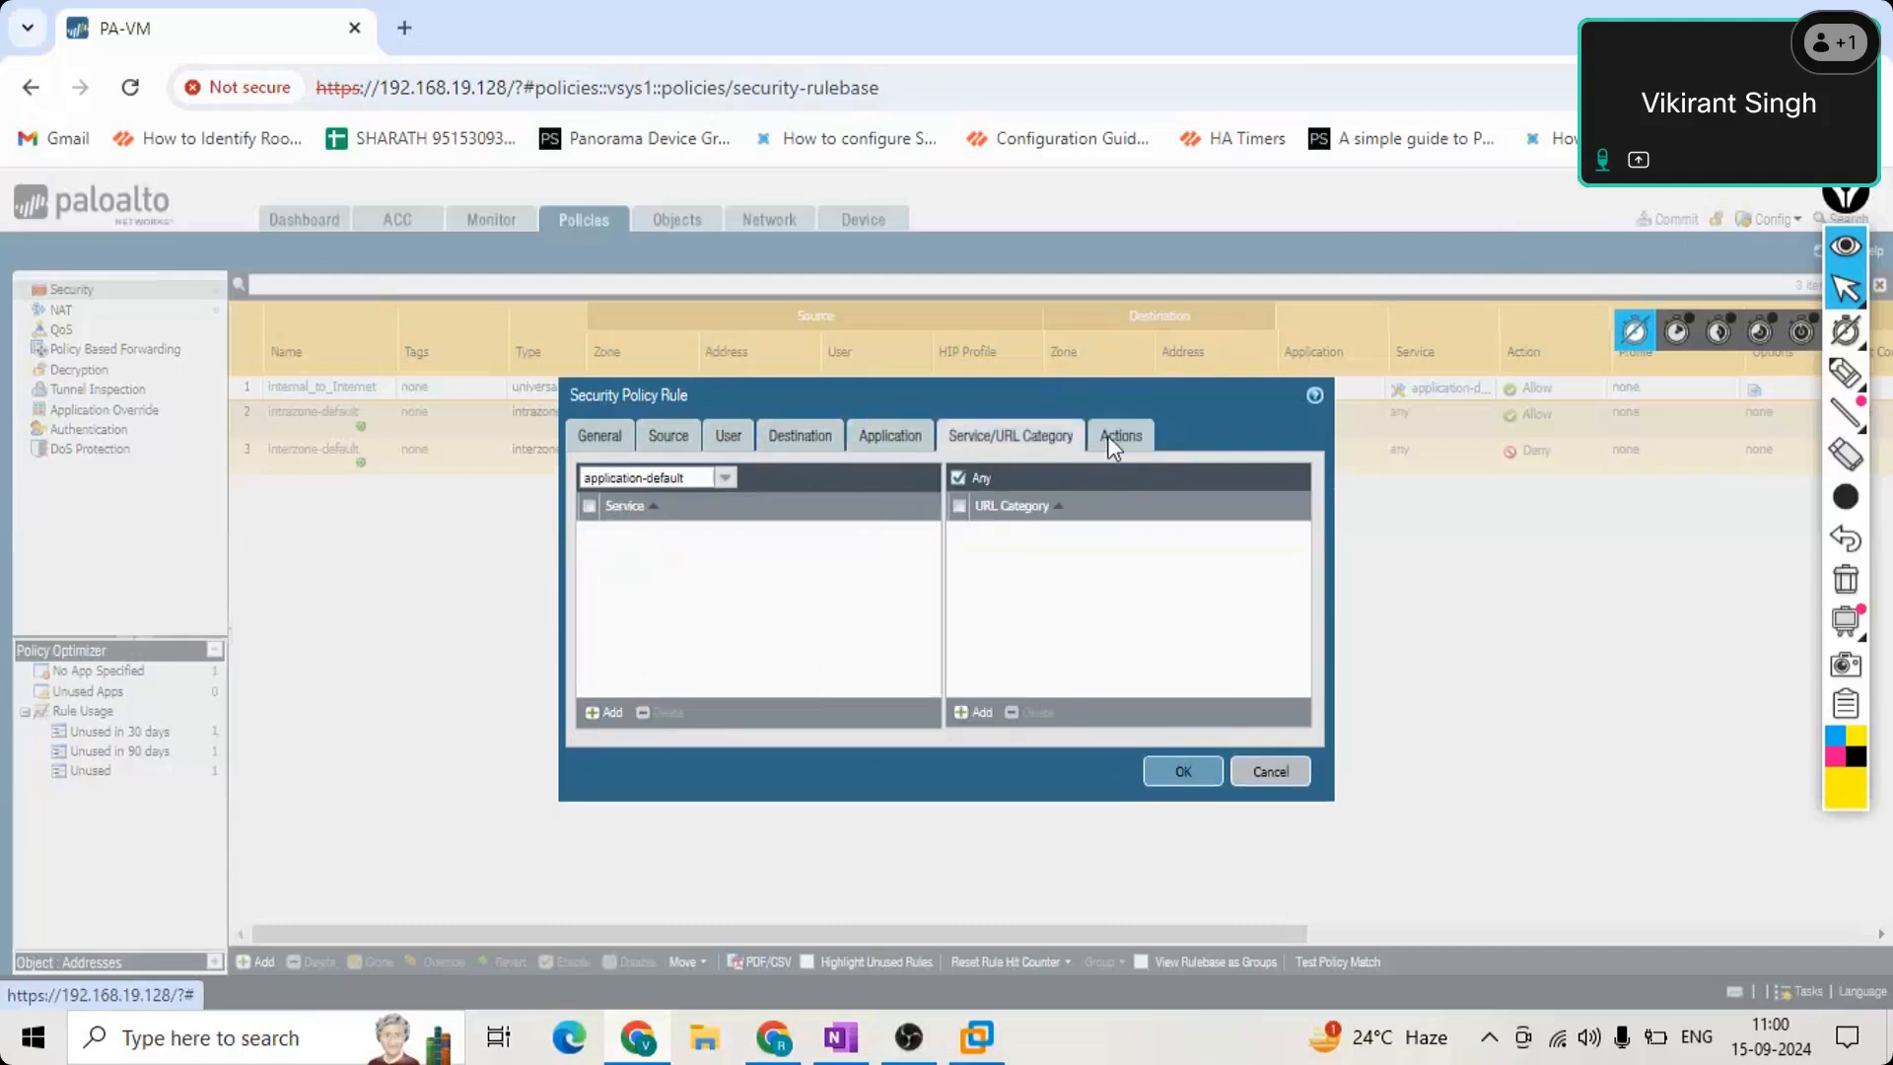
pyautogui.click(1120, 435)
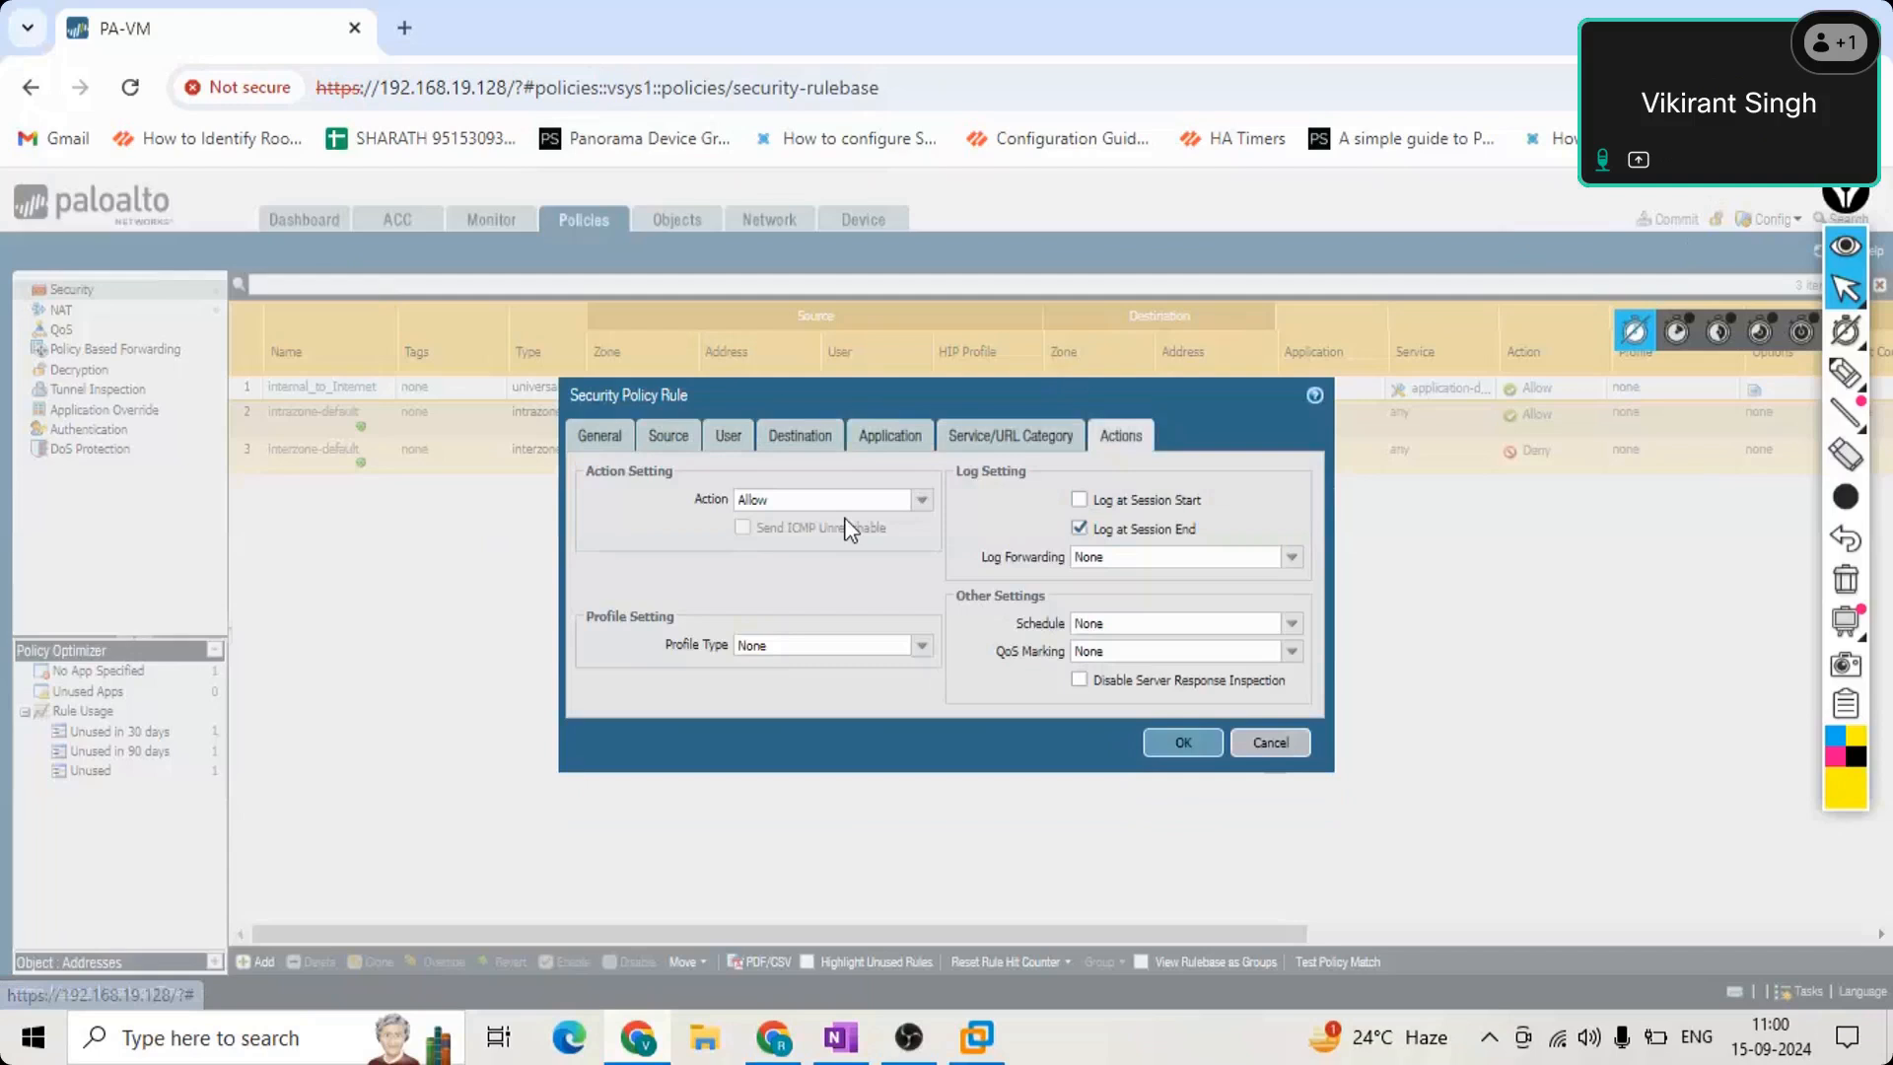
pyautogui.click(1197, 746)
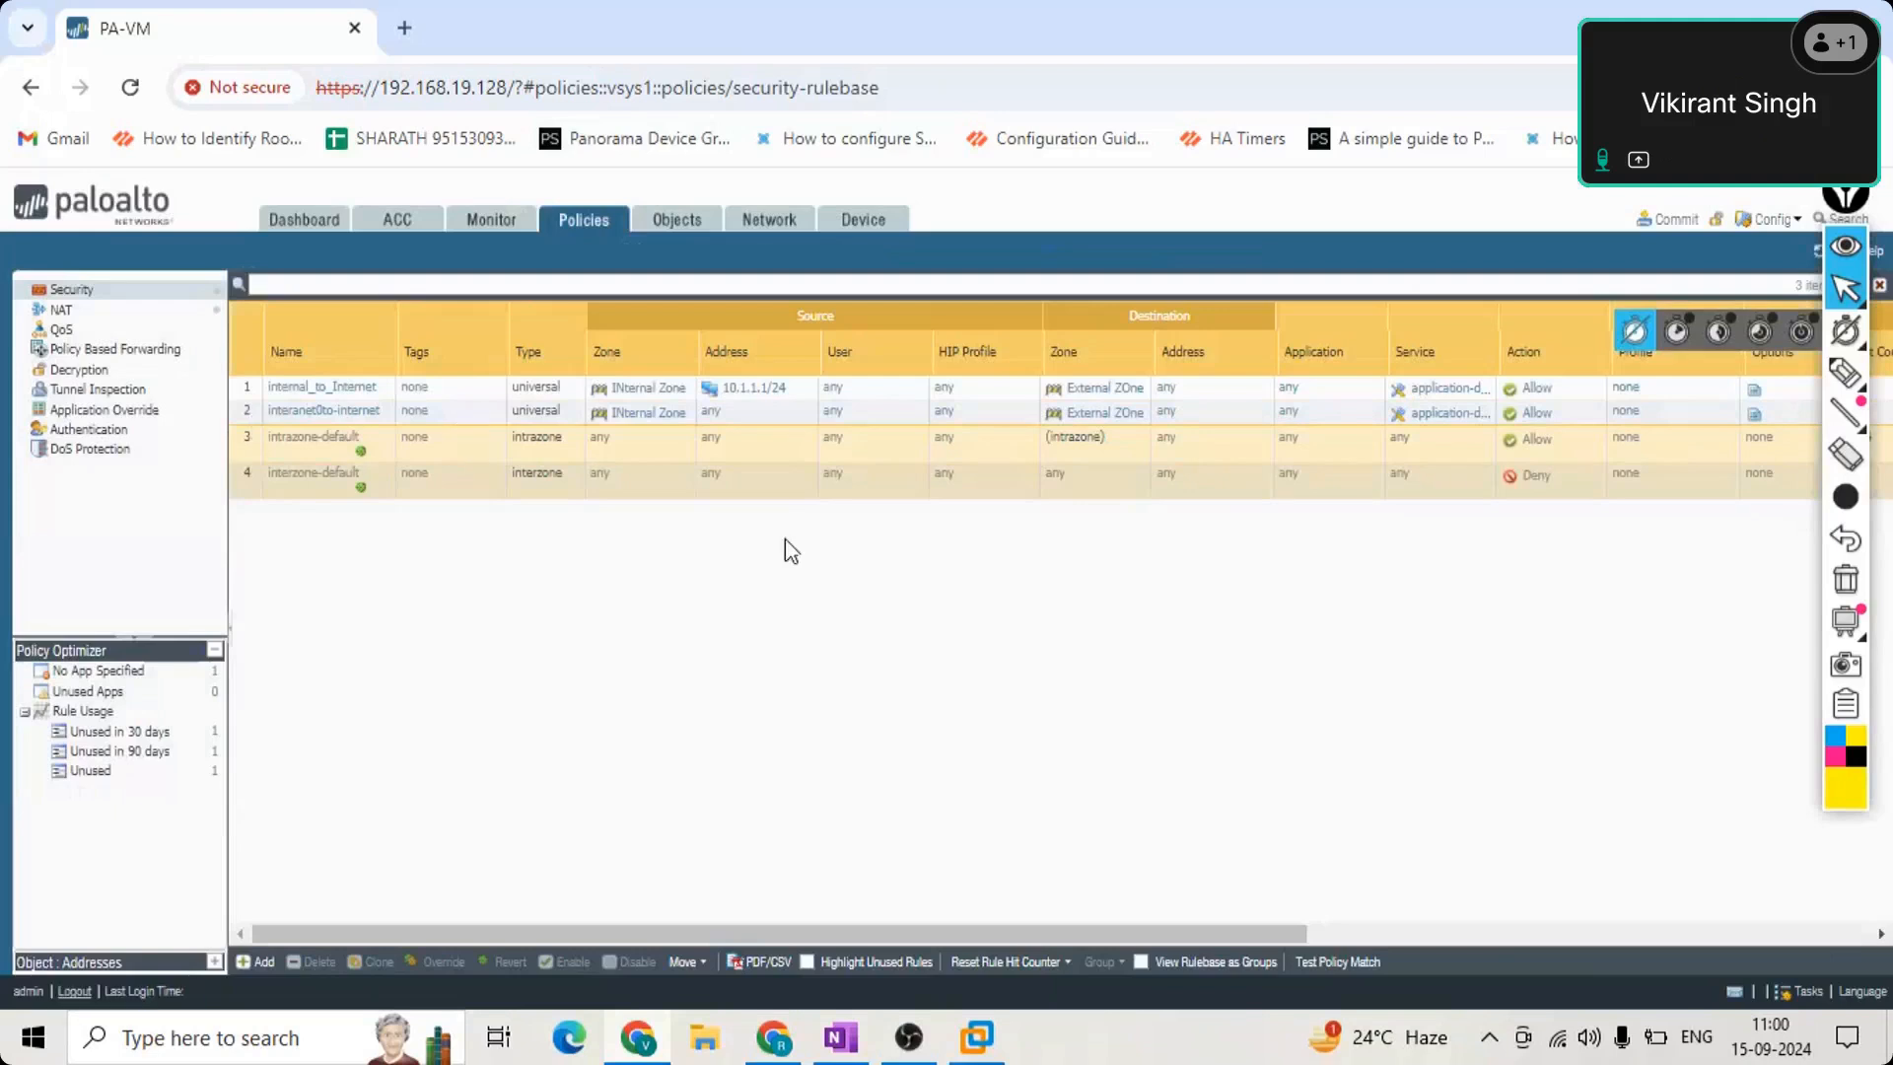
# Look at the NAT rulebase and return to the security rulebase.
pyautogui.click(1694, 225)
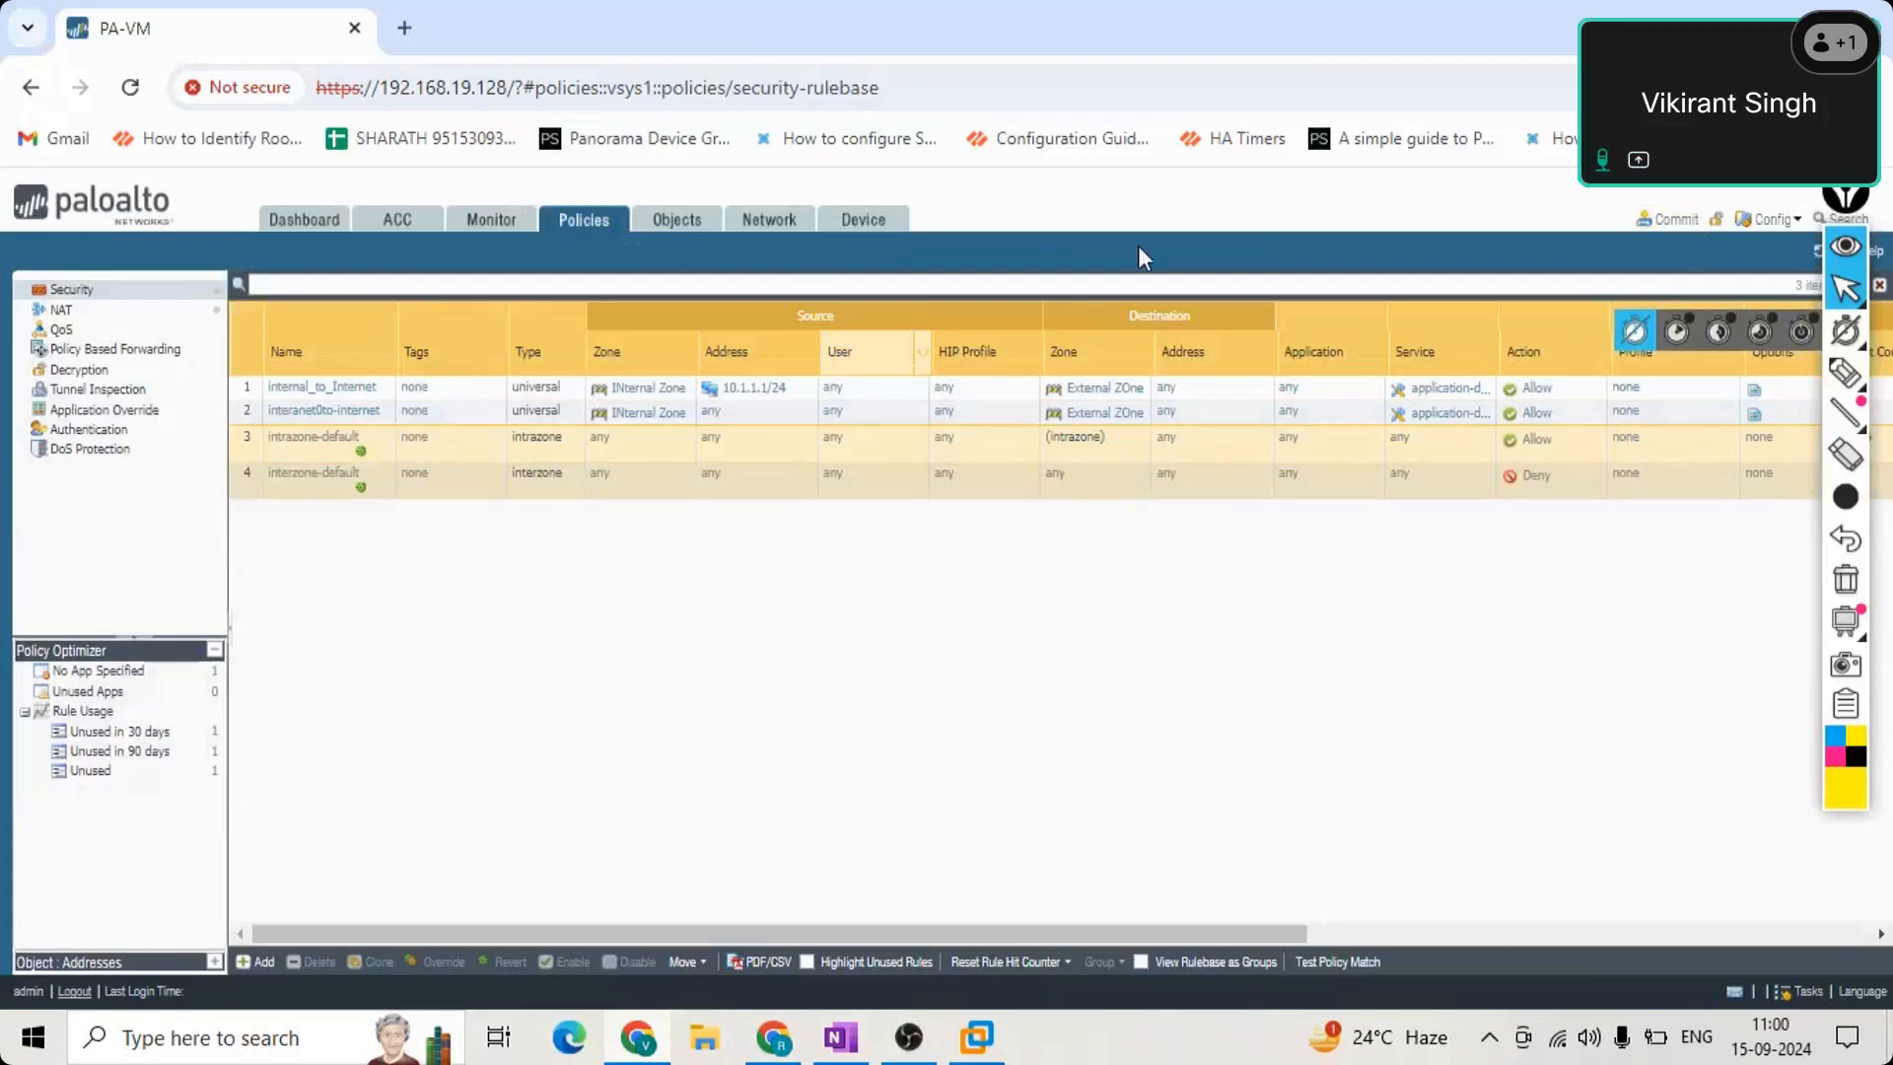
pyautogui.click(73, 331)
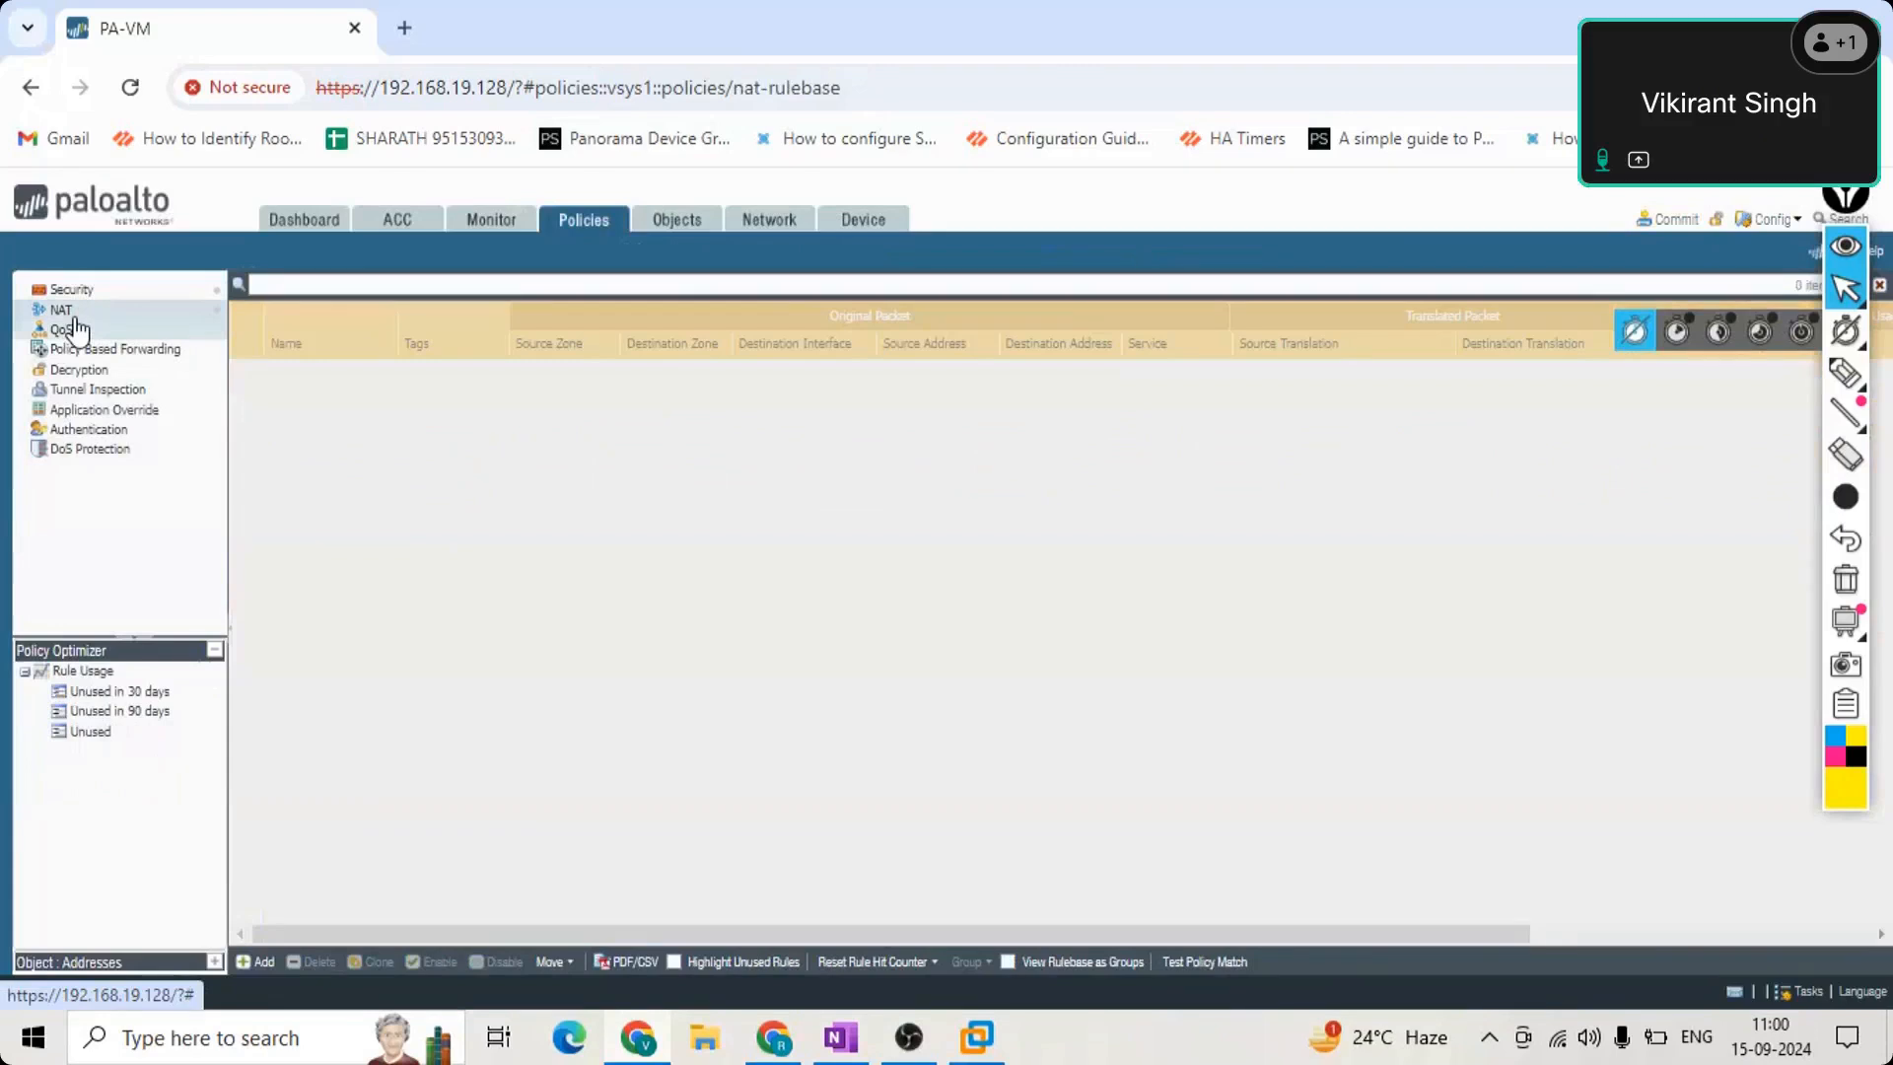
pyautogui.click(77, 309)
pyautogui.click(77, 294)
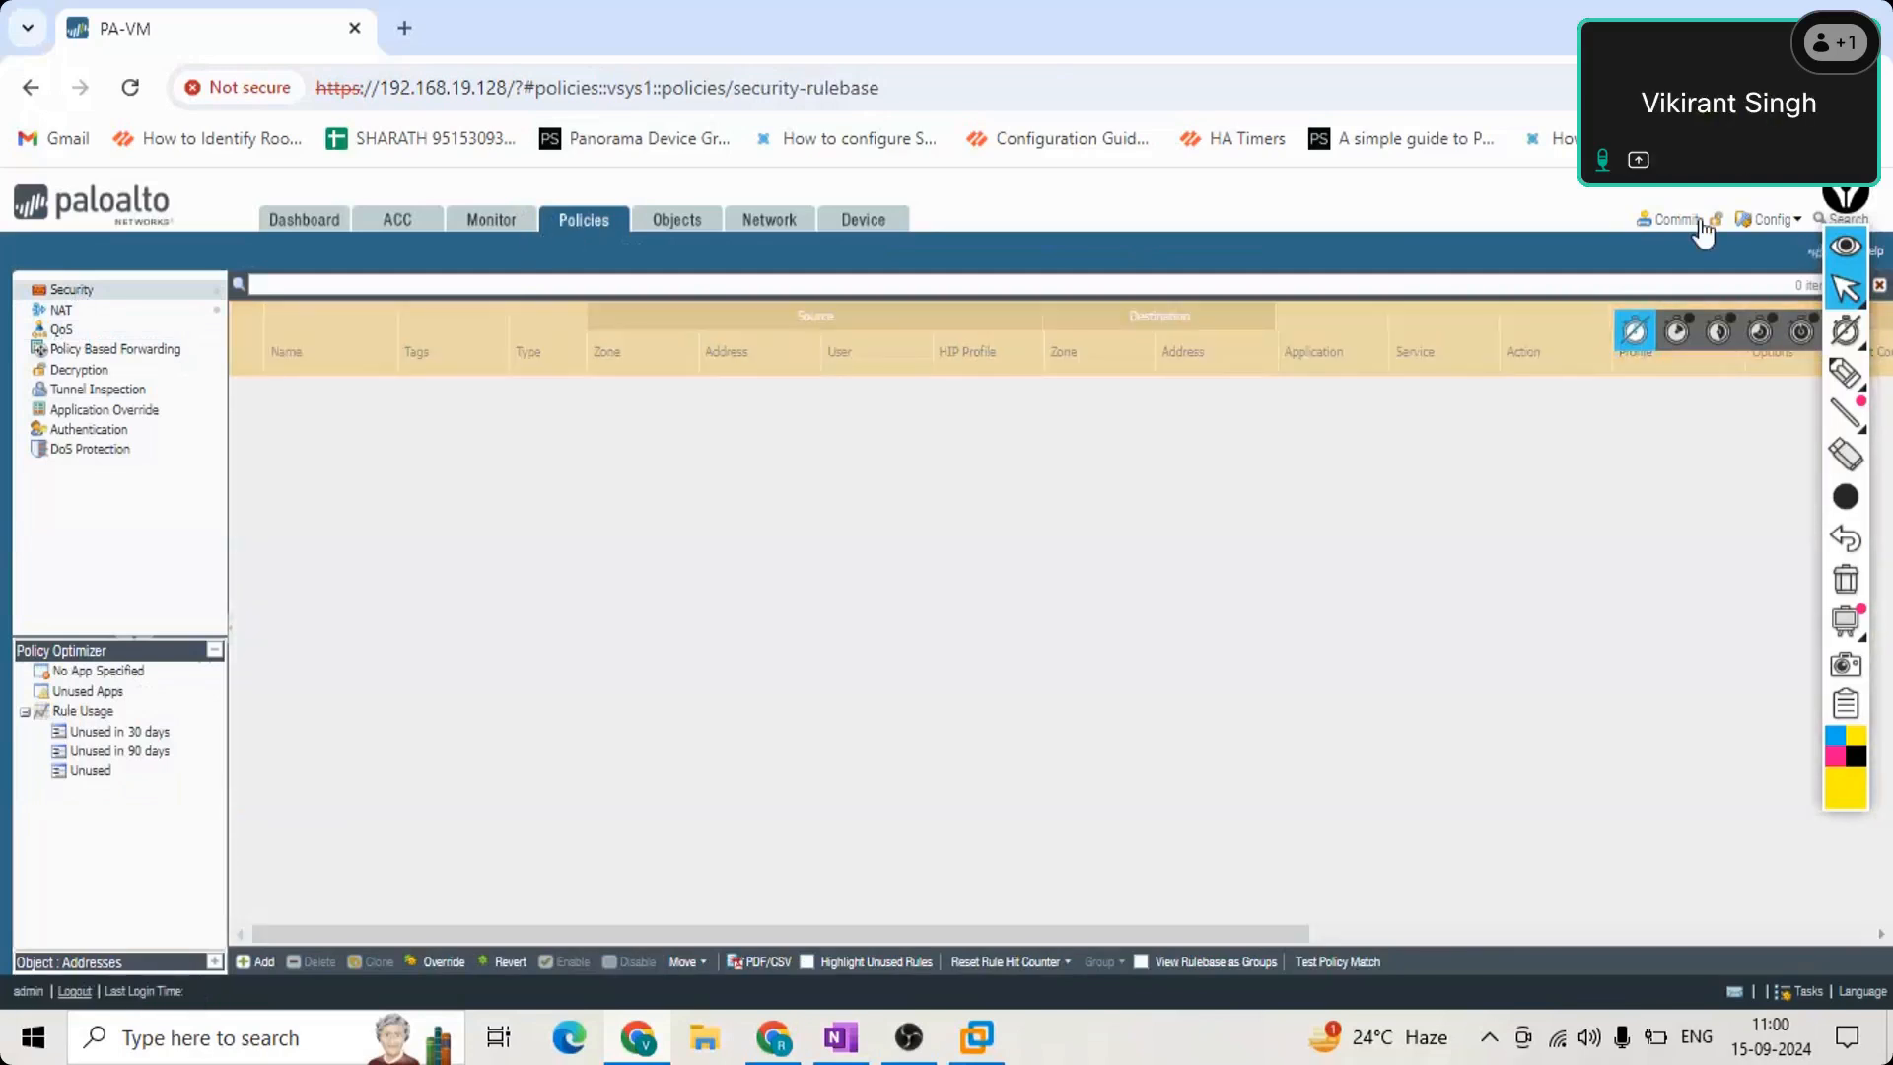
pyautogui.click(1676, 219)
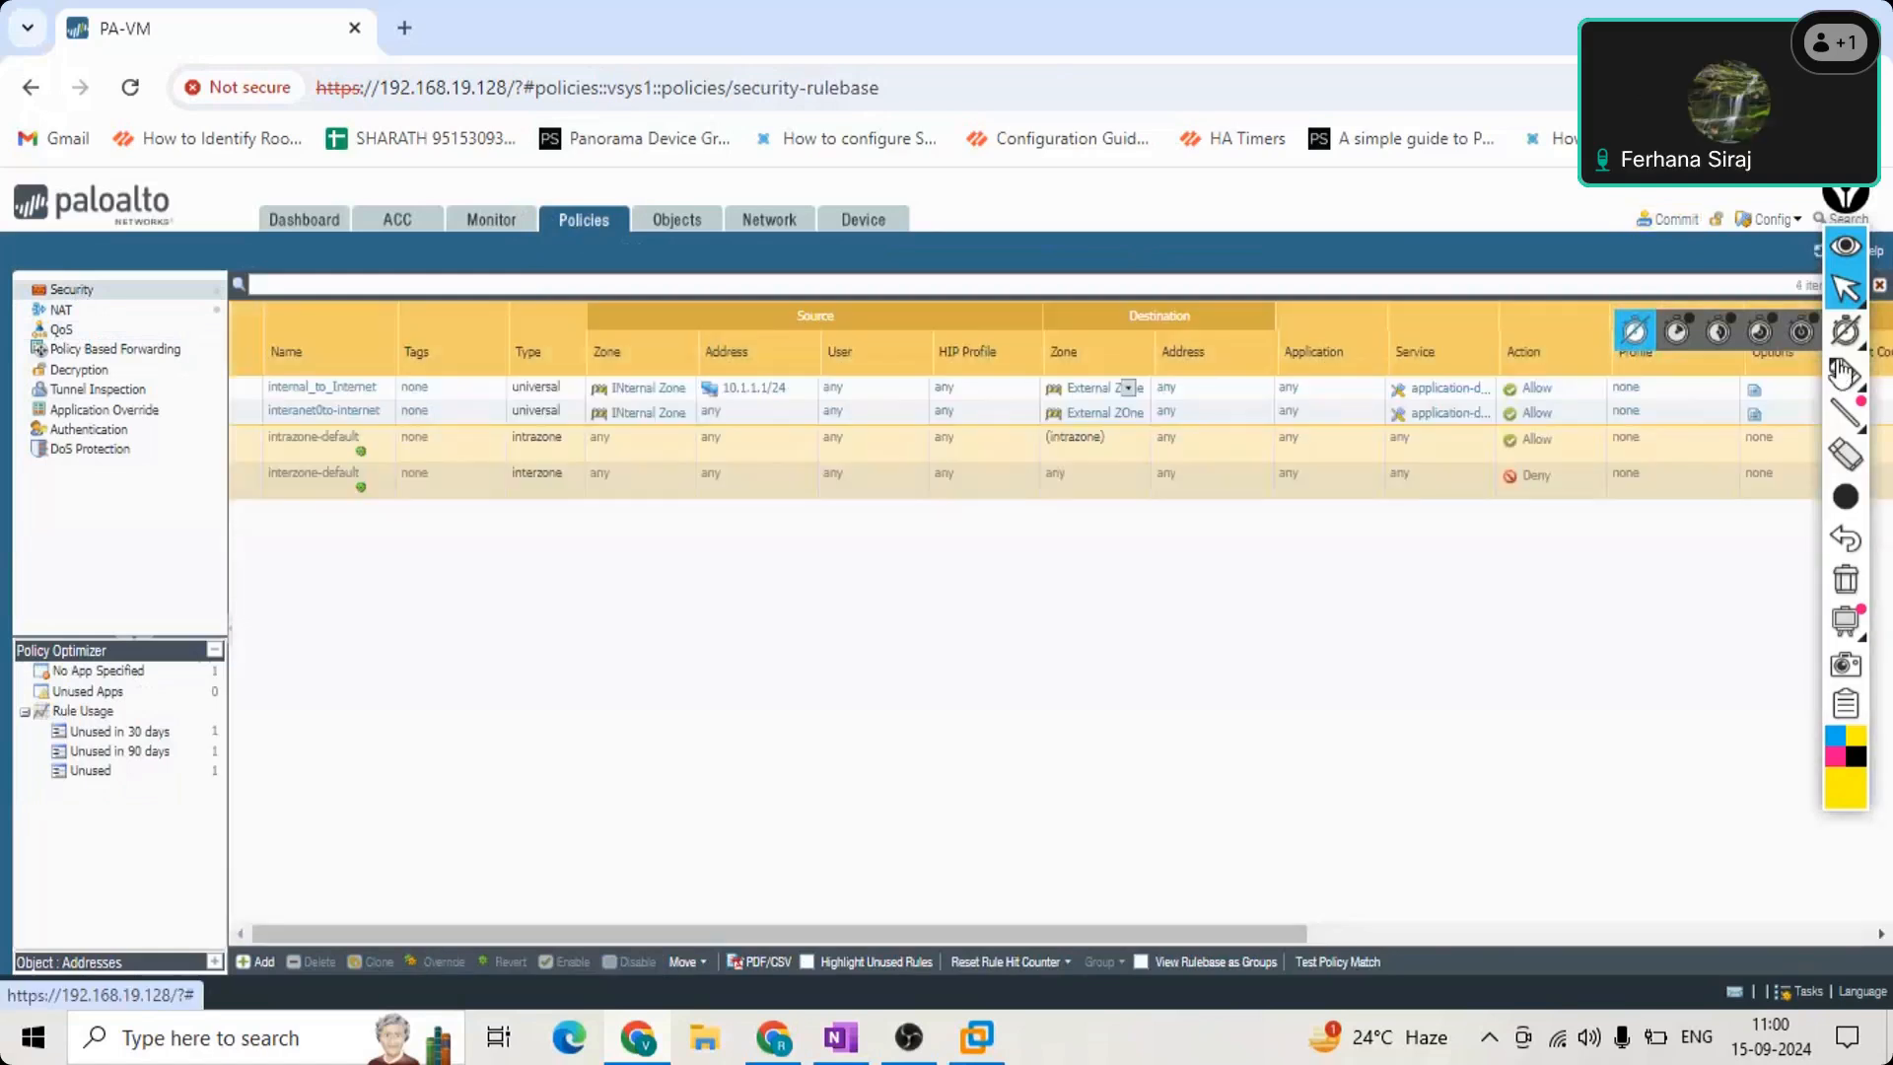
# Circle the names of the first two security rules with the yellow highlighter, and return to the normal pointer.
pyautogui.click(1845, 373)
pyautogui.moveTo(288, 354); pyautogui.dragTo(396, 380)
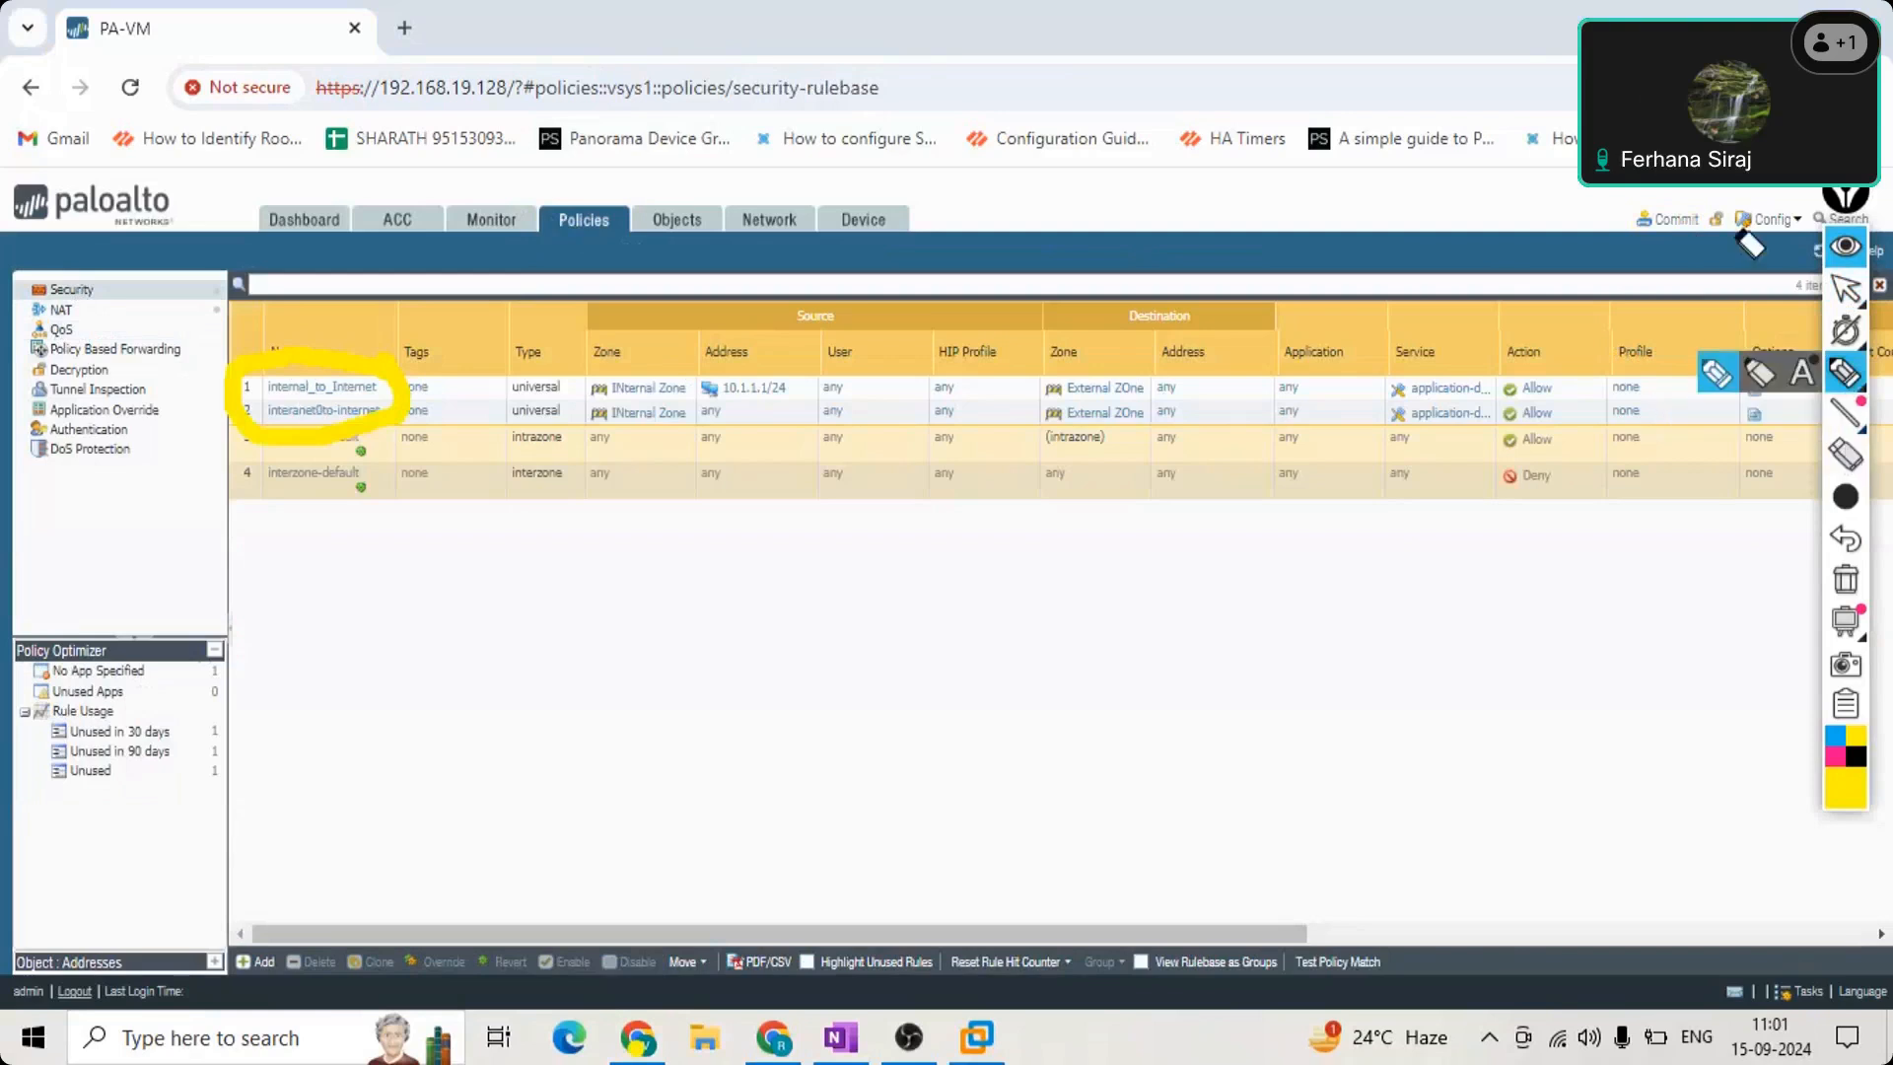
pyautogui.click(1842, 292)
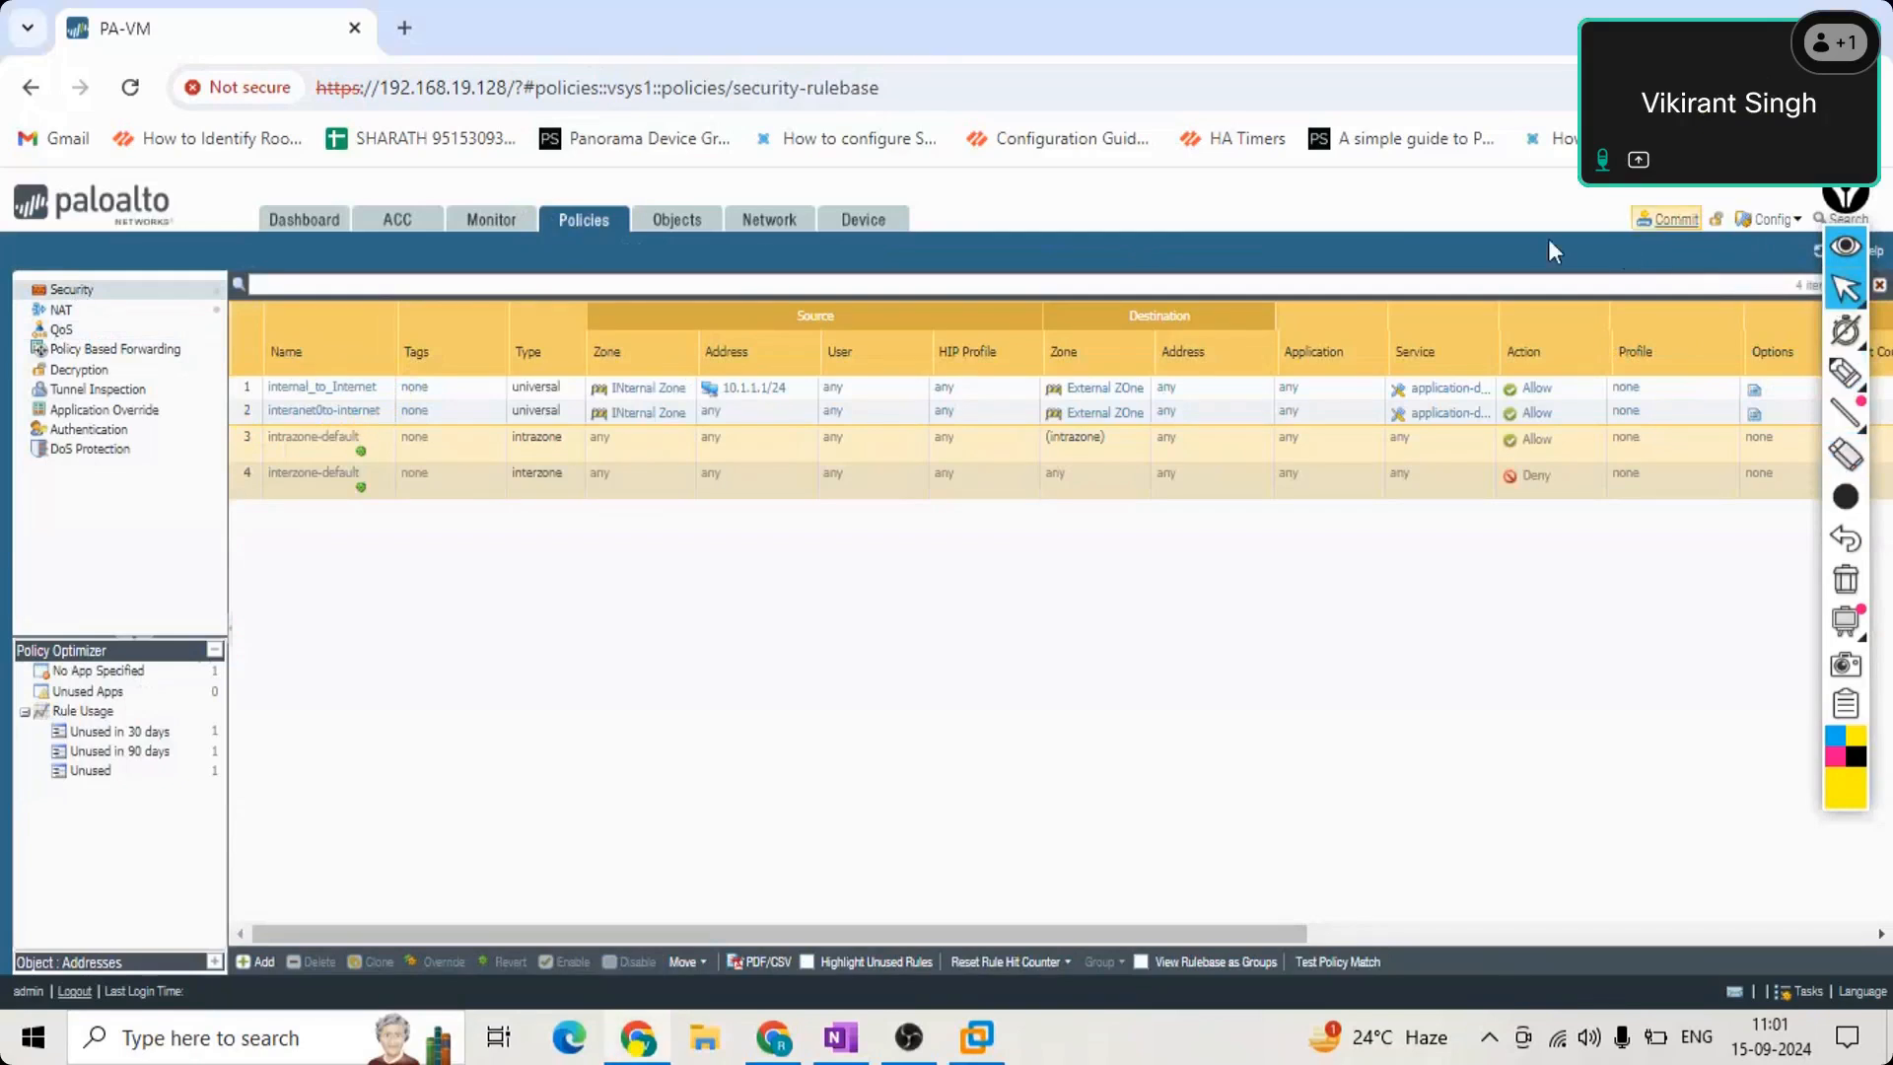
# Start a commit, compare the two commit scope options, and set the scope to Commit All Changes.
pyautogui.click(1668, 219)
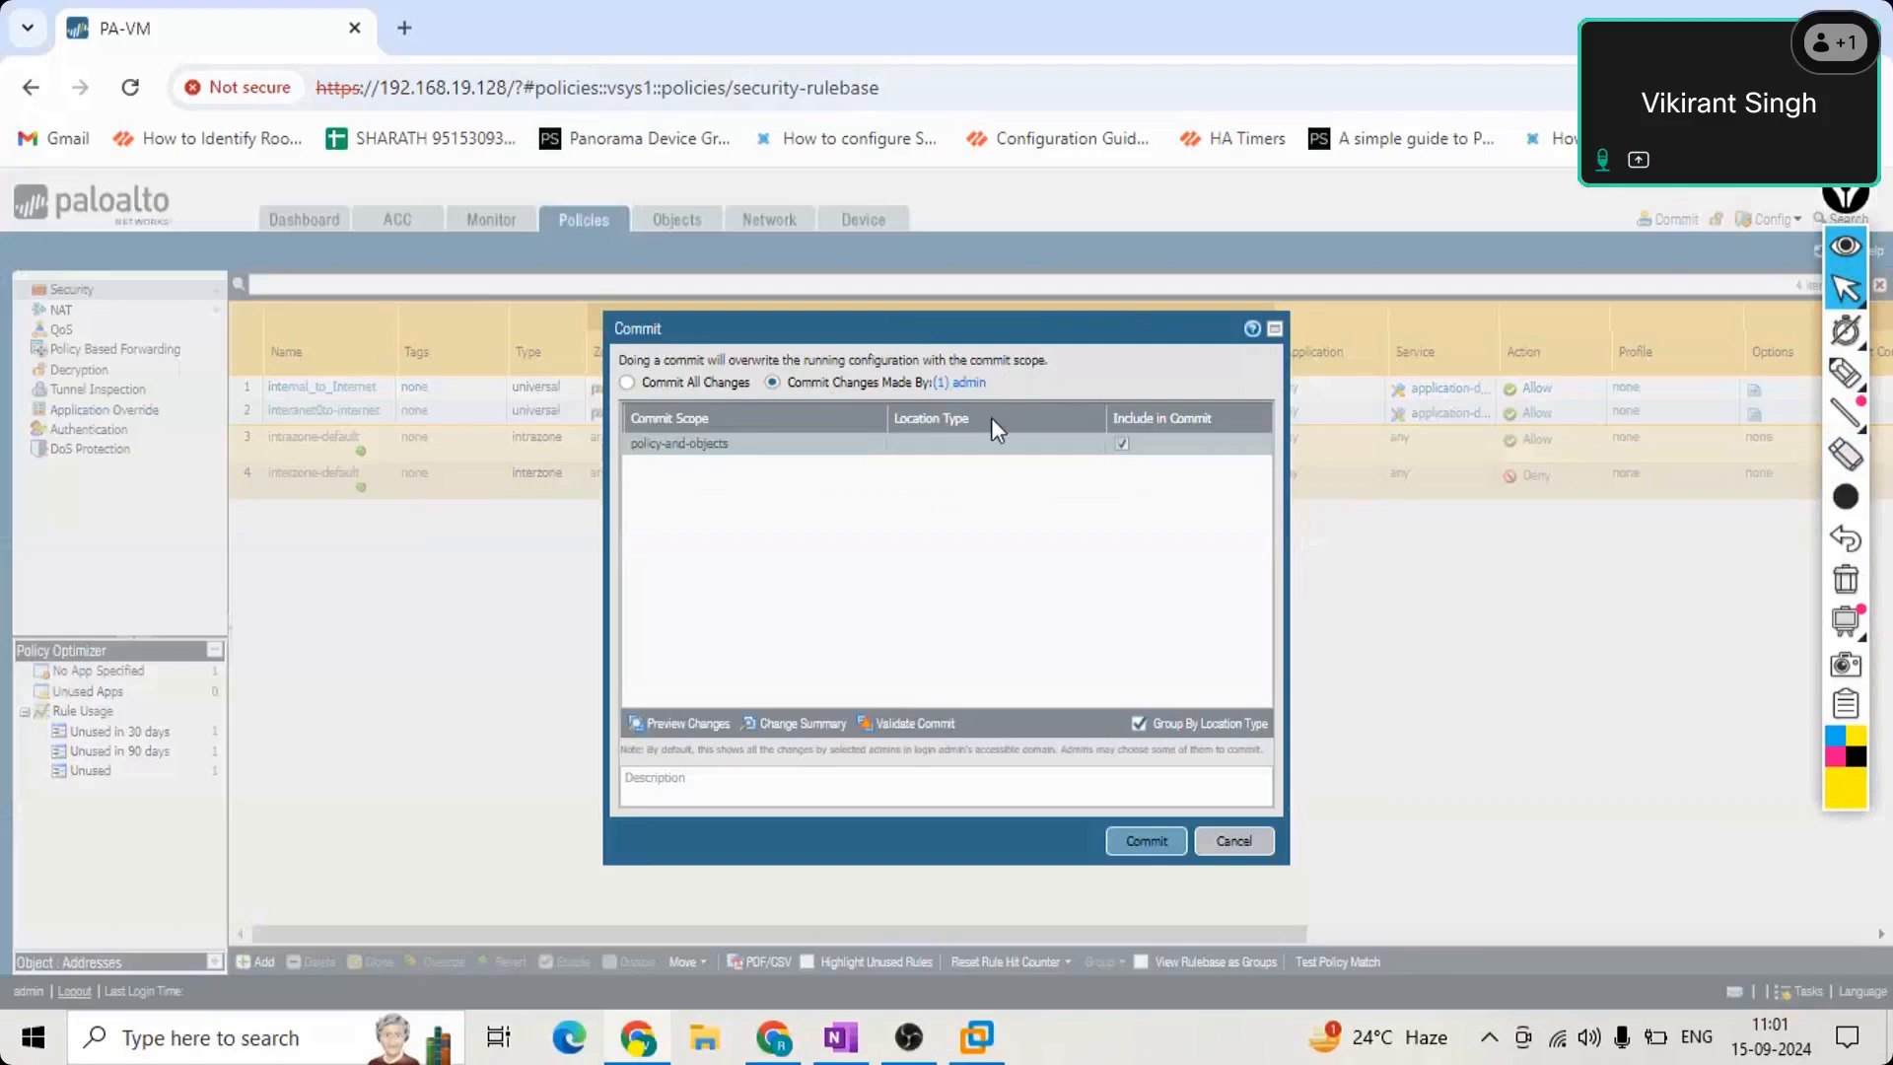
pyautogui.moveTo(1001, 387); pyautogui.dragTo(986, 364)
pyautogui.click(1001, 386)
pyautogui.click(626, 383)
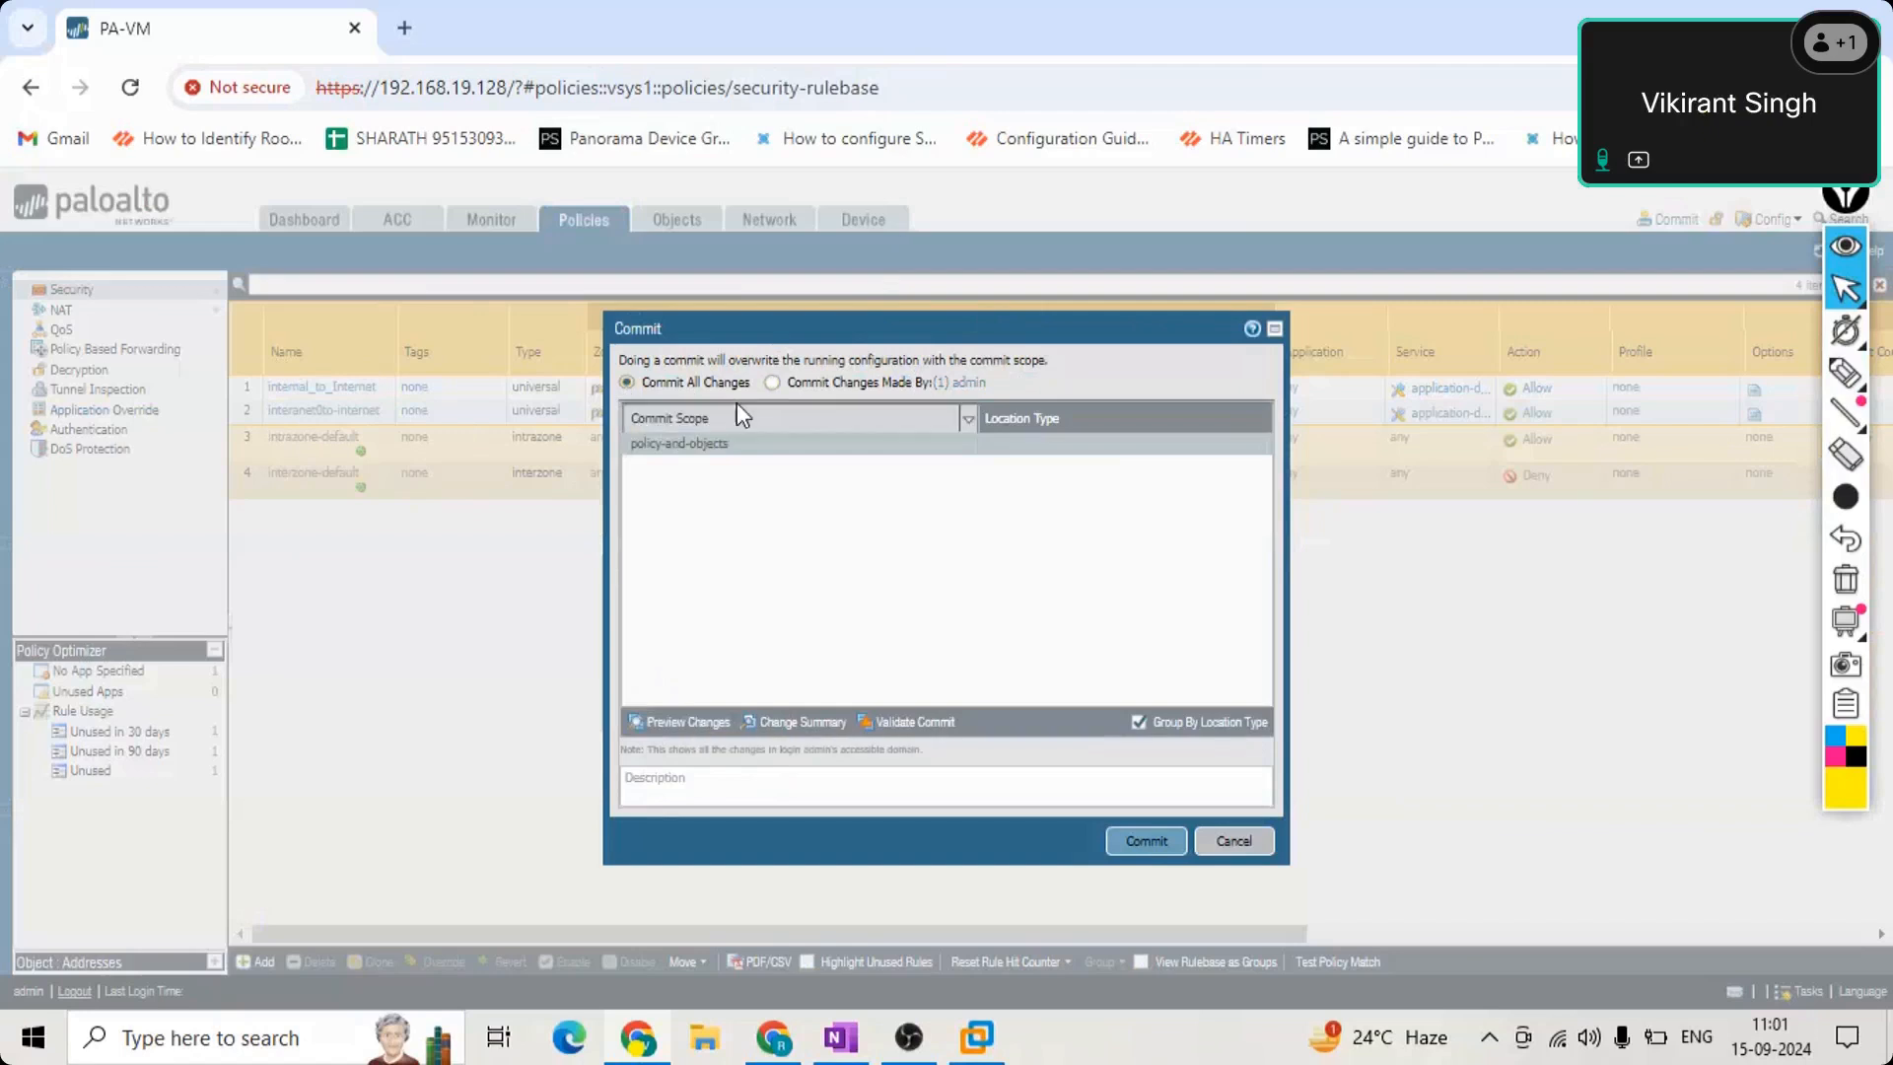
pyautogui.click(773, 382)
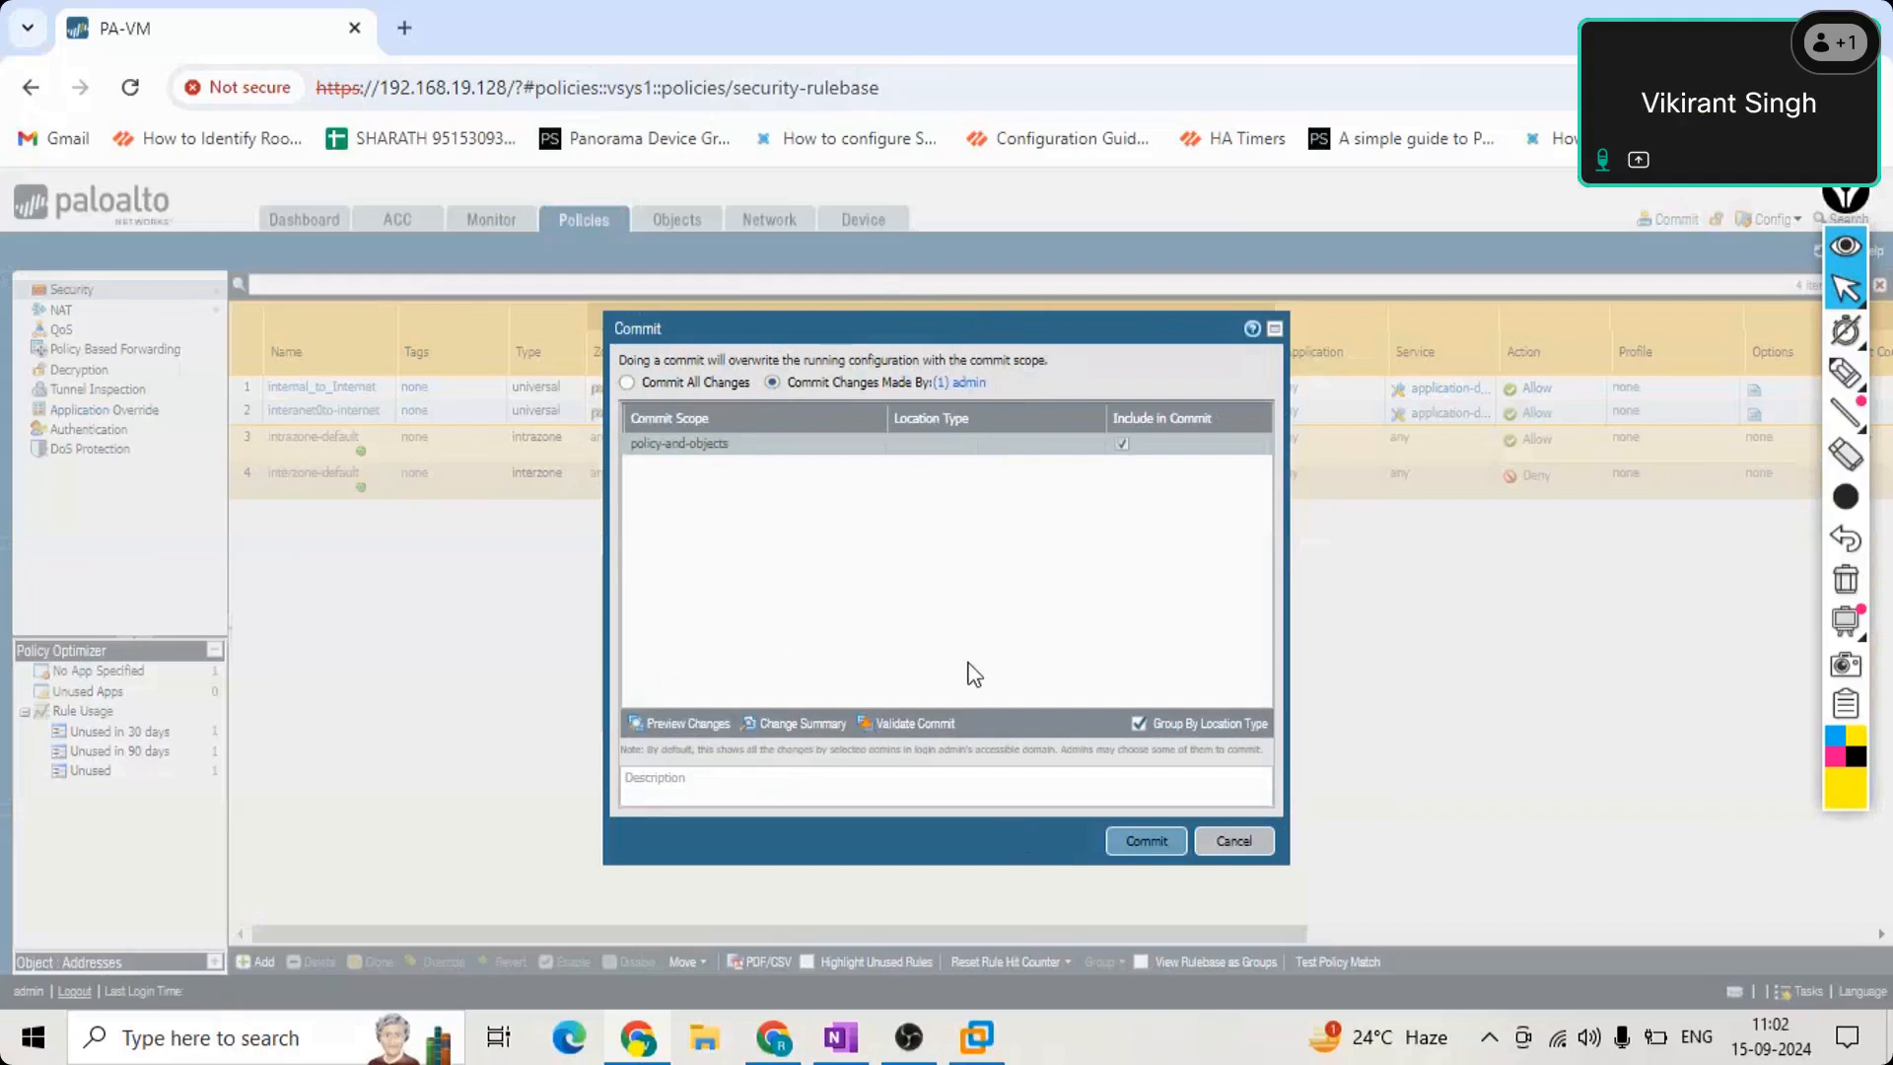
pyautogui.click(628, 383)
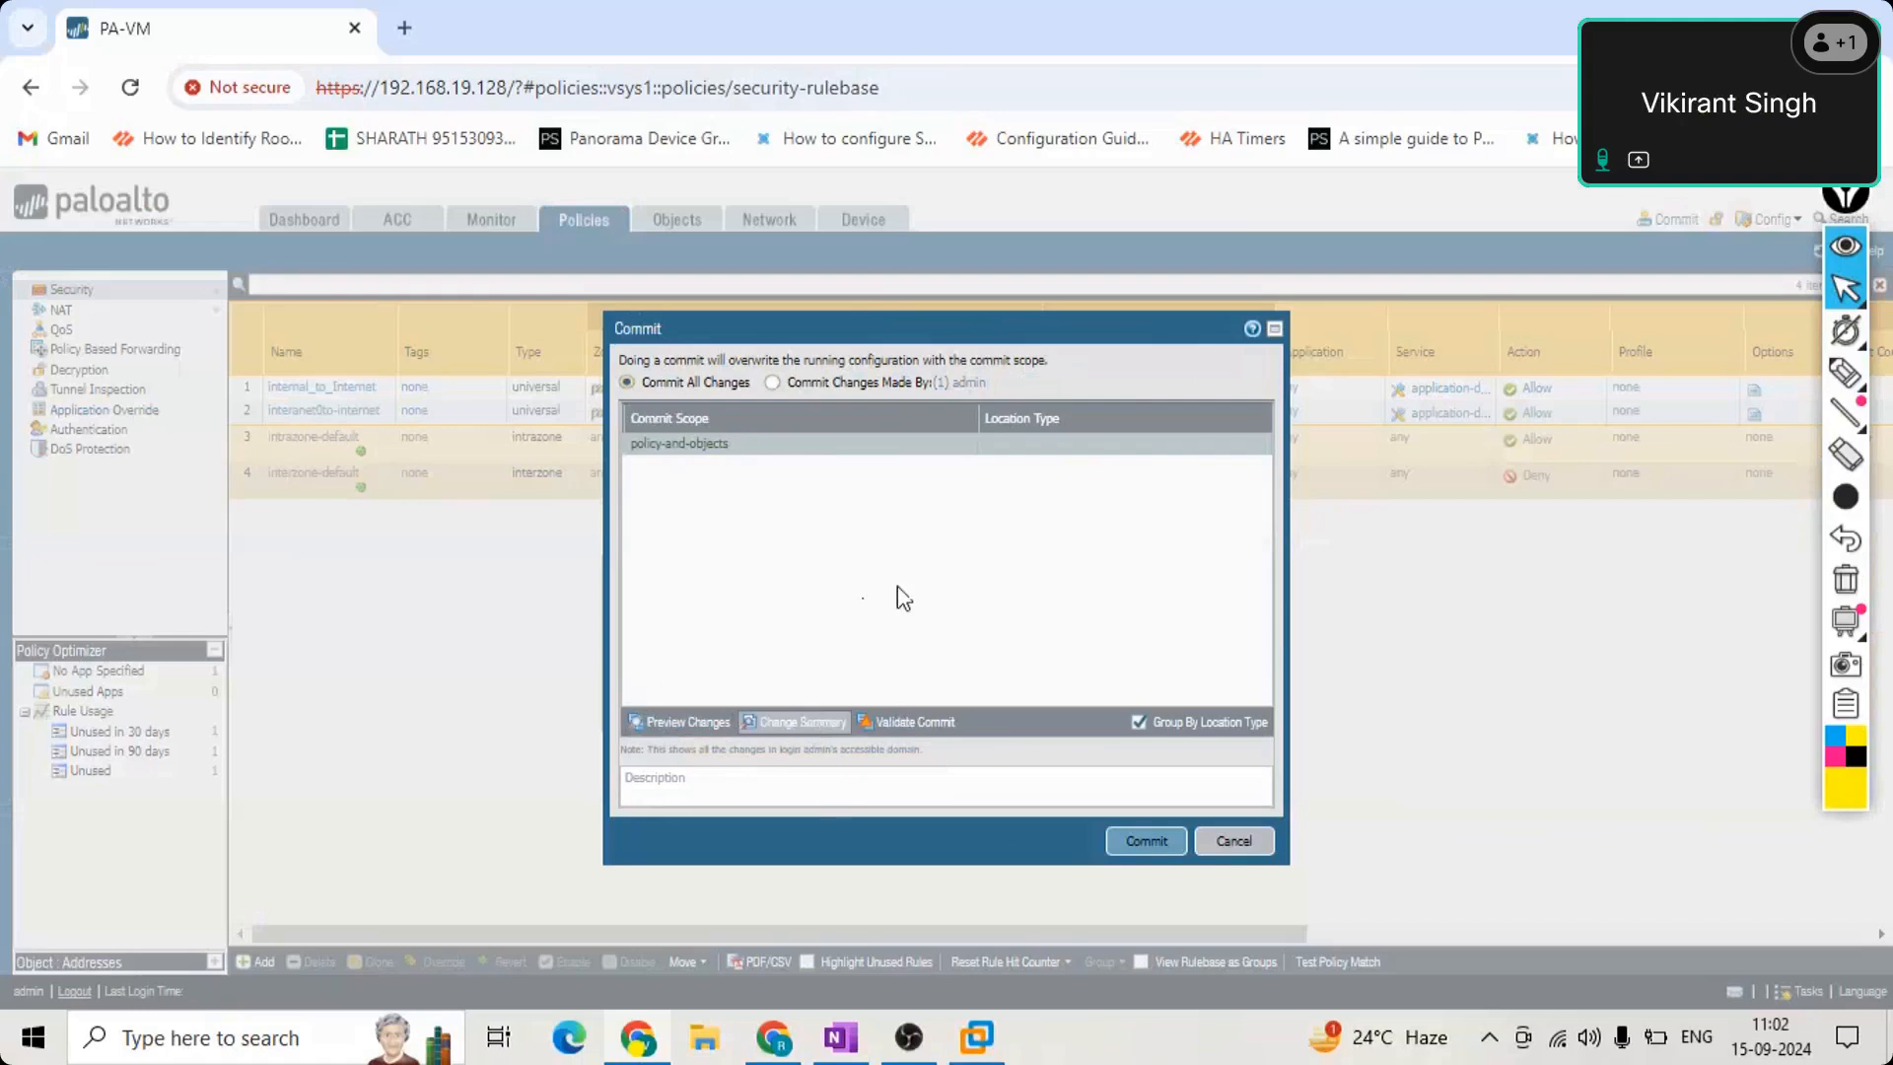
# Preview the pending changes with 10 lines of context and move the audit window toward the middle of the display.
pyautogui.click(688, 721)
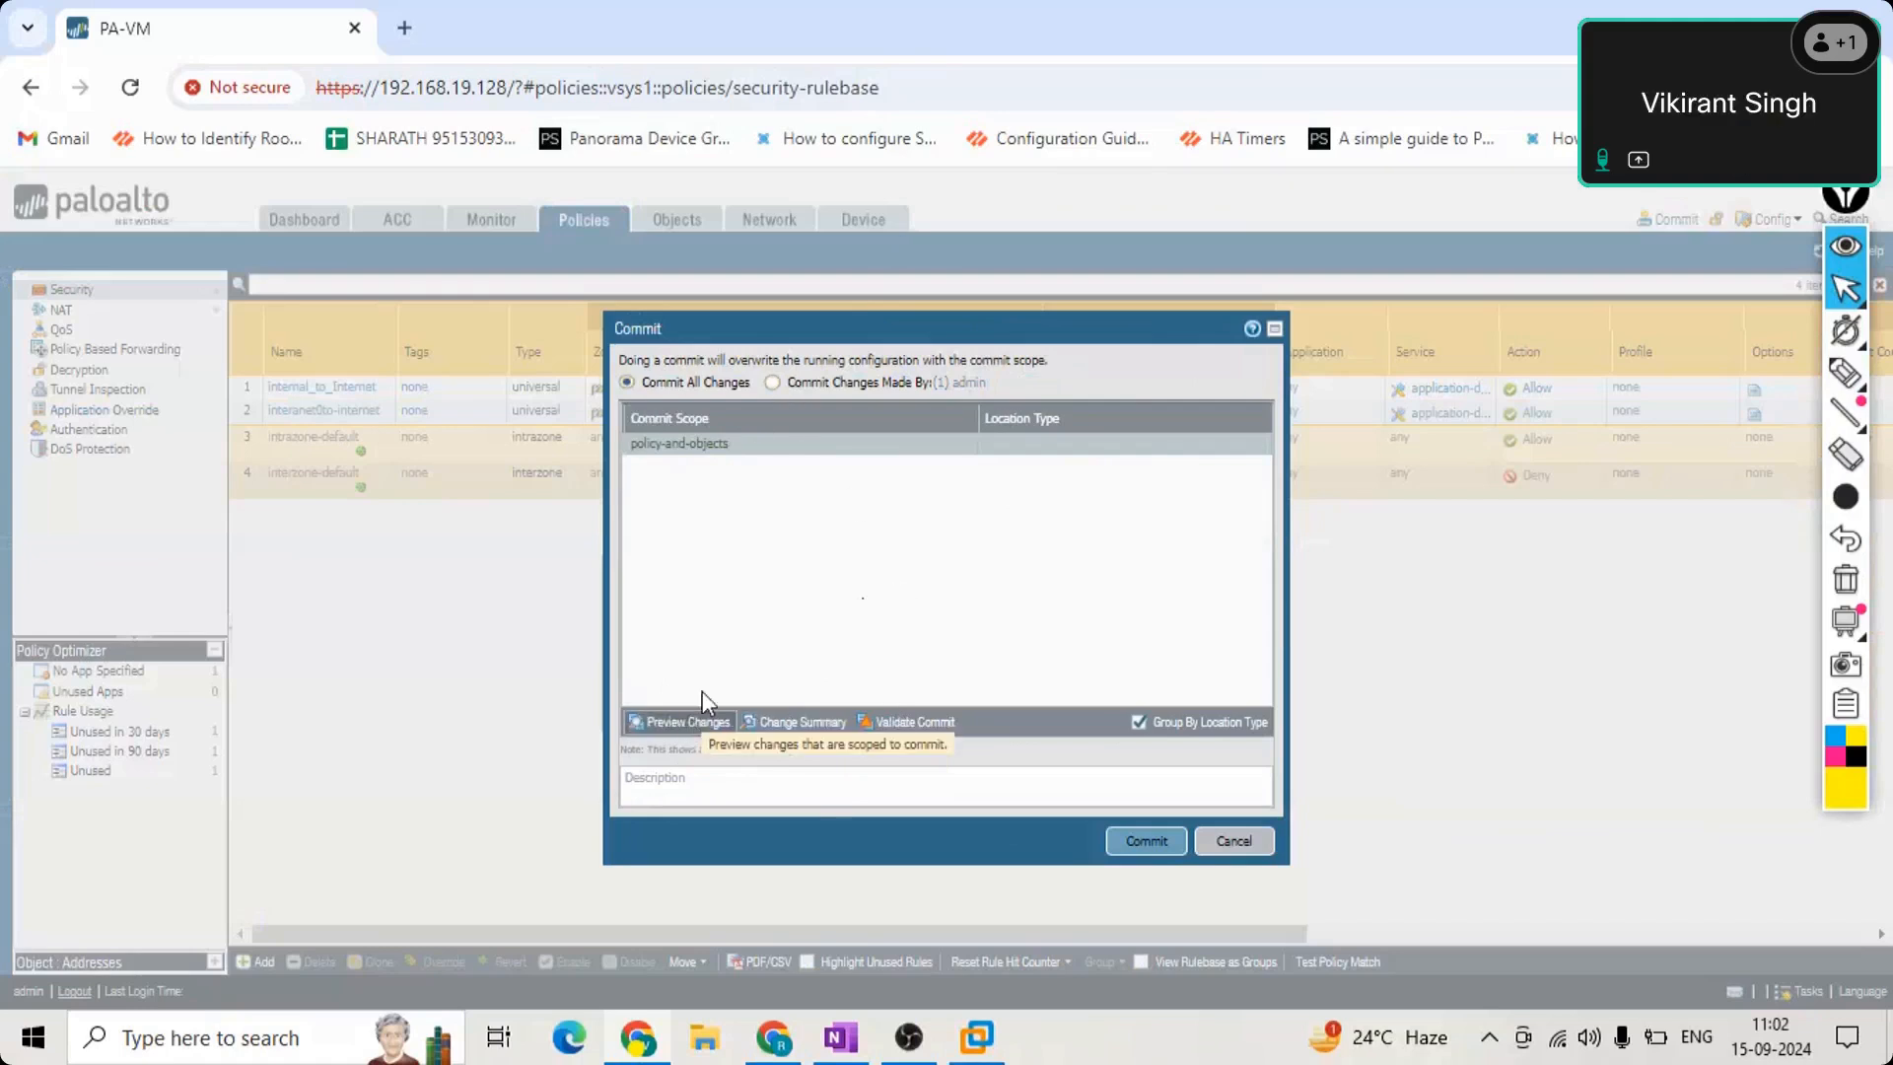
pyautogui.click(1047, 580)
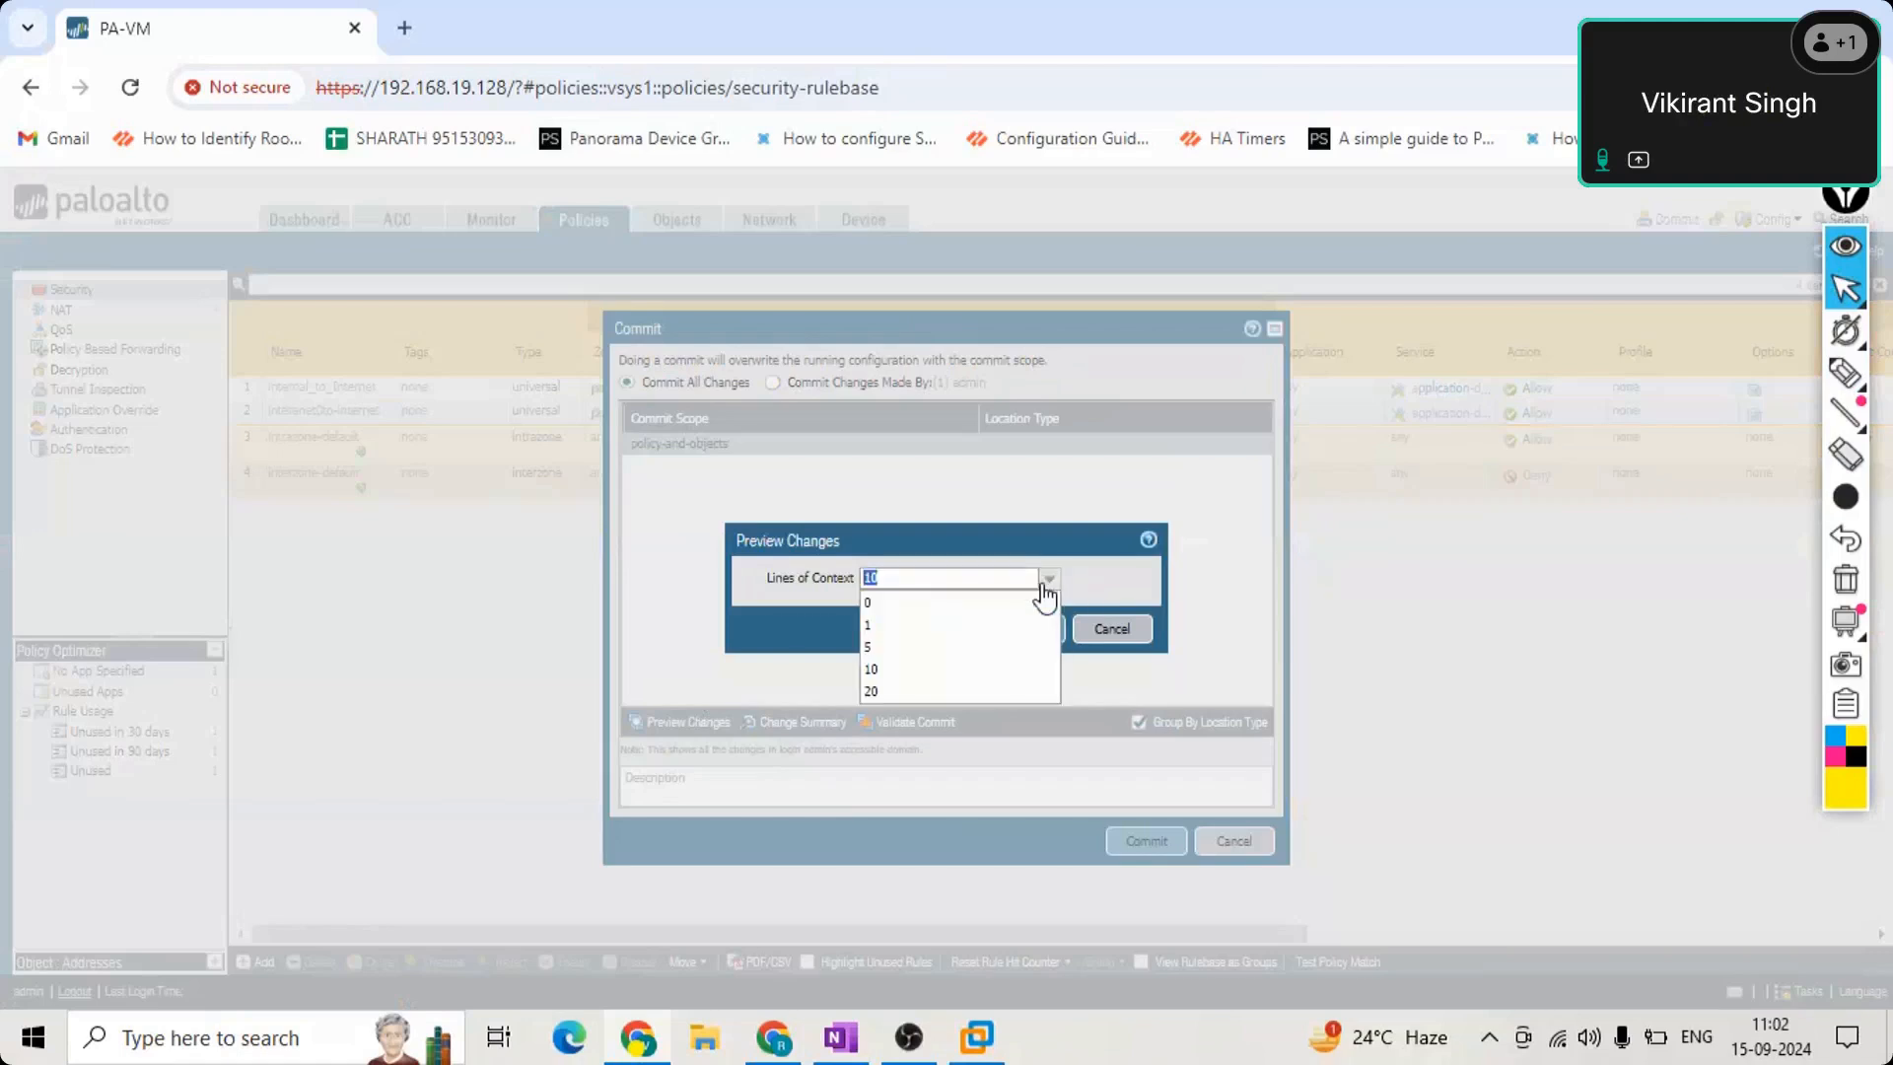
pyautogui.click(1087, 581)
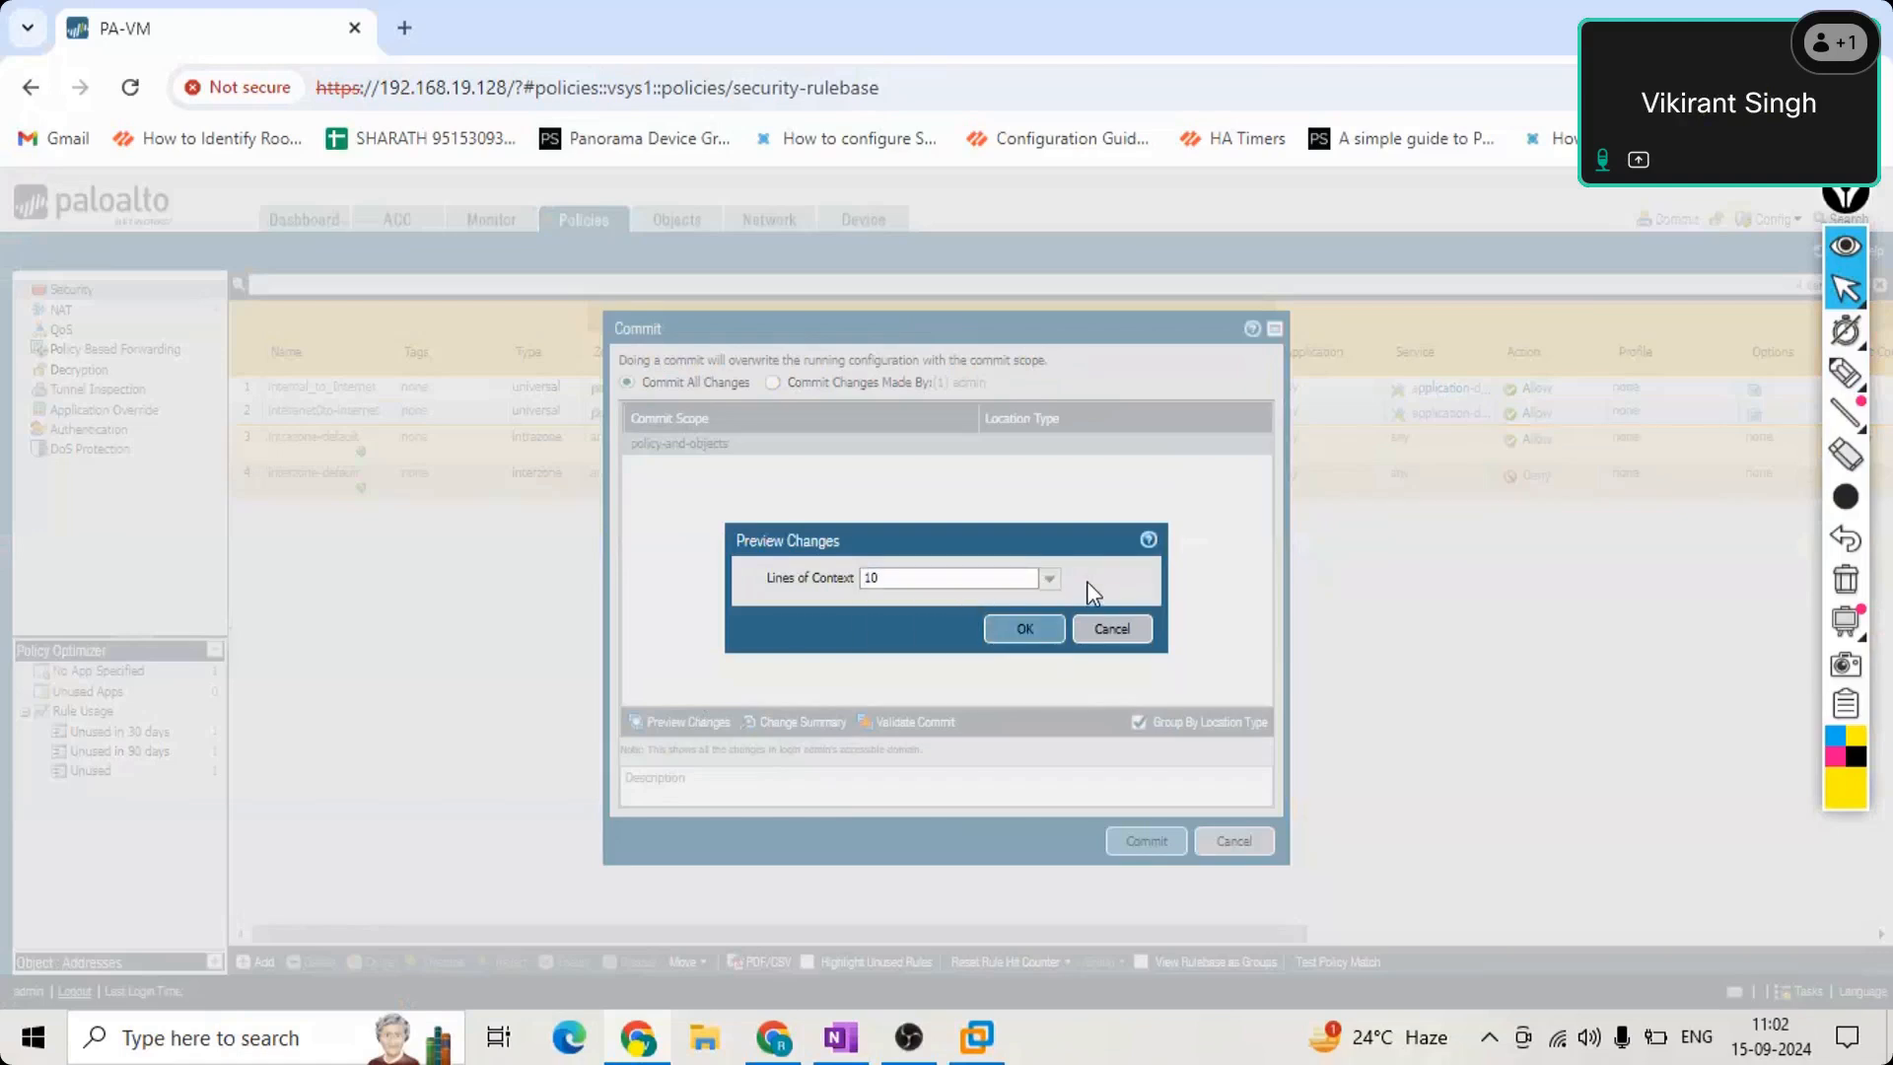
pyautogui.click(1003, 632)
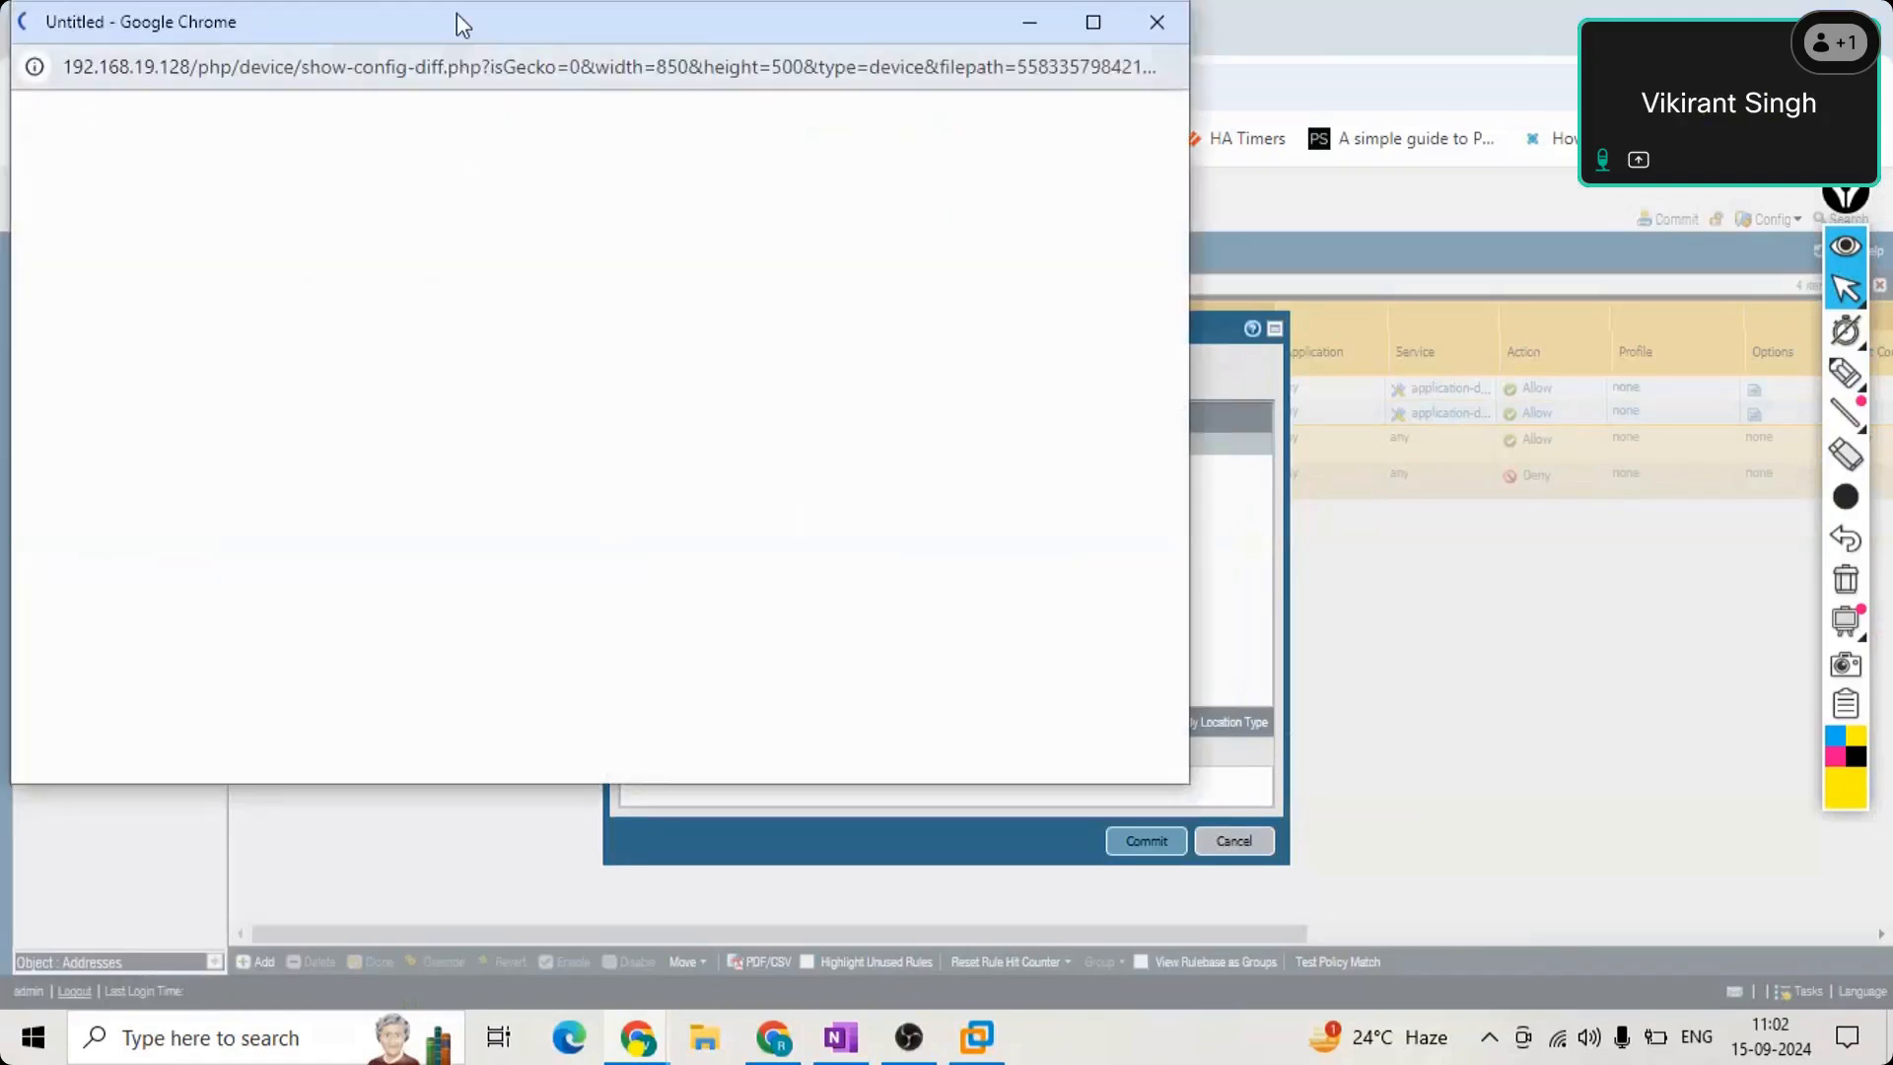
pyautogui.moveTo(457, 14); pyautogui.dragTo(941, 129)
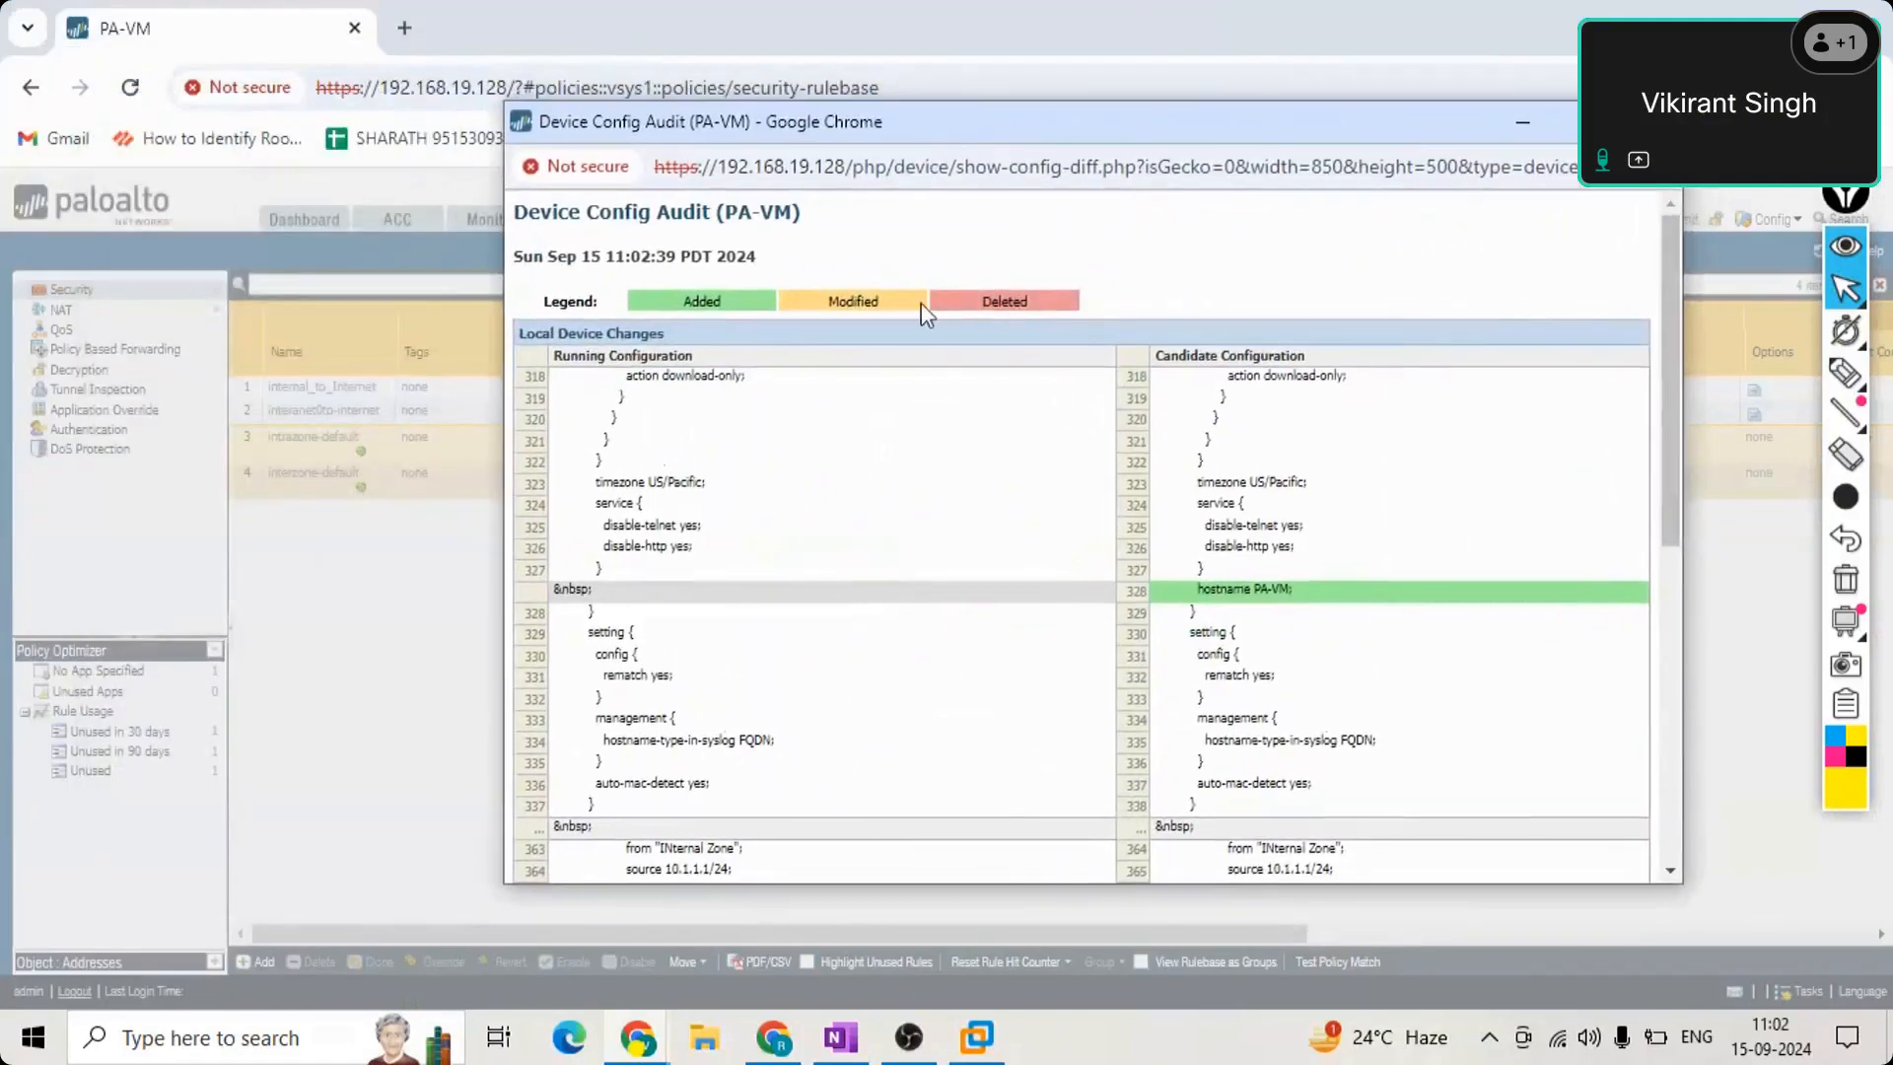
# Examine the differences between the running and candidate configurations in the Device Config Audit, and close the audit window.
pyautogui.moveTo(1666, 312); pyautogui.dragTo(1683, 613)
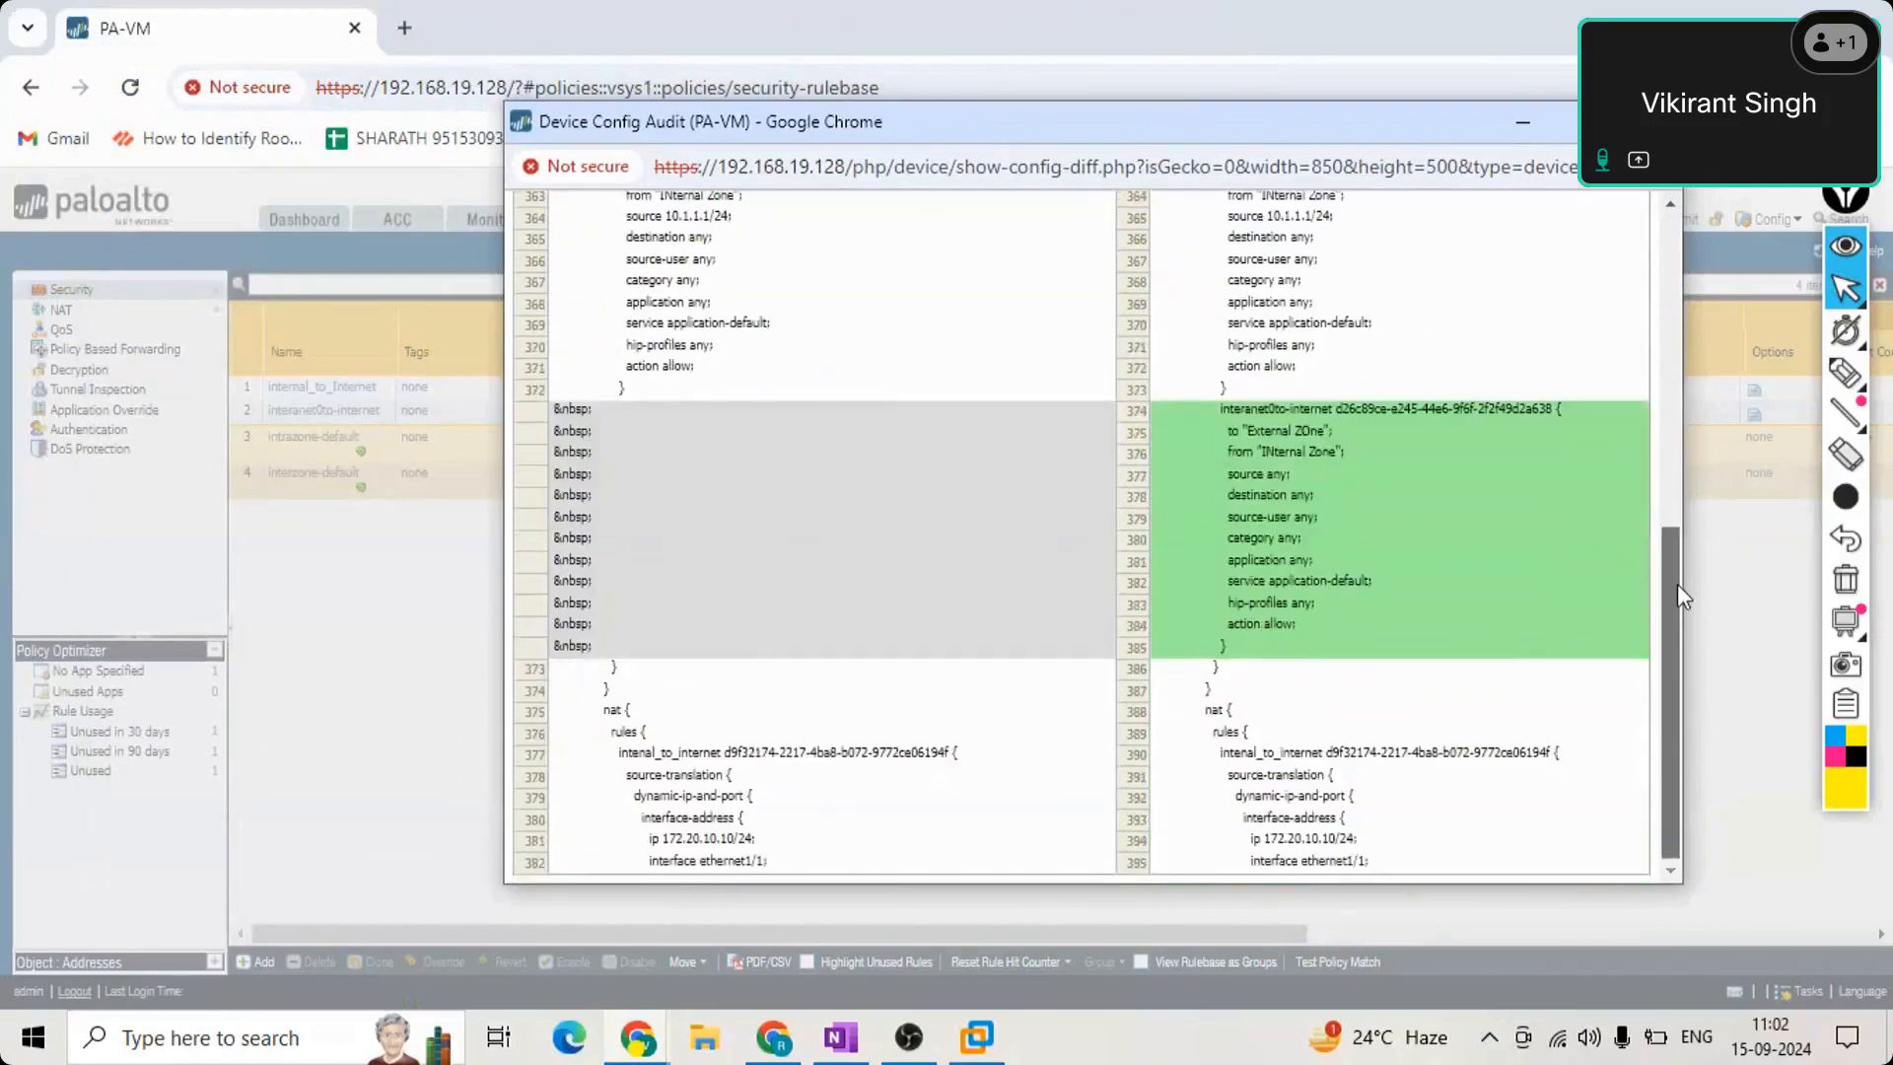
pyautogui.moveTo(1670, 499); pyautogui.dragTo(1673, 187)
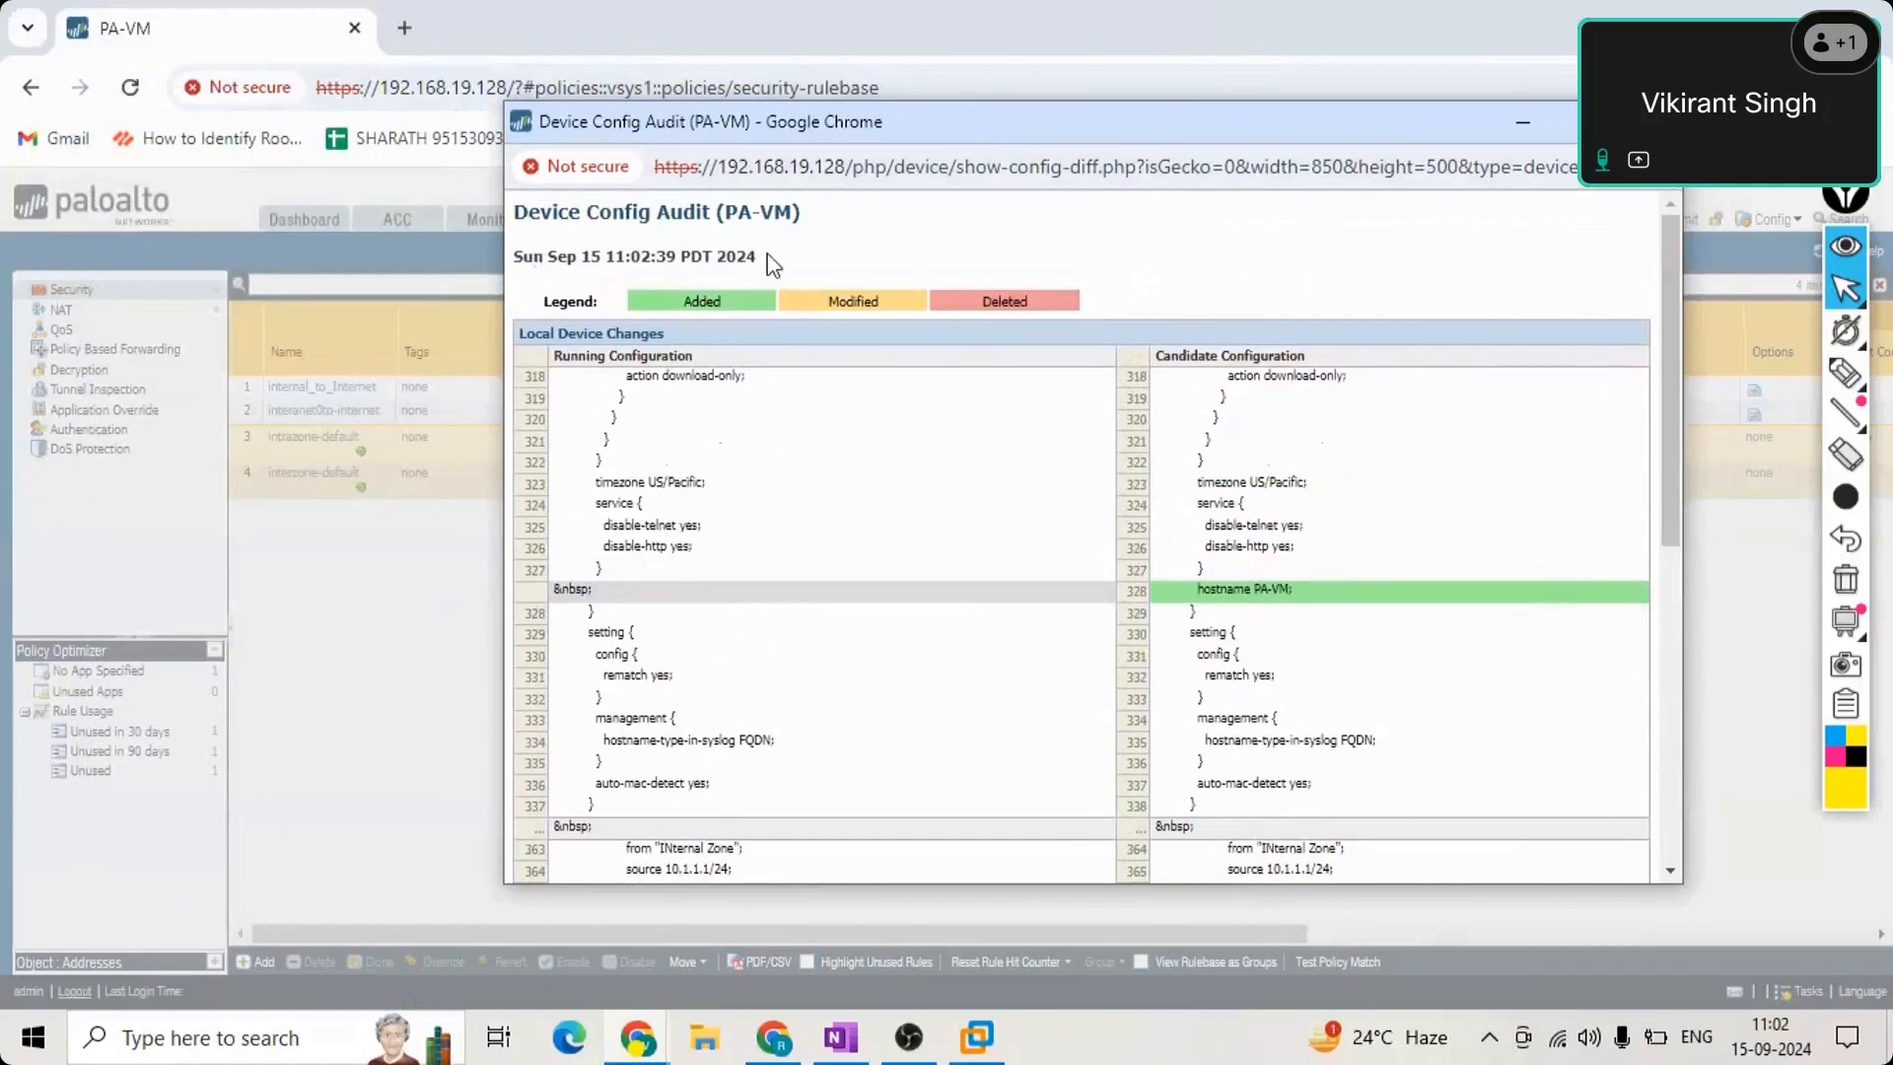
pyautogui.moveTo(757, 258); pyautogui.dragTo(855, 227)
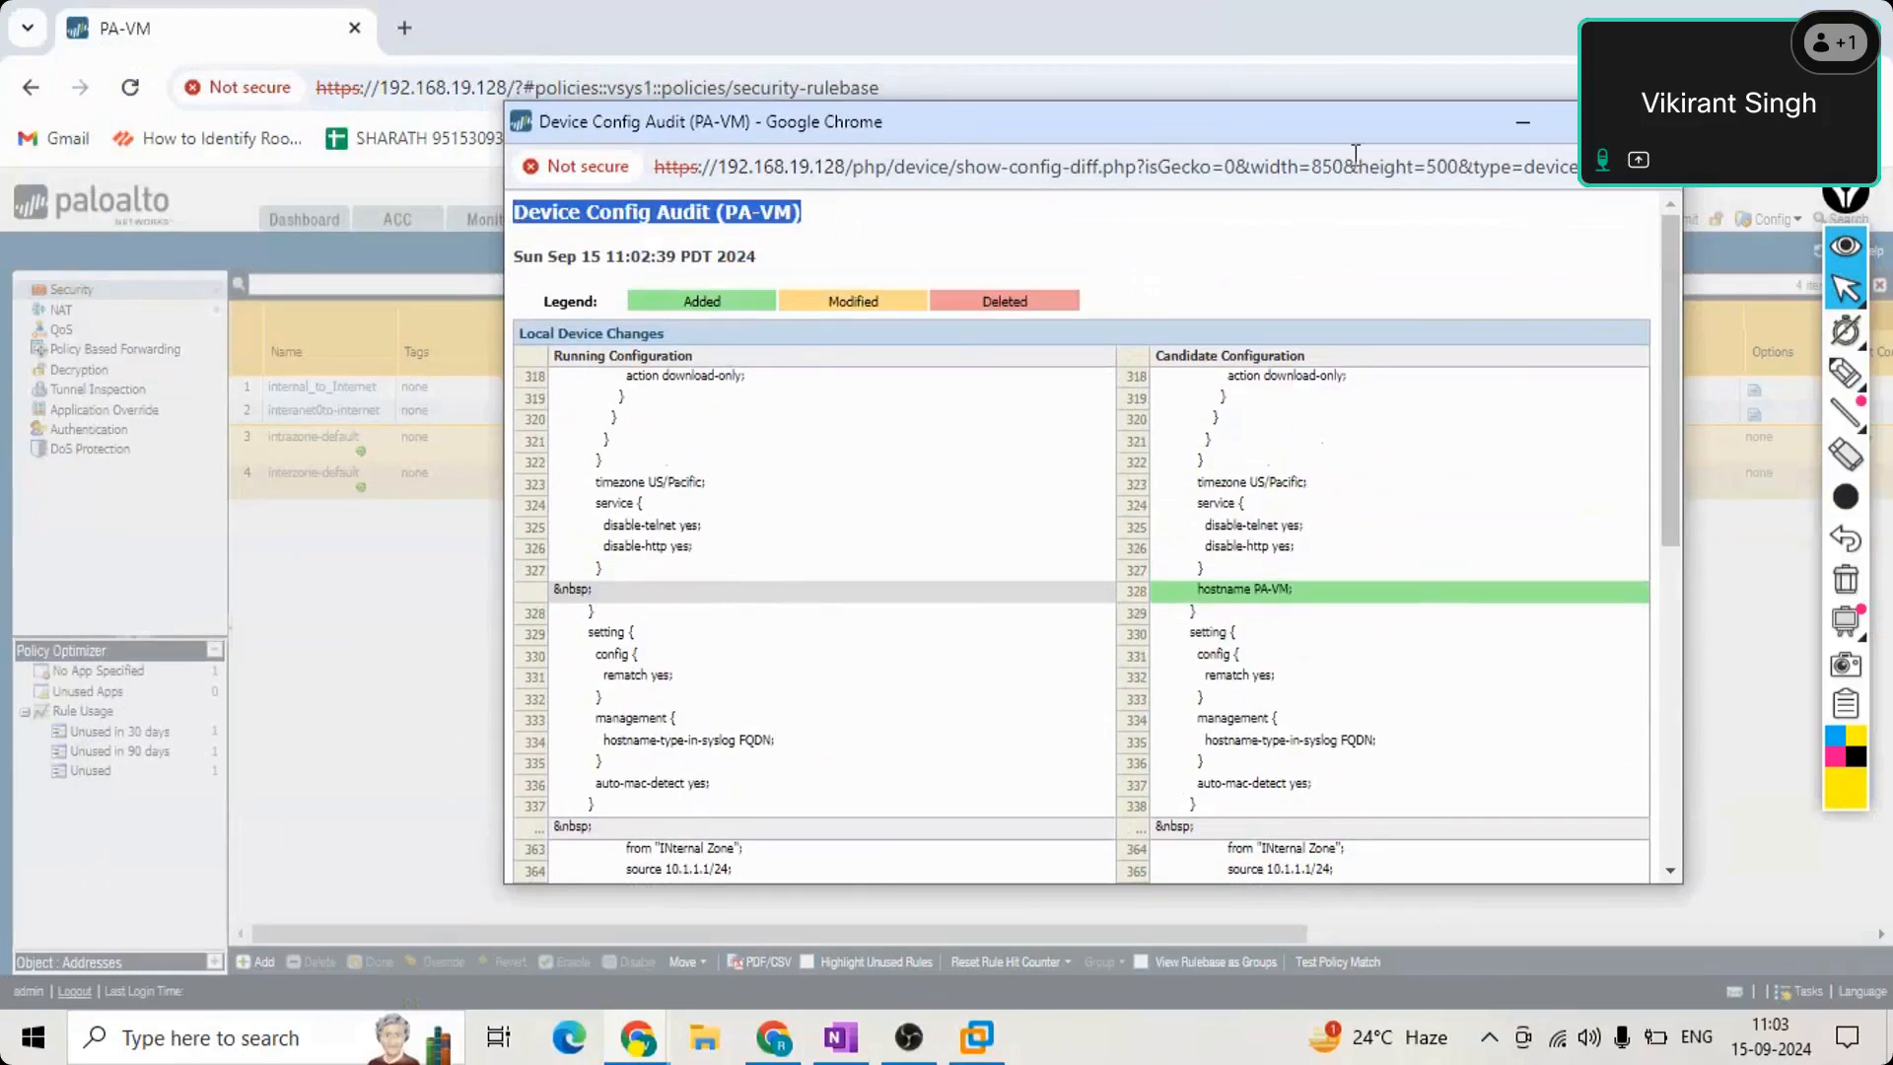
pyautogui.moveTo(1274, 137)
pyautogui.mouseDown()
pyautogui.moveTo(1244, 175)
pyautogui.moveTo(1243, 123)
pyautogui.mouseUp()
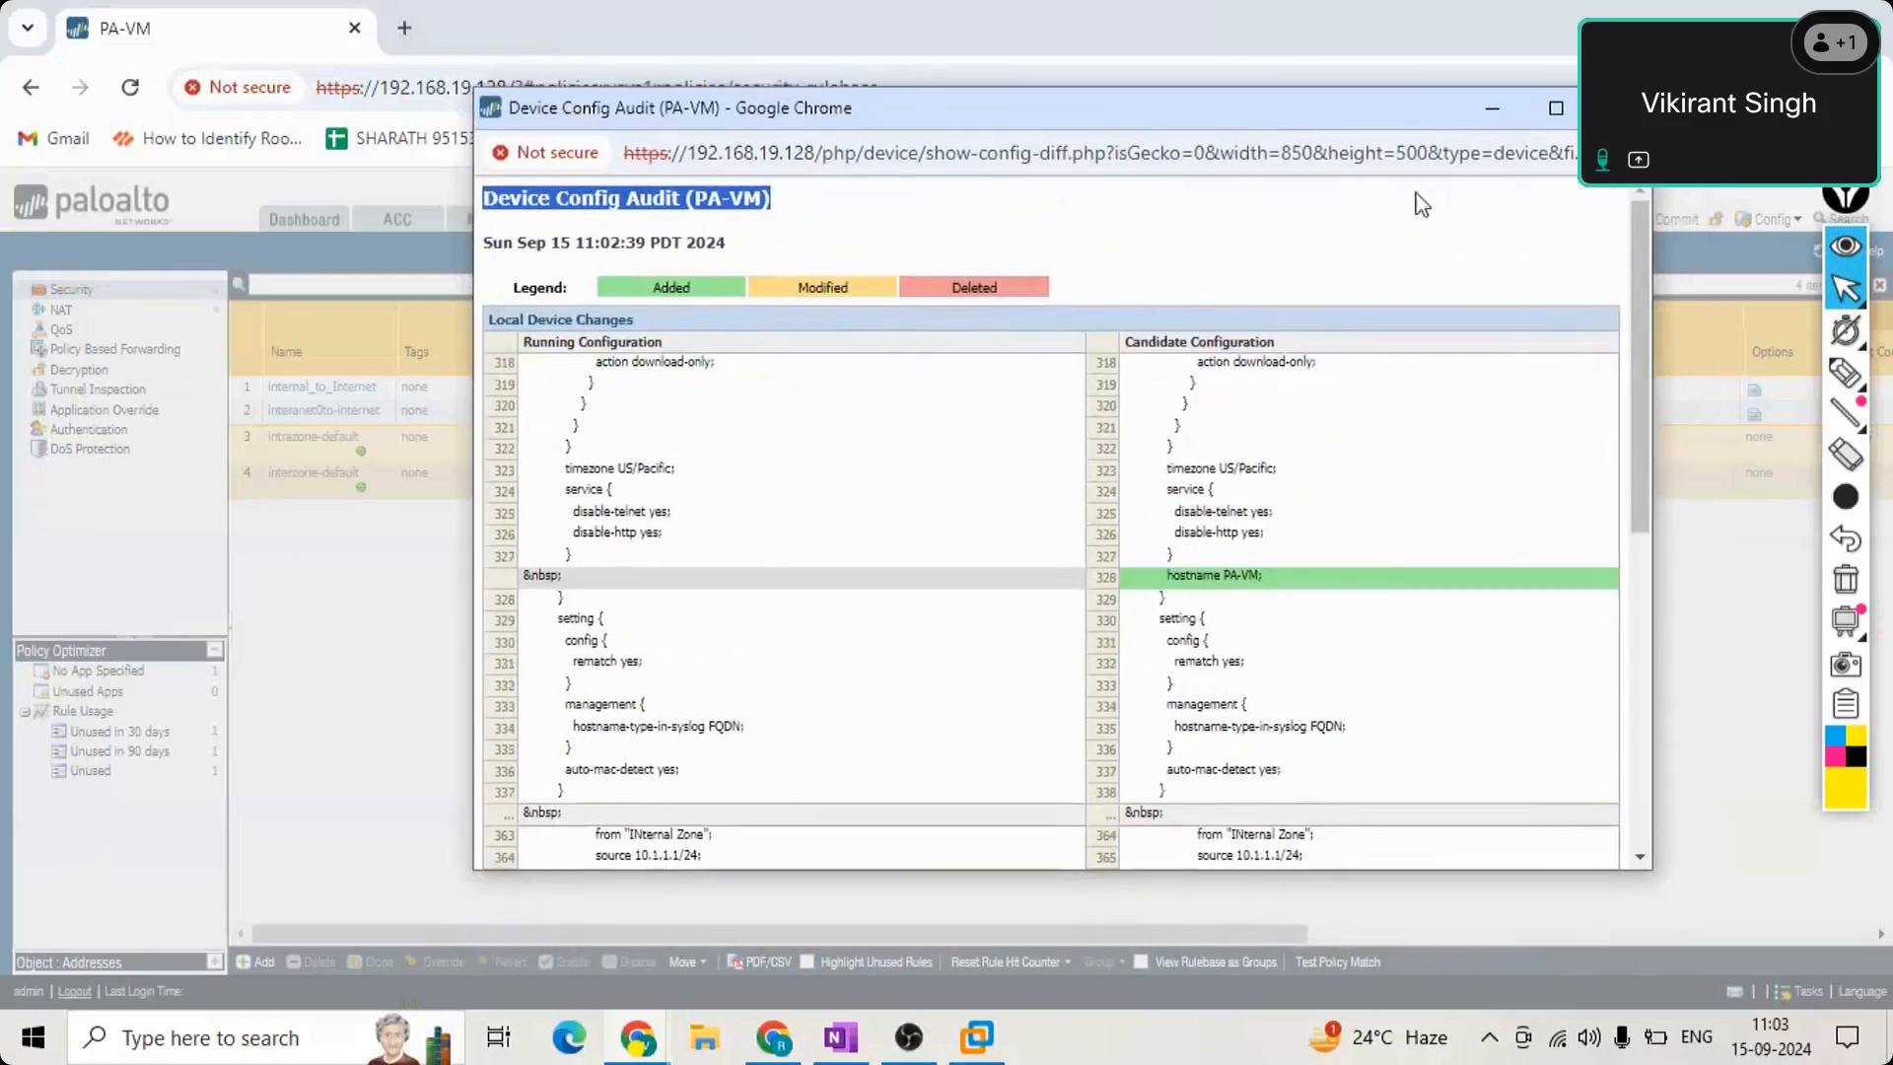
pyautogui.scroll(-2, 1641, 248)
pyautogui.moveTo(1640, 311); pyautogui.dragTo(1648, 183)
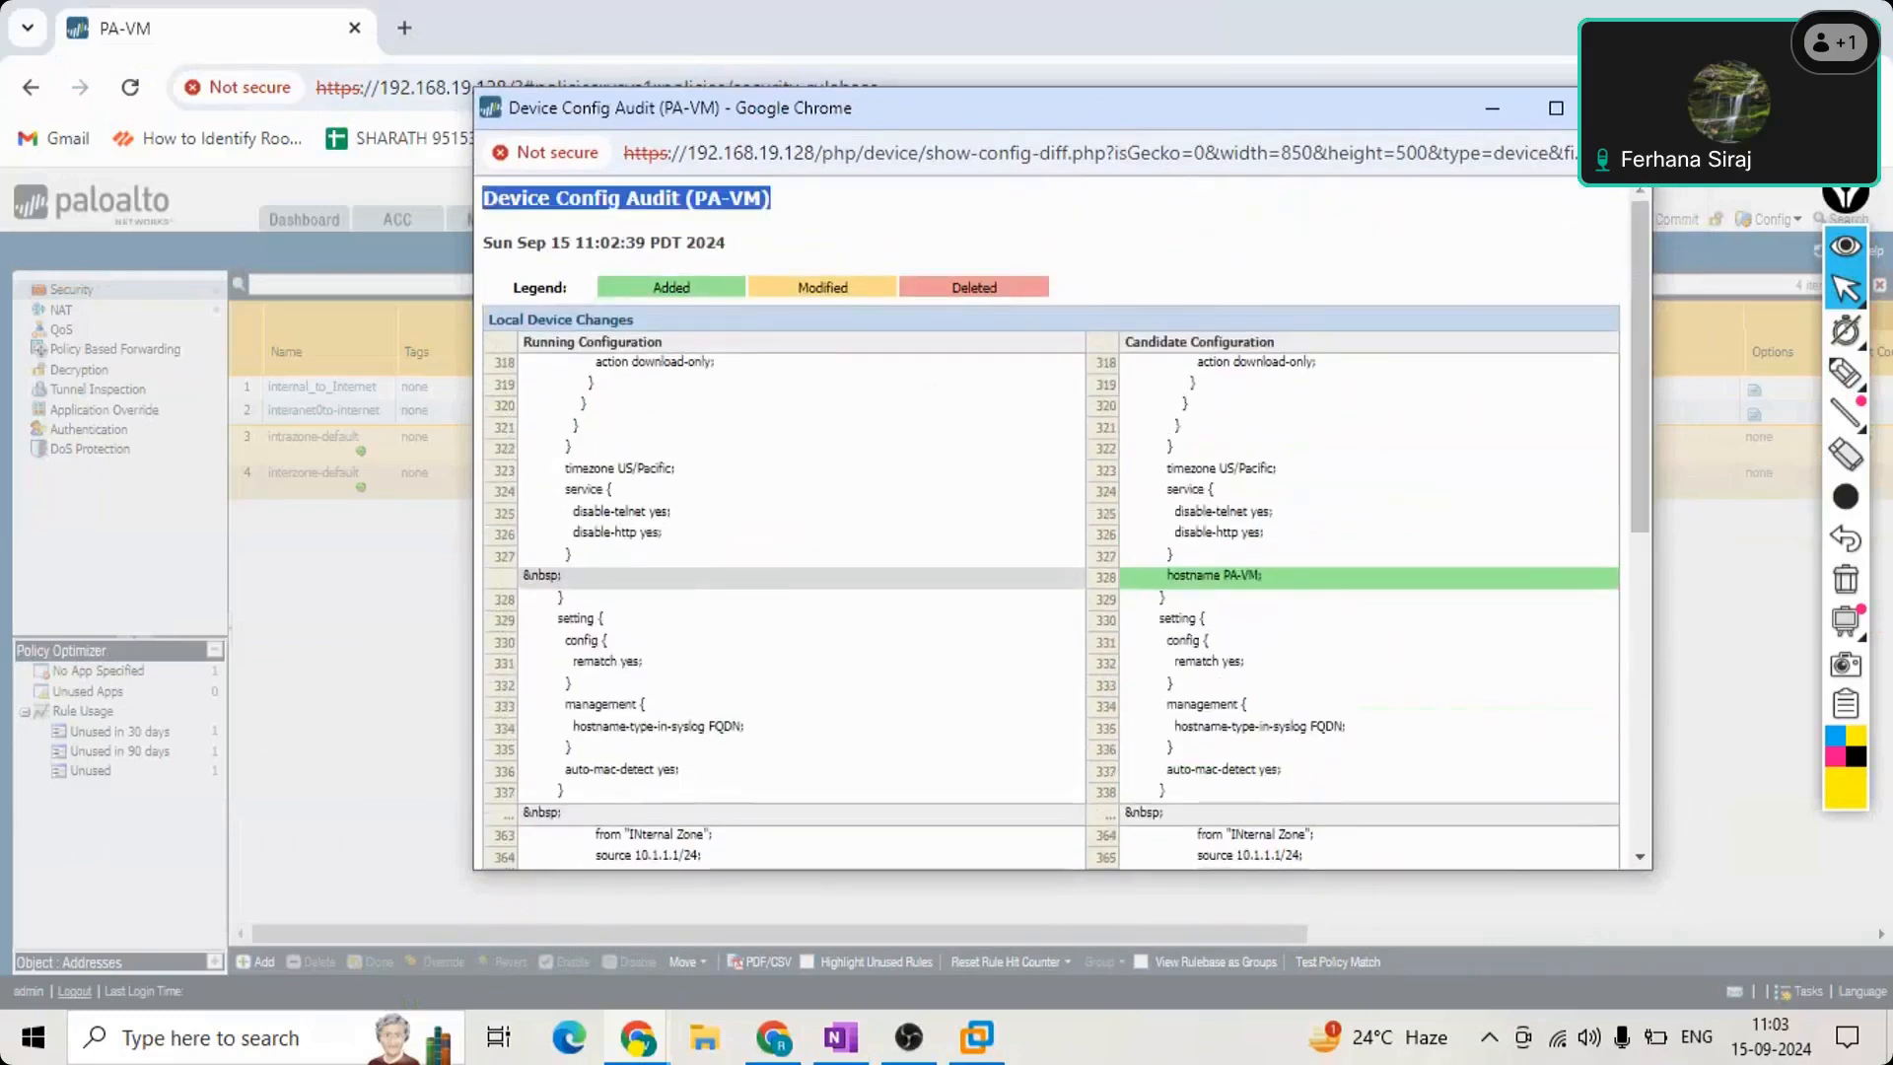
pyautogui.click(1620, 108)
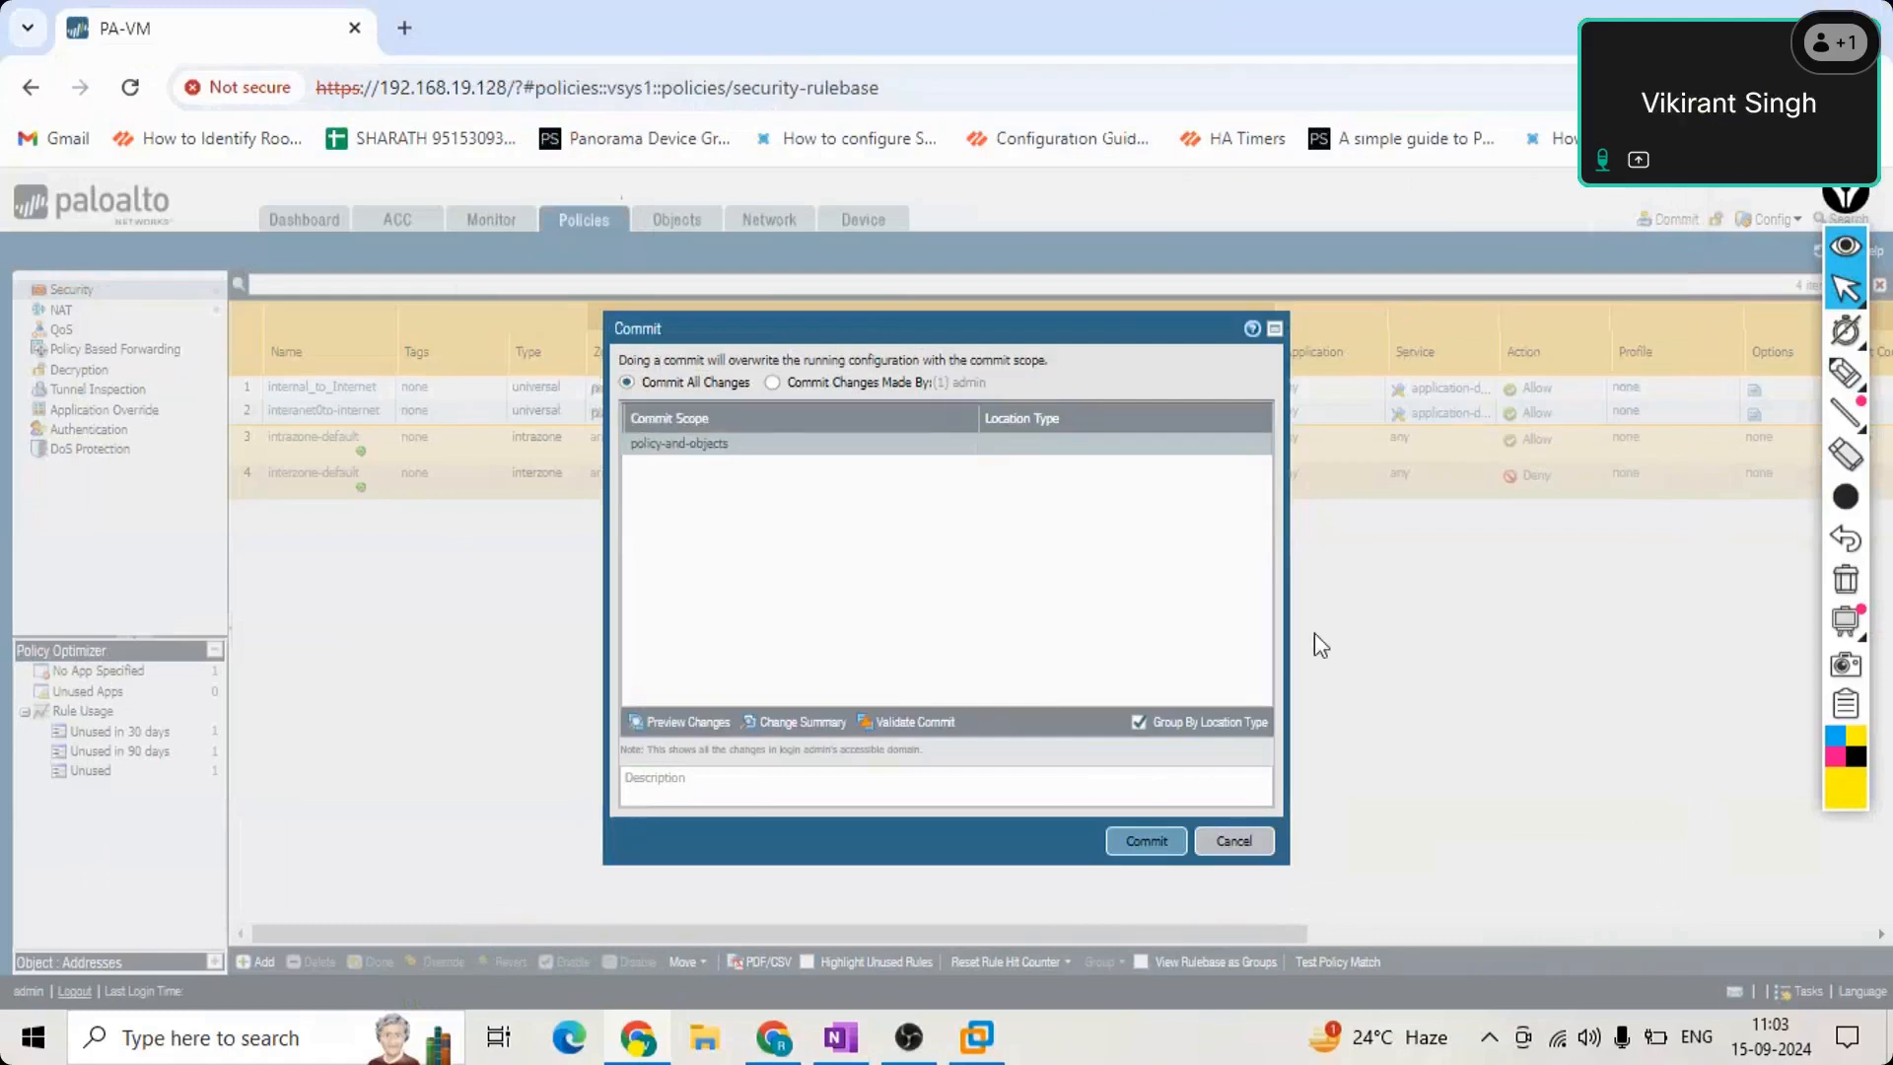
# Cancel and restart the commit, compare the two commit scope options, and set the scope to Commit Changes Made By admin.
pyautogui.click(1244, 839)
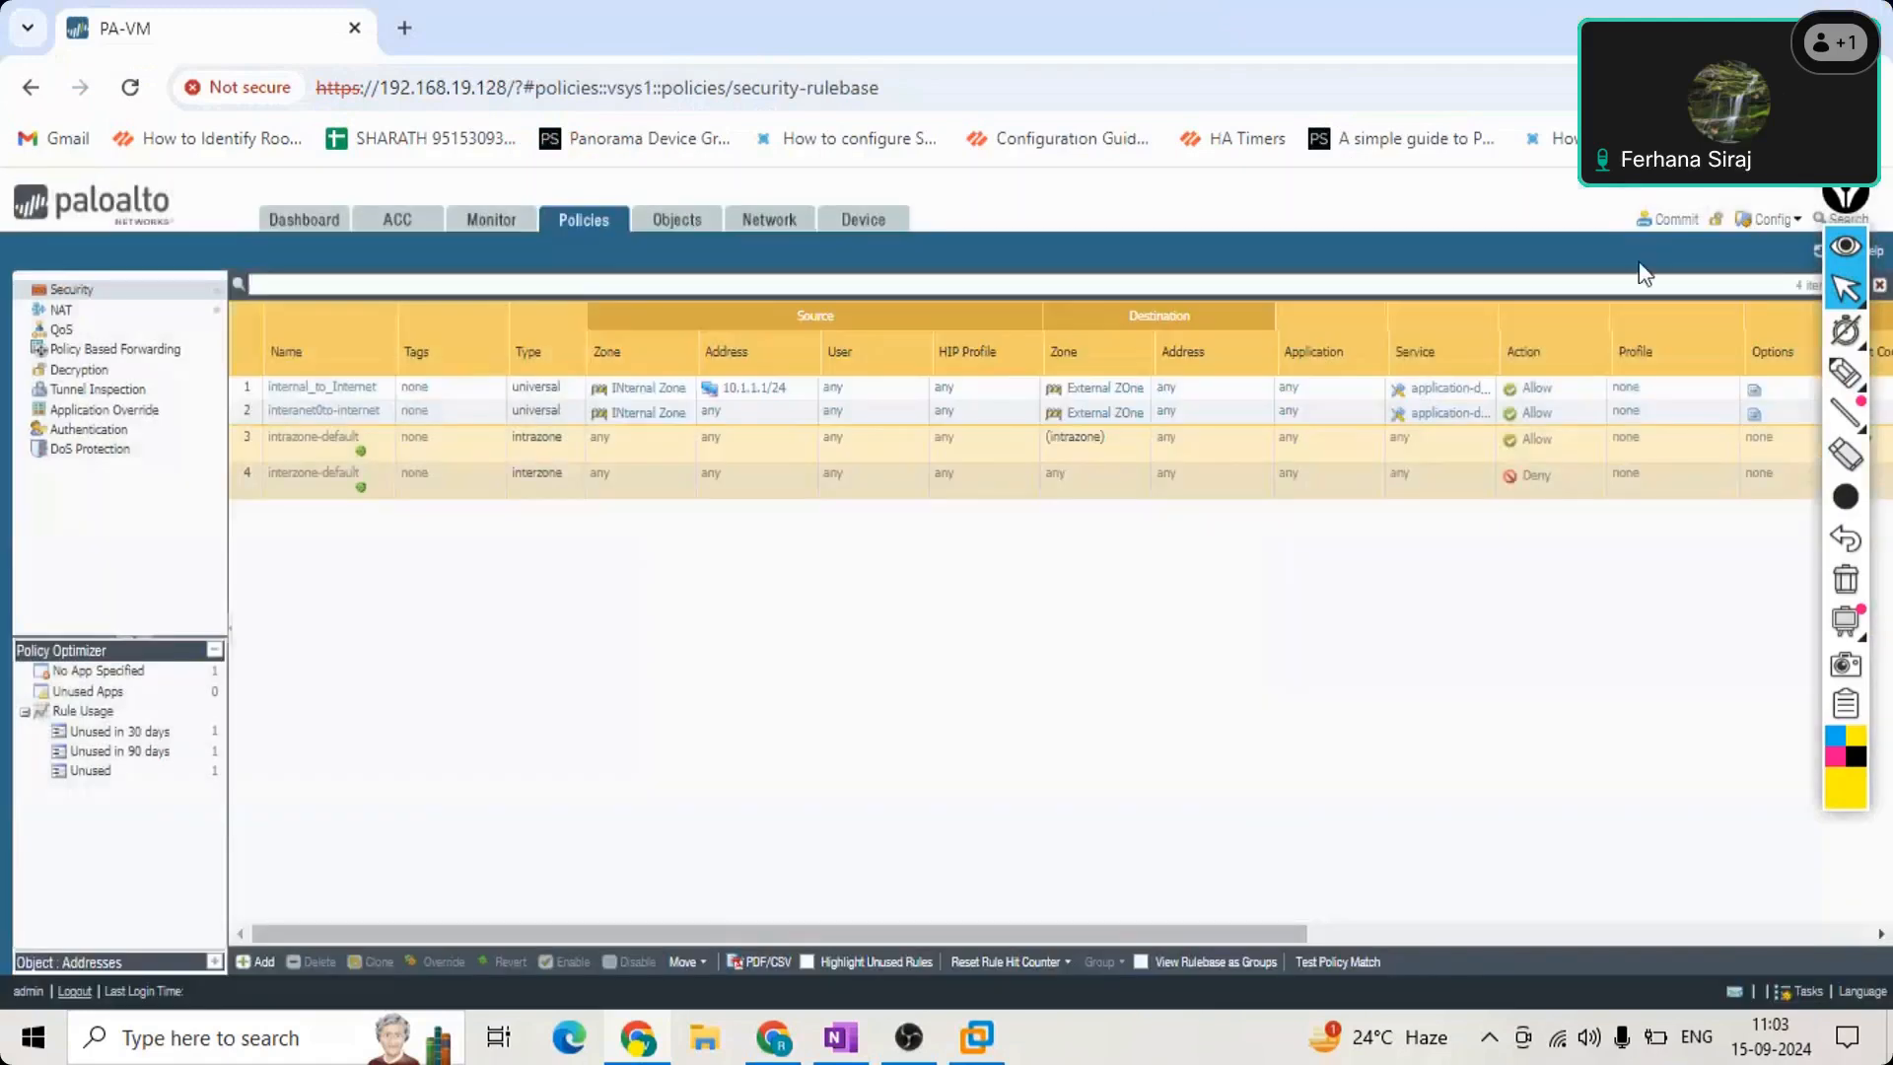
pyautogui.click(1677, 228)
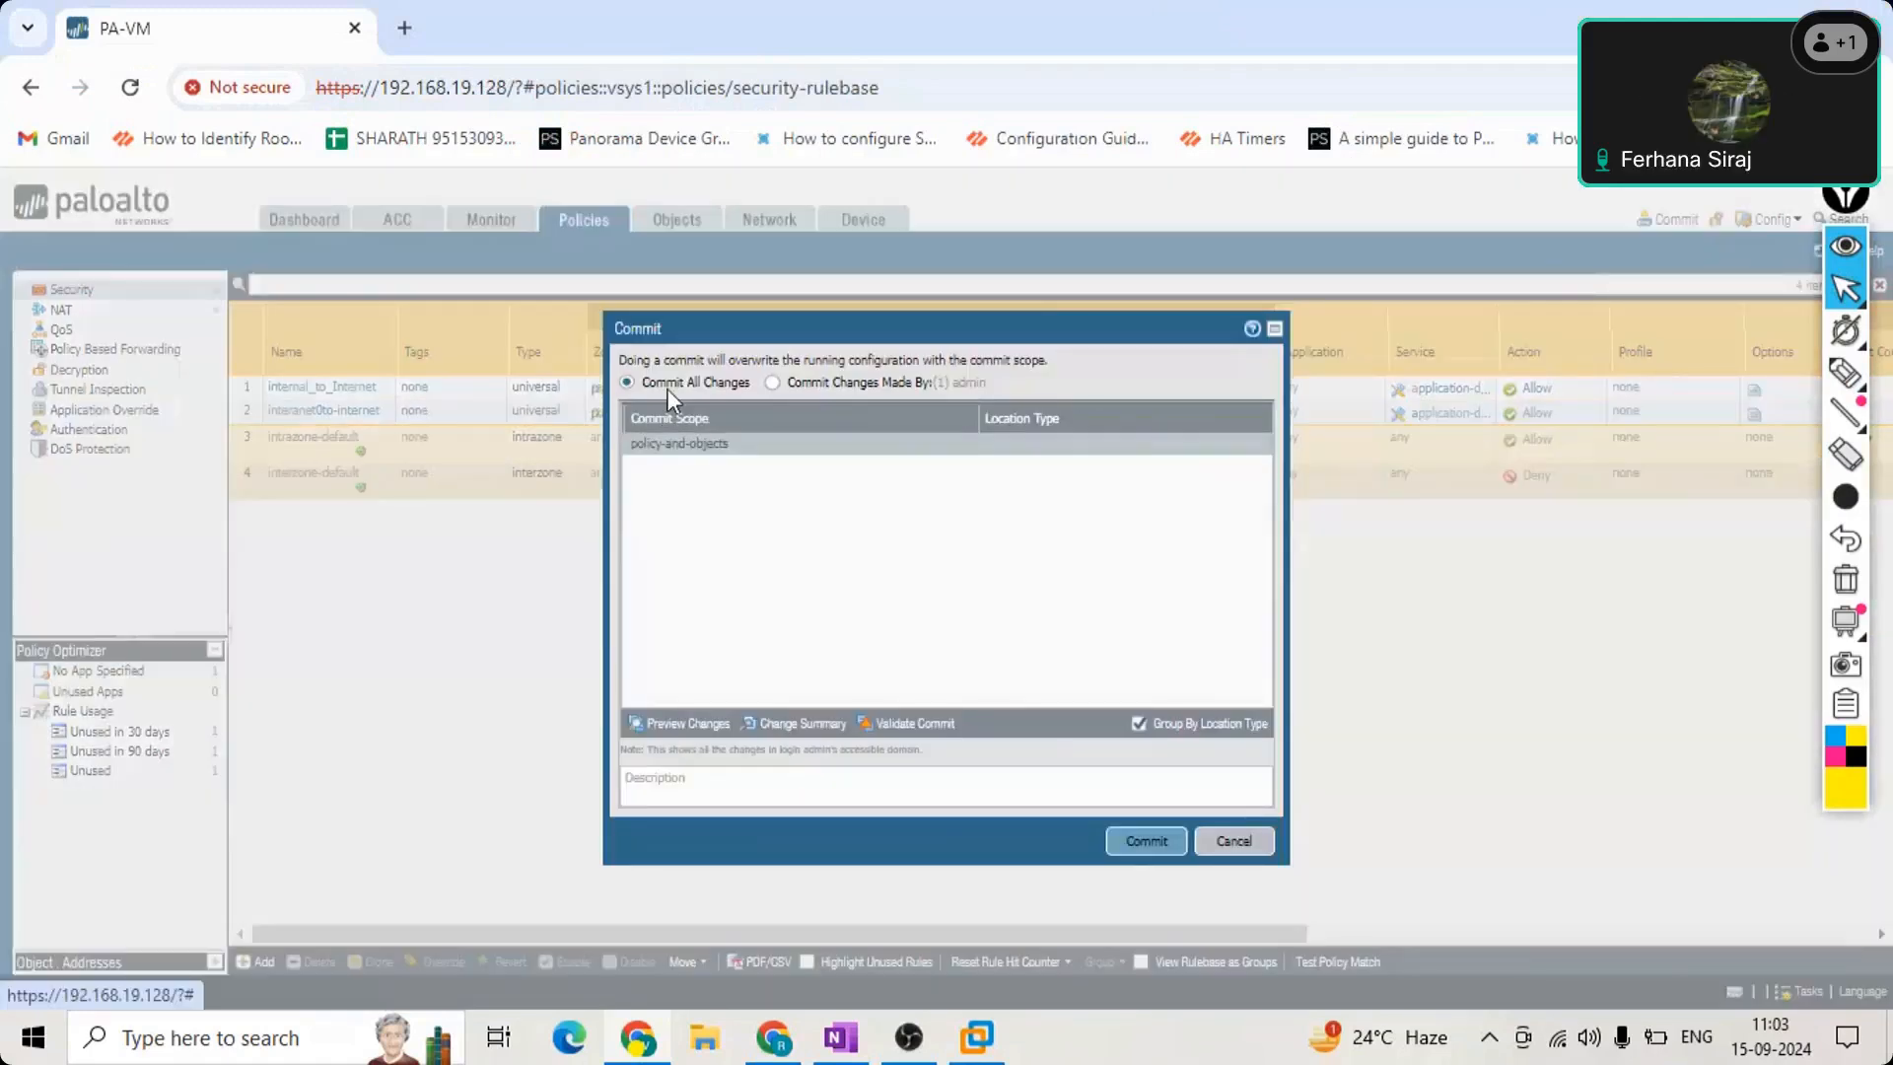
pyautogui.click(860, 382)
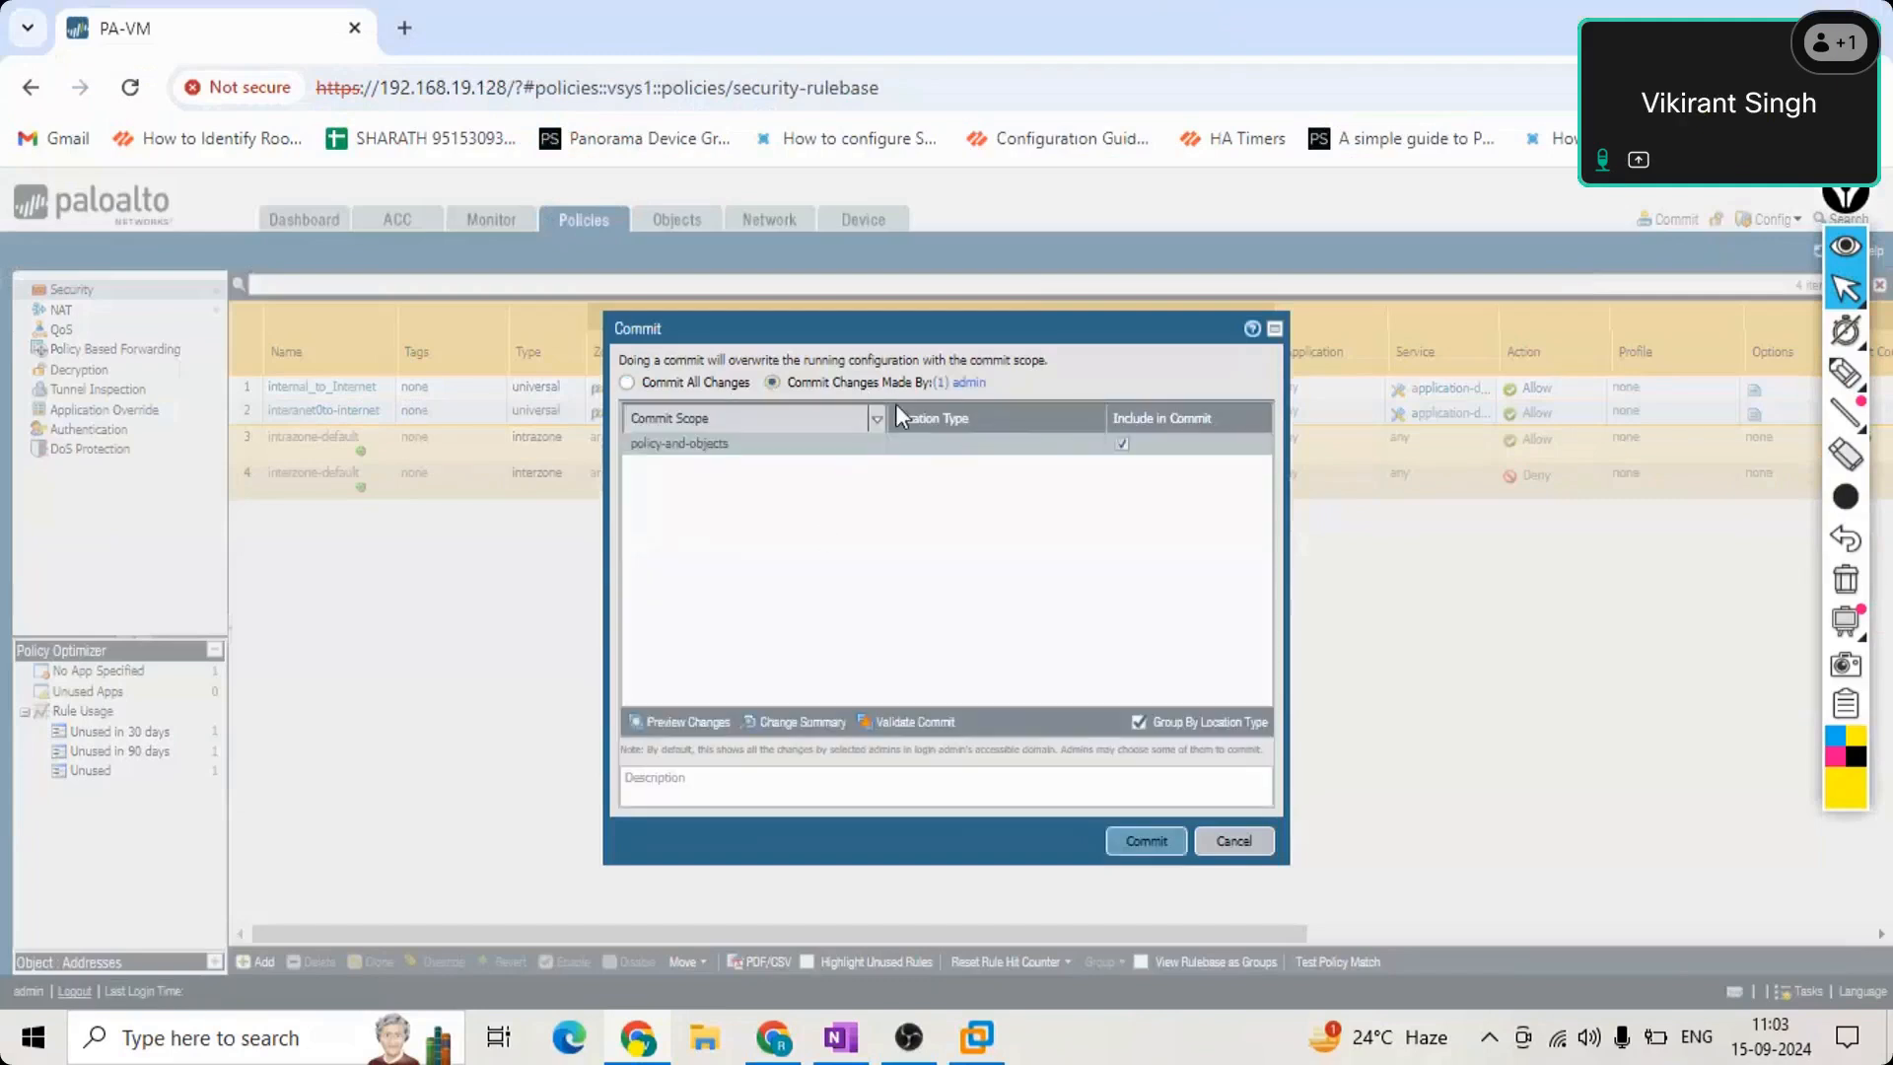
pyautogui.click(684, 383)
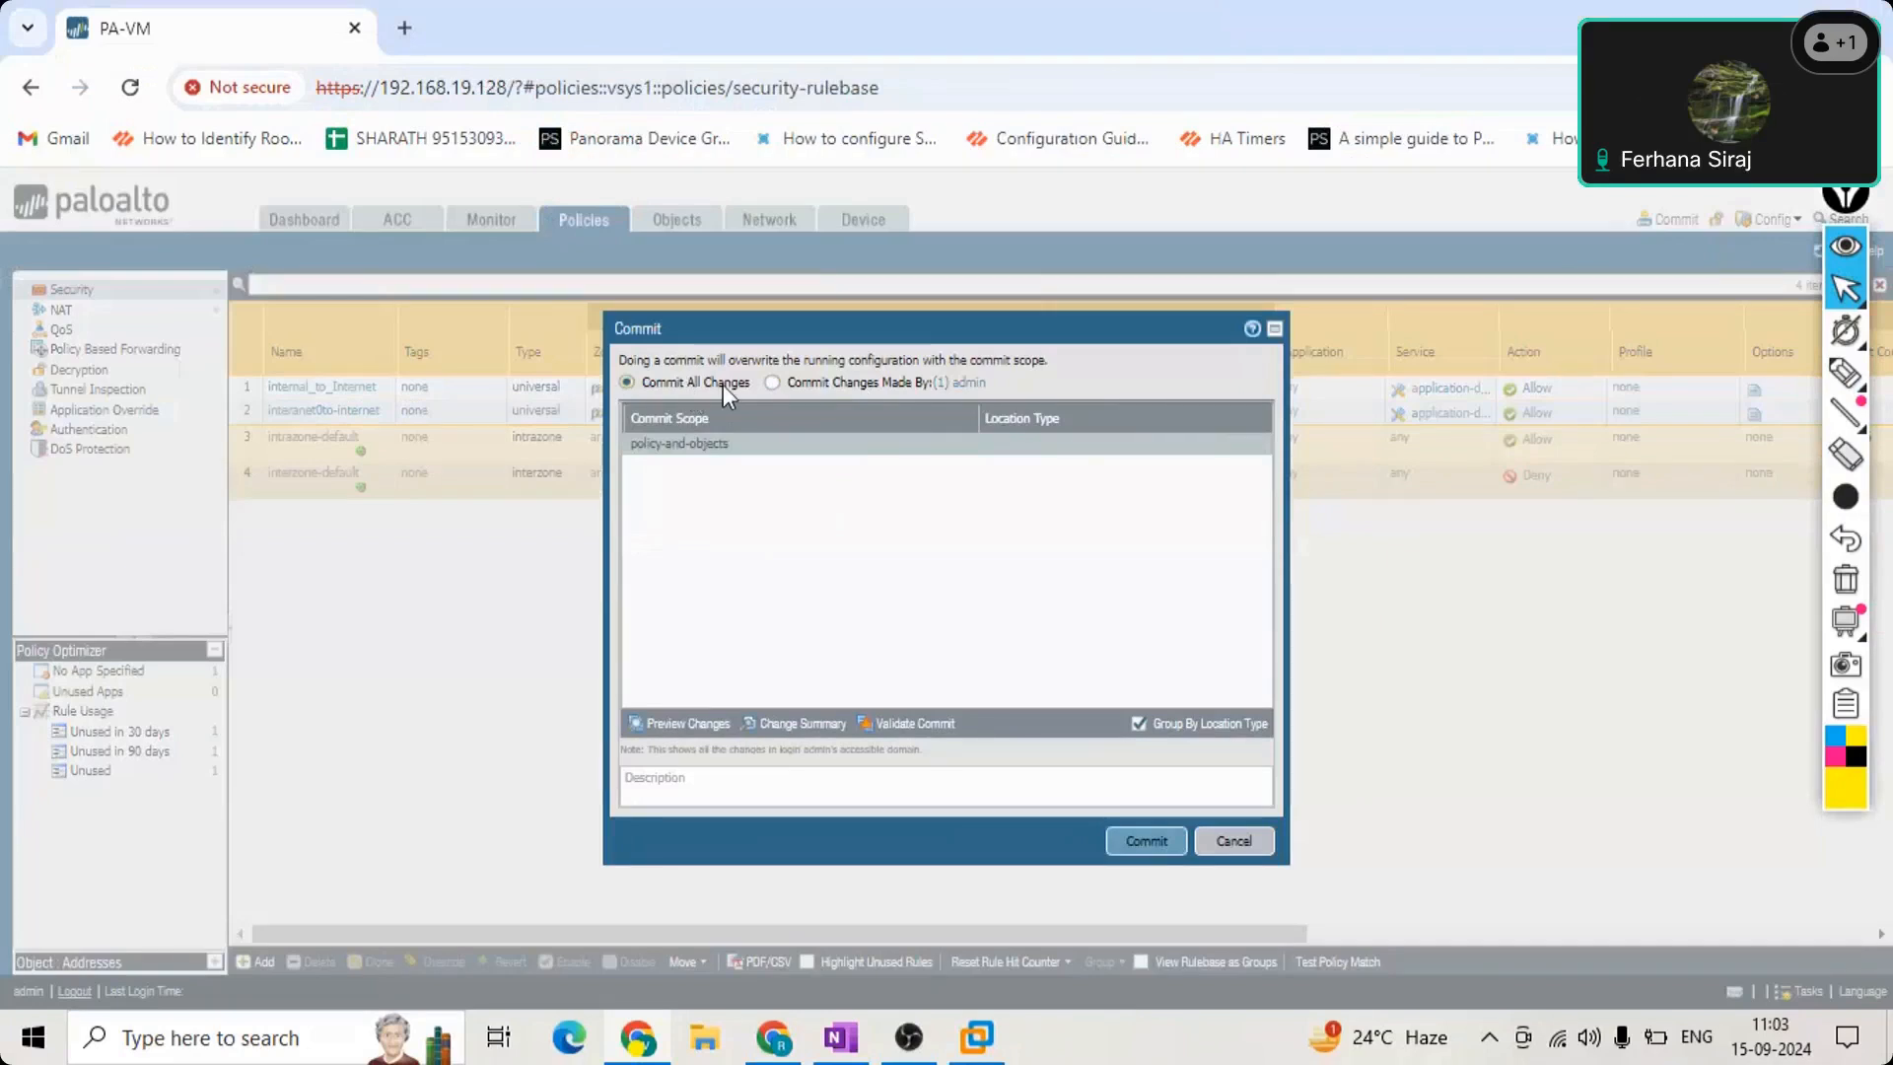
pyautogui.click(873, 383)
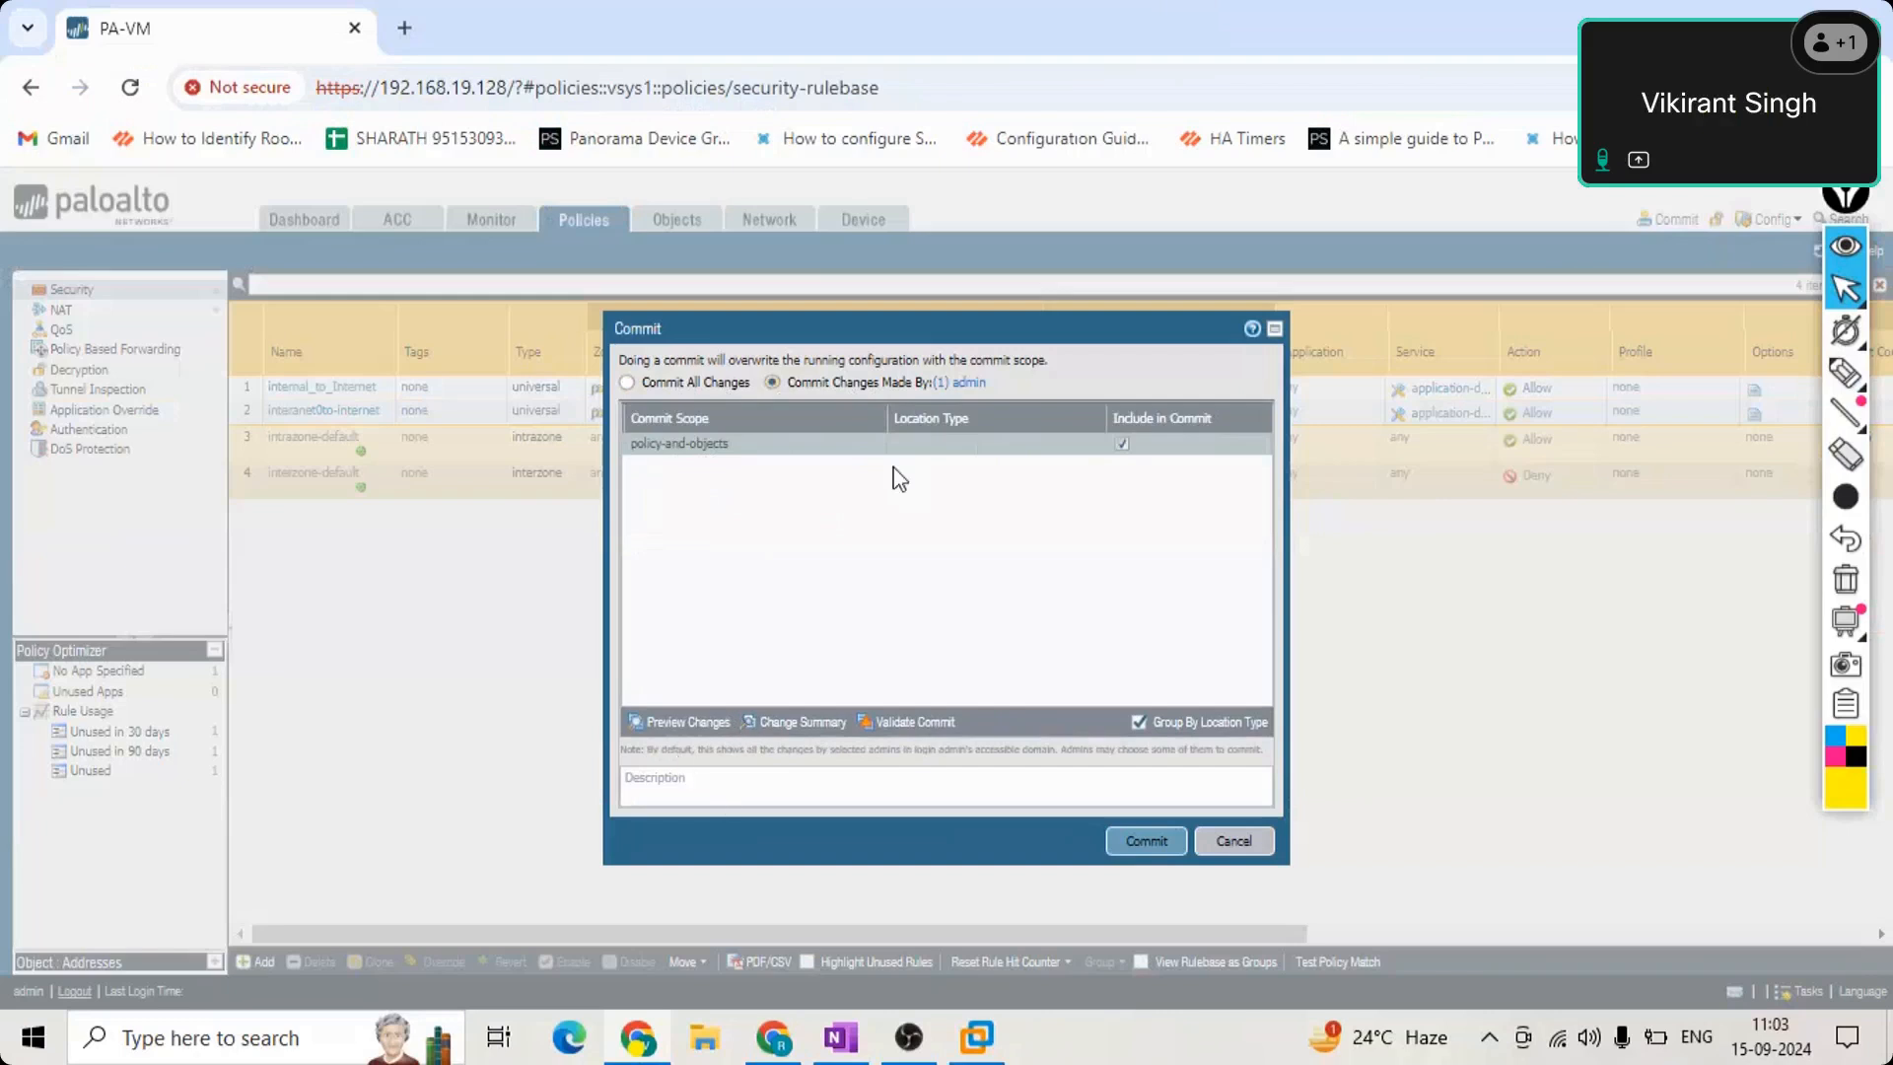
pyautogui.click(653, 382)
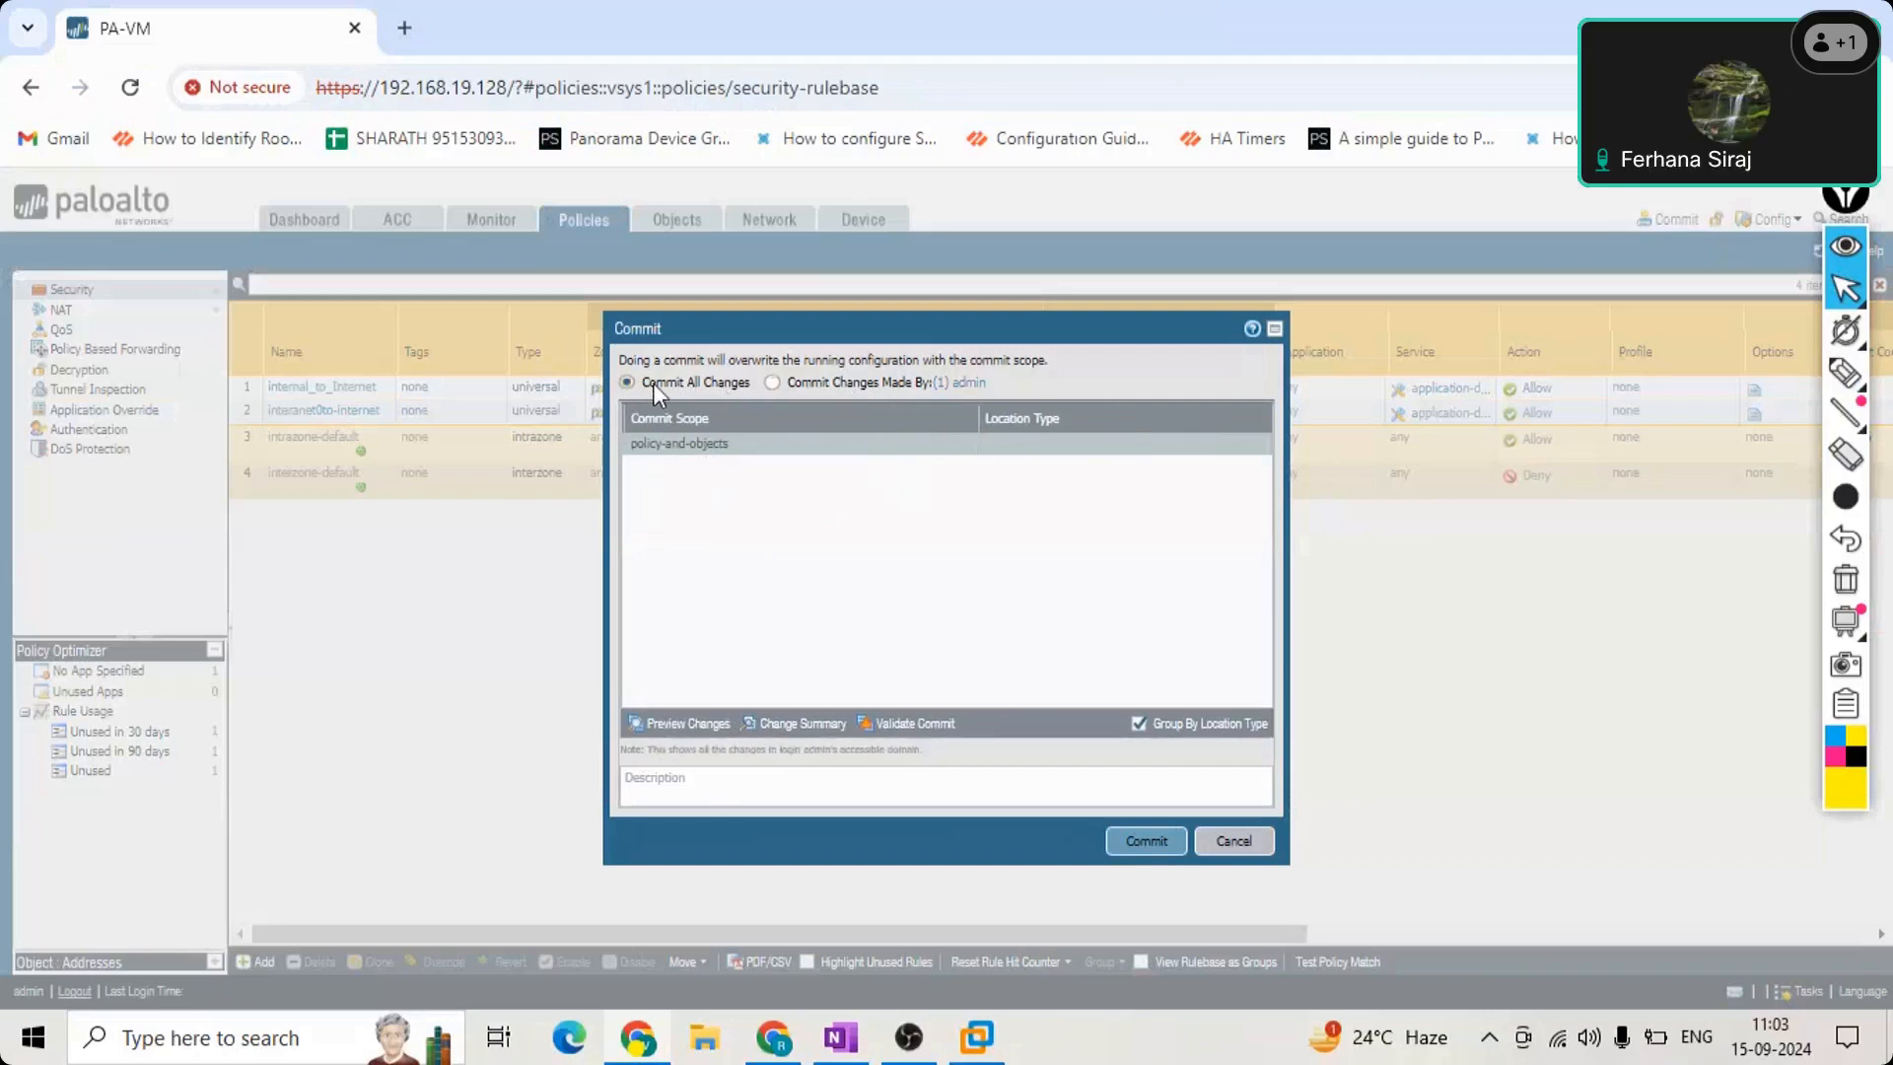
pyautogui.click(836, 382)
# Preview the admin's pending changes with 10 lines of context and move the audit window toward the middle of the display.
pyautogui.click(687, 721)
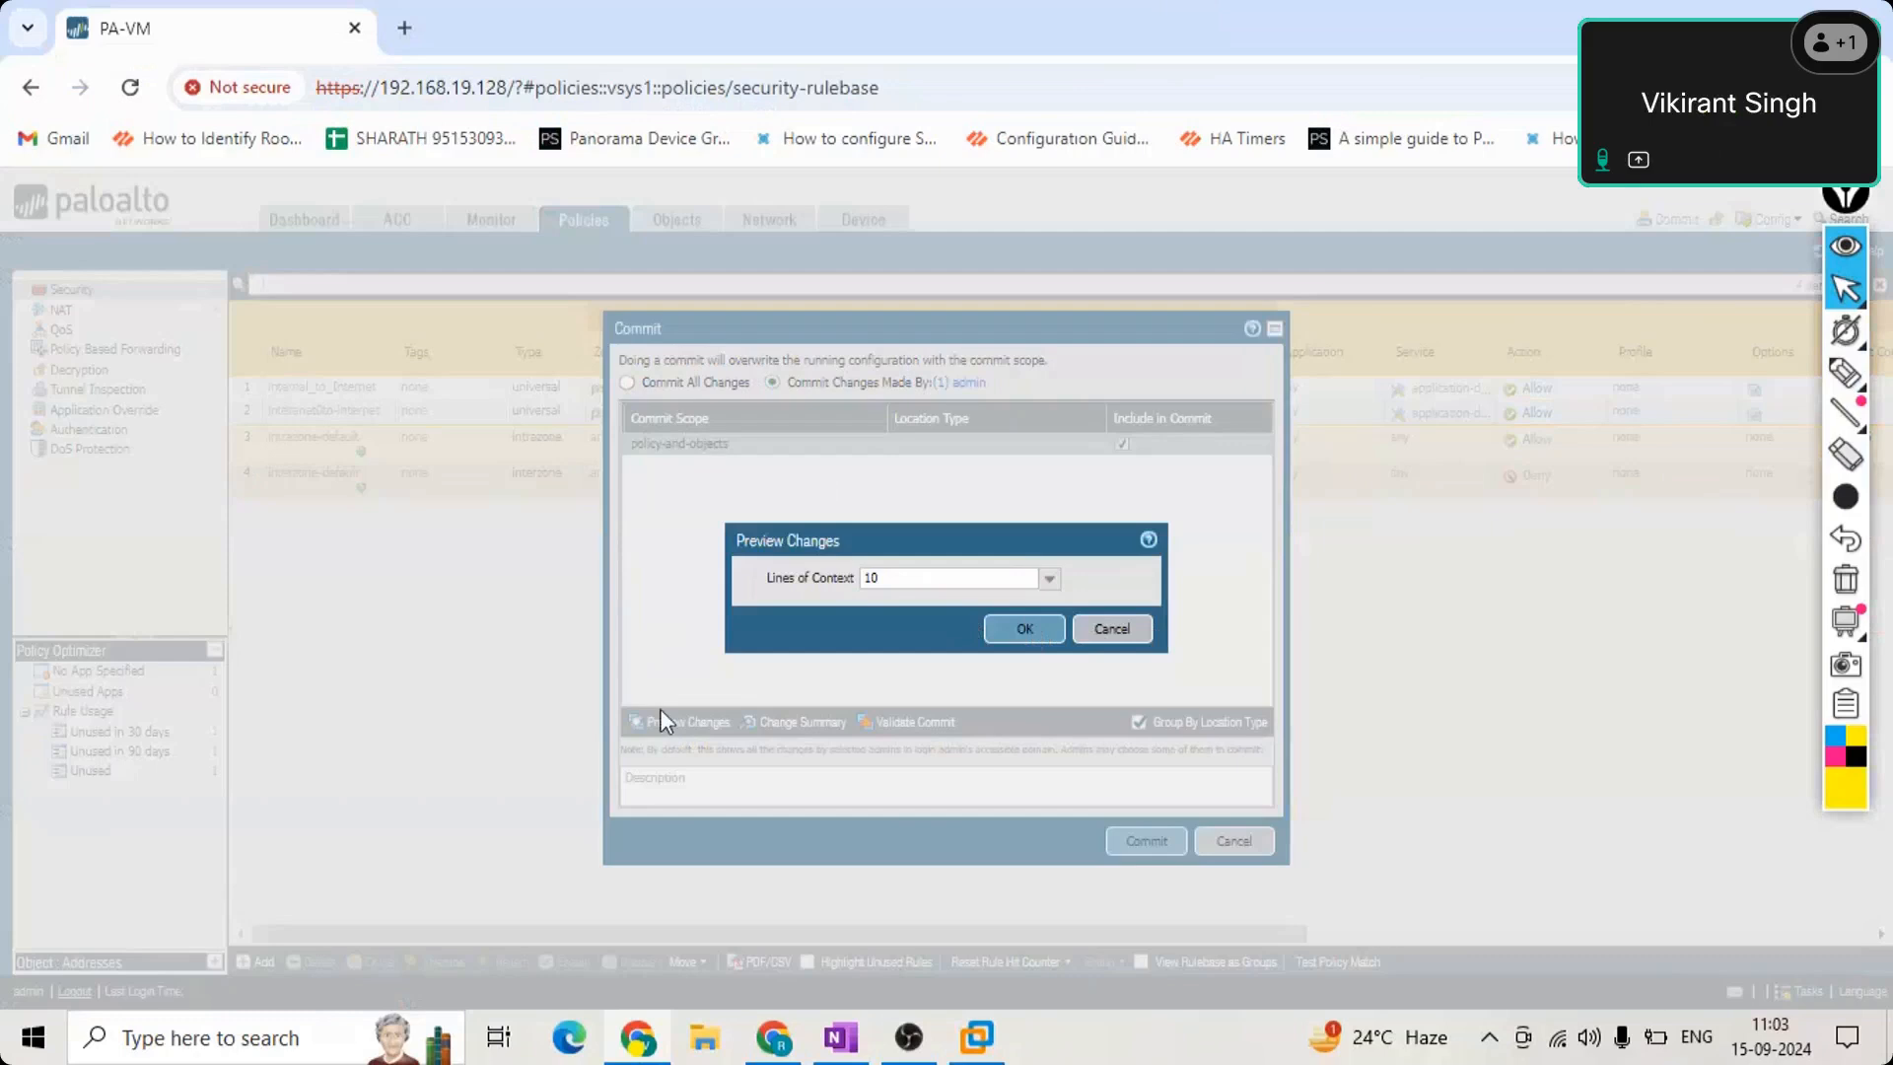
pyautogui.click(1024, 629)
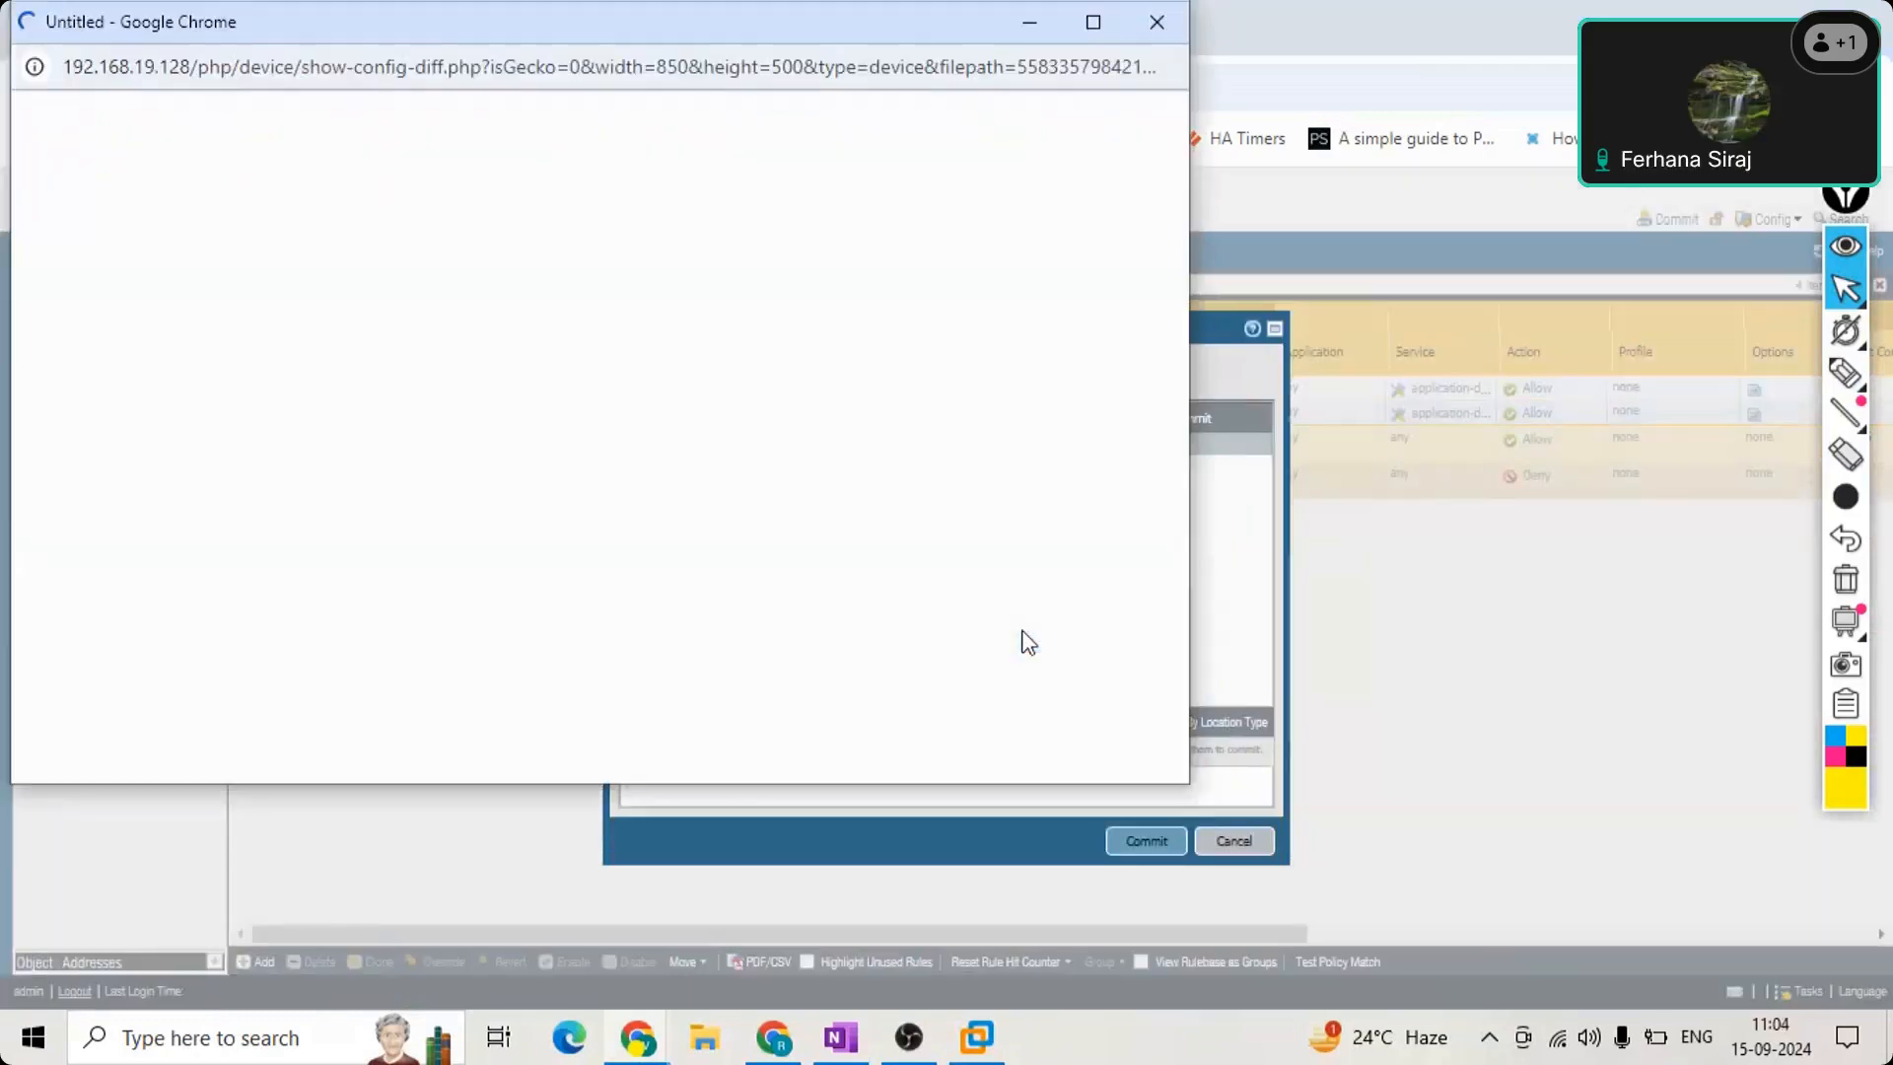
pyautogui.moveTo(286, 45); pyautogui.dragTo(868, 253)
pyautogui.rightClick(959, 394)
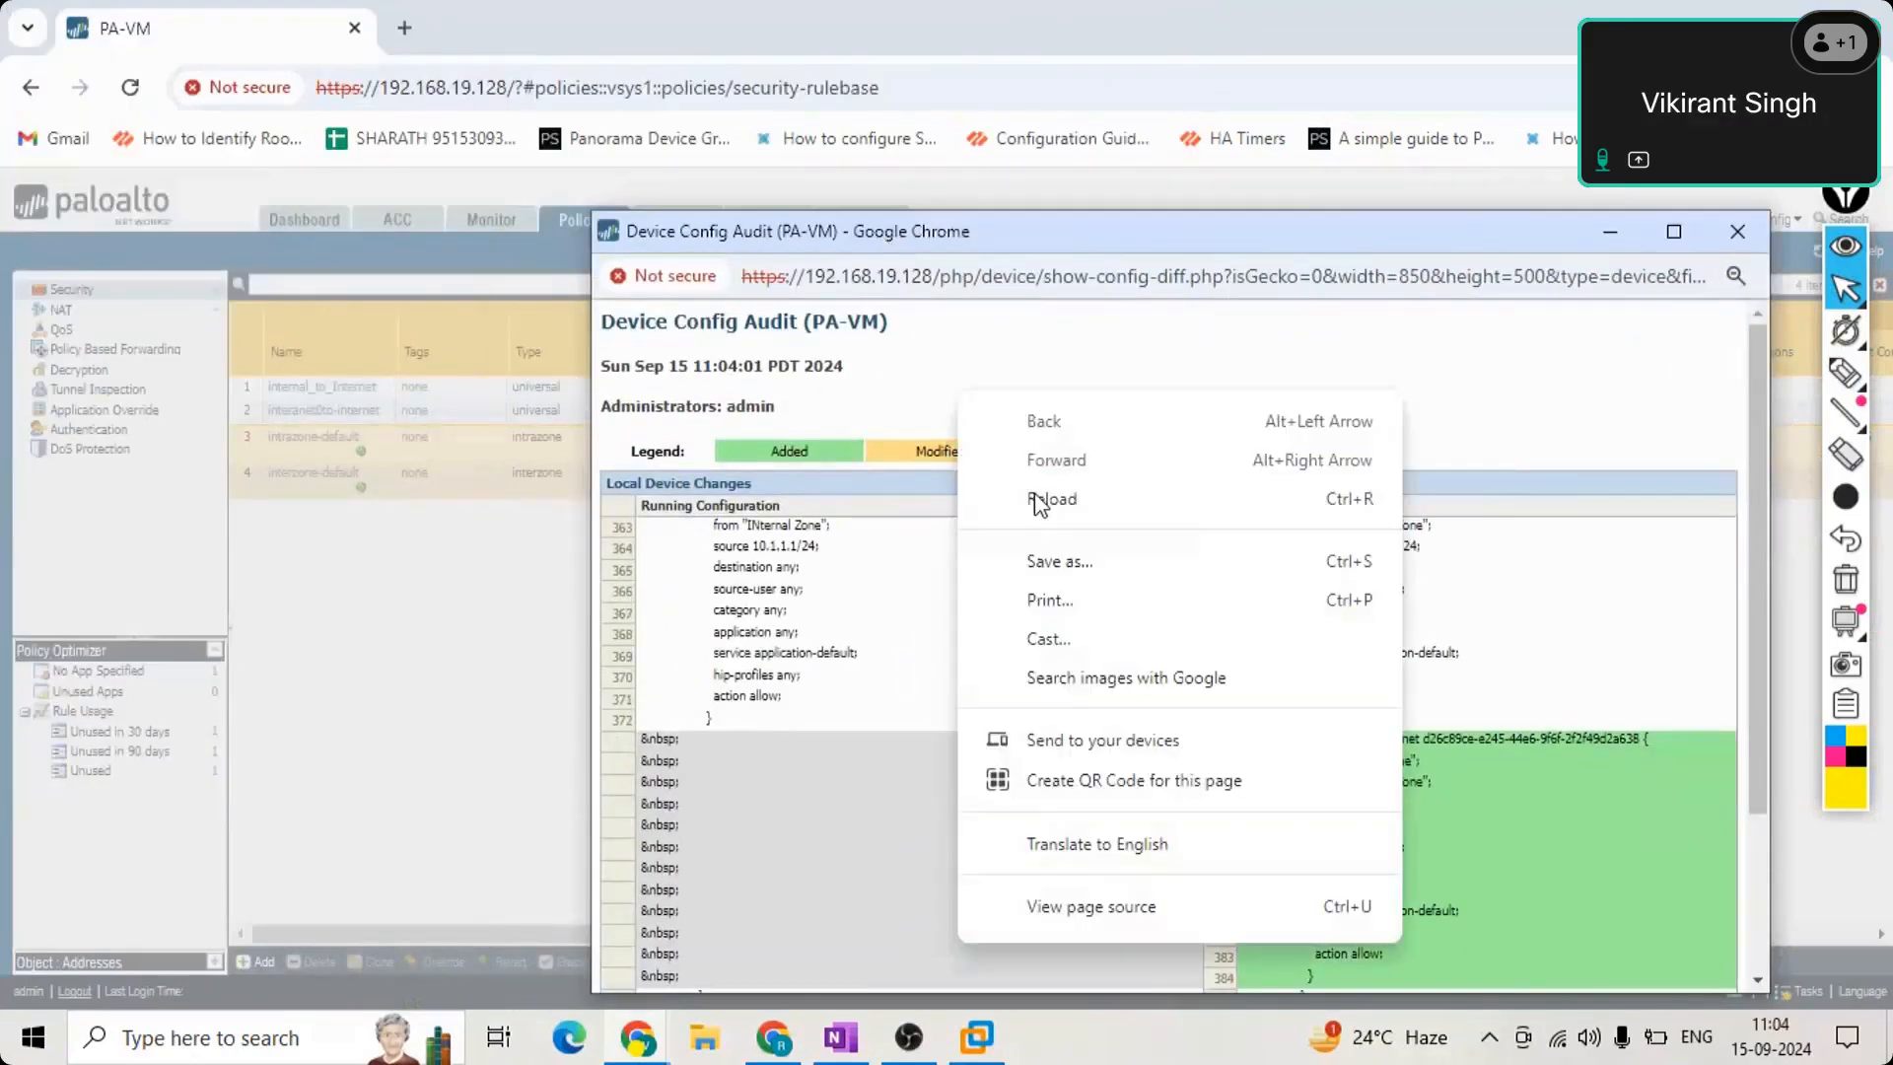
pyautogui.click(1085, 557)
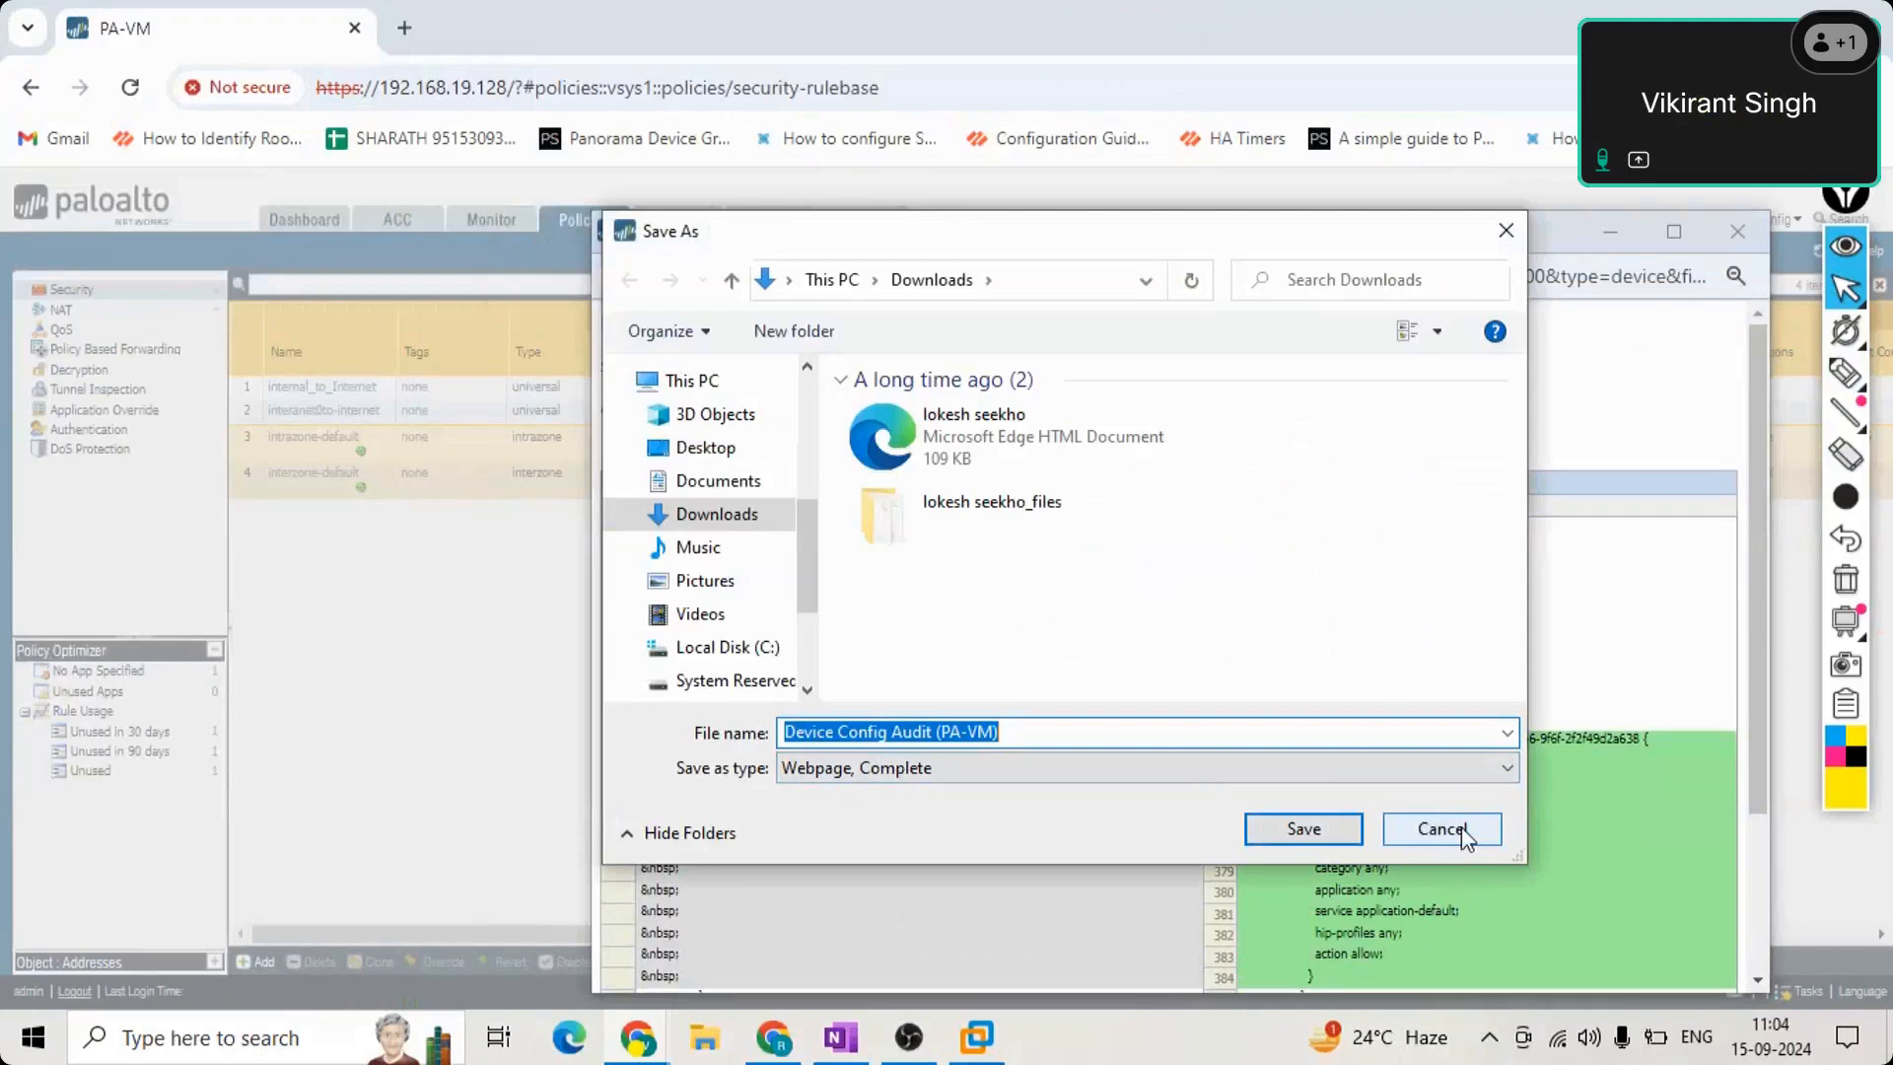
pyautogui.moveTo(1240, 240); pyautogui.dragTo(1370, 128)
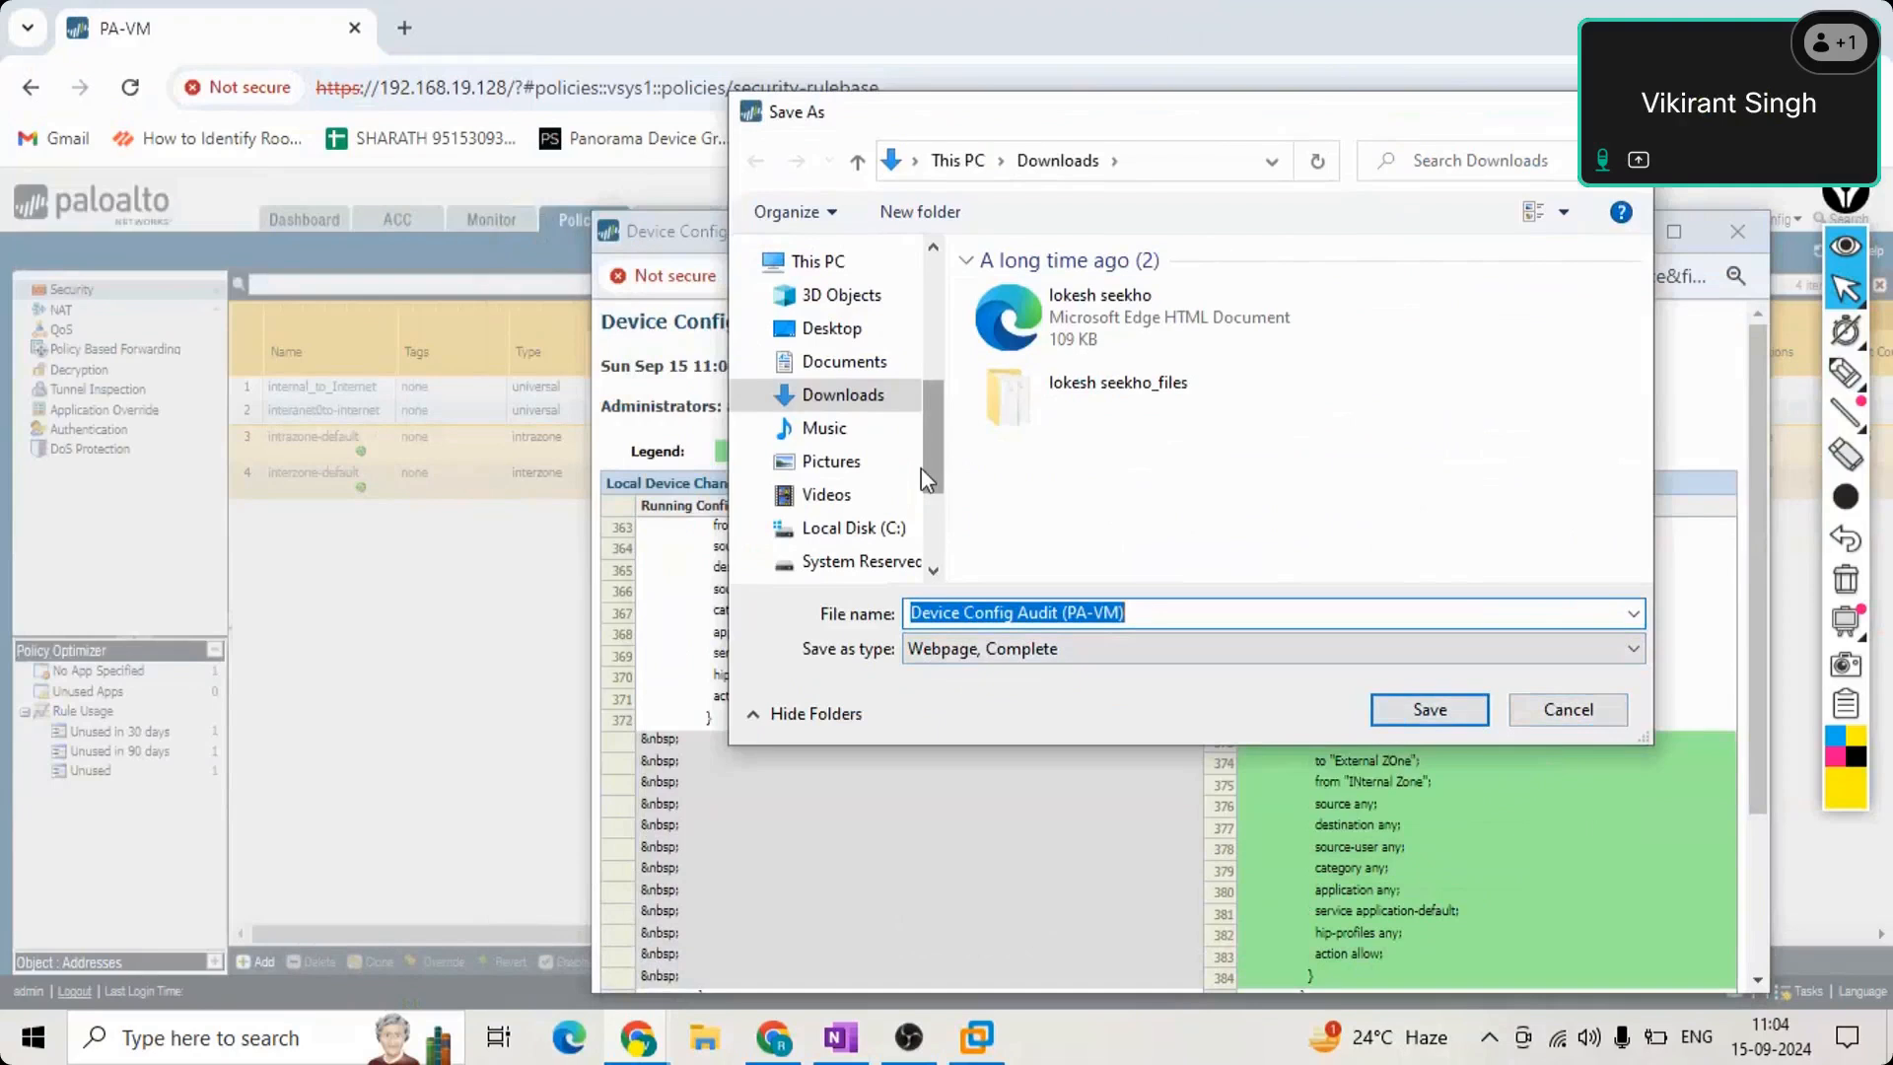
pyautogui.click(1565, 709)
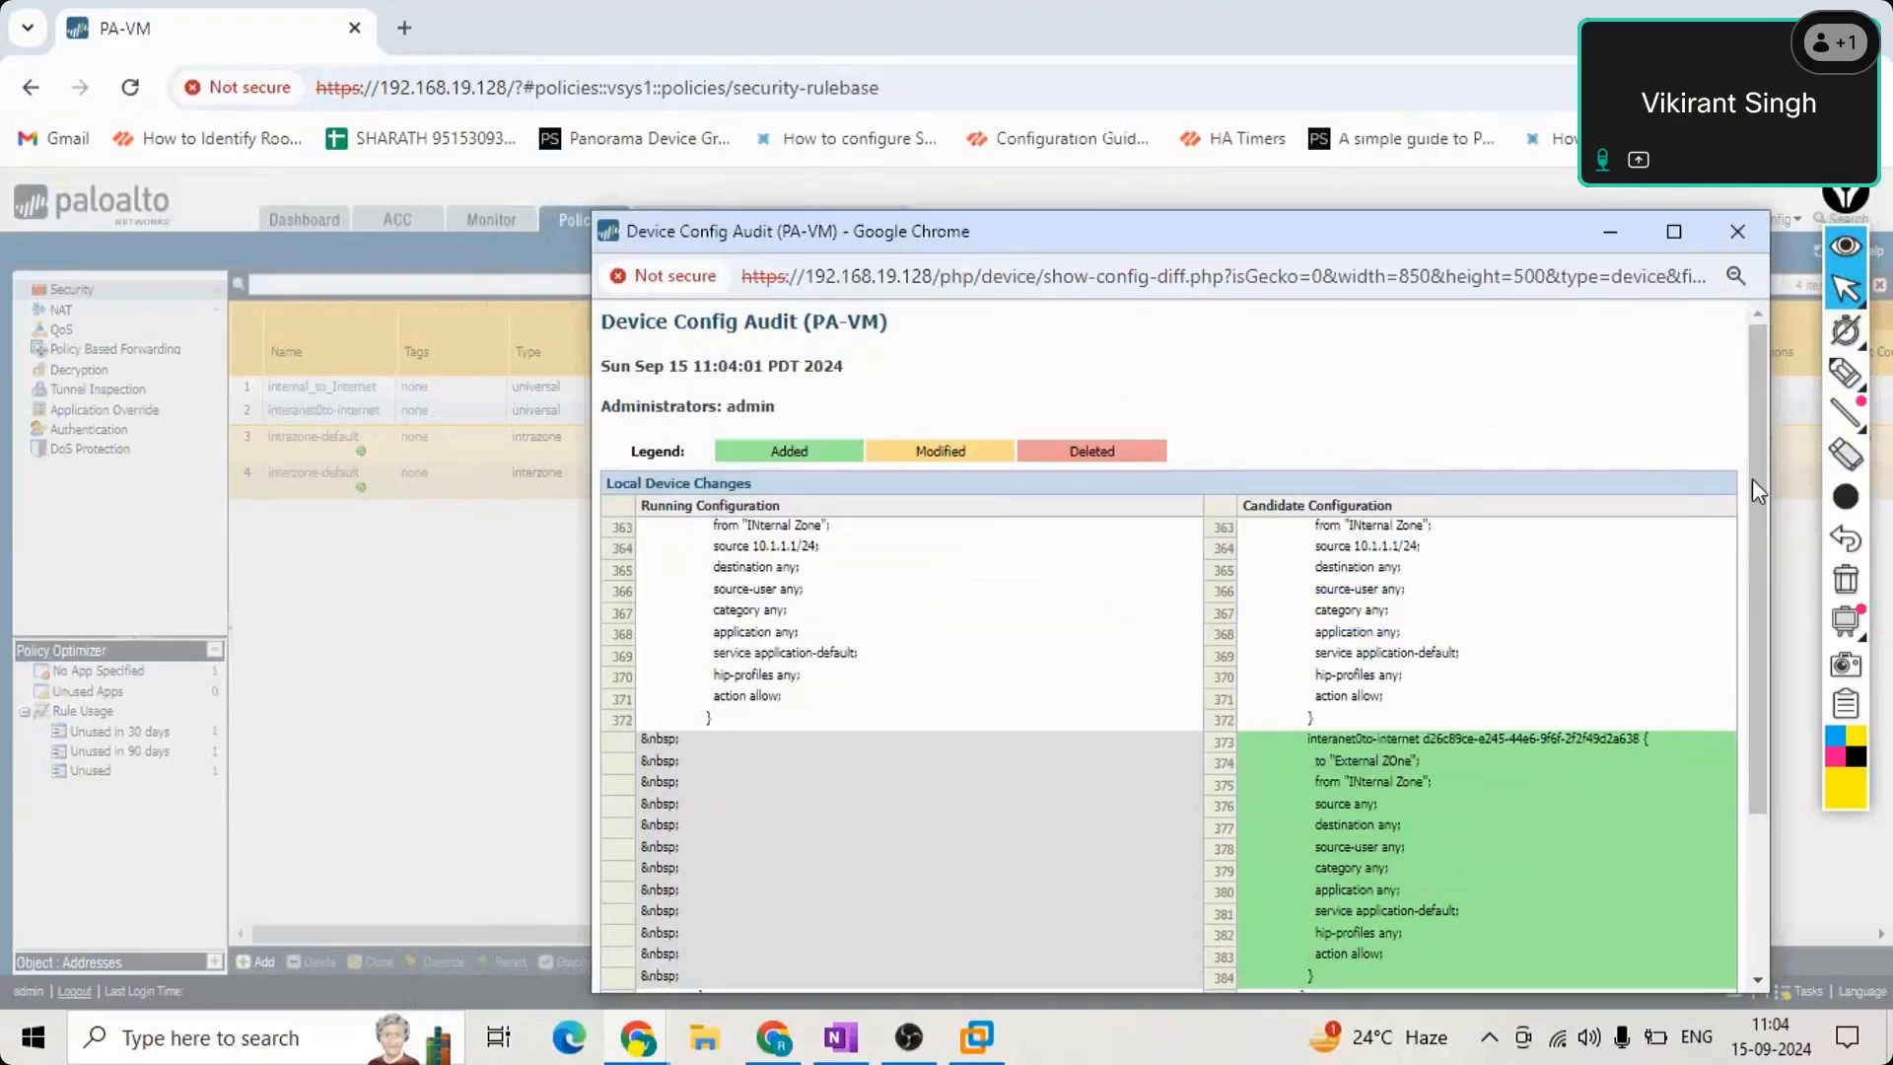
# Examine the administrators entry, the change legend and the local device changes in the Device Config Audit.
pyautogui.moveTo(1760, 470); pyautogui.dragTo(1763, 649)
pyautogui.moveTo(1325, 227); pyautogui.dragTo(1261, 121)
pyautogui.moveTo(1690, 444); pyautogui.dragTo(1669, 287)
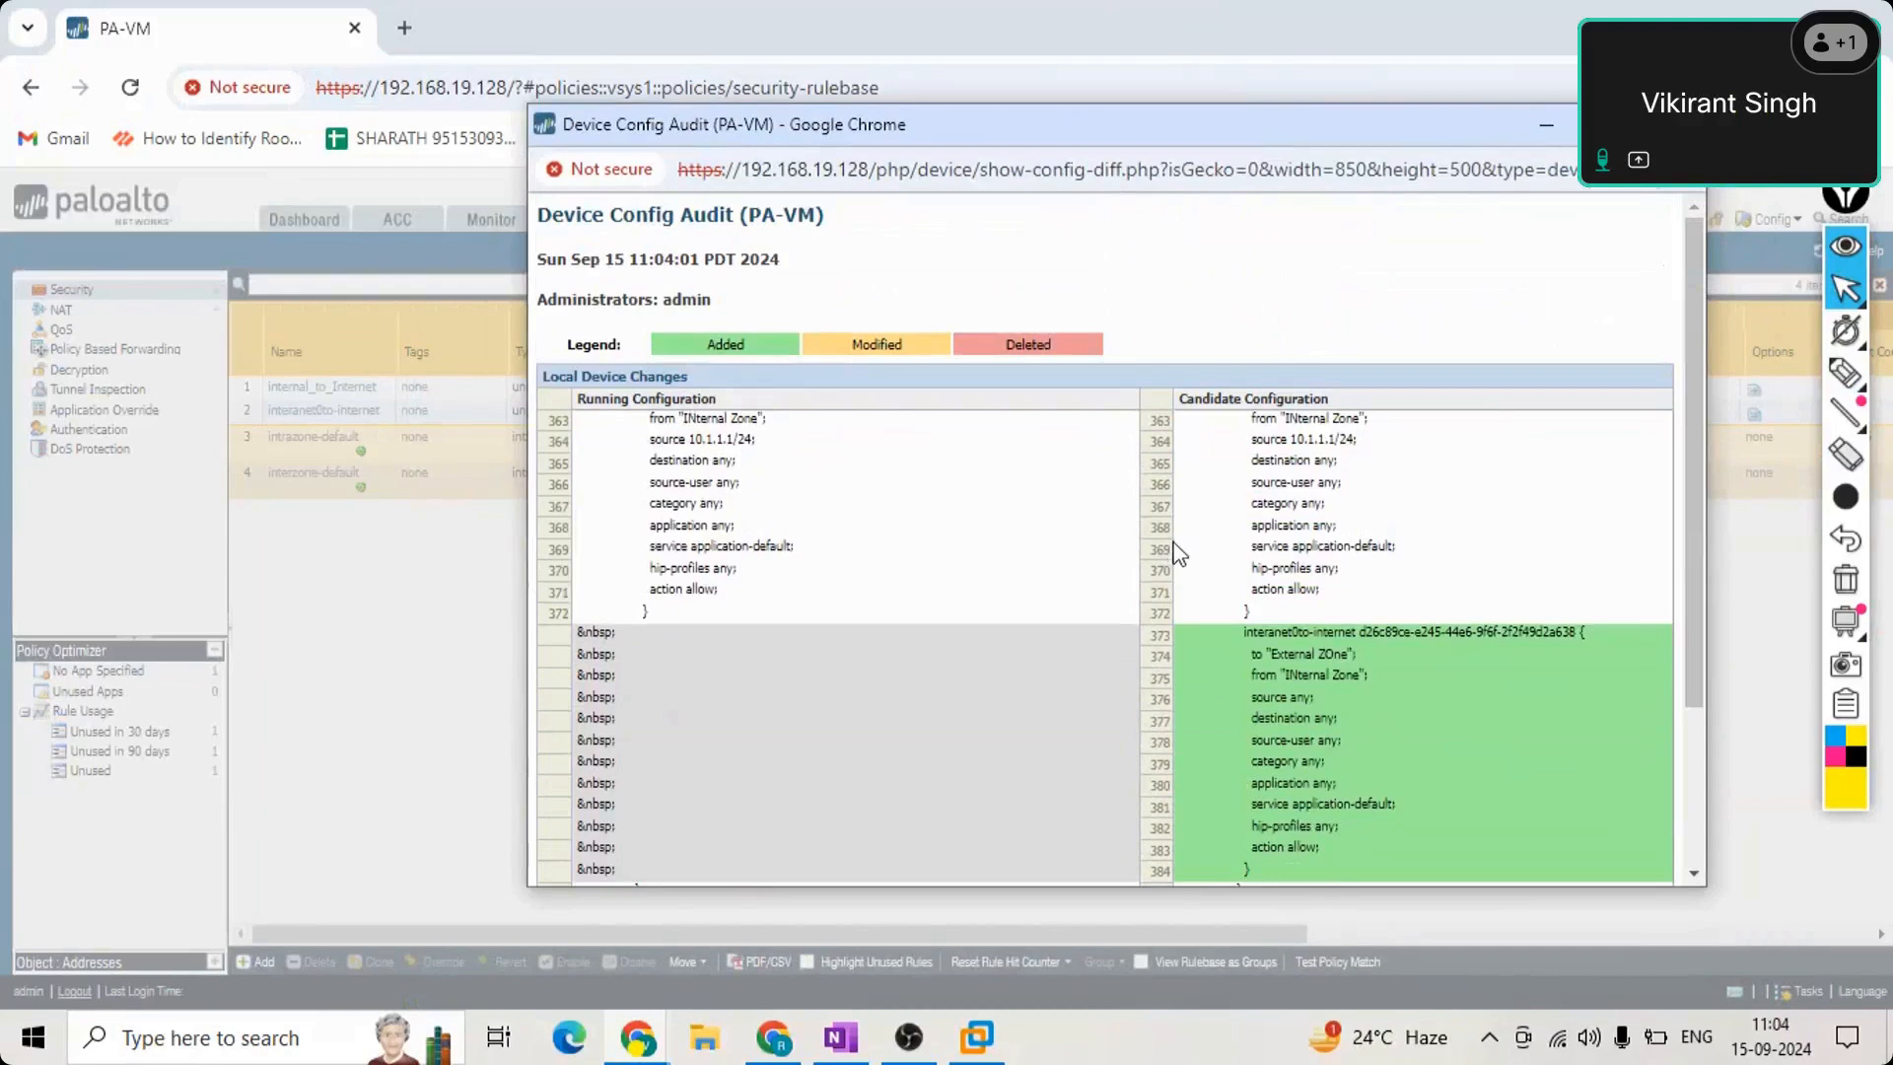
pyautogui.scroll(-2, 1669, 443)
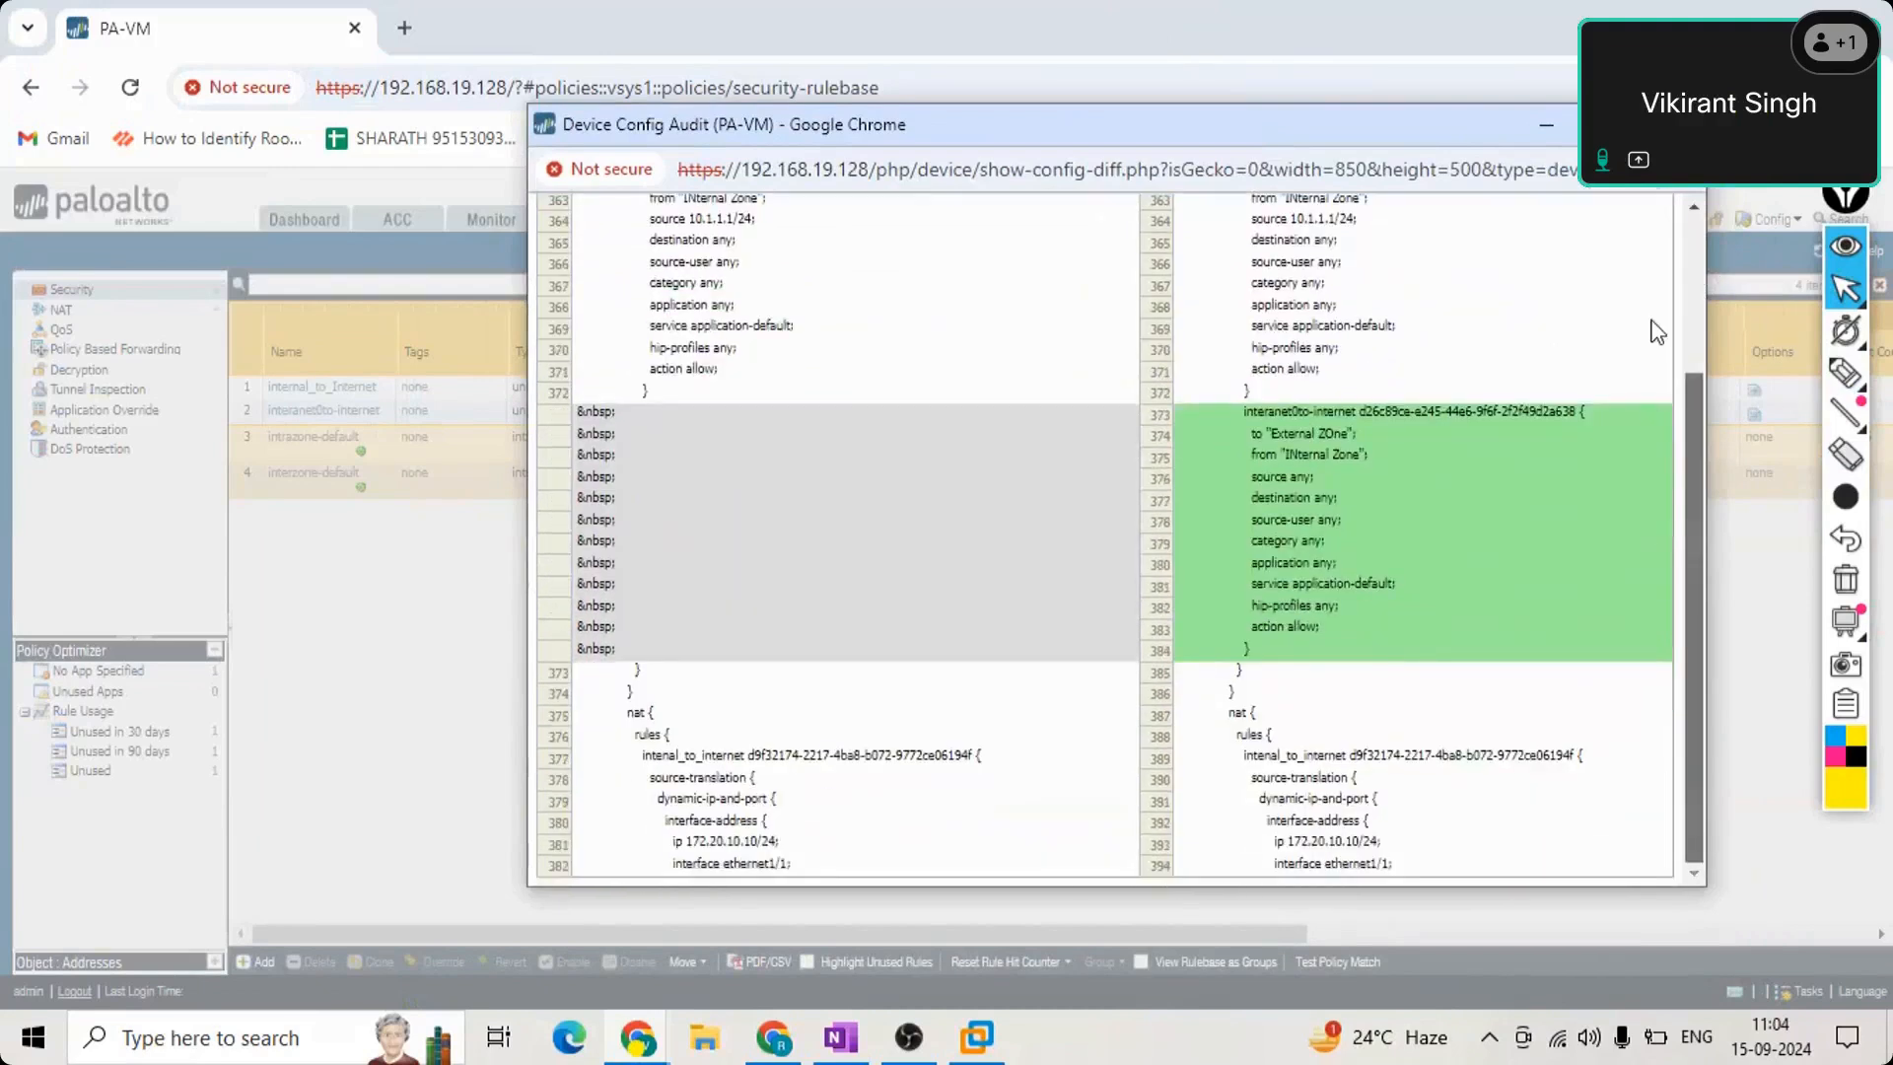
pyautogui.scroll(2, 1656, 330)
pyautogui.moveTo(548, 299); pyautogui.dragTo(746, 313)
pyautogui.click(702, 315)
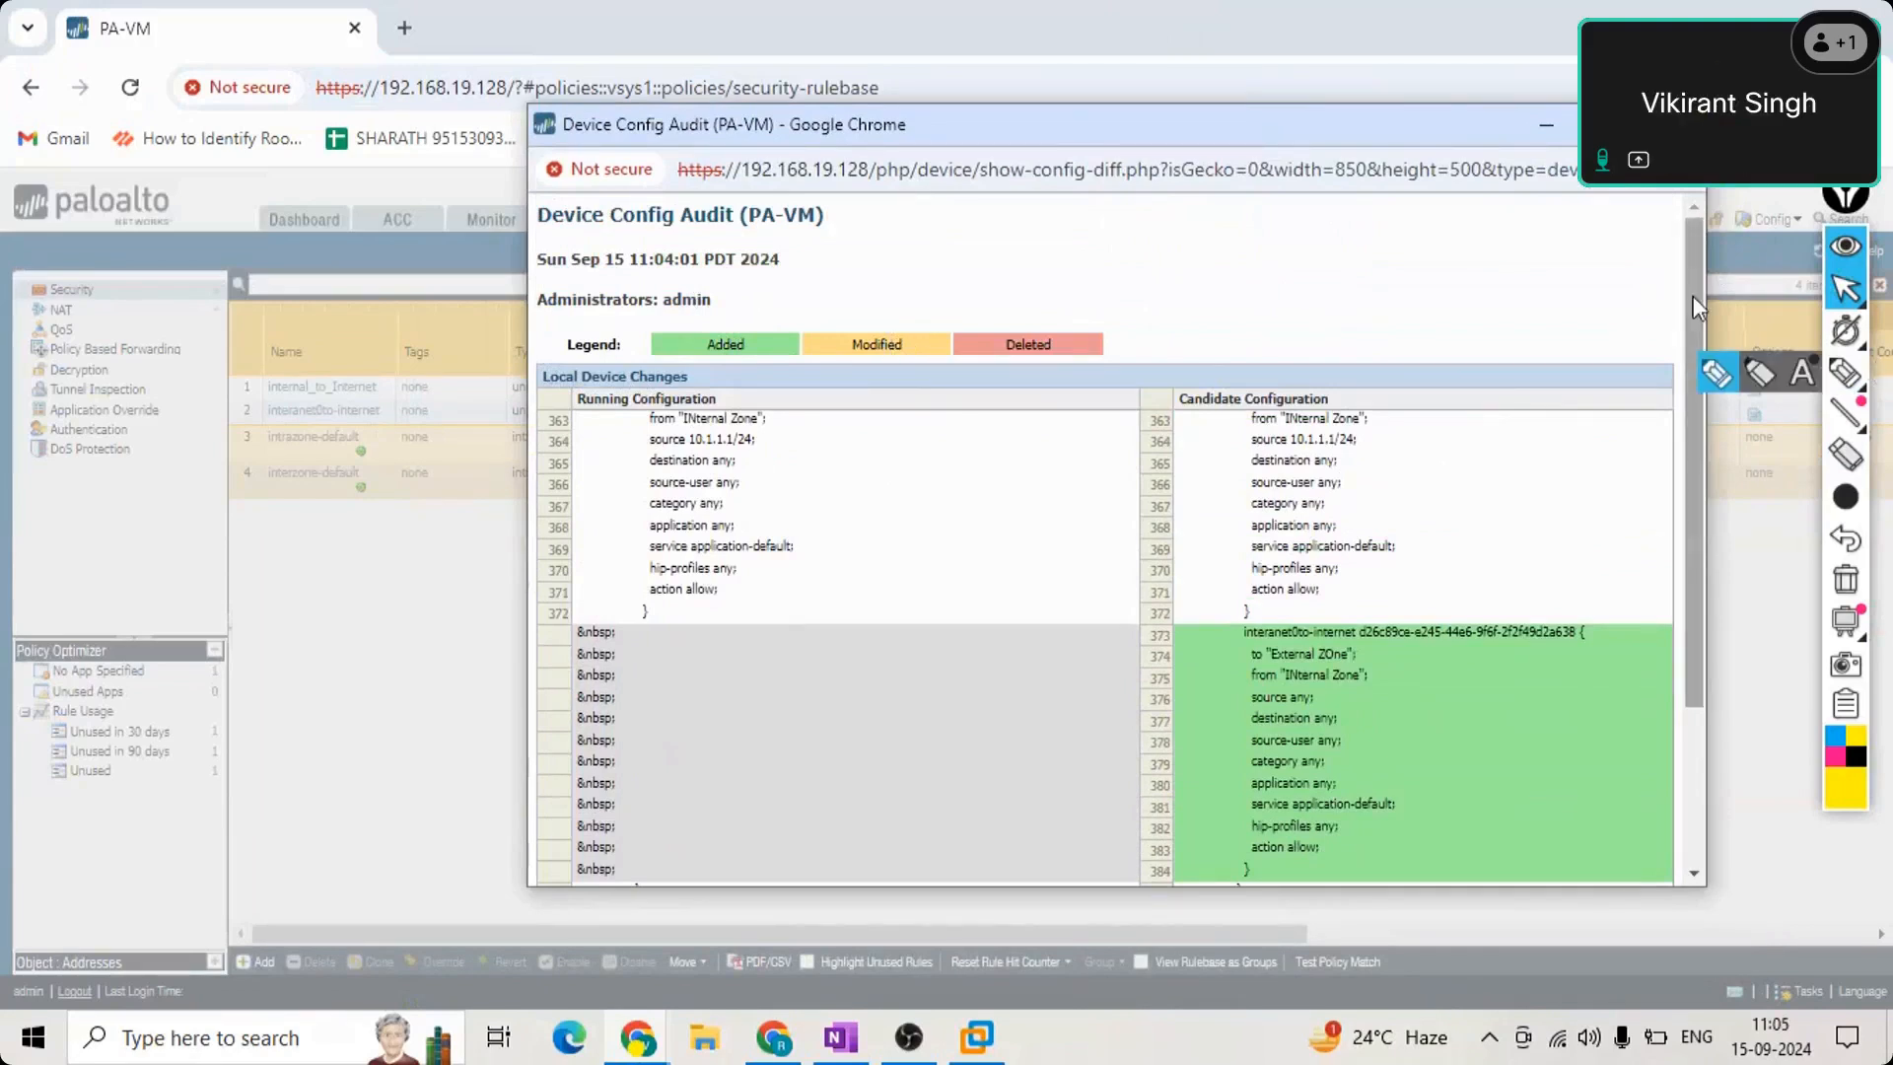
pyautogui.scroll(-1, 1688, 400)
pyautogui.scroll(-3, 1690, 364)
pyautogui.scroll(3, 1694, 327)
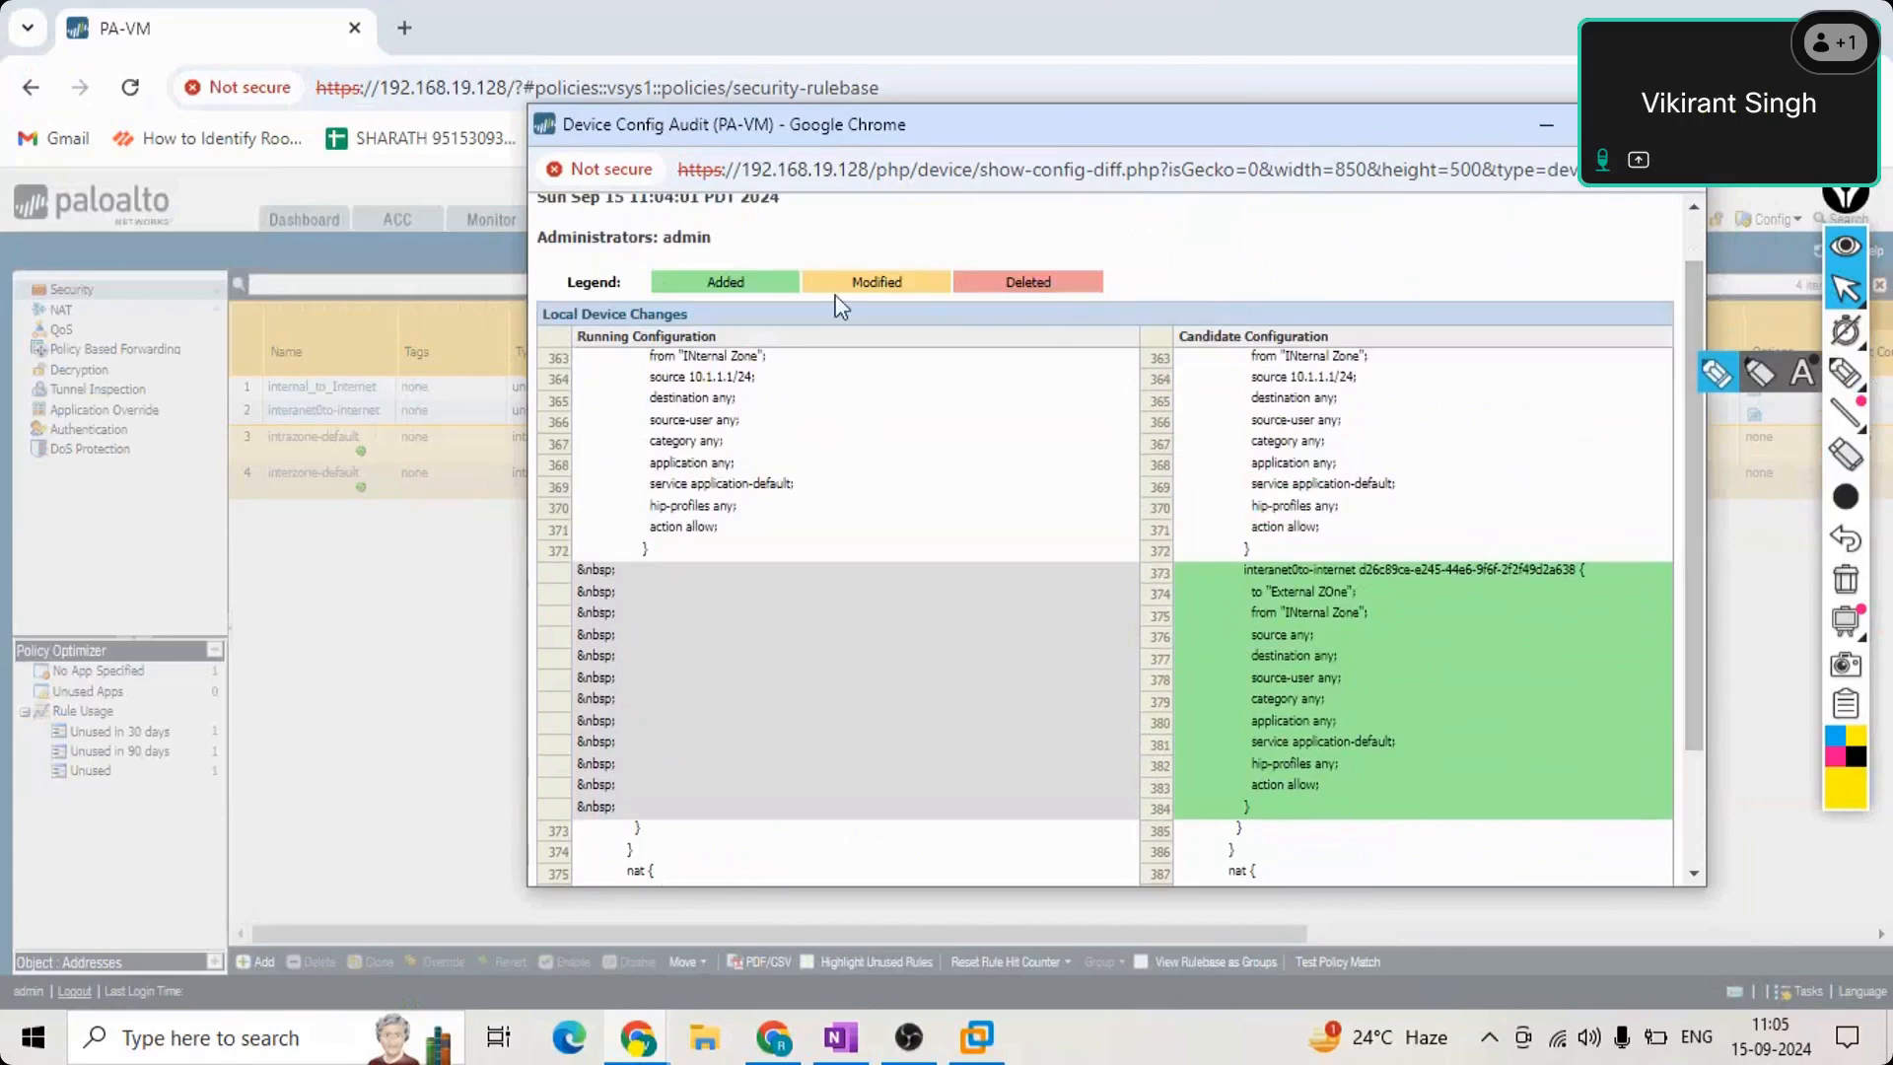
pyautogui.doubleClick(721, 284)
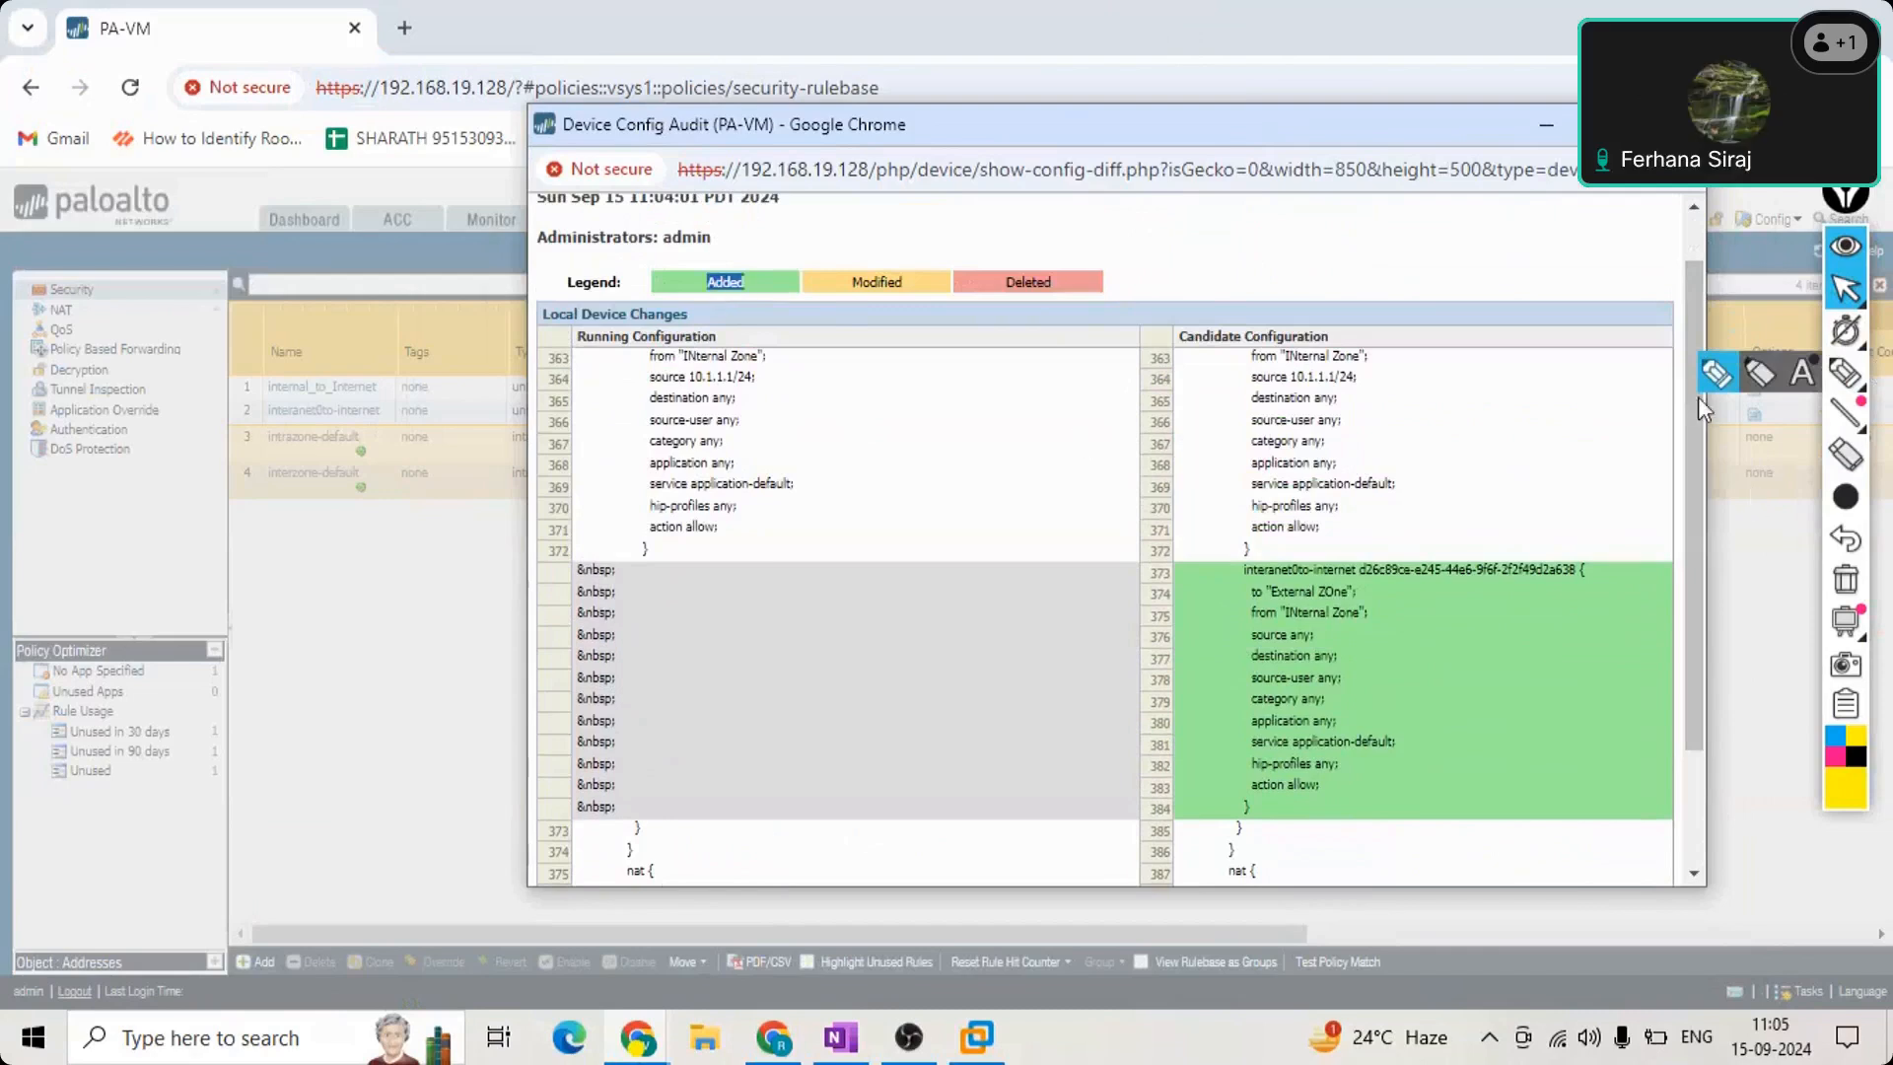
pyautogui.moveTo(1694, 525); pyautogui.dragTo(1718, 313)
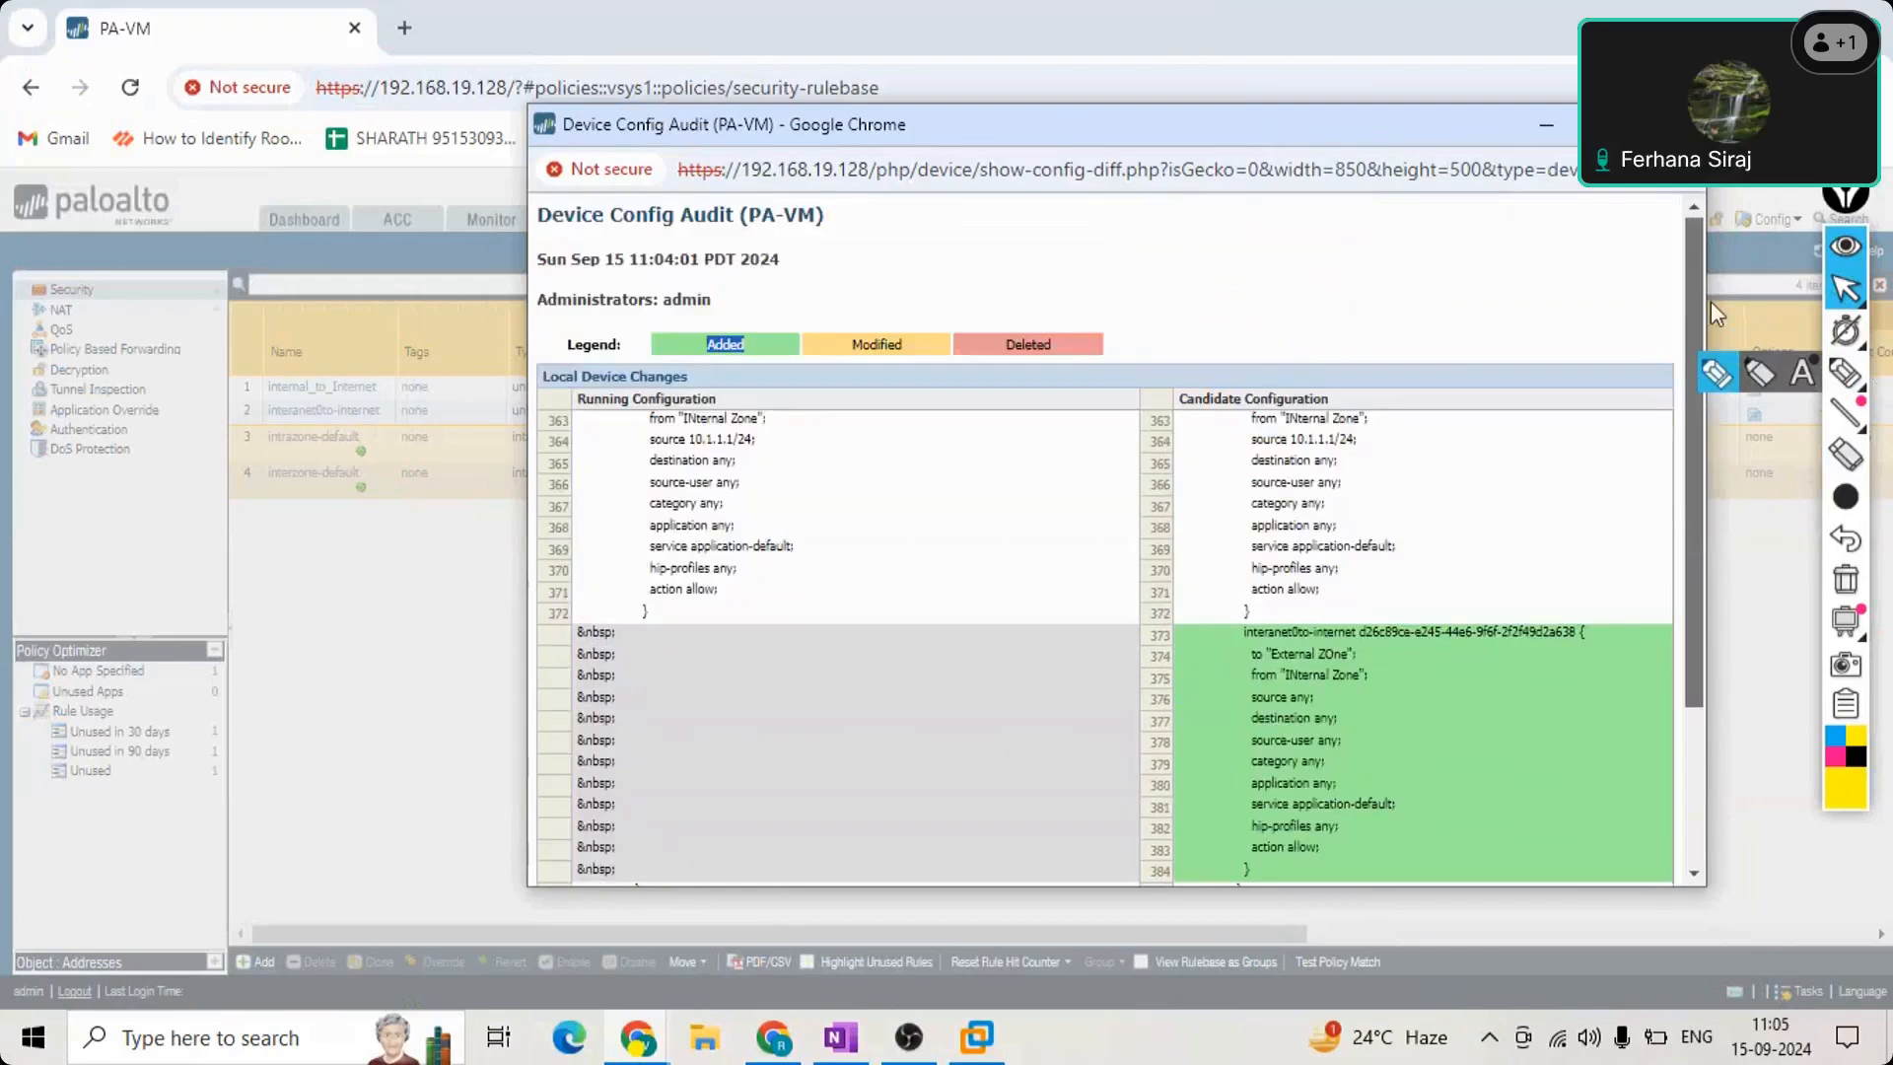
# Compare the shared rule lines of the running and candidate configurations with the green-marked interanet0to-internet rule block.
pyautogui.click(1308, 696)
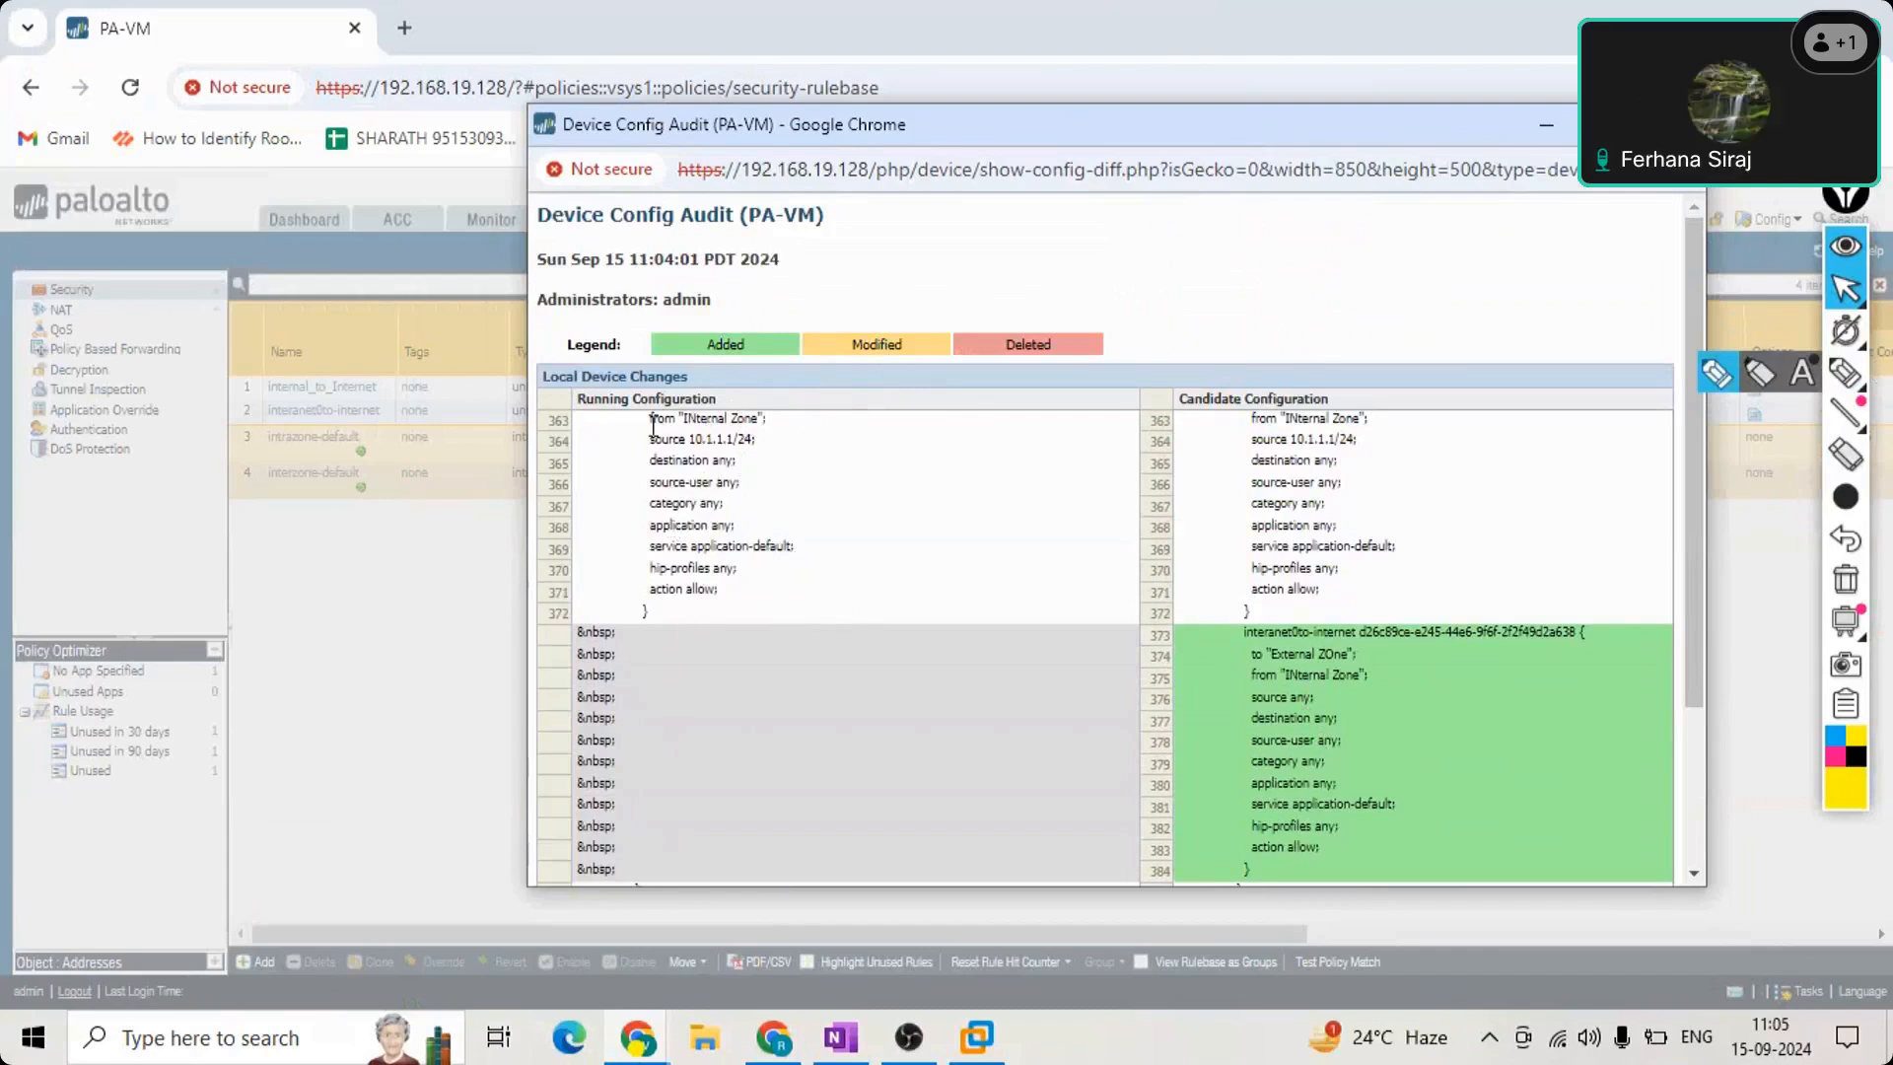
pyautogui.moveTo(644, 424); pyautogui.dragTo(1249, 426)
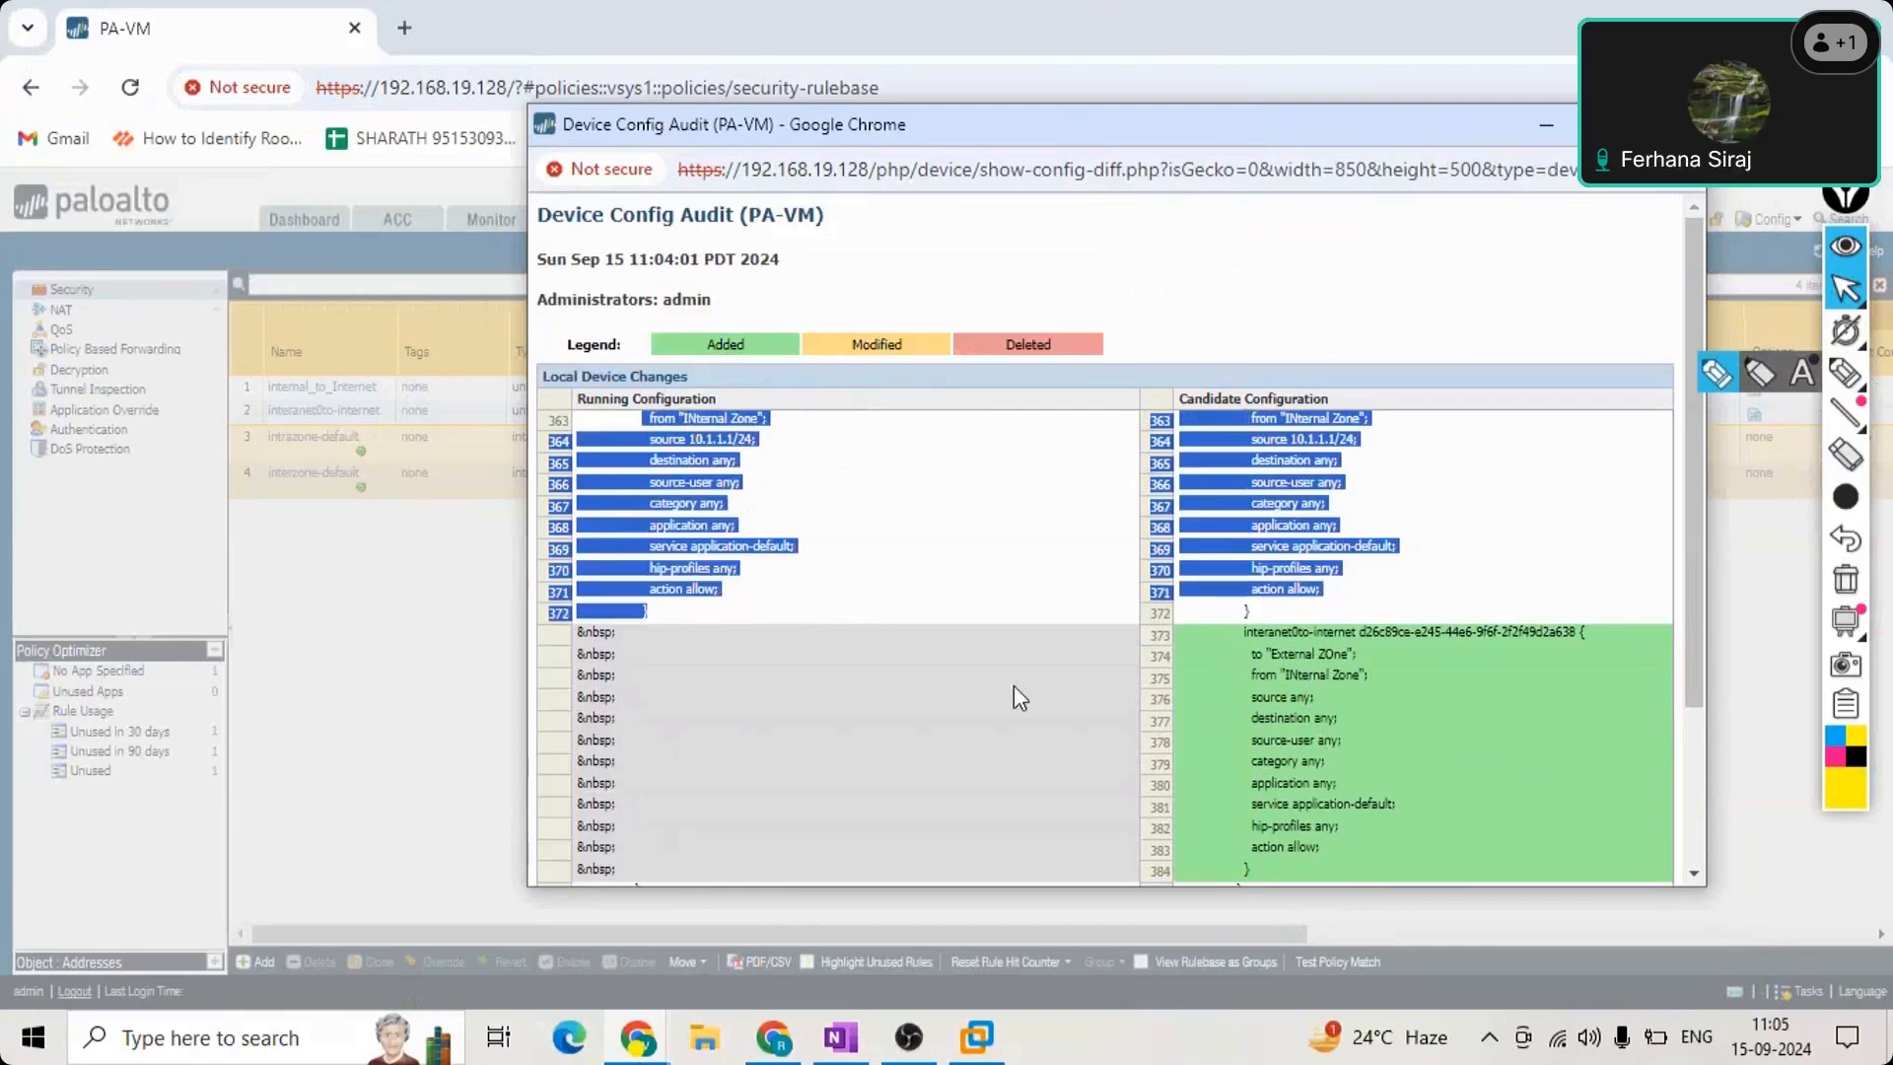
pyautogui.click(1246, 634)
pyautogui.moveTo(1246, 634); pyautogui.dragTo(1526, 862)
pyautogui.moveTo(1518, 648); pyautogui.dragTo(1518, 647)
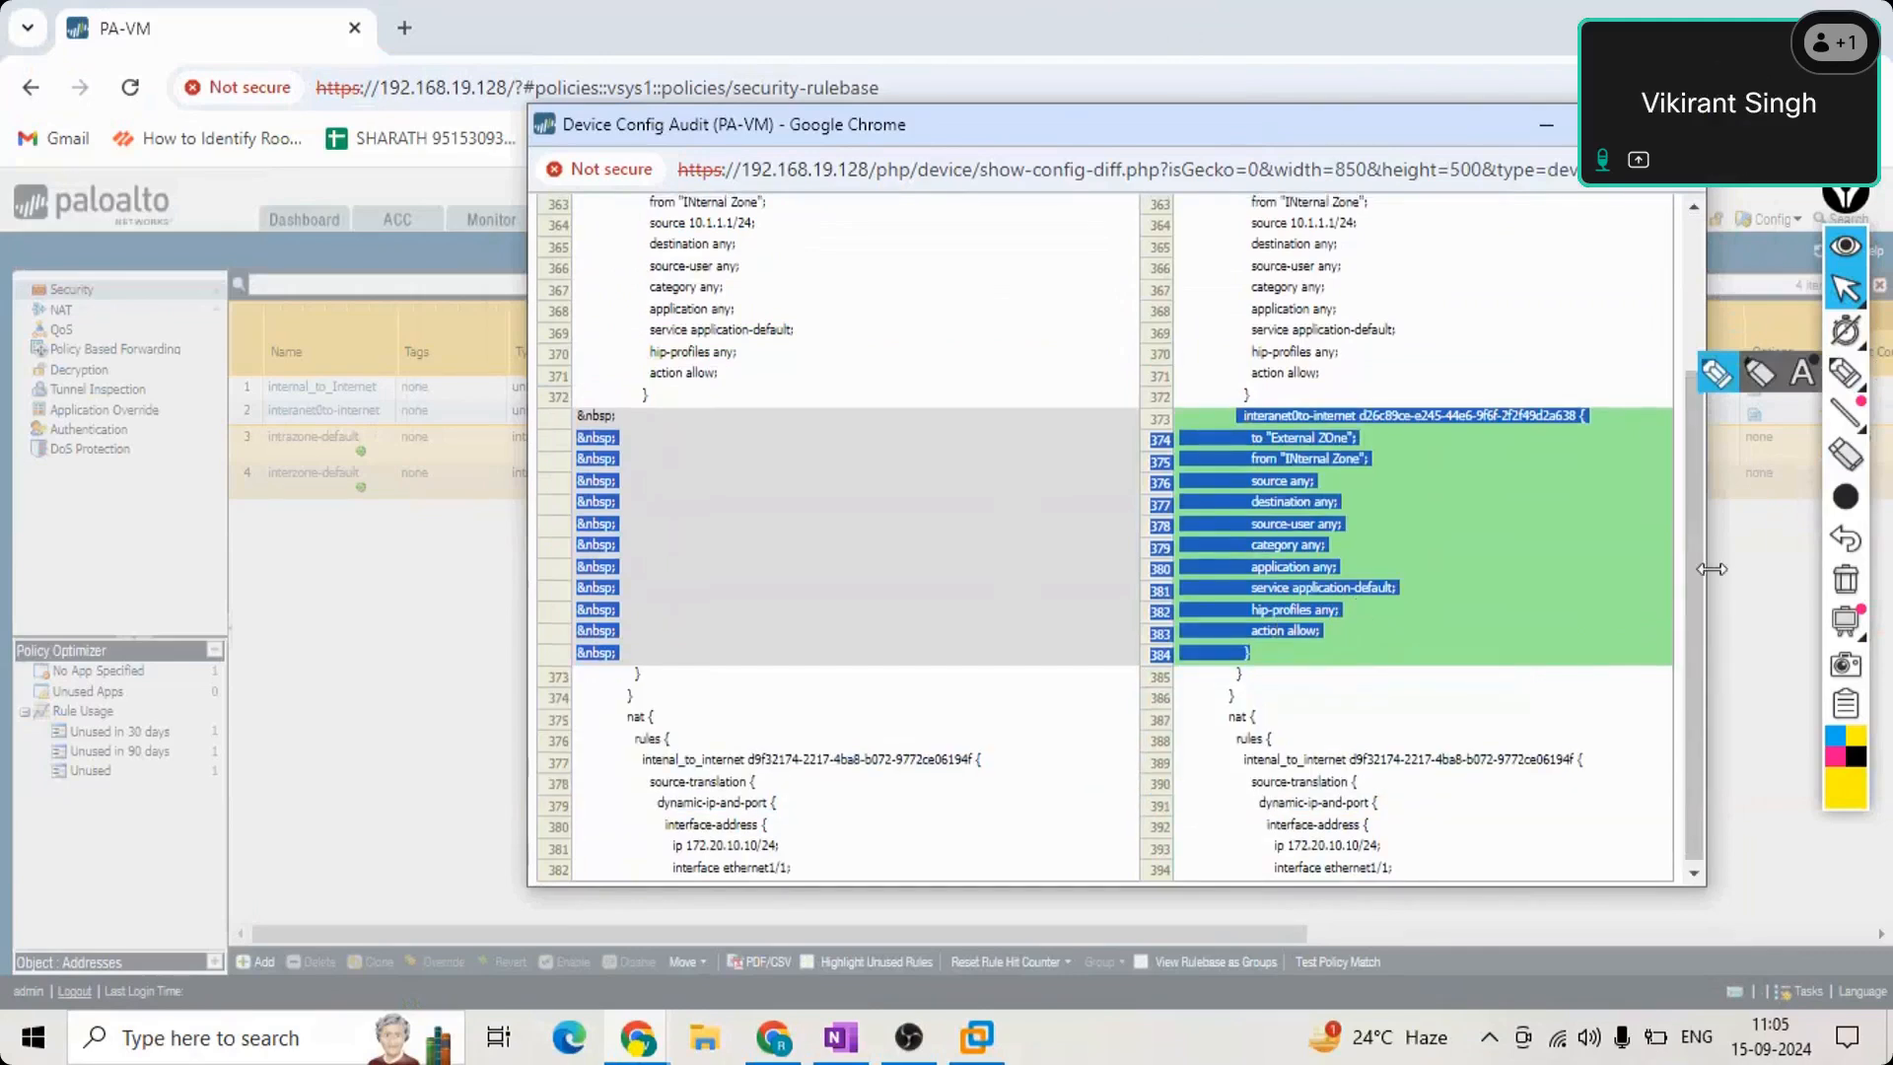
pyautogui.moveTo(1695, 452); pyautogui.dragTo(1682, 298)
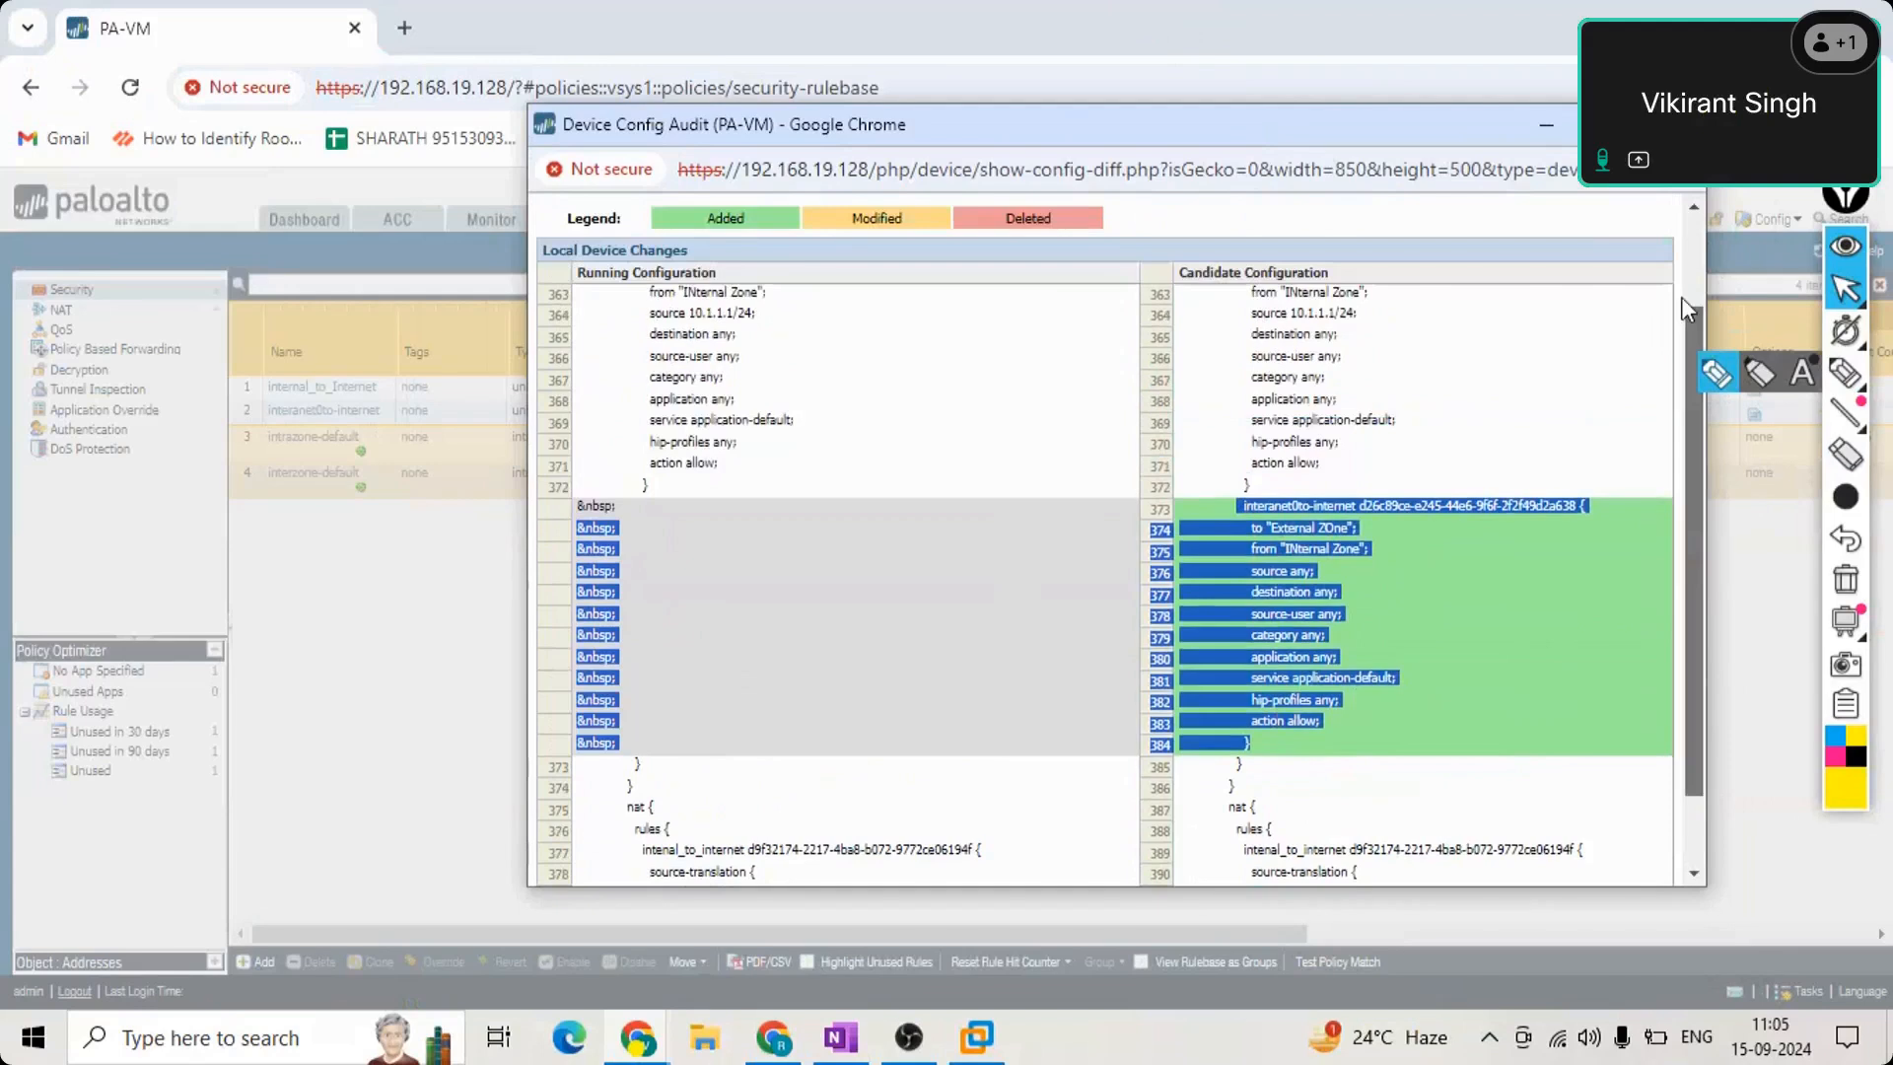
pyautogui.moveTo(651, 612); pyautogui.dragTo(882, 631)
pyautogui.click(638, 422)
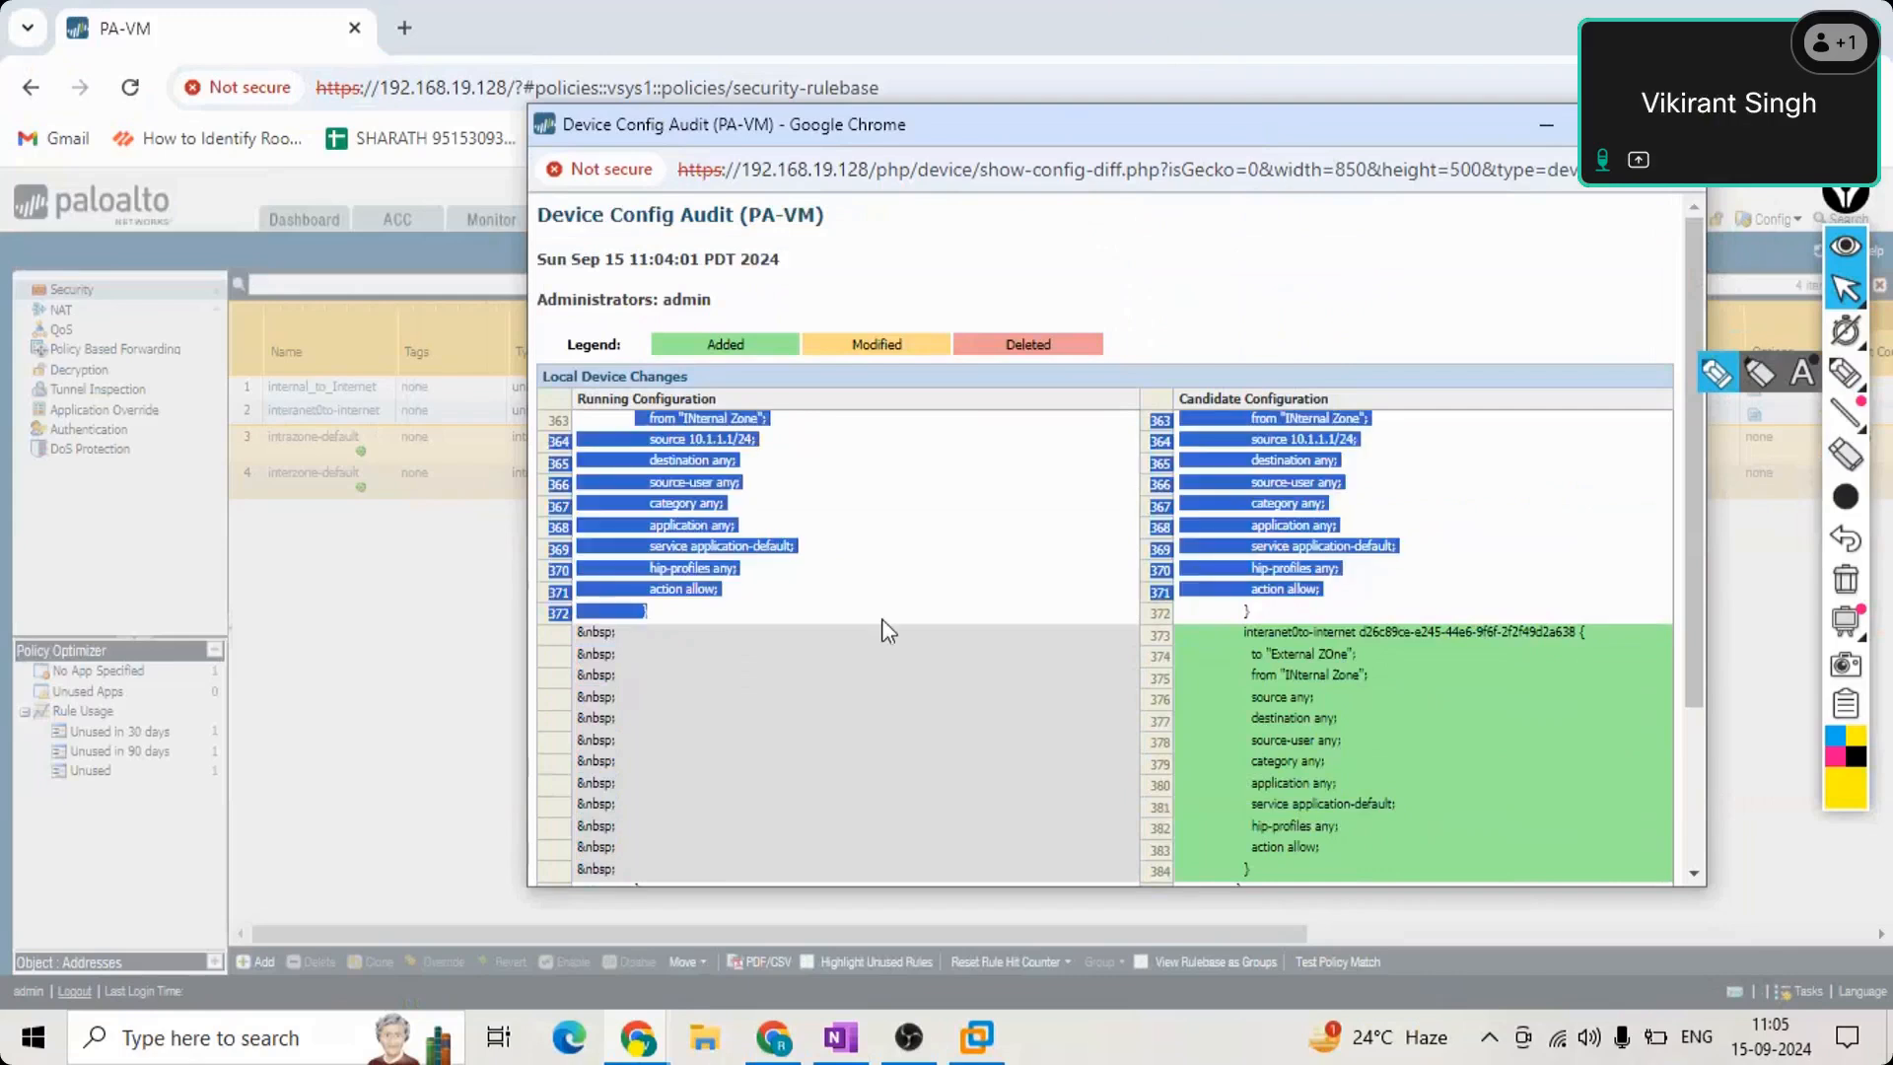
pyautogui.click(754, 611)
pyautogui.moveTo(1524, 620); pyautogui.dragTo(1695, 374)
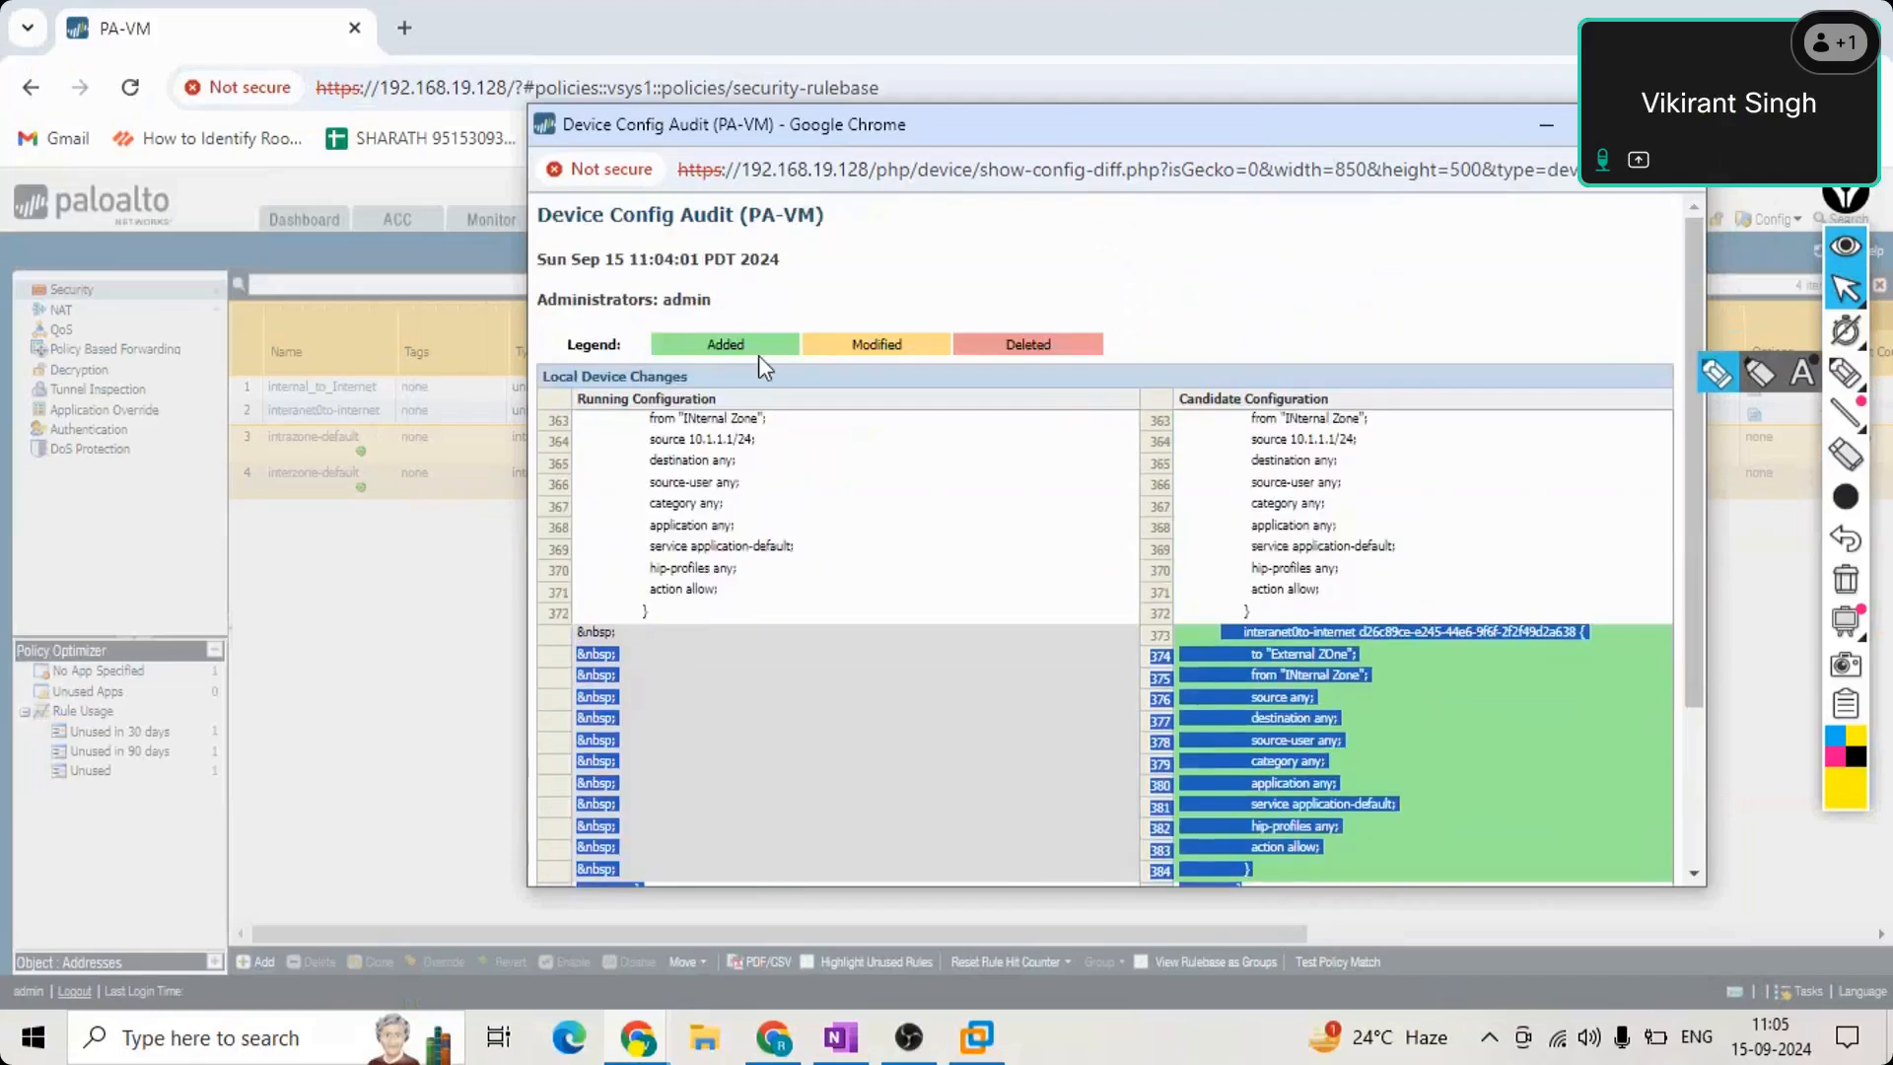
pyautogui.doubleClick(884, 345)
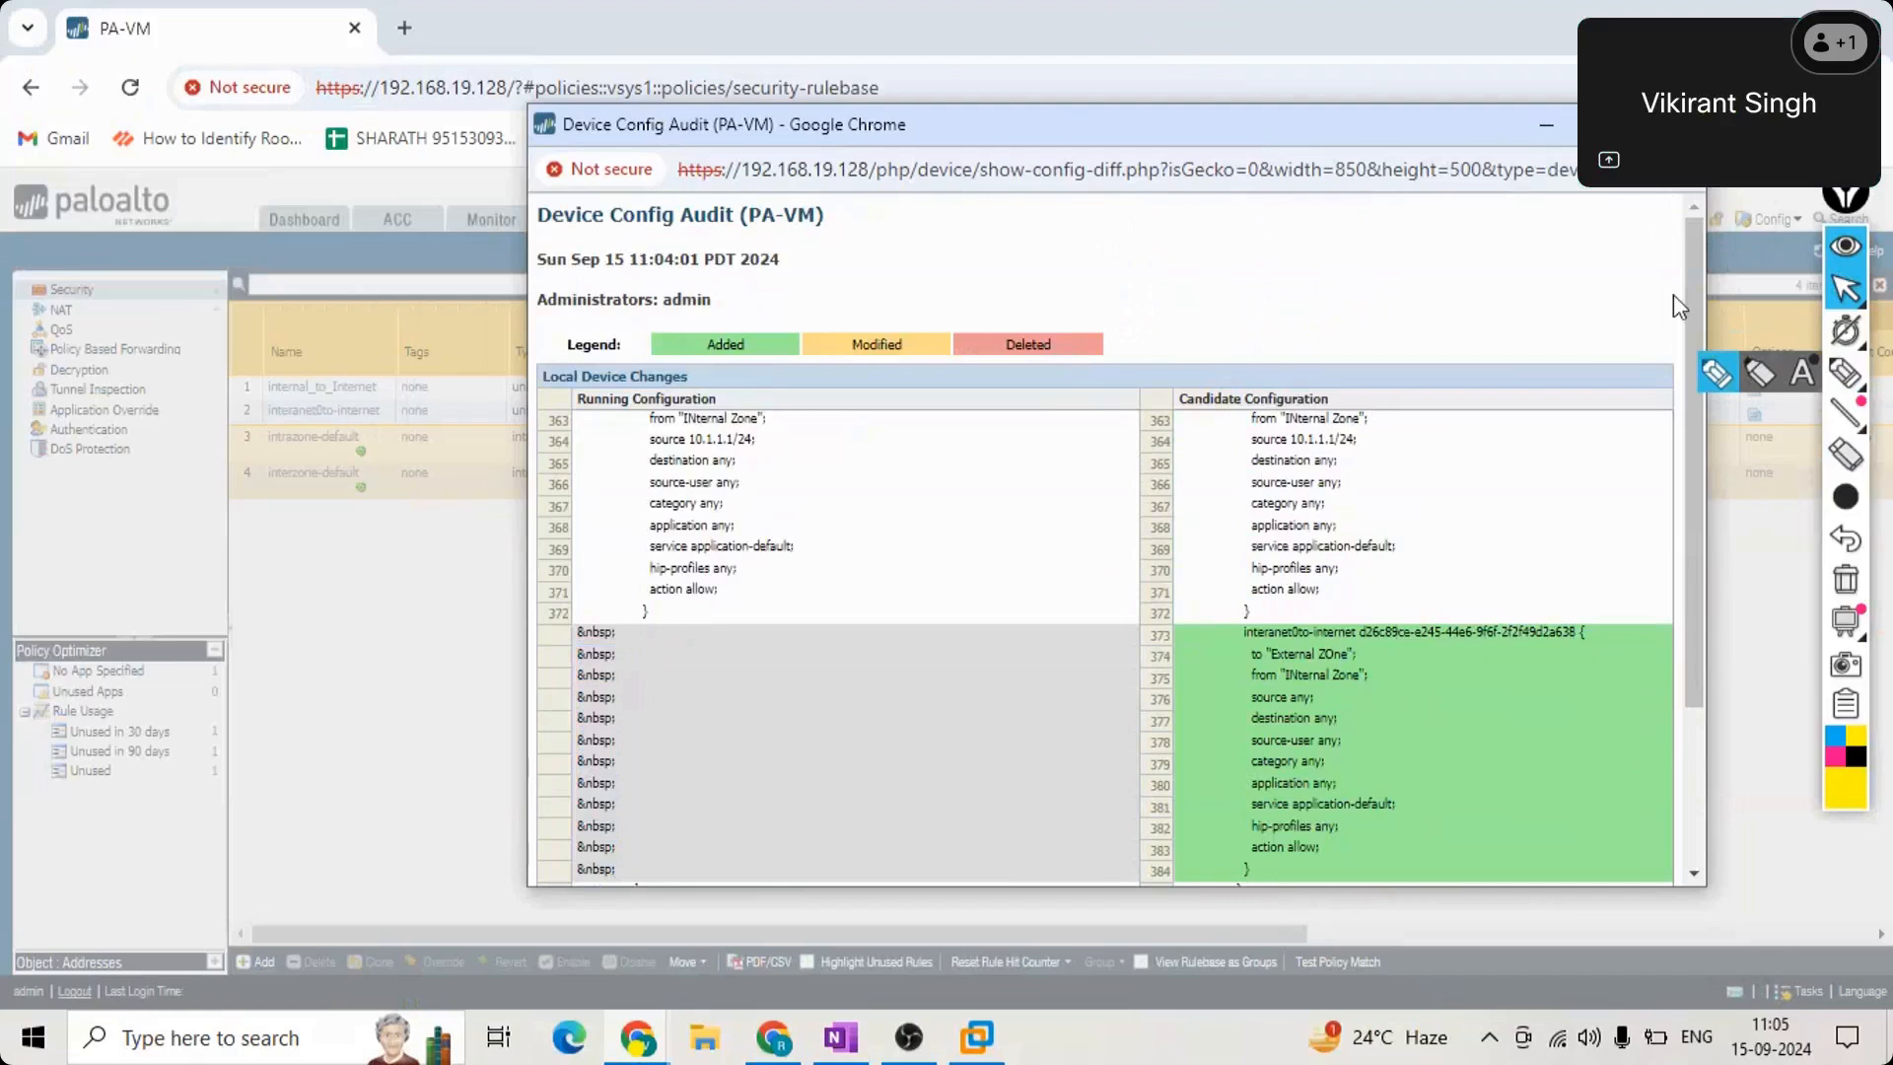
pyautogui.scroll(-3, 1696, 581)
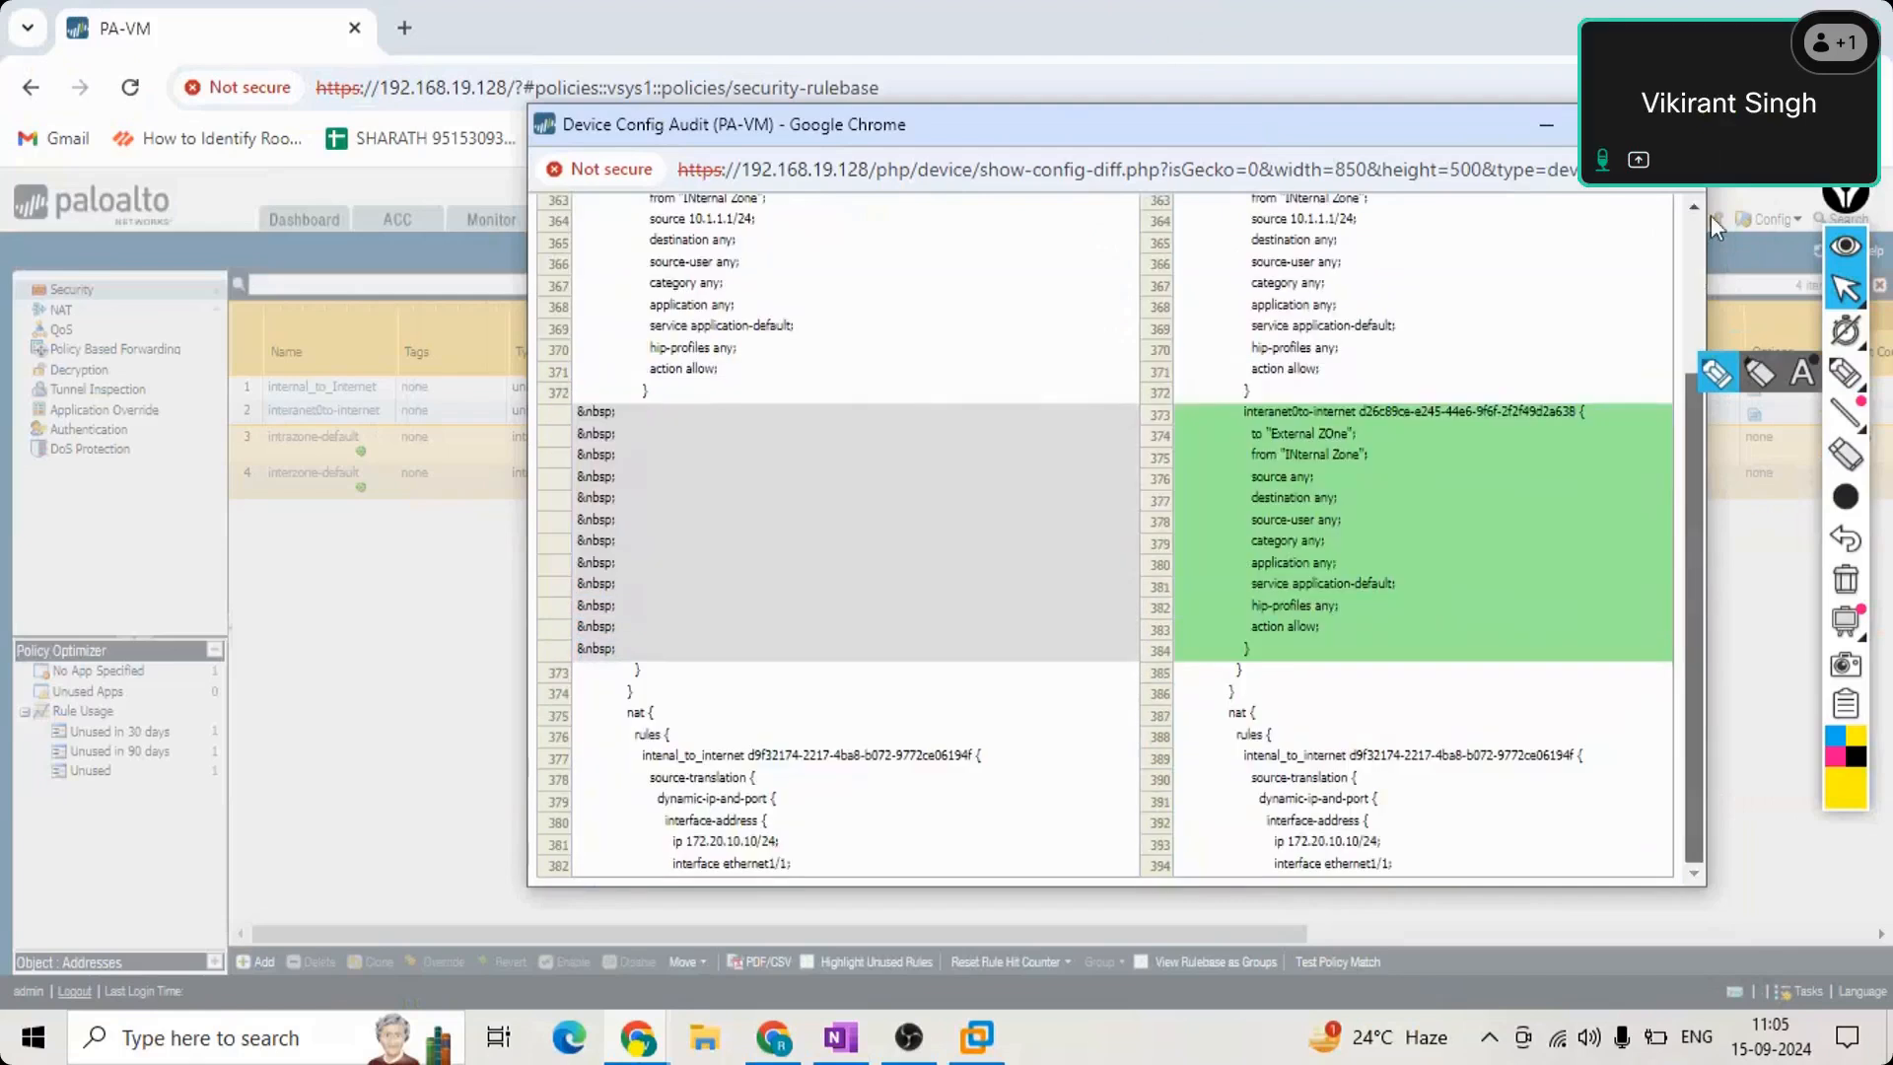
pyautogui.scroll(3, 1712, 215)
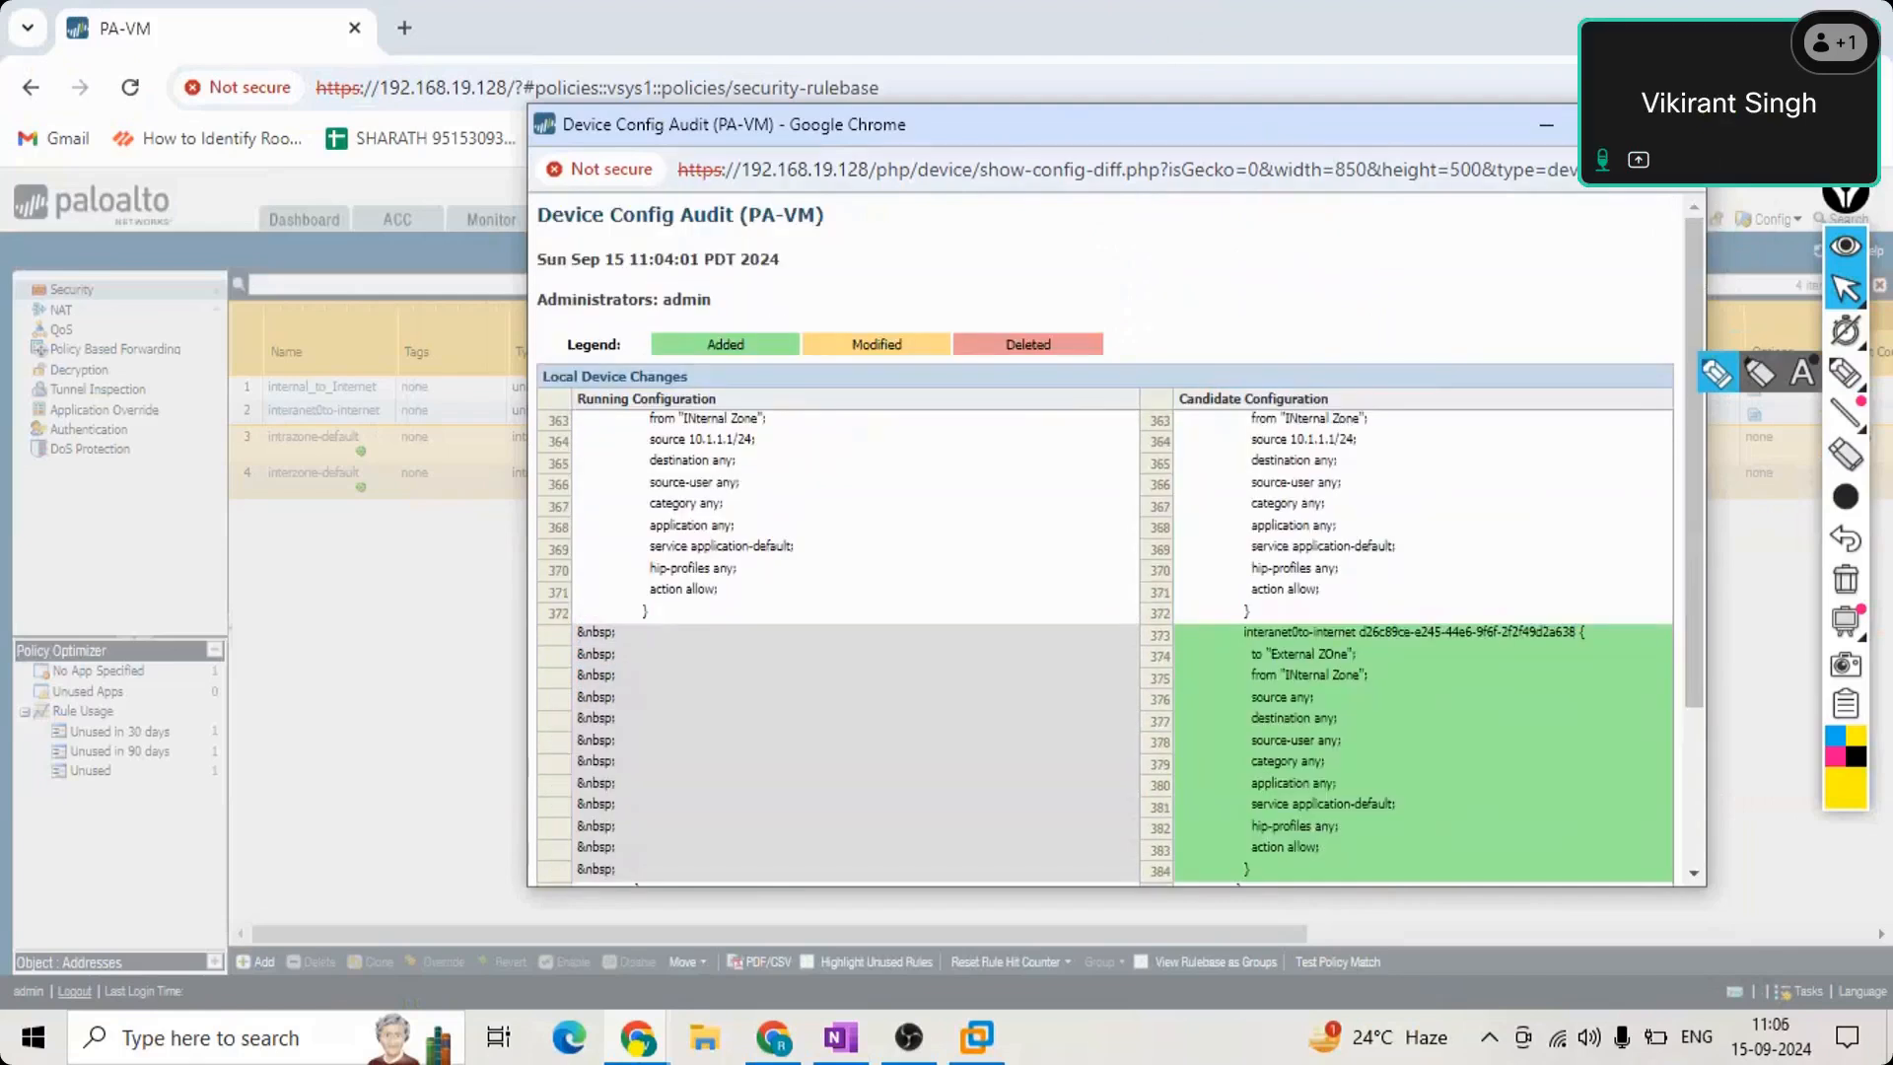
# Leave the audit, cancel the commit, and delete the internal_to_Internet security rule.
pyautogui.click(324, 598)
pyautogui.click(1232, 841)
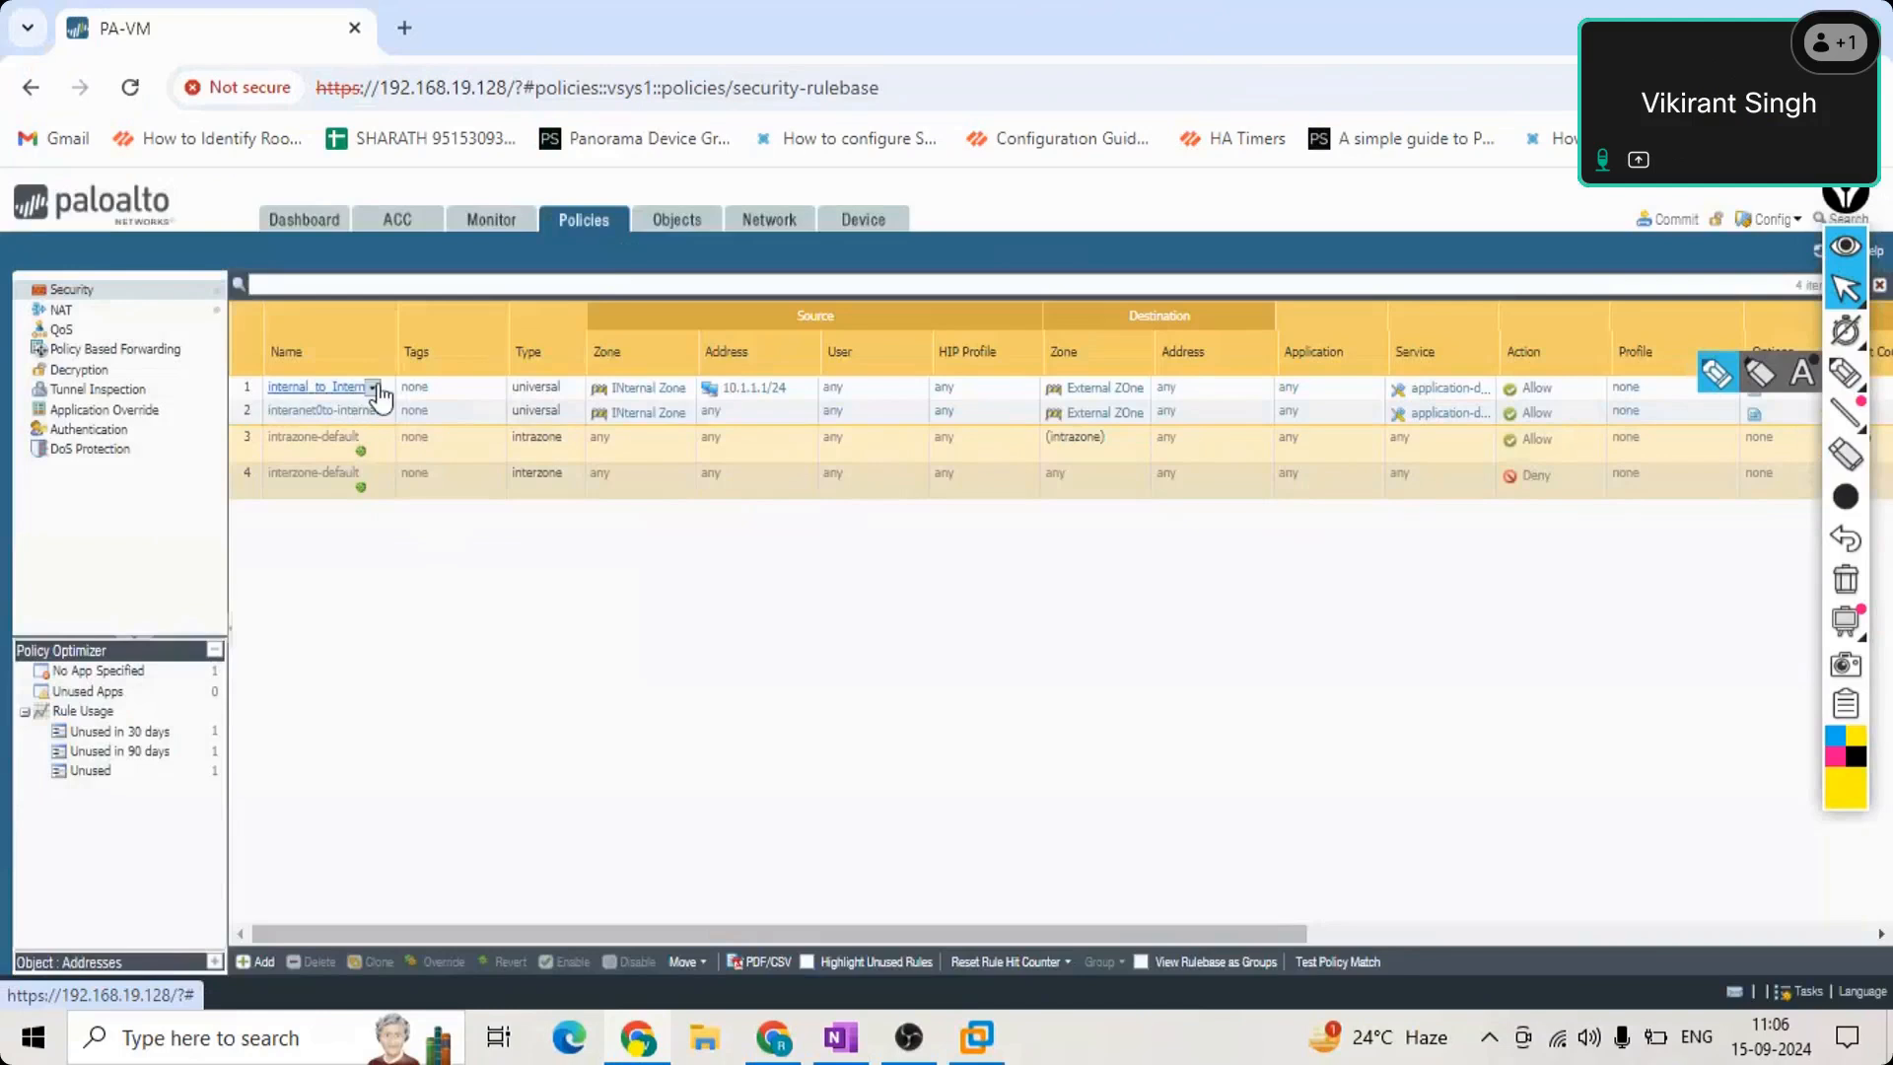
pyautogui.click(243, 390)
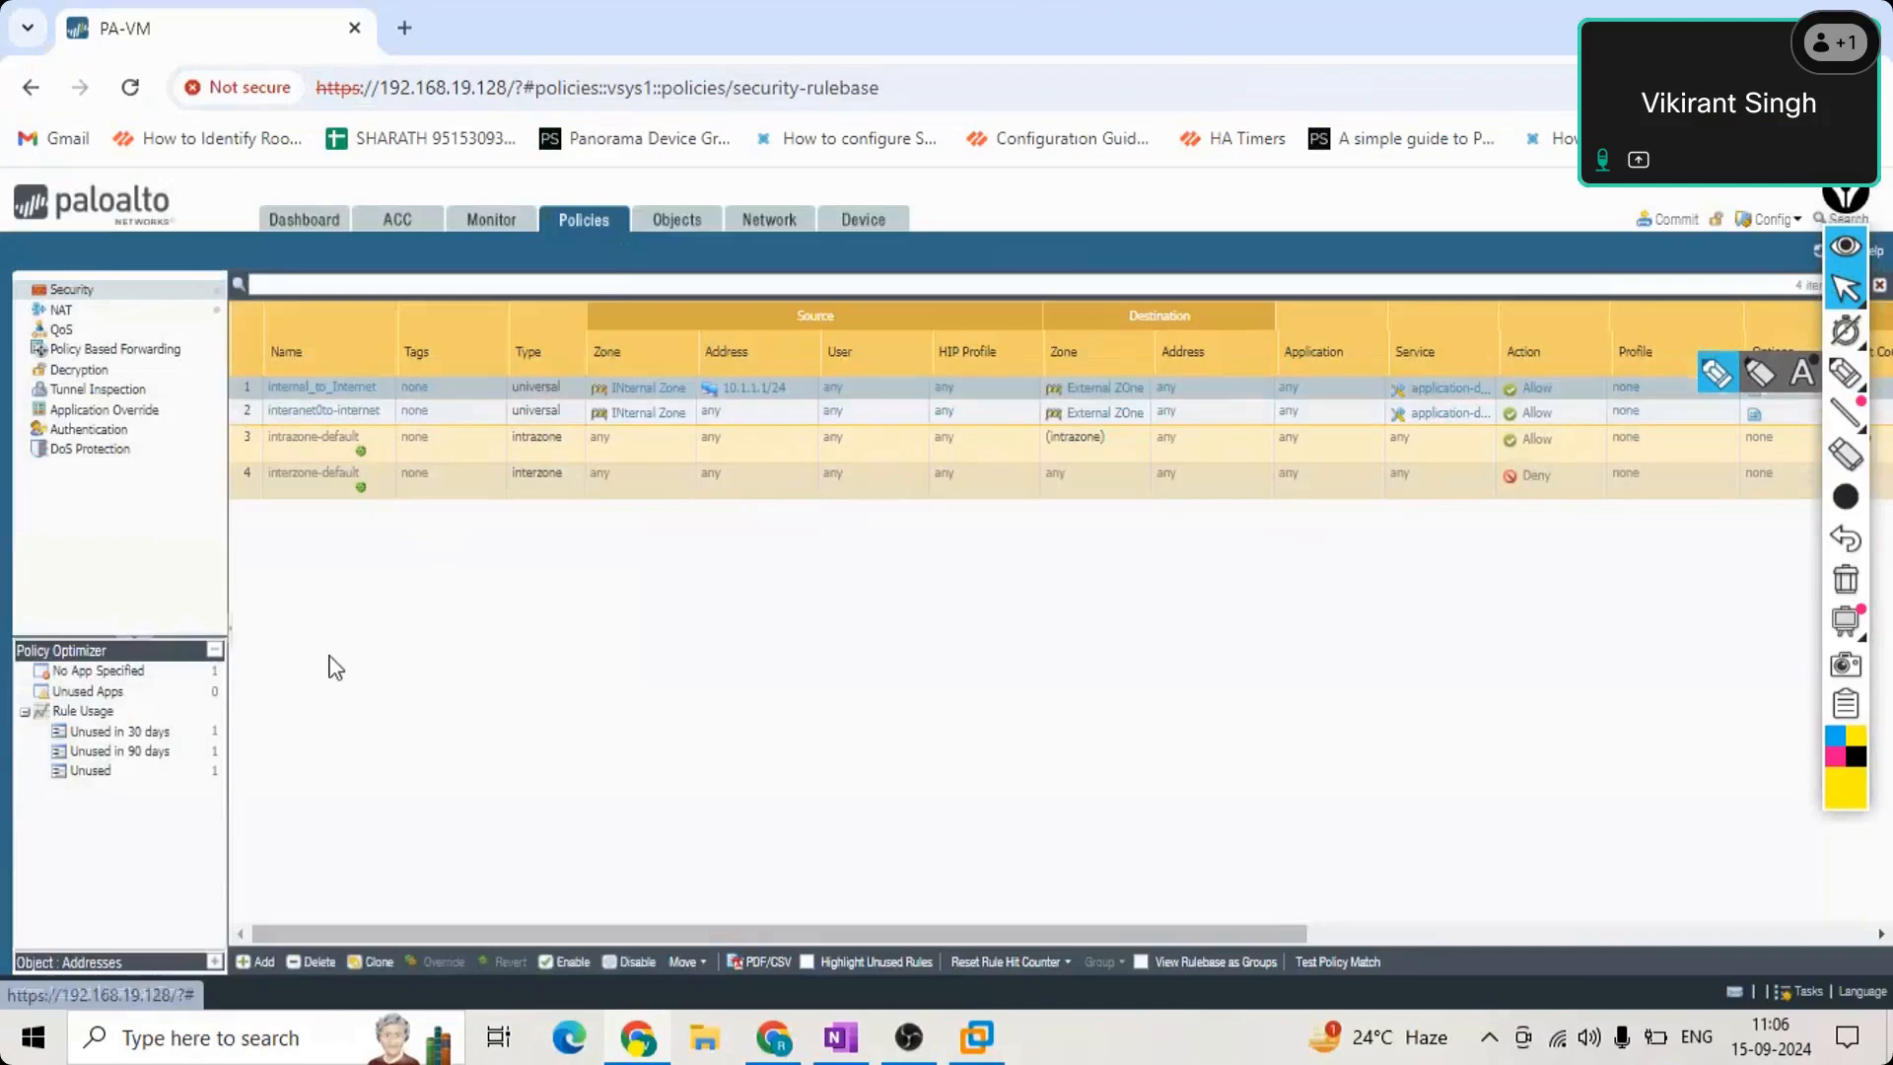
pyautogui.click(320, 962)
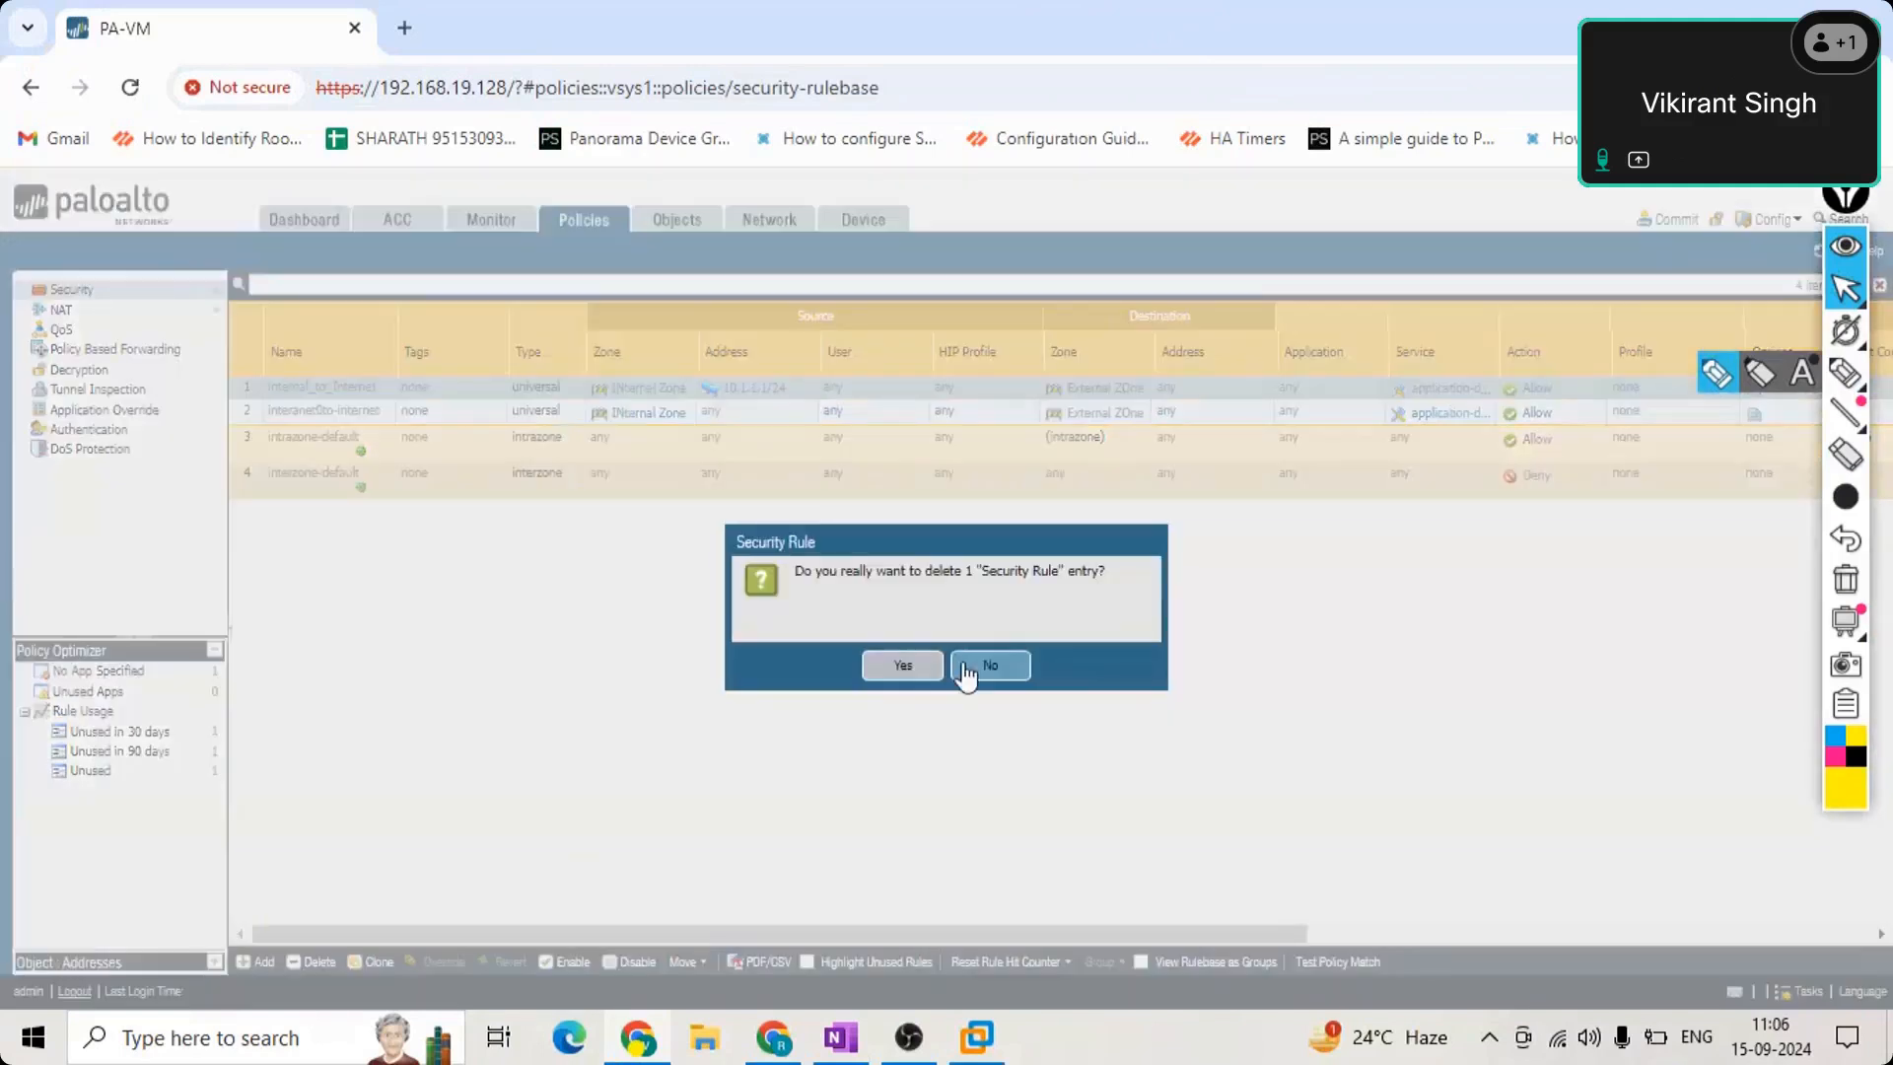
pyautogui.click(903, 666)
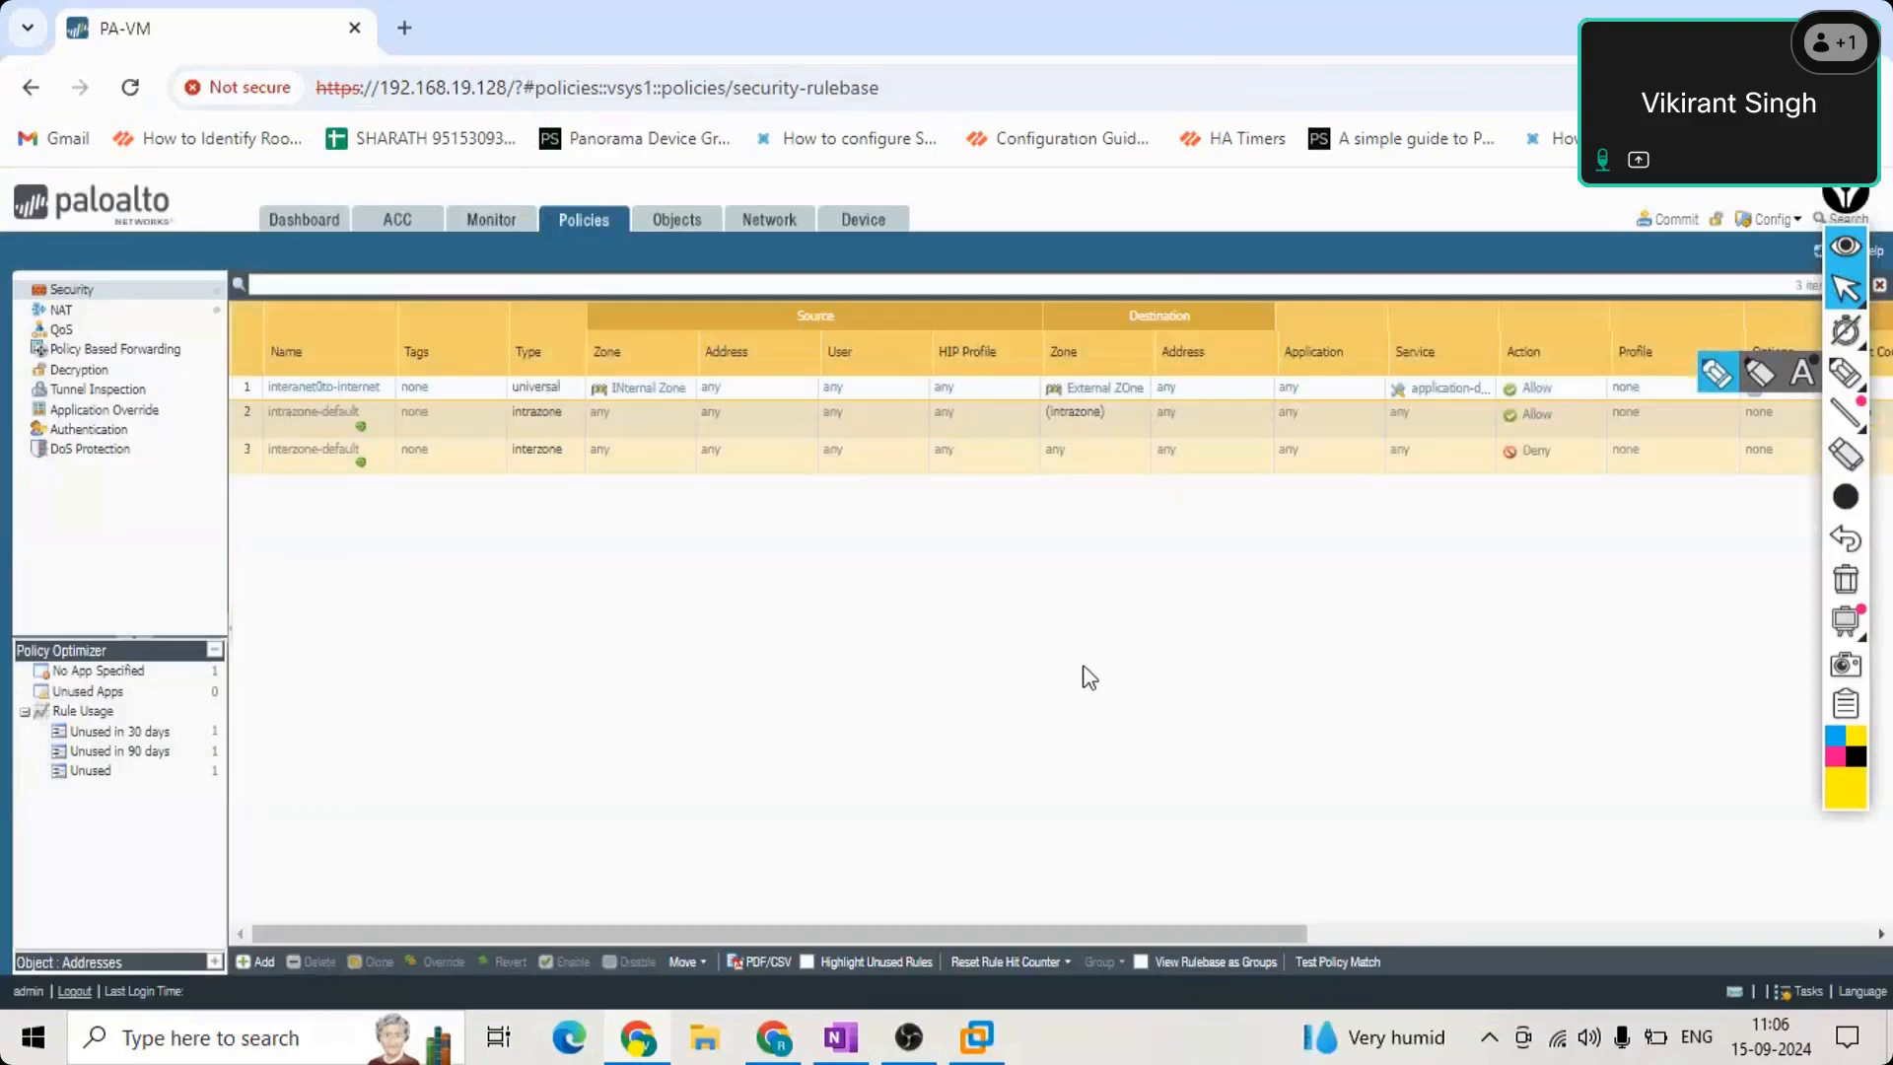
# Start a new commit and preview the changes made by admin with 10 lines of context.
pyautogui.click(1677, 217)
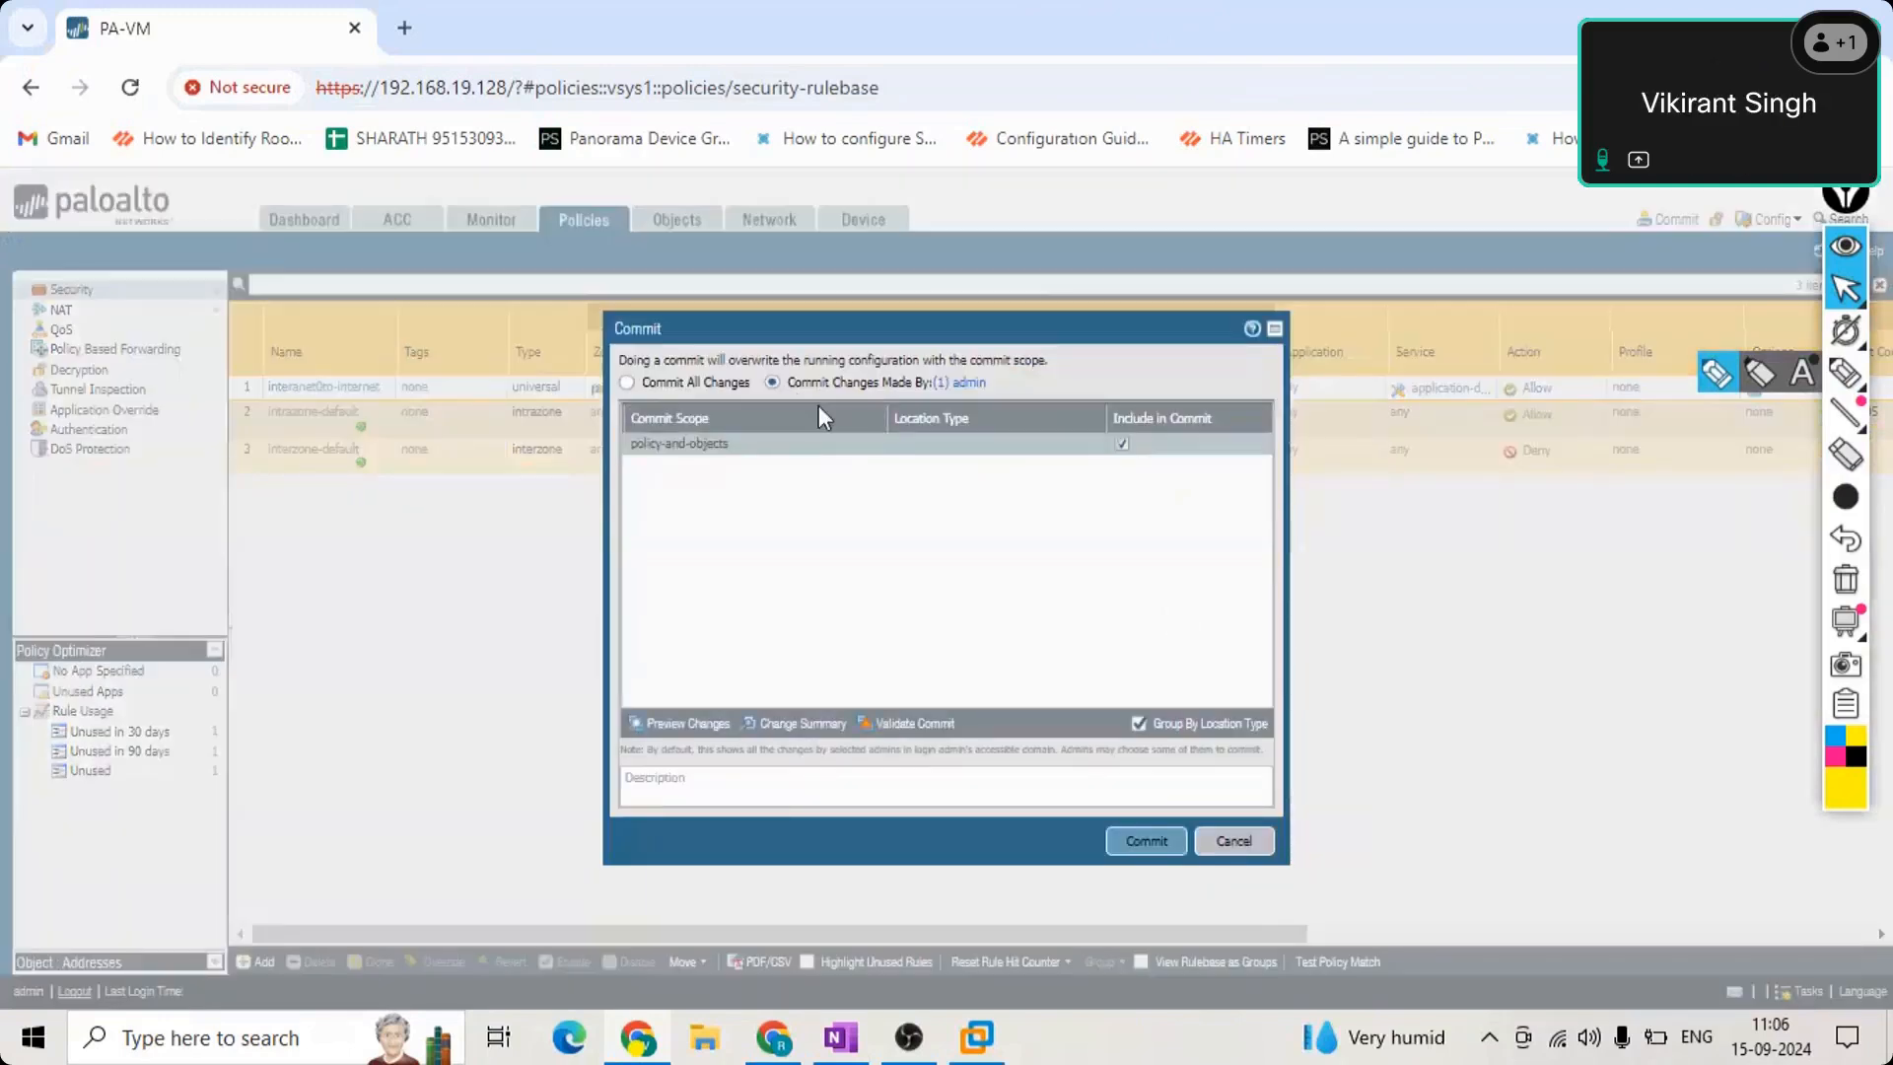
pyautogui.click(689, 724)
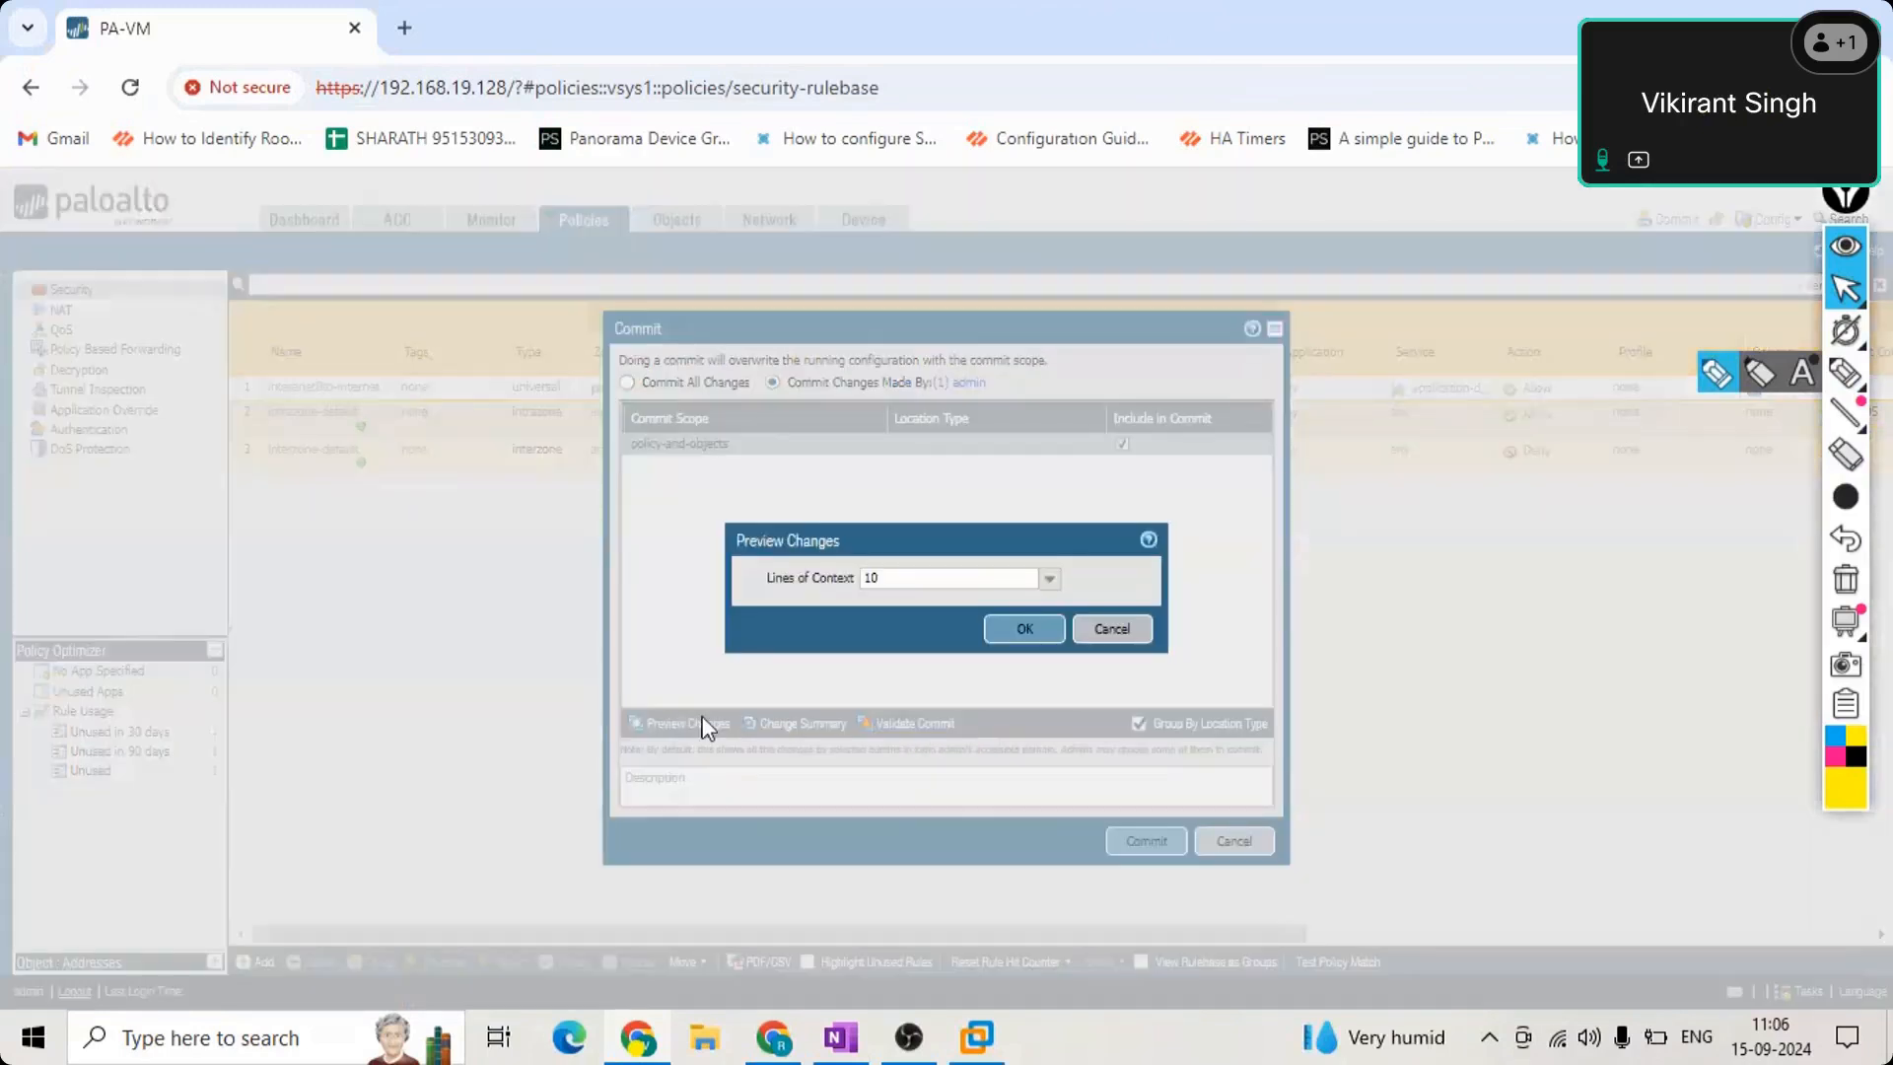
pyautogui.click(1041, 629)
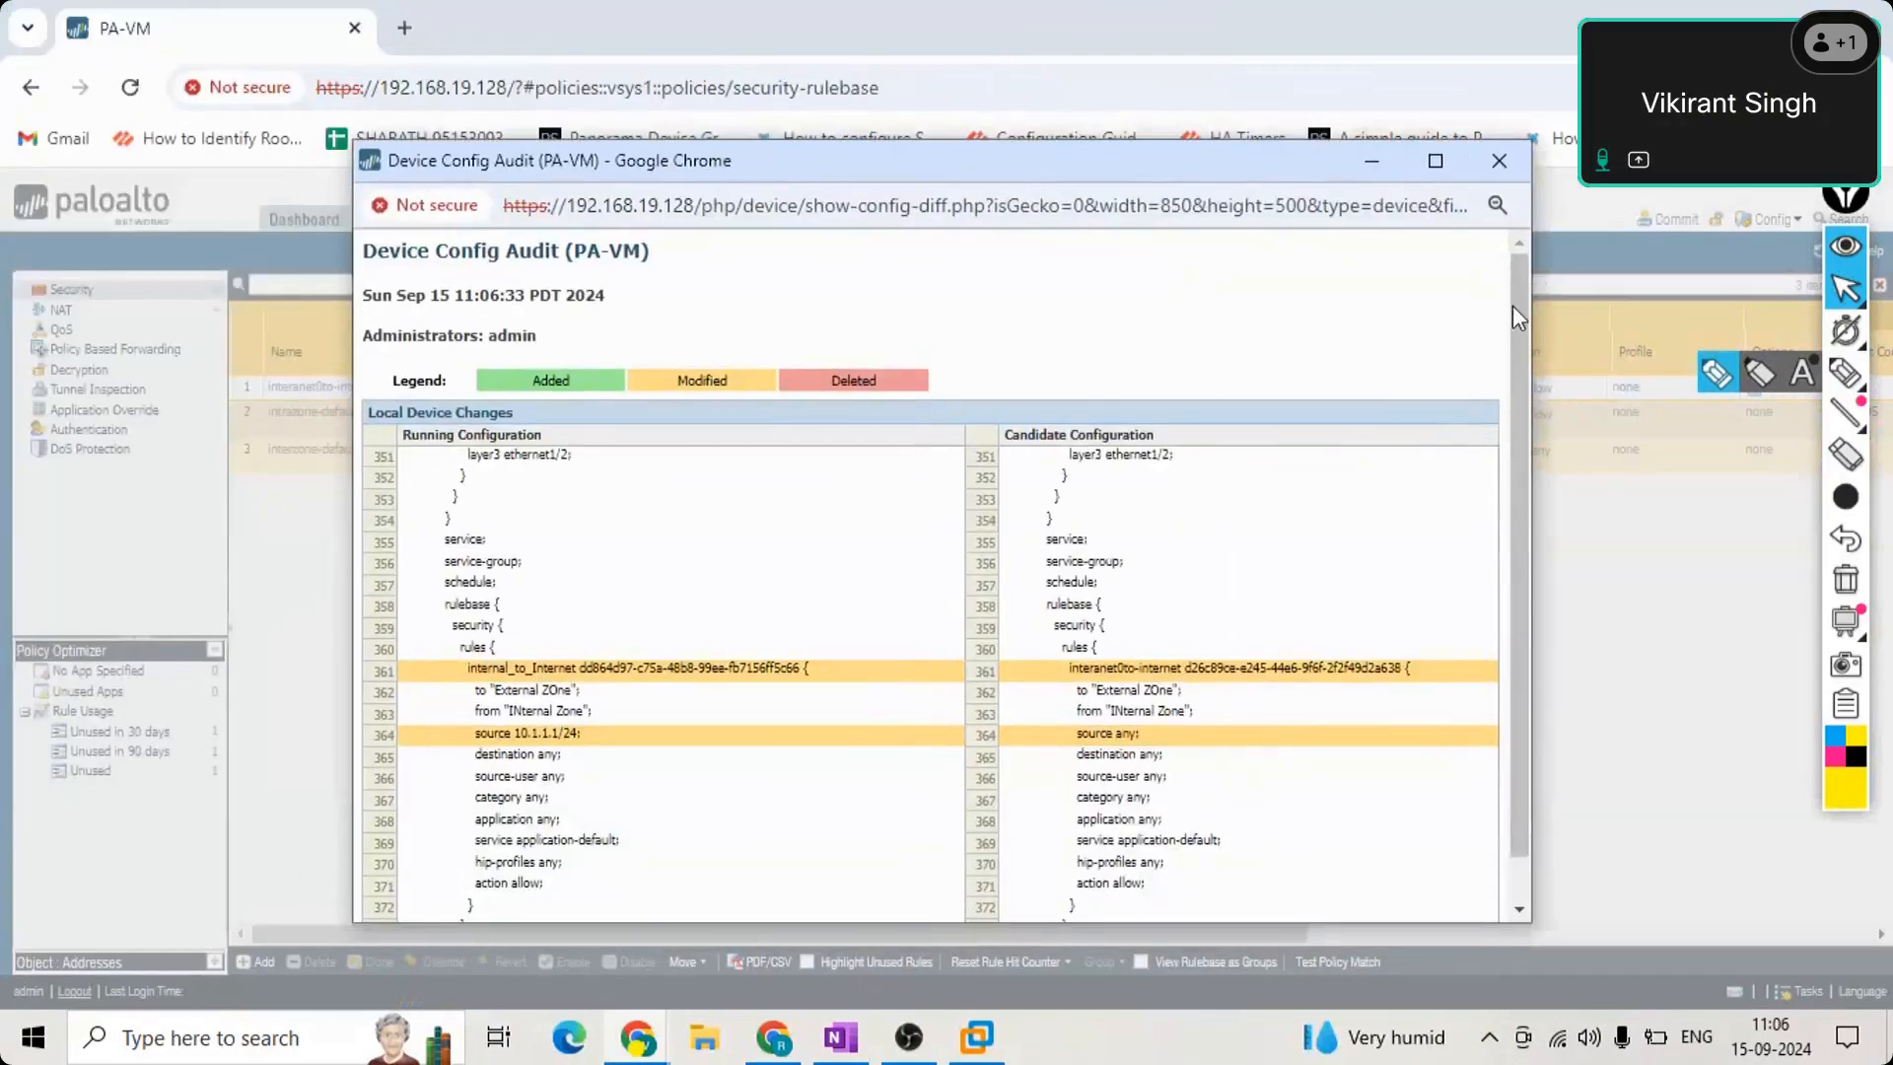
pyautogui.scroll(-1, 1517, 334)
pyautogui.scroll(1, 1516, 252)
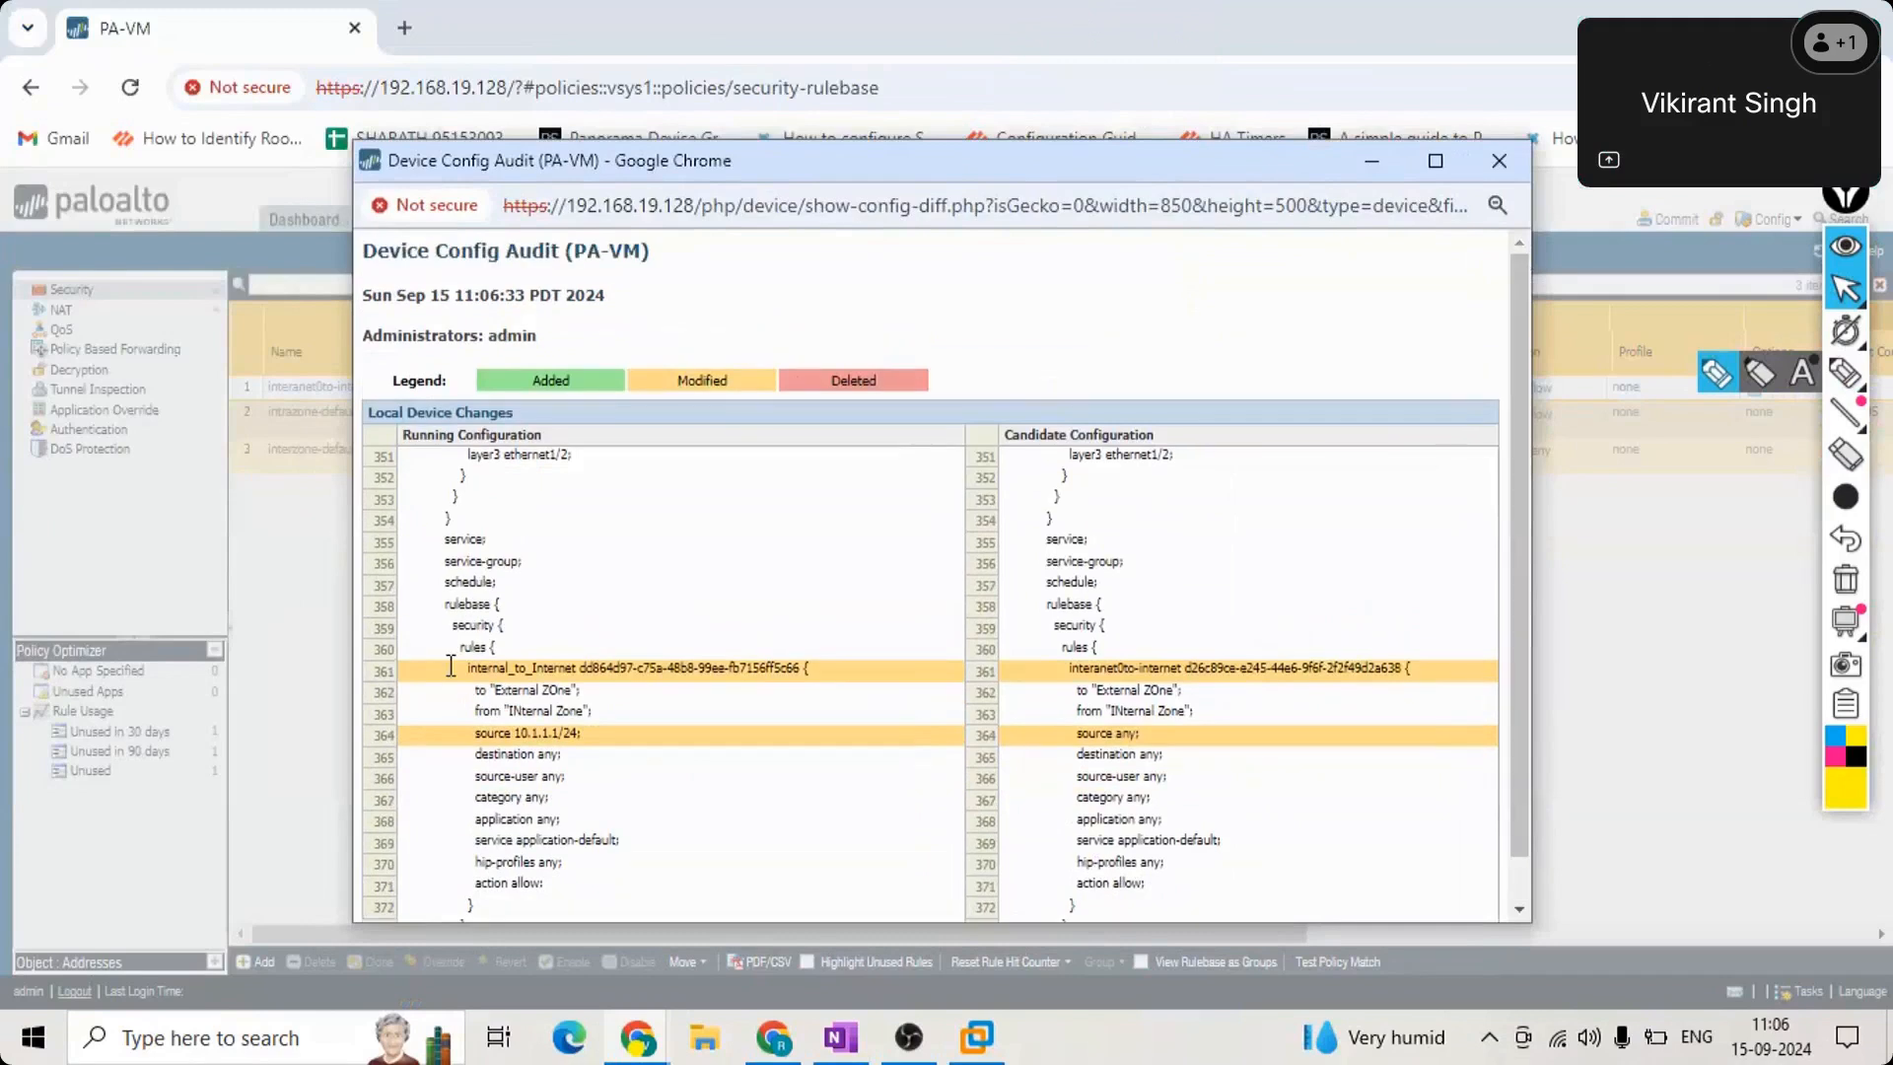
# Compare the modified rule name and source lines with the legend in the Device Config Audit, and close the audit.
pyautogui.moveTo(462, 666); pyautogui.dragTo(874, 666)
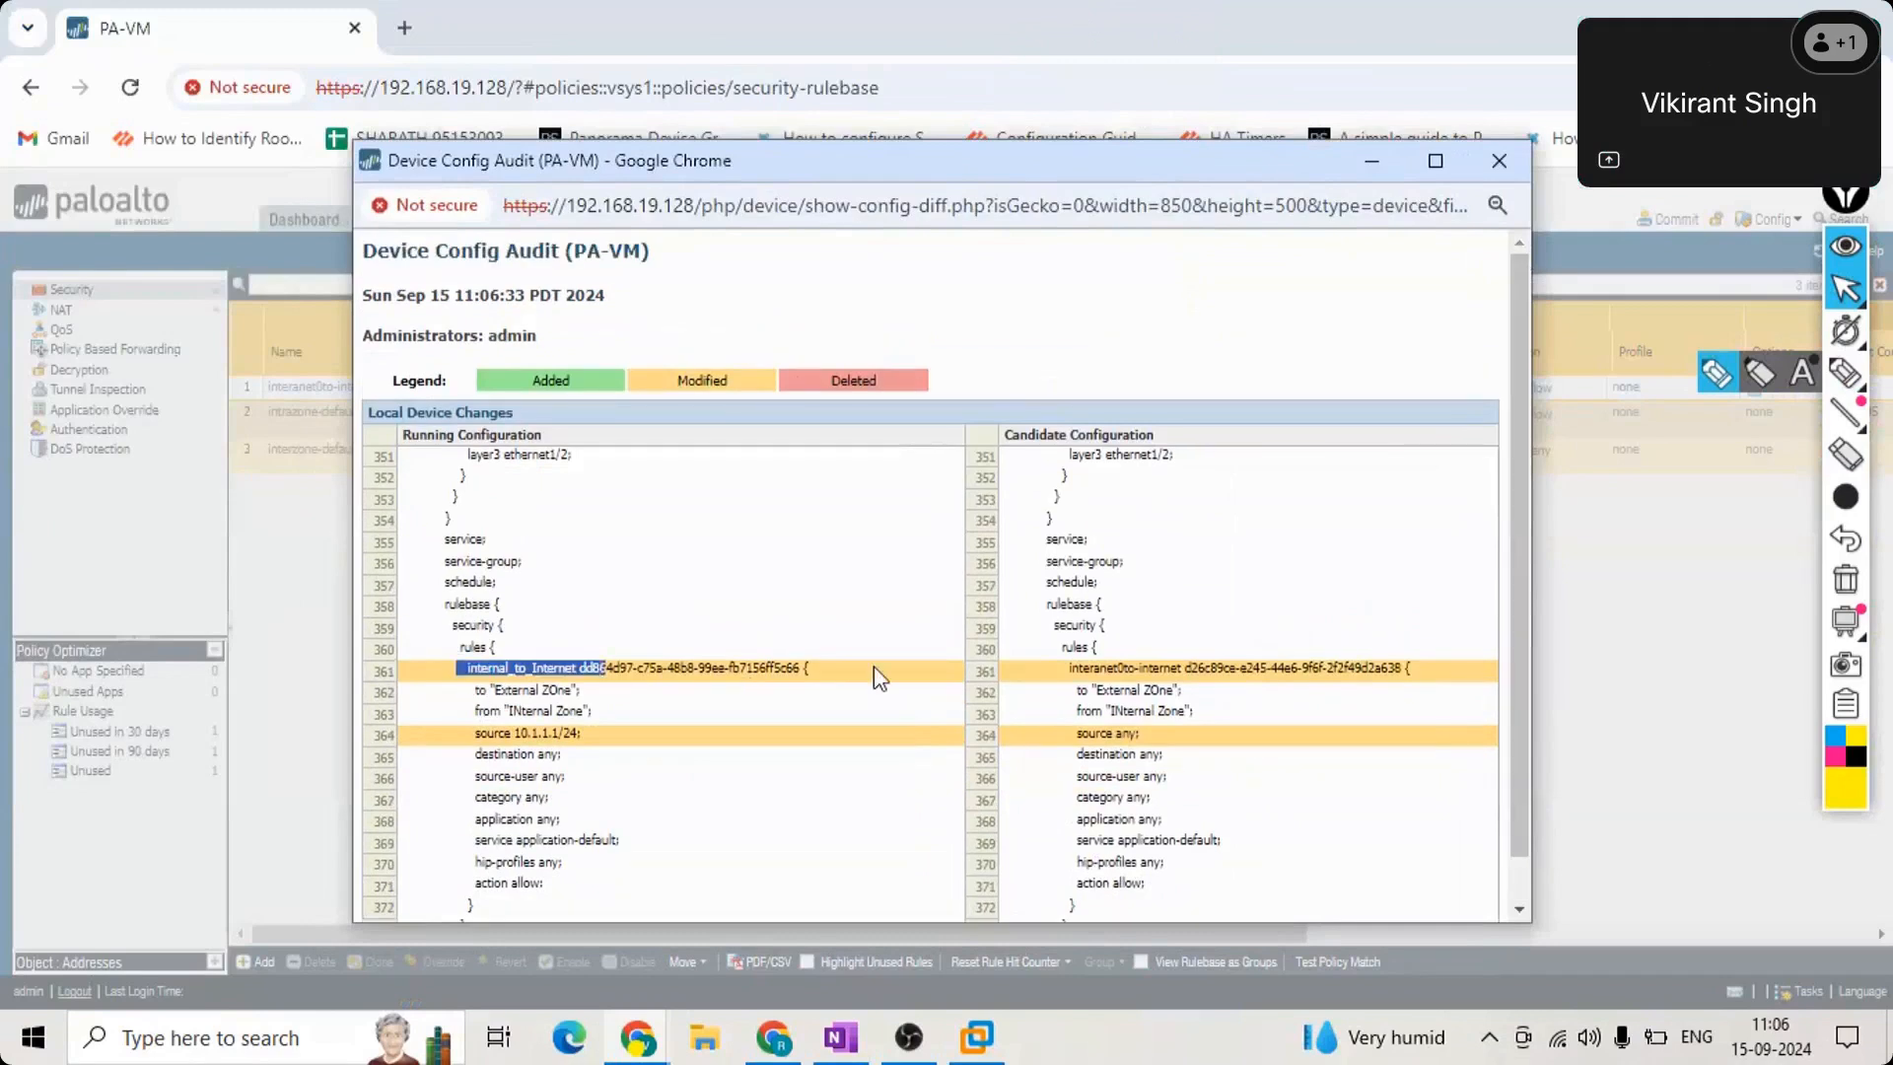
pyautogui.moveTo(445, 735); pyautogui.dragTo(800, 727)
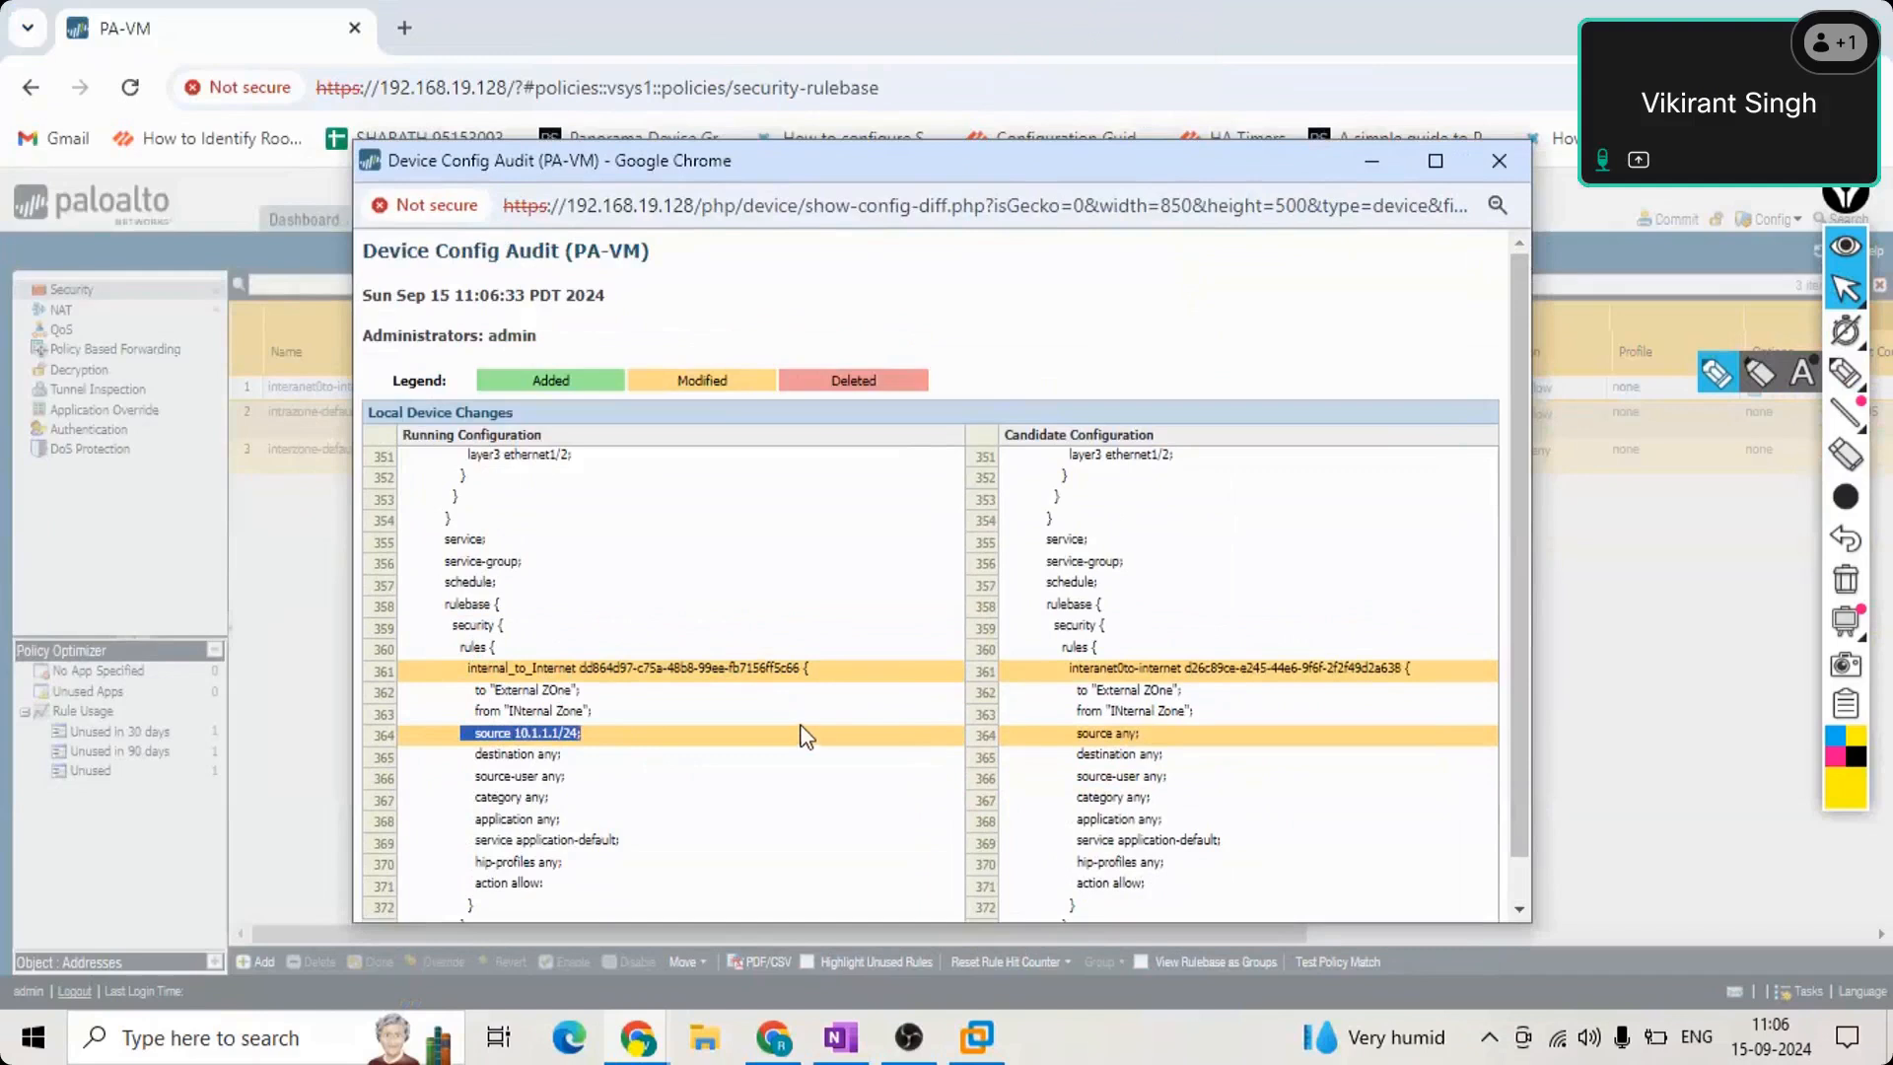
pyautogui.doubleClick(540, 384)
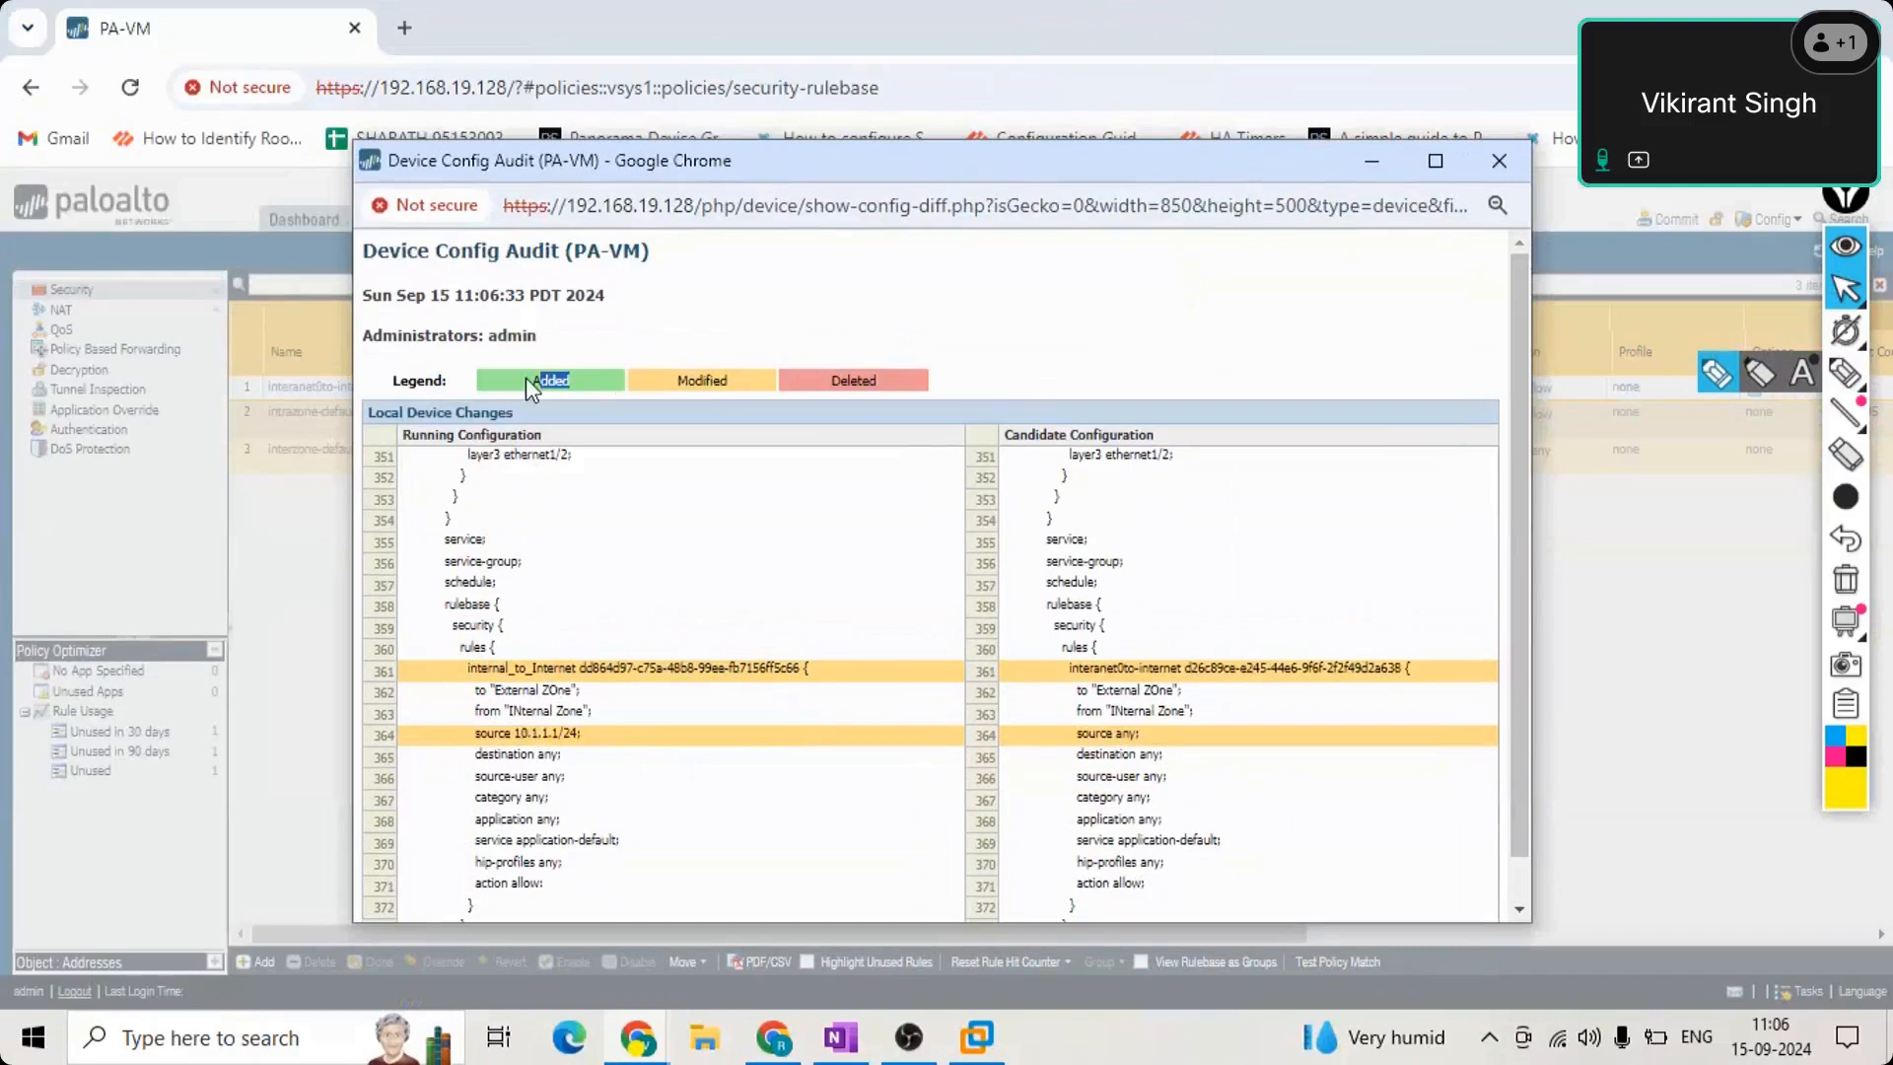
pyautogui.doubleClick(525, 378)
pyautogui.scroll(-1, 1520, 531)
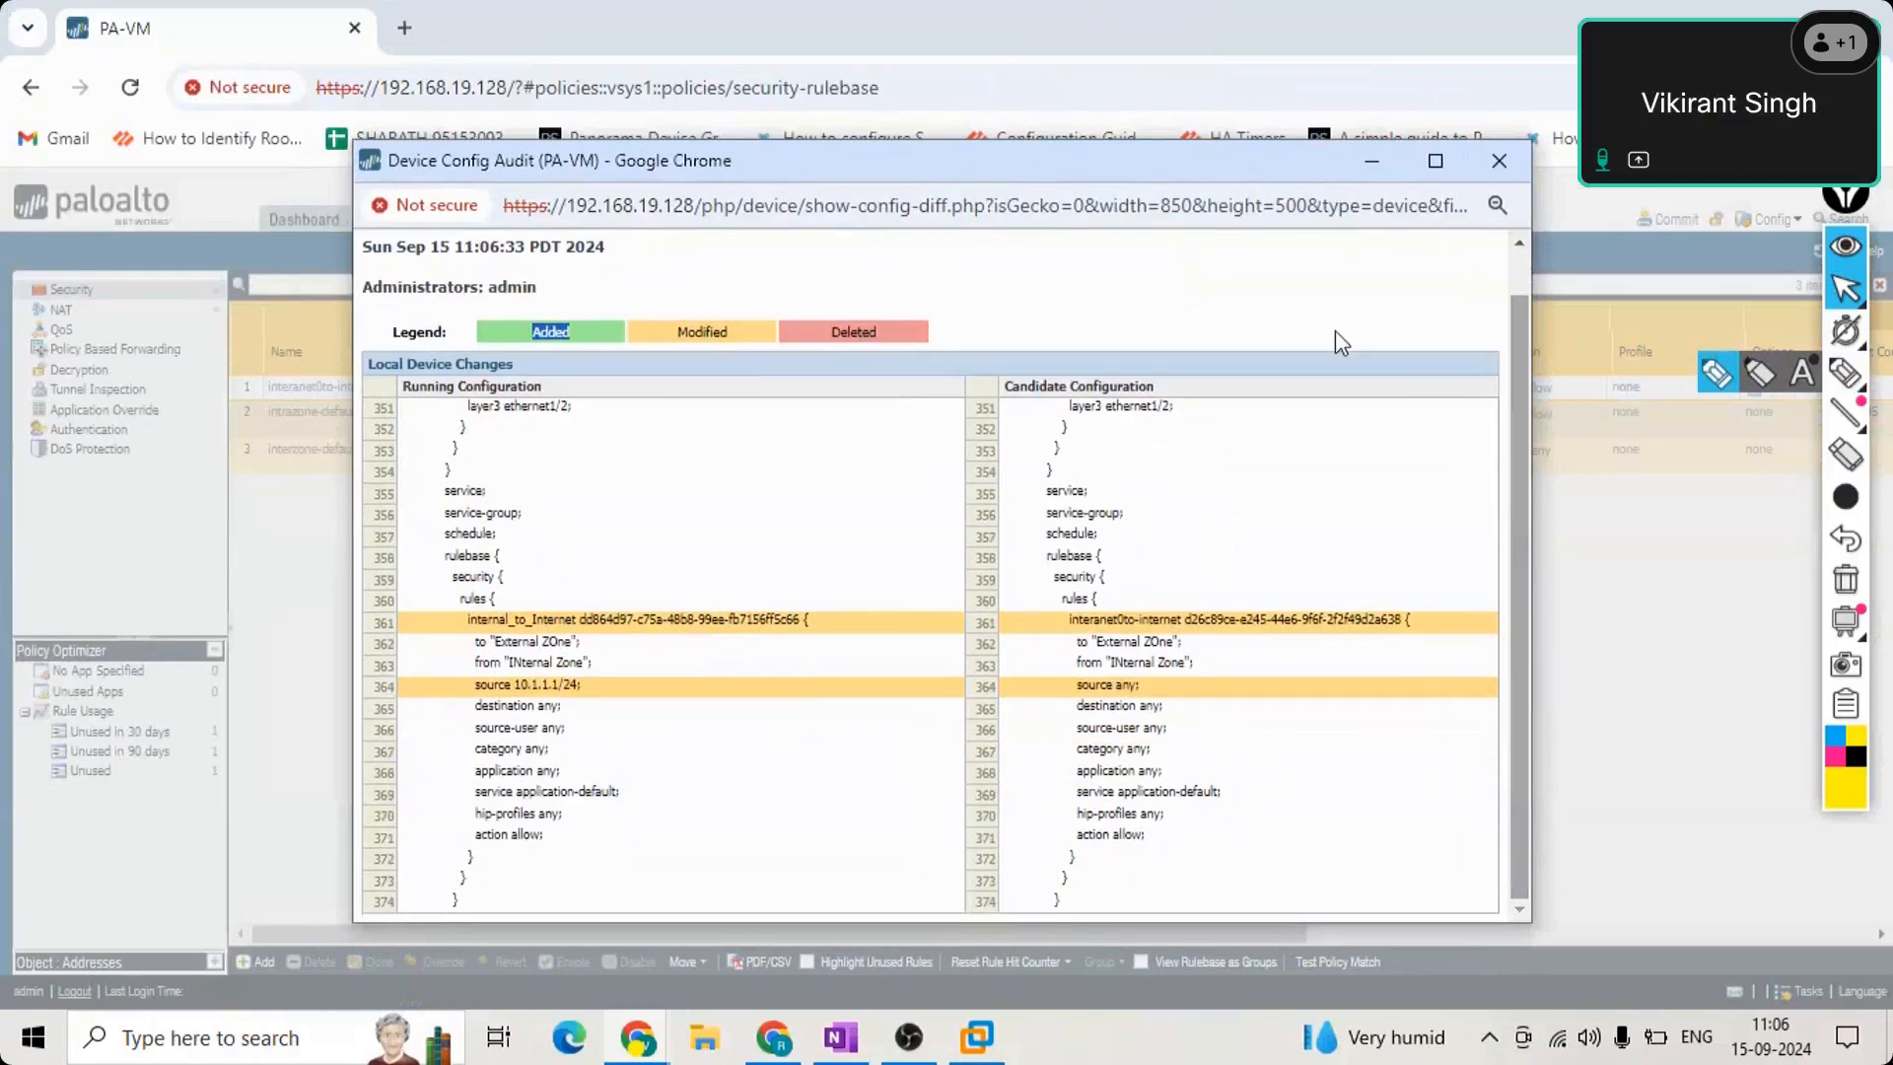
pyautogui.click(1498, 205)
pyautogui.click(1499, 160)
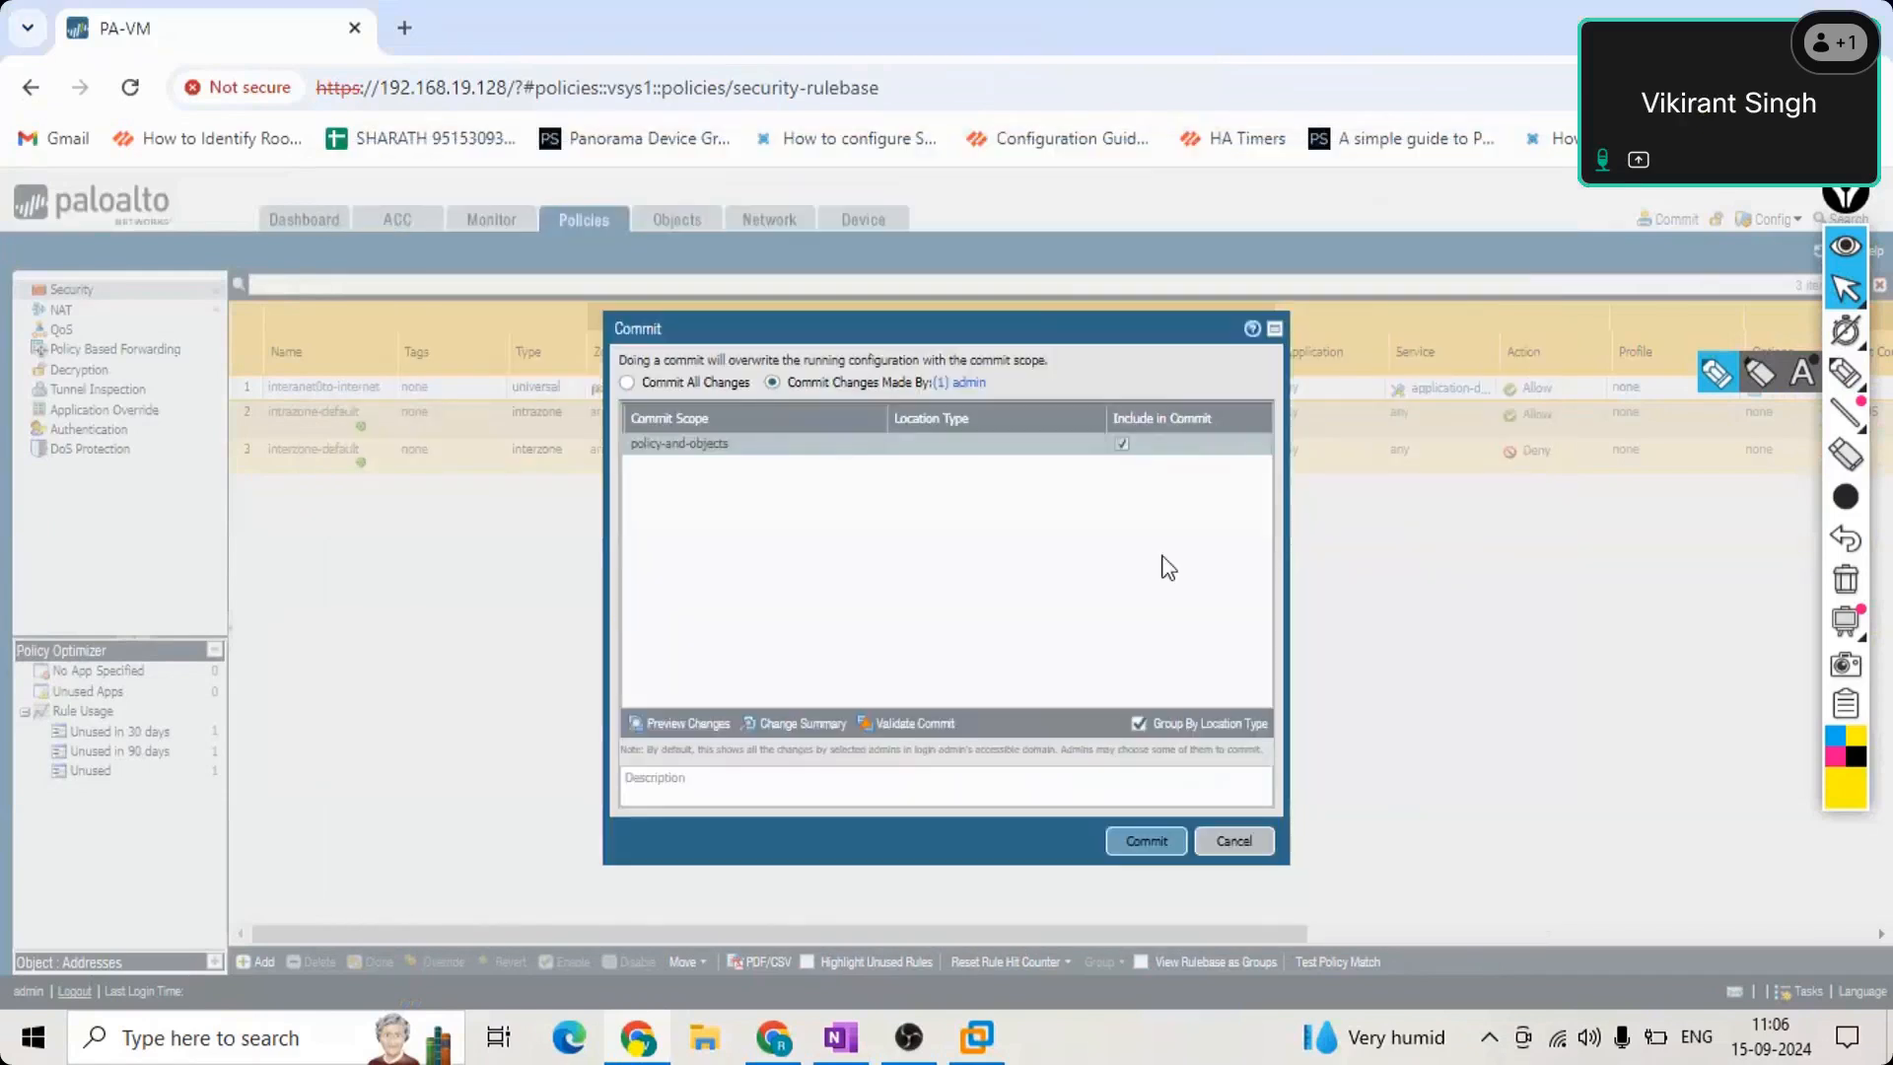
# Set the commit scope to all changes, preview them with 10 lines of context, and close the resulting audit.
pyautogui.click(659, 383)
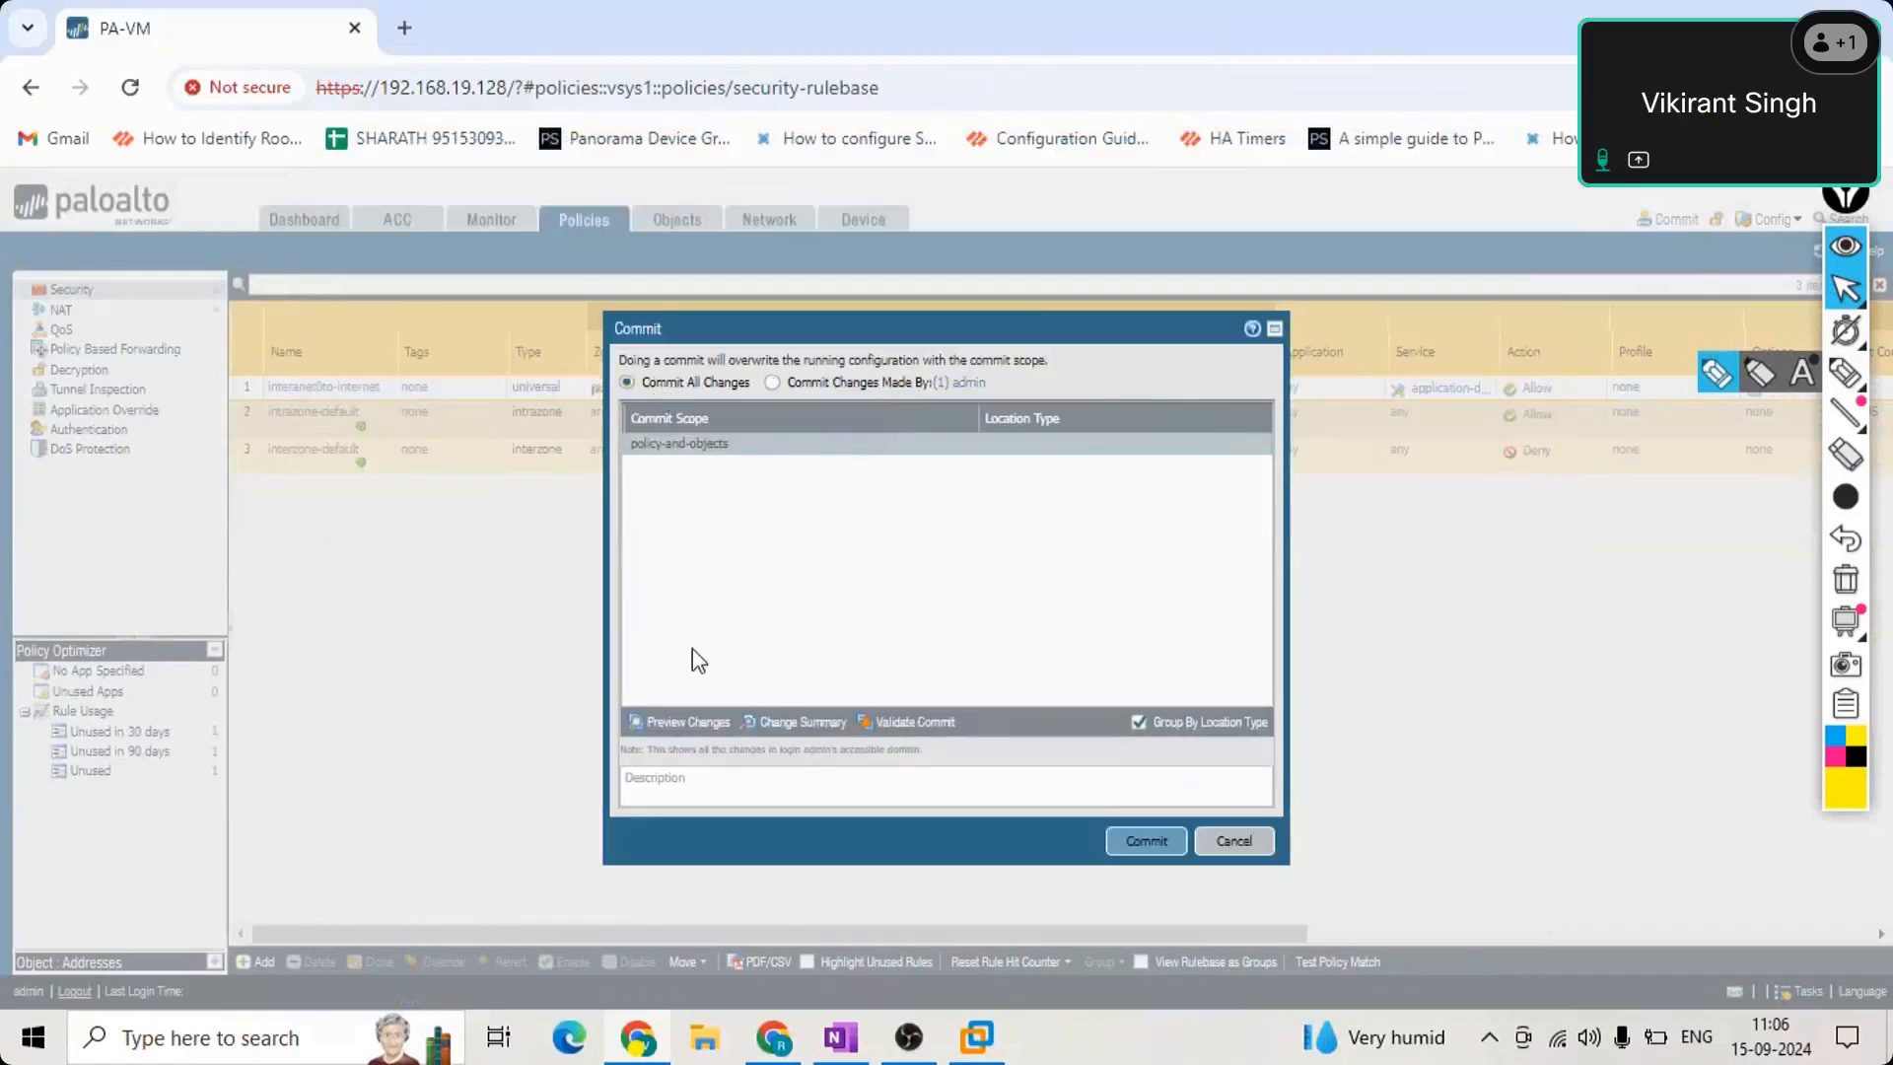
pyautogui.click(667, 725)
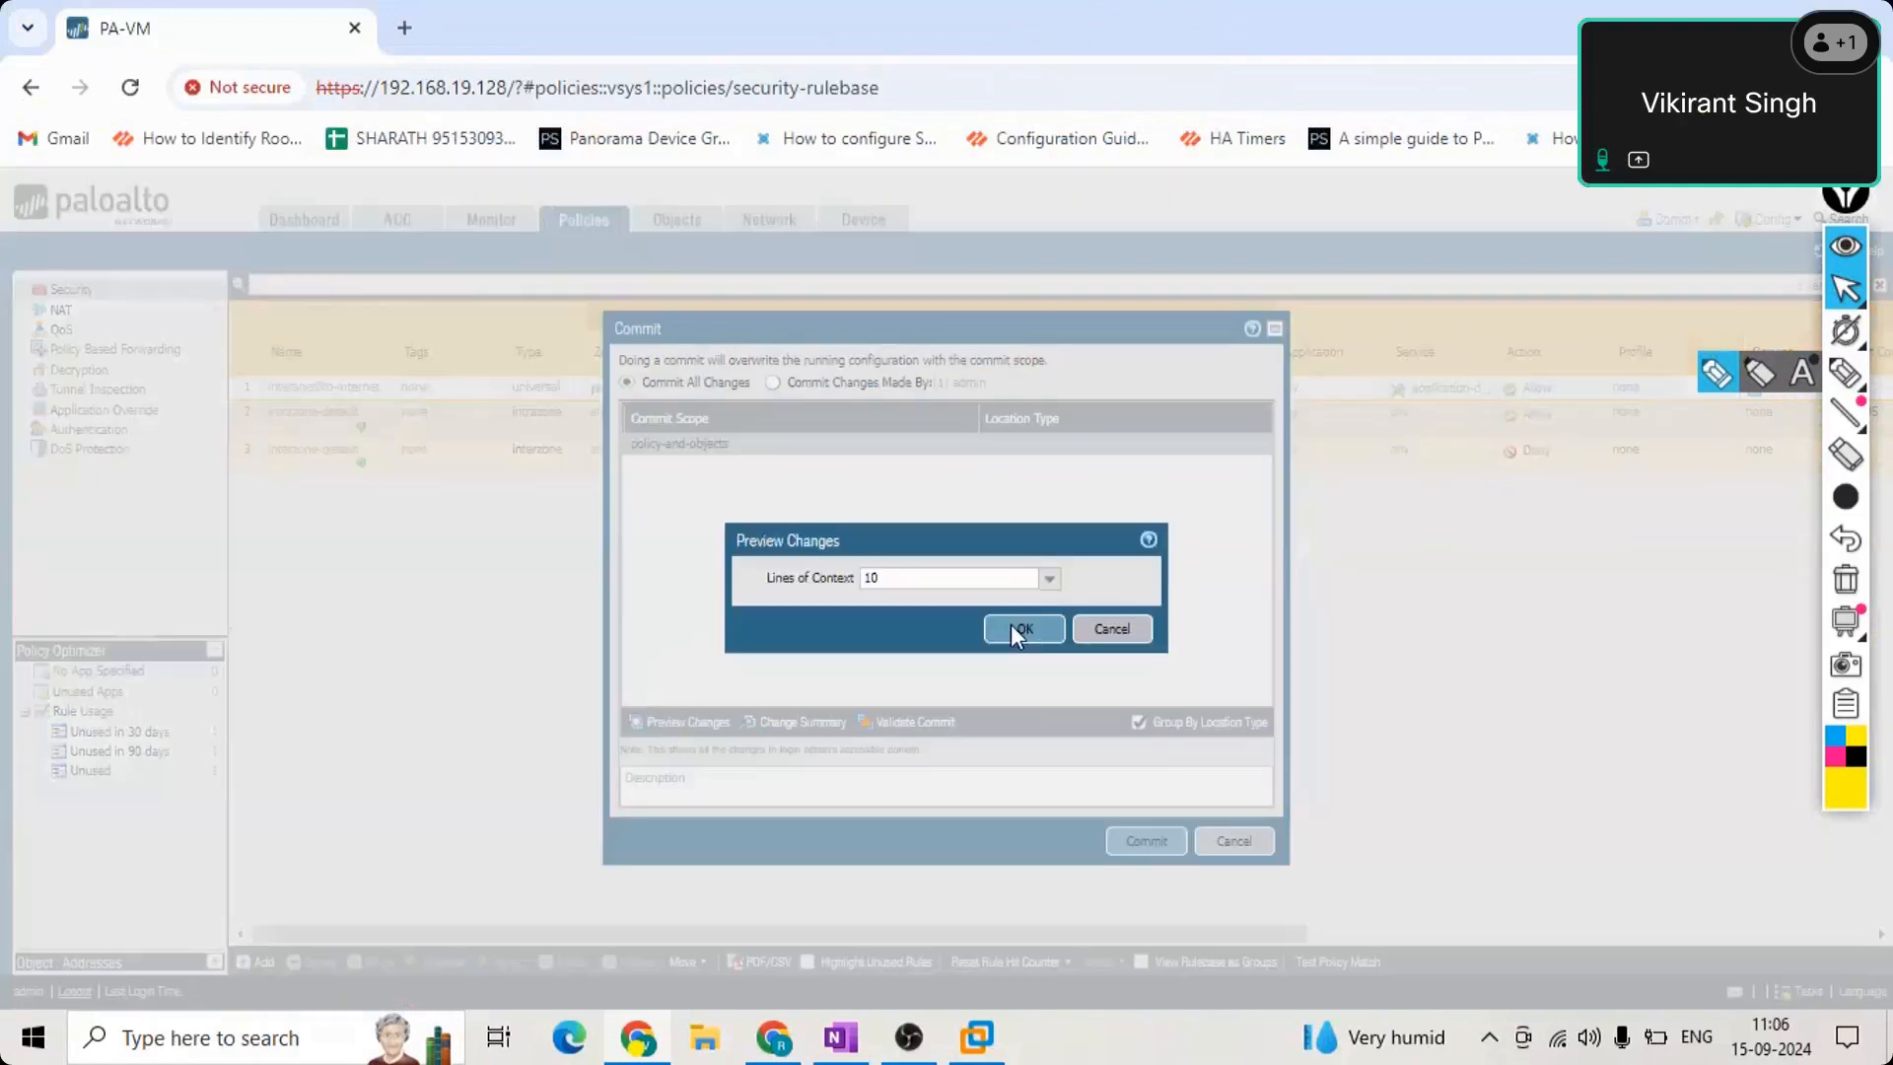
pyautogui.press('Return')
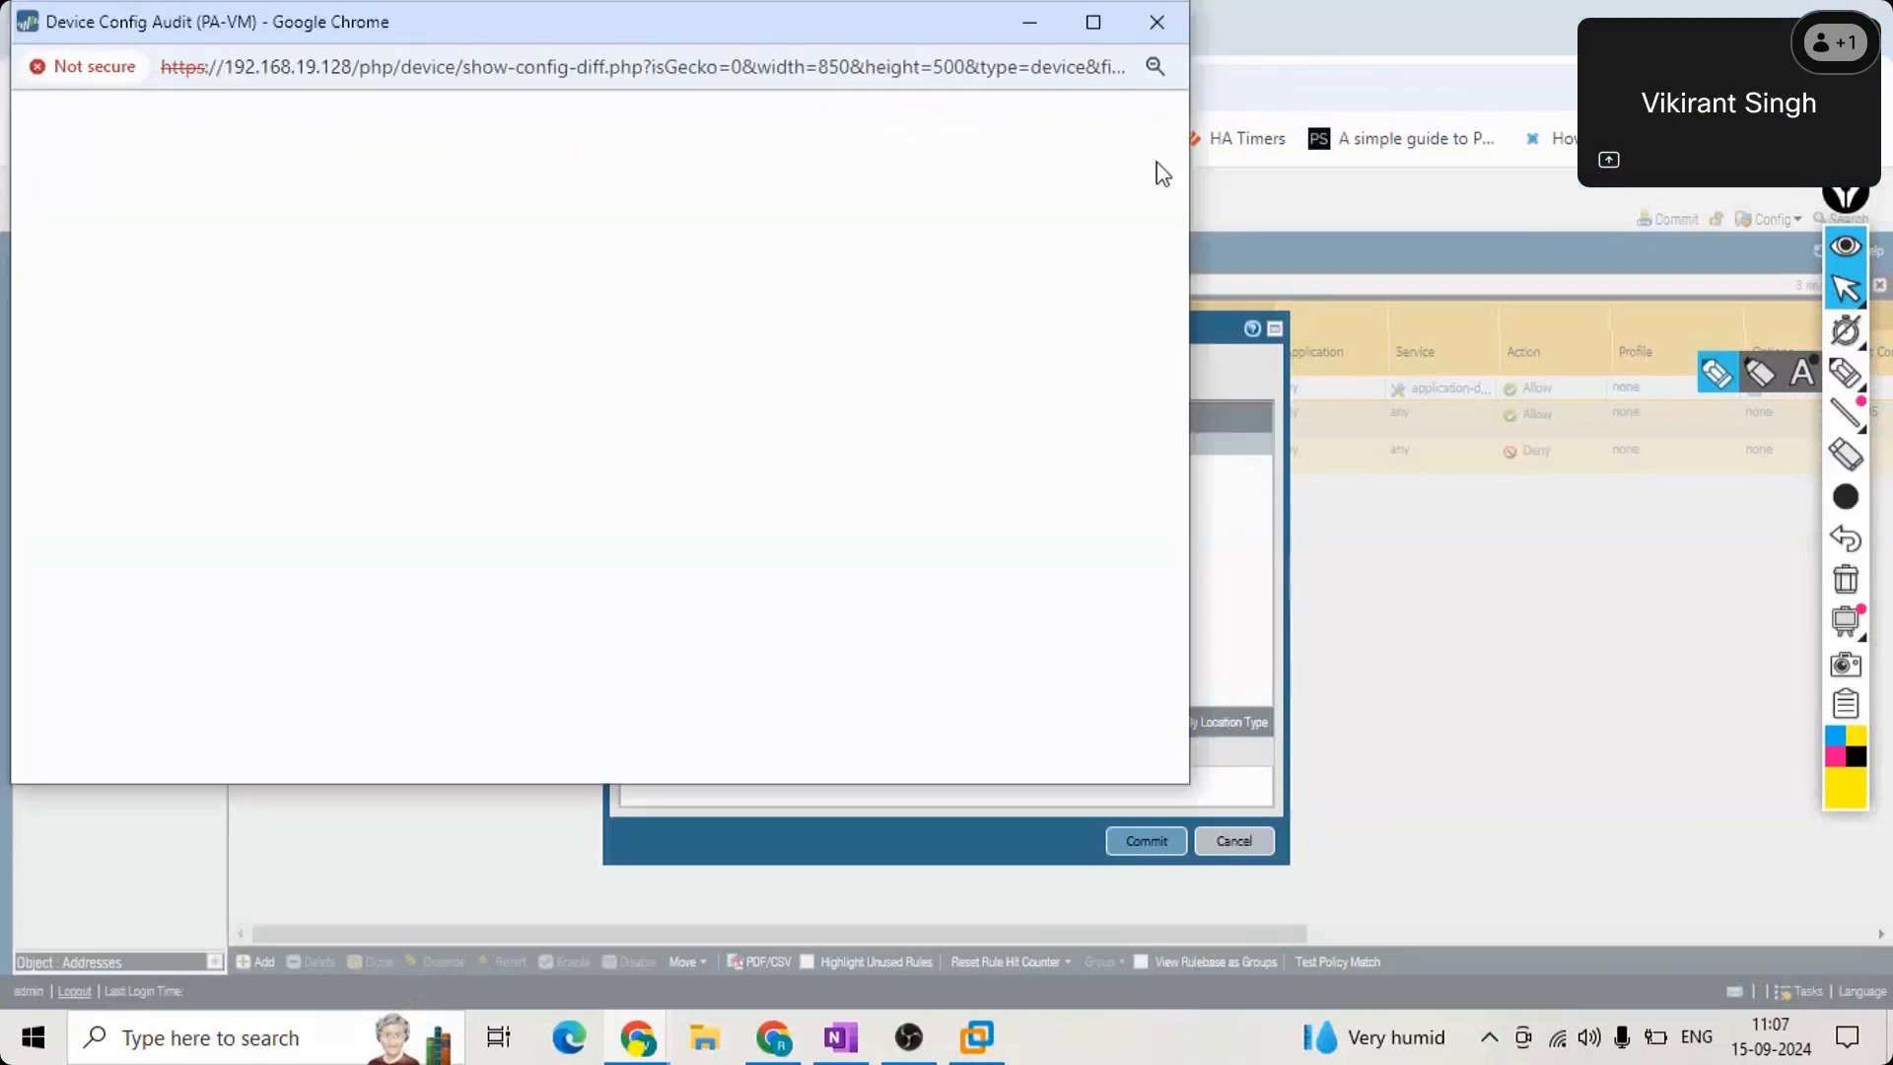
pyautogui.moveTo(1177, 394); pyautogui.dragTo(1180, 151)
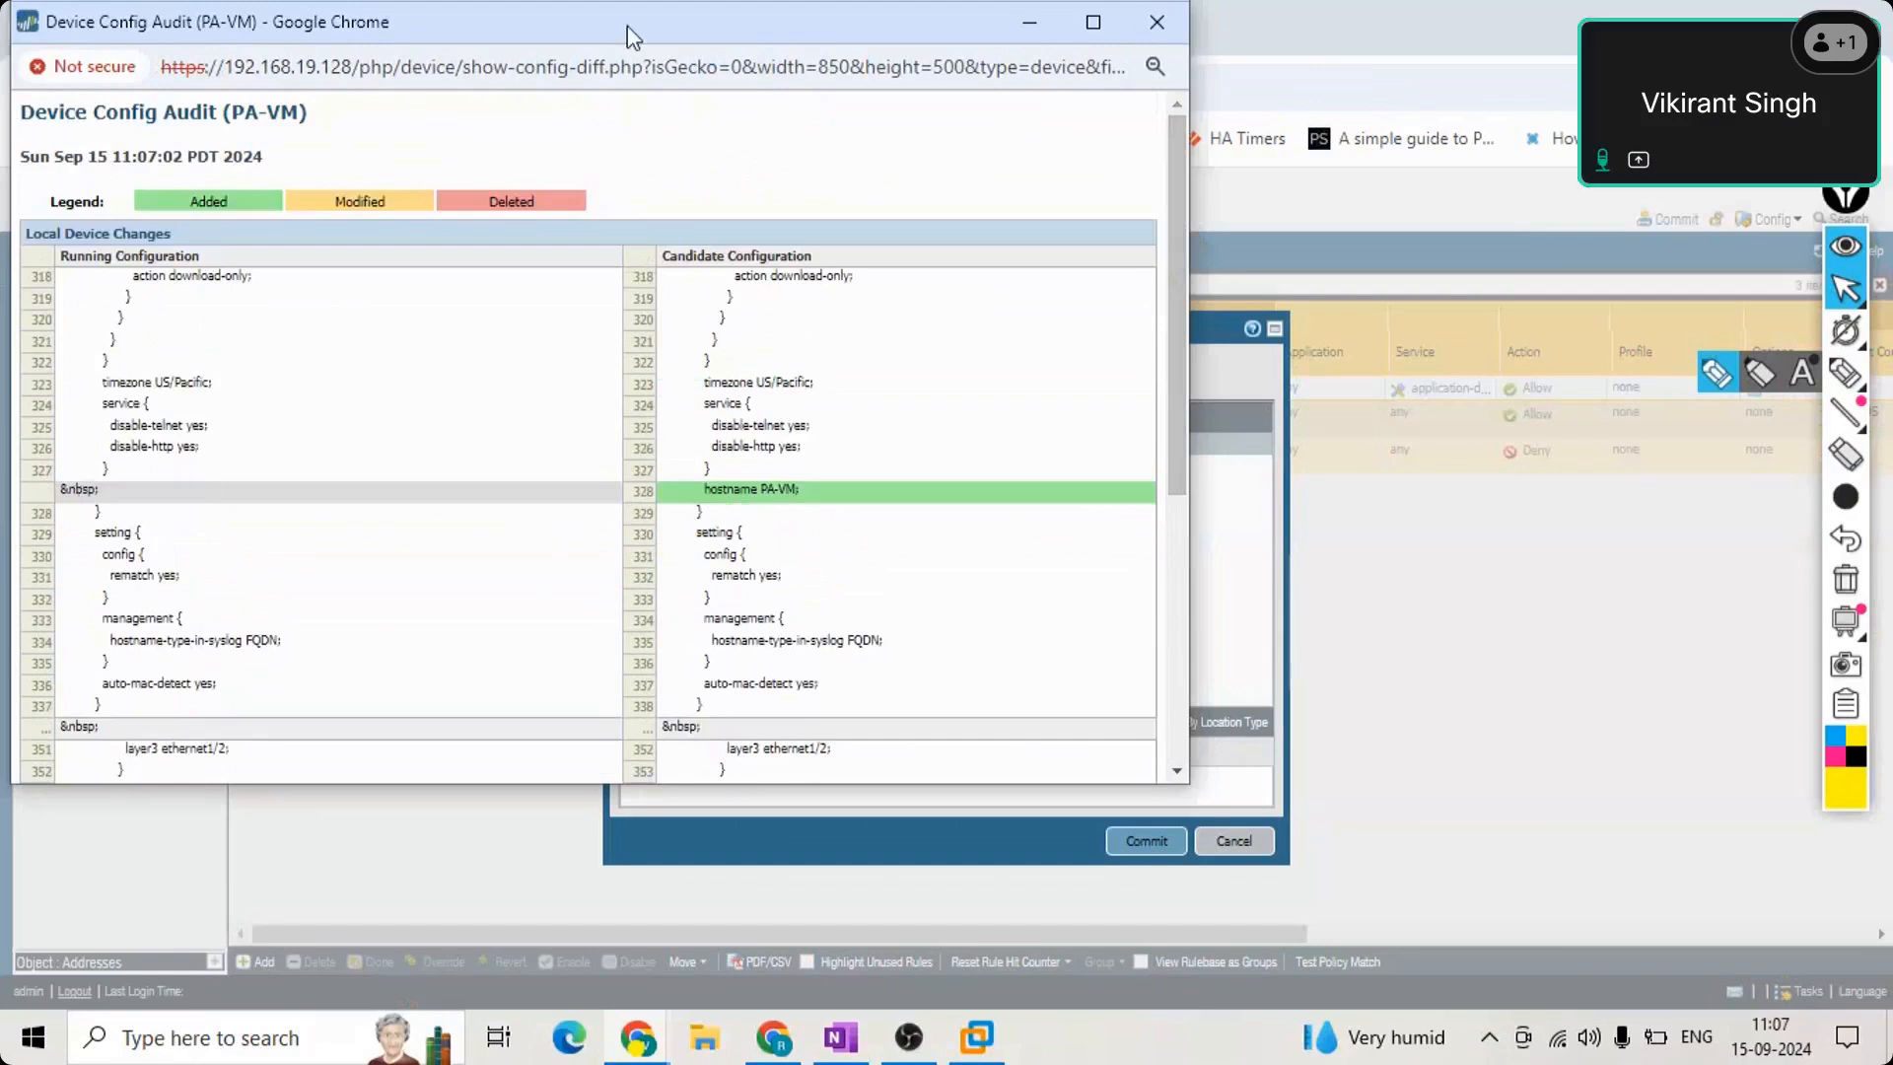
pyautogui.moveTo(680, 21); pyautogui.dragTo(953, 232)
pyautogui.click(1260, 880)
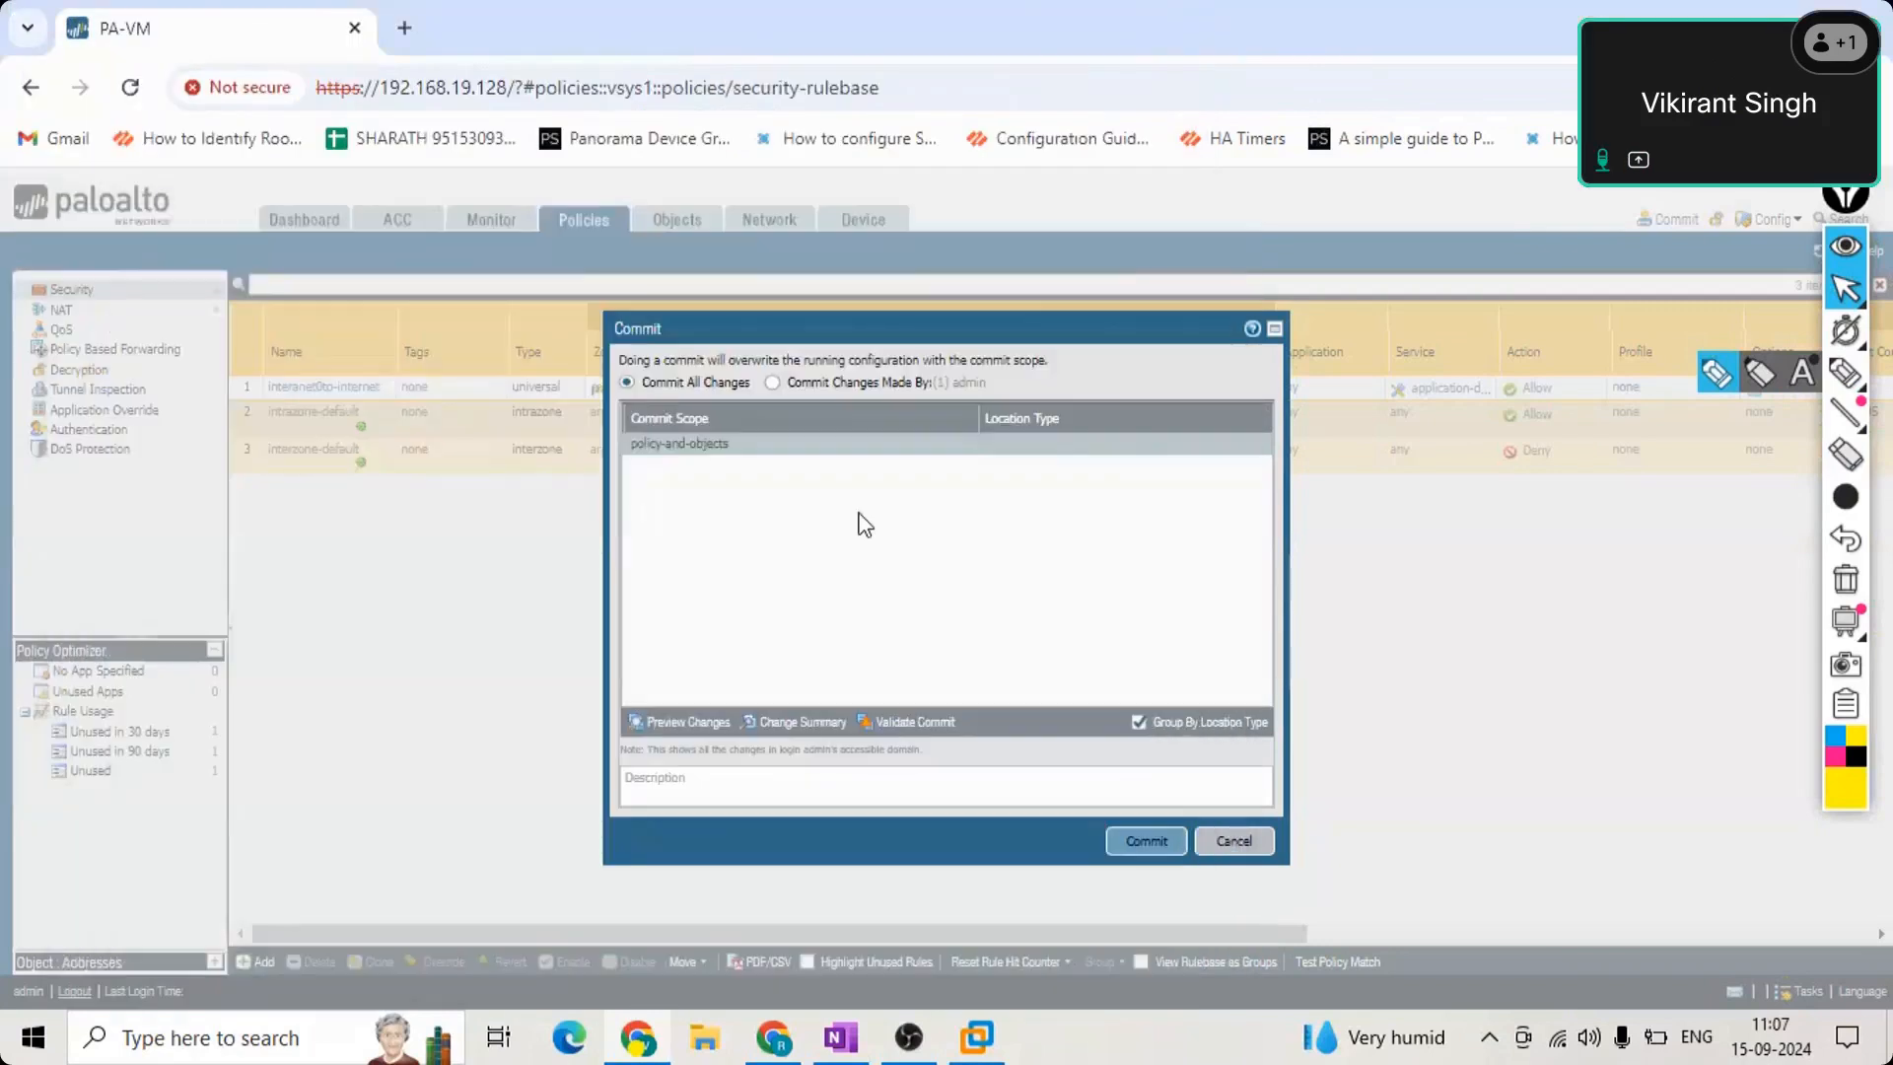
# Open the Change Summary and examine the object-level differences of the interanet0to-internet and internal_to_Internet security rules.
pyautogui.click(803, 722)
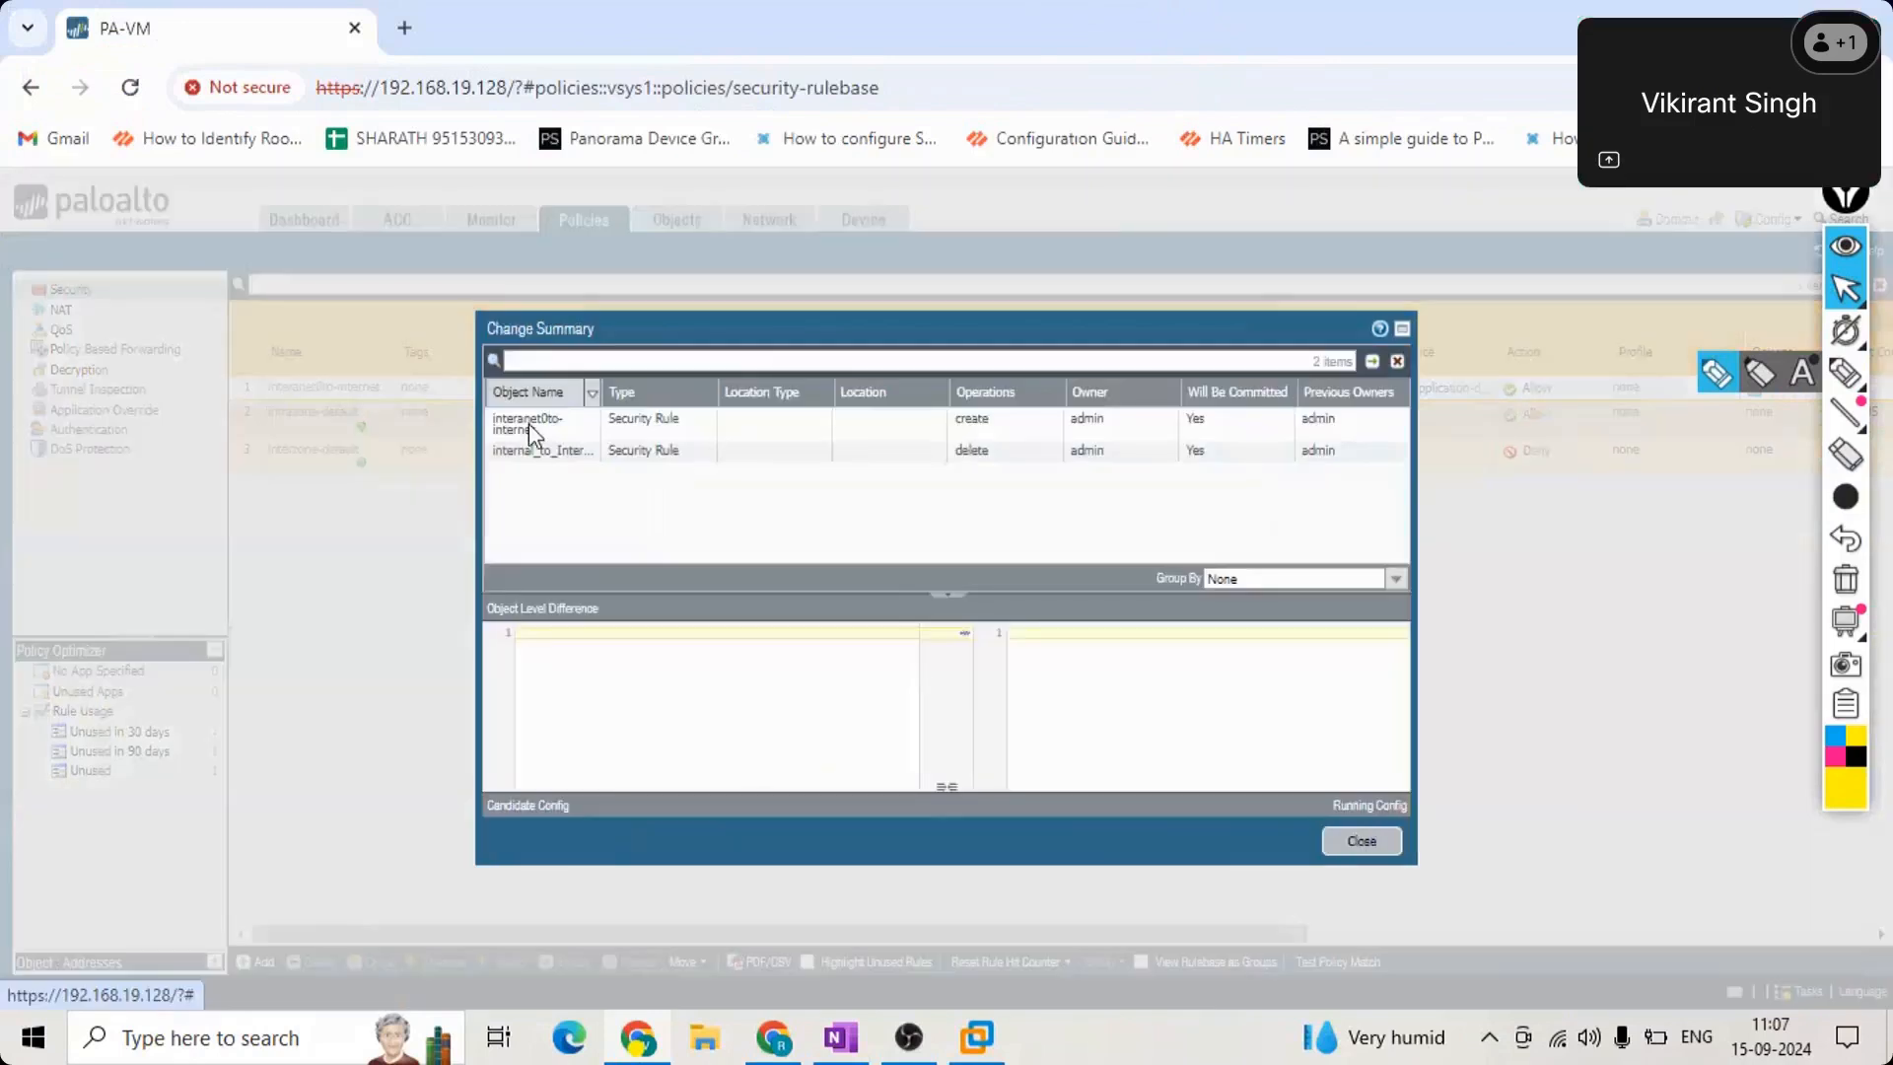
pyautogui.click(530, 430)
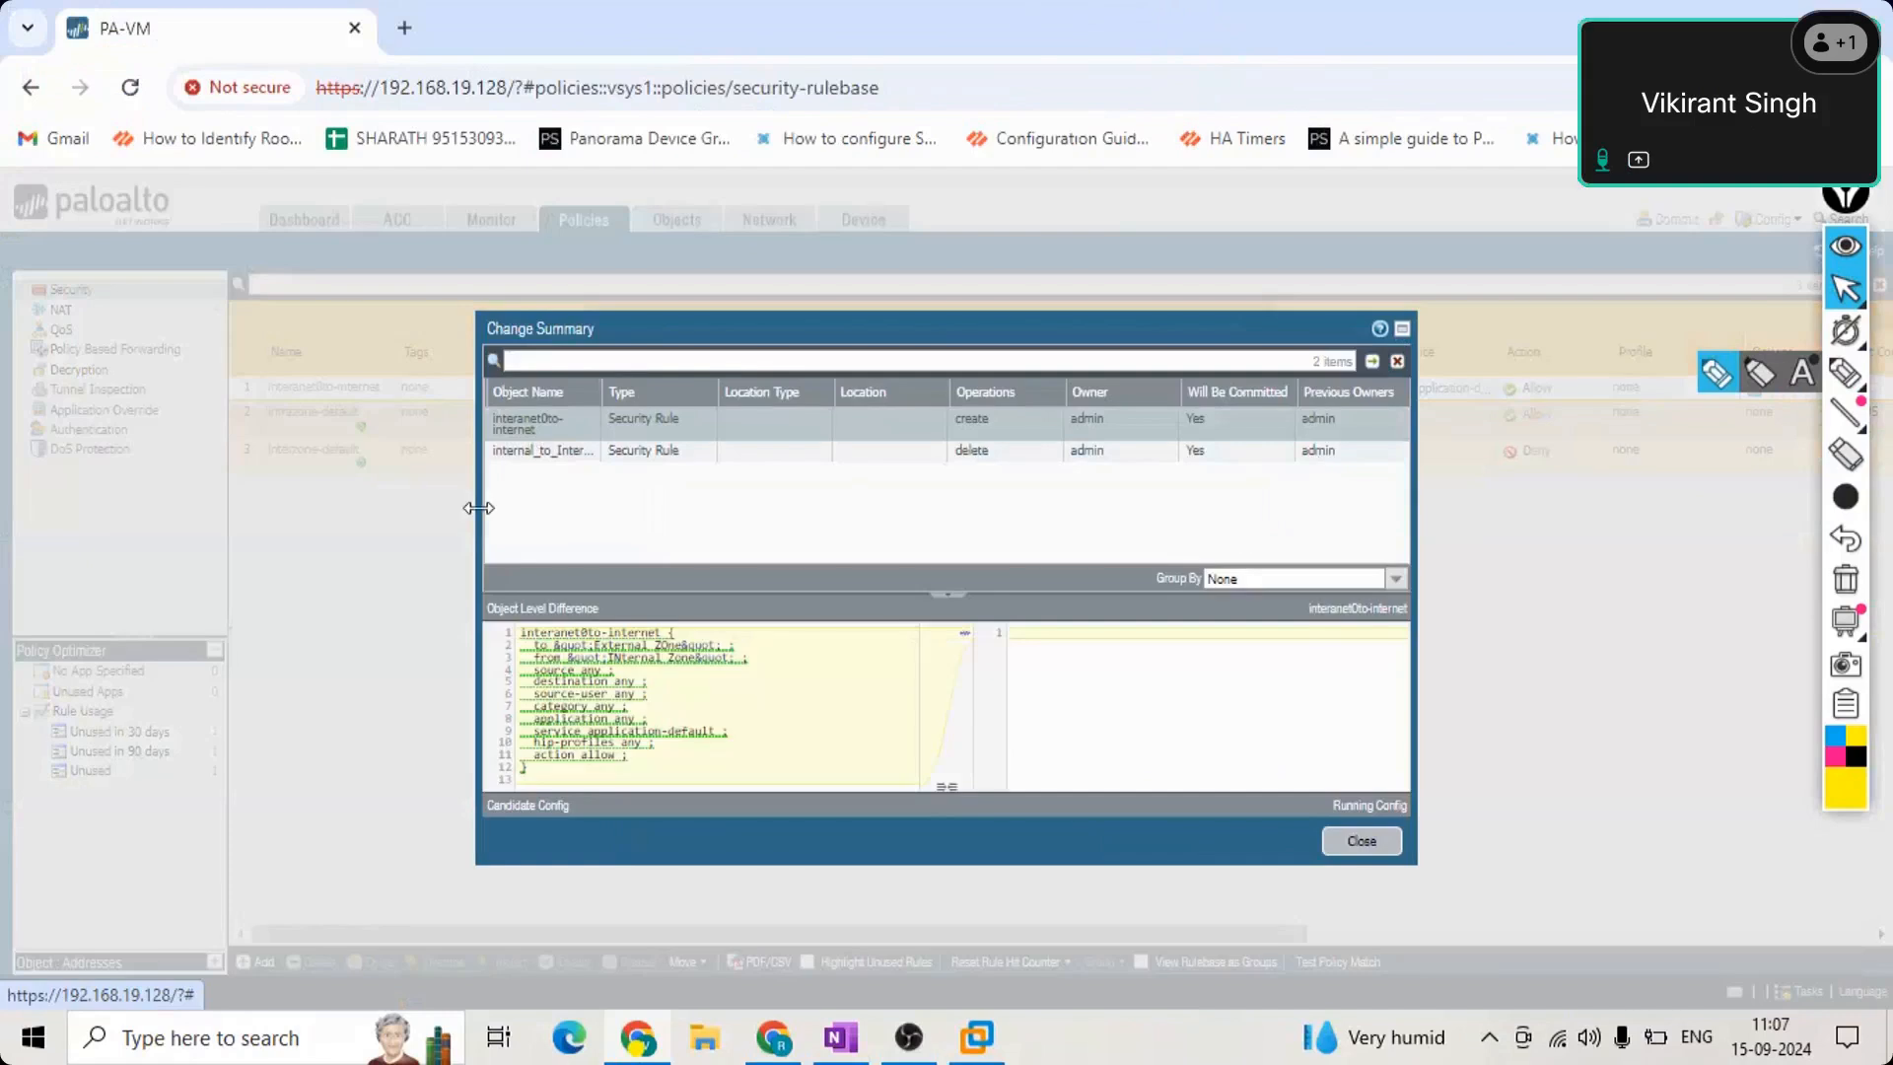
pyautogui.click(556, 454)
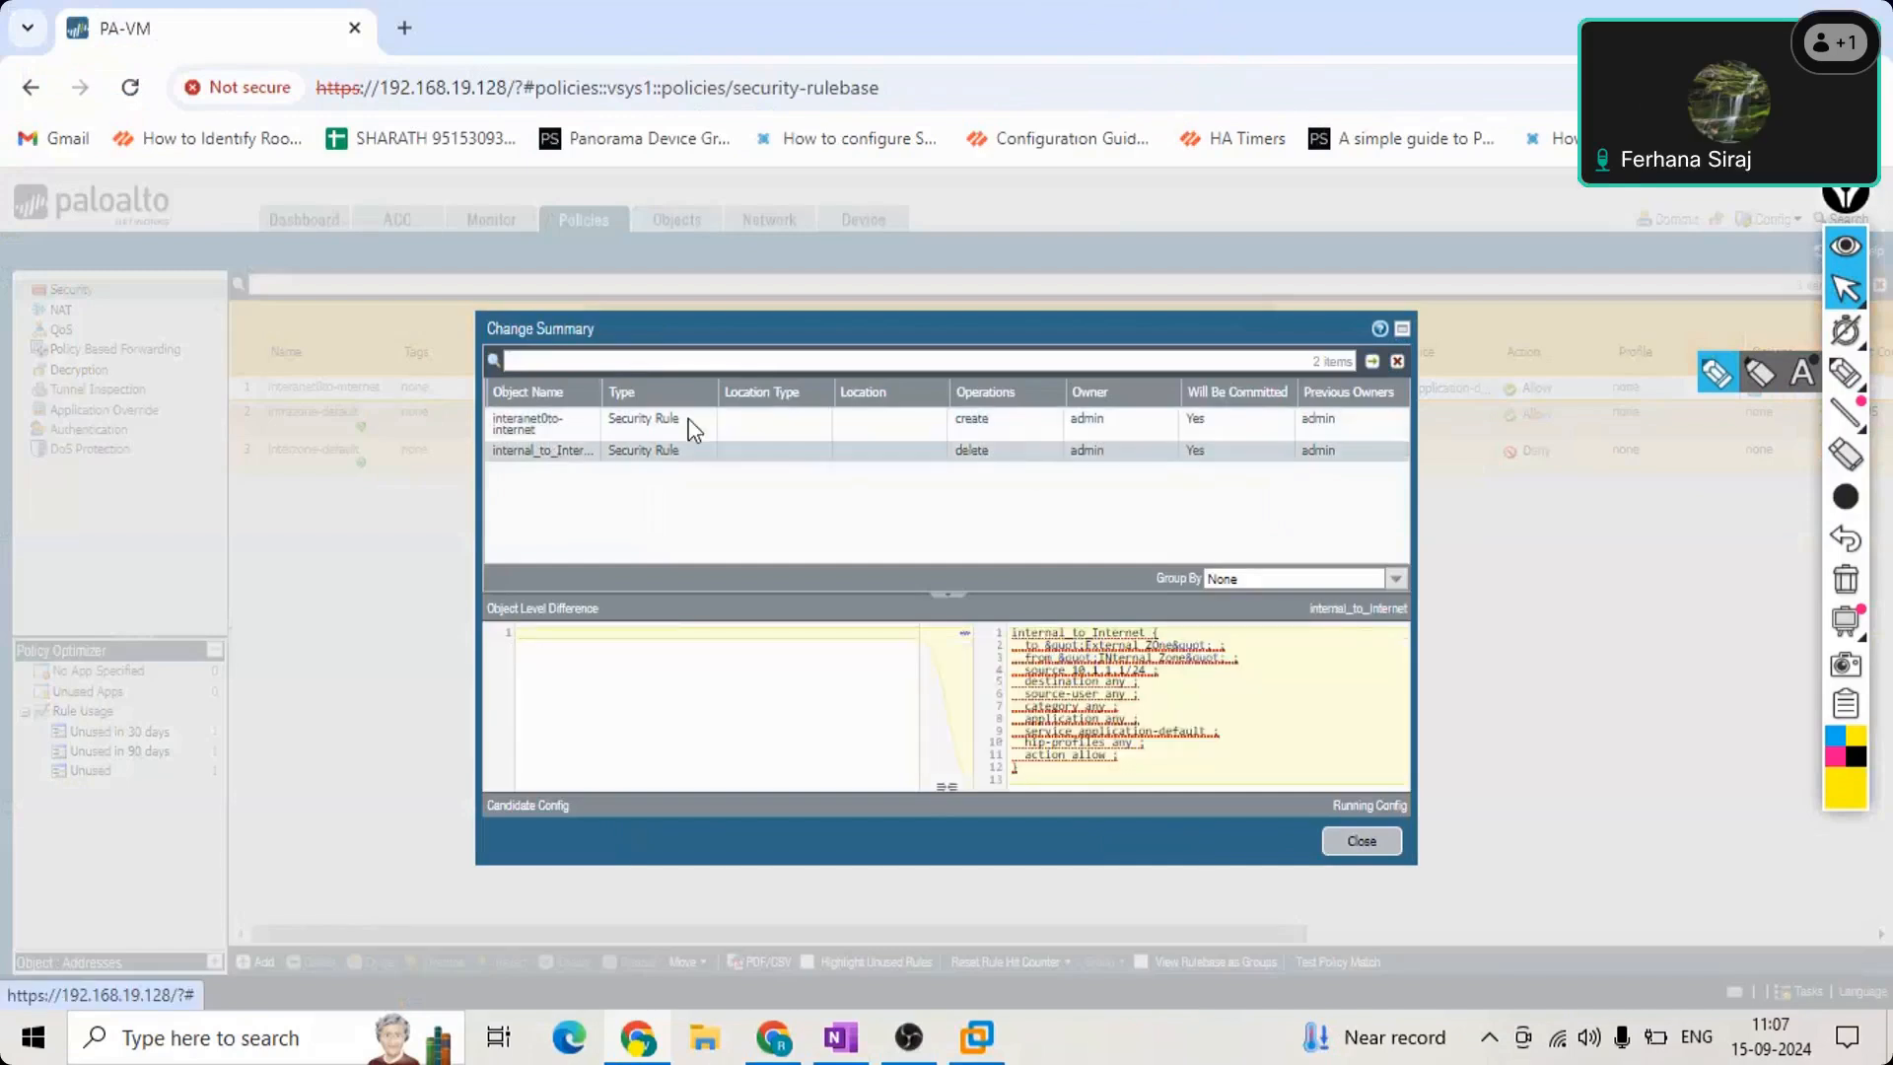
pyautogui.click(743, 430)
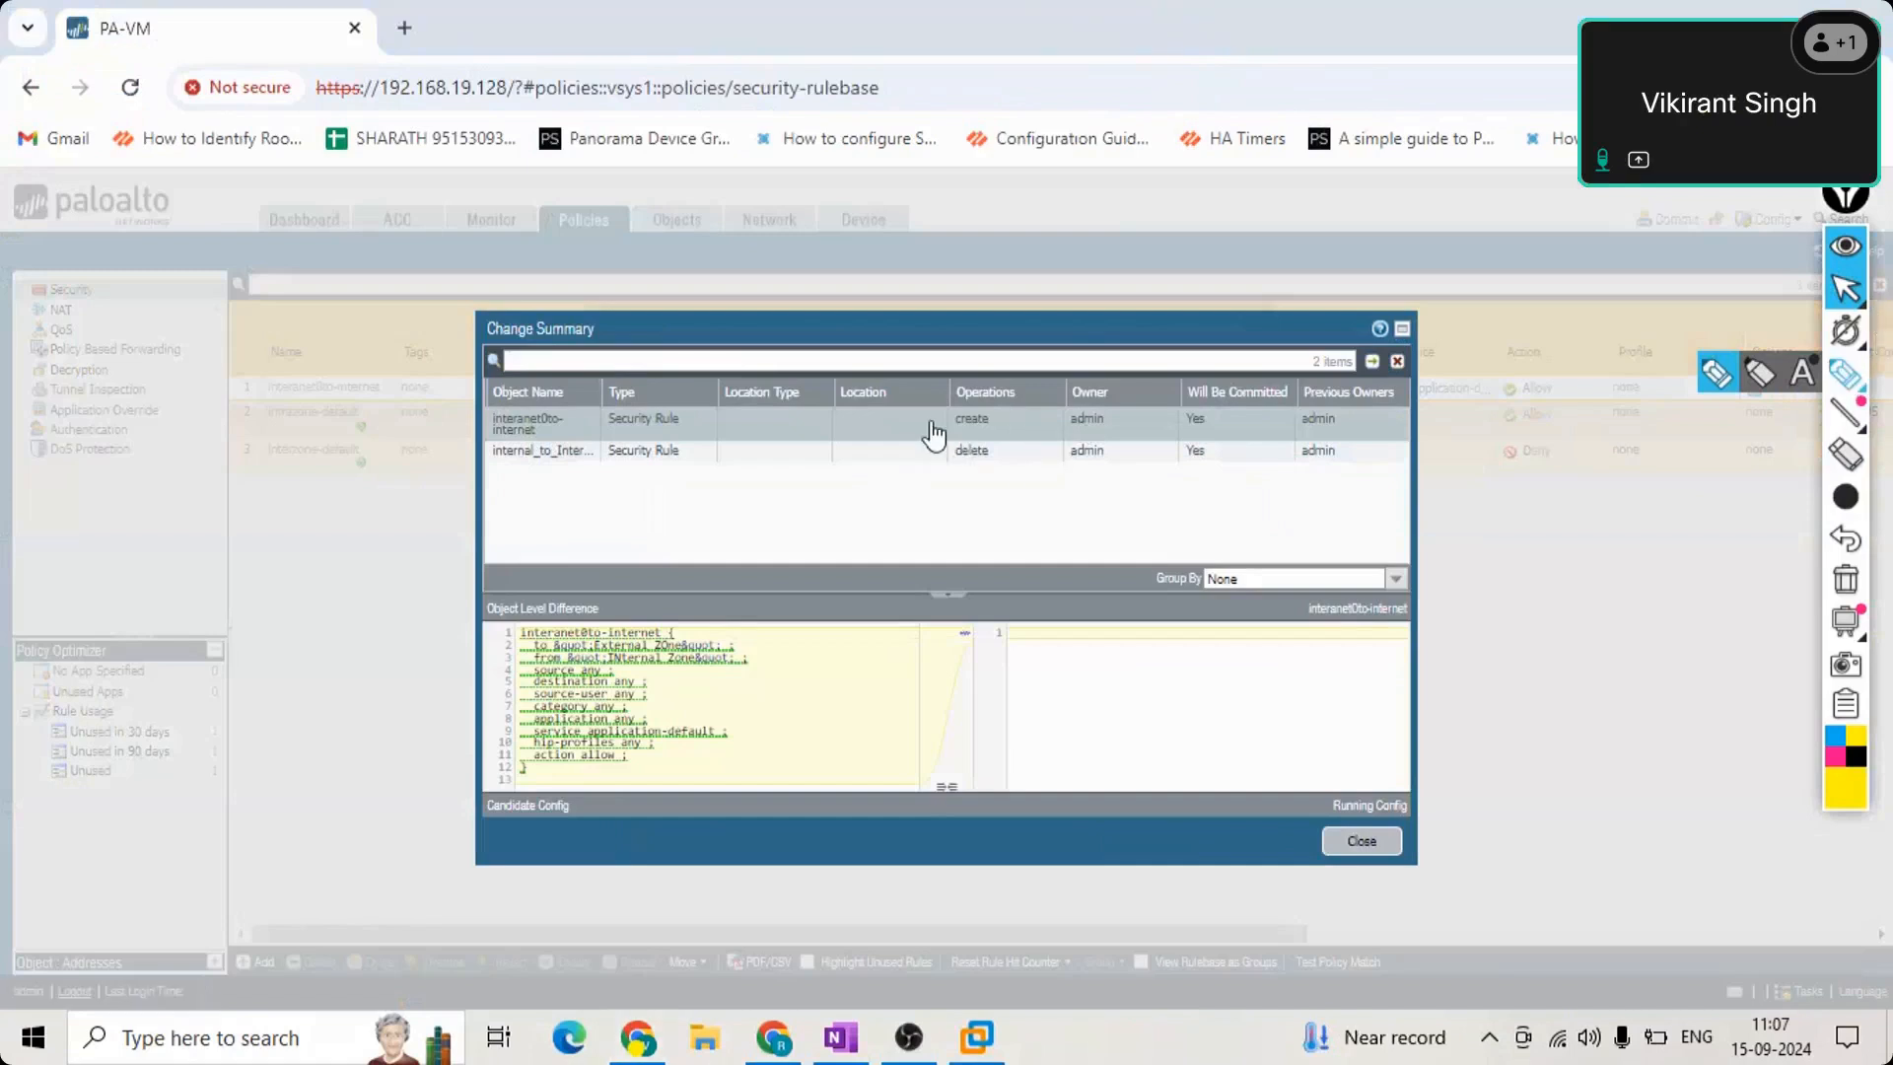
# Underline the create and delete operations in yellow with the annotation pen, and close the Change Summary.
pyautogui.click(1846, 375)
pyautogui.moveTo(1048, 428)
pyautogui.mouseDown()
pyautogui.moveTo(1029, 406)
pyautogui.moveTo(929, 431)
pyautogui.mouseUp()
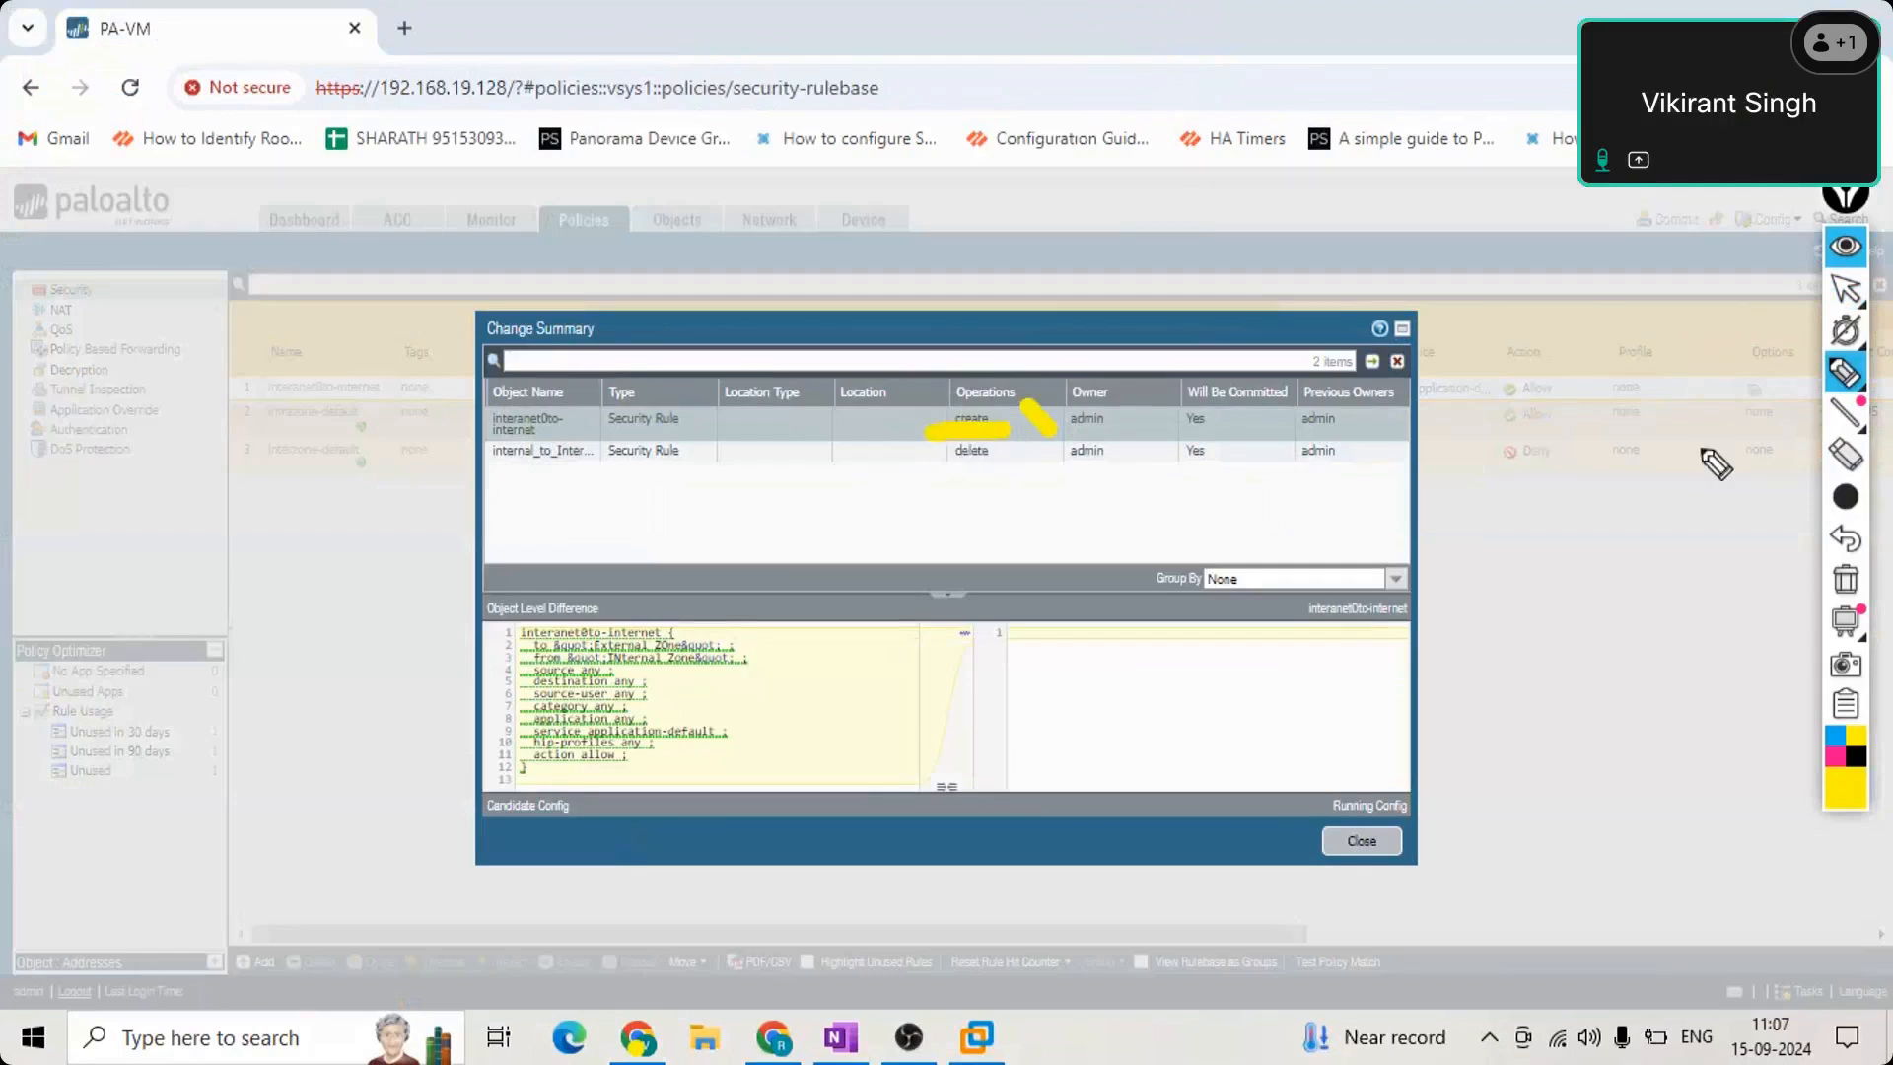
pyautogui.moveTo(1863, 392)
pyautogui.click(1801, 373)
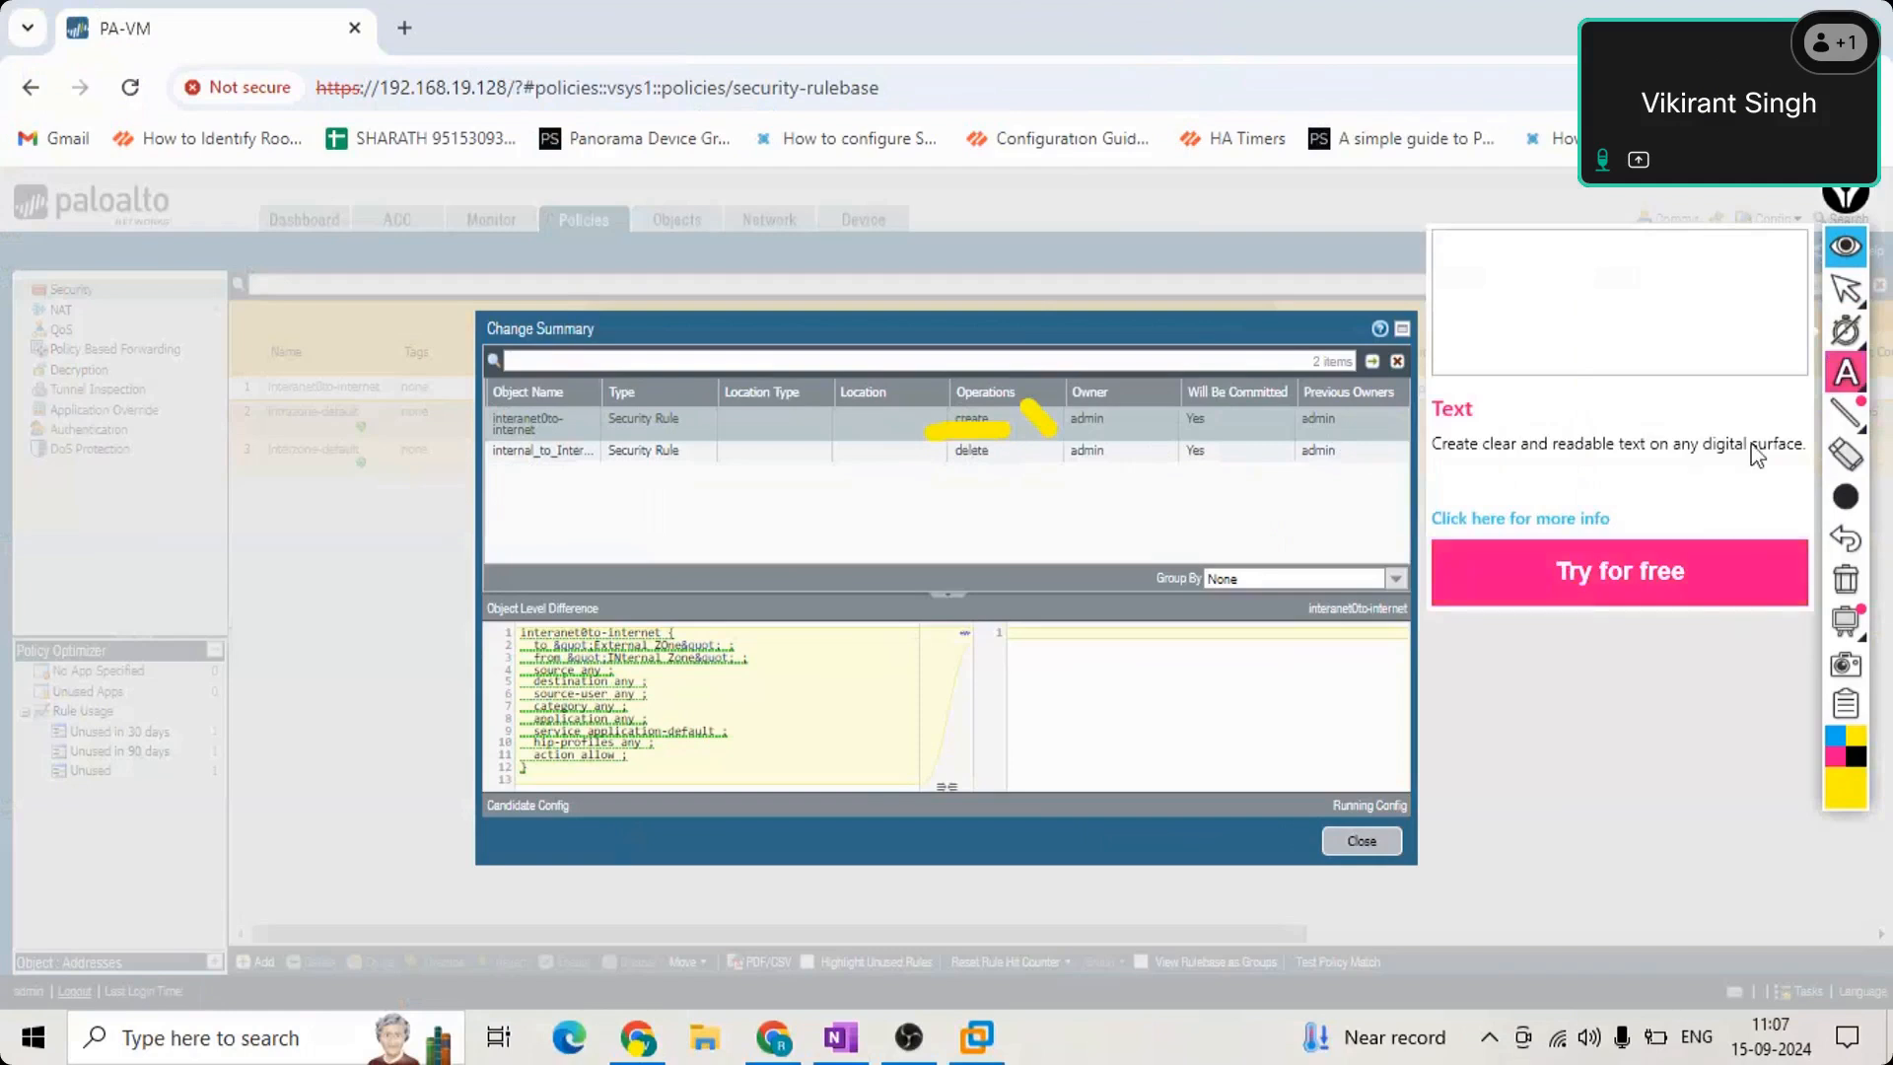
pyautogui.click(1546, 690)
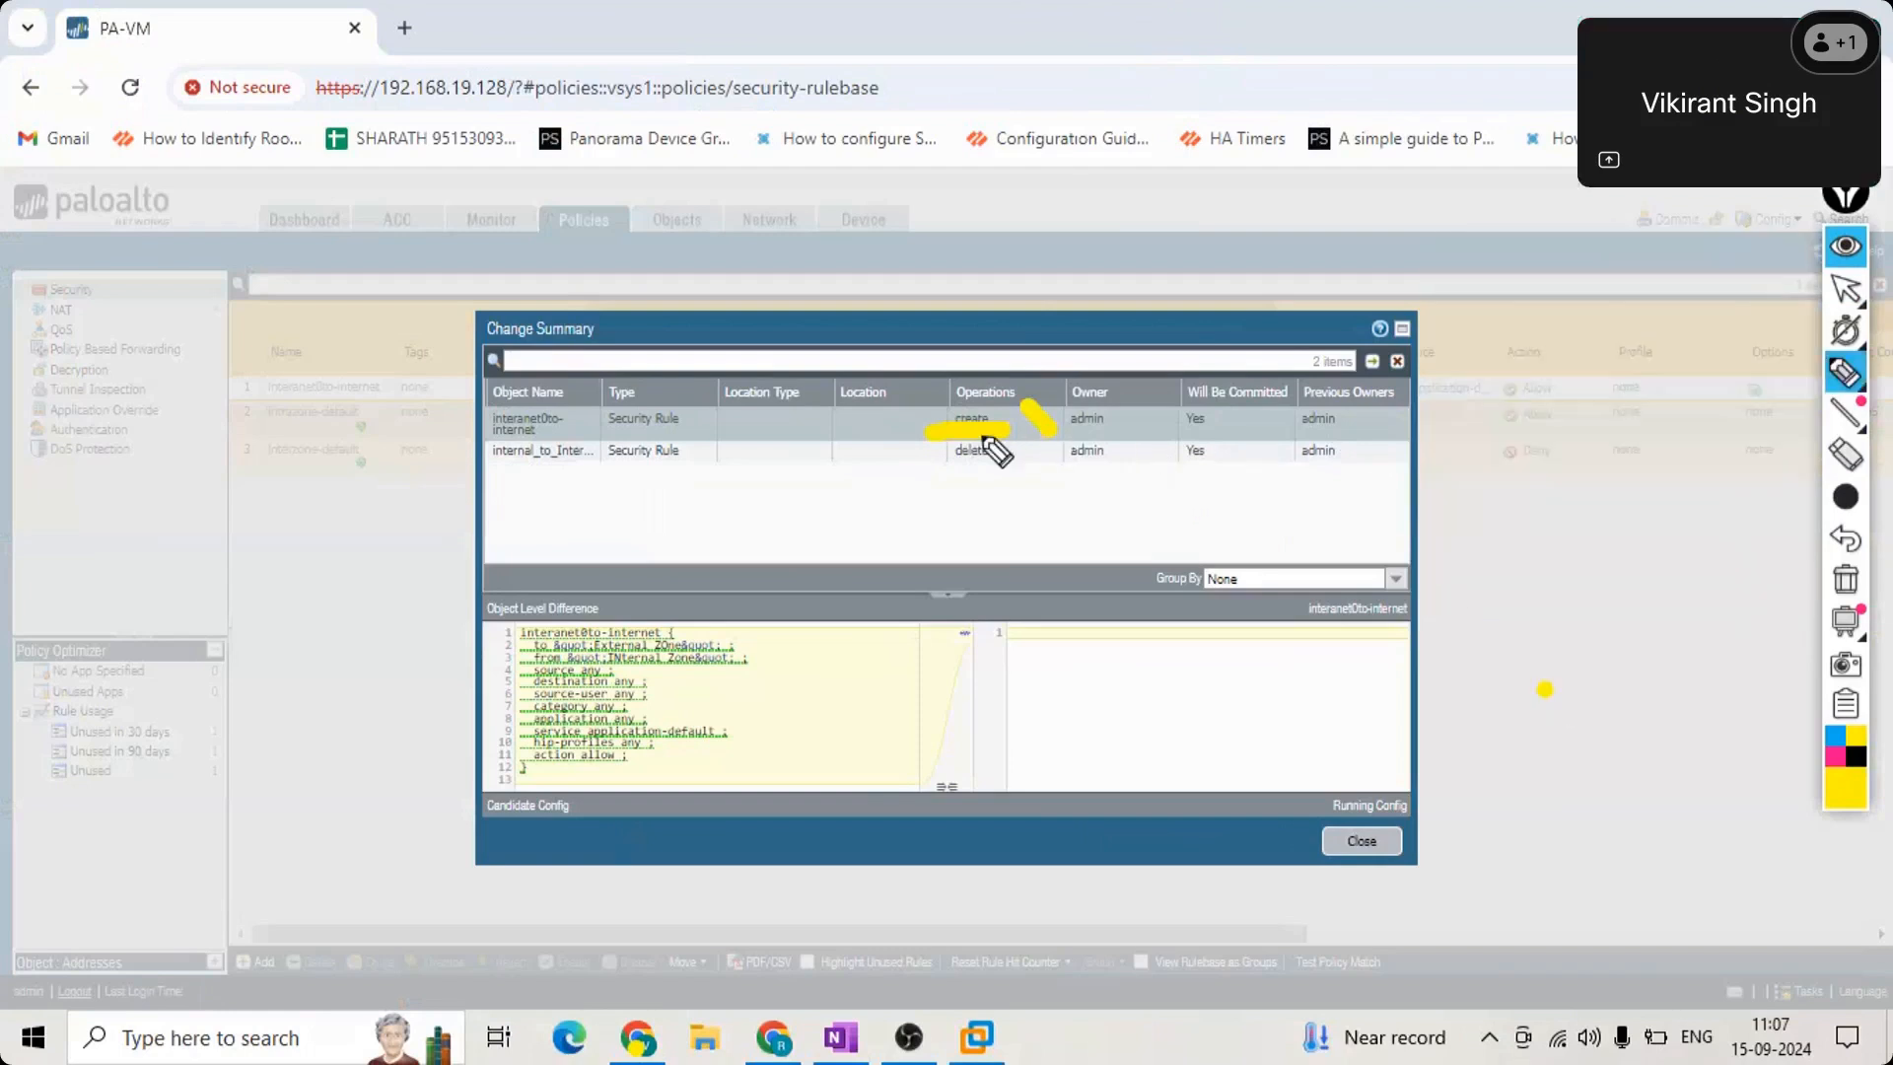
pyautogui.moveTo(1004, 467); pyautogui.dragTo(926, 467)
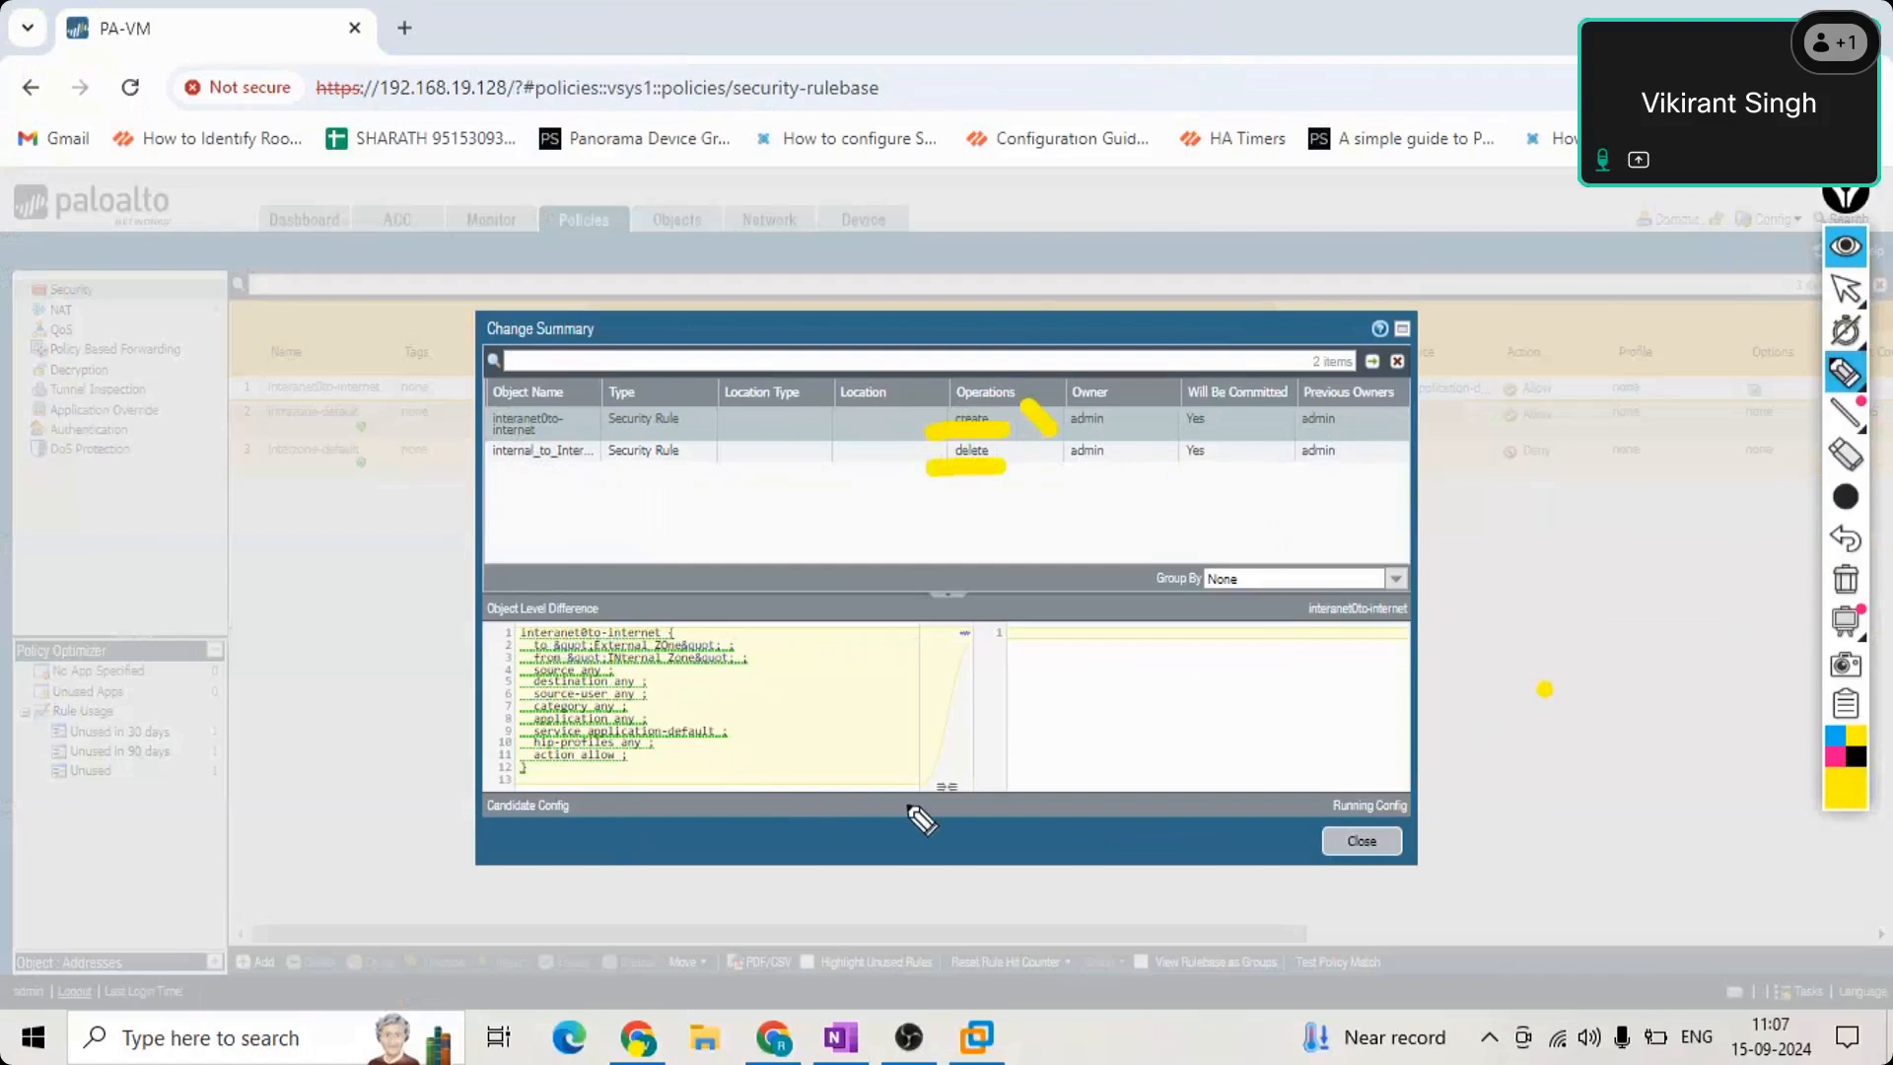
pyautogui.click(1844, 289)
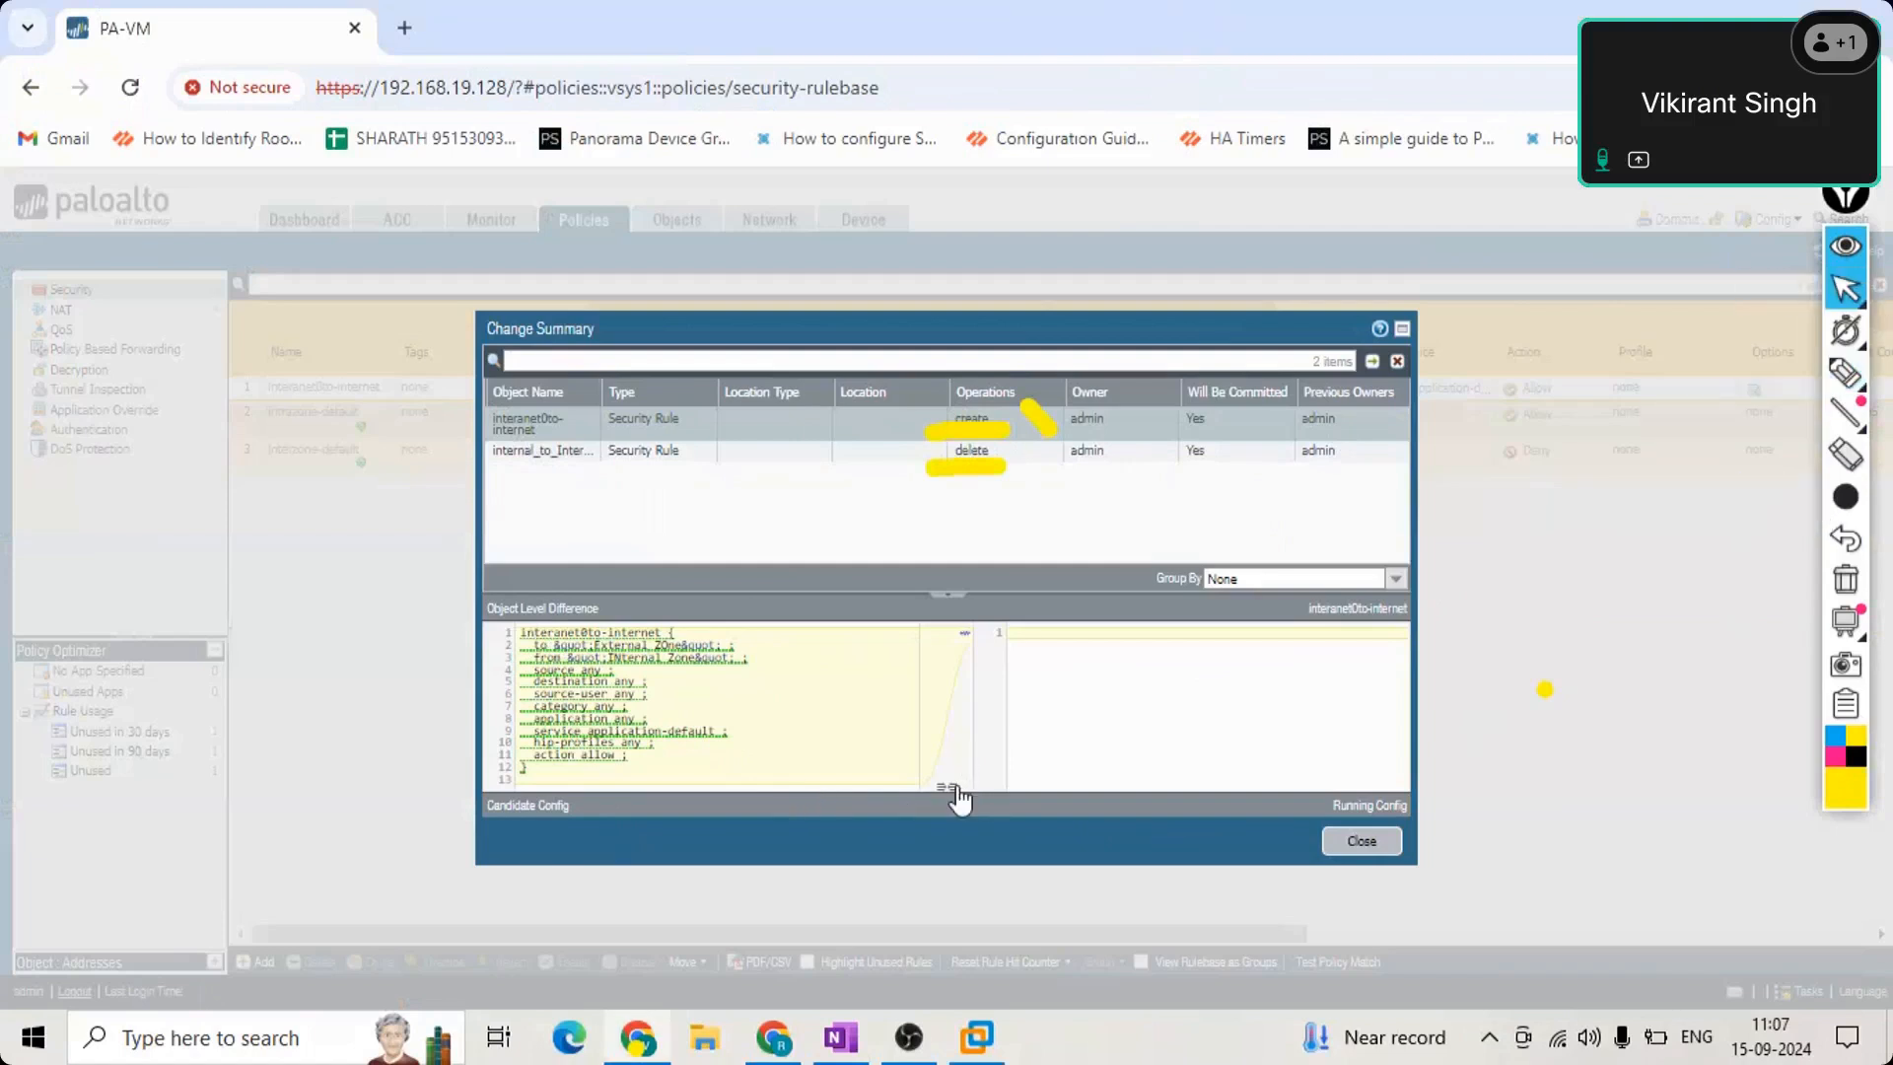
pyautogui.click(878, 773)
pyautogui.click(1356, 840)
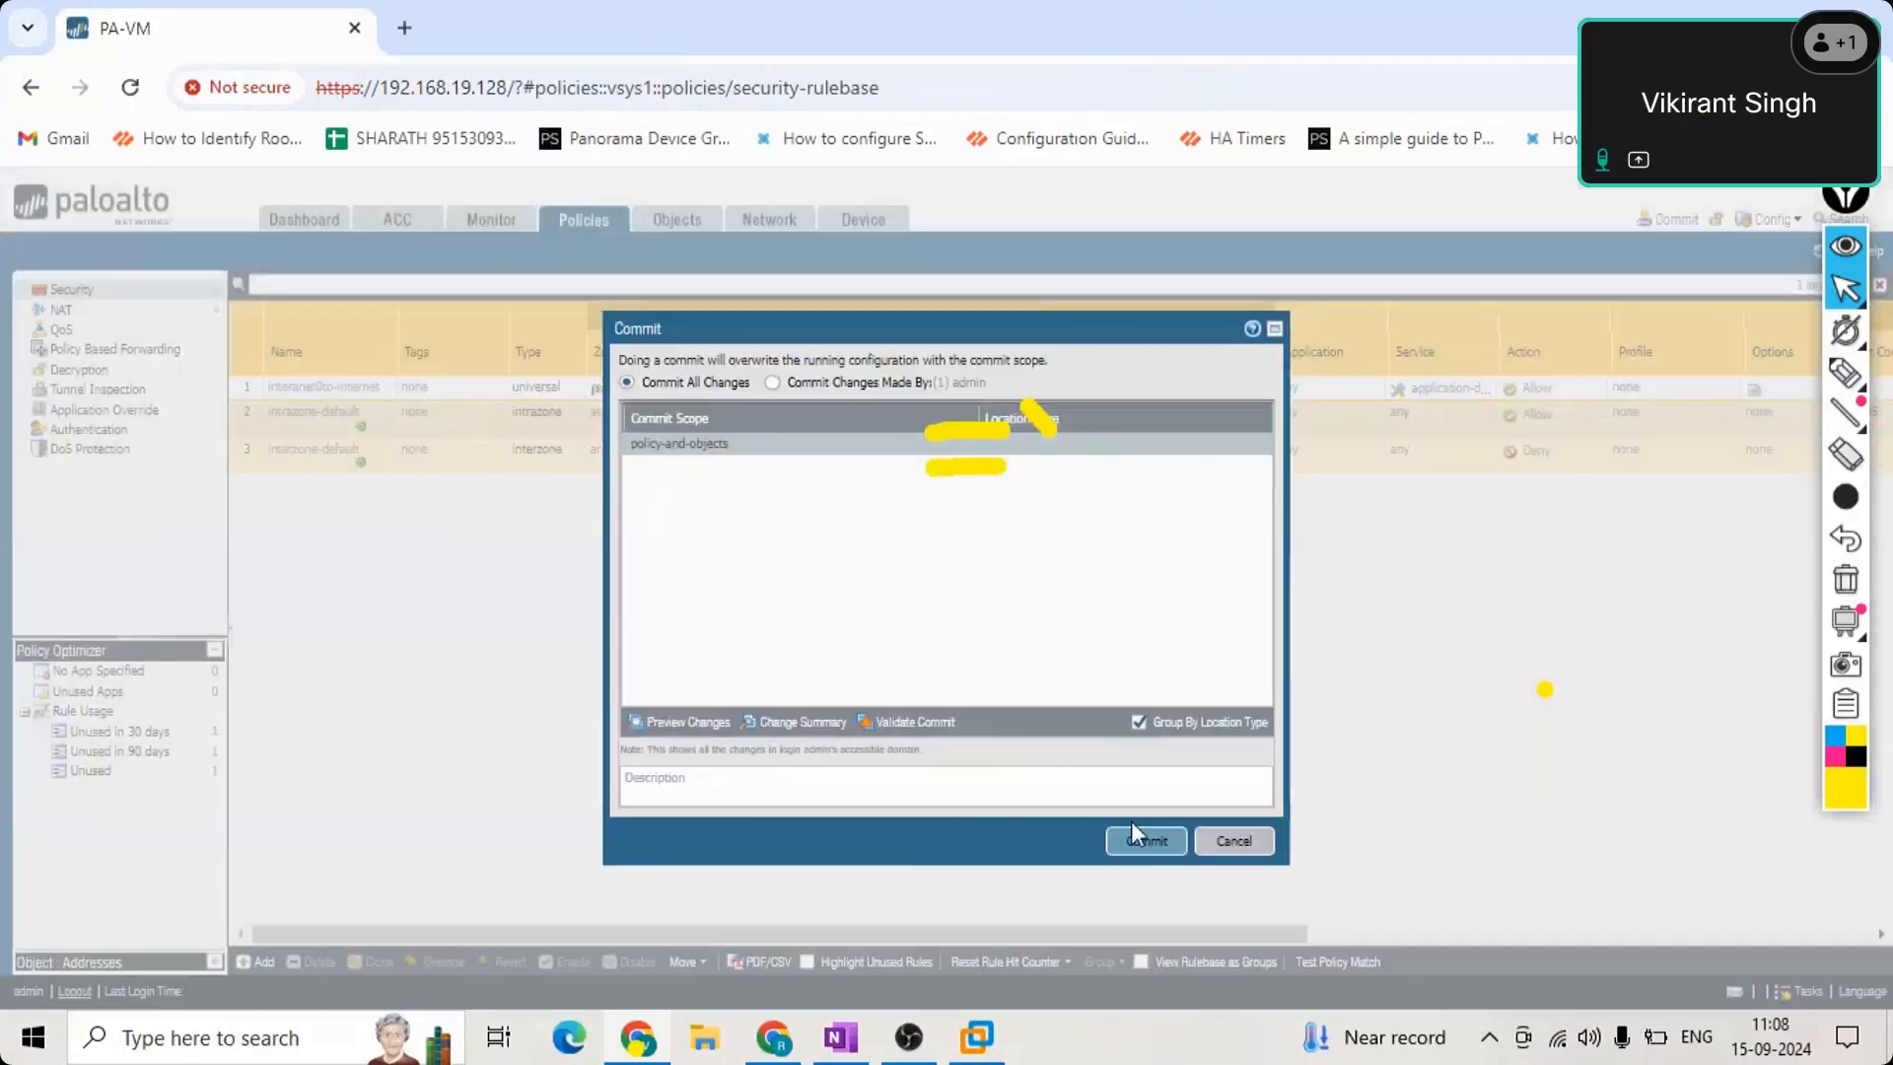
pyautogui.click(687, 722)
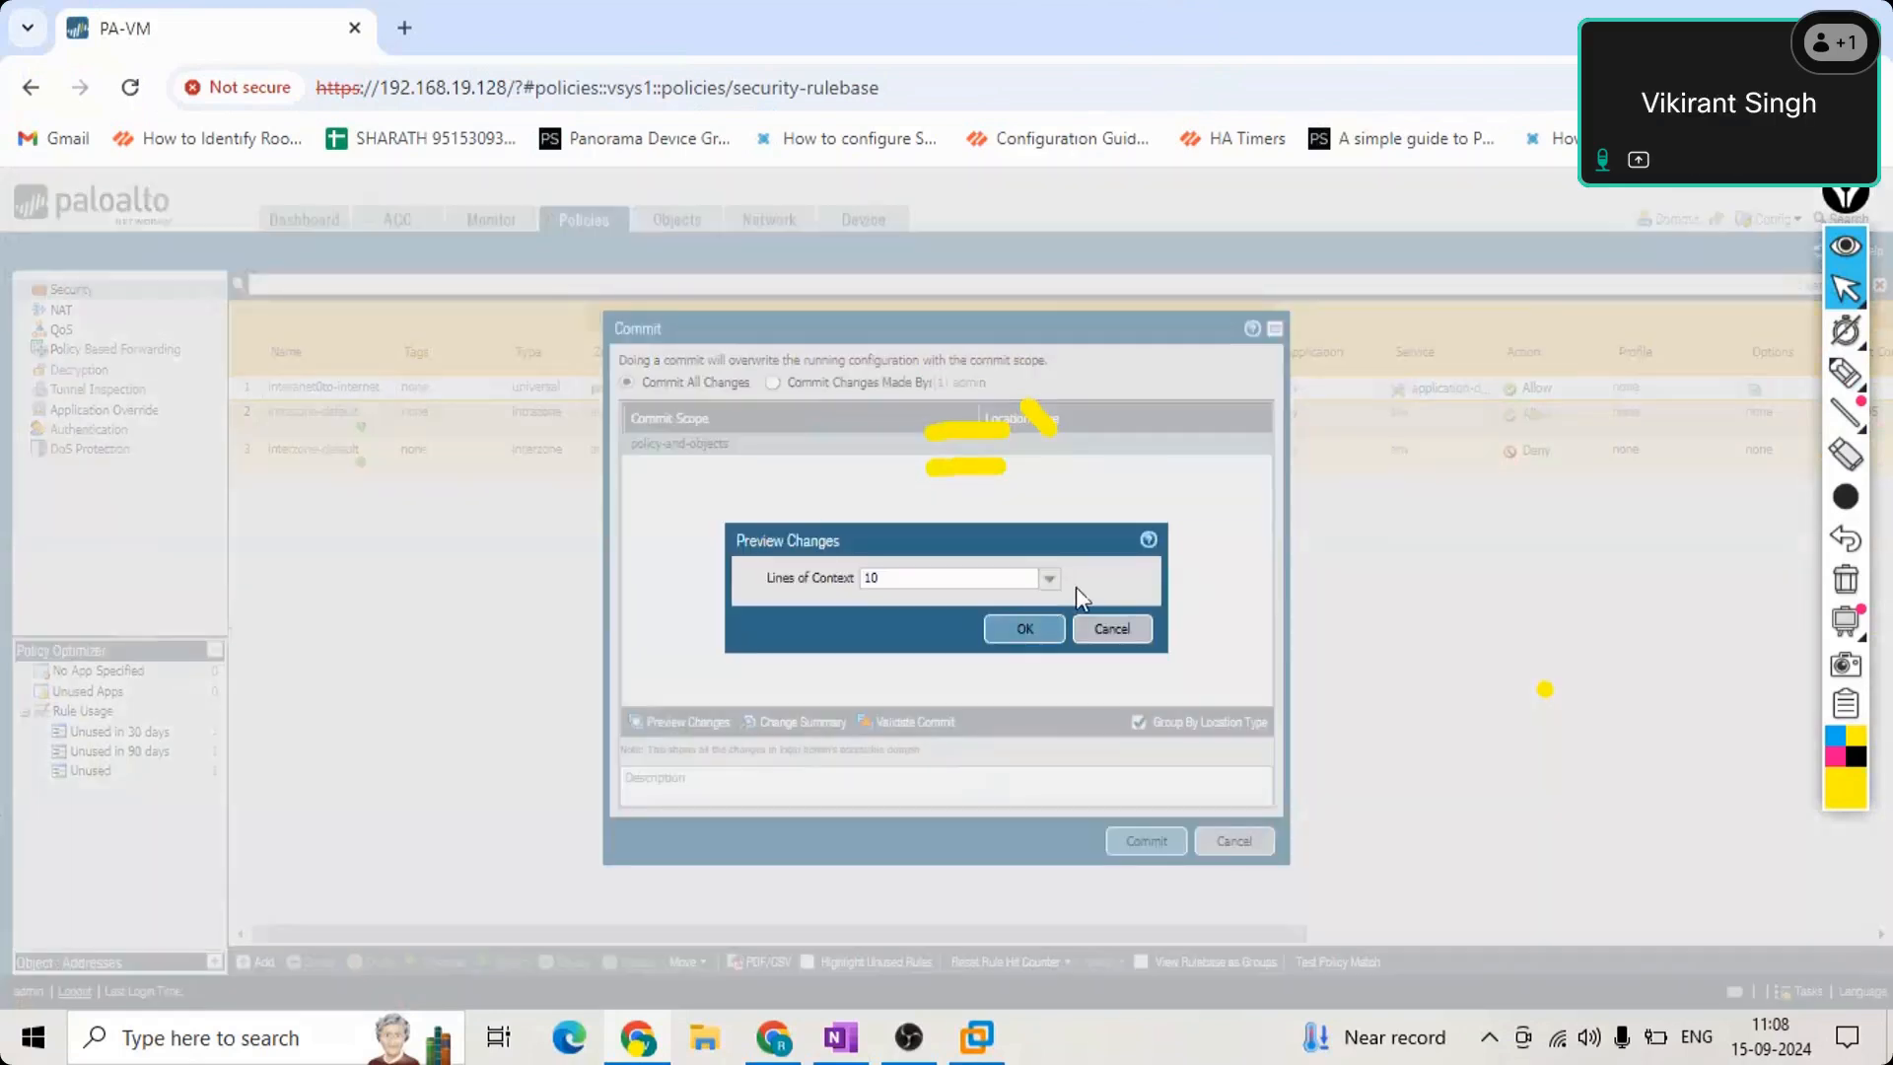
pyautogui.click(1111, 629)
pyautogui.click(1233, 838)
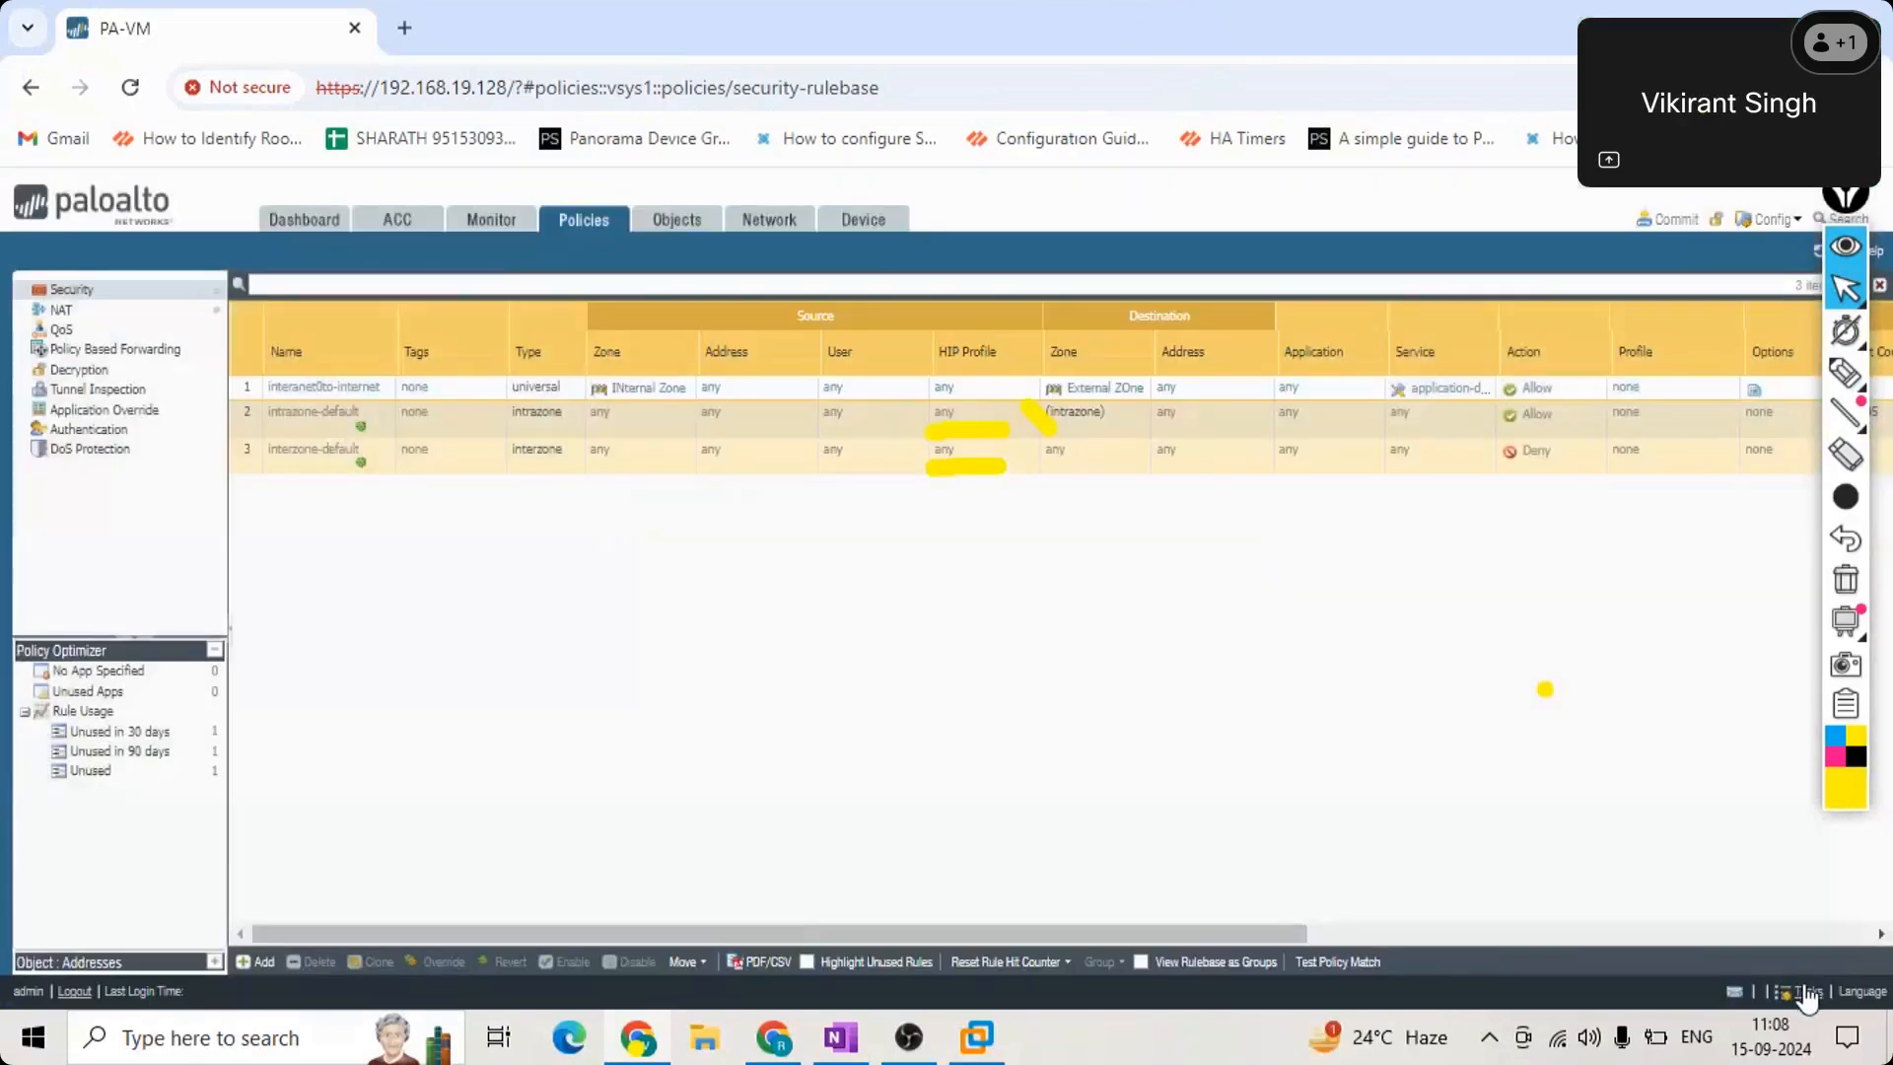
# Inspect the Auto Commit job status and the task filter options in the Task Manager, and close it.
pyautogui.click(1803, 989)
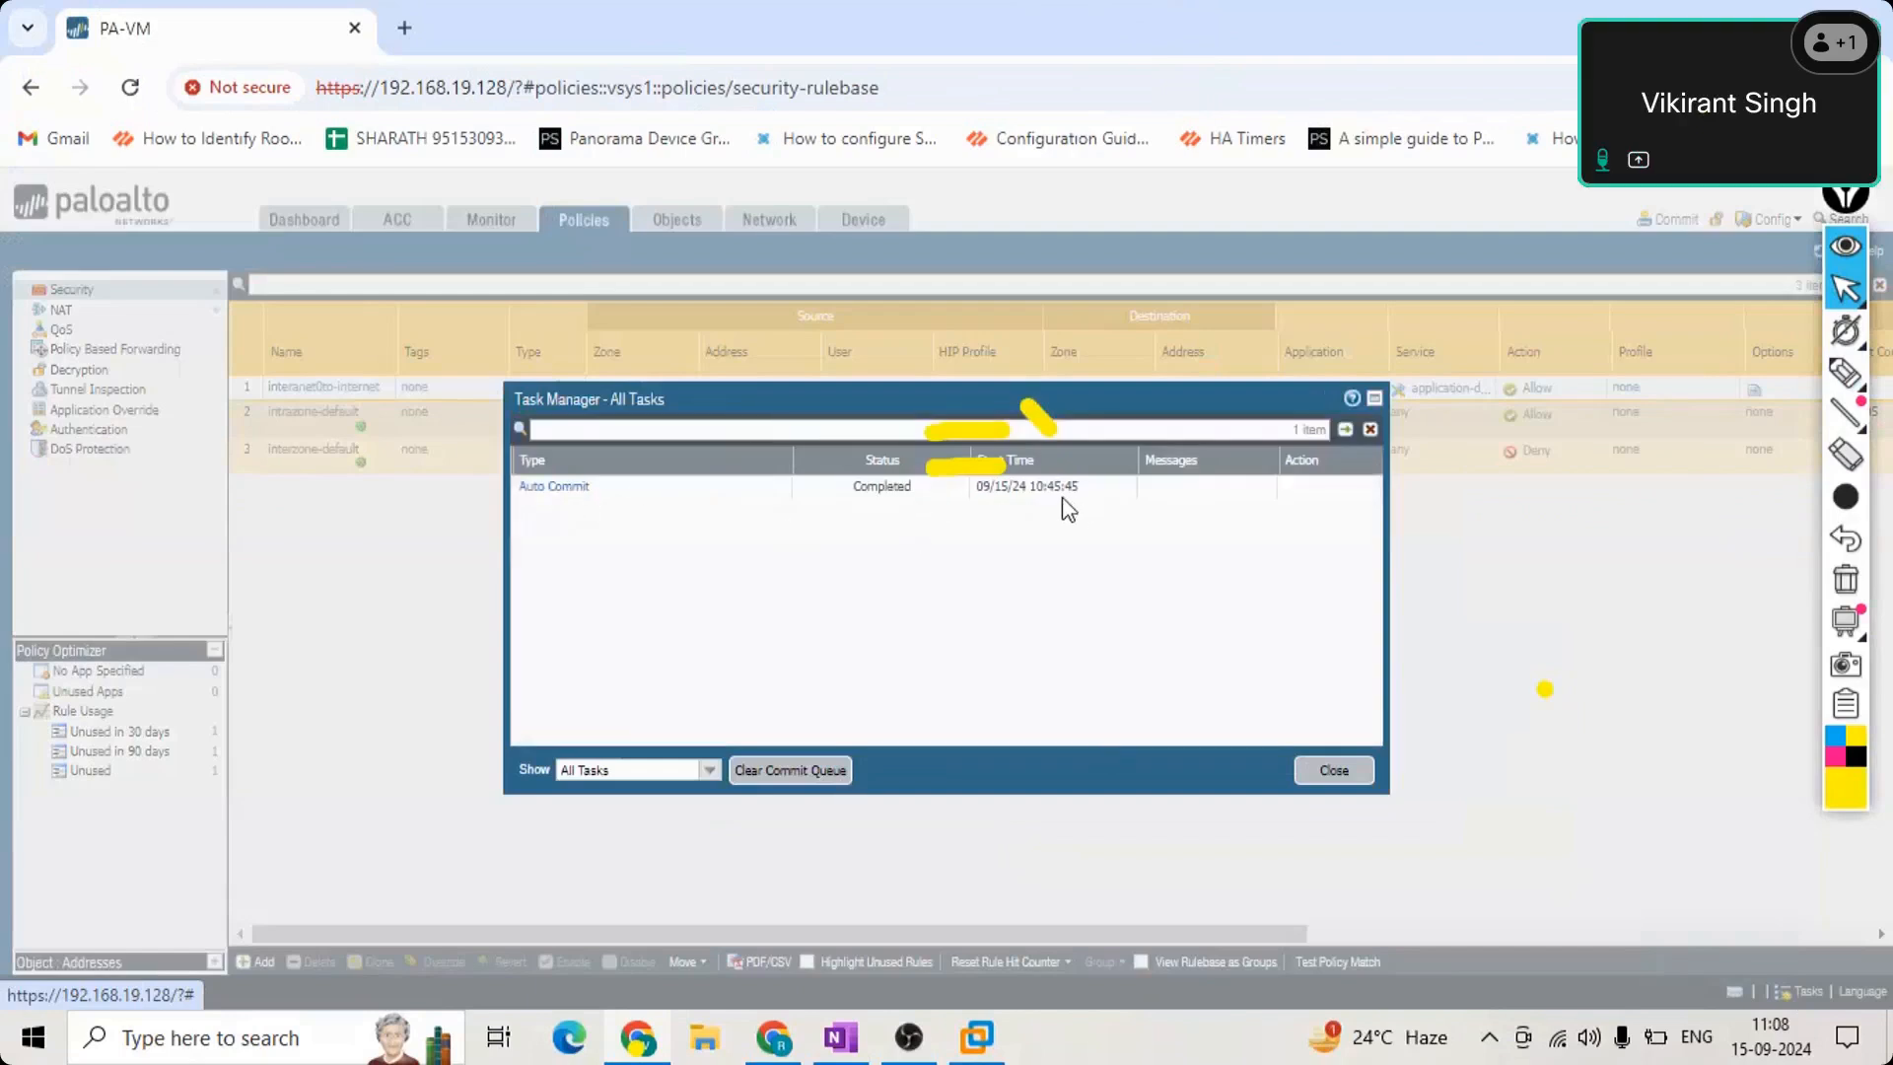
pyautogui.click(976, 491)
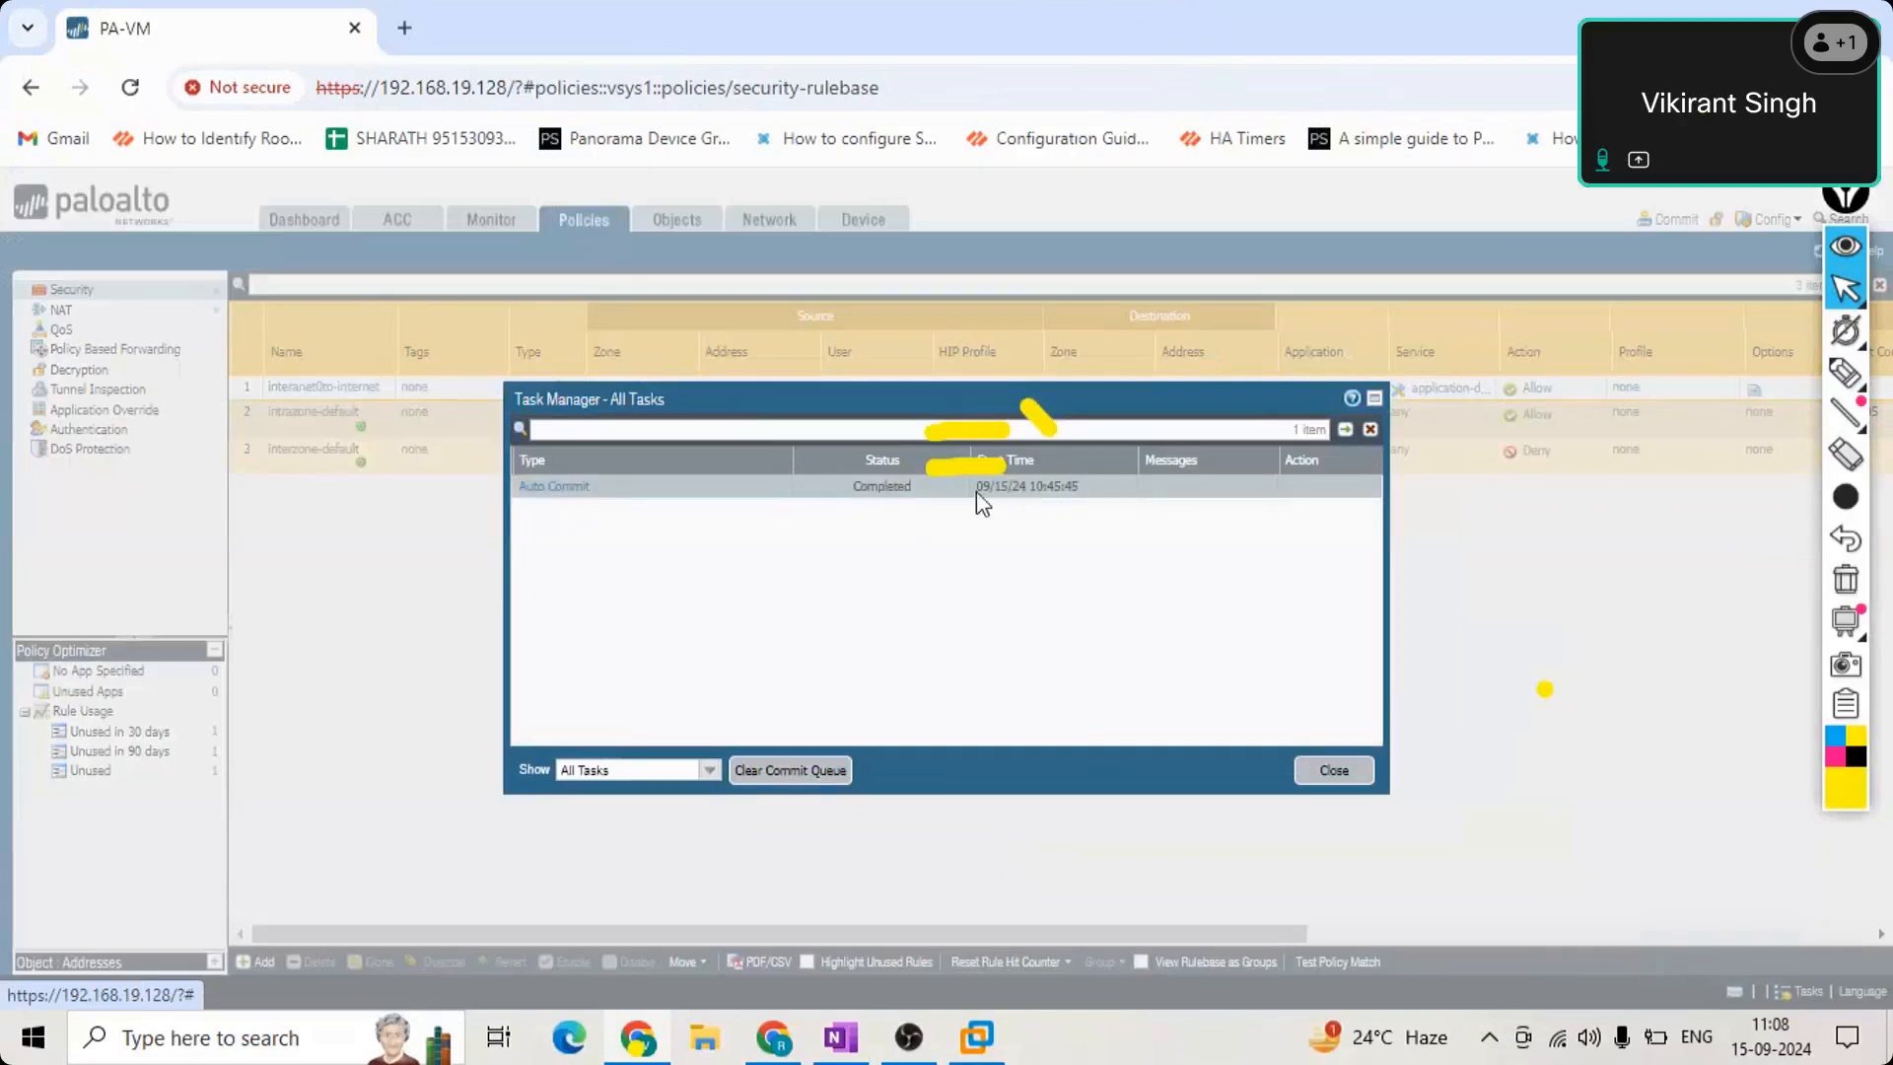
pyautogui.click(560, 488)
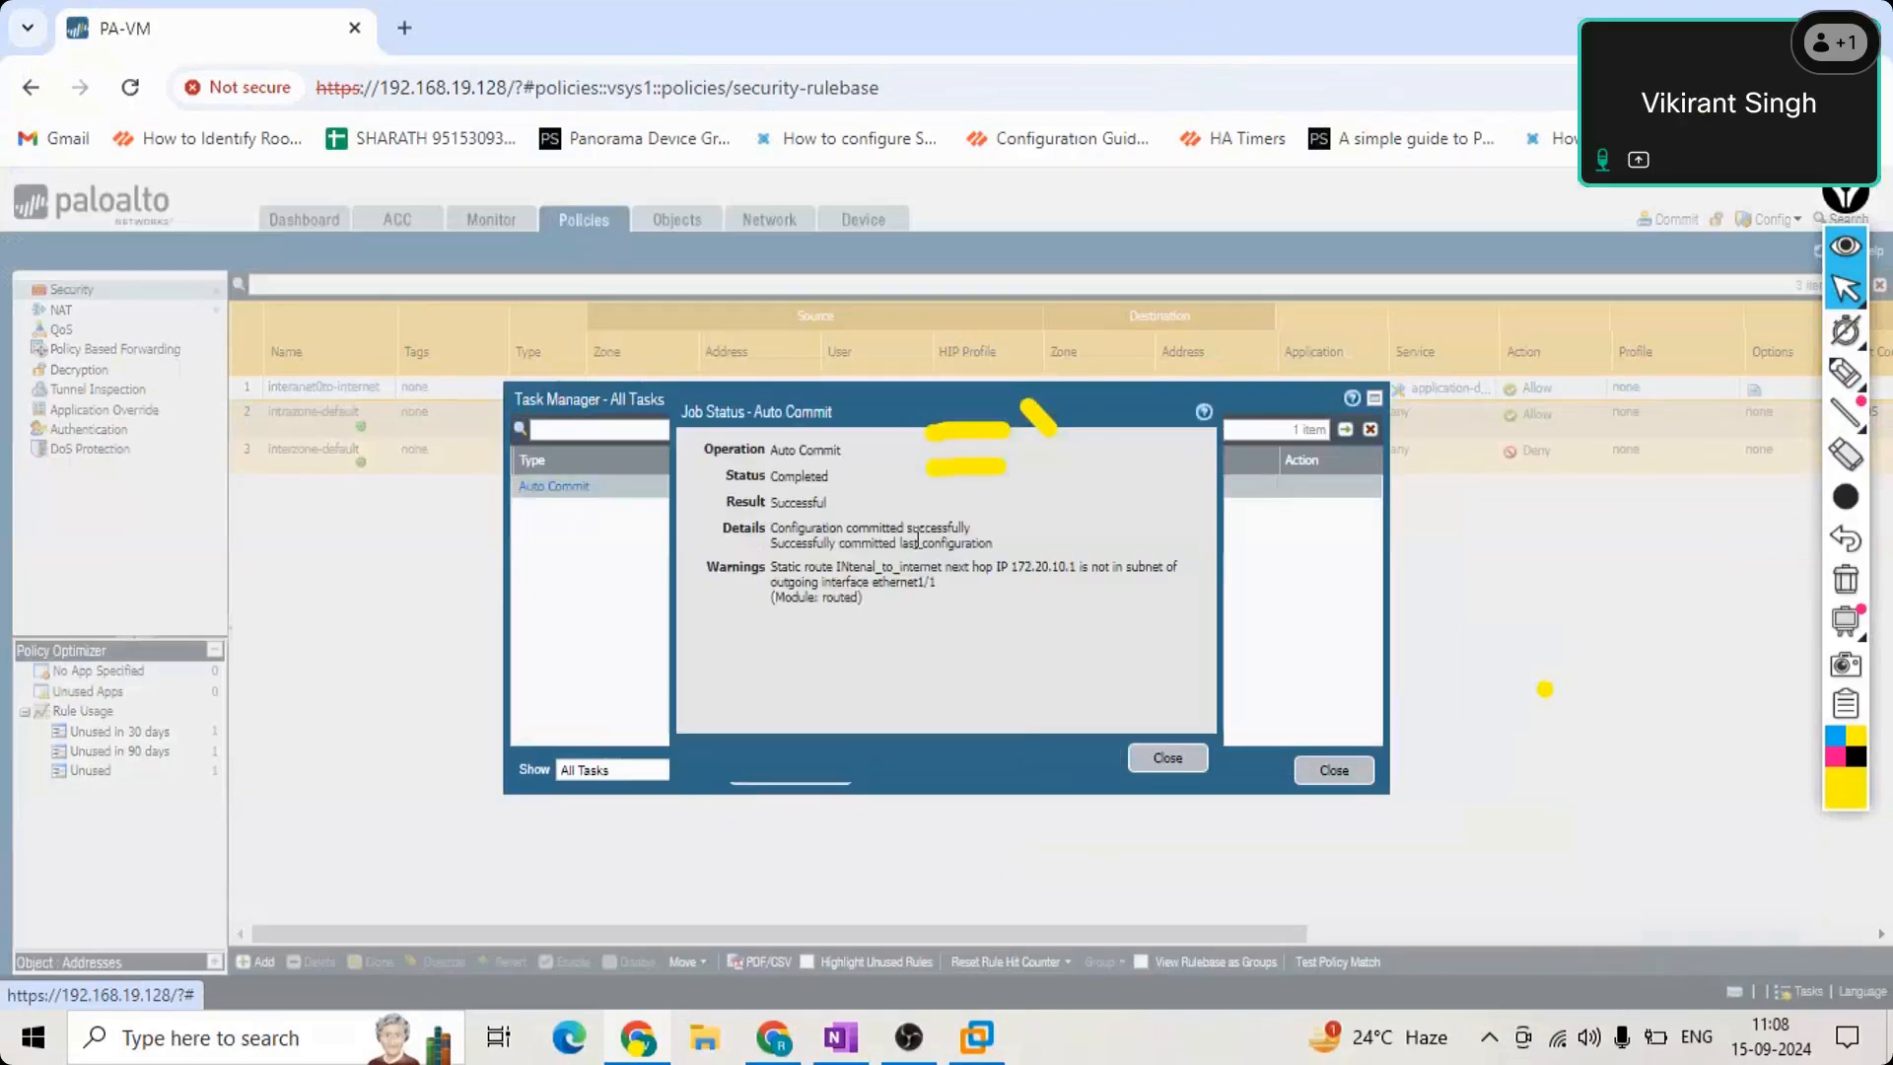
pyautogui.click(1167, 759)
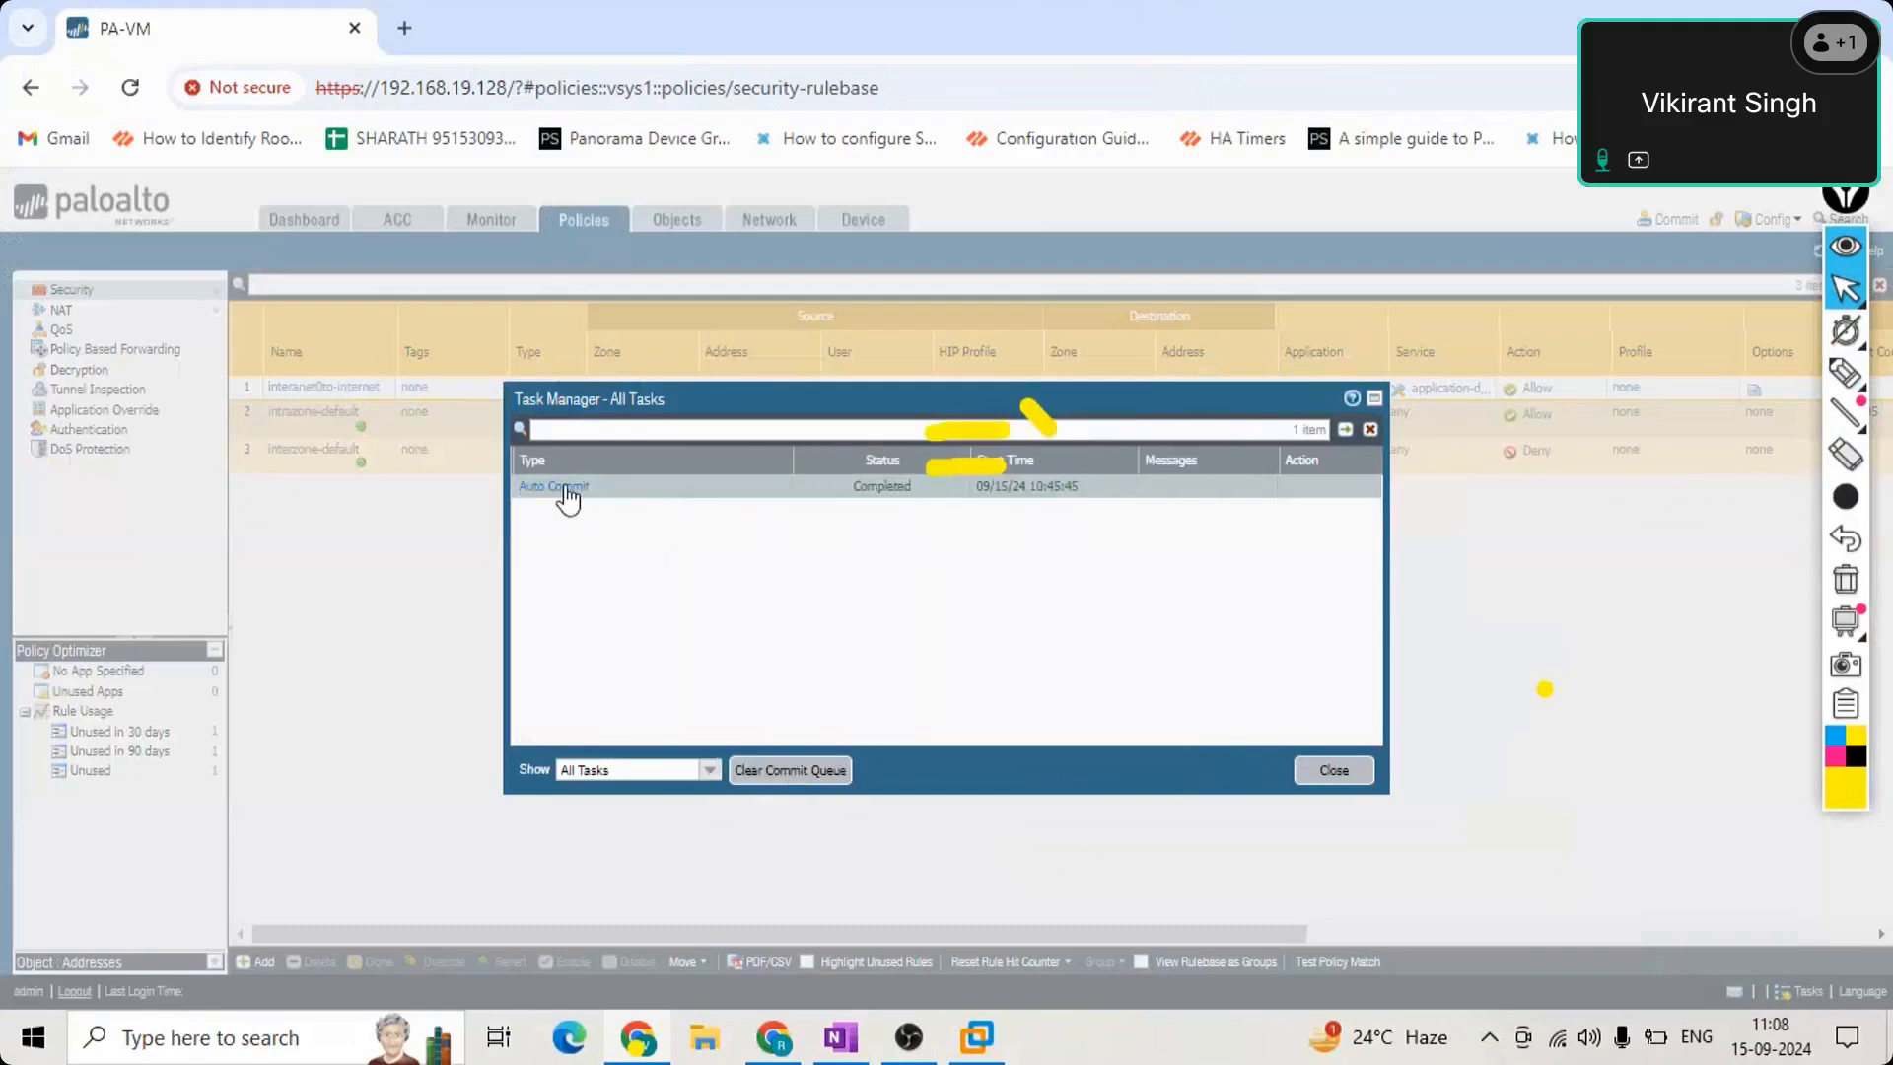
pyautogui.click(560, 489)
pyautogui.click(1189, 761)
pyautogui.click(708, 770)
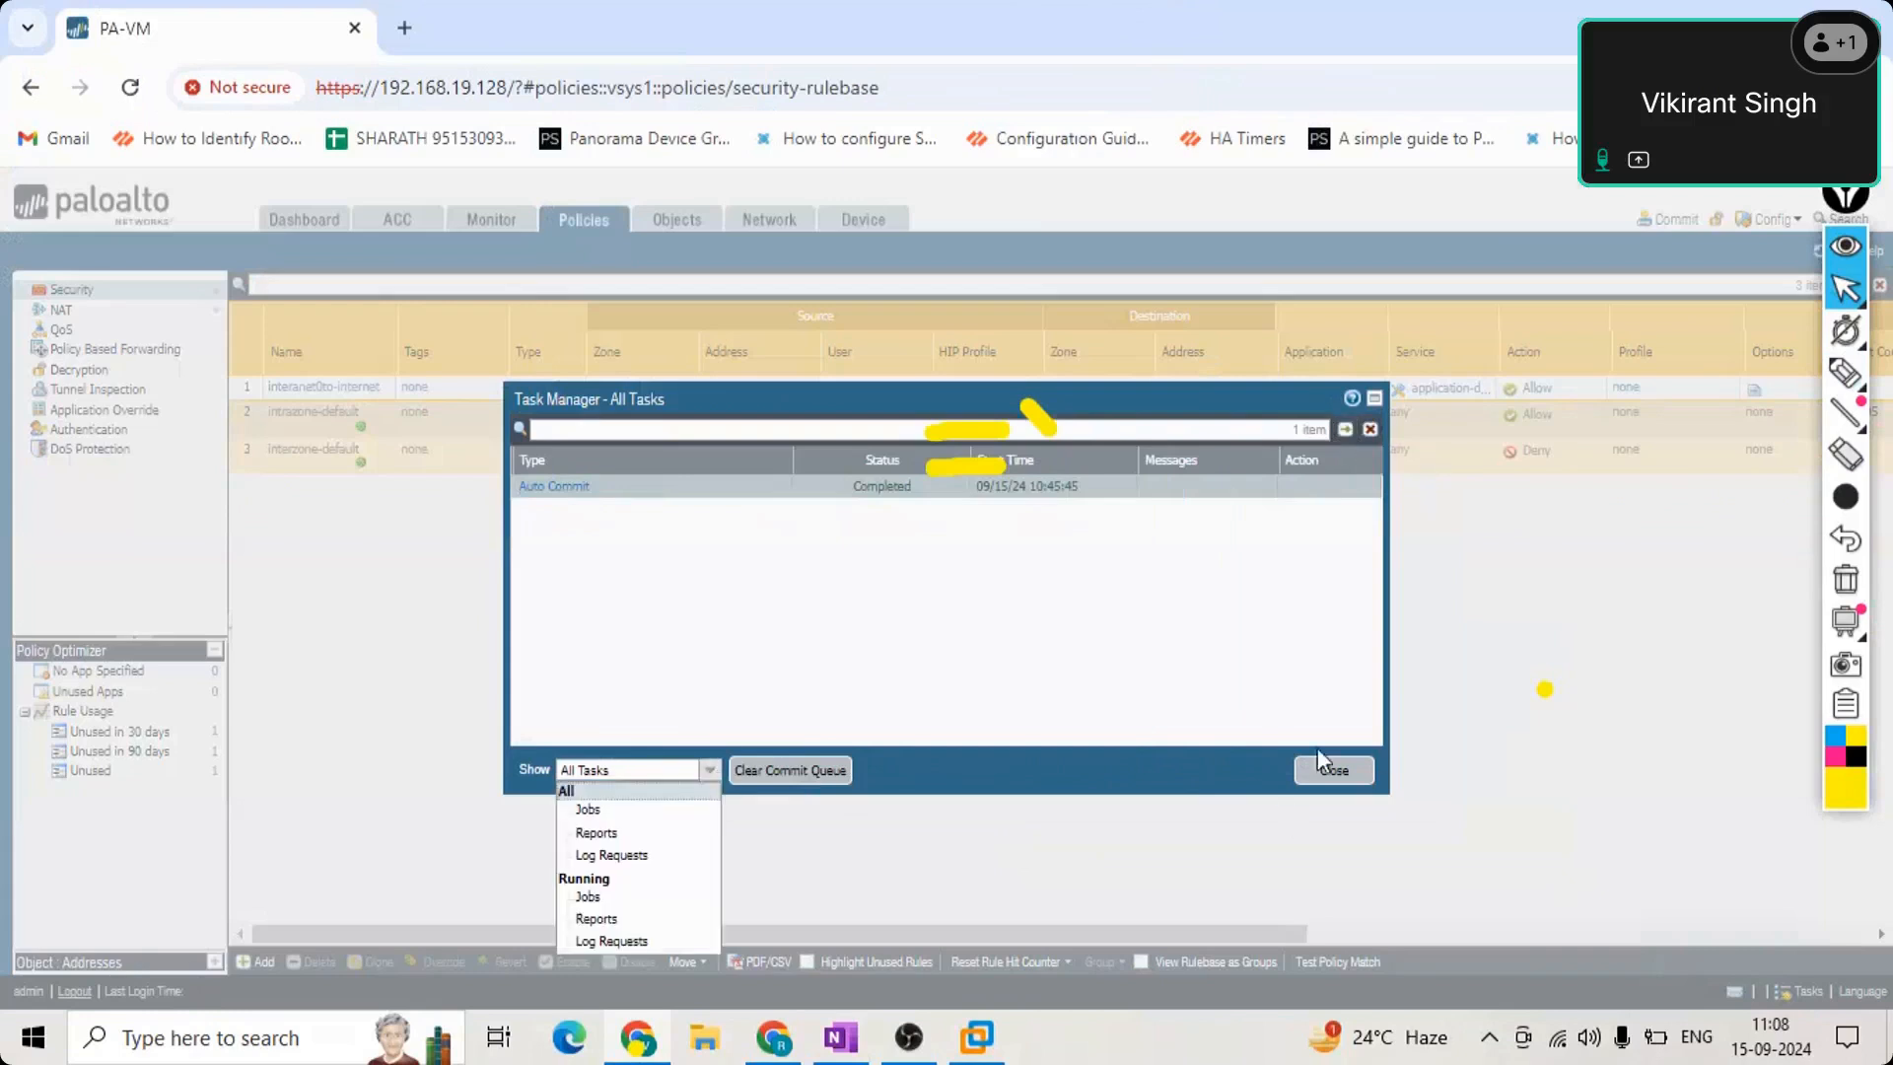
pyautogui.click(1349, 777)
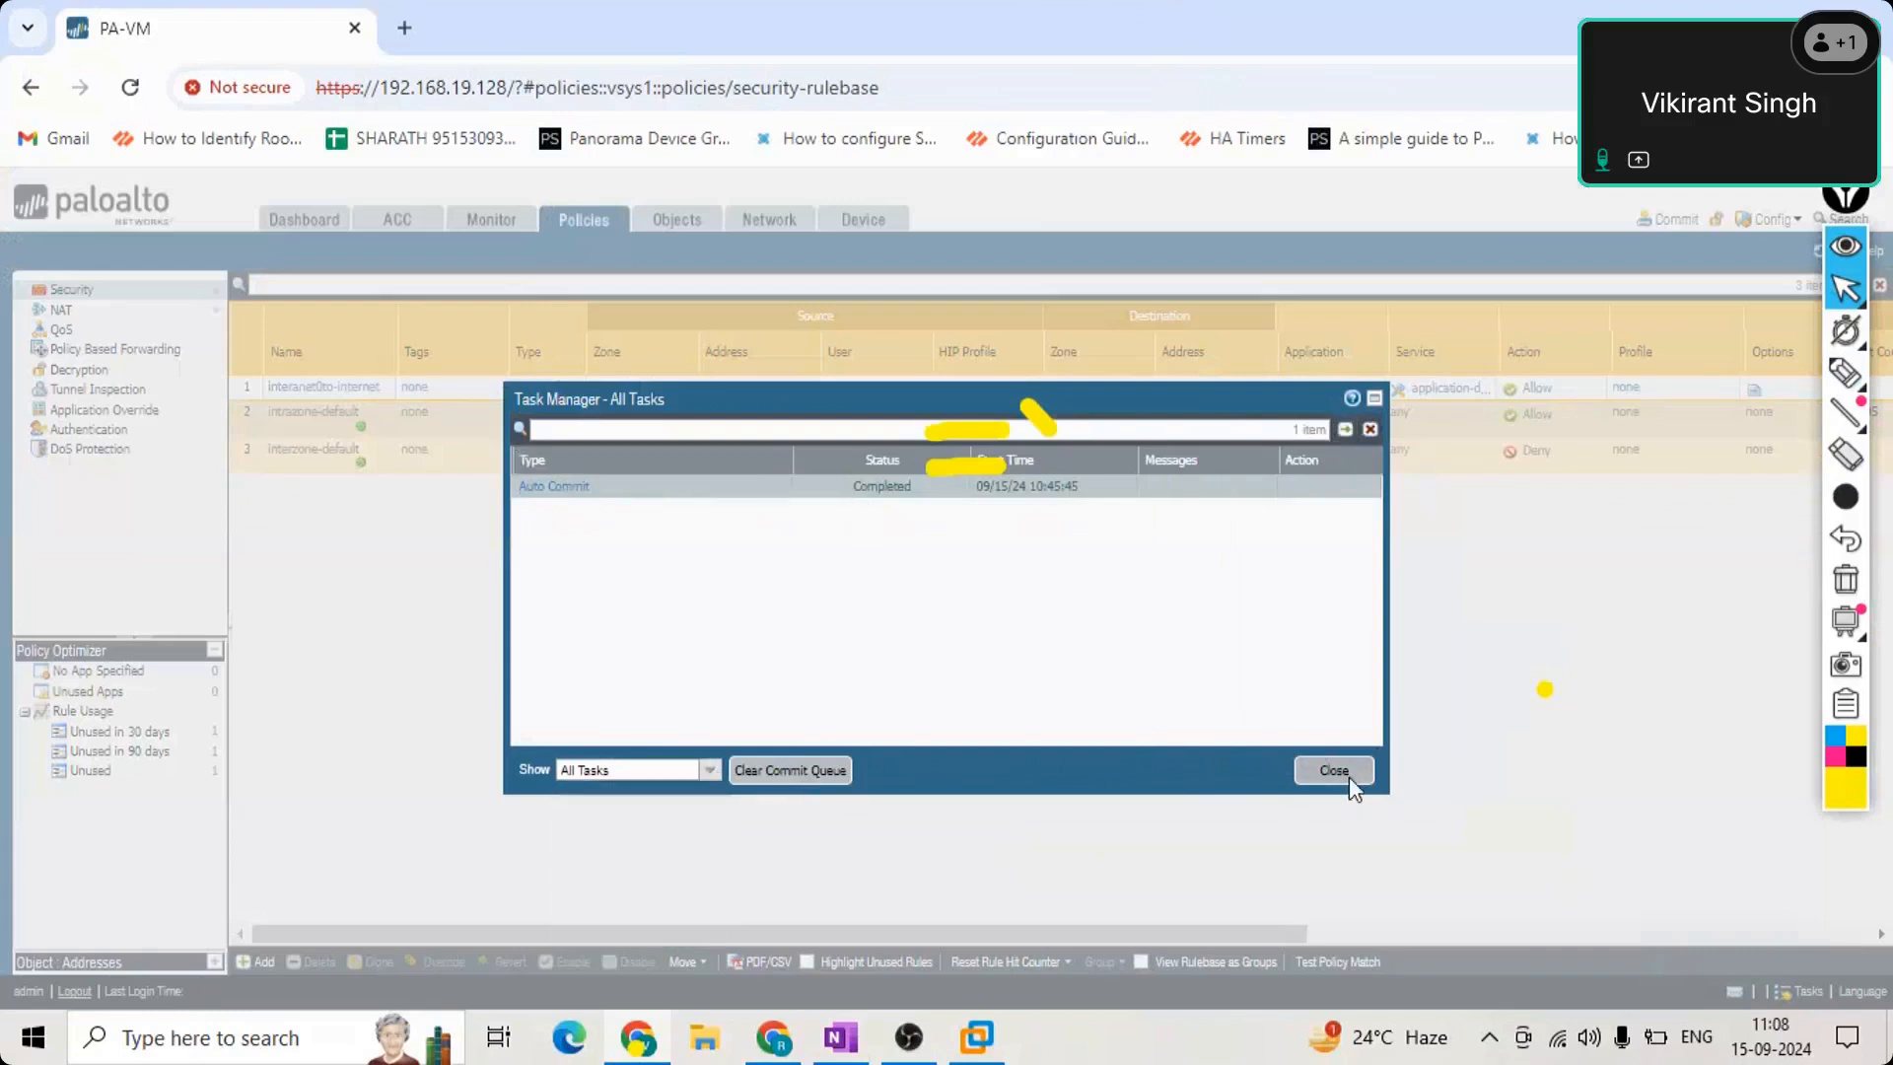
pyautogui.click(1334, 770)
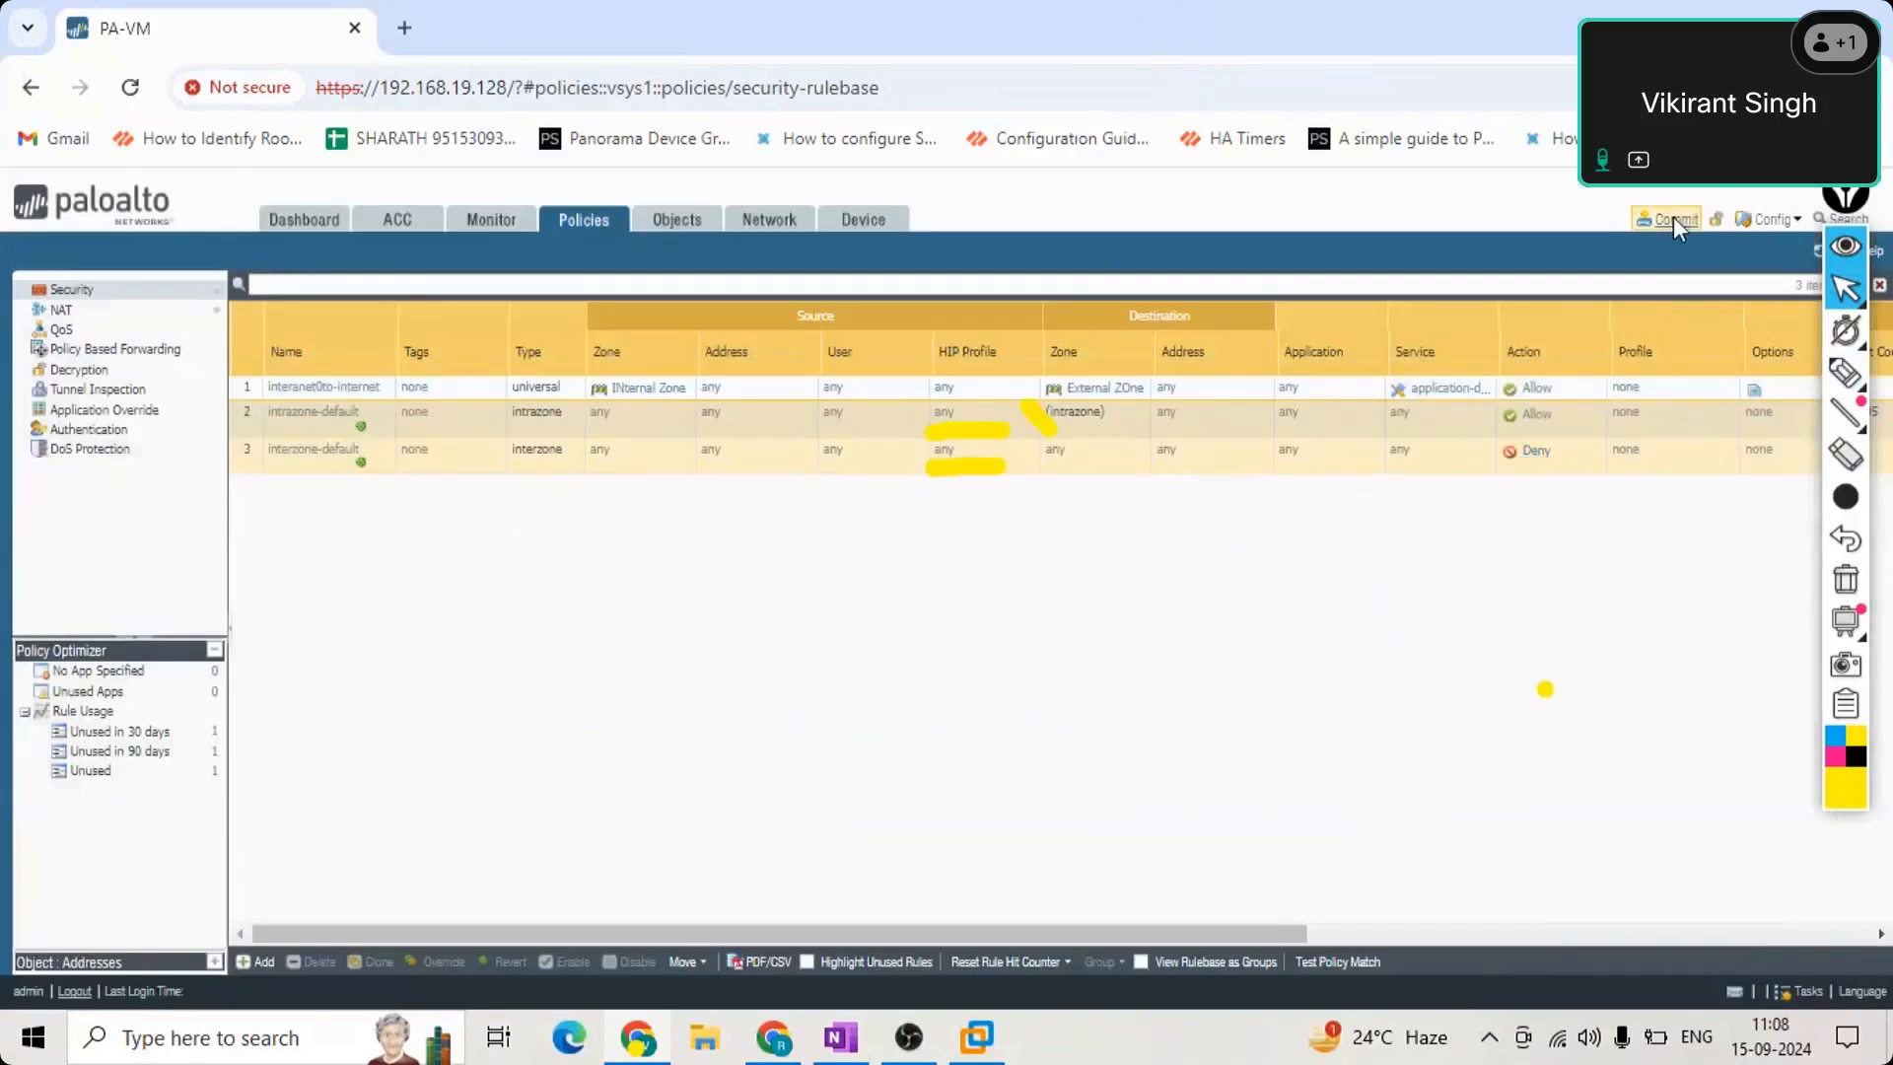
# Start a new commit covering all changes, run Validate Commit, and close the validation status.
pyautogui.click(1672, 217)
pyautogui.click(684, 723)
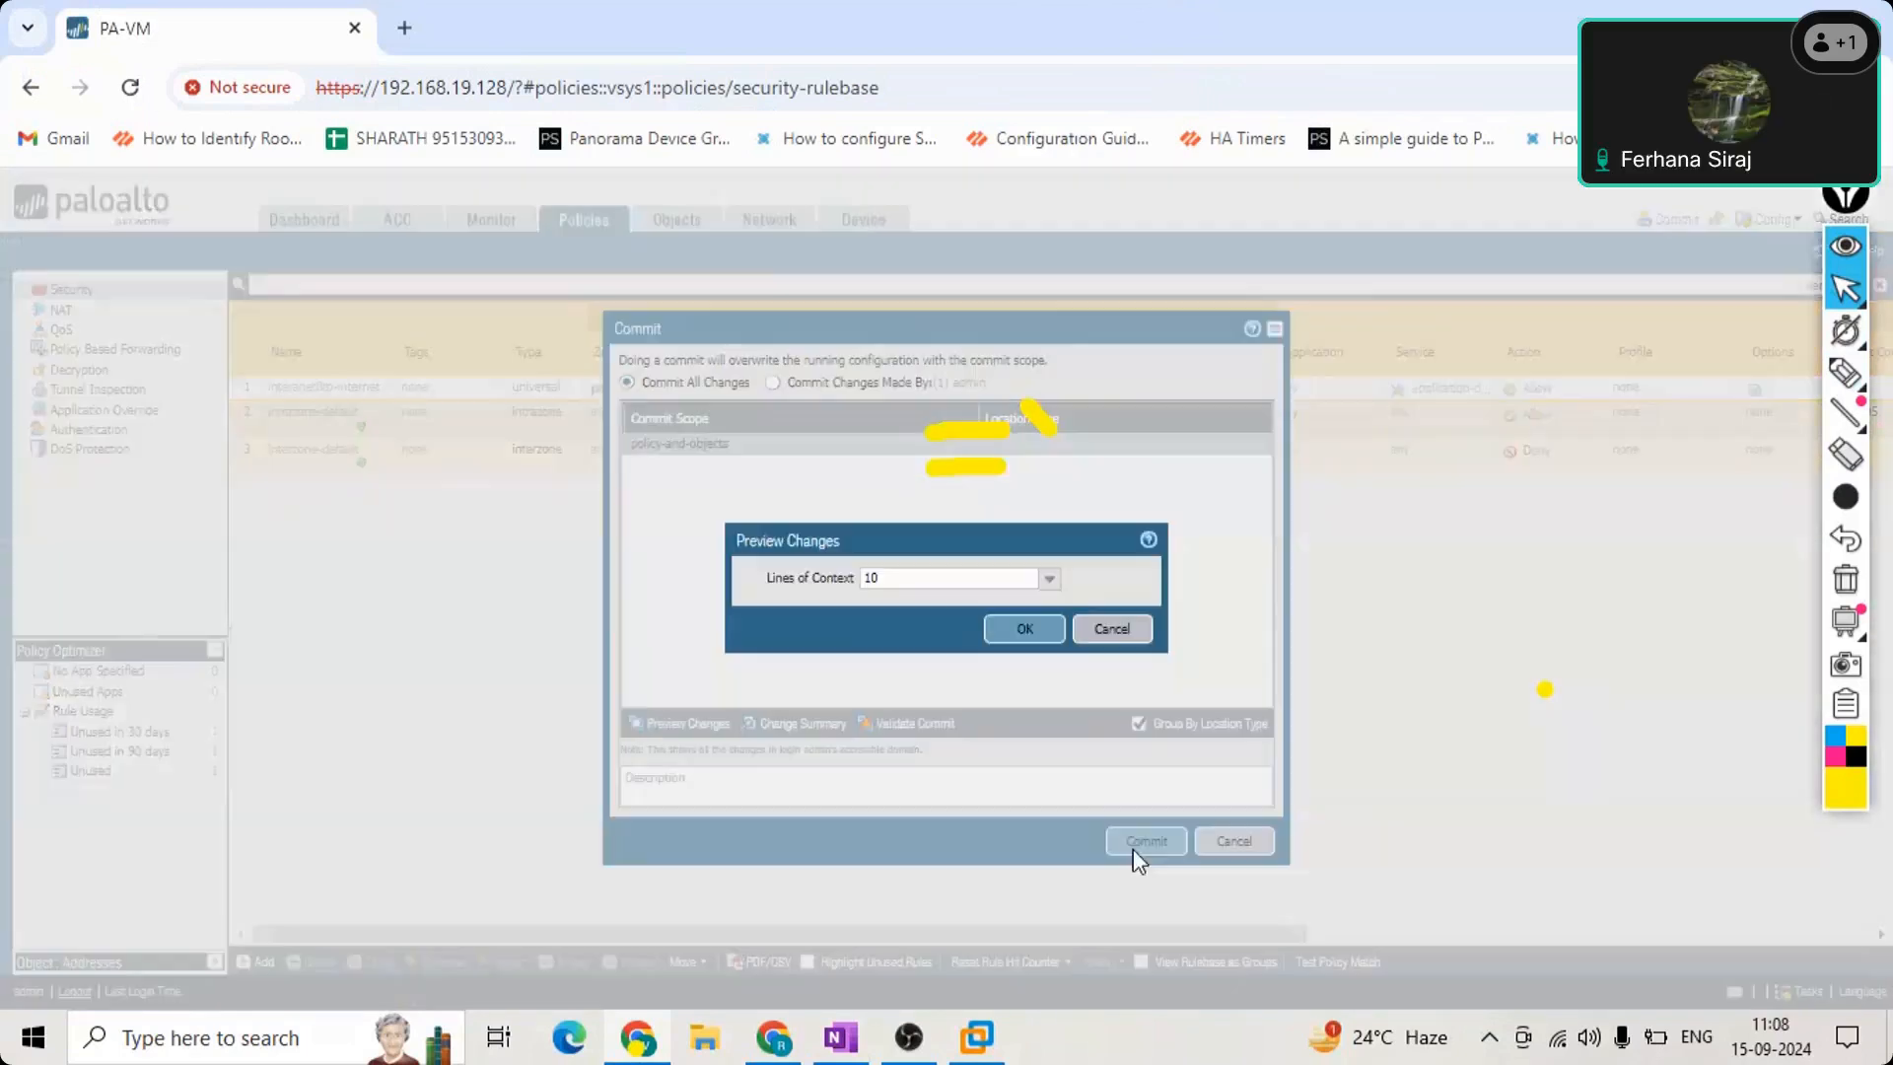
pyautogui.click(1112, 629)
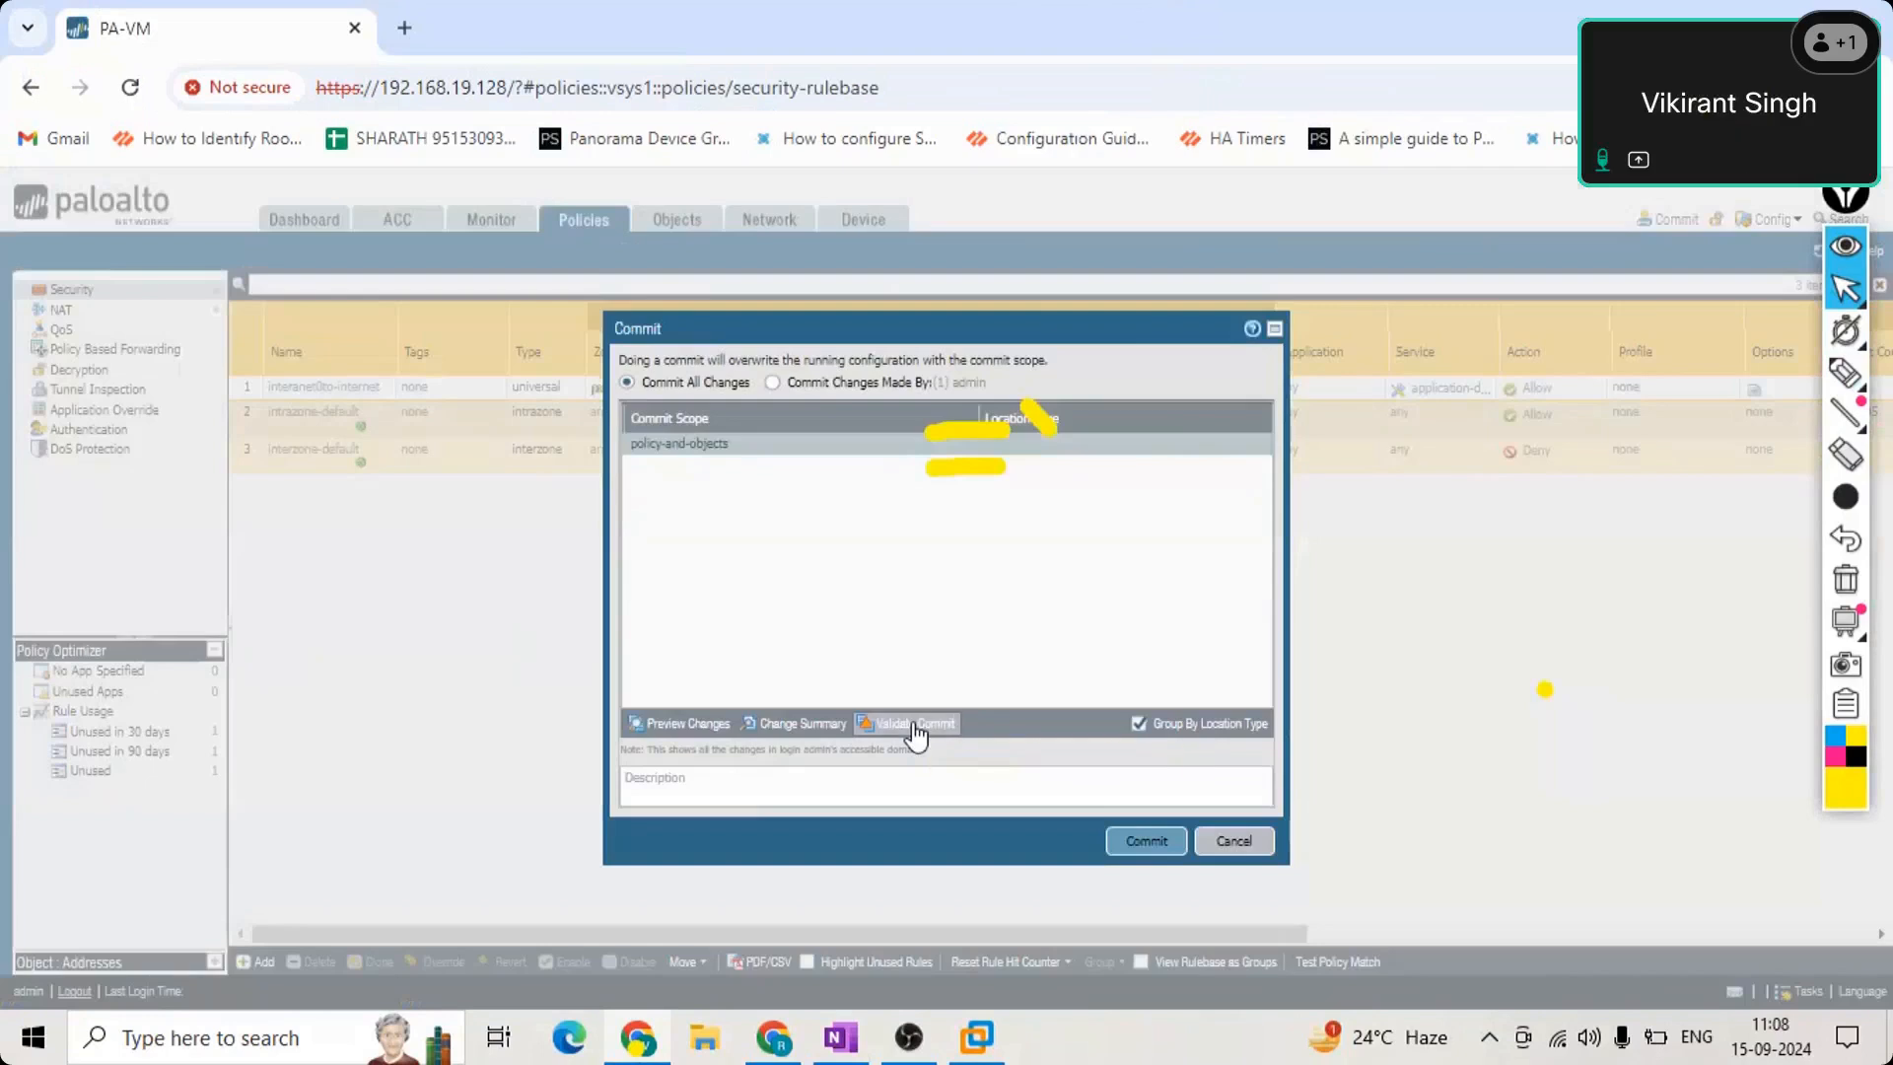
pyautogui.click(913, 726)
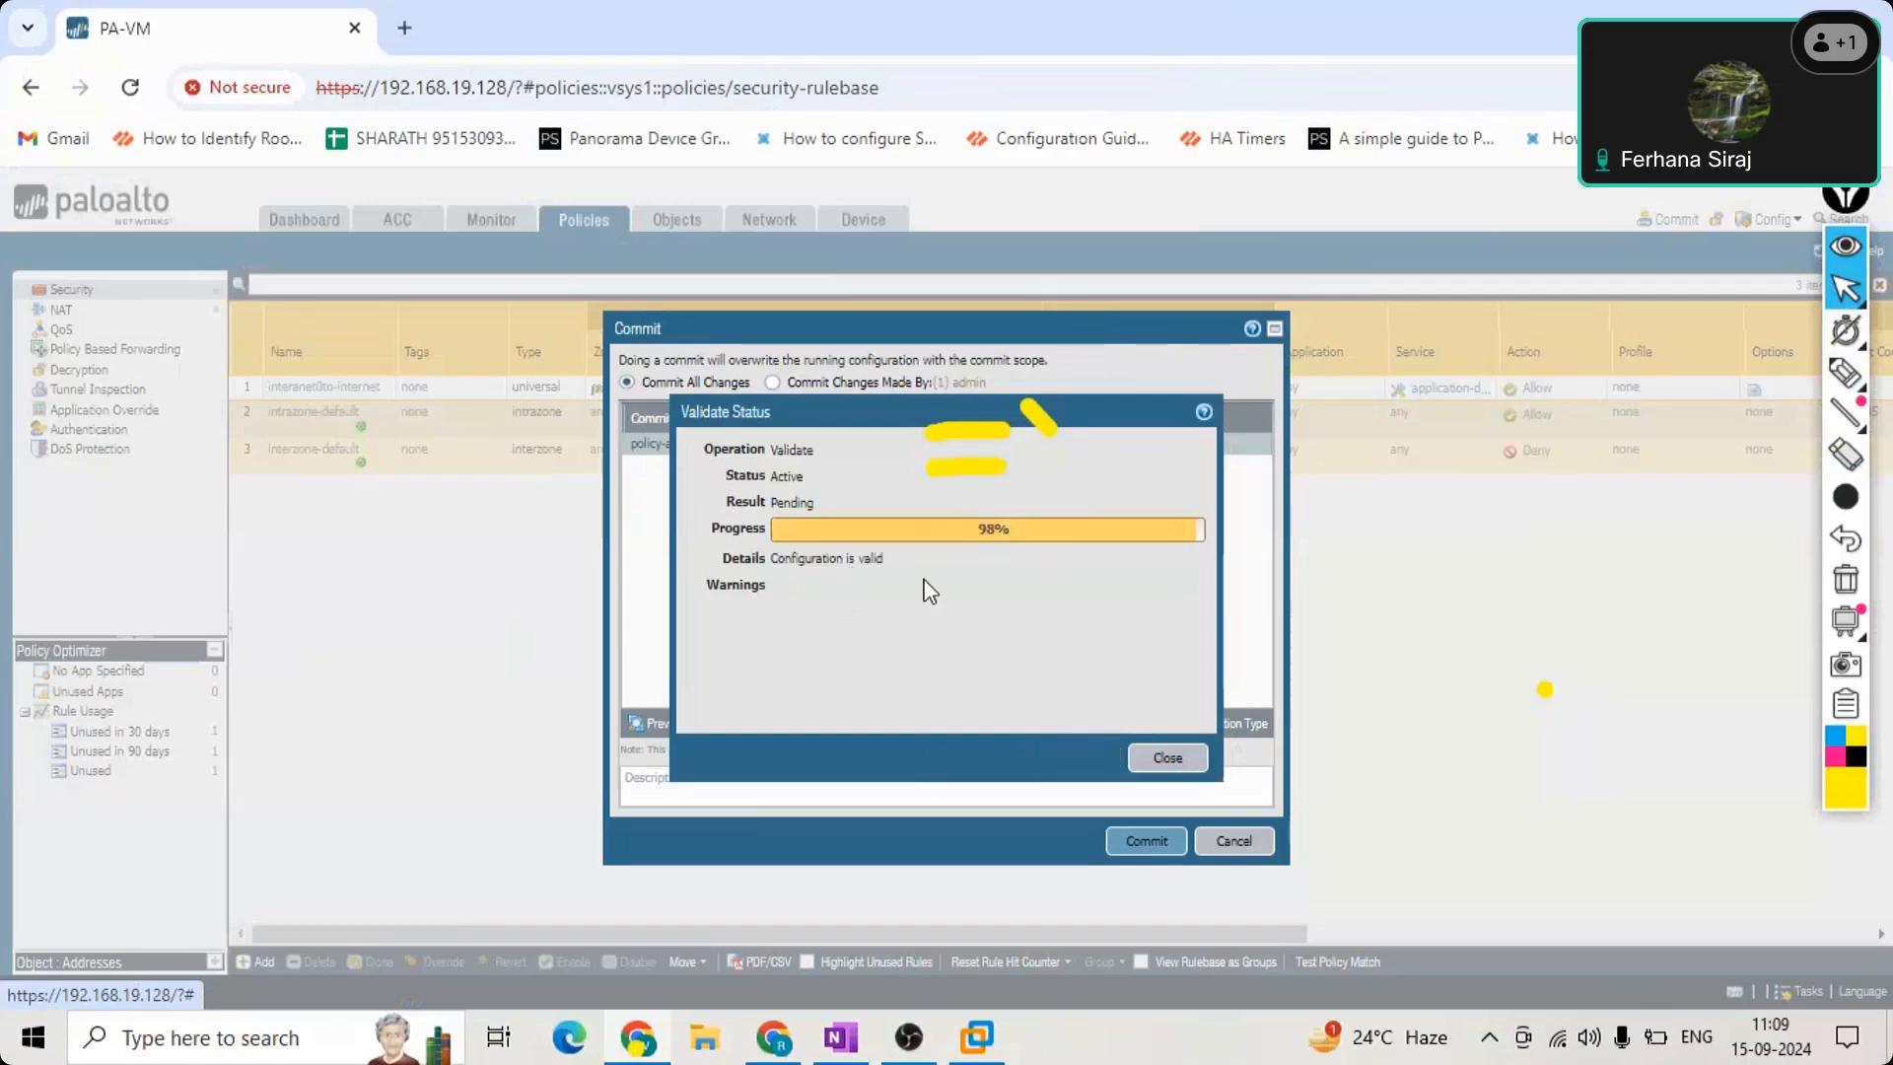
pyautogui.click(1161, 760)
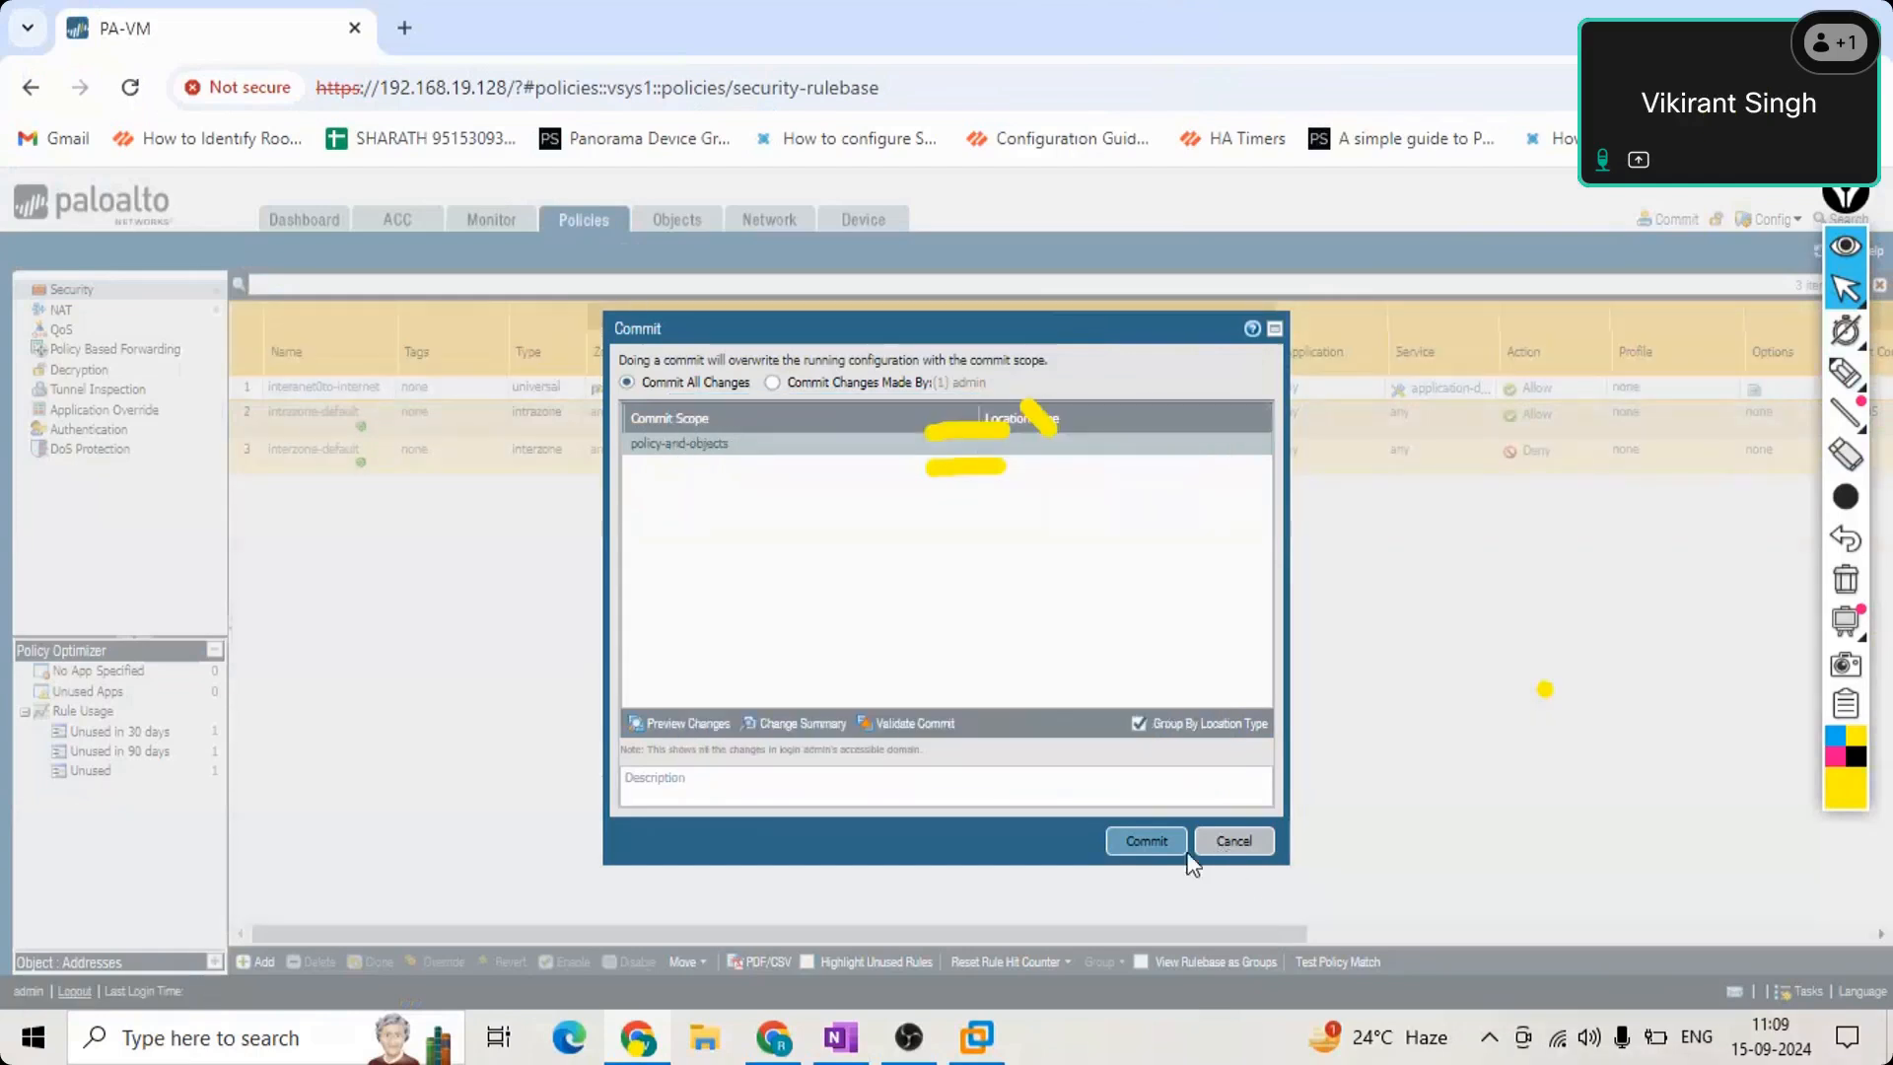
# Commit all changes and erase the yellow annotation strokes over the commit status.
pyautogui.click(1144, 841)
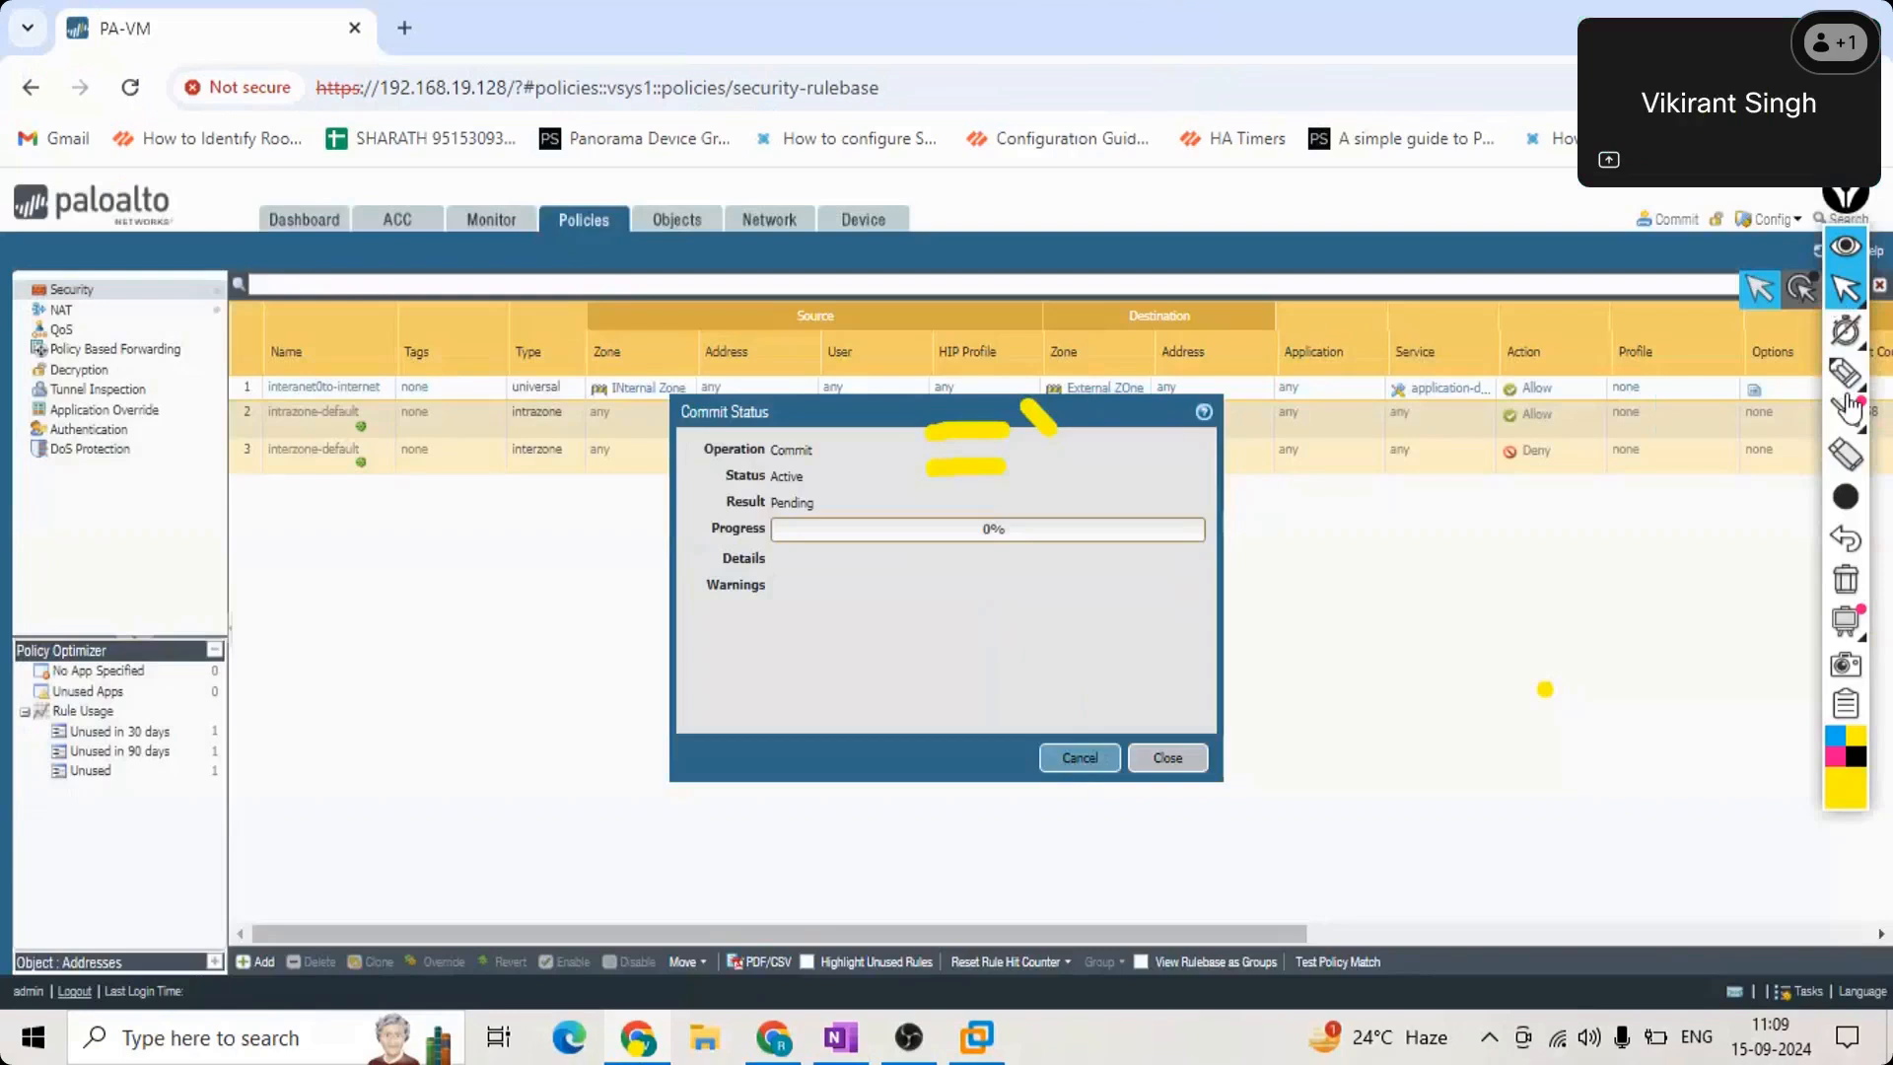
pyautogui.click(1846, 459)
pyautogui.moveTo(959, 459); pyautogui.dragTo(1040, 414)
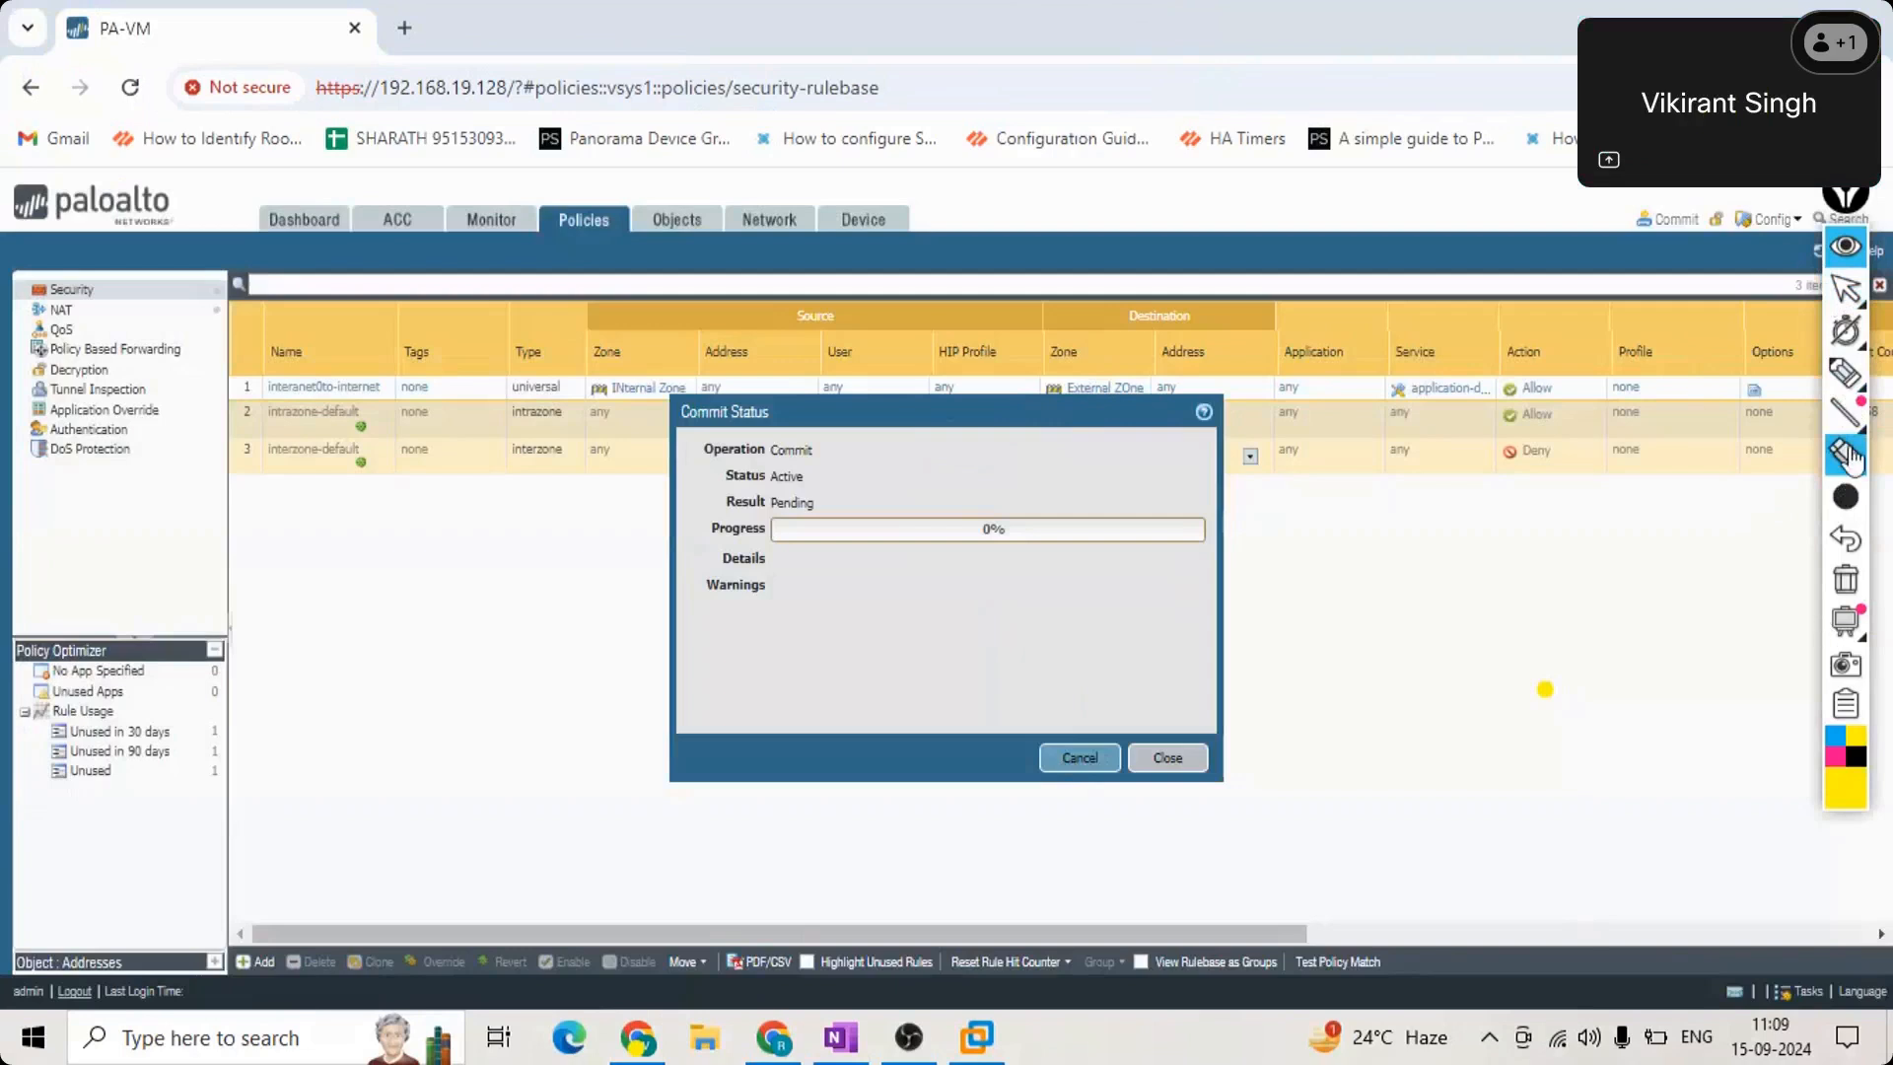
# Close the commit status, and inspect the details of the Commit and Validate jobs in the Task Manager.
pyautogui.click(1848, 292)
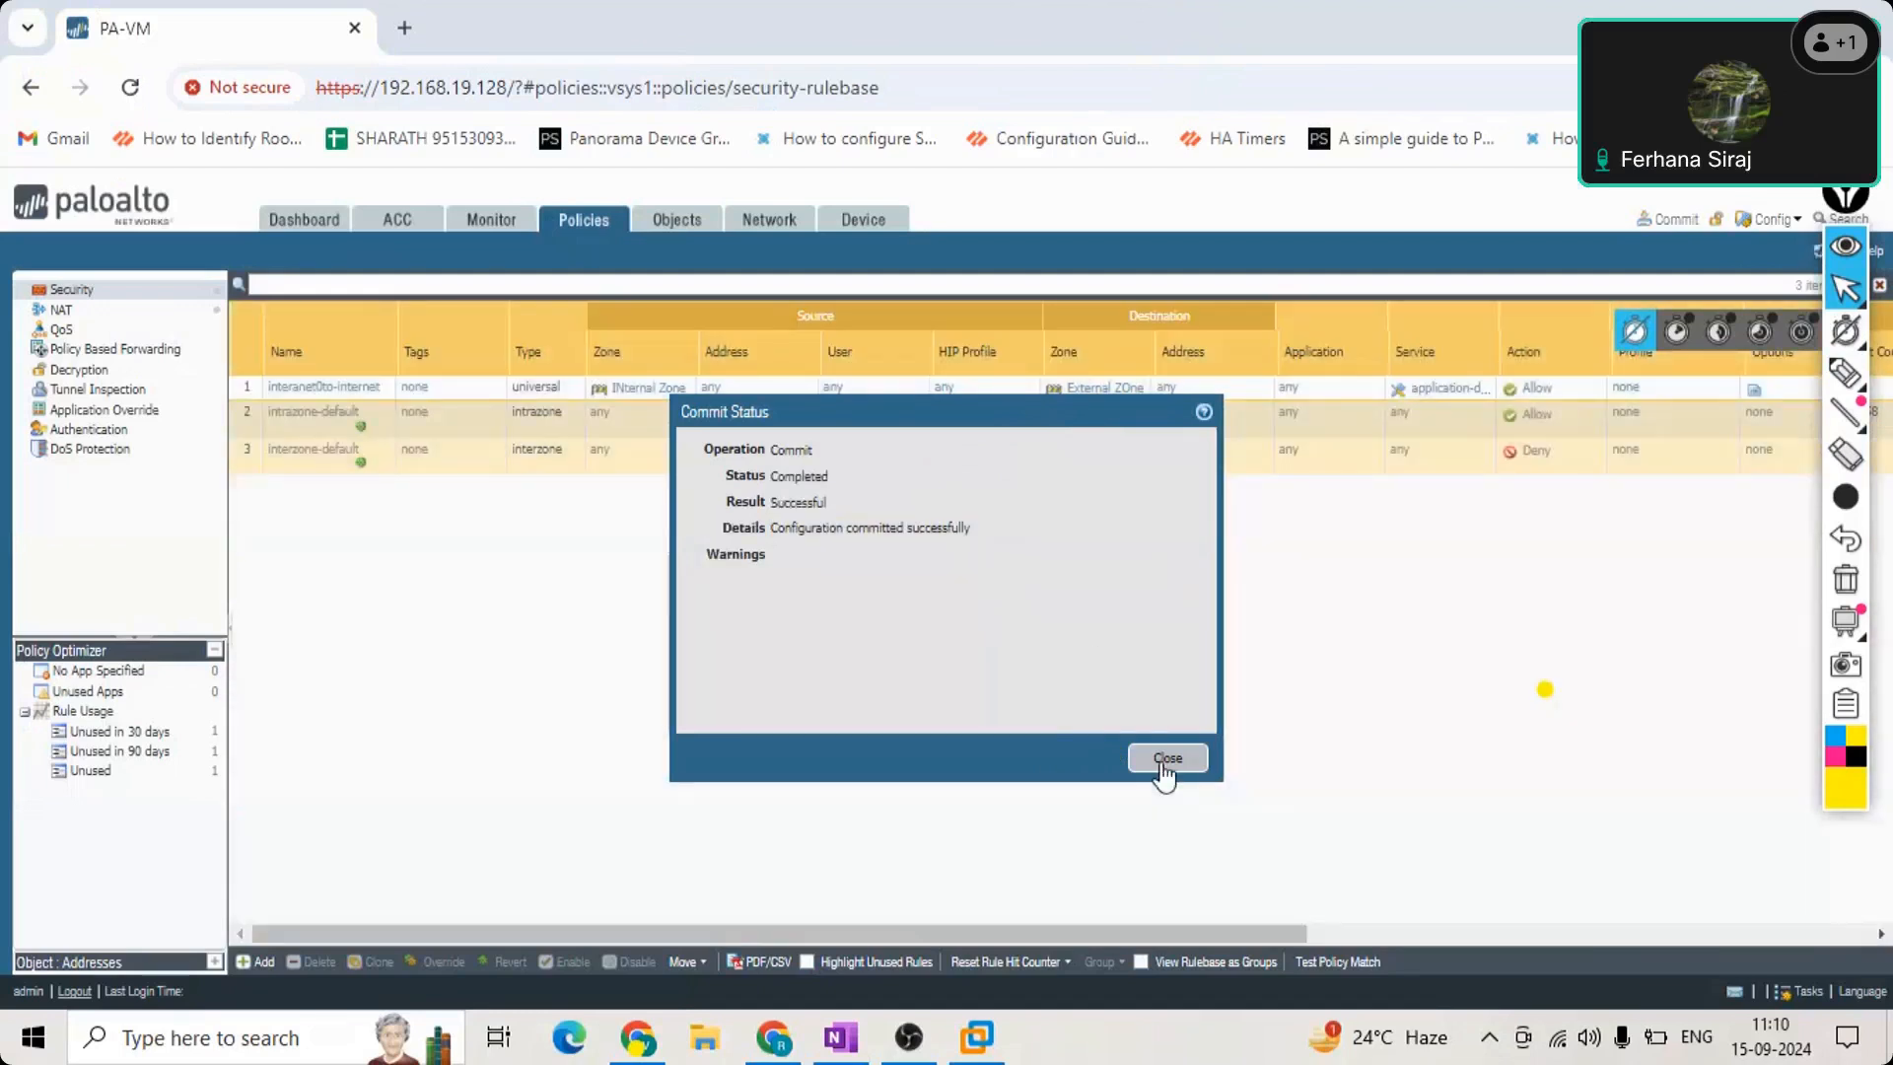
pyautogui.click(1164, 760)
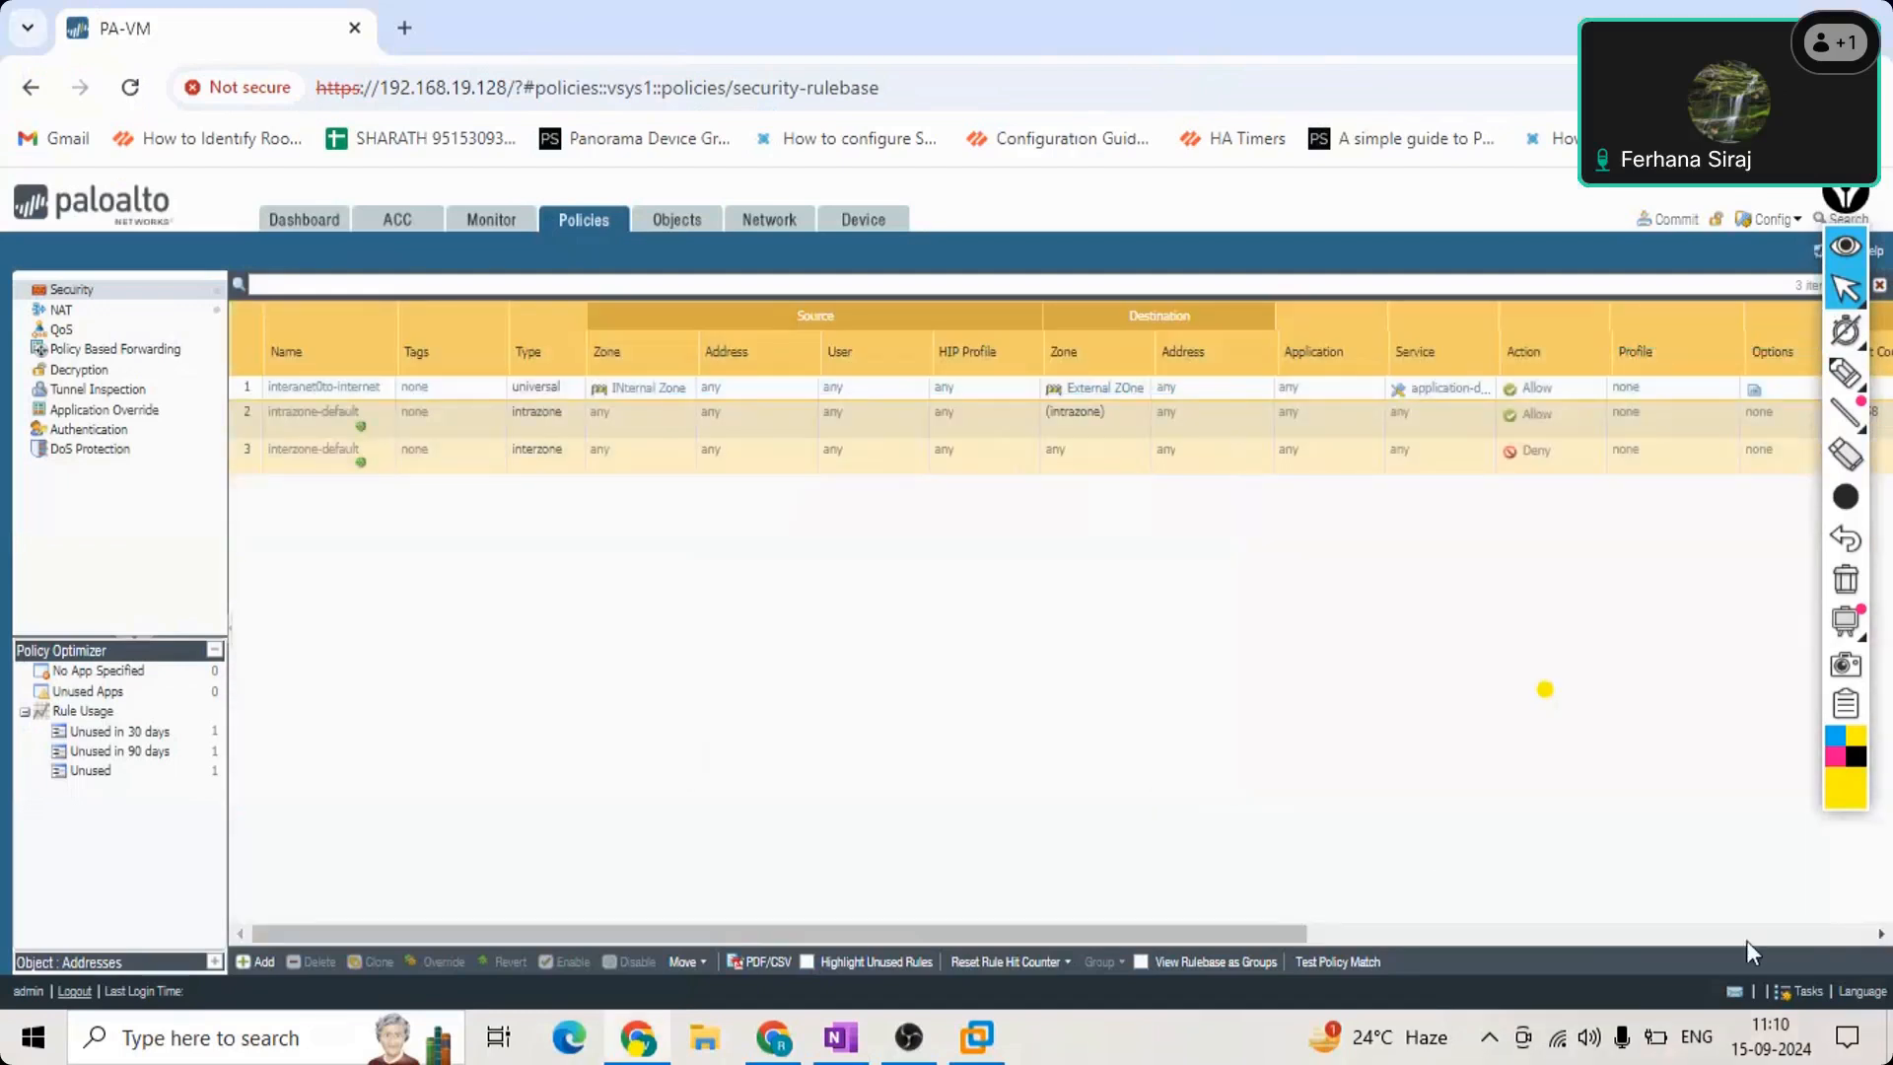
pyautogui.click(1804, 992)
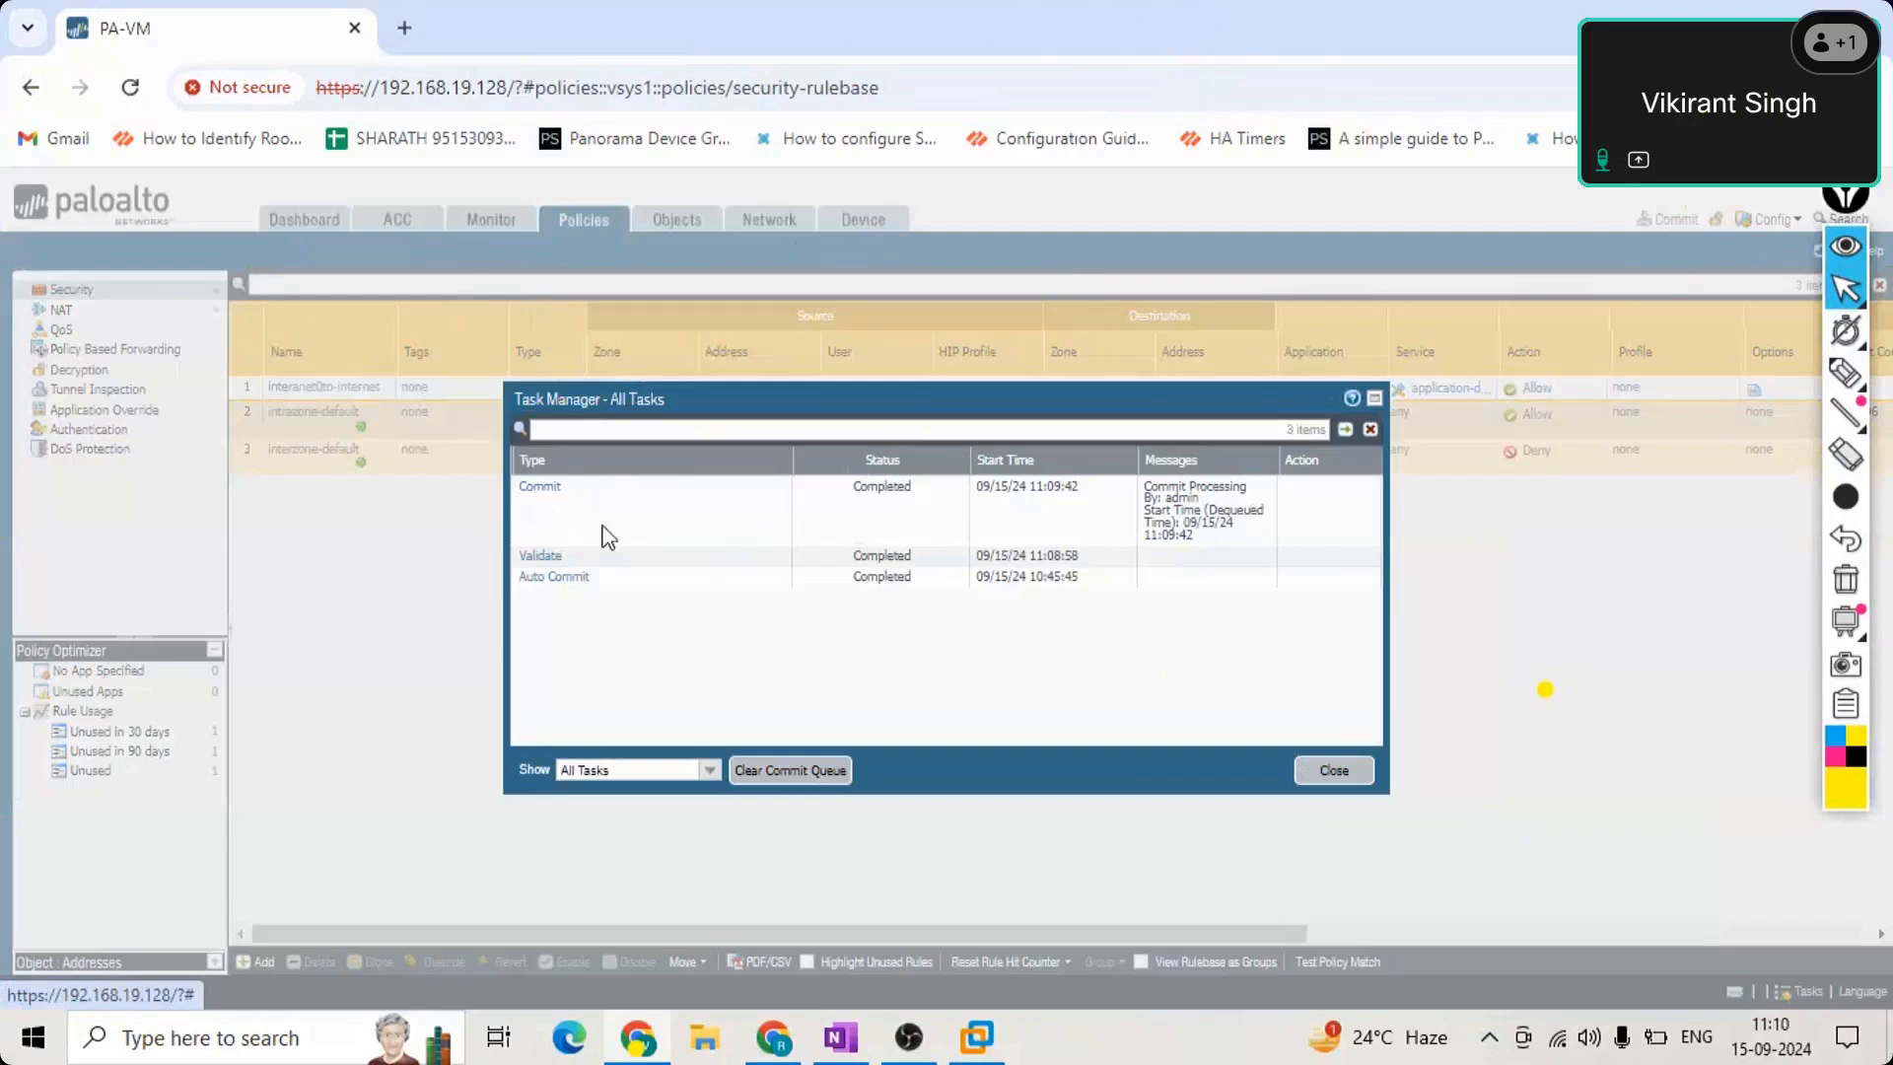
pyautogui.click(541, 489)
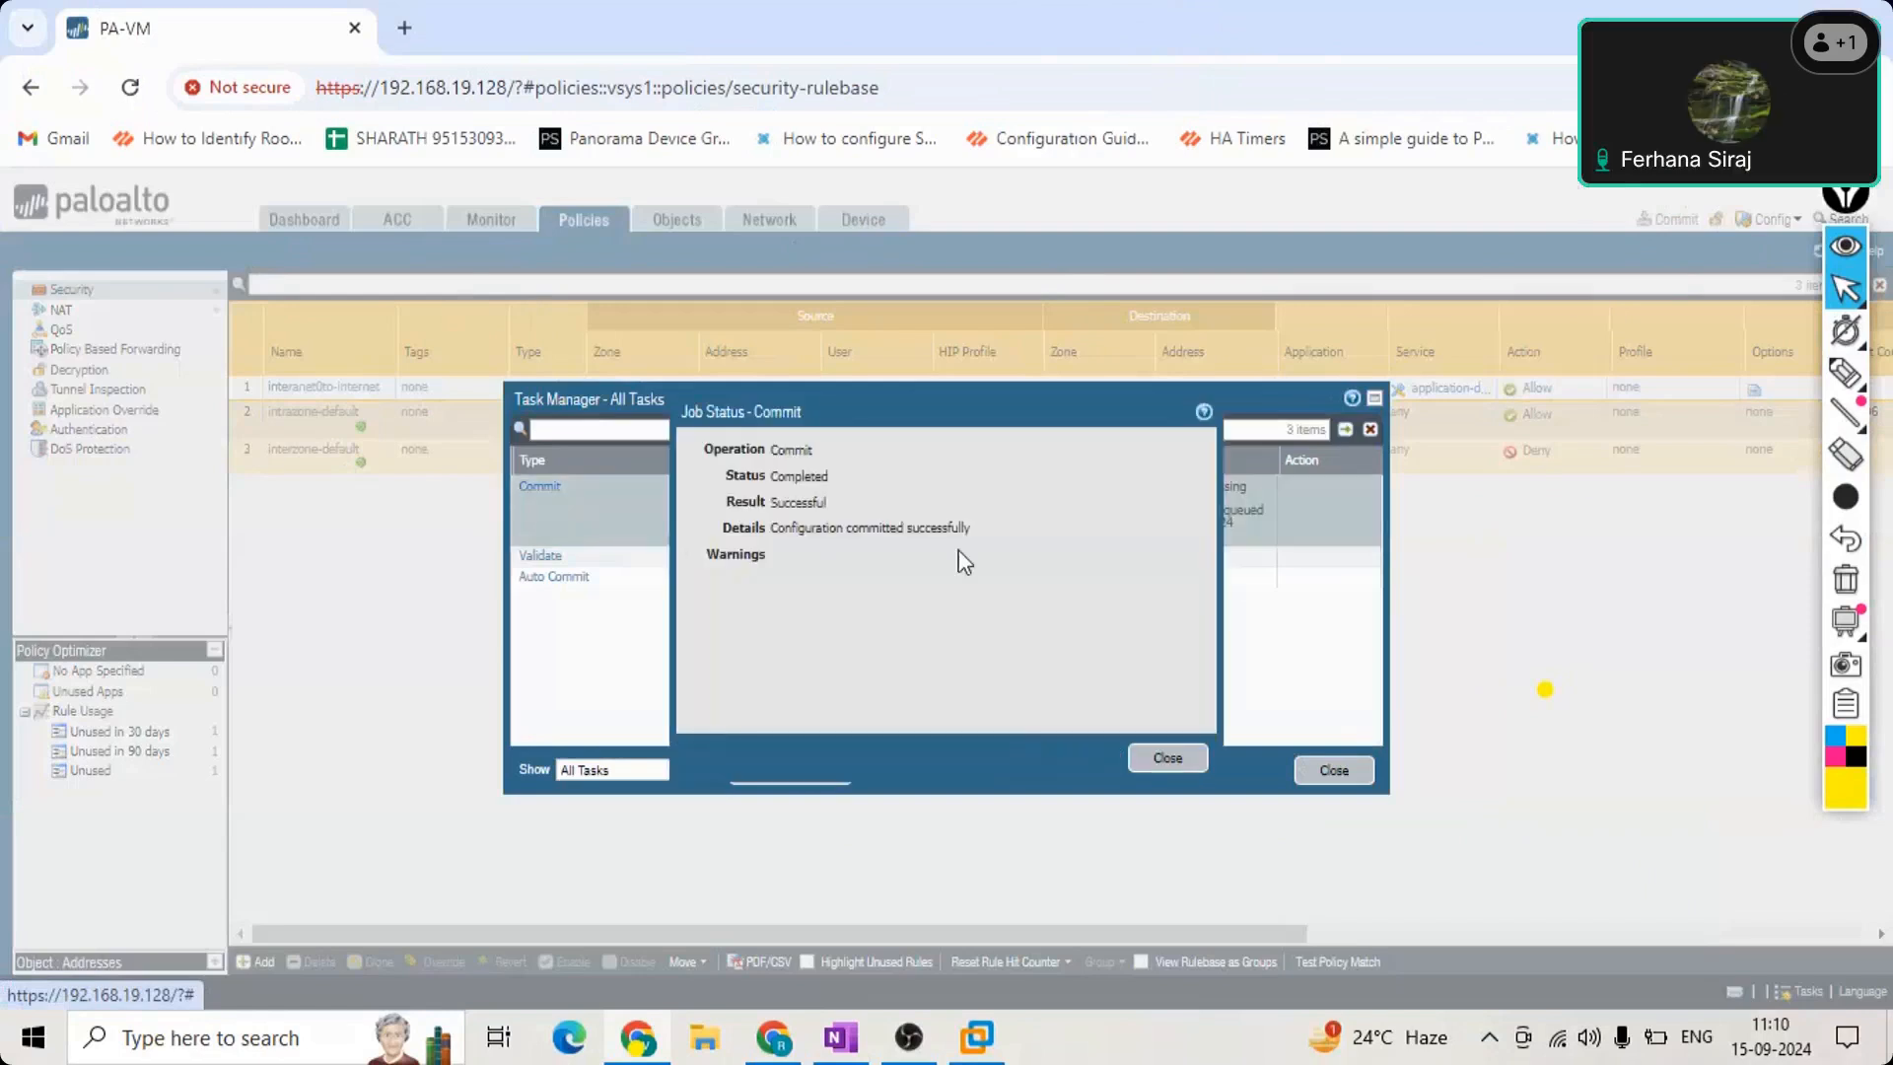
pyautogui.click(1169, 760)
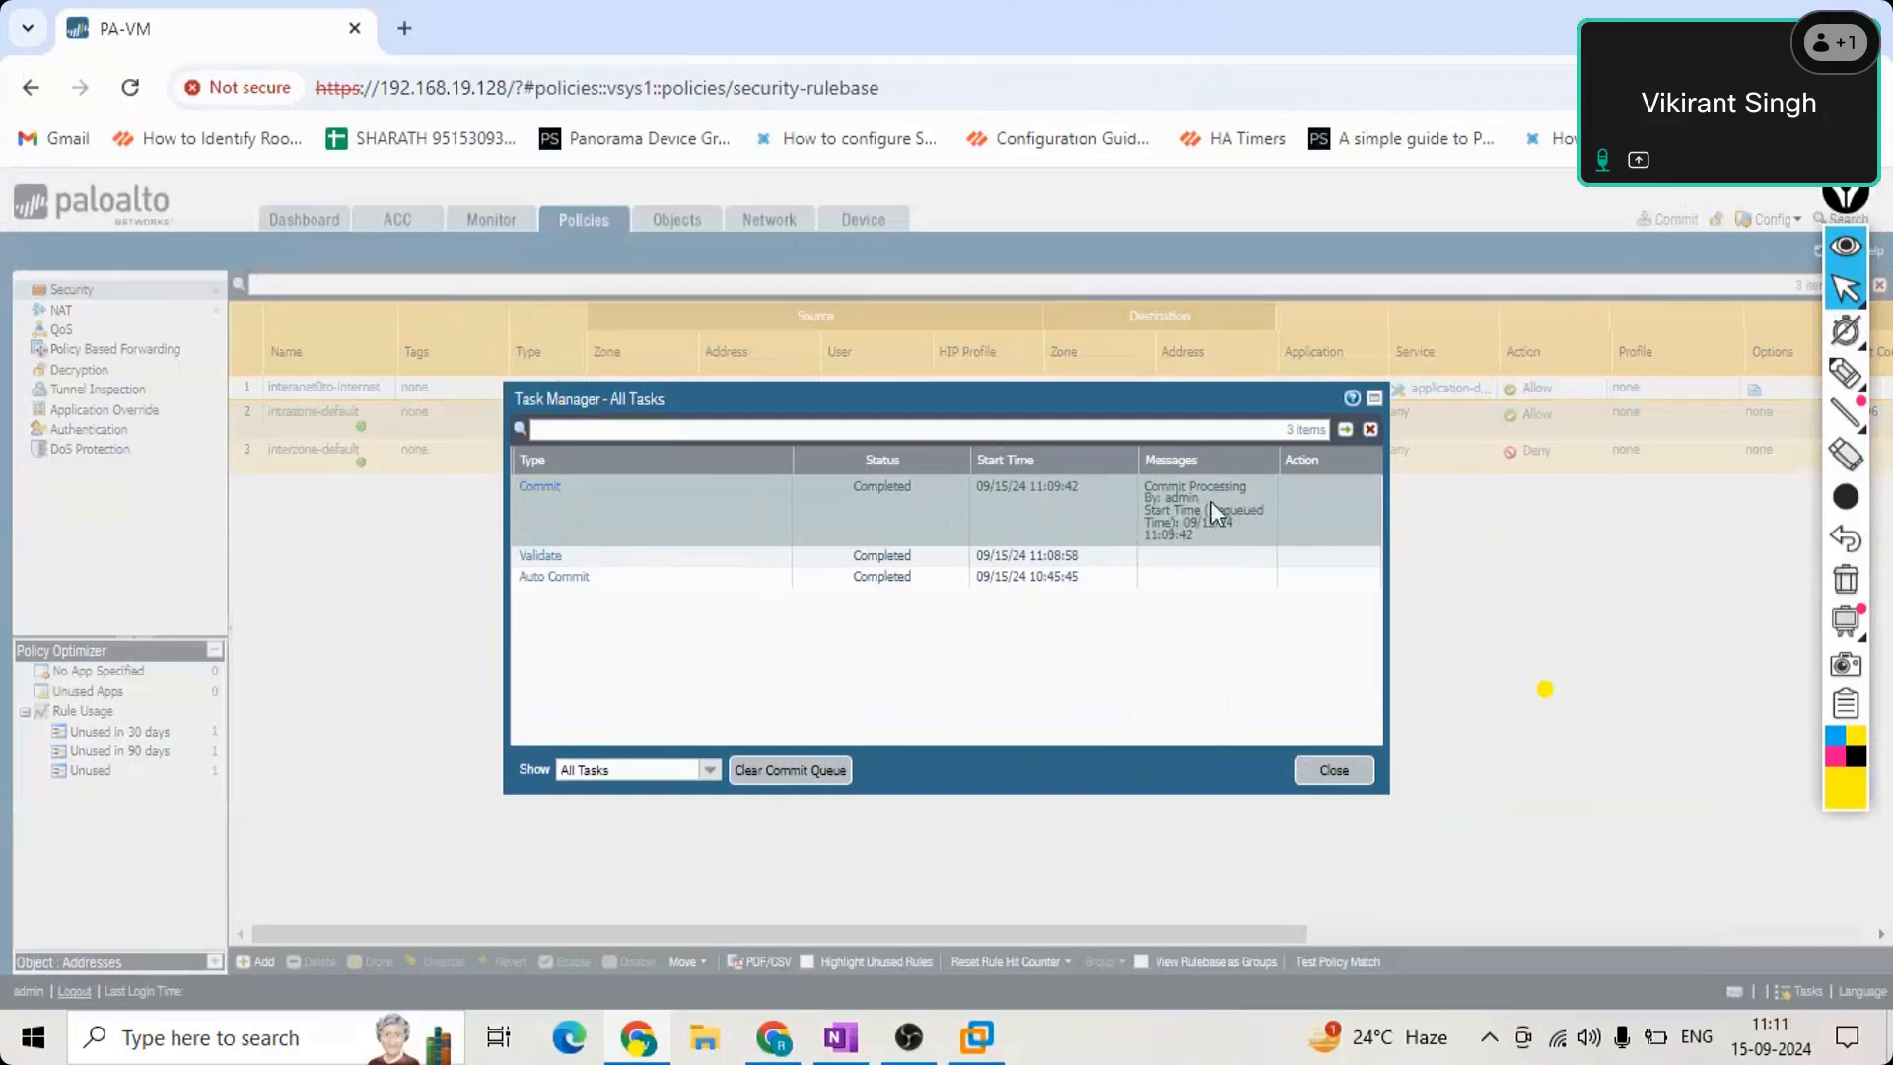
pyautogui.click(554, 558)
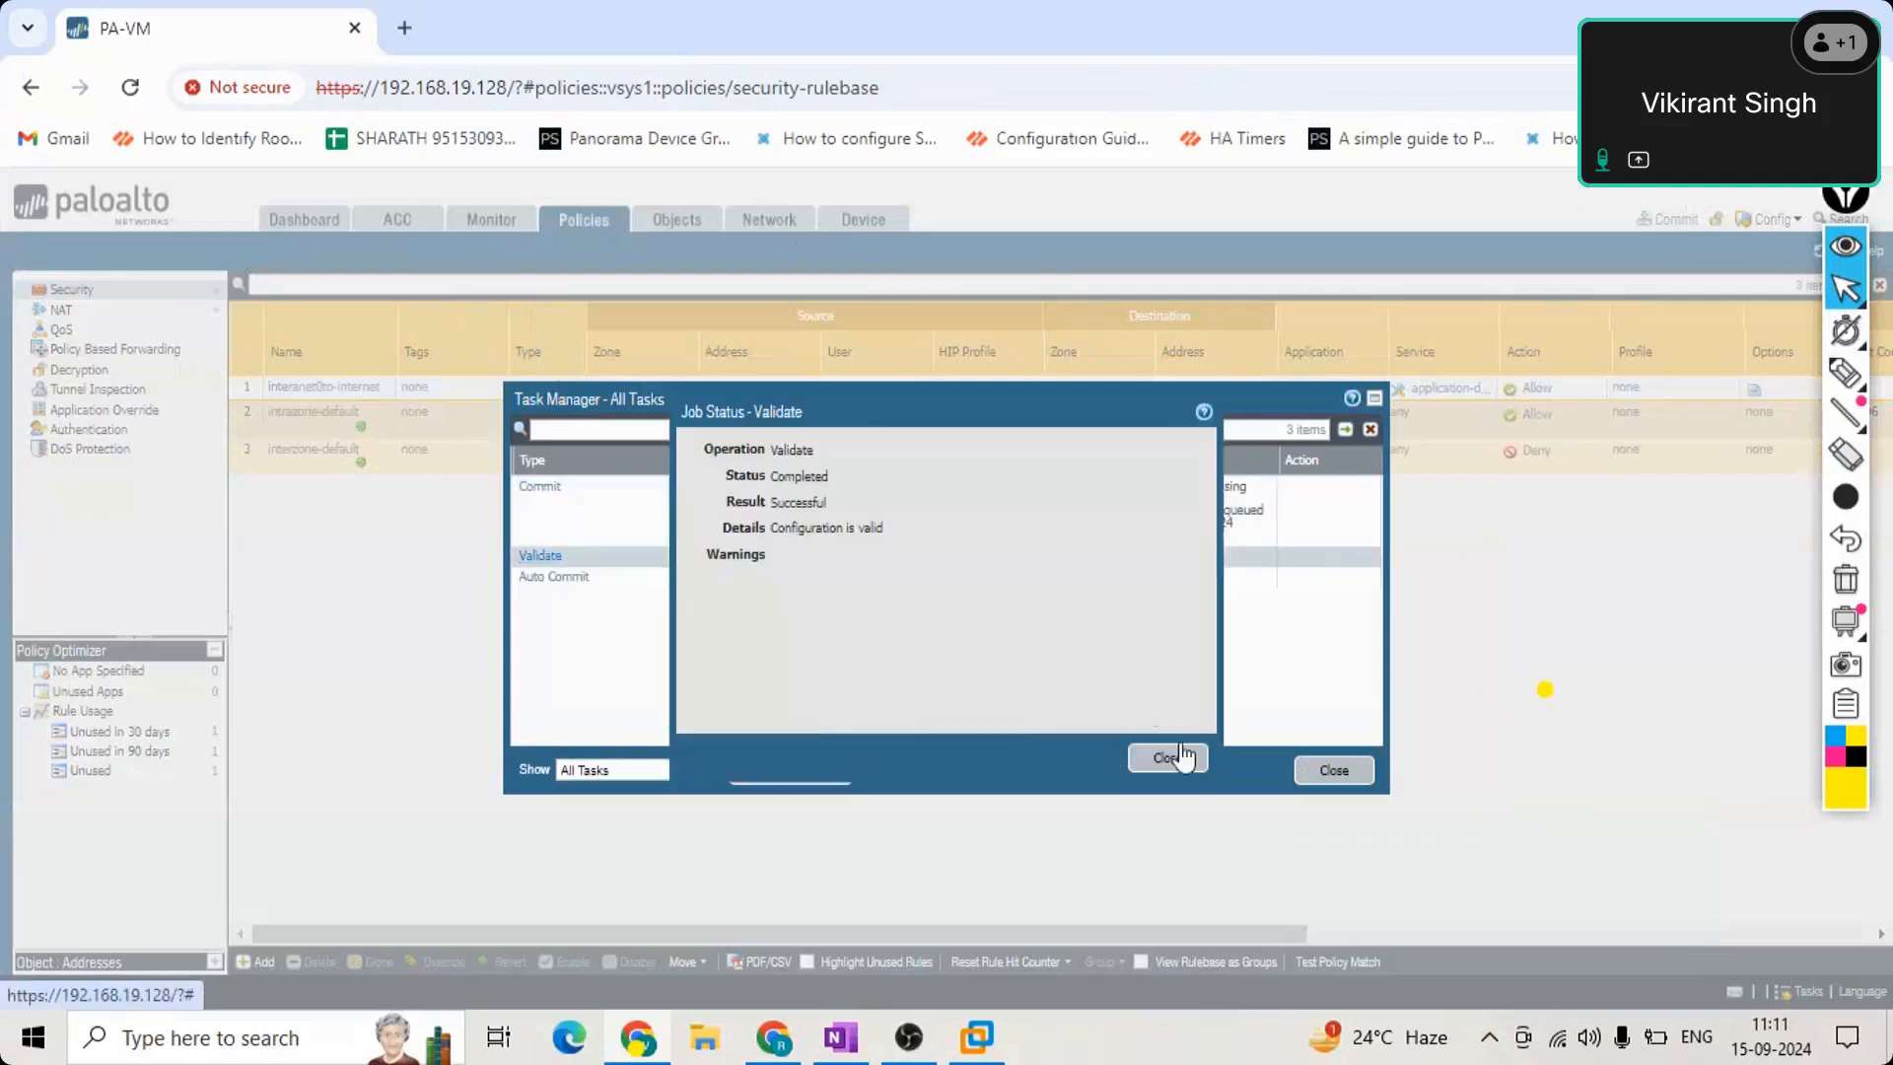
pyautogui.click(1167, 759)
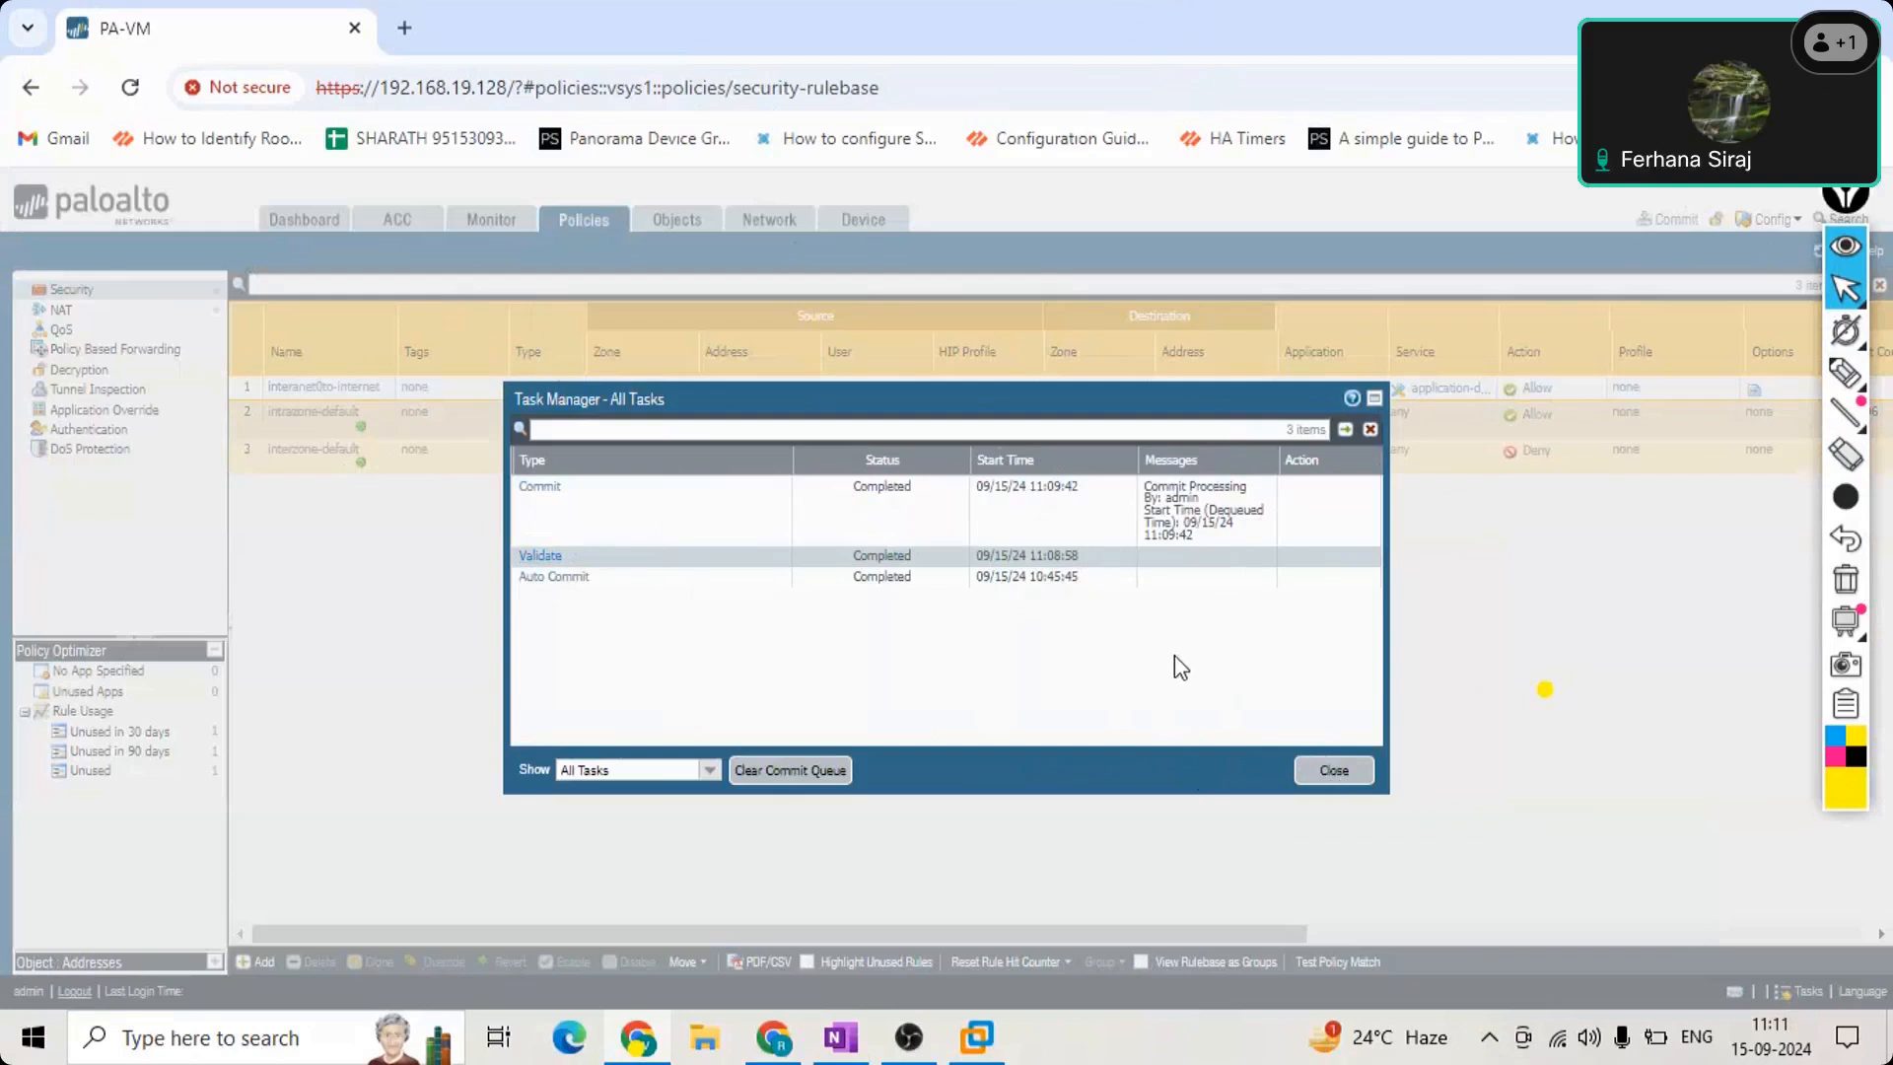
pyautogui.click(1333, 771)
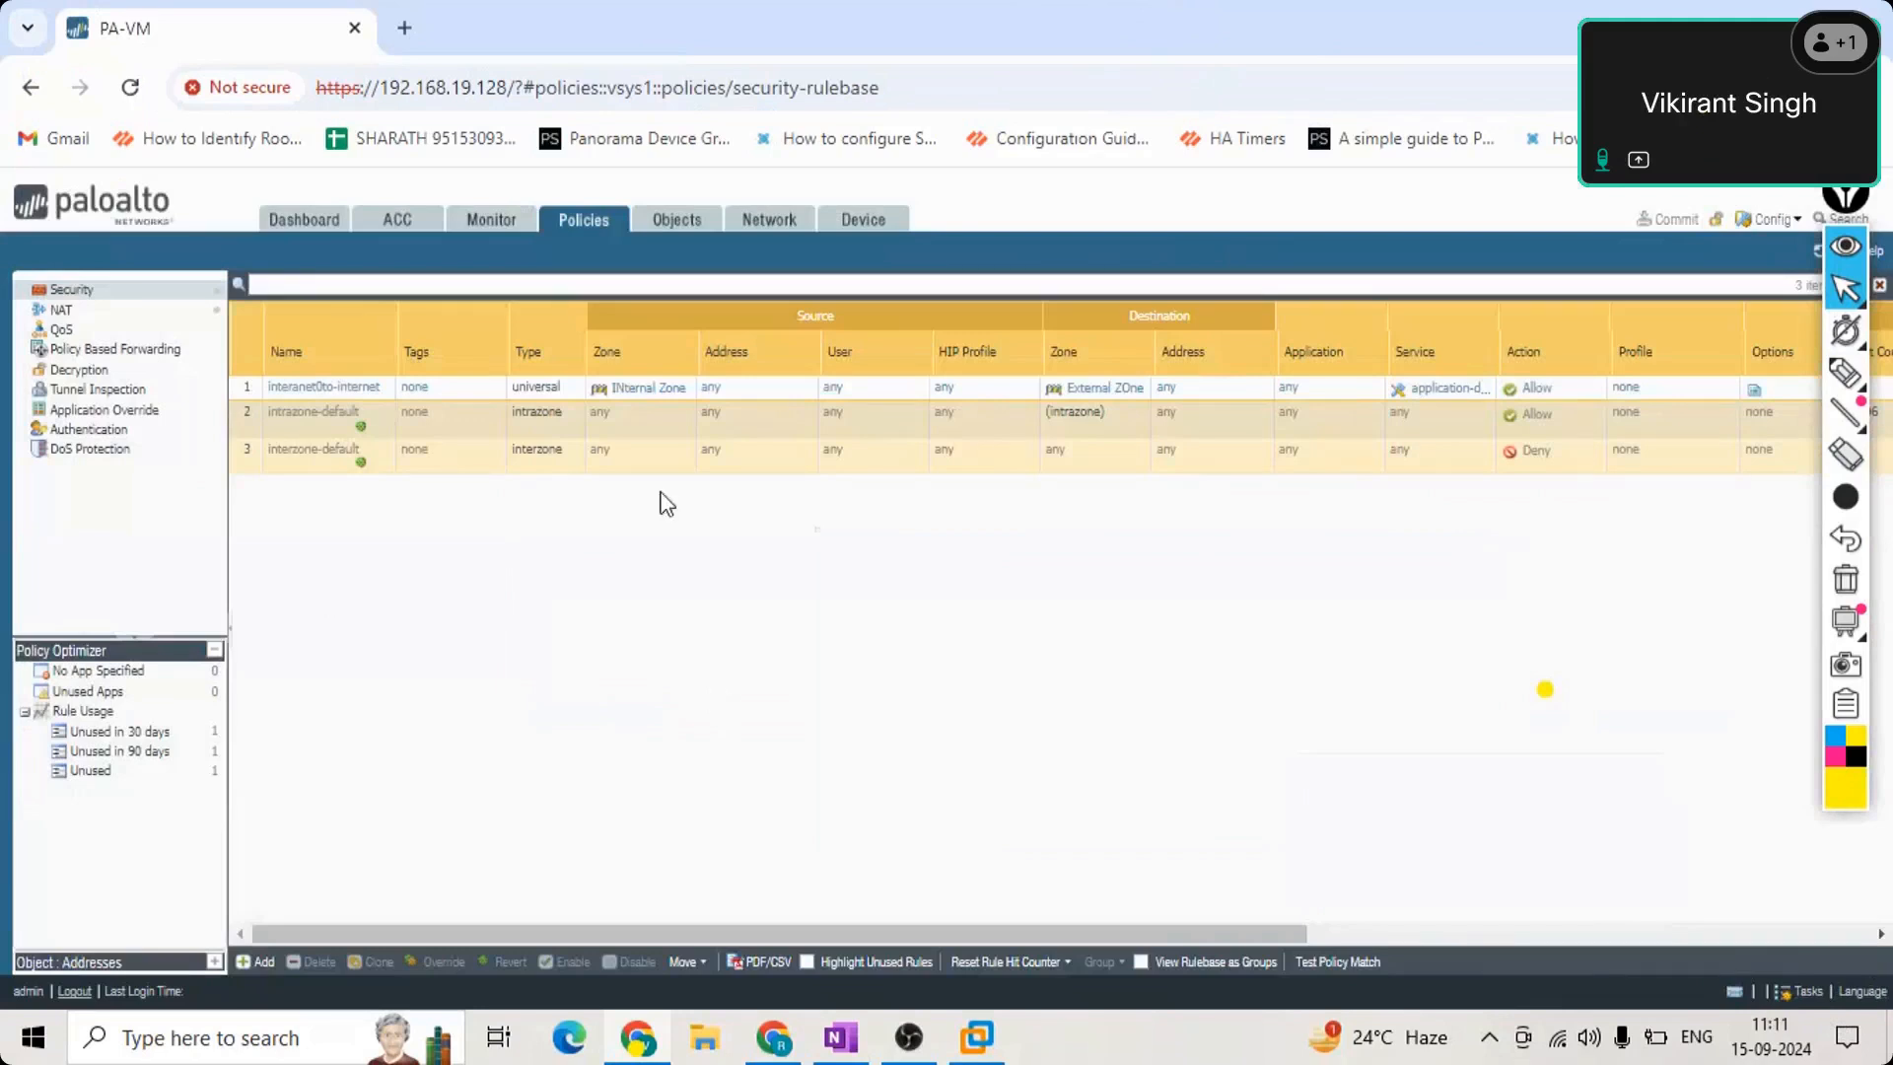
# Look over the Save Changes and Revert Changes options for the configuration, and try to revert the changes.
pyautogui.click(1772, 219)
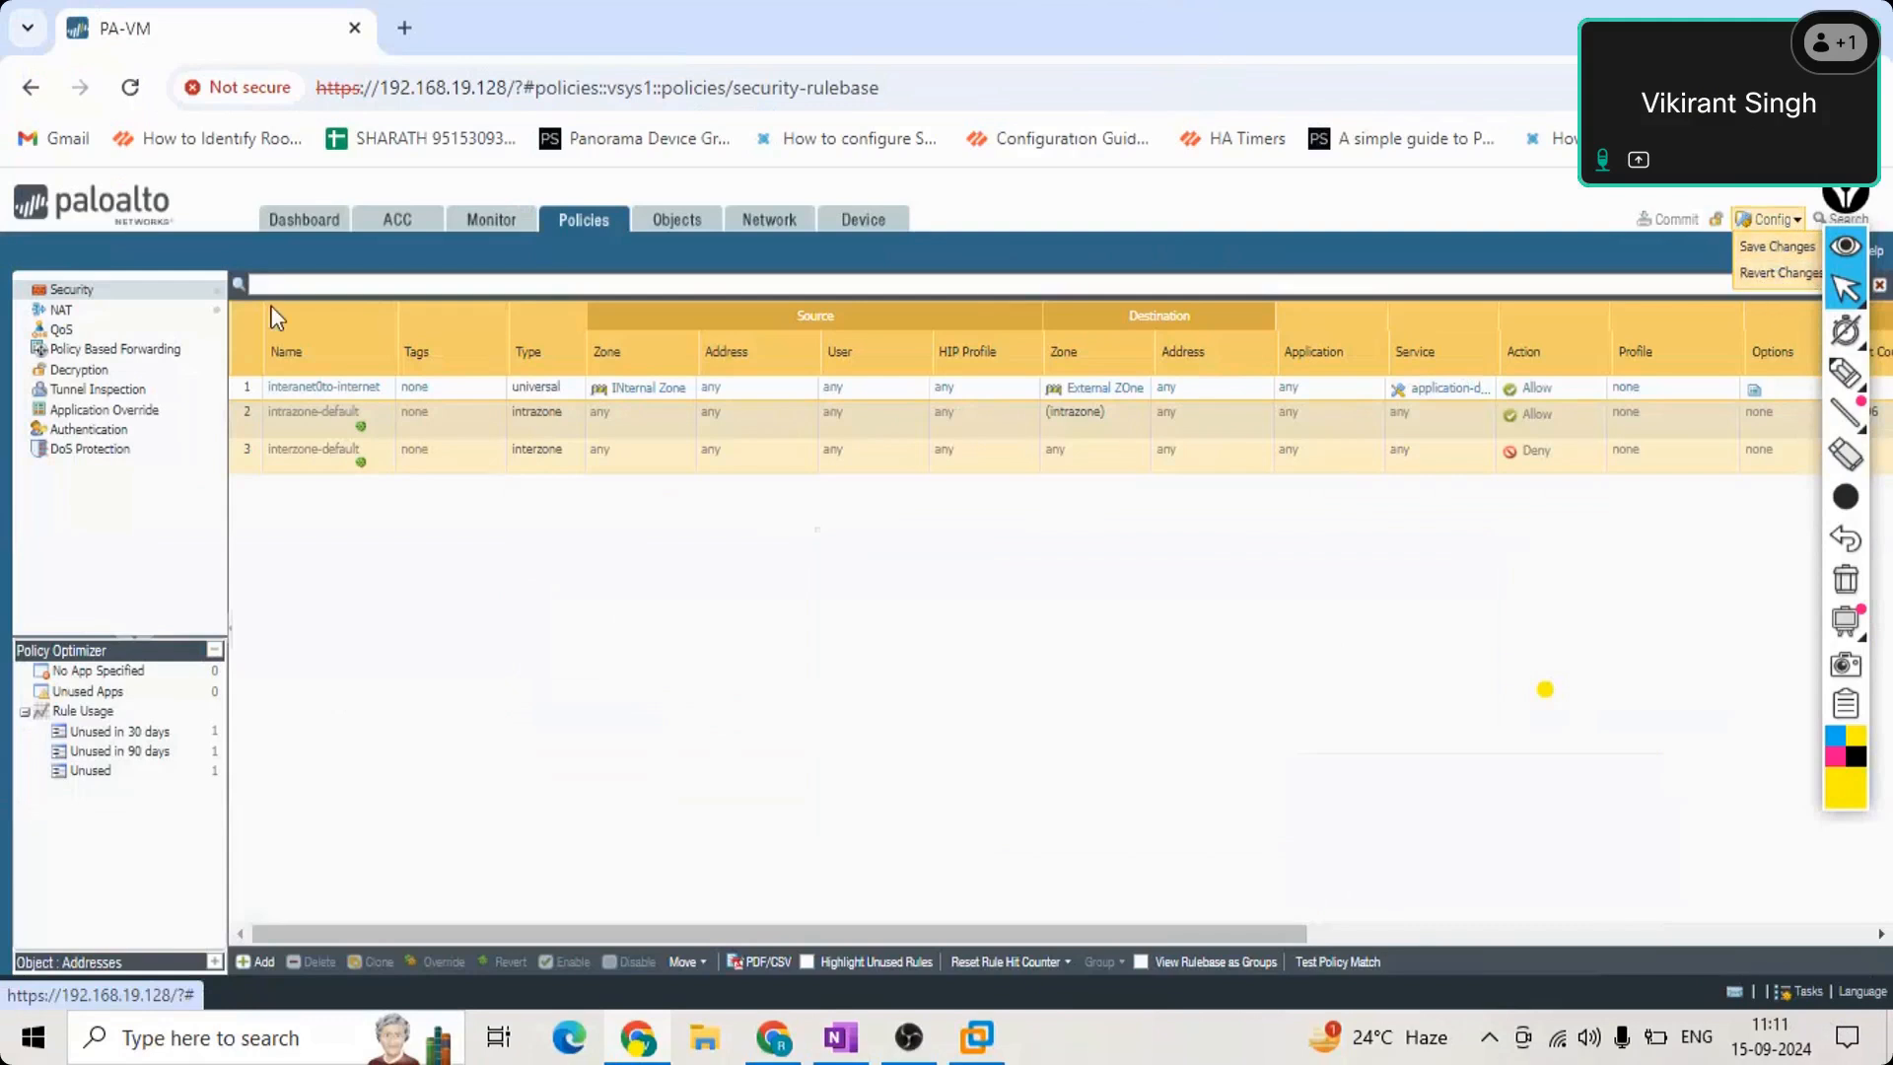
pyautogui.click(235, 418)
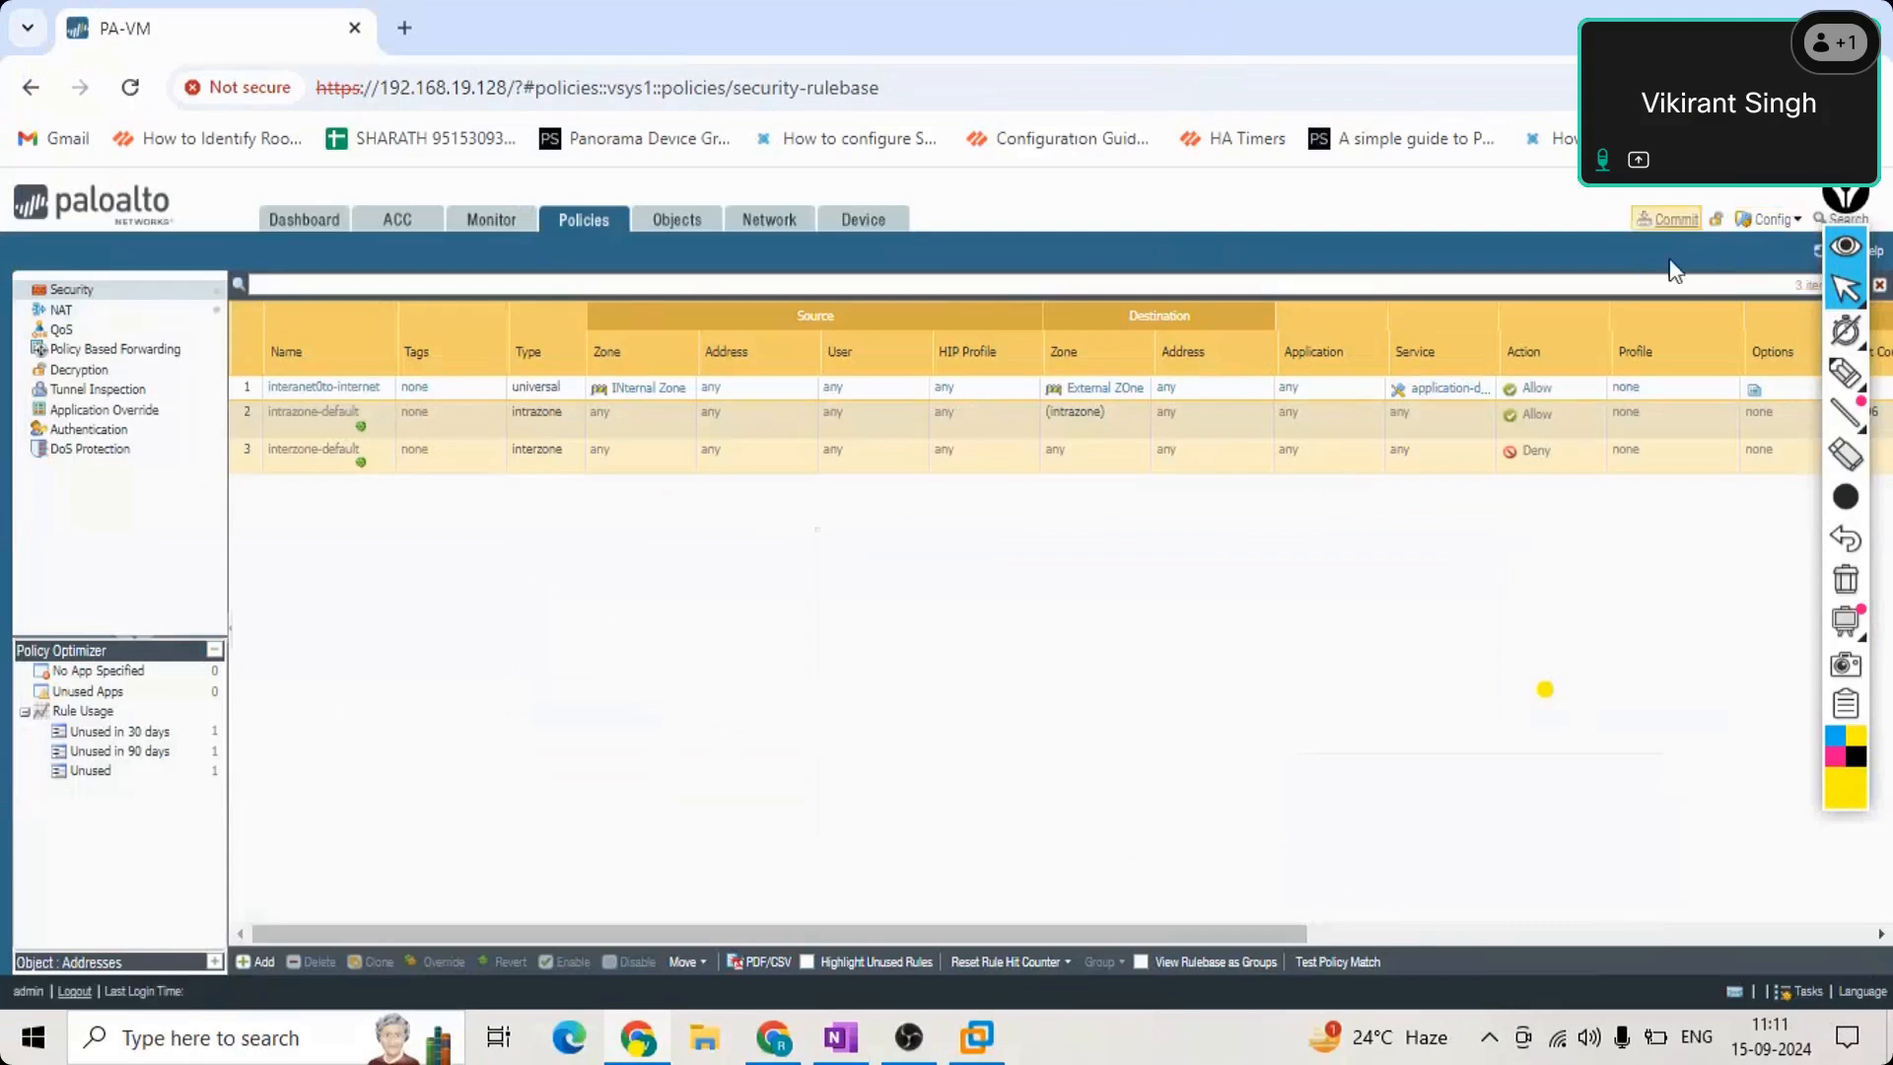
pyautogui.click(1768, 219)
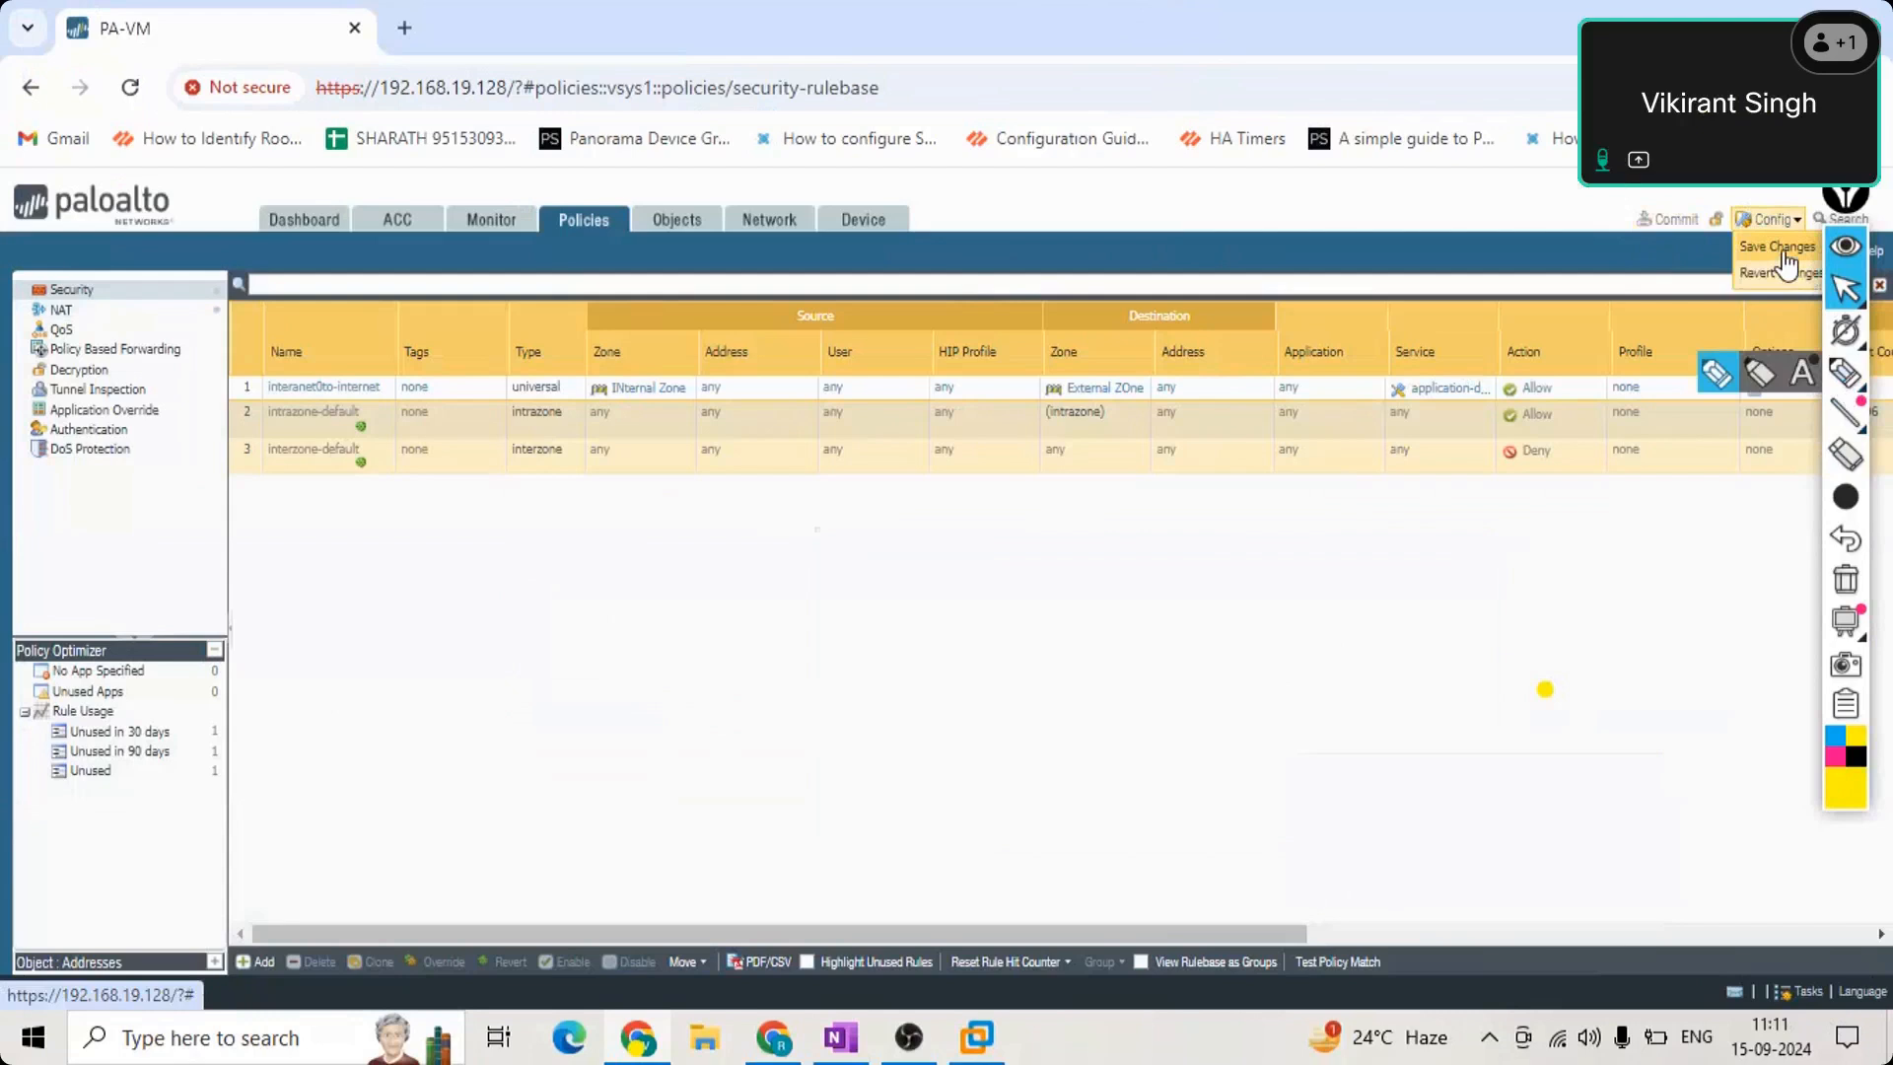
pyautogui.click(1480, 454)
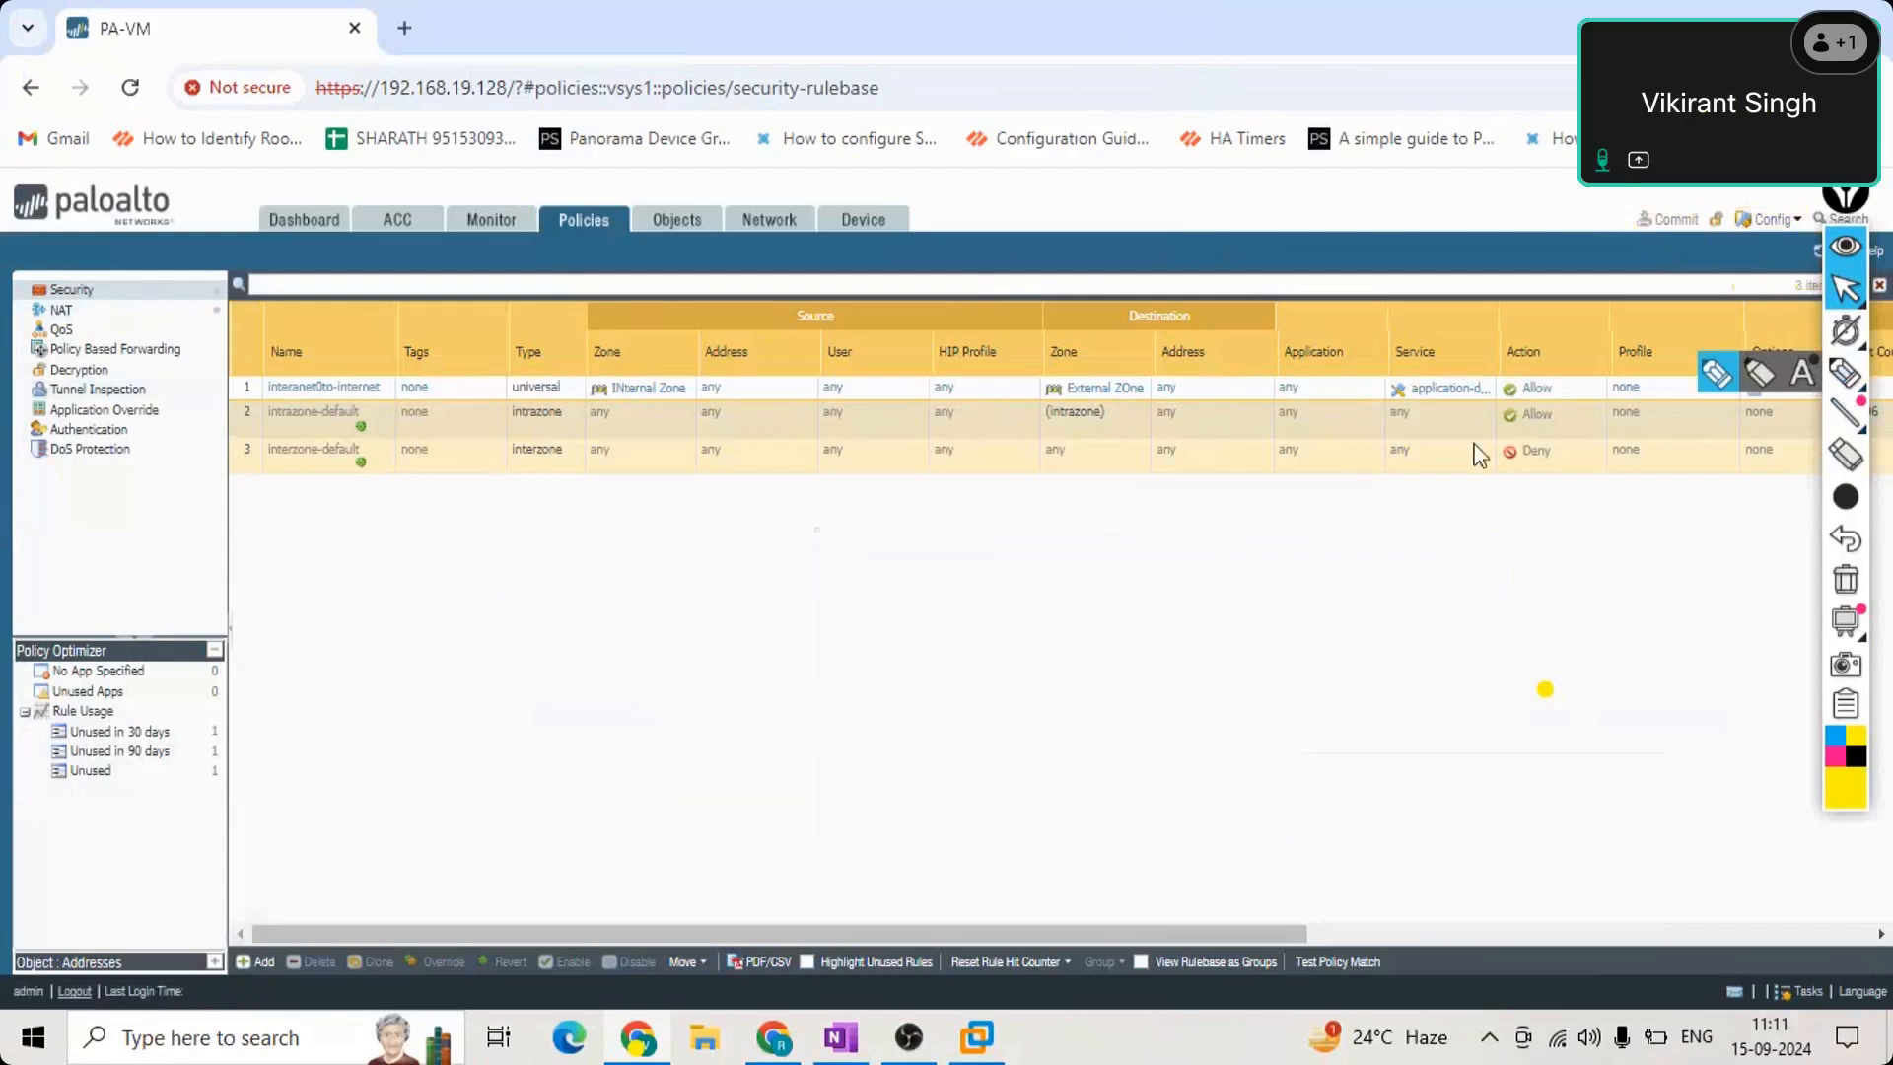
pyautogui.click(1765, 231)
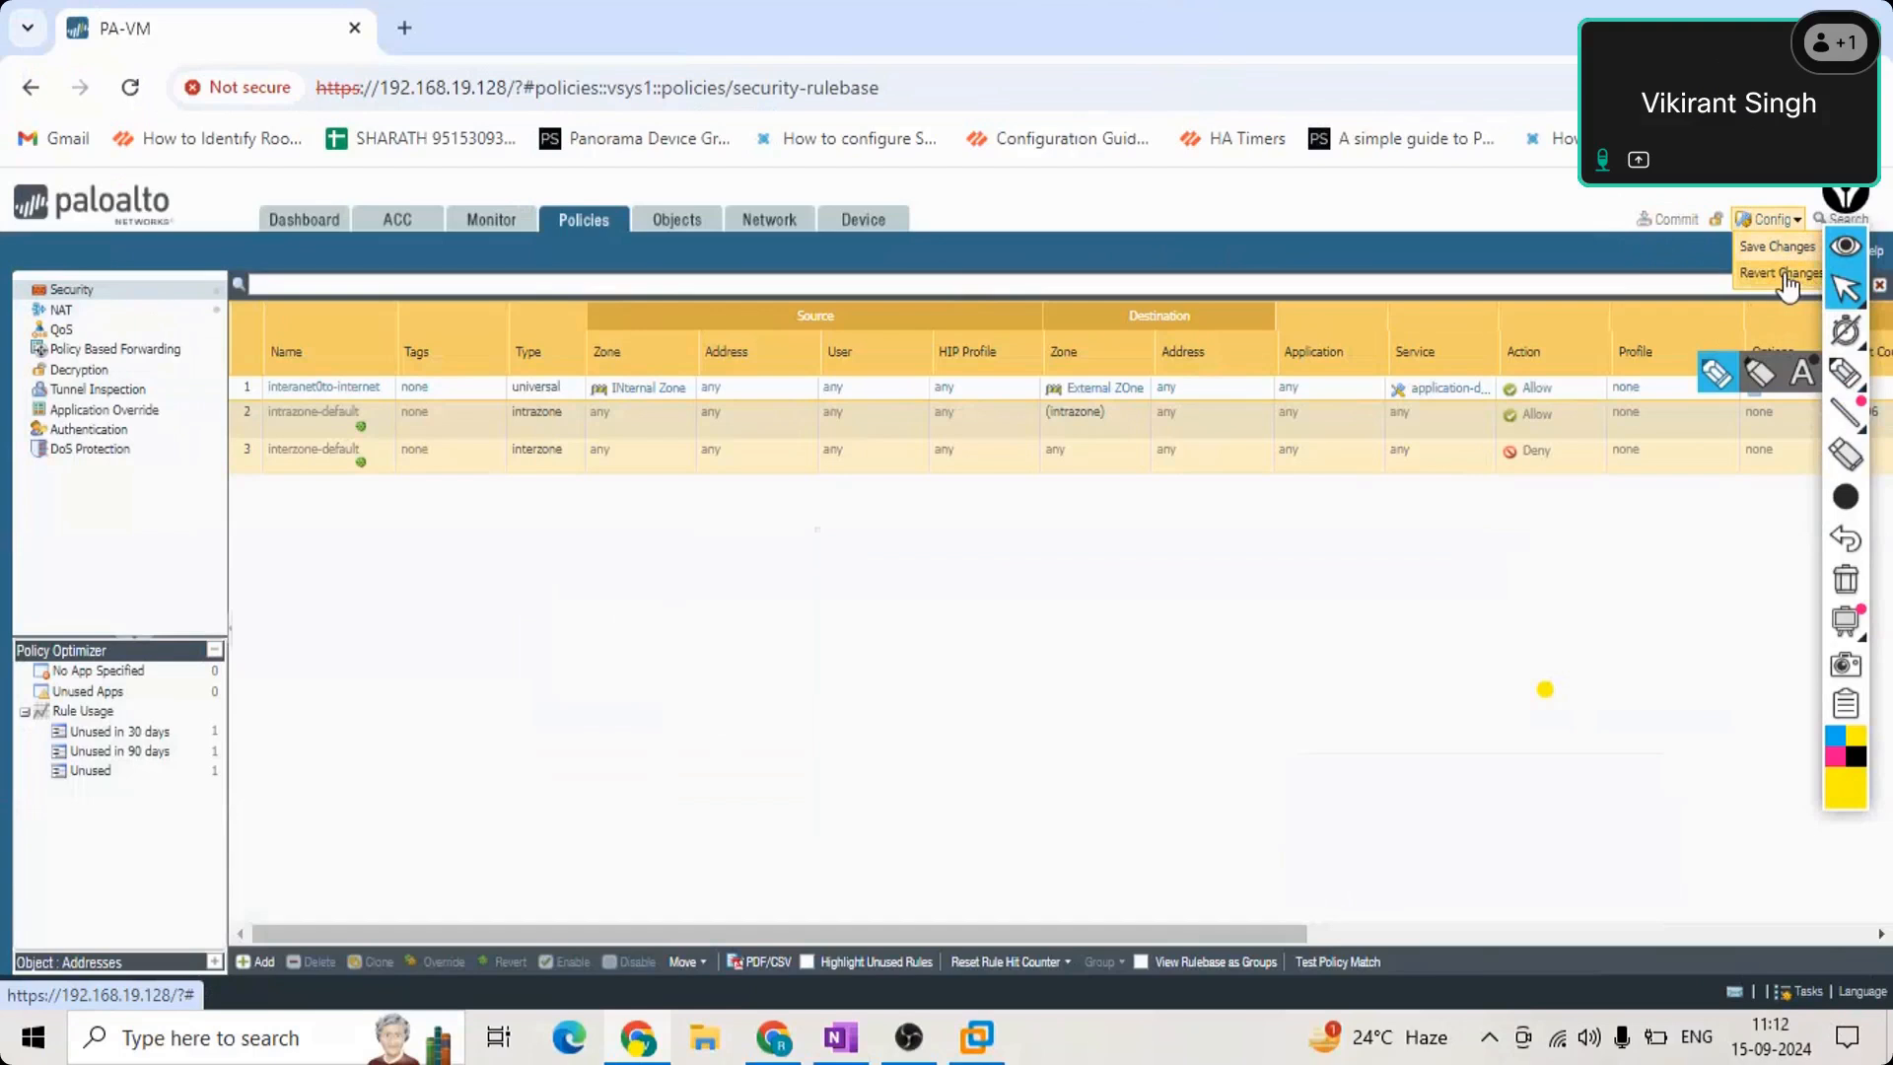
pyautogui.click(1782, 272)
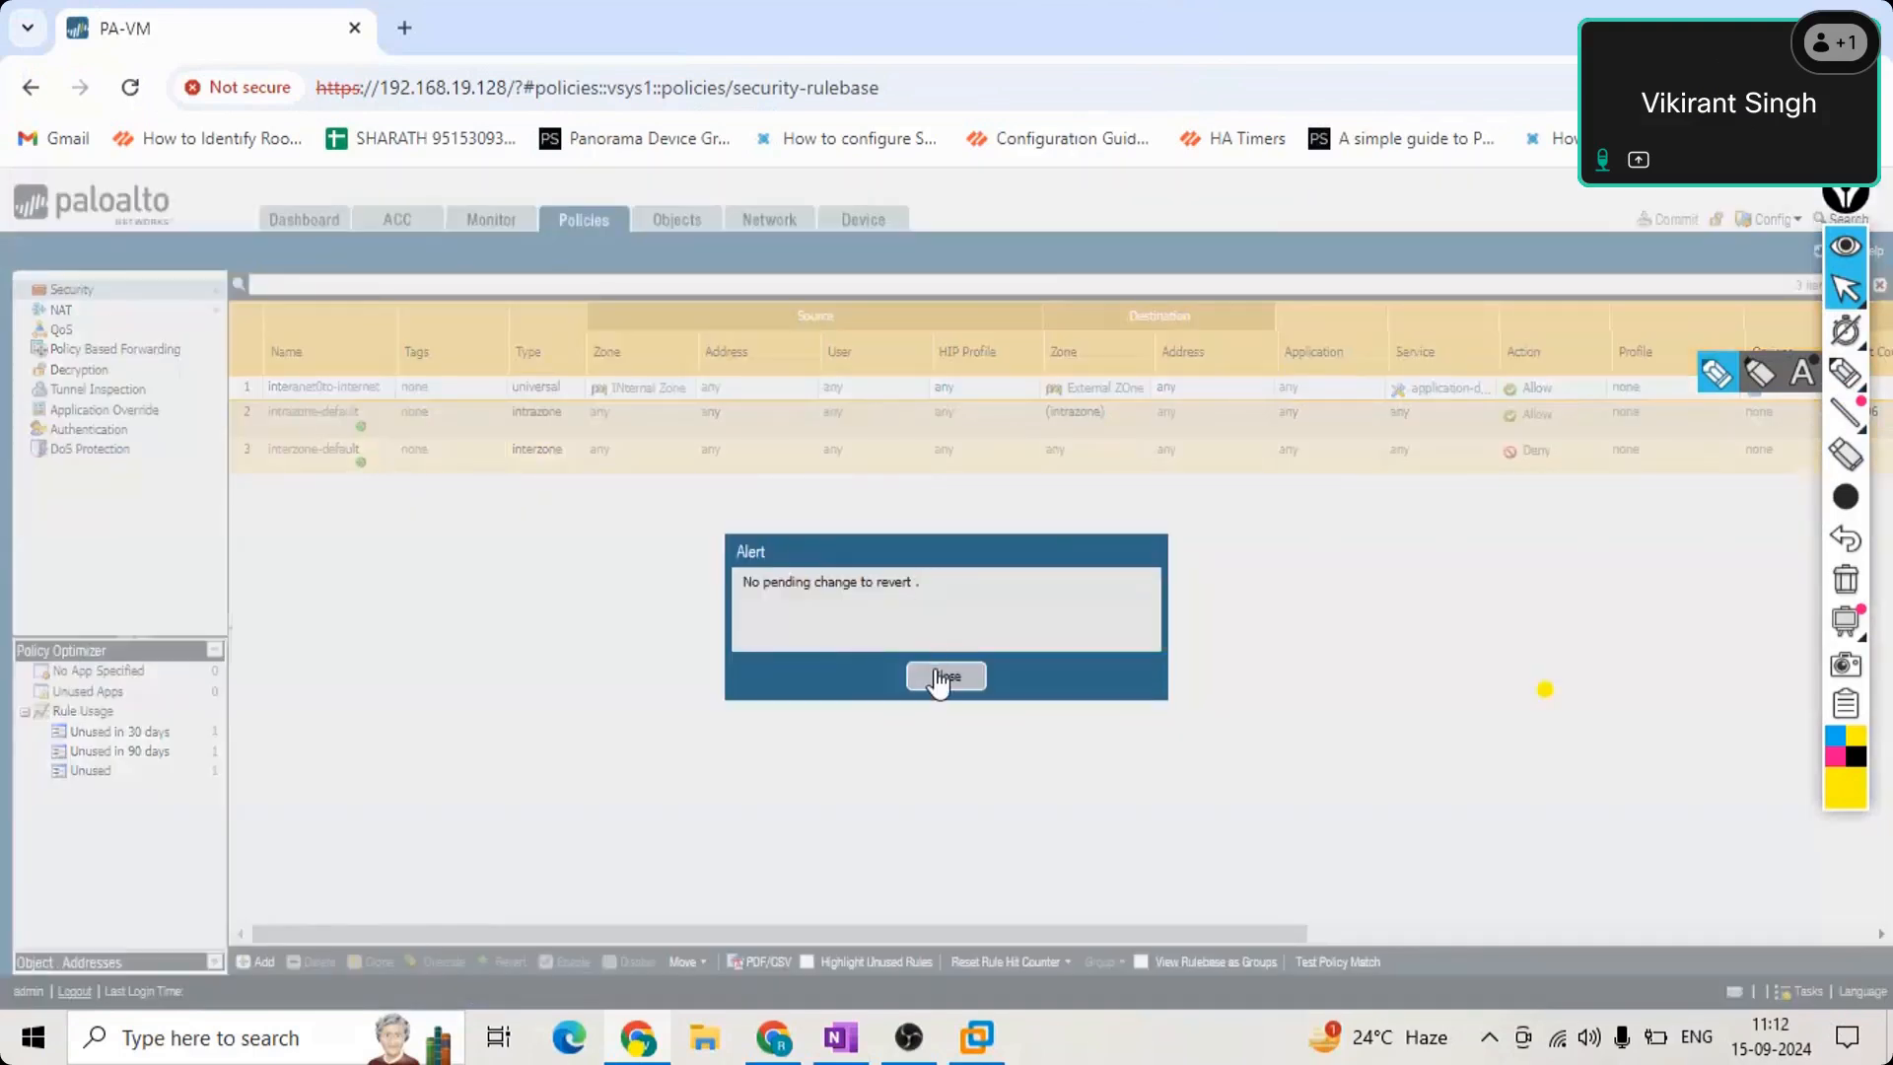
pyautogui.click(939, 677)
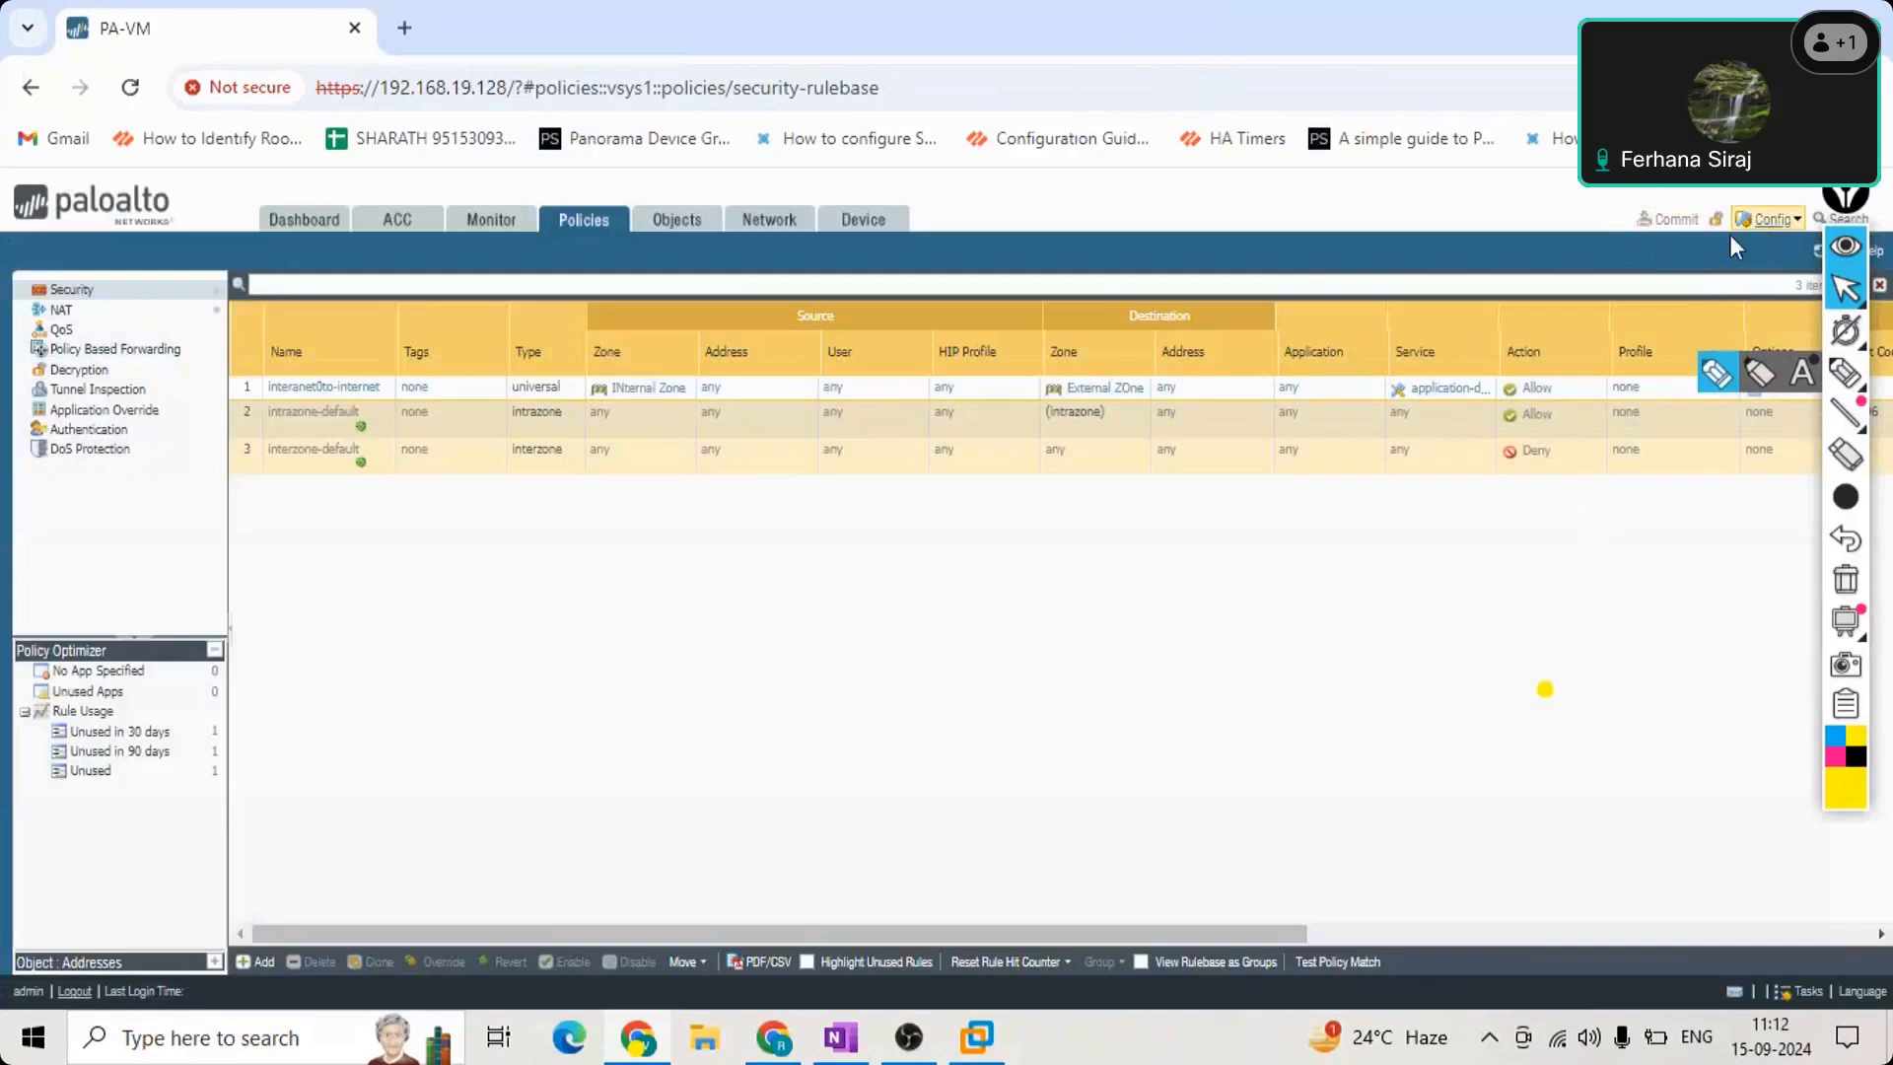
# Start a new security policy rule named asas and set its source zone to Any.
pyautogui.click(73, 294)
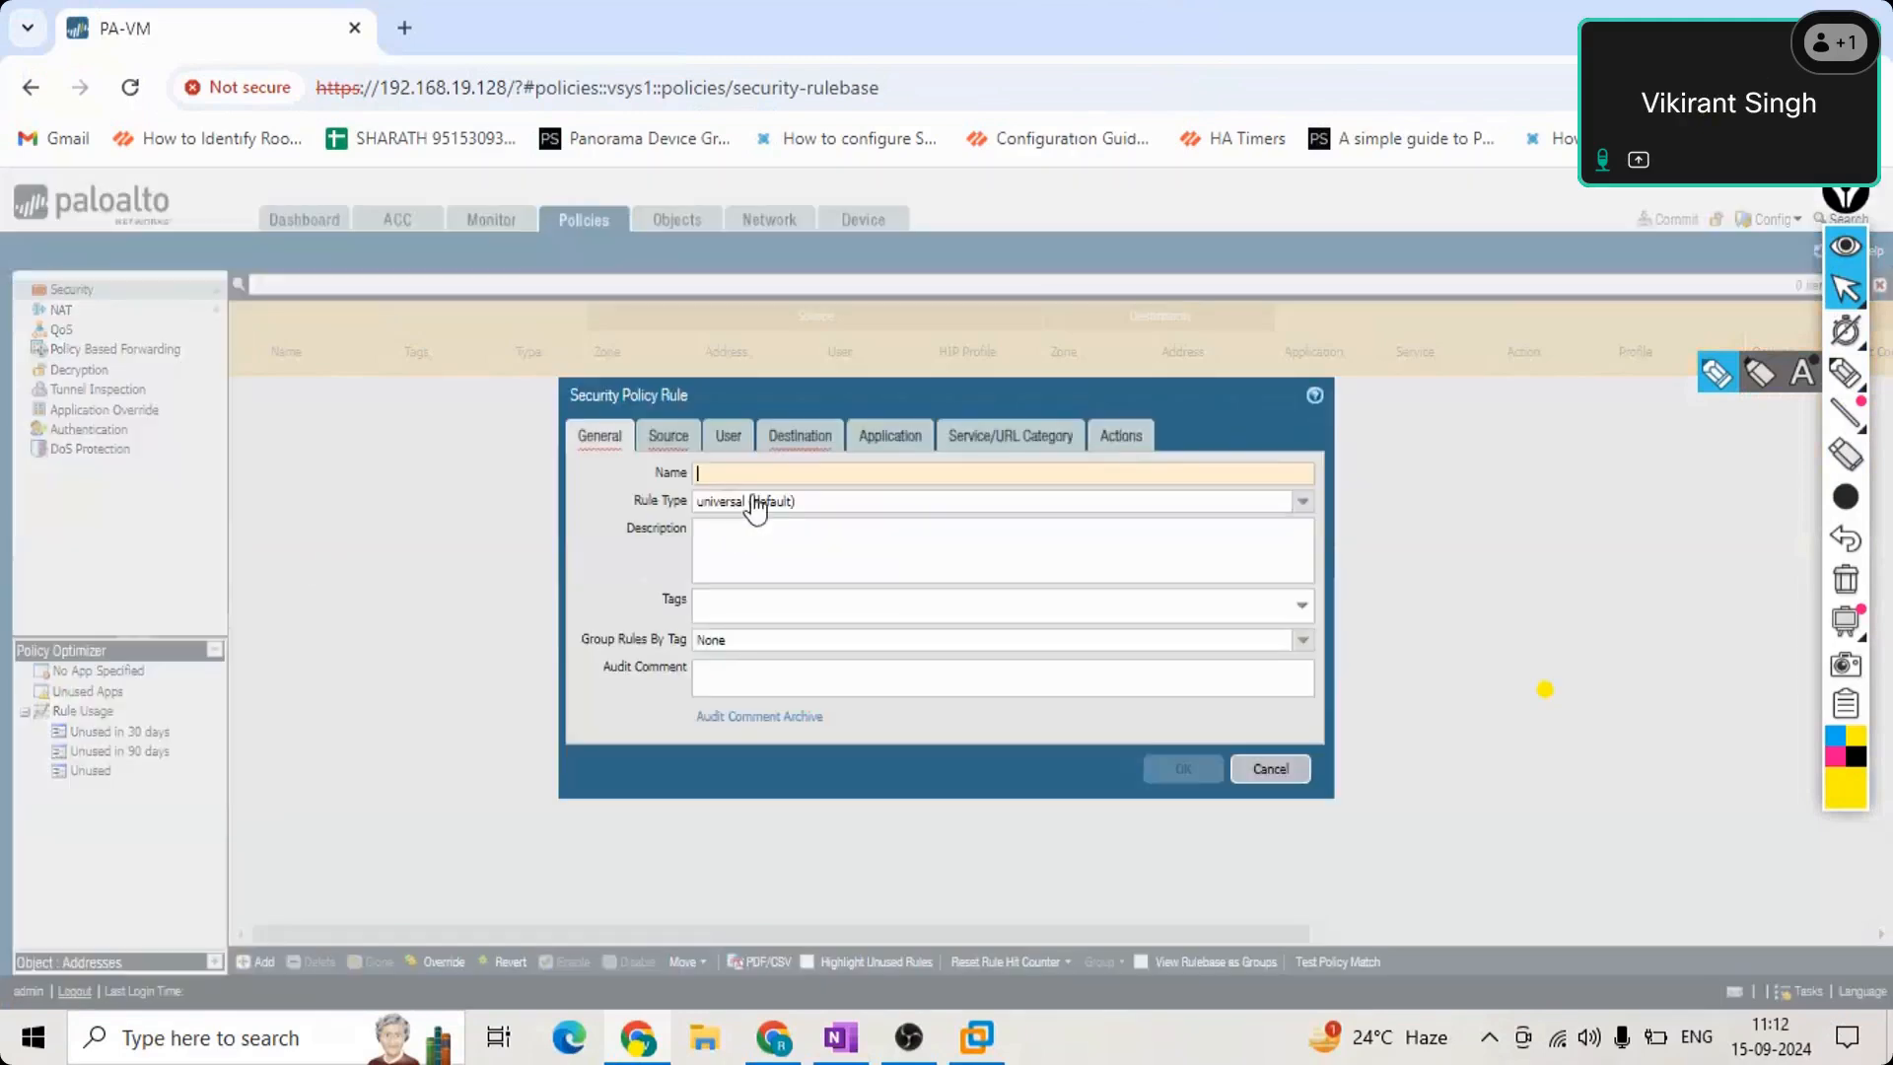
pyautogui.write('aas')
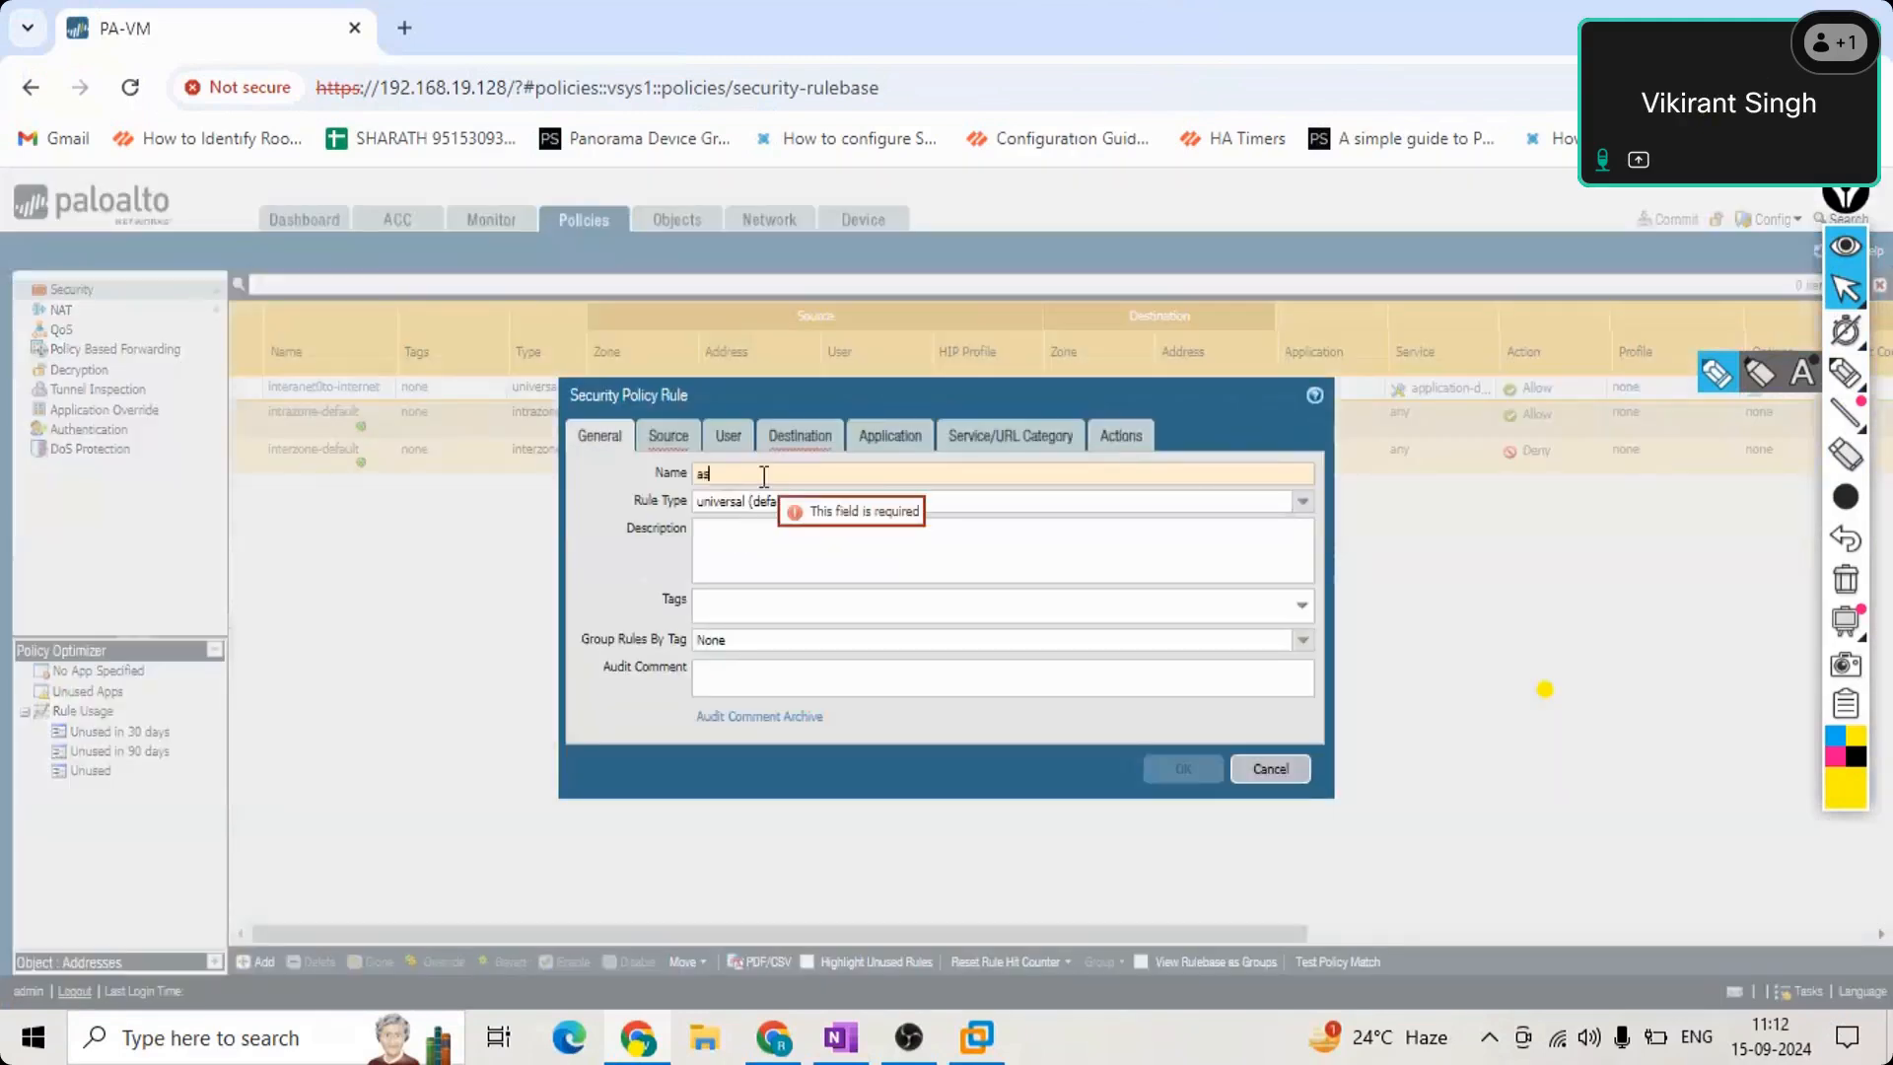
pyautogui.click(765, 553)
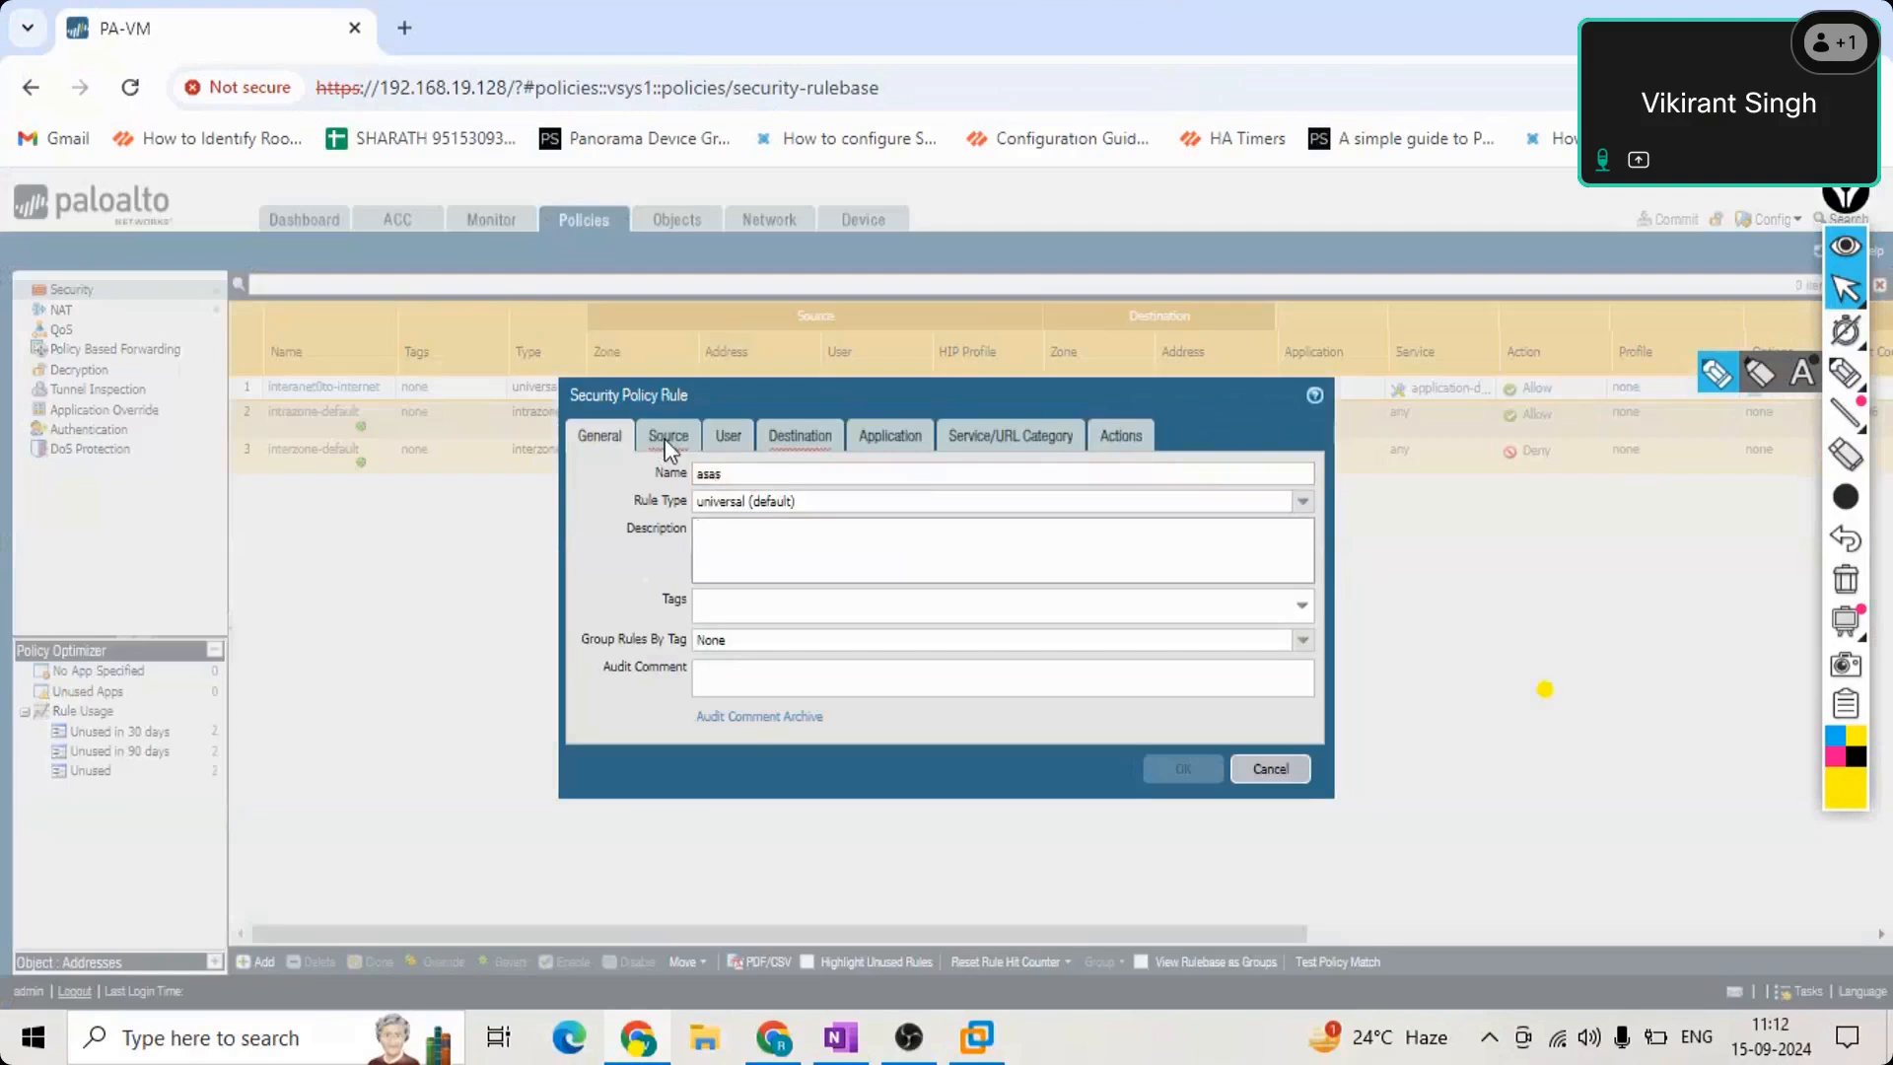
pyautogui.click(668, 436)
pyautogui.click(598, 734)
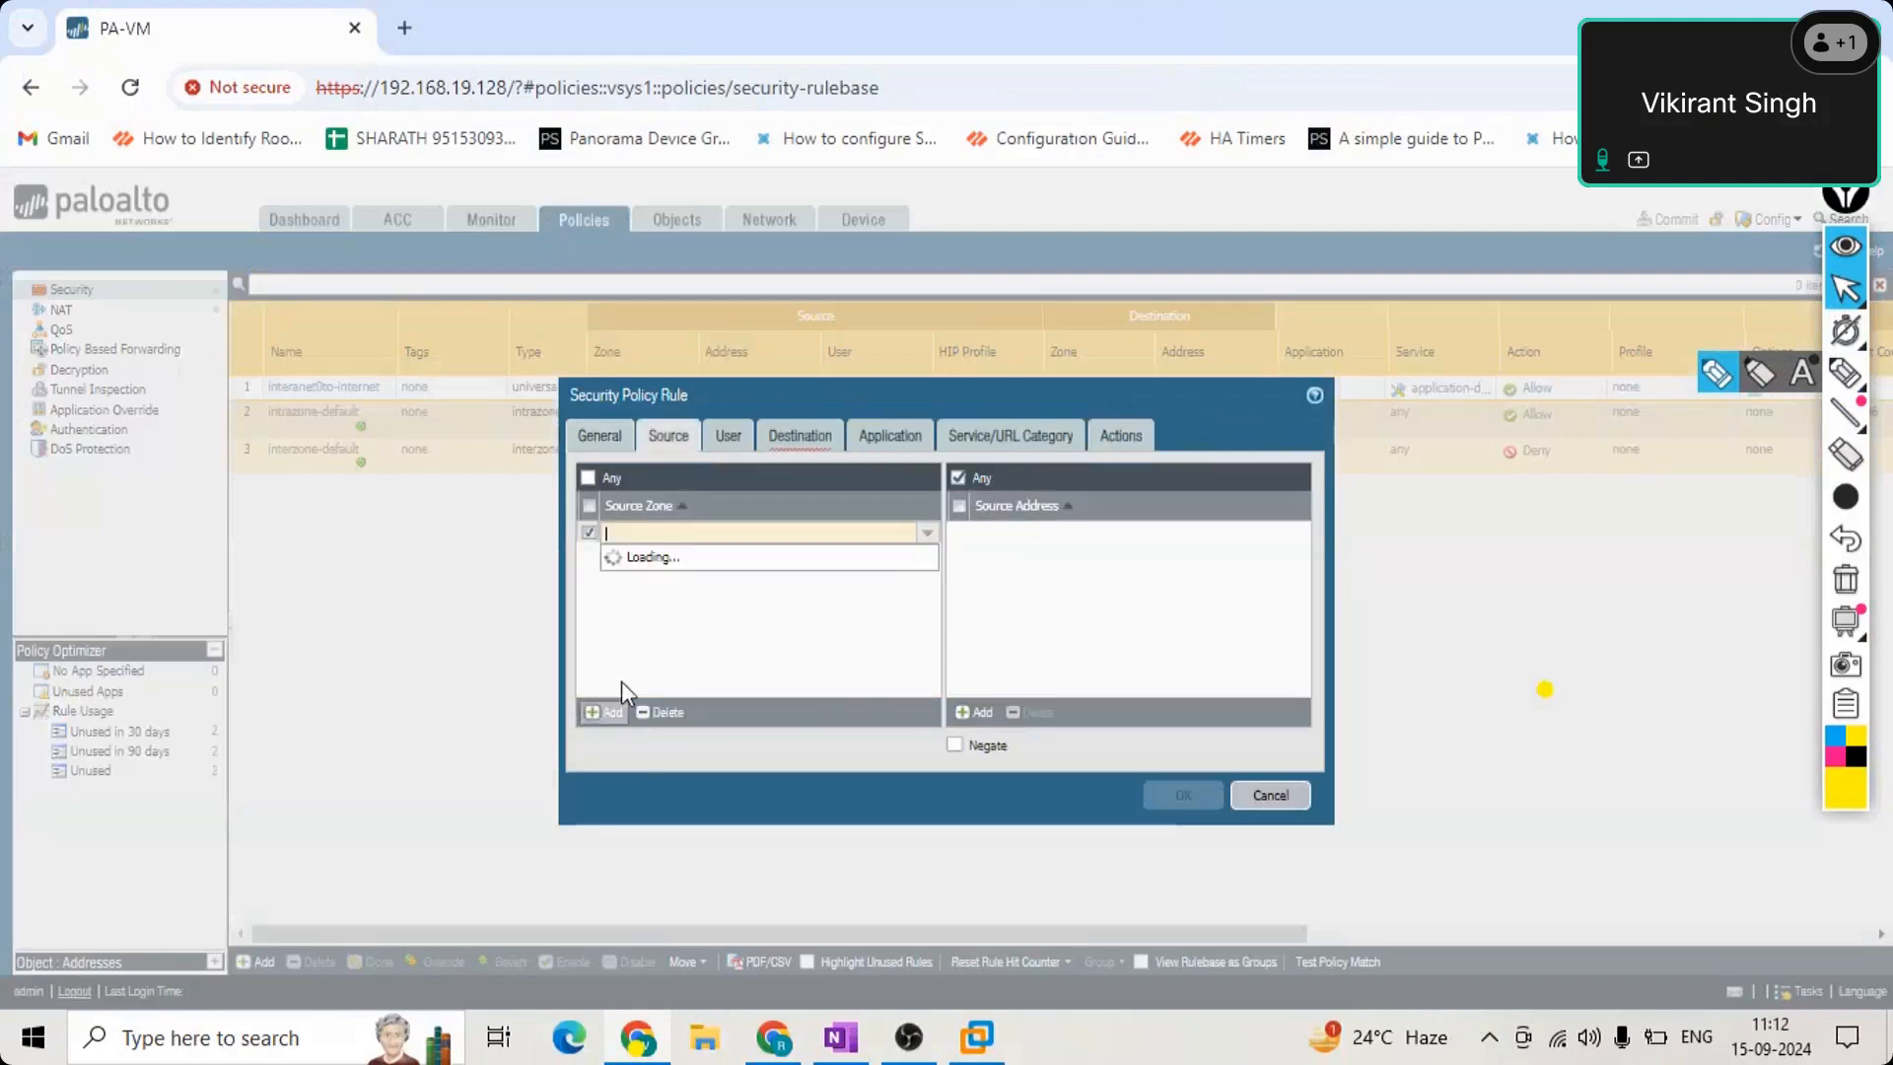
pyautogui.click(588, 477)
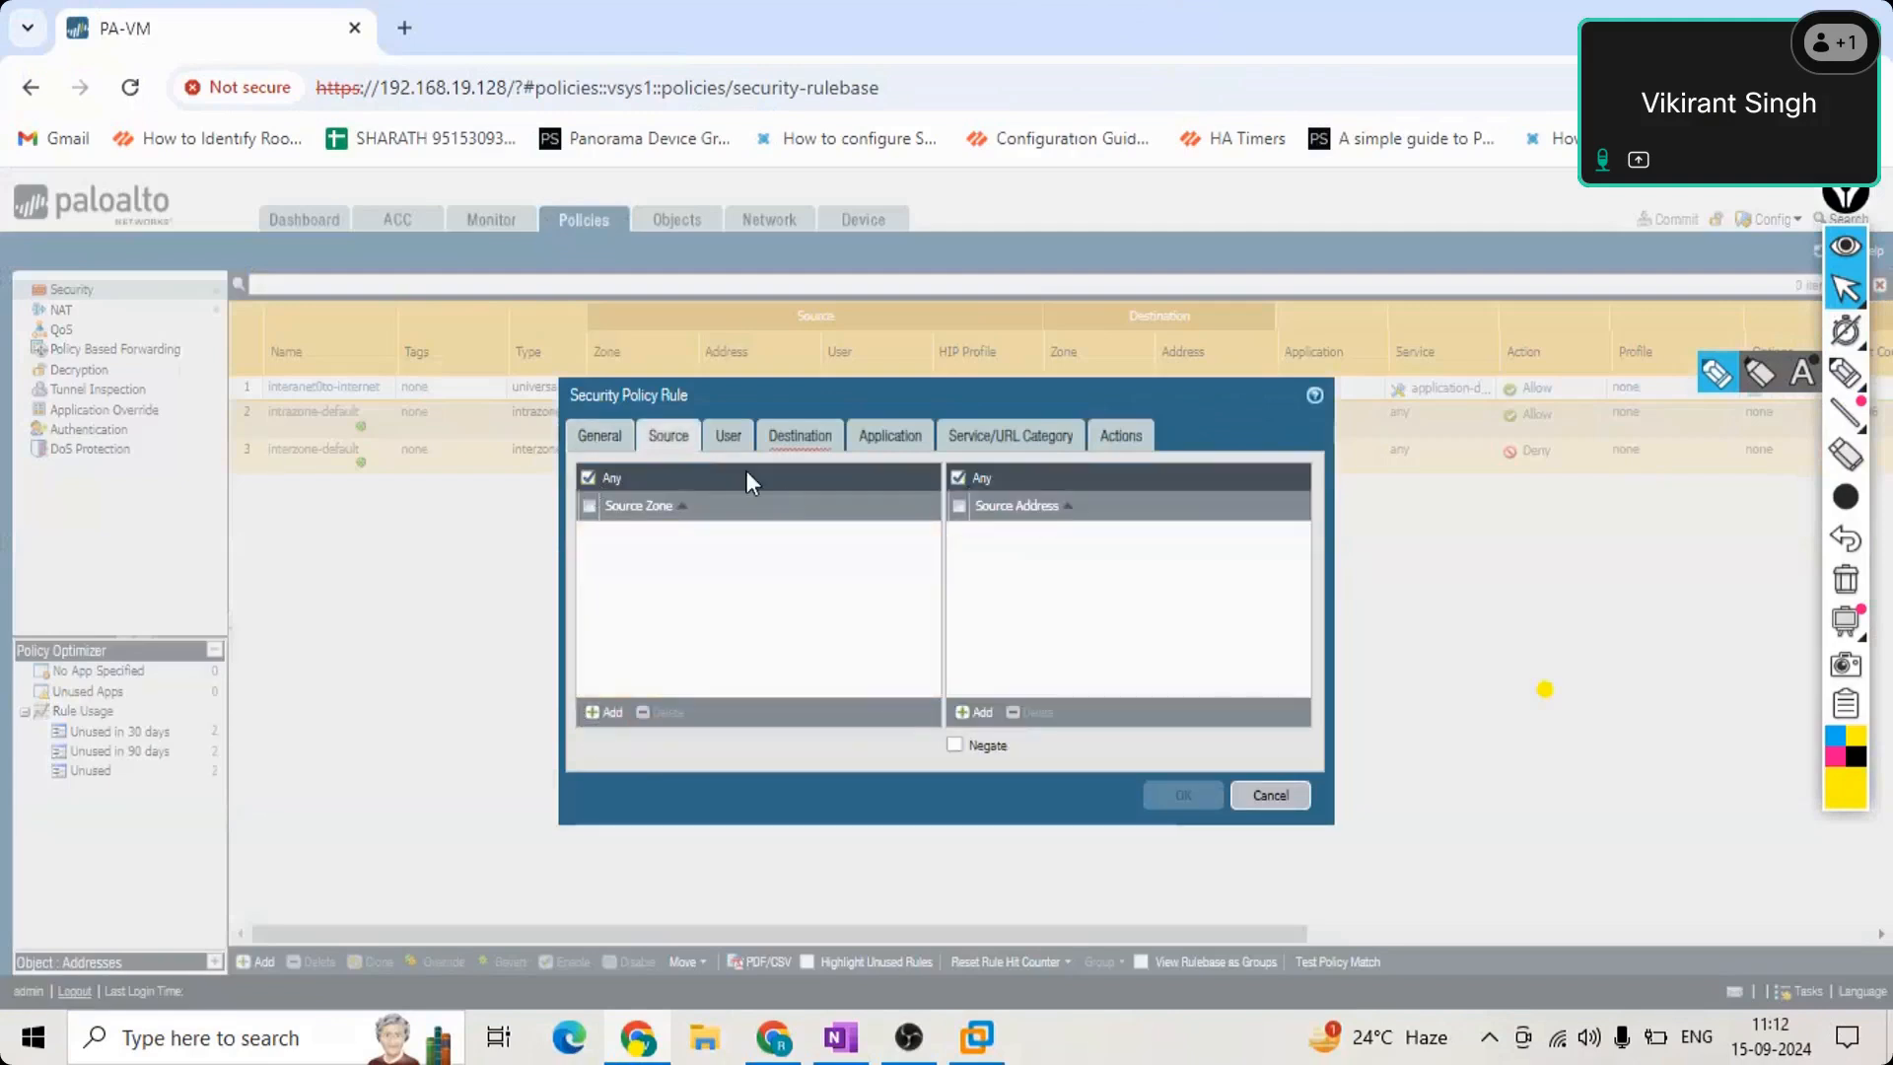
# Set the asas rule's destination zone to any, and confirm the new rule.
pyautogui.click(800, 436)
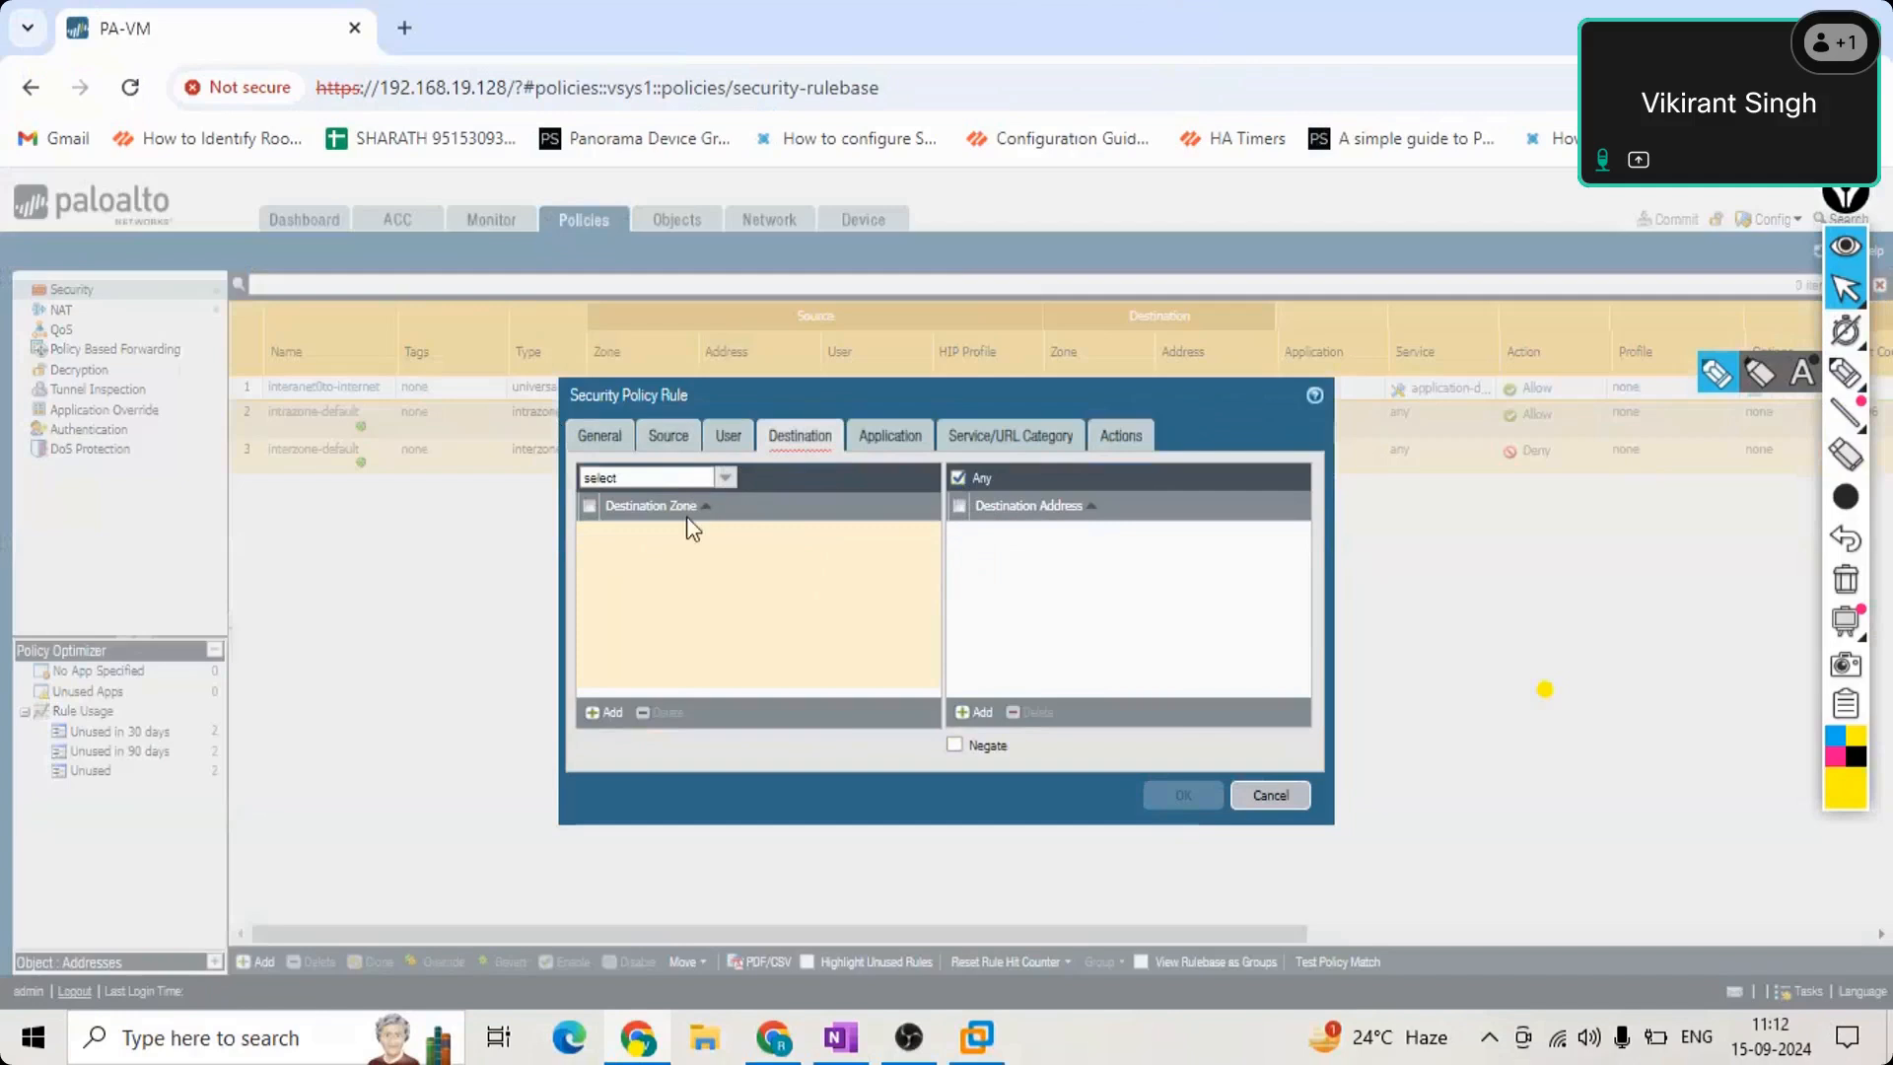
pyautogui.click(727, 478)
pyautogui.click(653, 524)
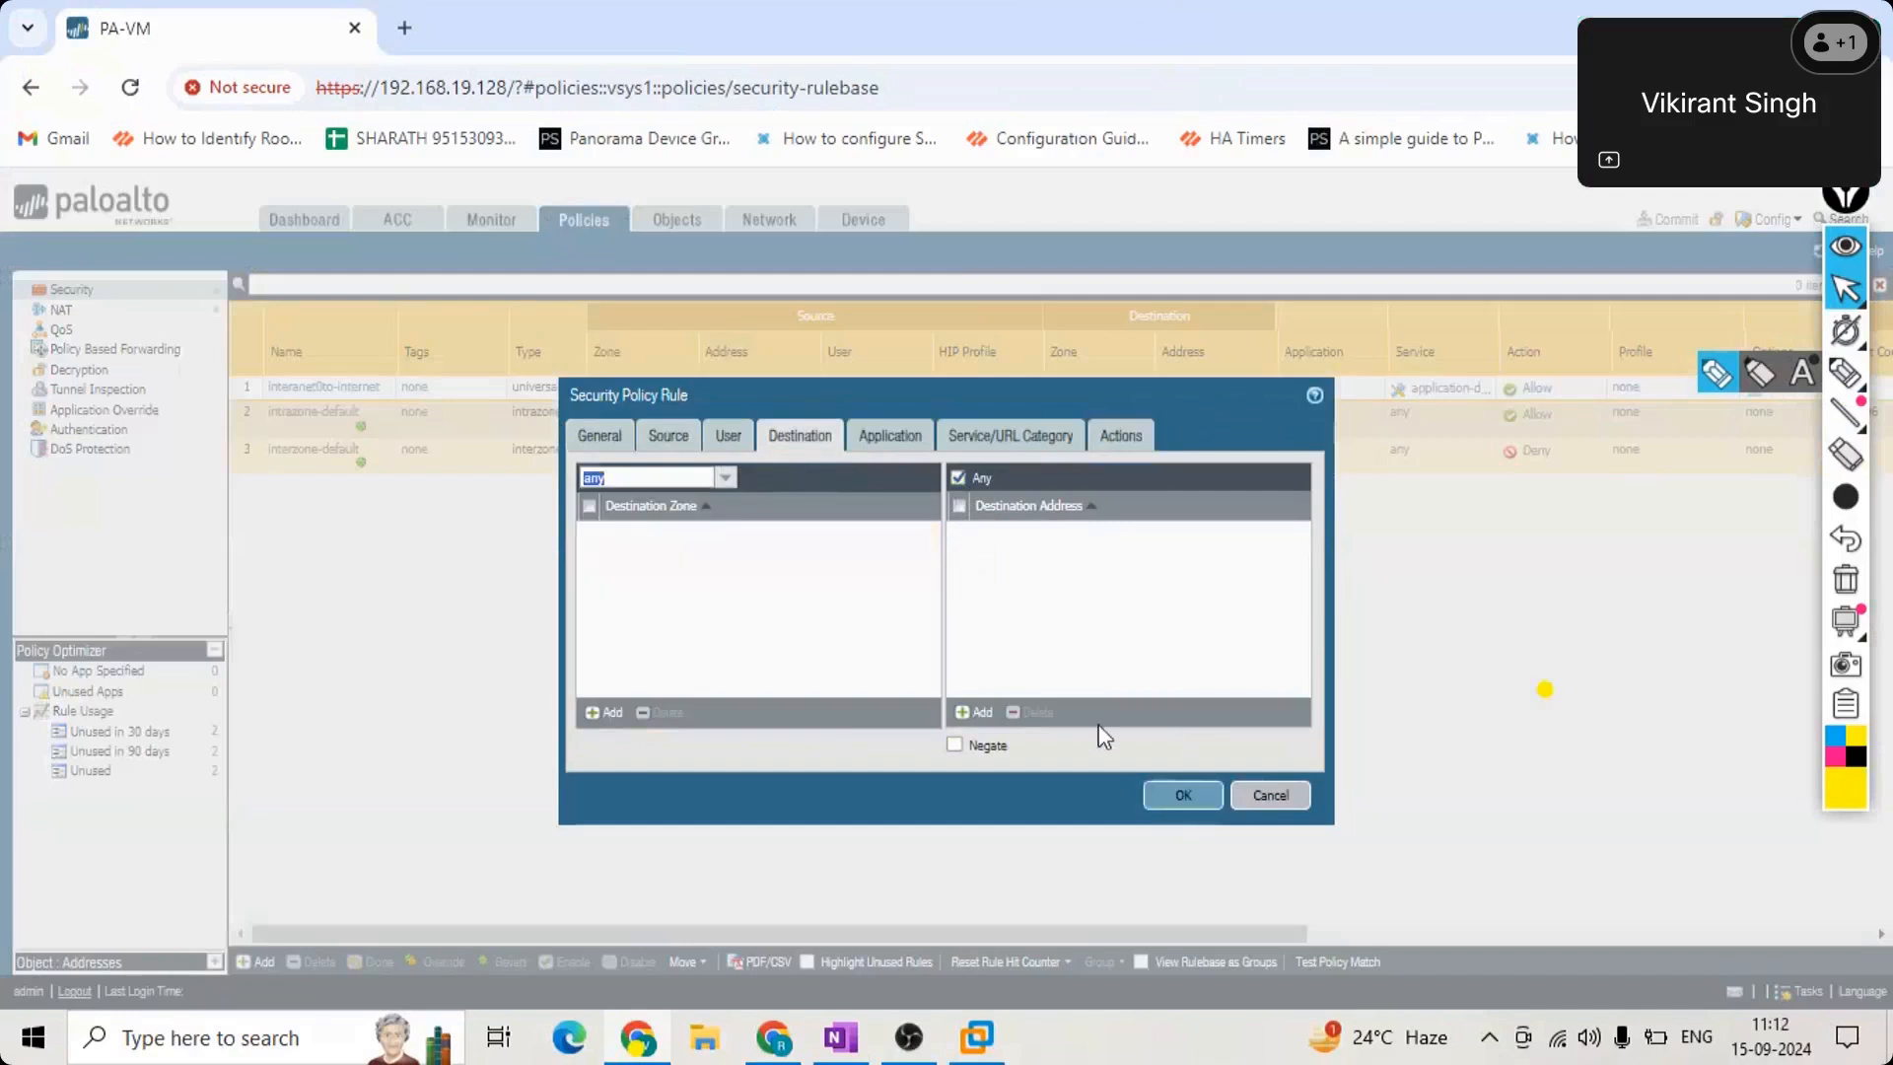
pyautogui.click(1167, 791)
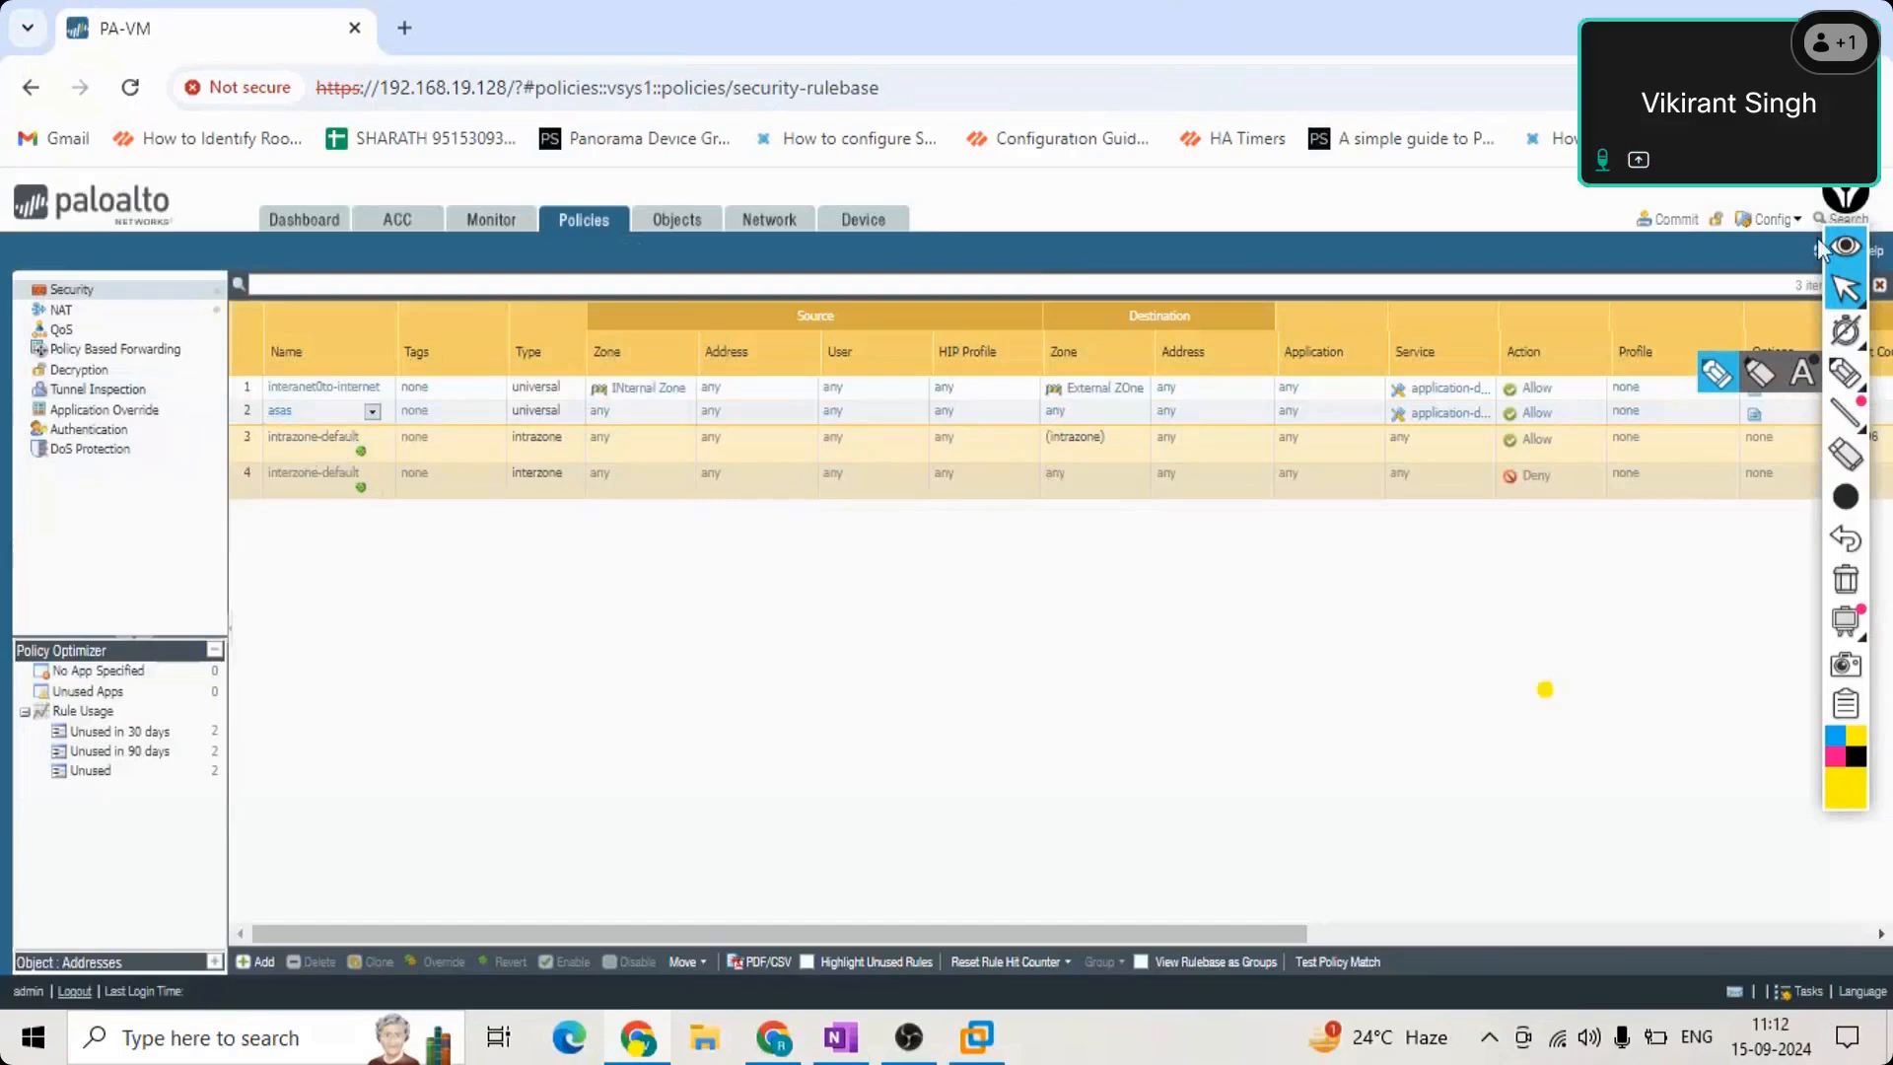
# Save all configuration changes, highlight the snapshot file name in the message, and close it.
pyautogui.click(1767, 219)
pyautogui.click(1770, 247)
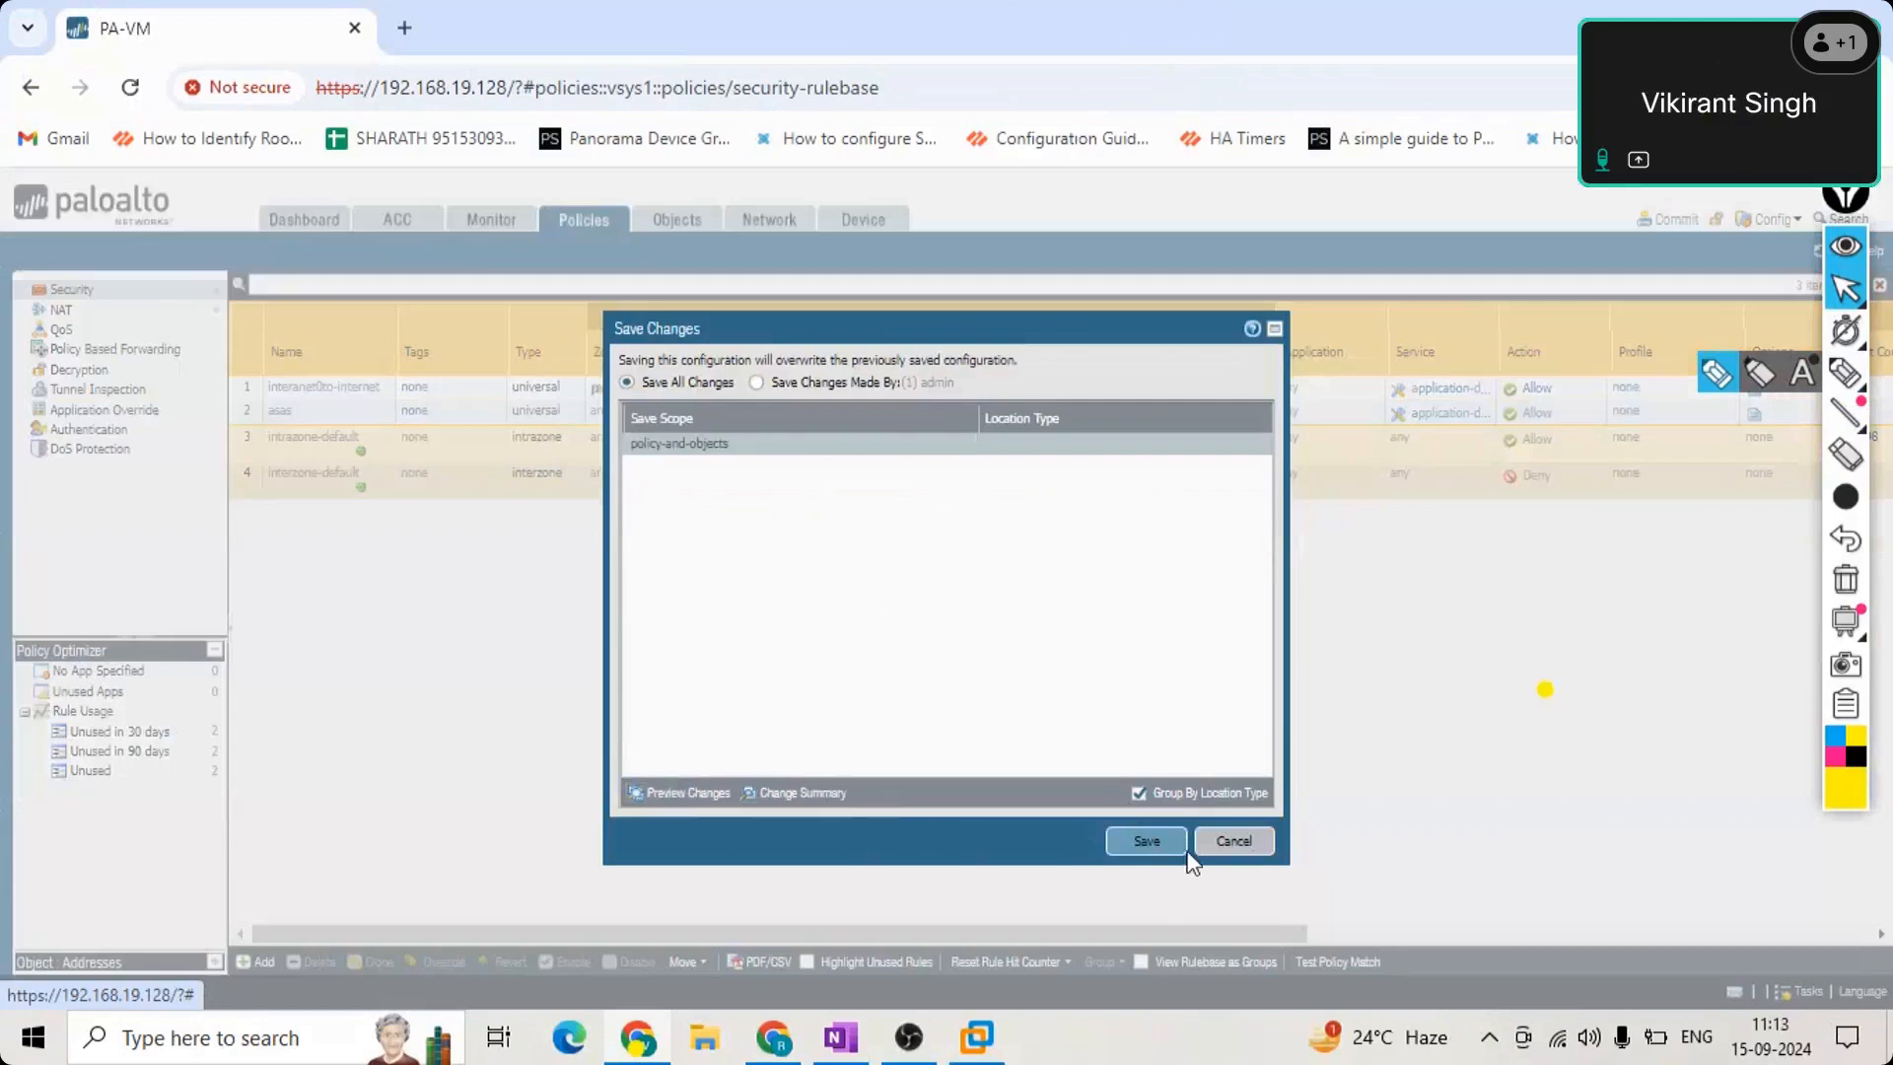
pyautogui.click(1149, 843)
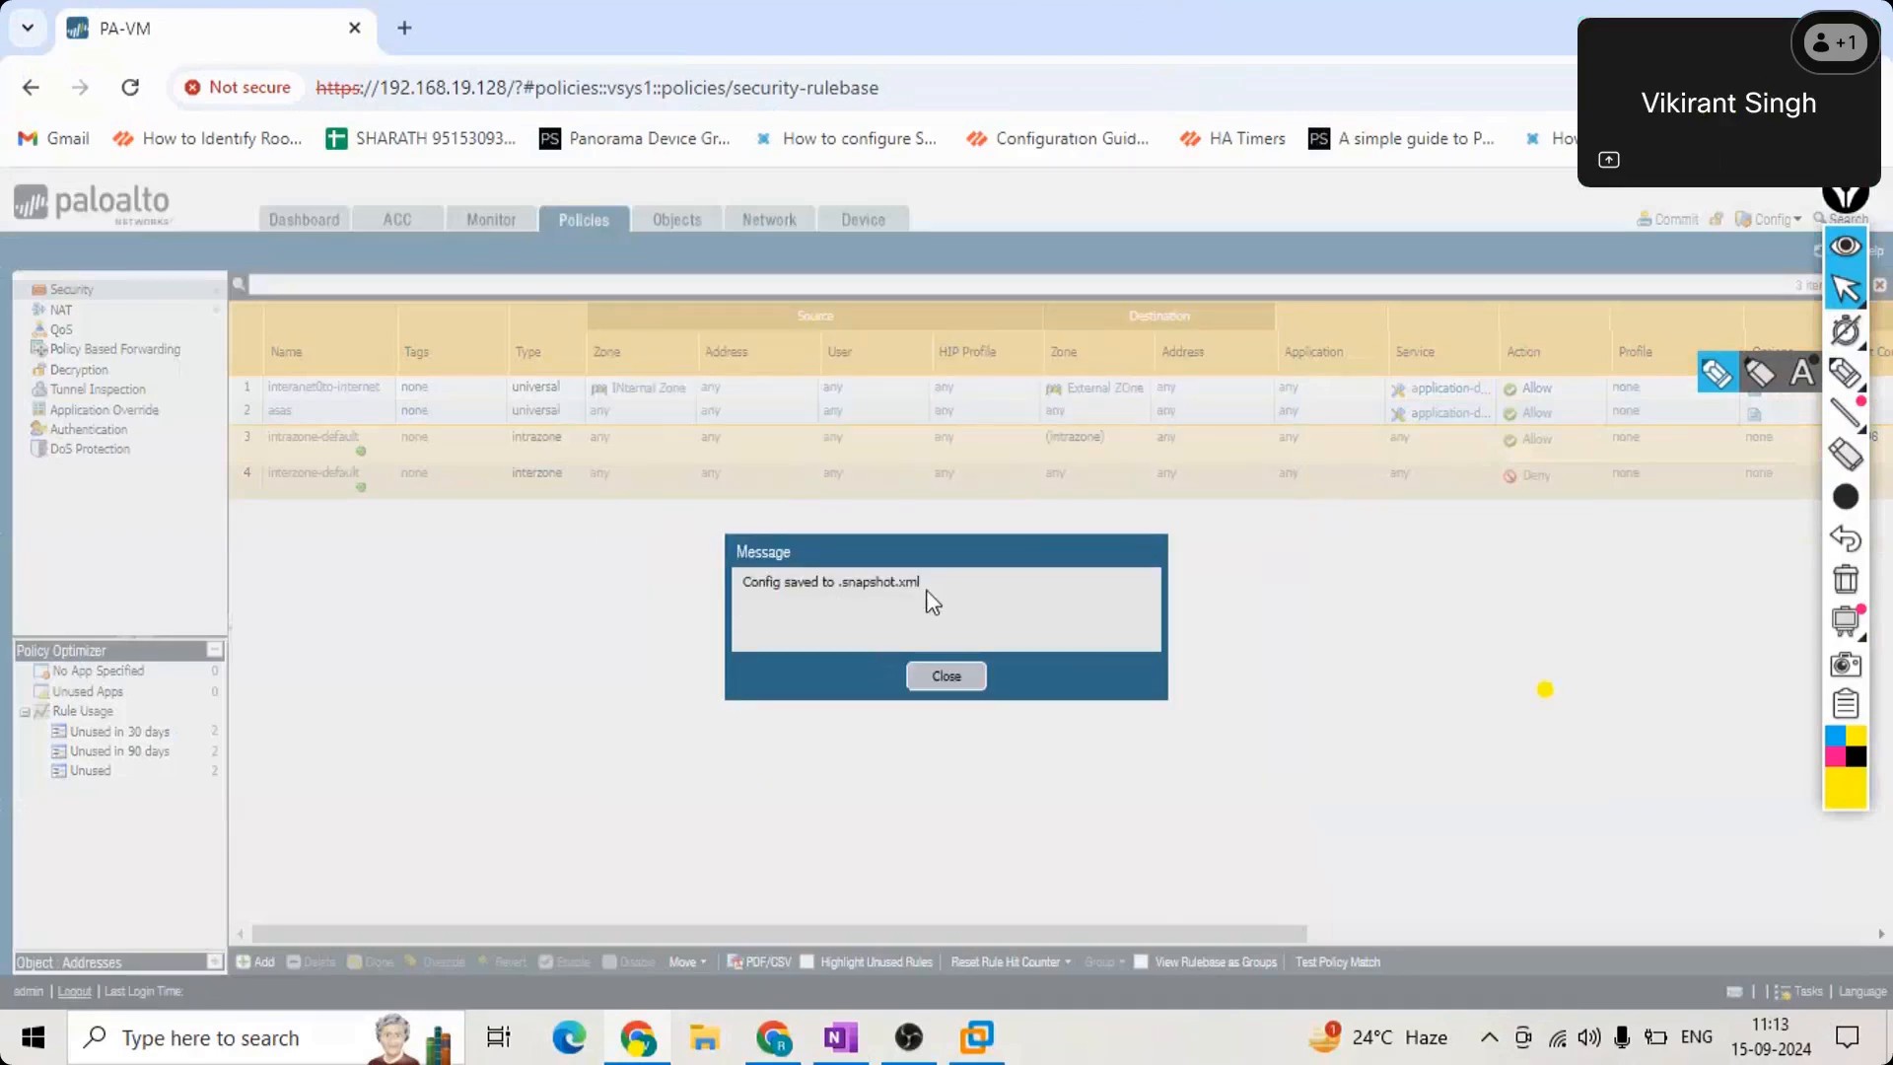
pyautogui.moveTo(921, 584); pyautogui.dragTo(843, 590)
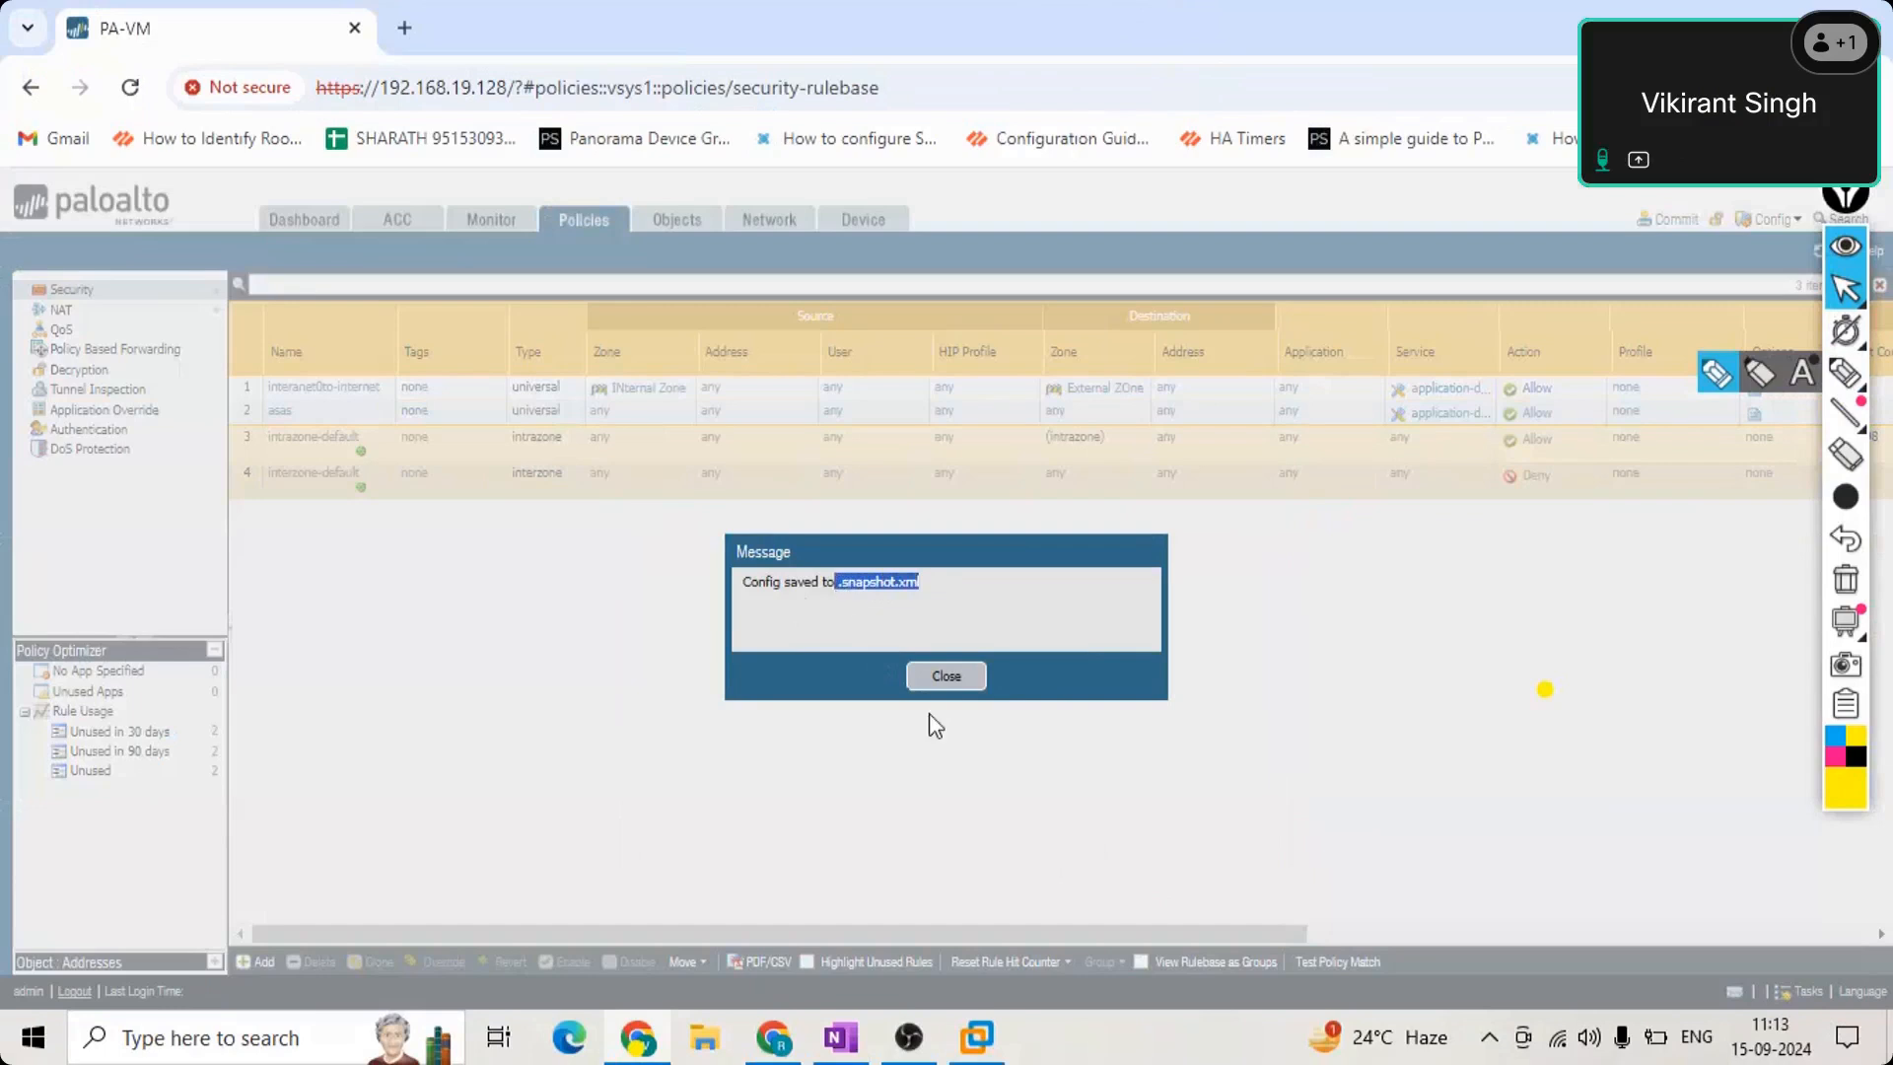
pyautogui.click(860, 643)
pyautogui.click(946, 676)
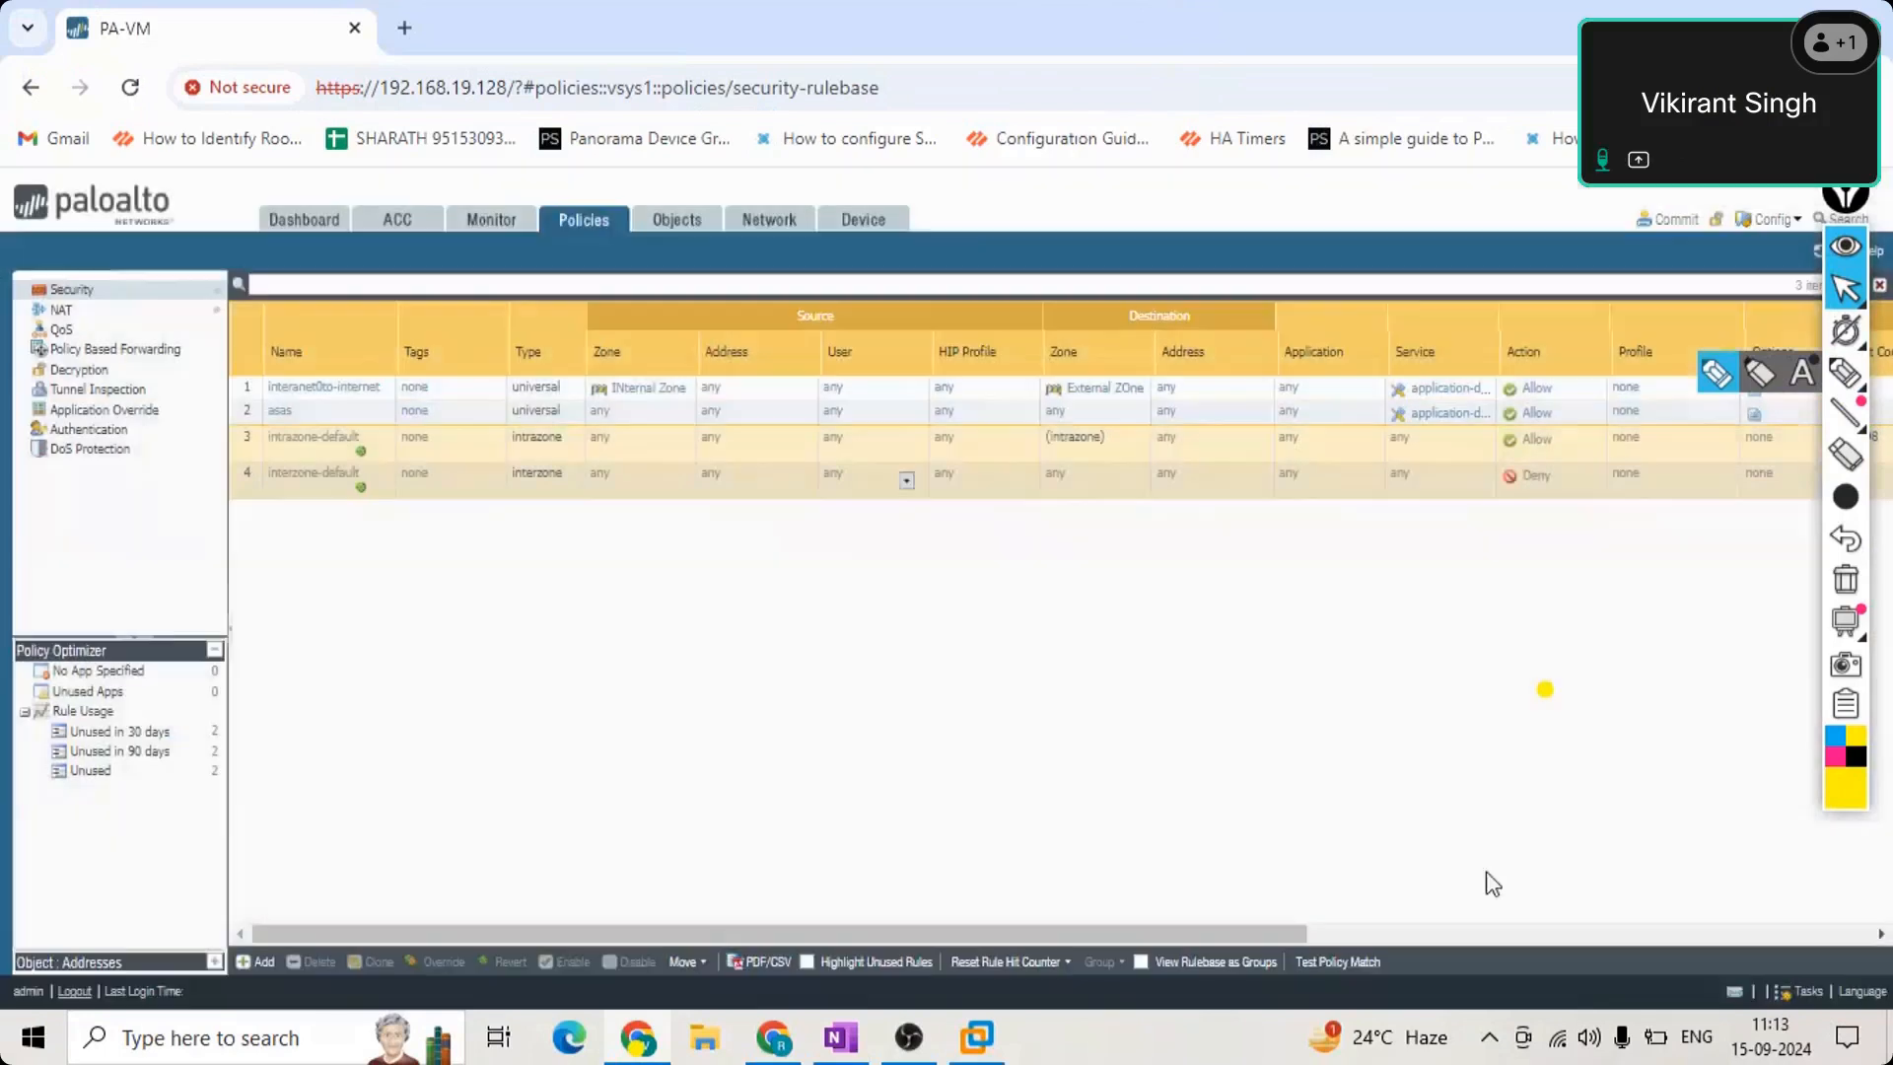
# Move the annotation toolbar clear of the configuration options, and revert all changes from the candidate configuration.
pyautogui.click(1768, 223)
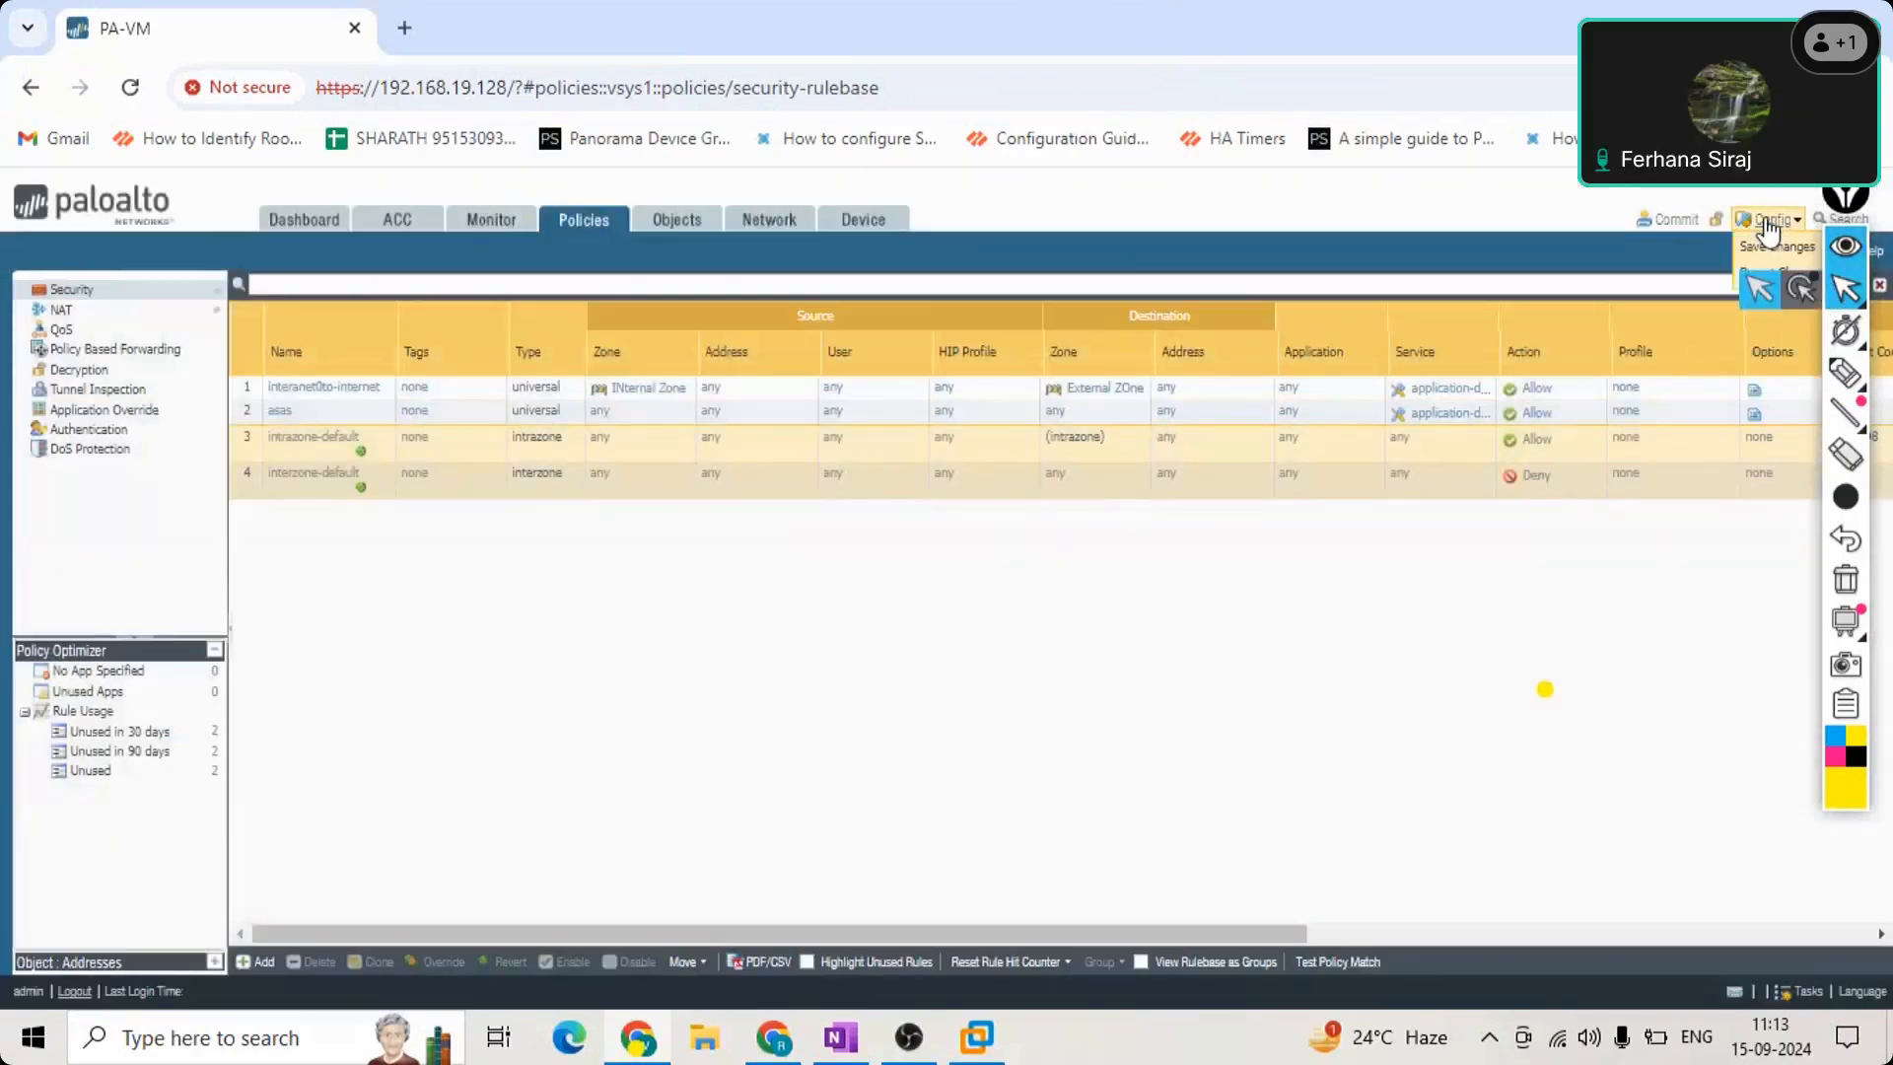
pyautogui.click(1676, 712)
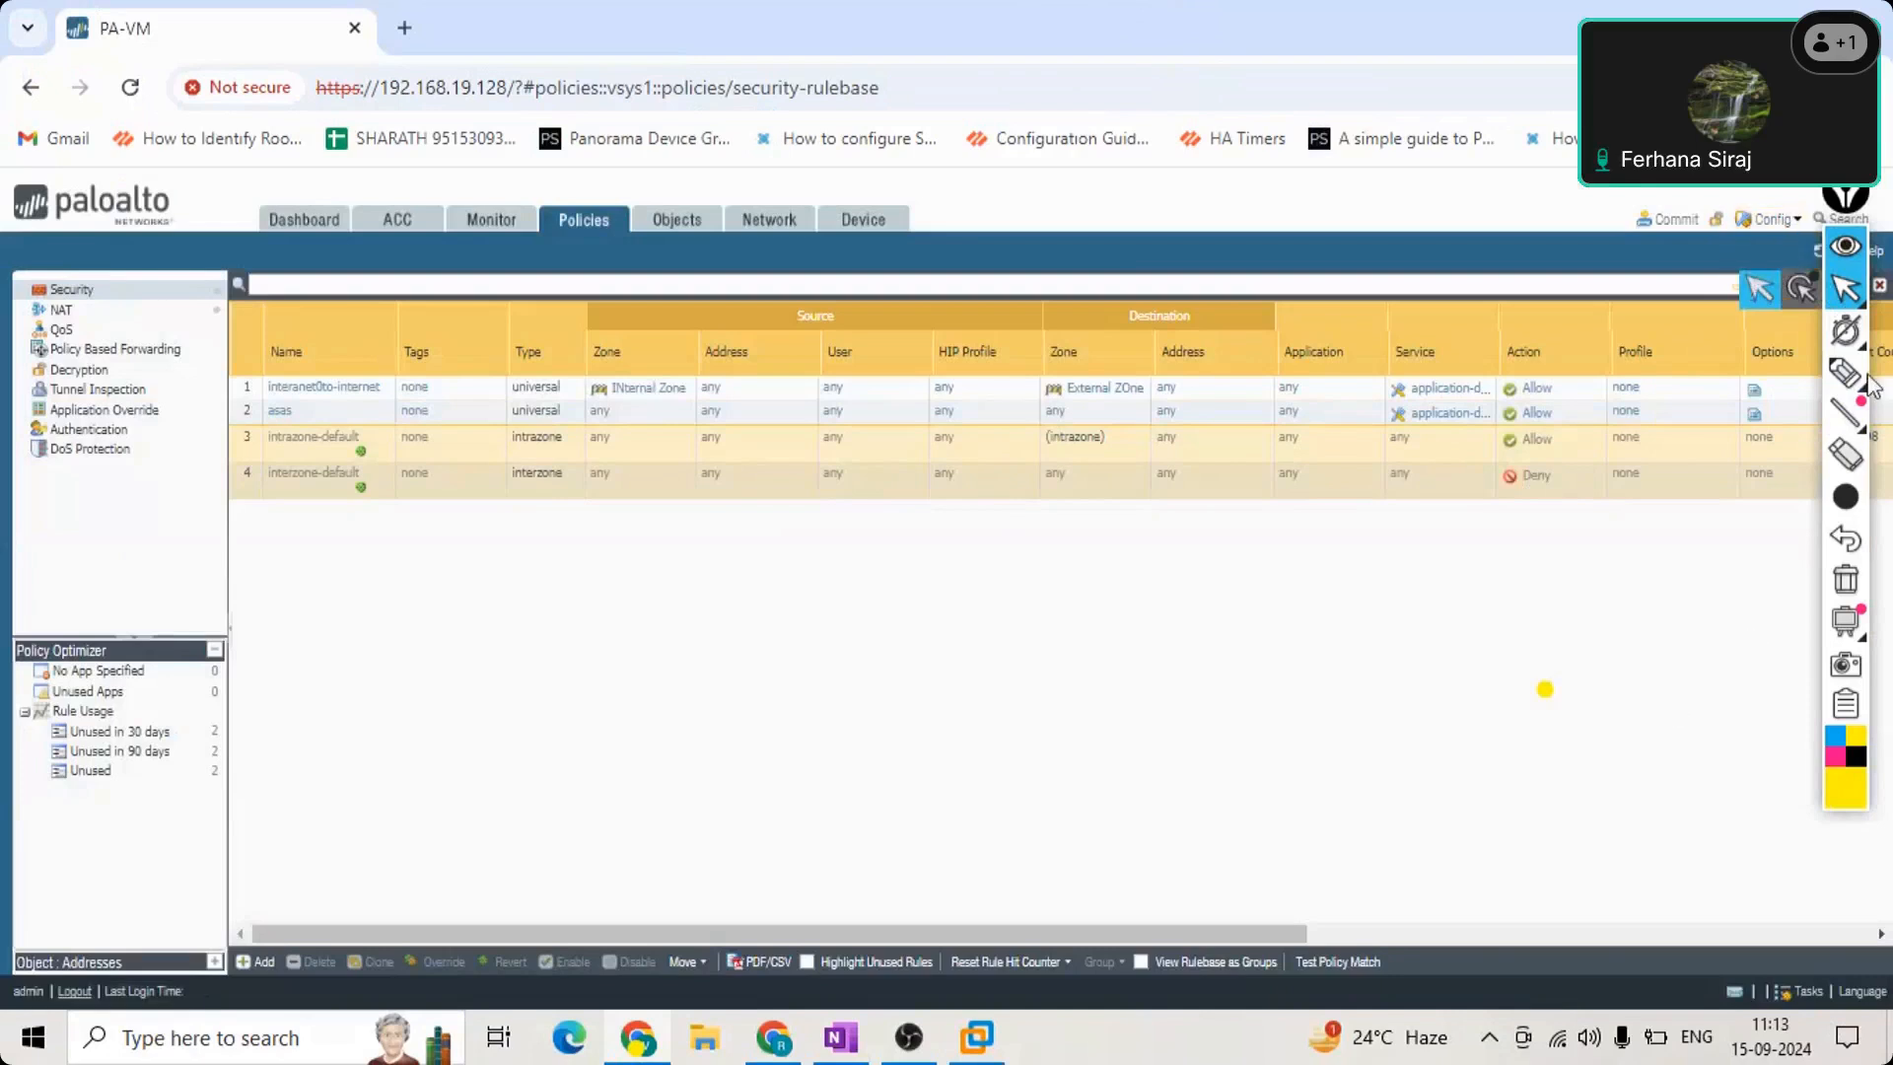
pyautogui.moveTo(1863, 202)
pyautogui.mouseDown()
pyautogui.moveTo(1887, 205)
pyautogui.moveTo(1868, 202)
pyautogui.mouseUp()
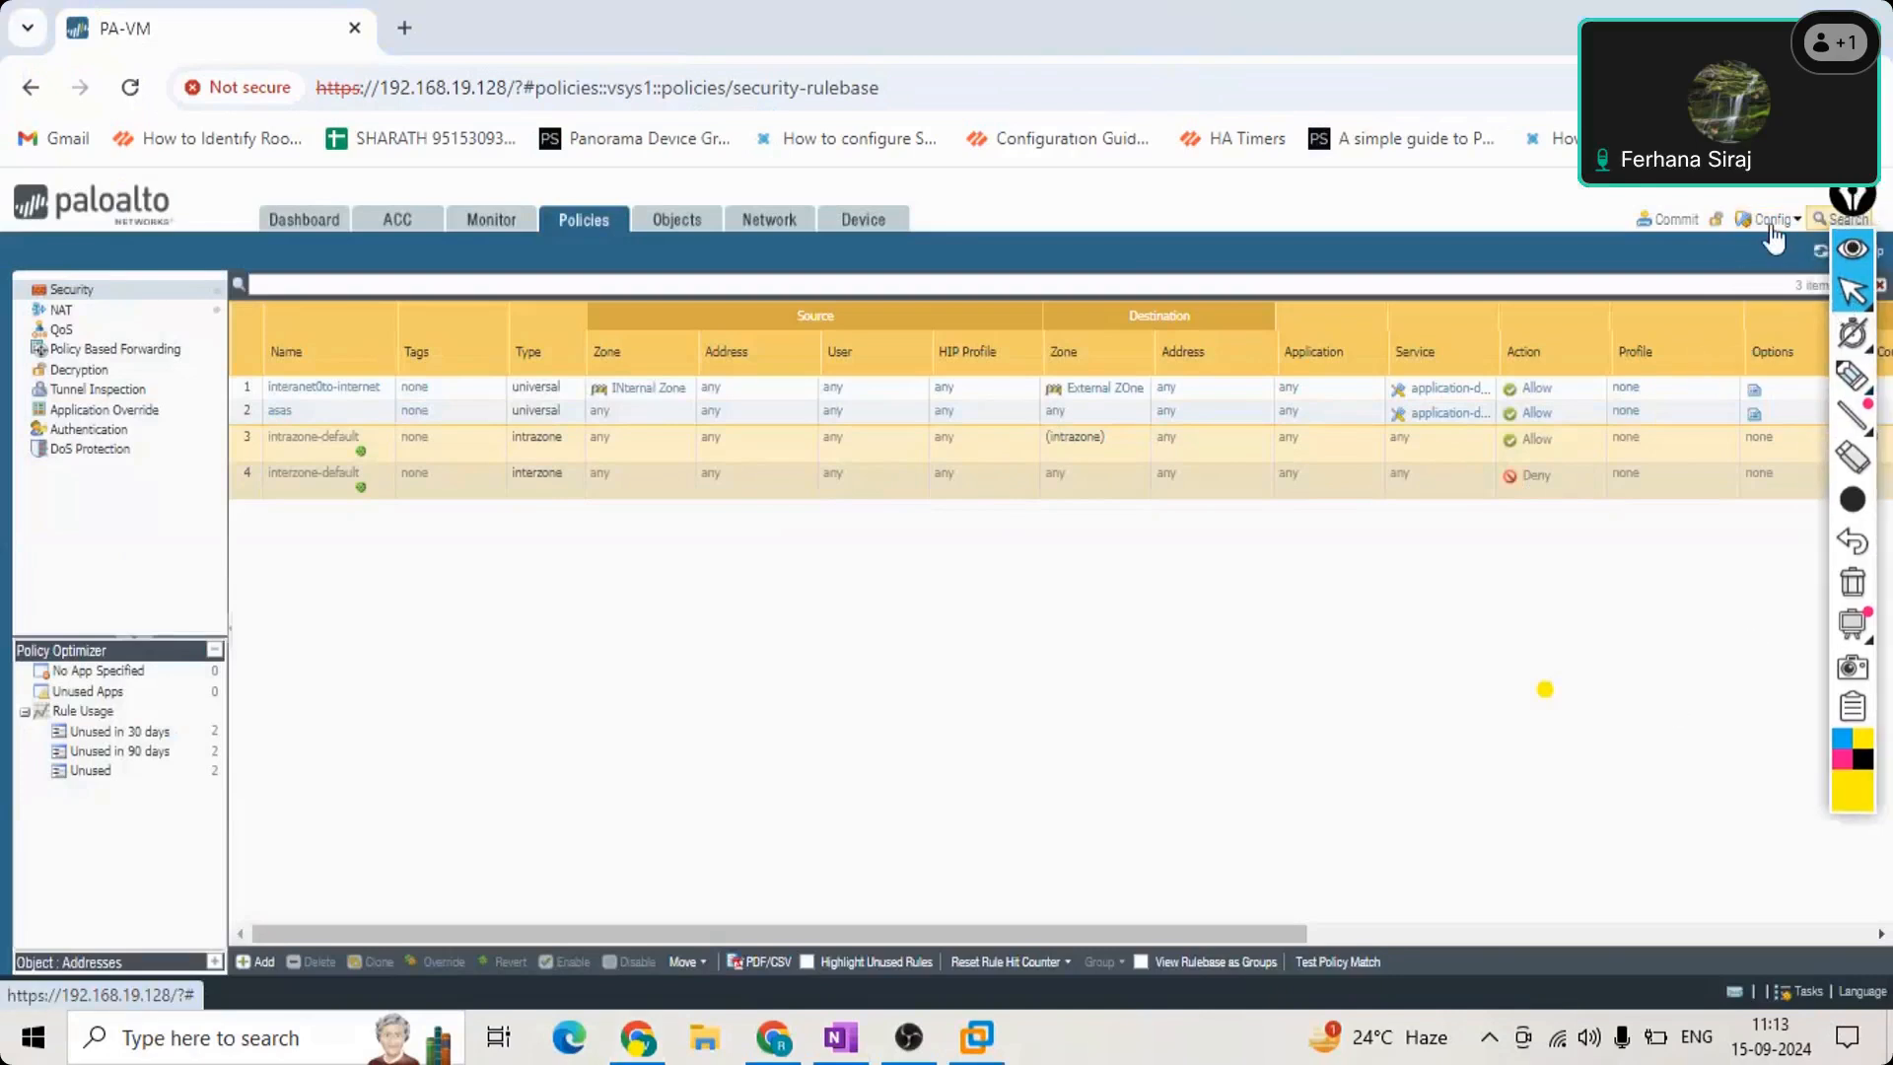
pyautogui.click(1767, 219)
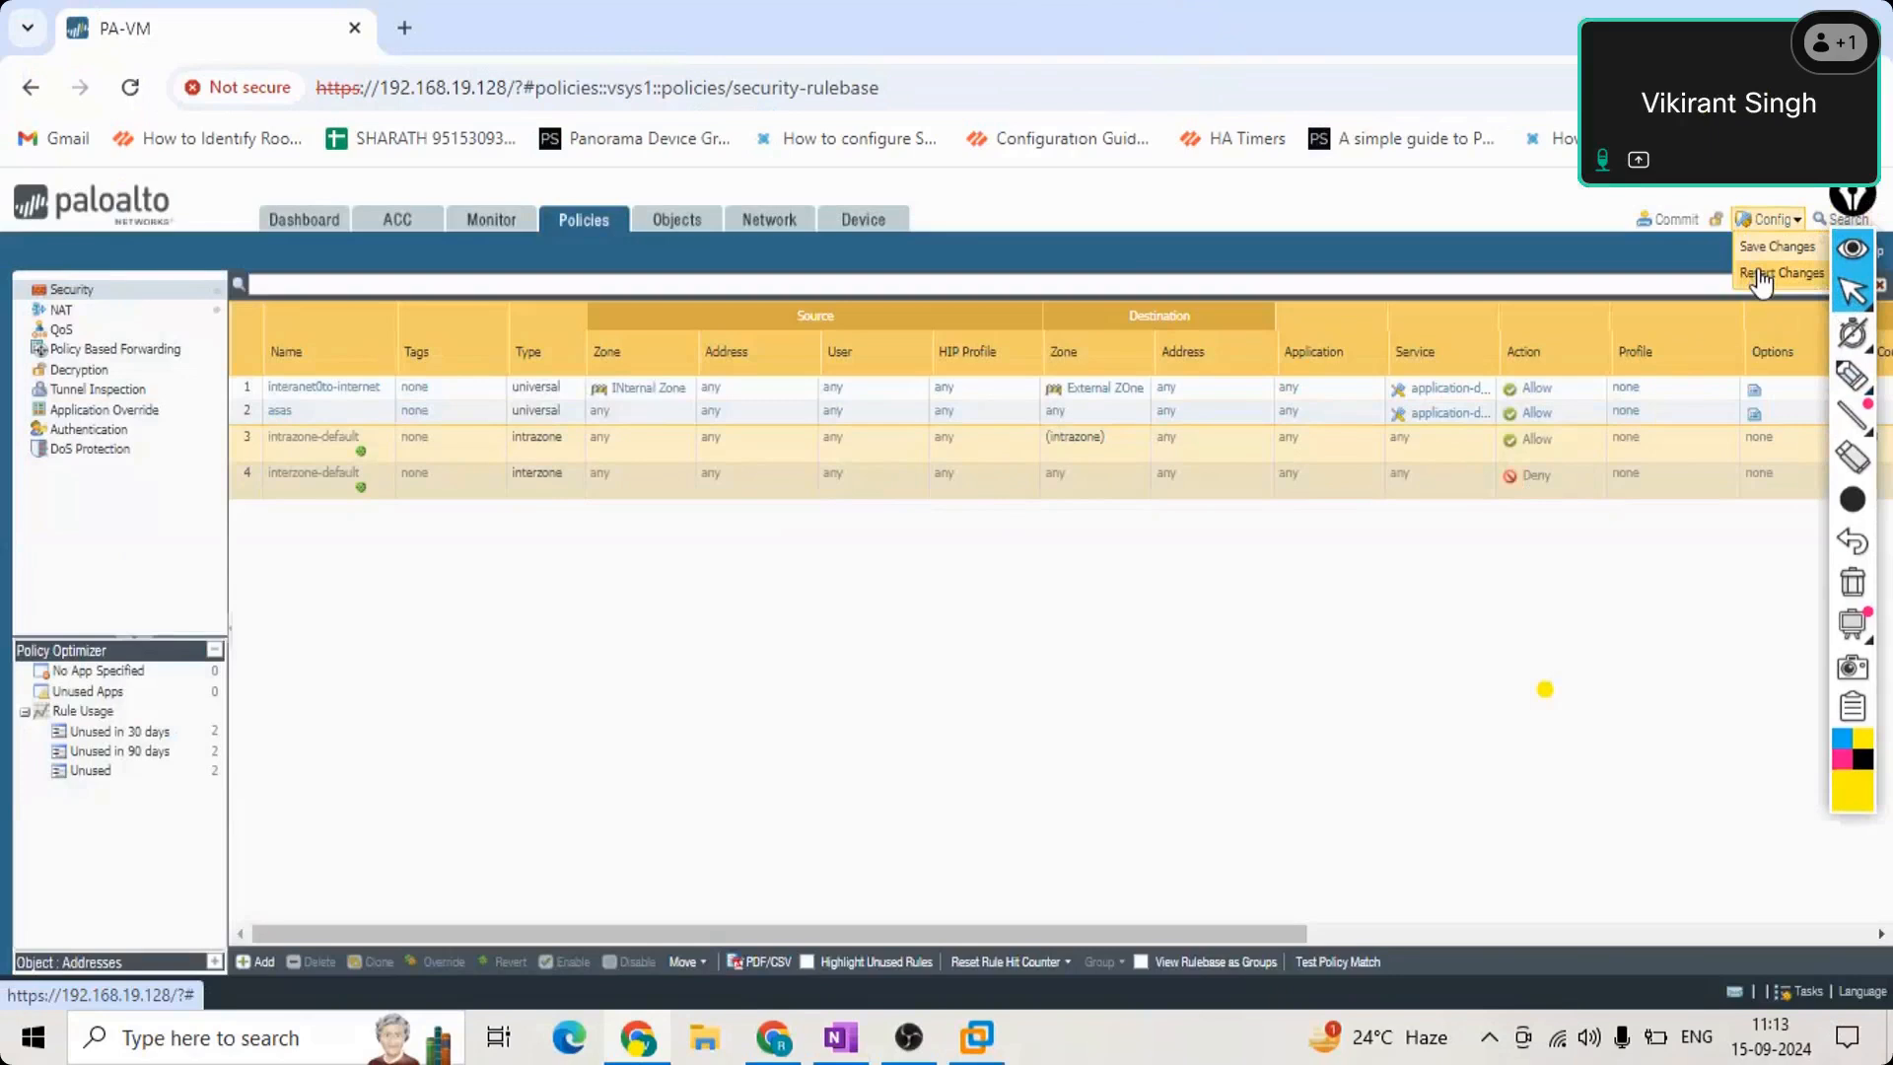
pyautogui.click(1759, 272)
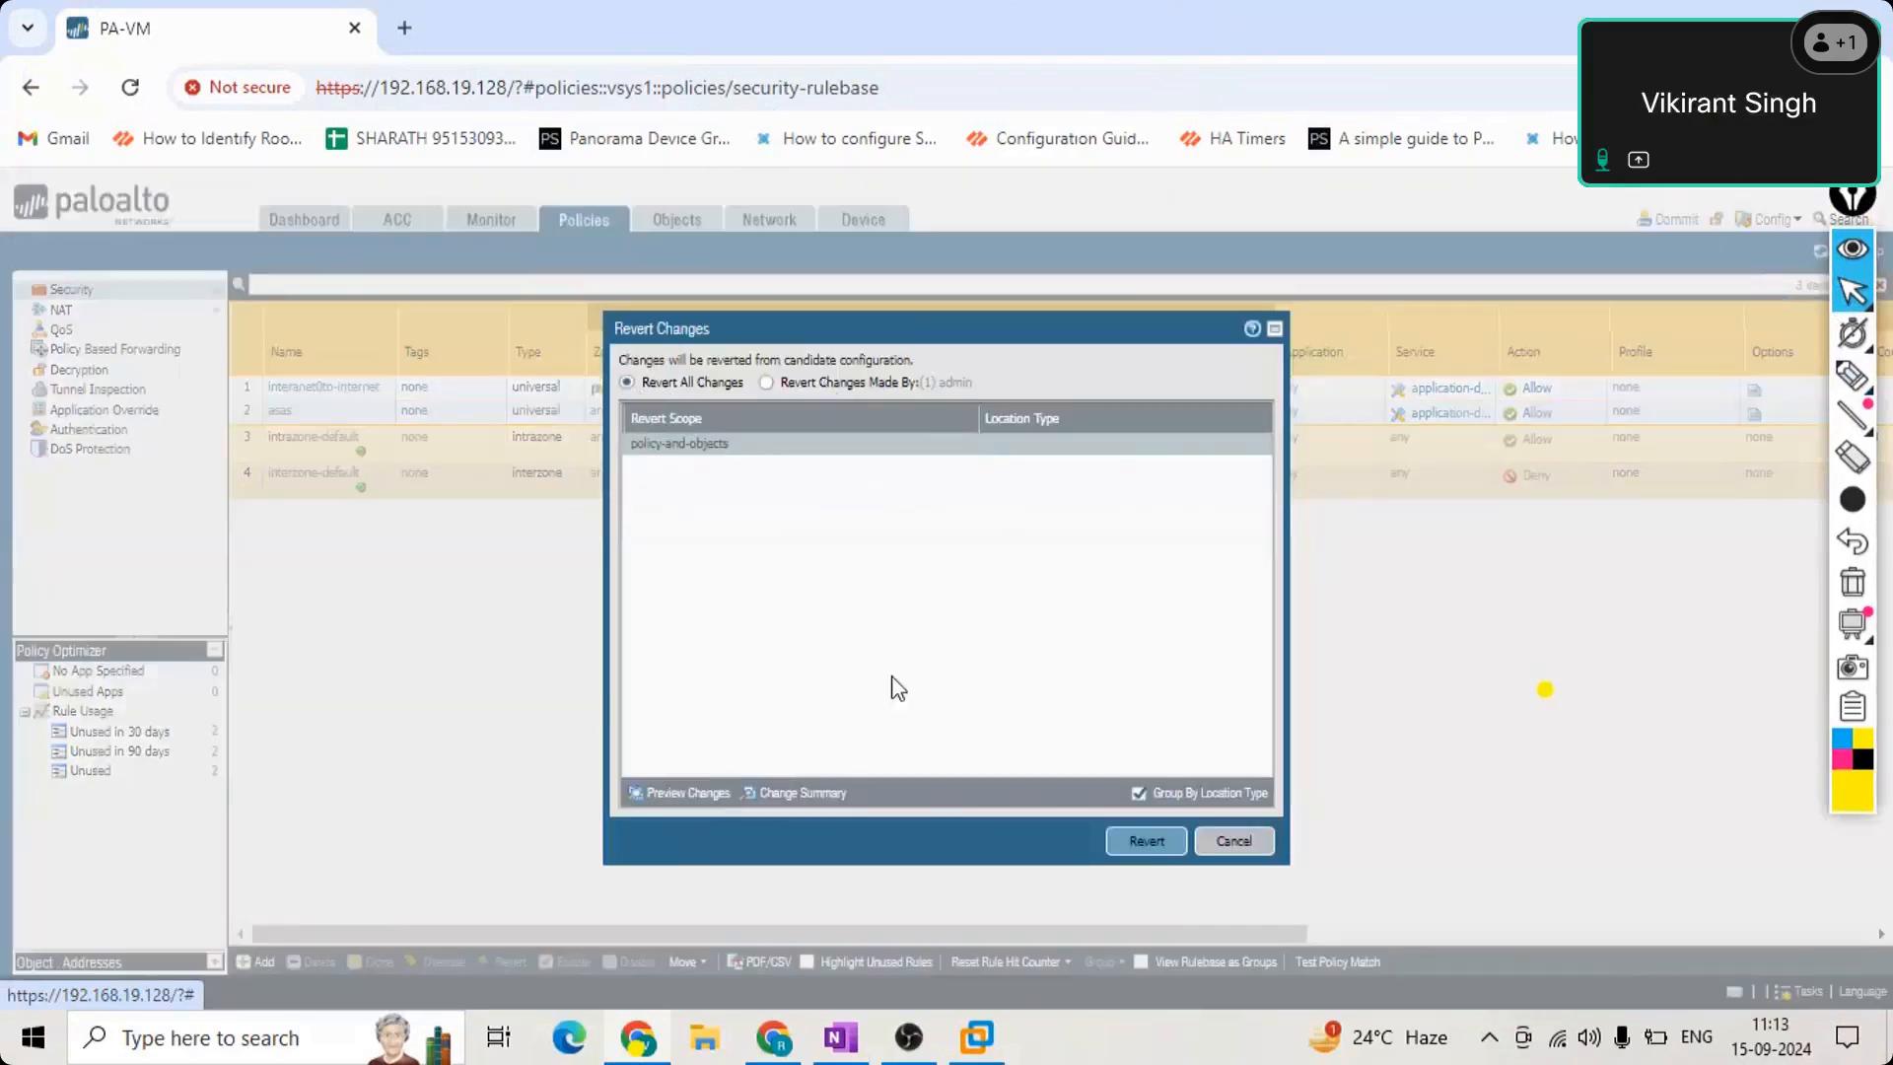
pyautogui.click(1114, 840)
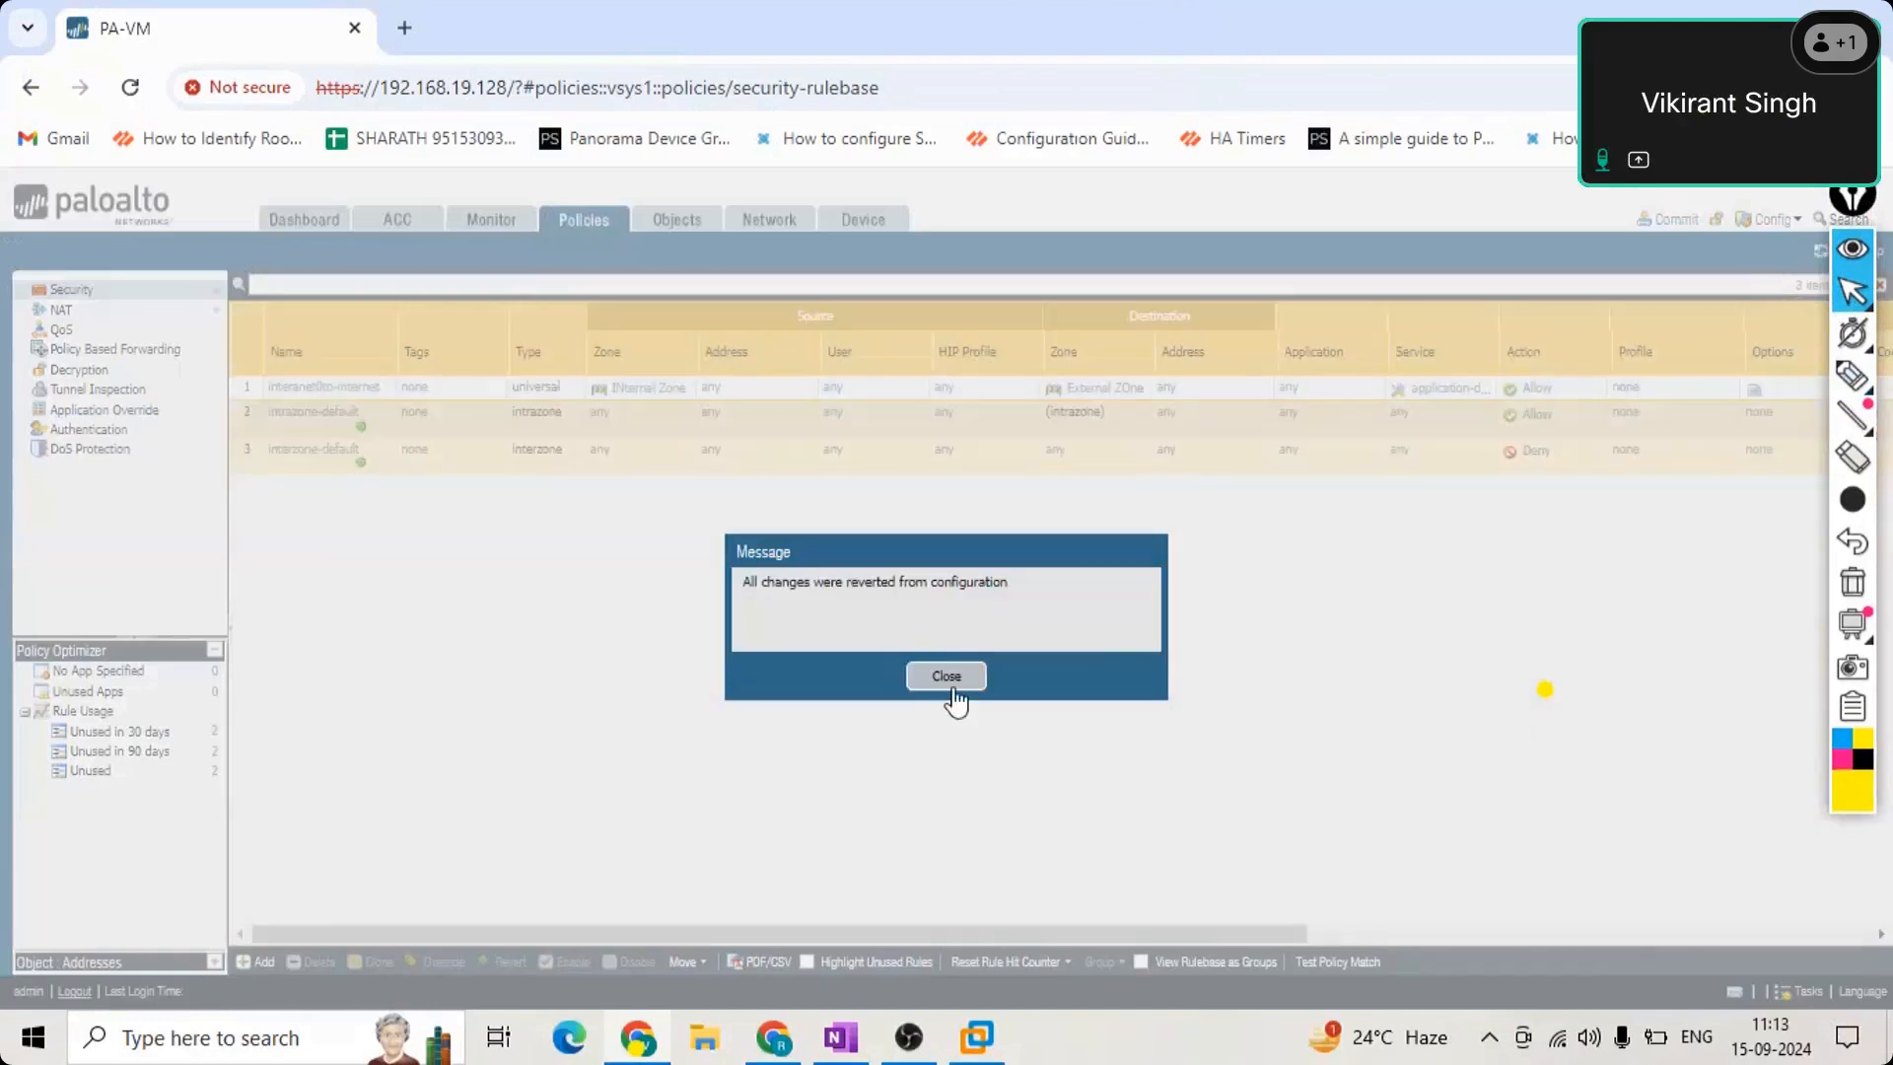
pyautogui.click(954, 690)
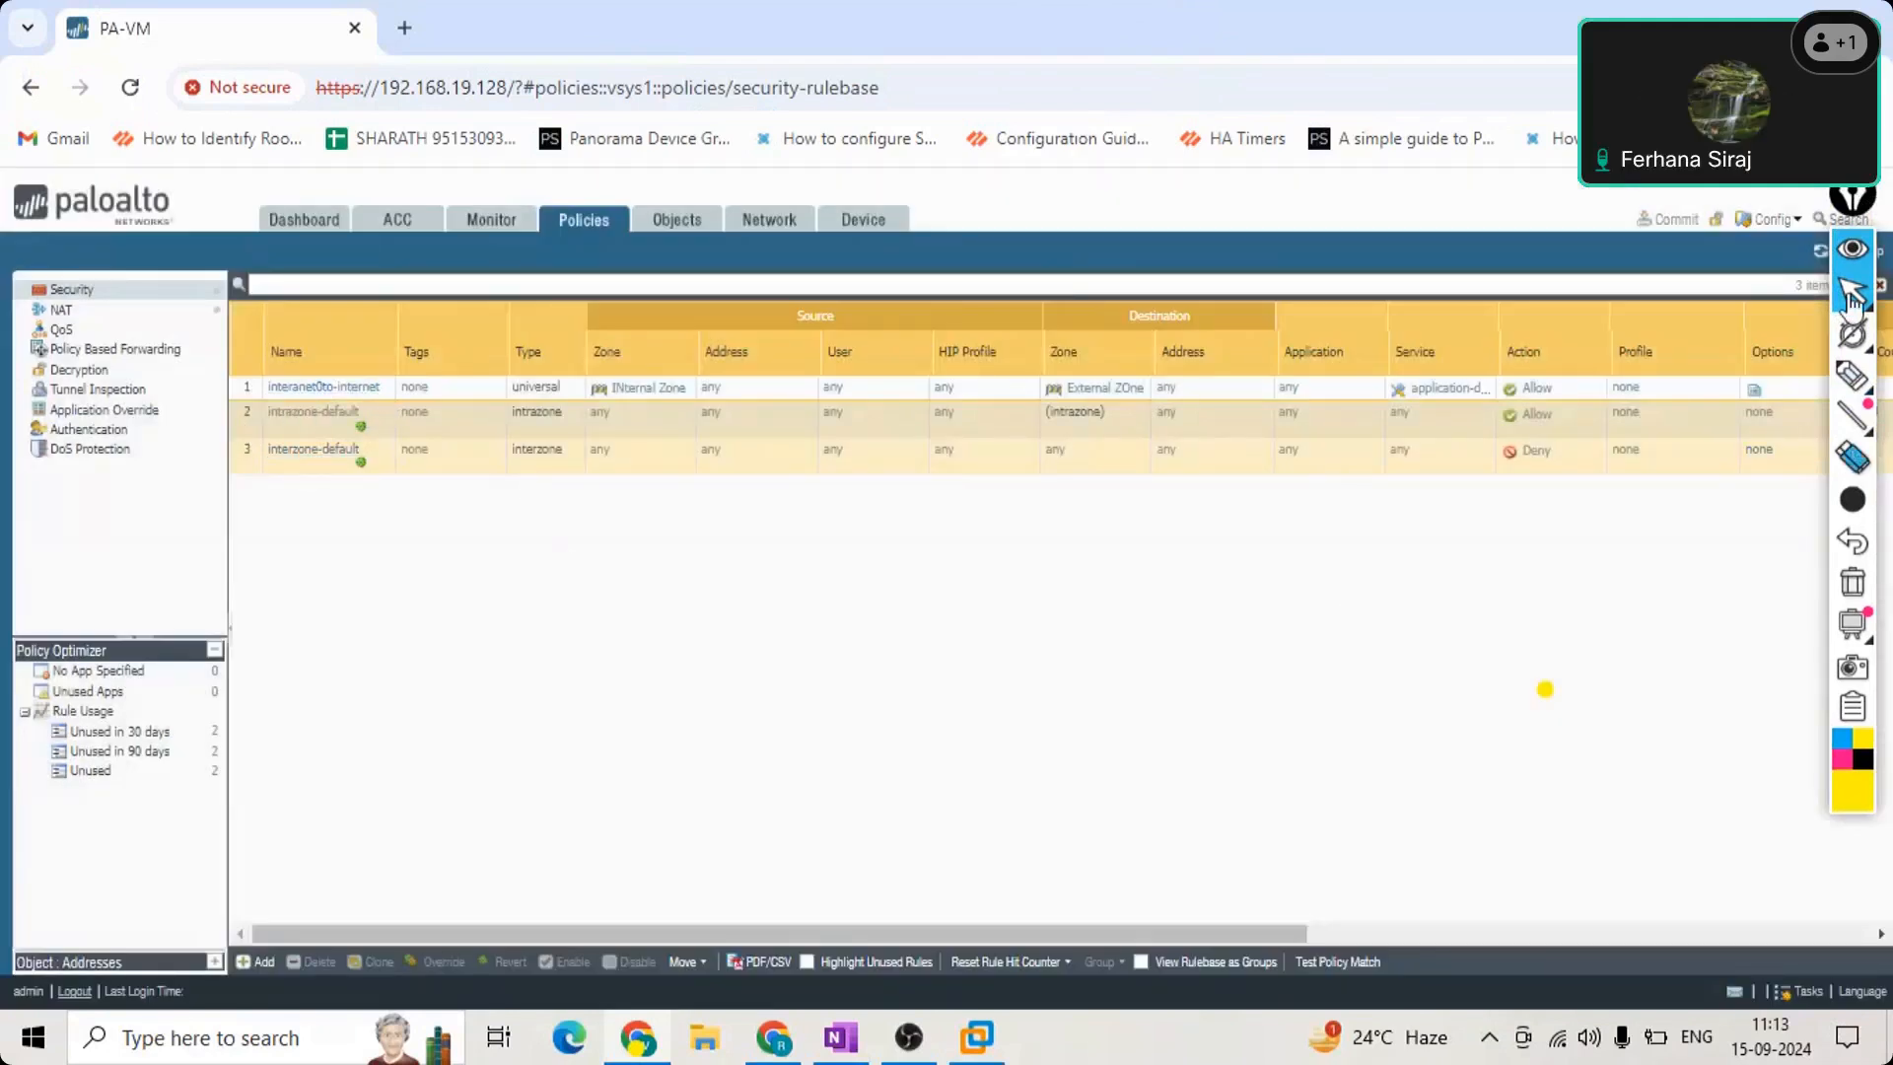
# Show the configuration's save and revert options, and check for pending changes to commit.
pyautogui.click(1776, 231)
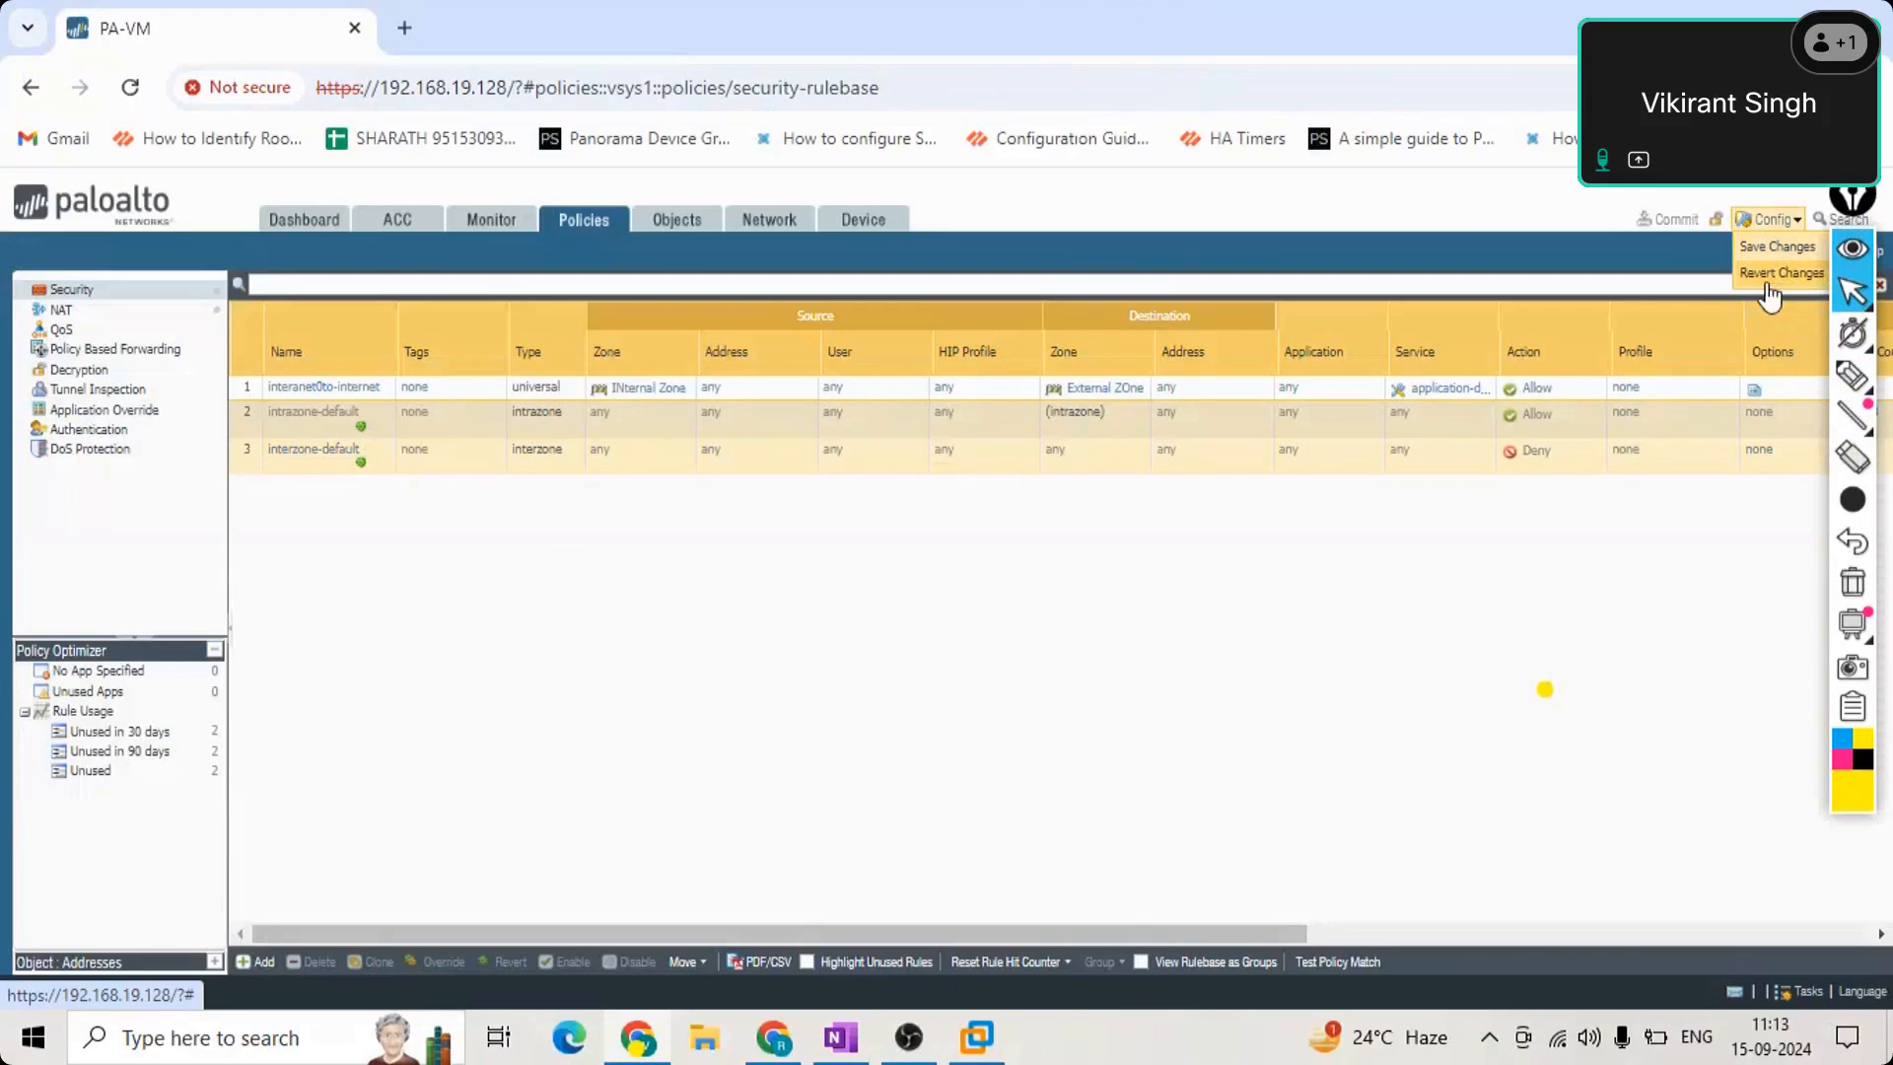
pyautogui.click(1769, 284)
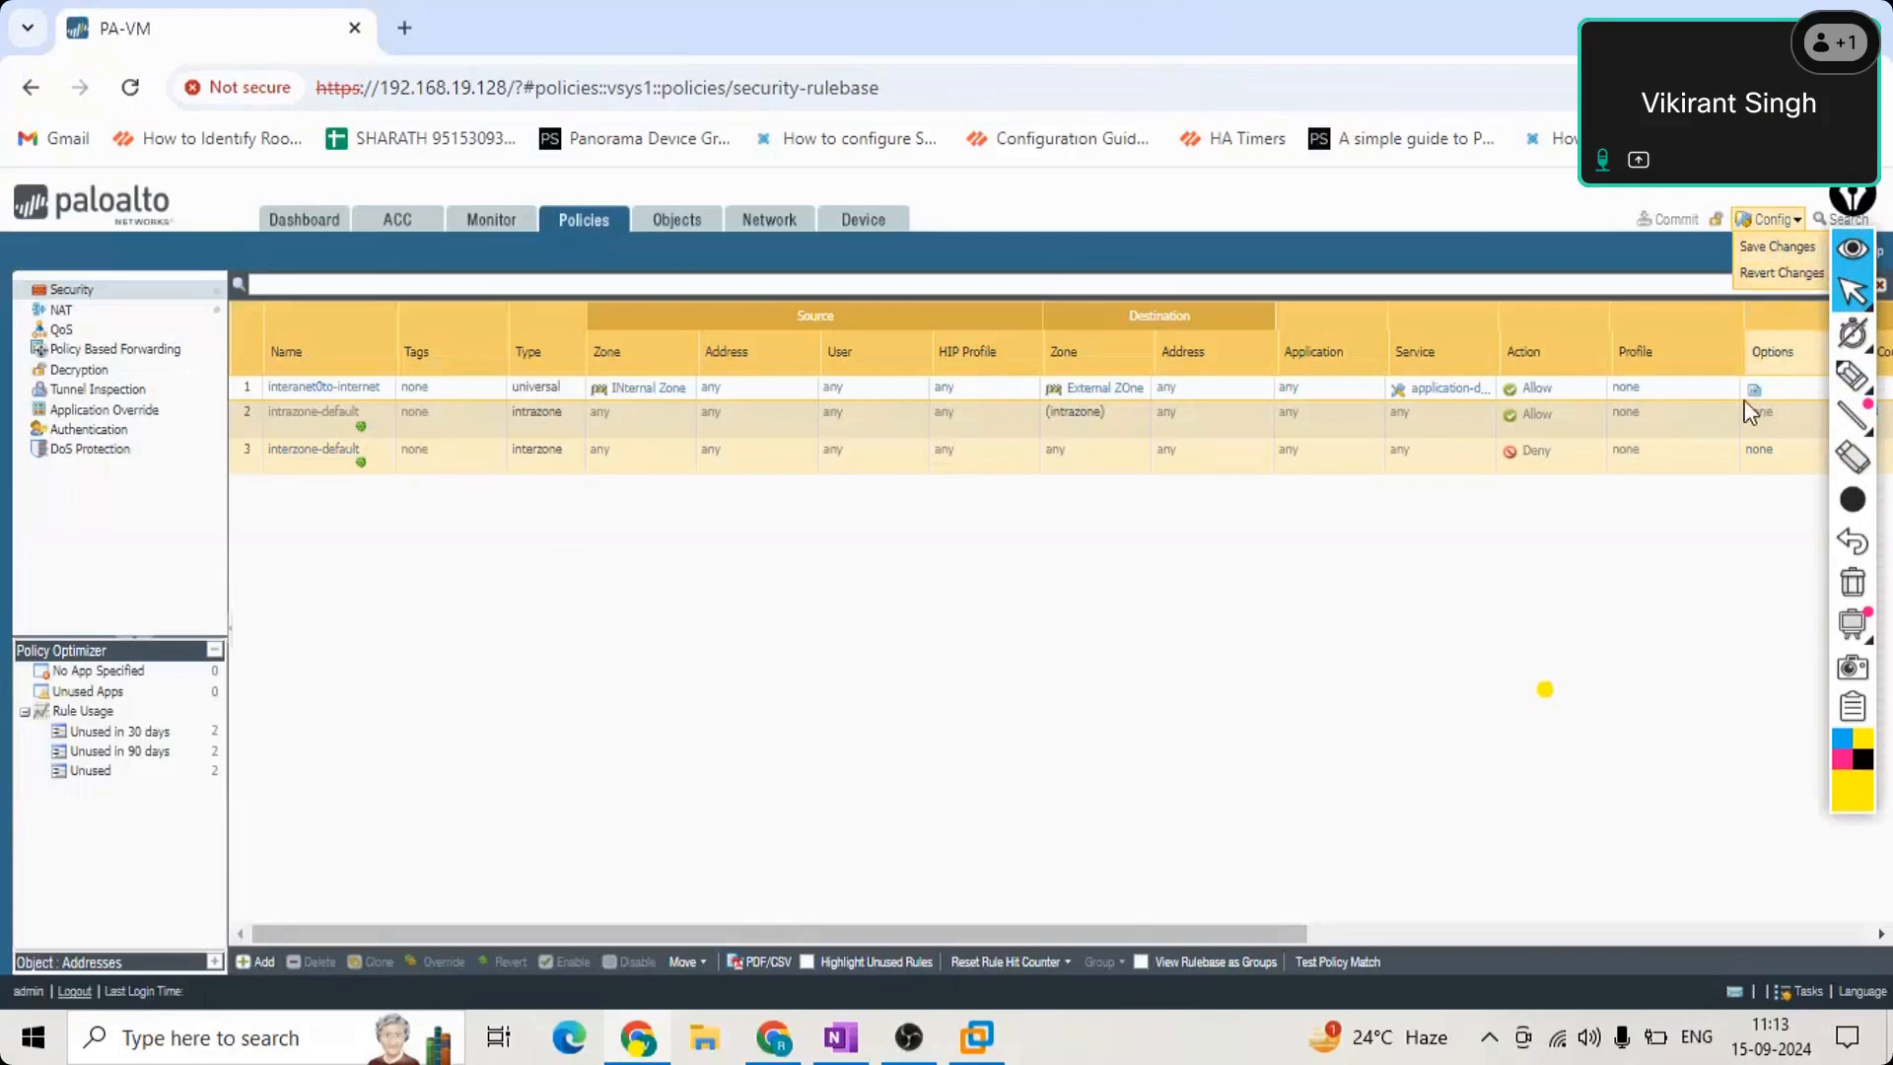
pyautogui.click(1751, 219)
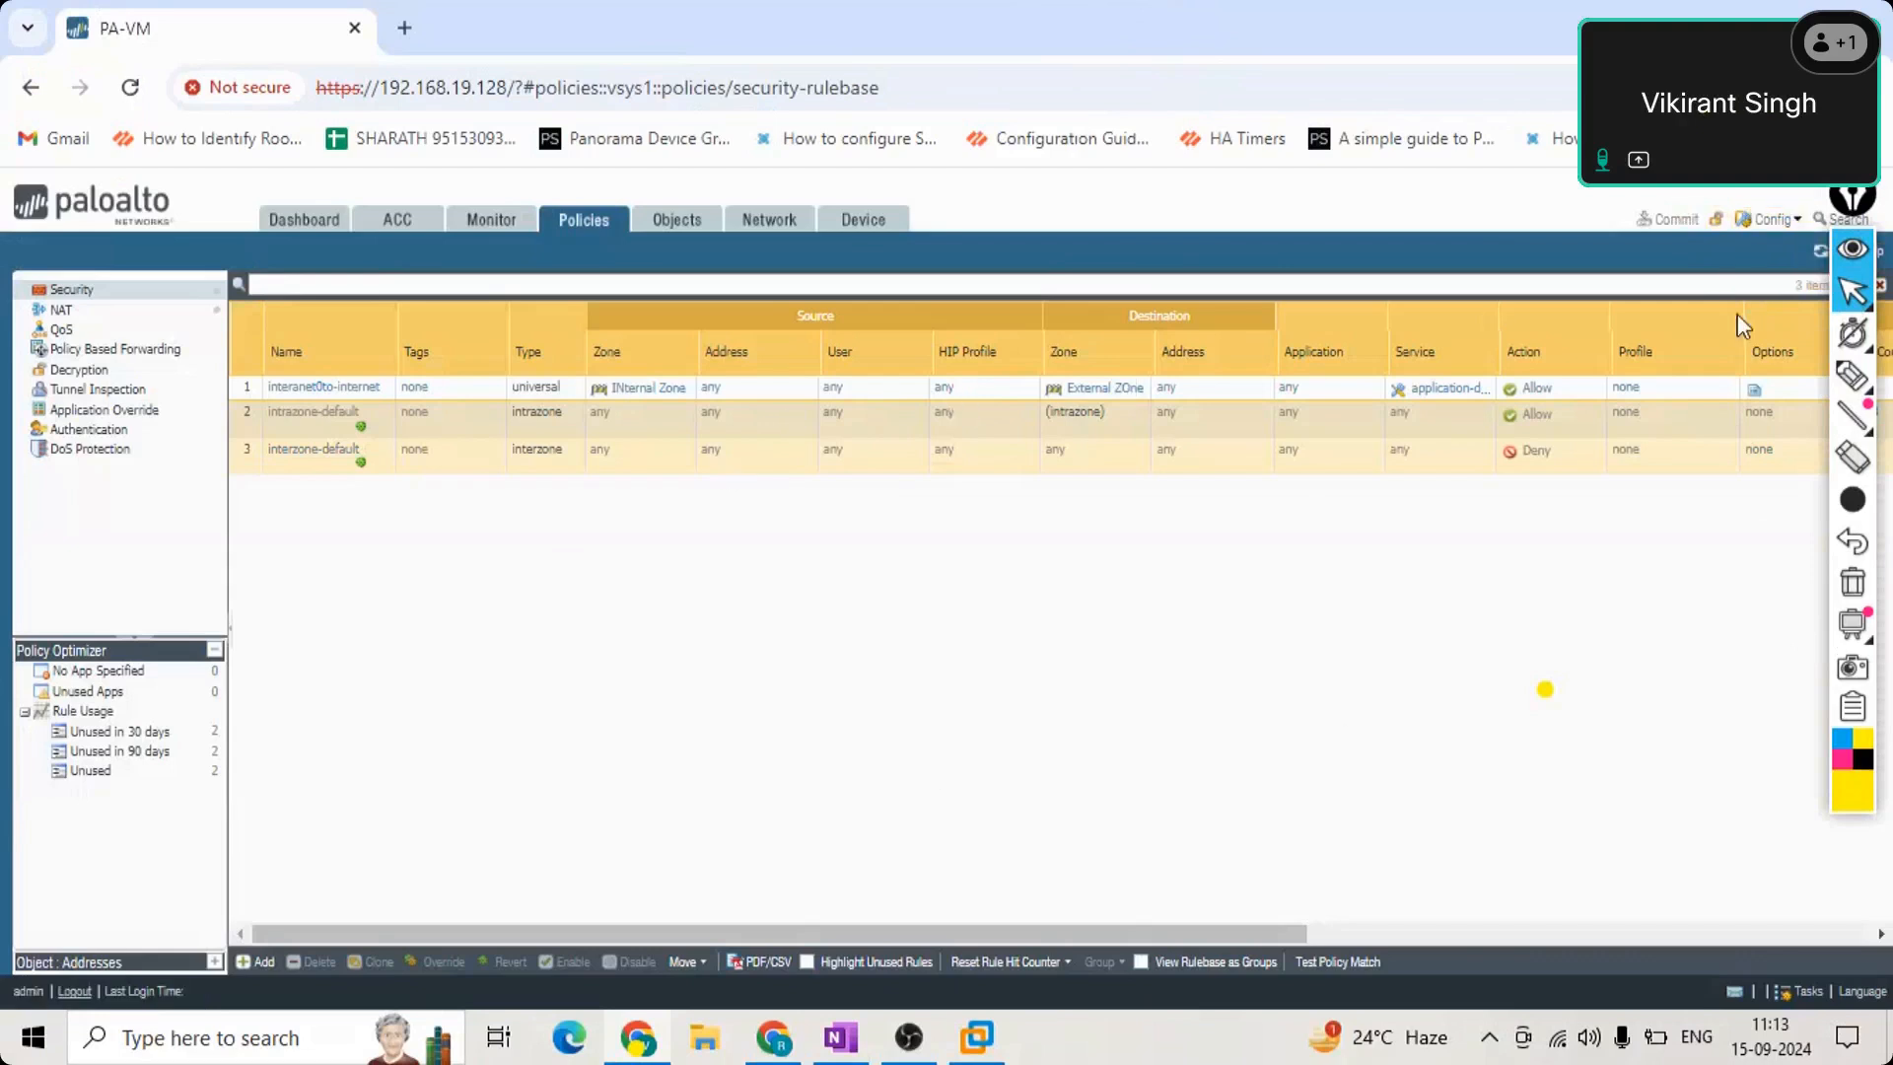
pyautogui.click(1798, 221)
pyautogui.click(1674, 222)
pyautogui.click(944, 675)
# Open the configuration management operations in the device setup.
pyautogui.click(866, 222)
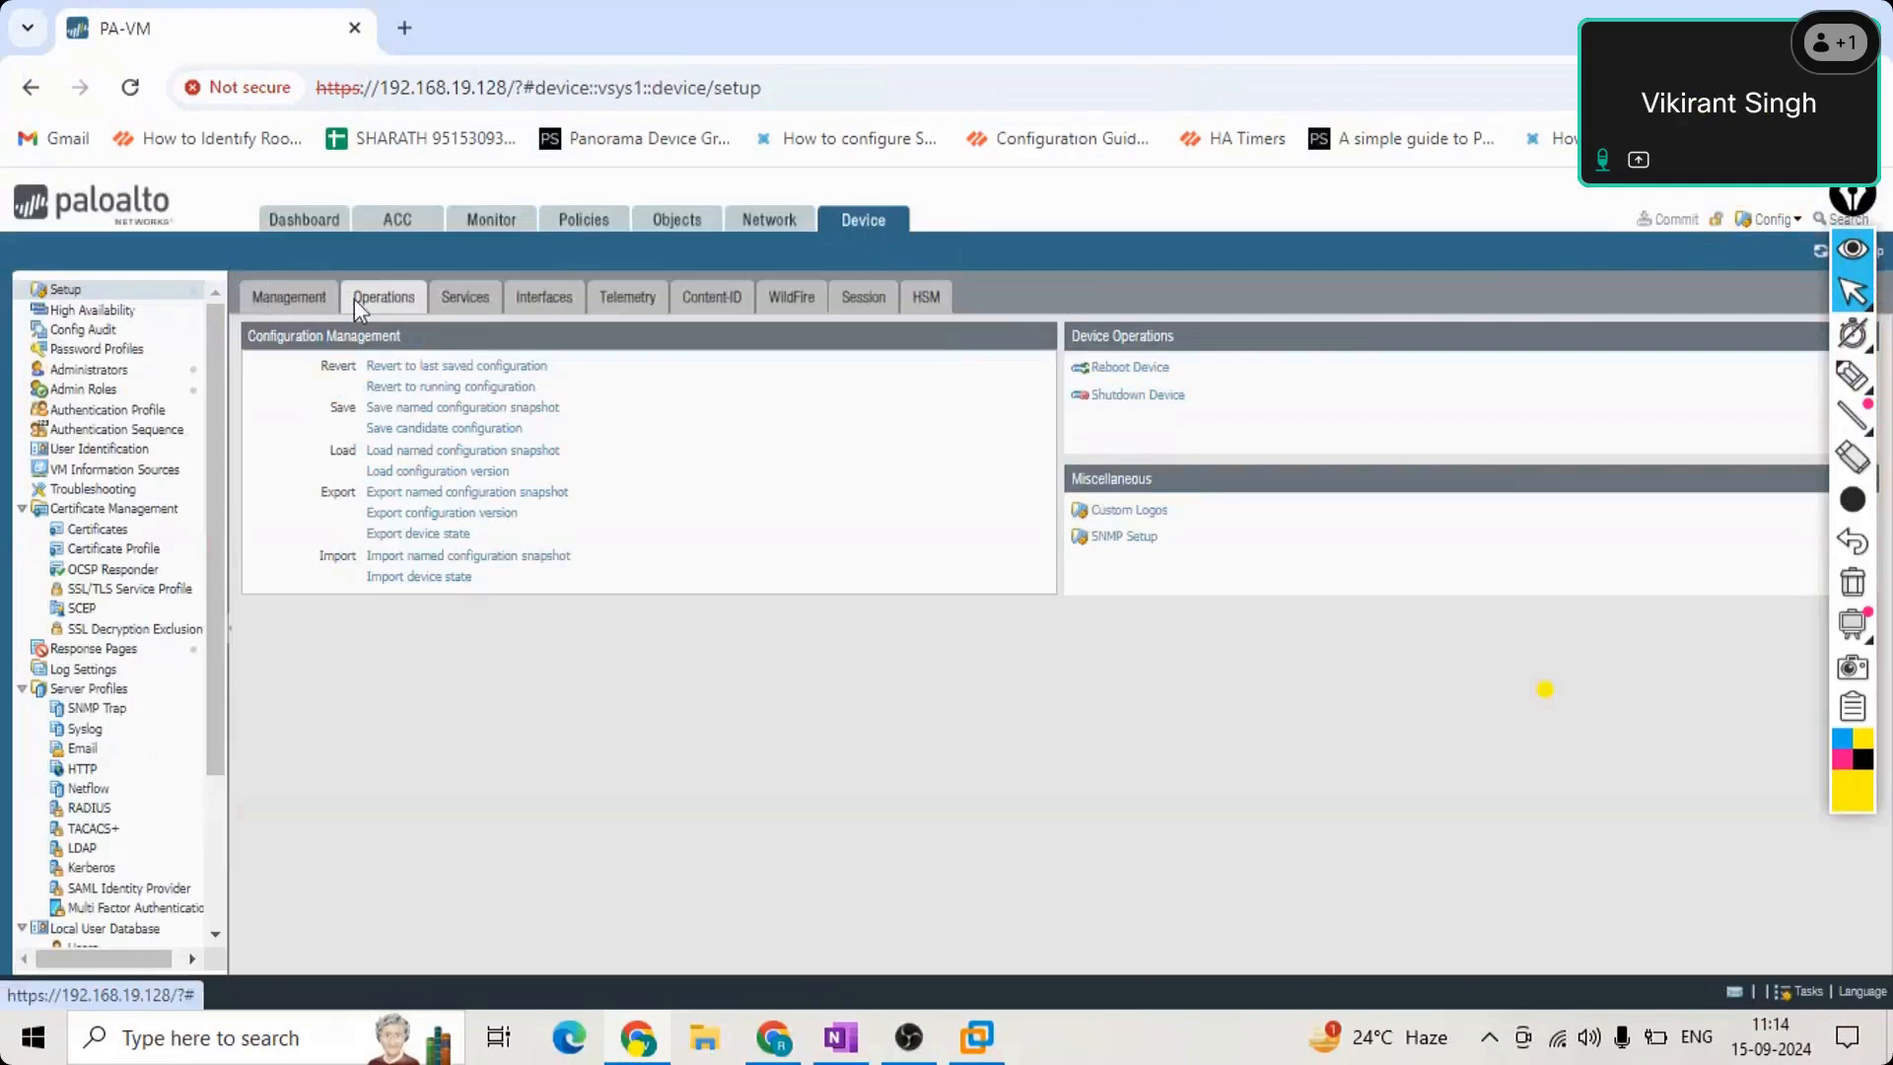
pyautogui.click(301, 307)
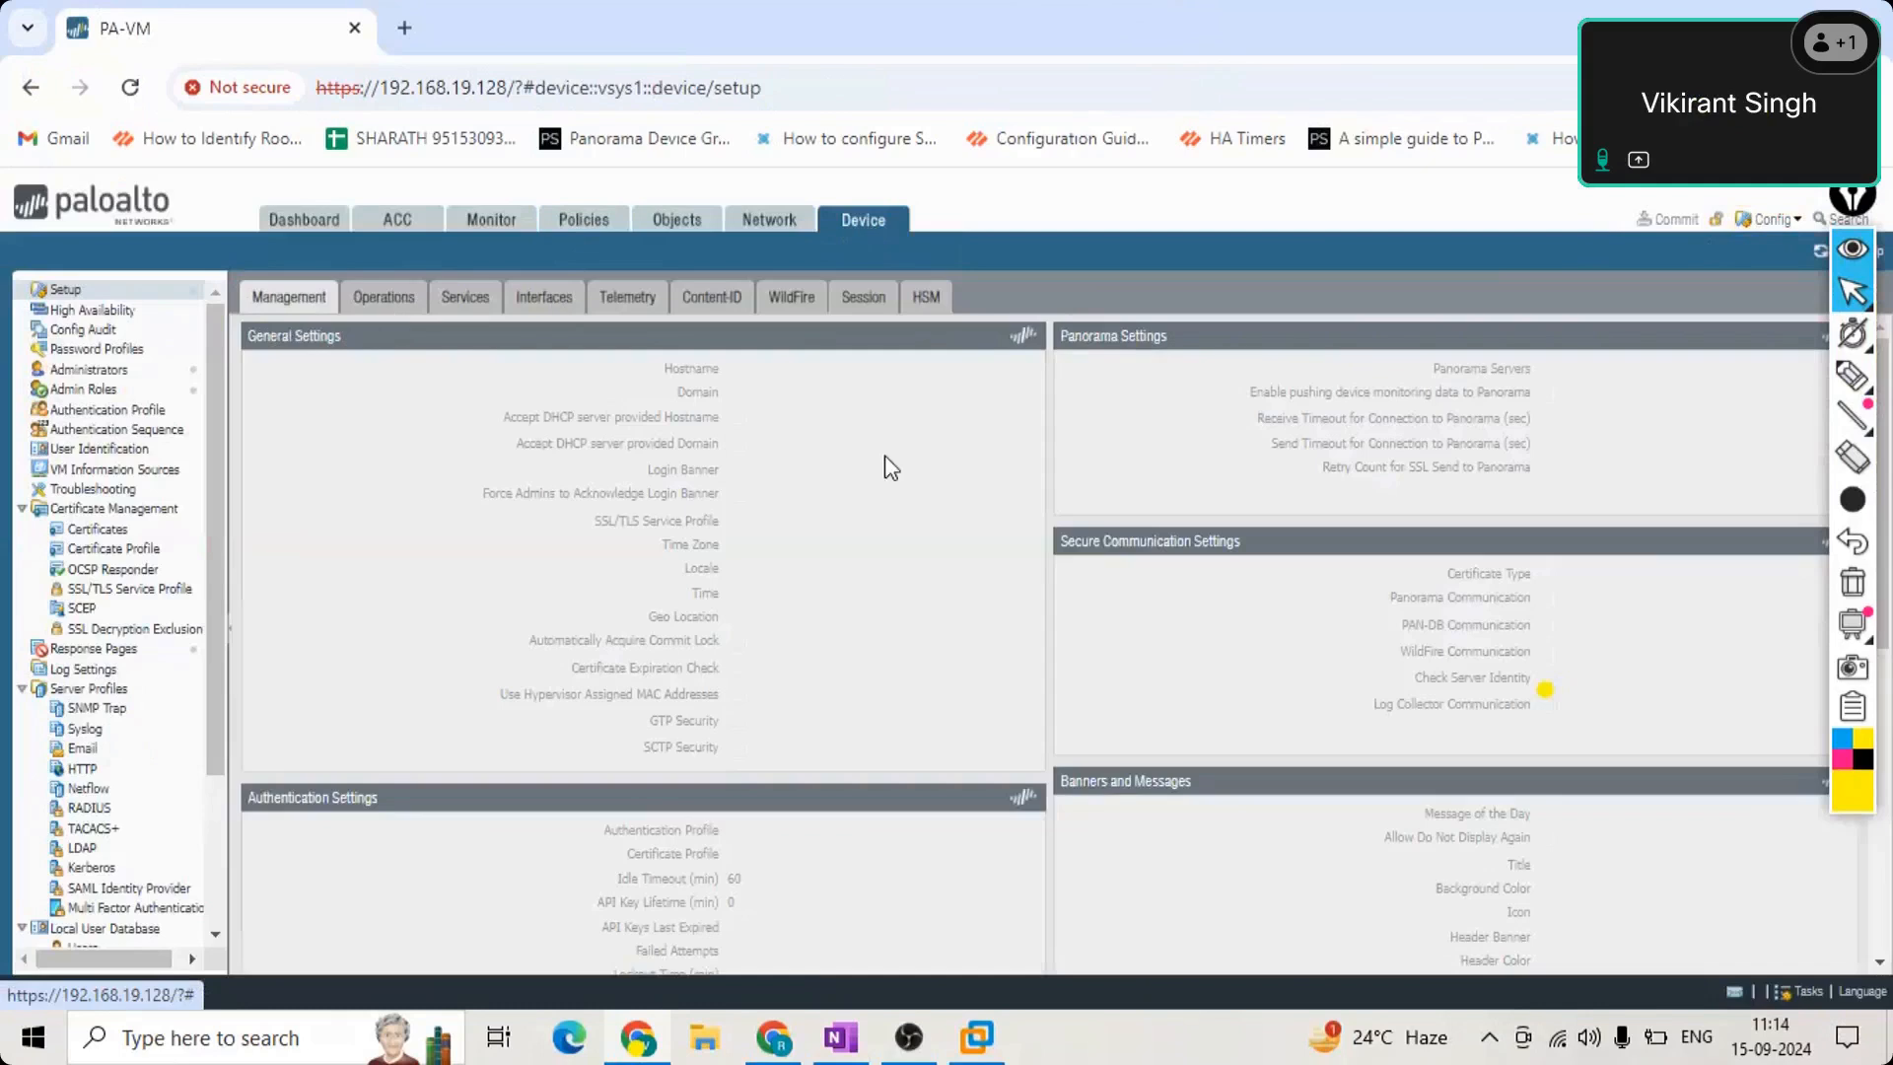
pyautogui.click(384, 297)
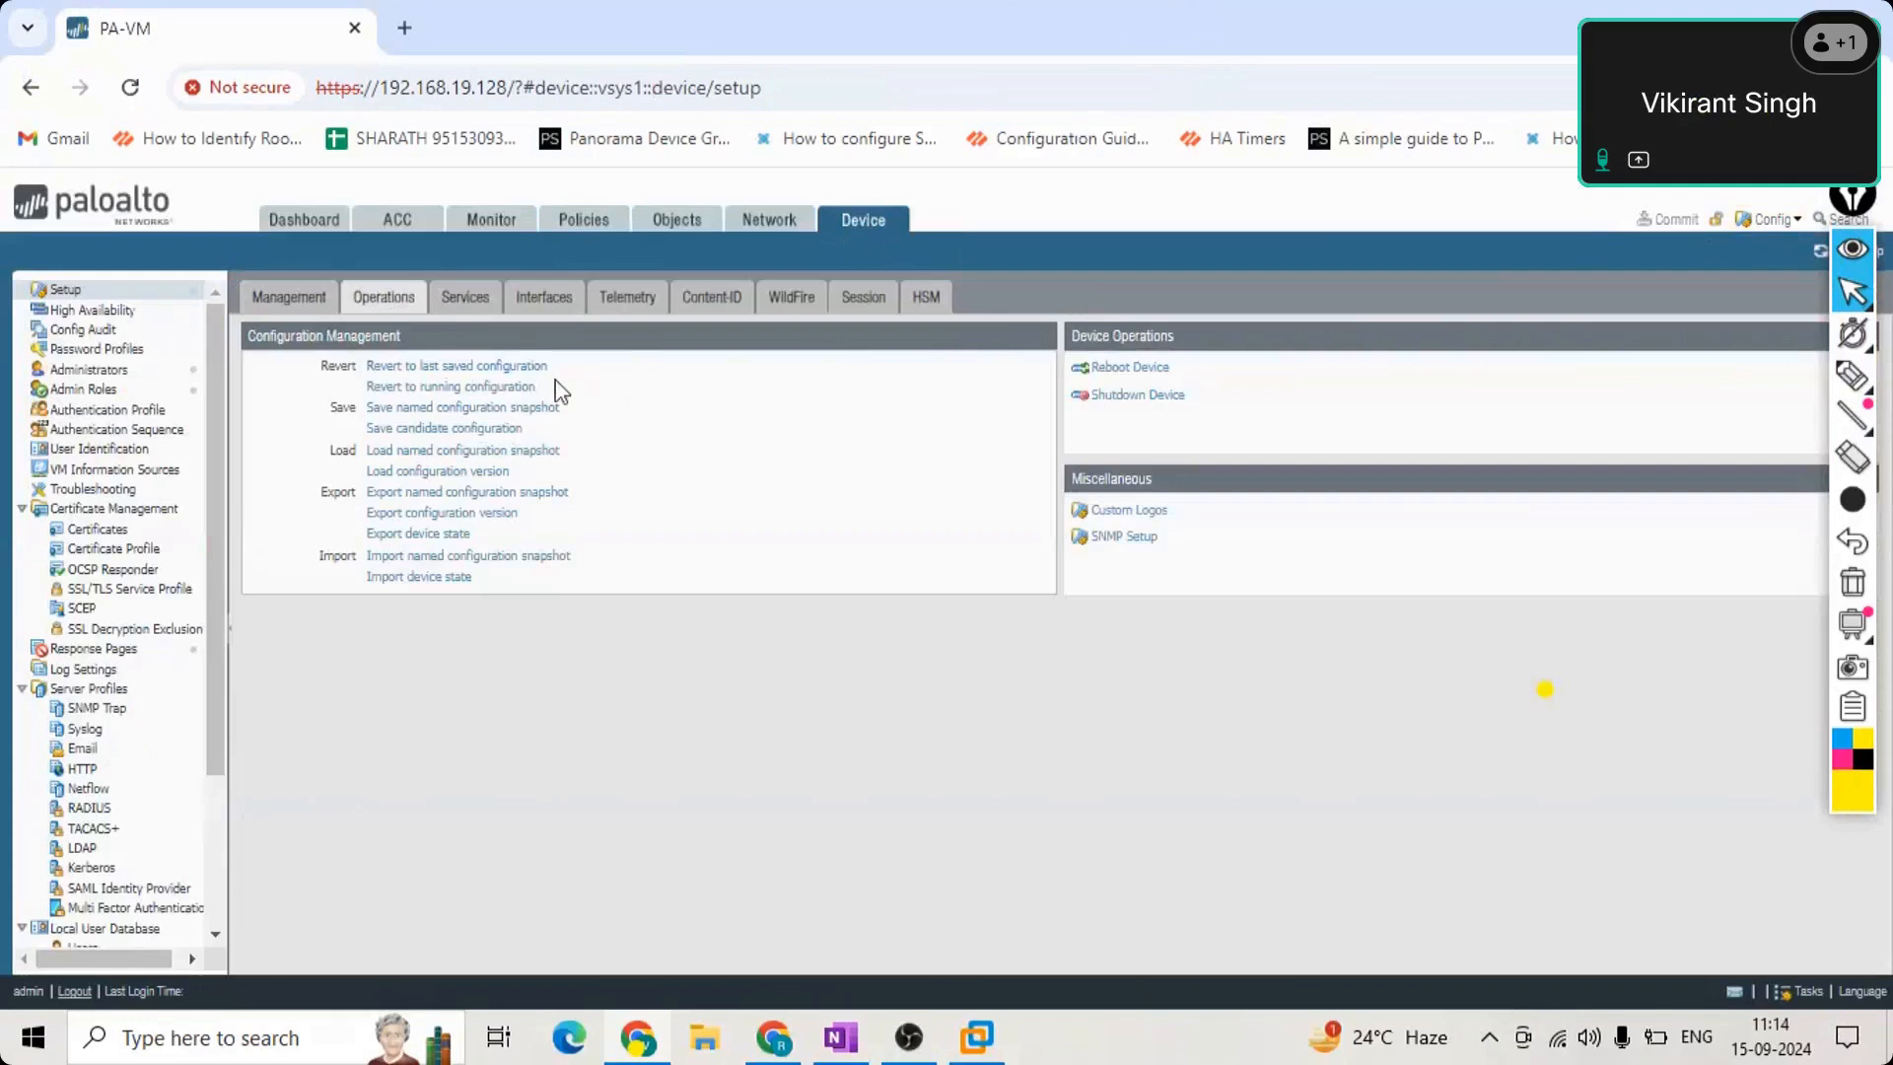
# Highlight the option to revert to the last saved configuration, and preview its confirmation prompt without reverting.
pyautogui.moveTo(549, 367); pyautogui.dragTo(338, 378)
pyautogui.click(1768, 219)
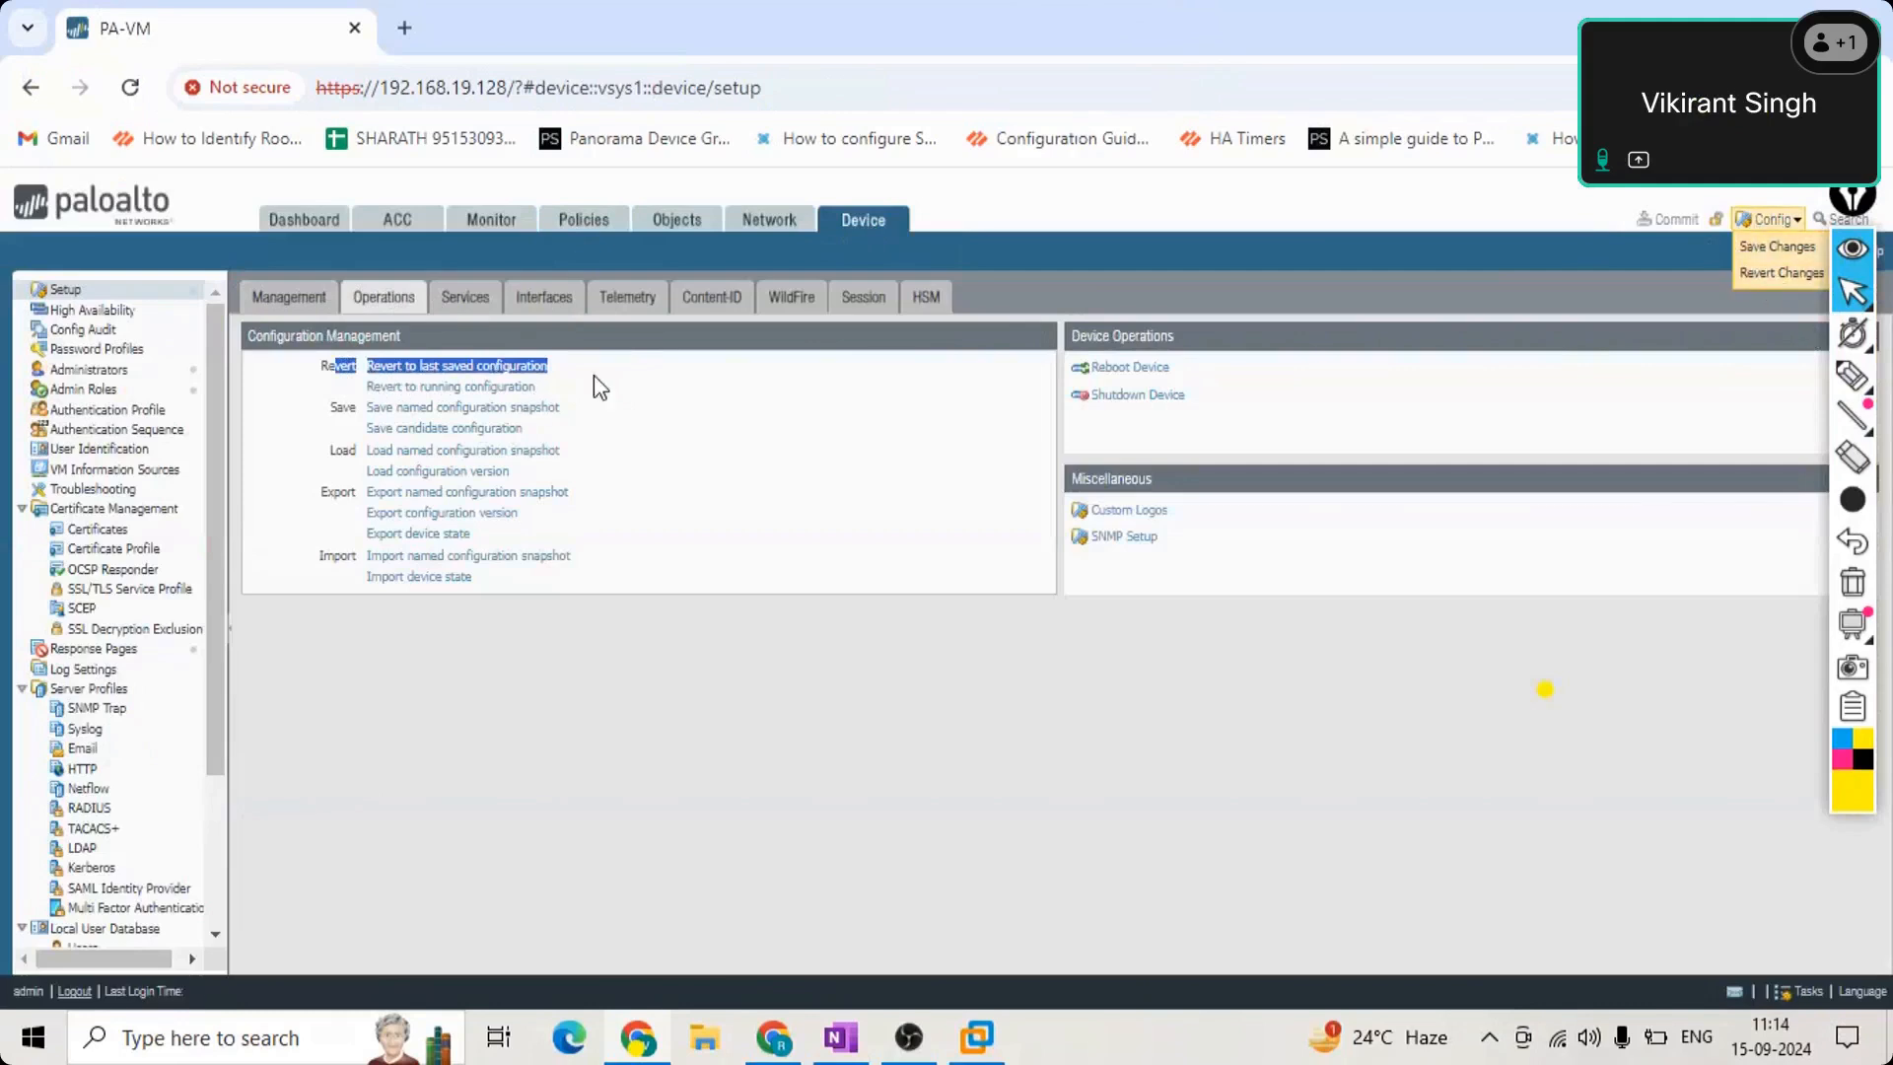
pyautogui.click(541, 366)
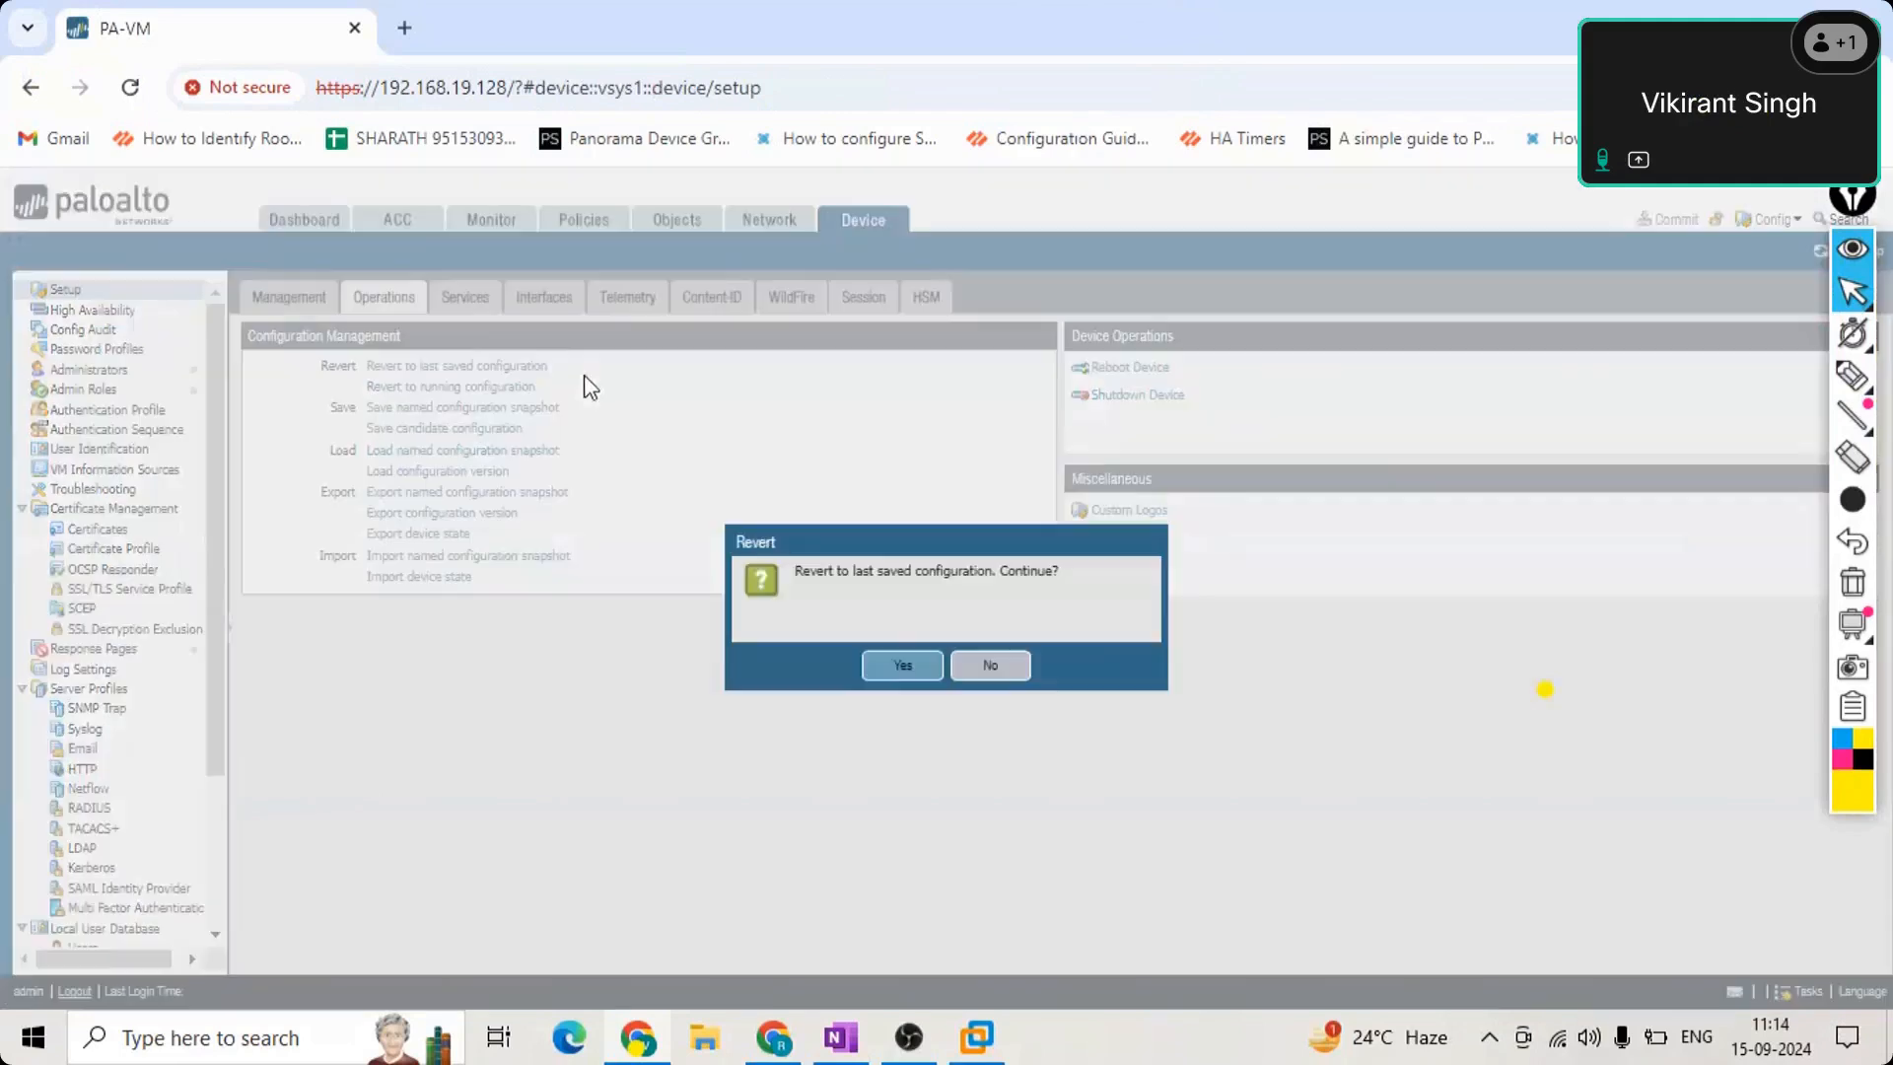
pyautogui.click(989, 666)
pyautogui.moveTo(548, 367); pyautogui.dragTo(366, 369)
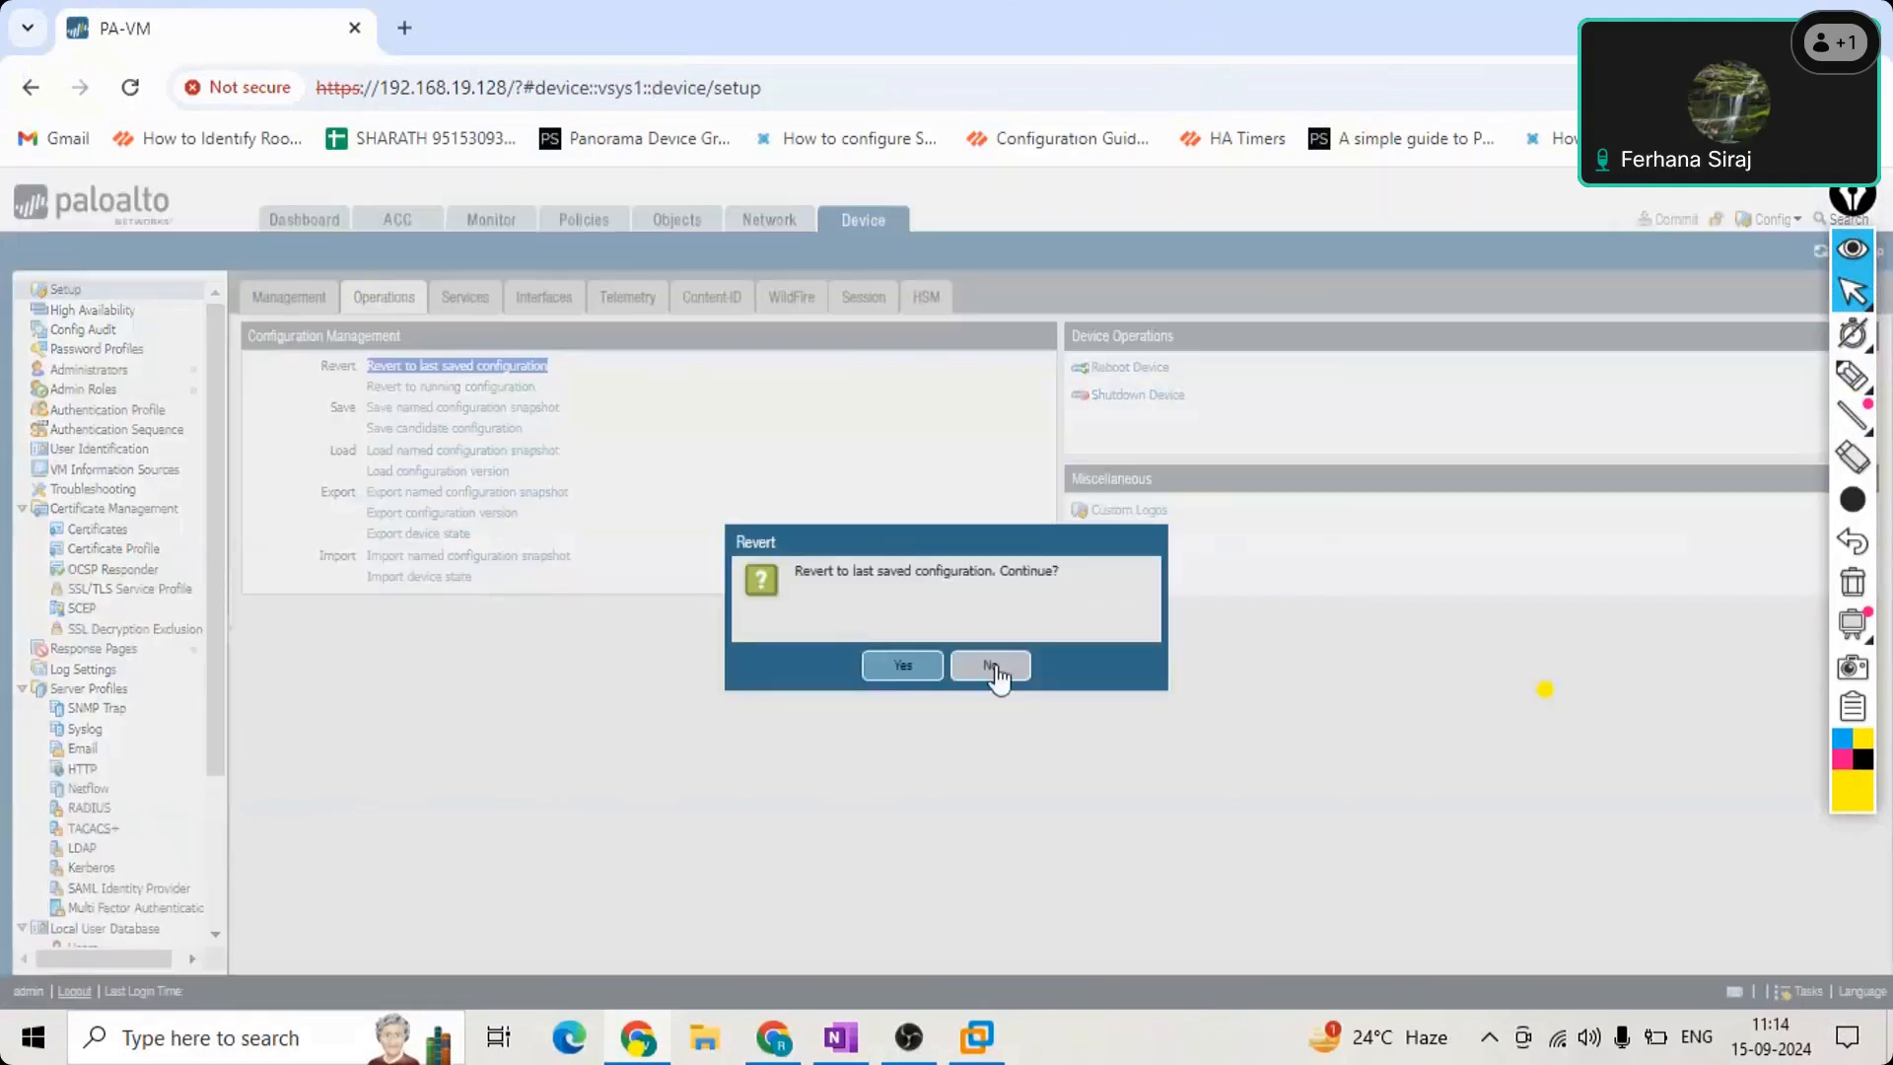
pyautogui.click(980, 664)
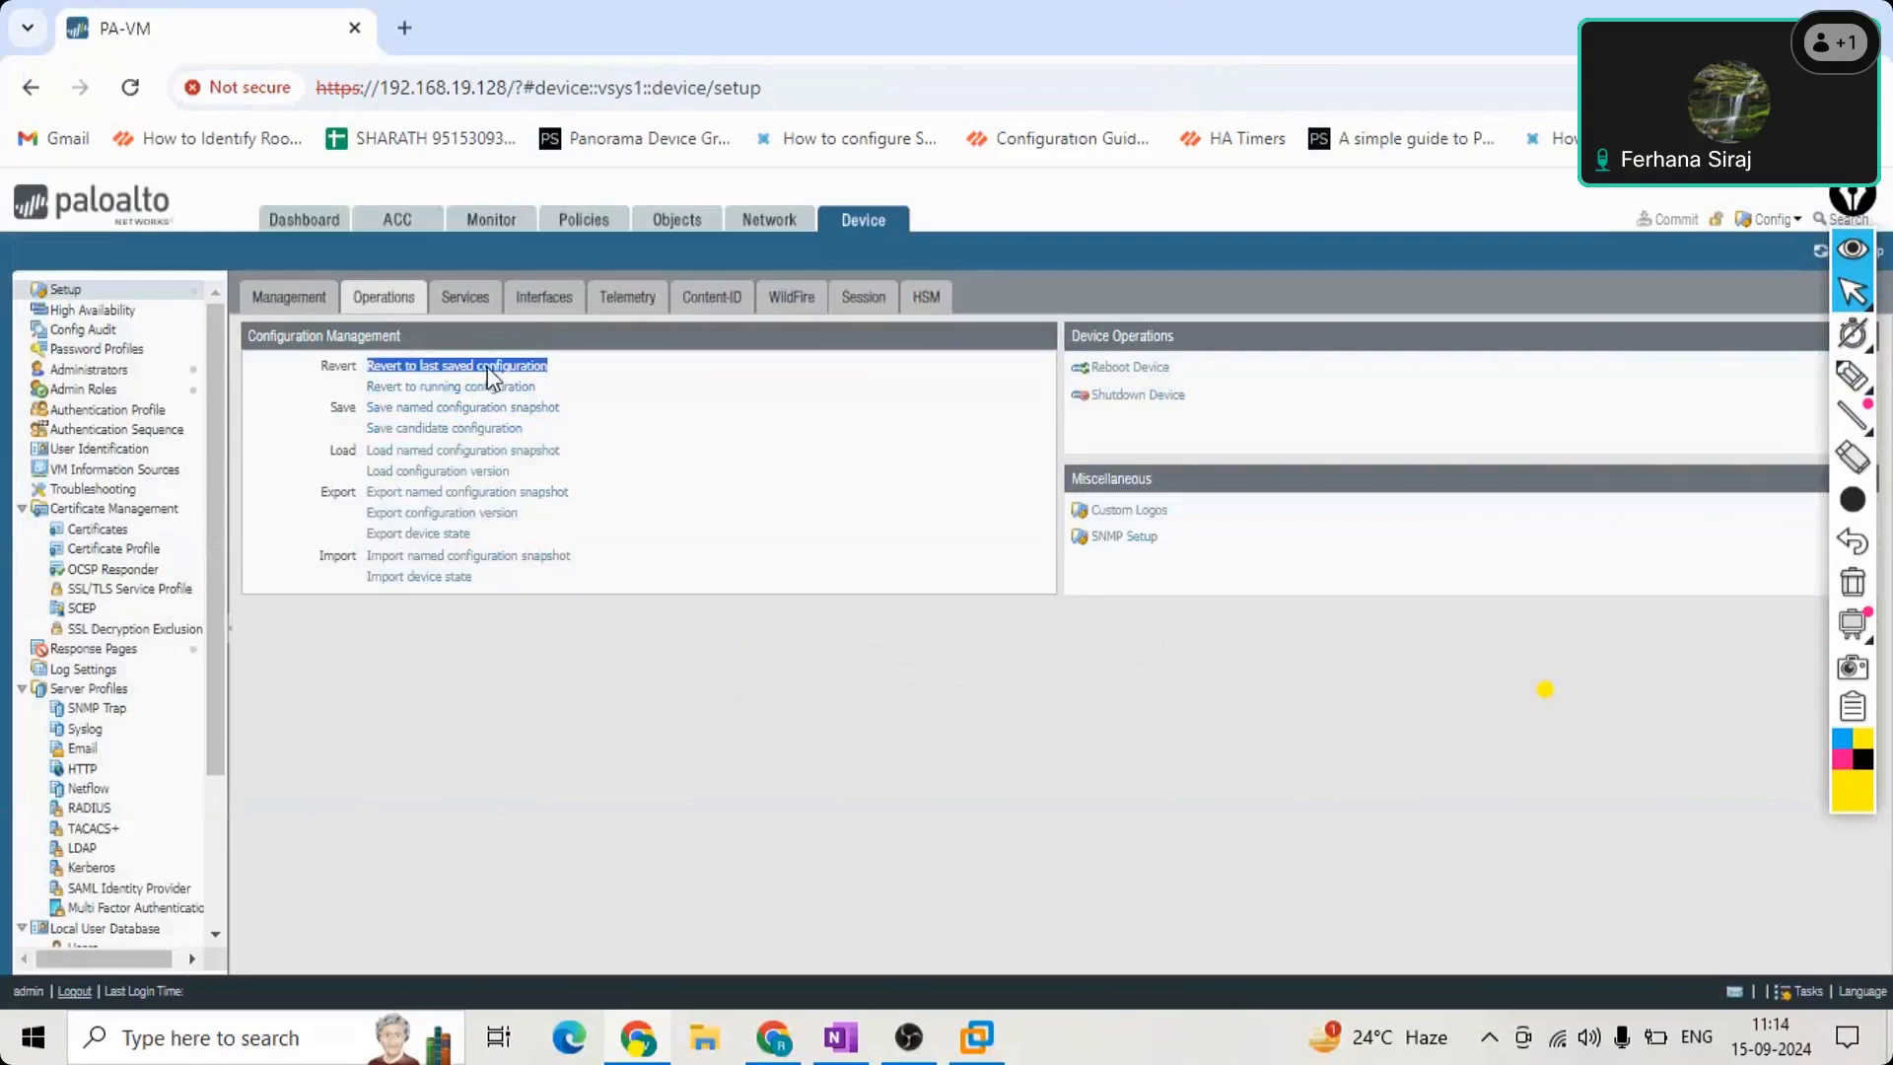
pyautogui.click(488, 369)
pyautogui.click(994, 662)
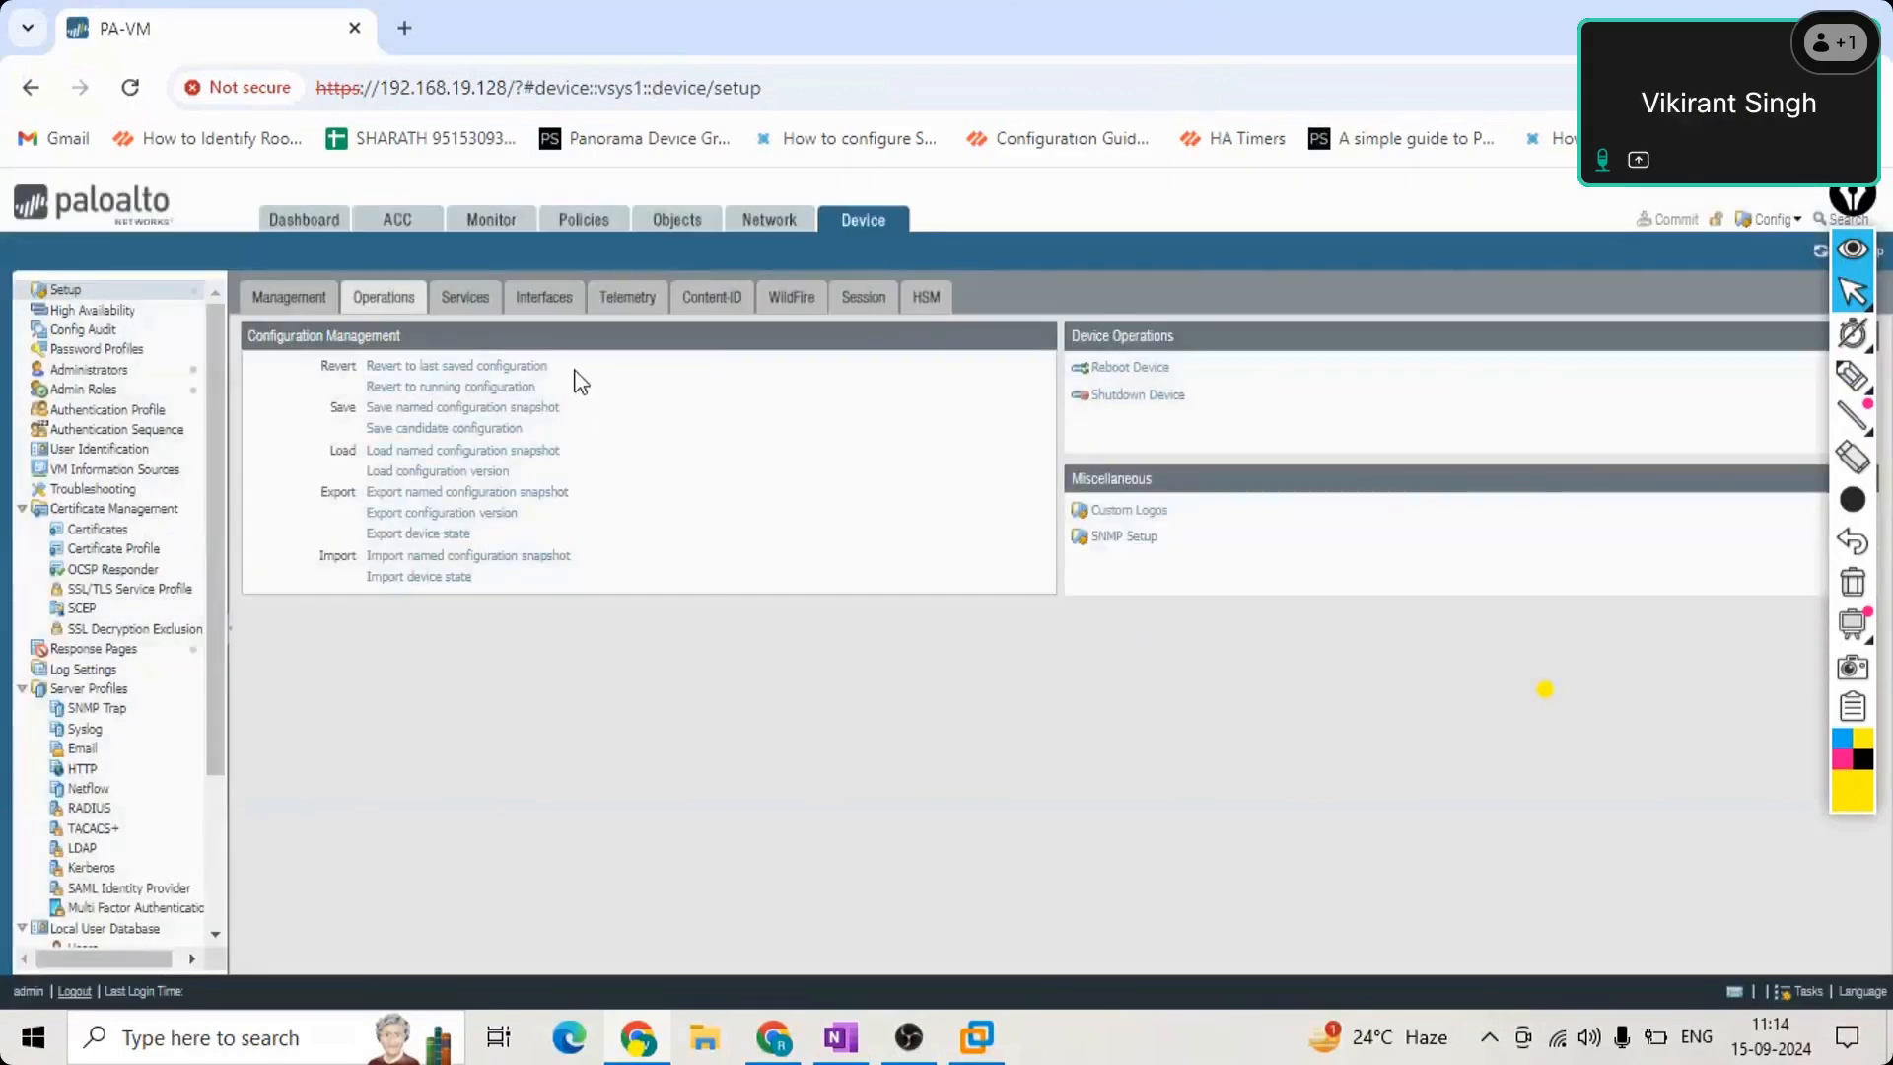
pyautogui.moveTo(548, 367); pyautogui.dragTo(383, 369)
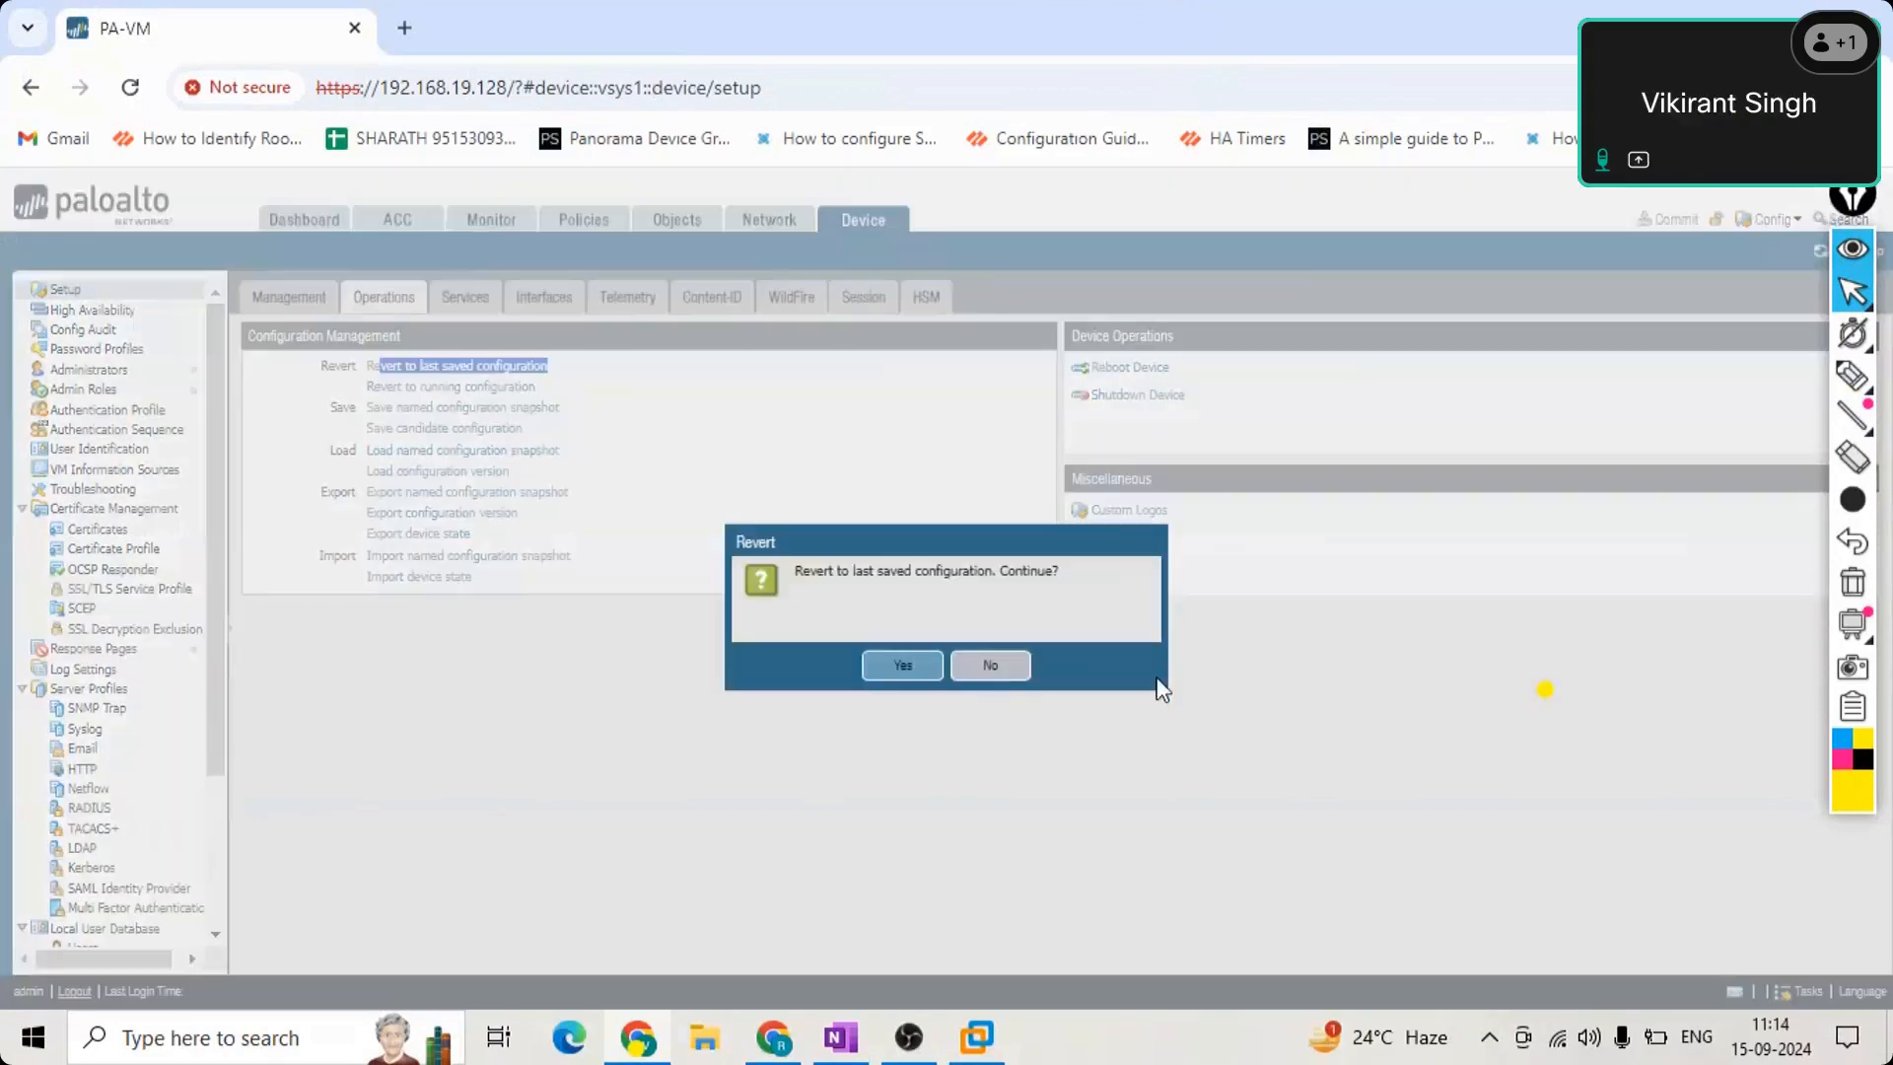
pyautogui.click(980, 666)
# Check for pending changes to commit, and revert to the running configuration.
pyautogui.moveTo(554, 384)
pyautogui.mouseDown()
pyautogui.moveTo(392, 399)
pyautogui.moveTo(545, 390)
pyautogui.mouseUp()
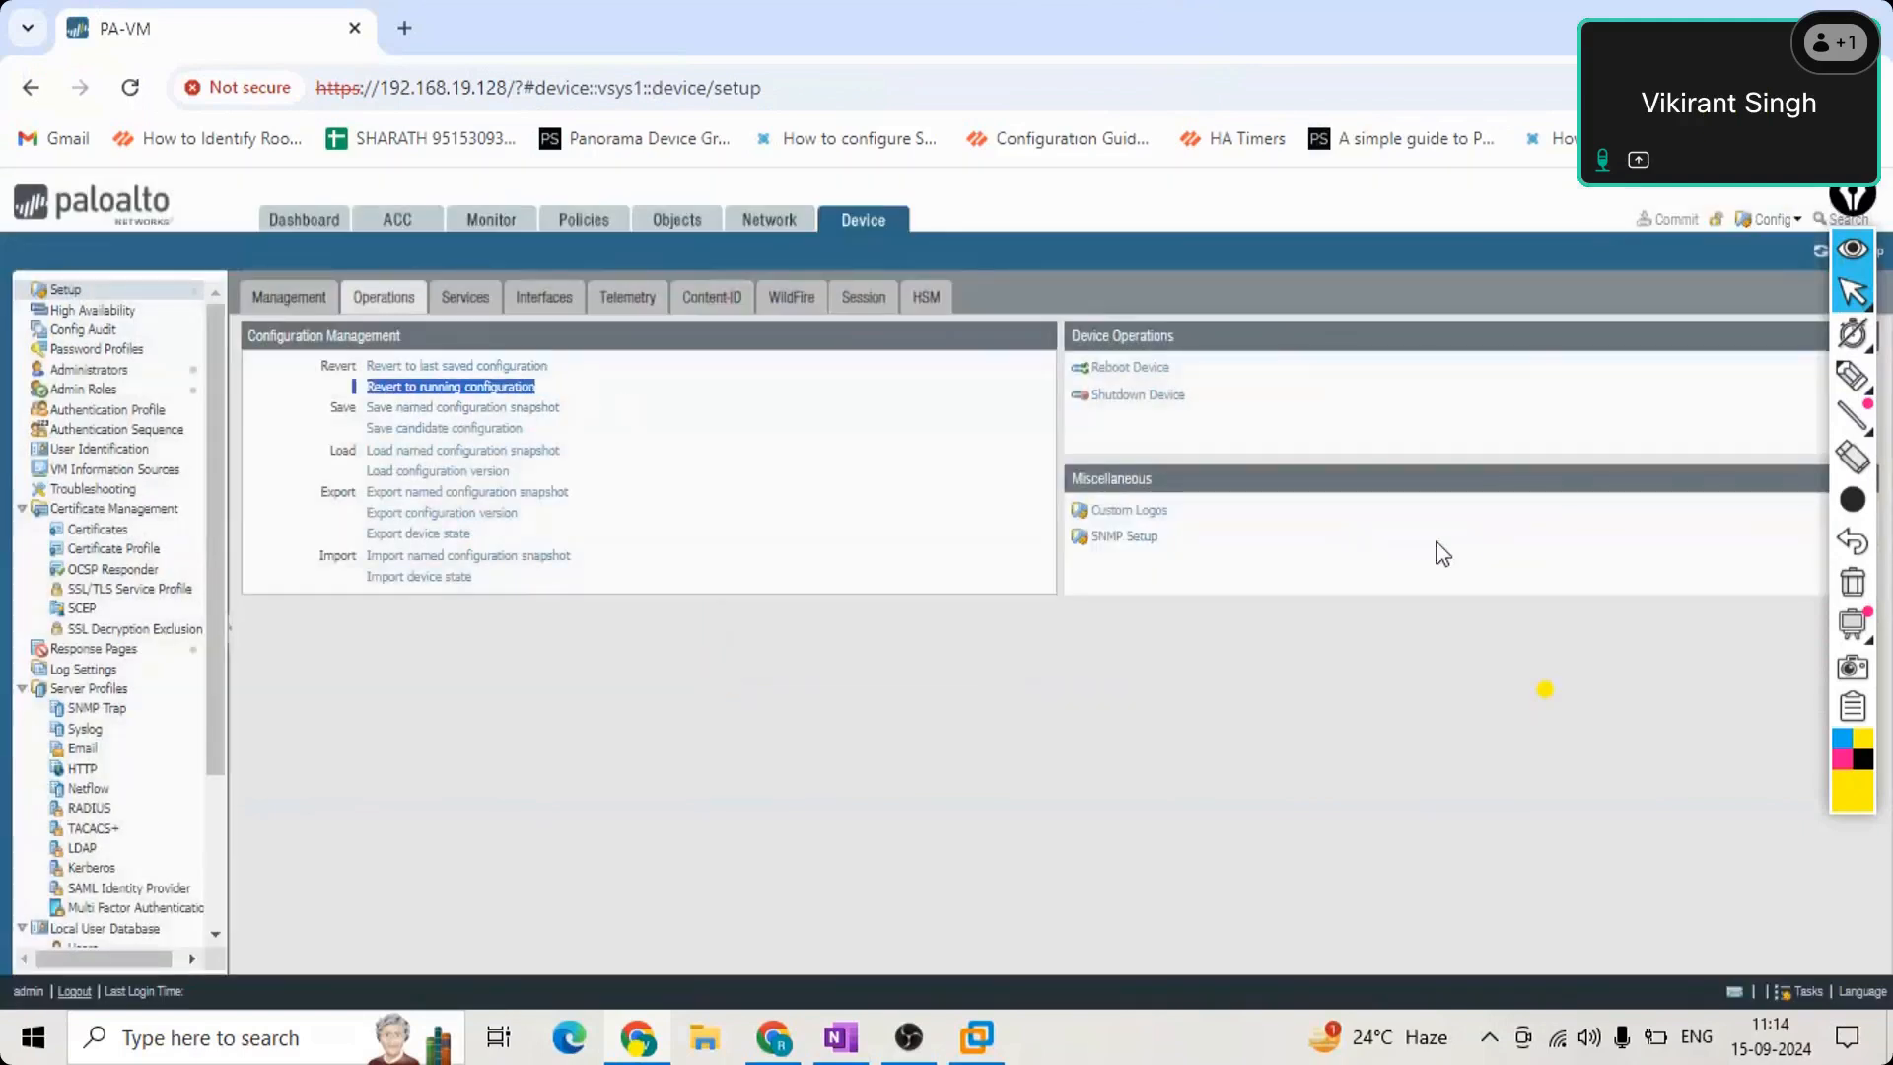
pyautogui.click(1664, 218)
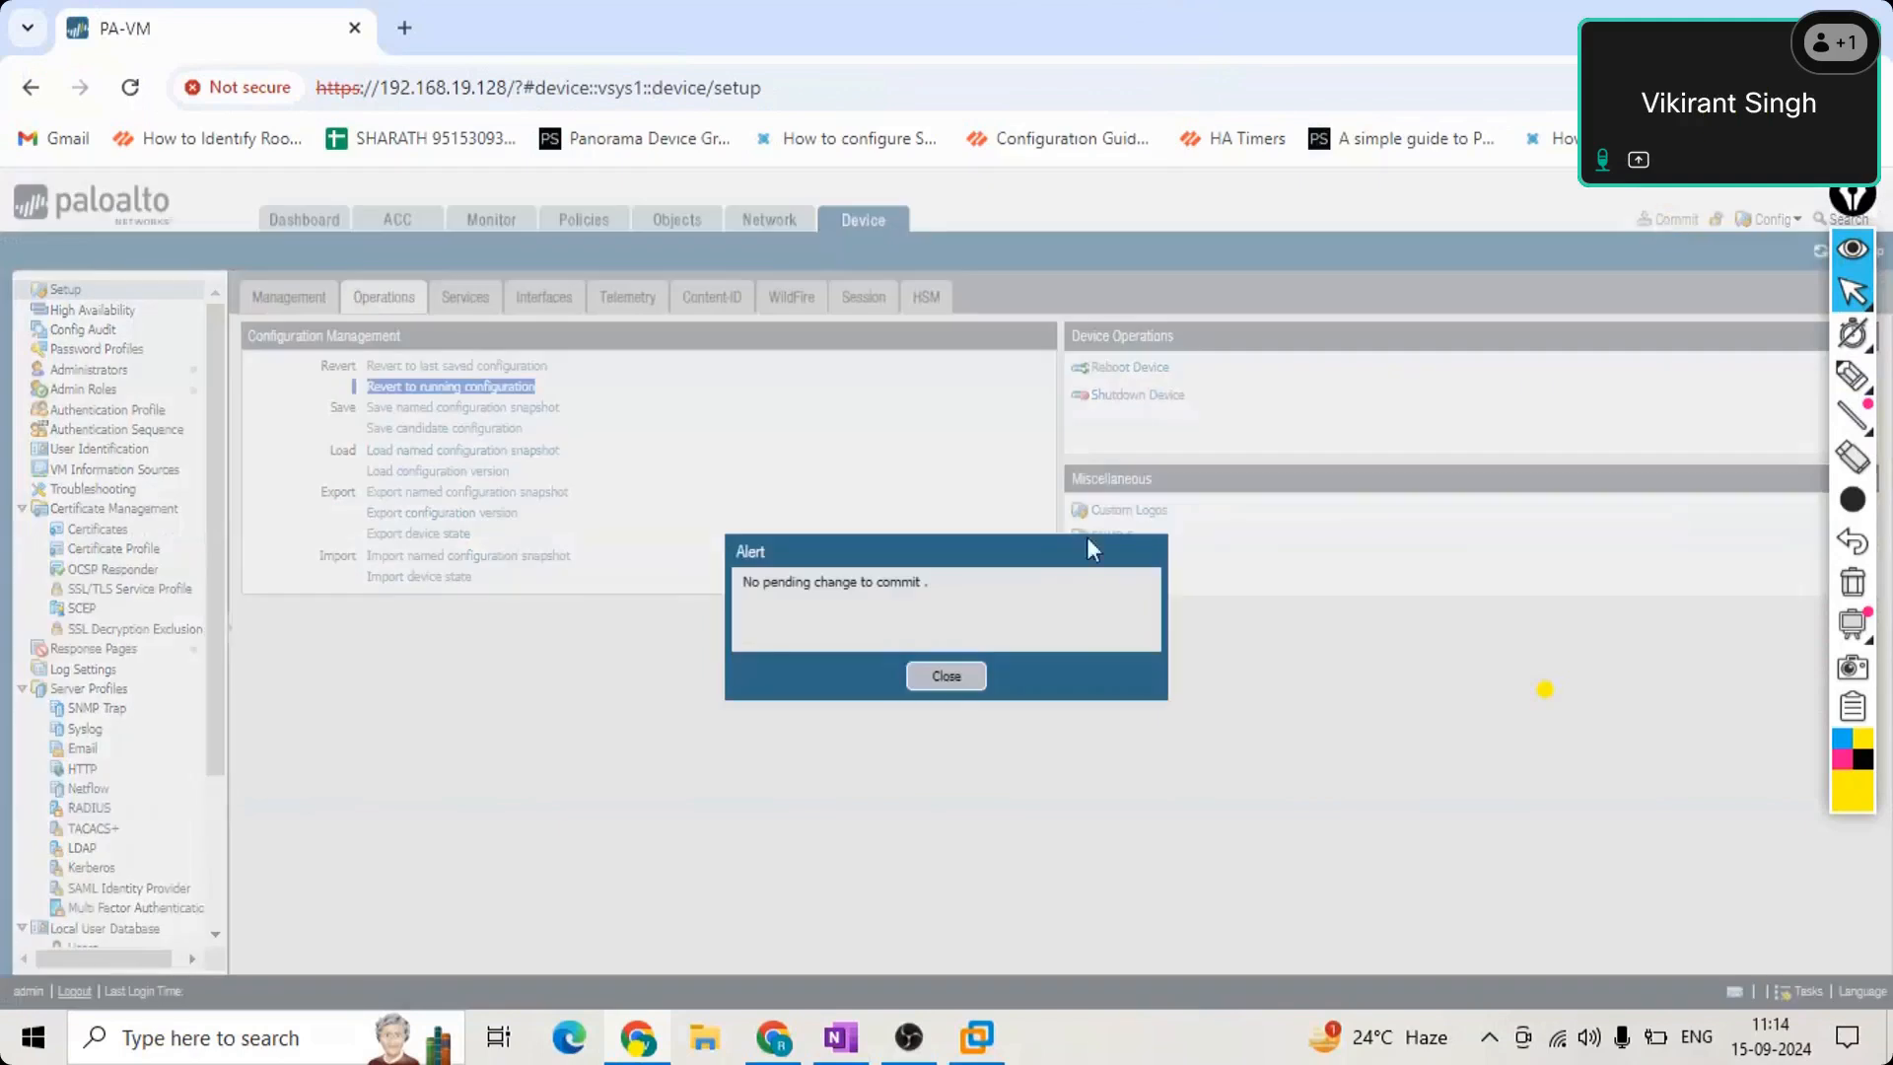
pyautogui.click(952, 677)
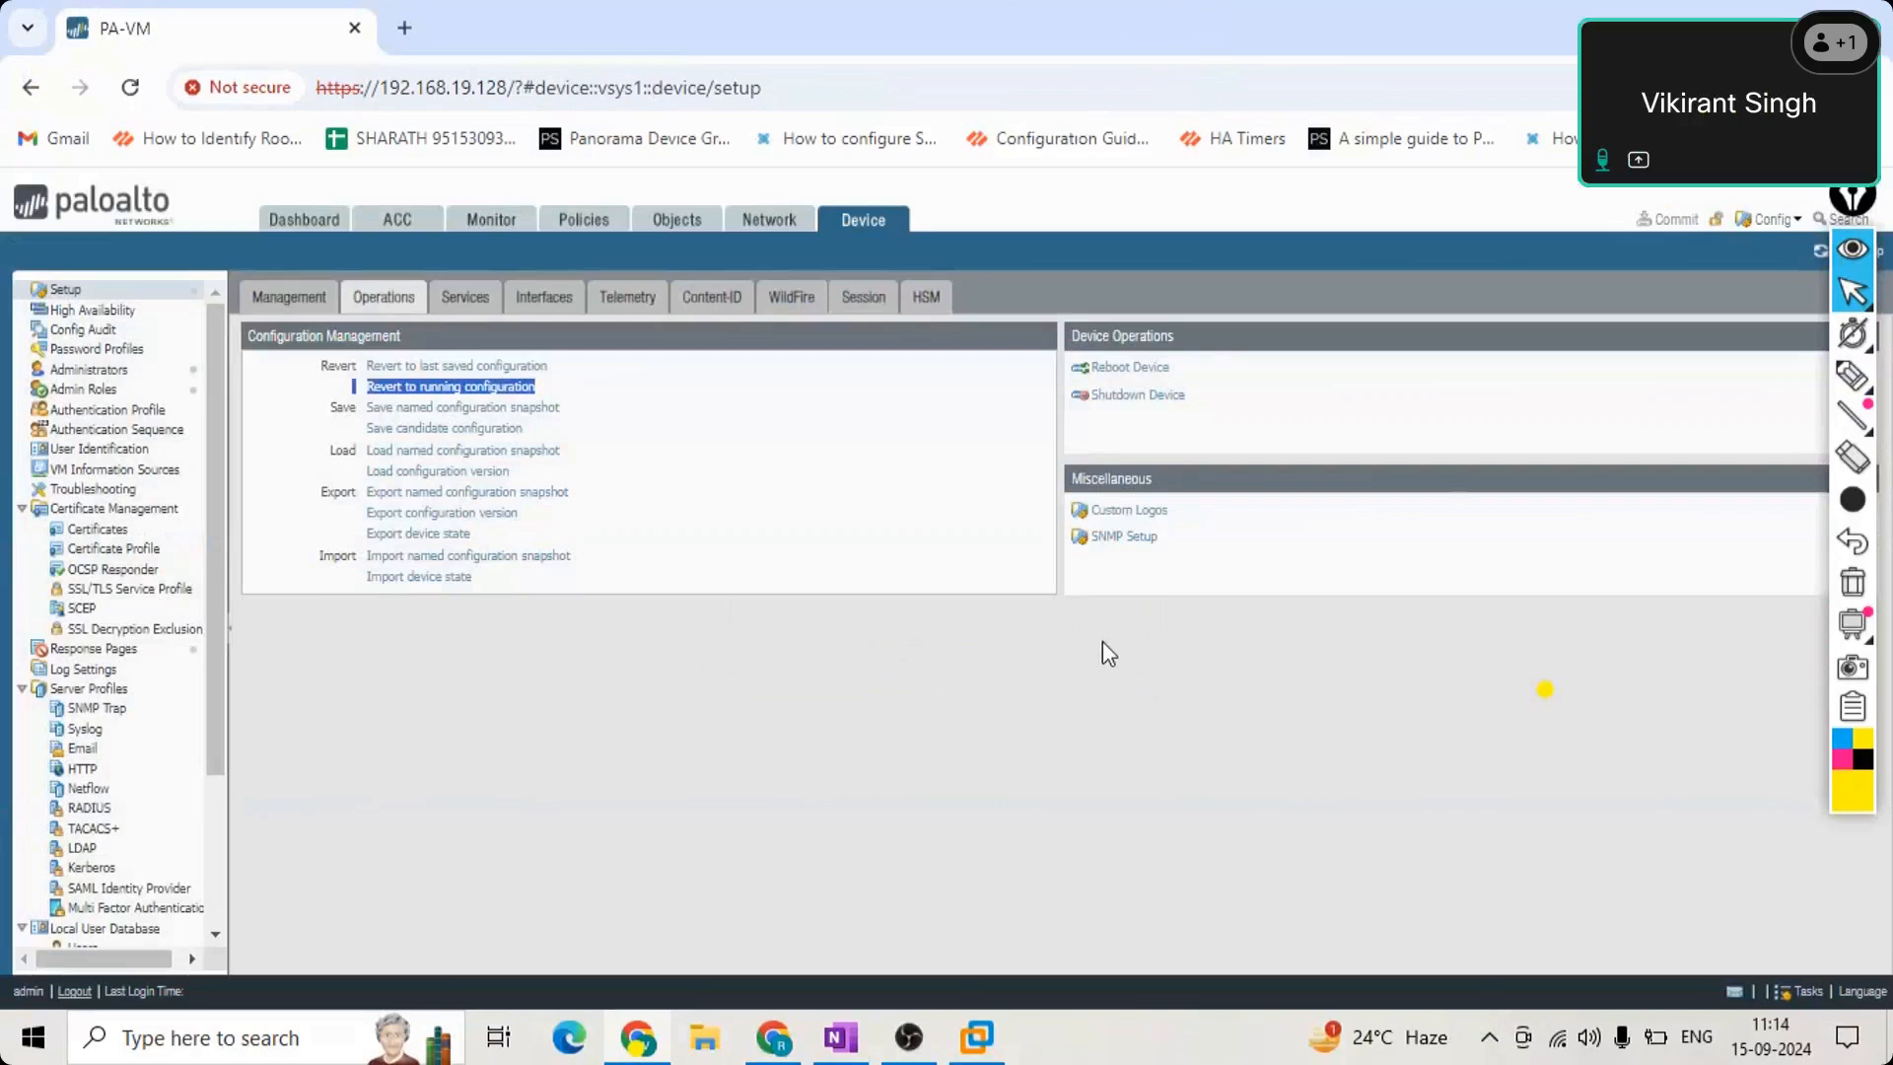
pyautogui.click(471, 389)
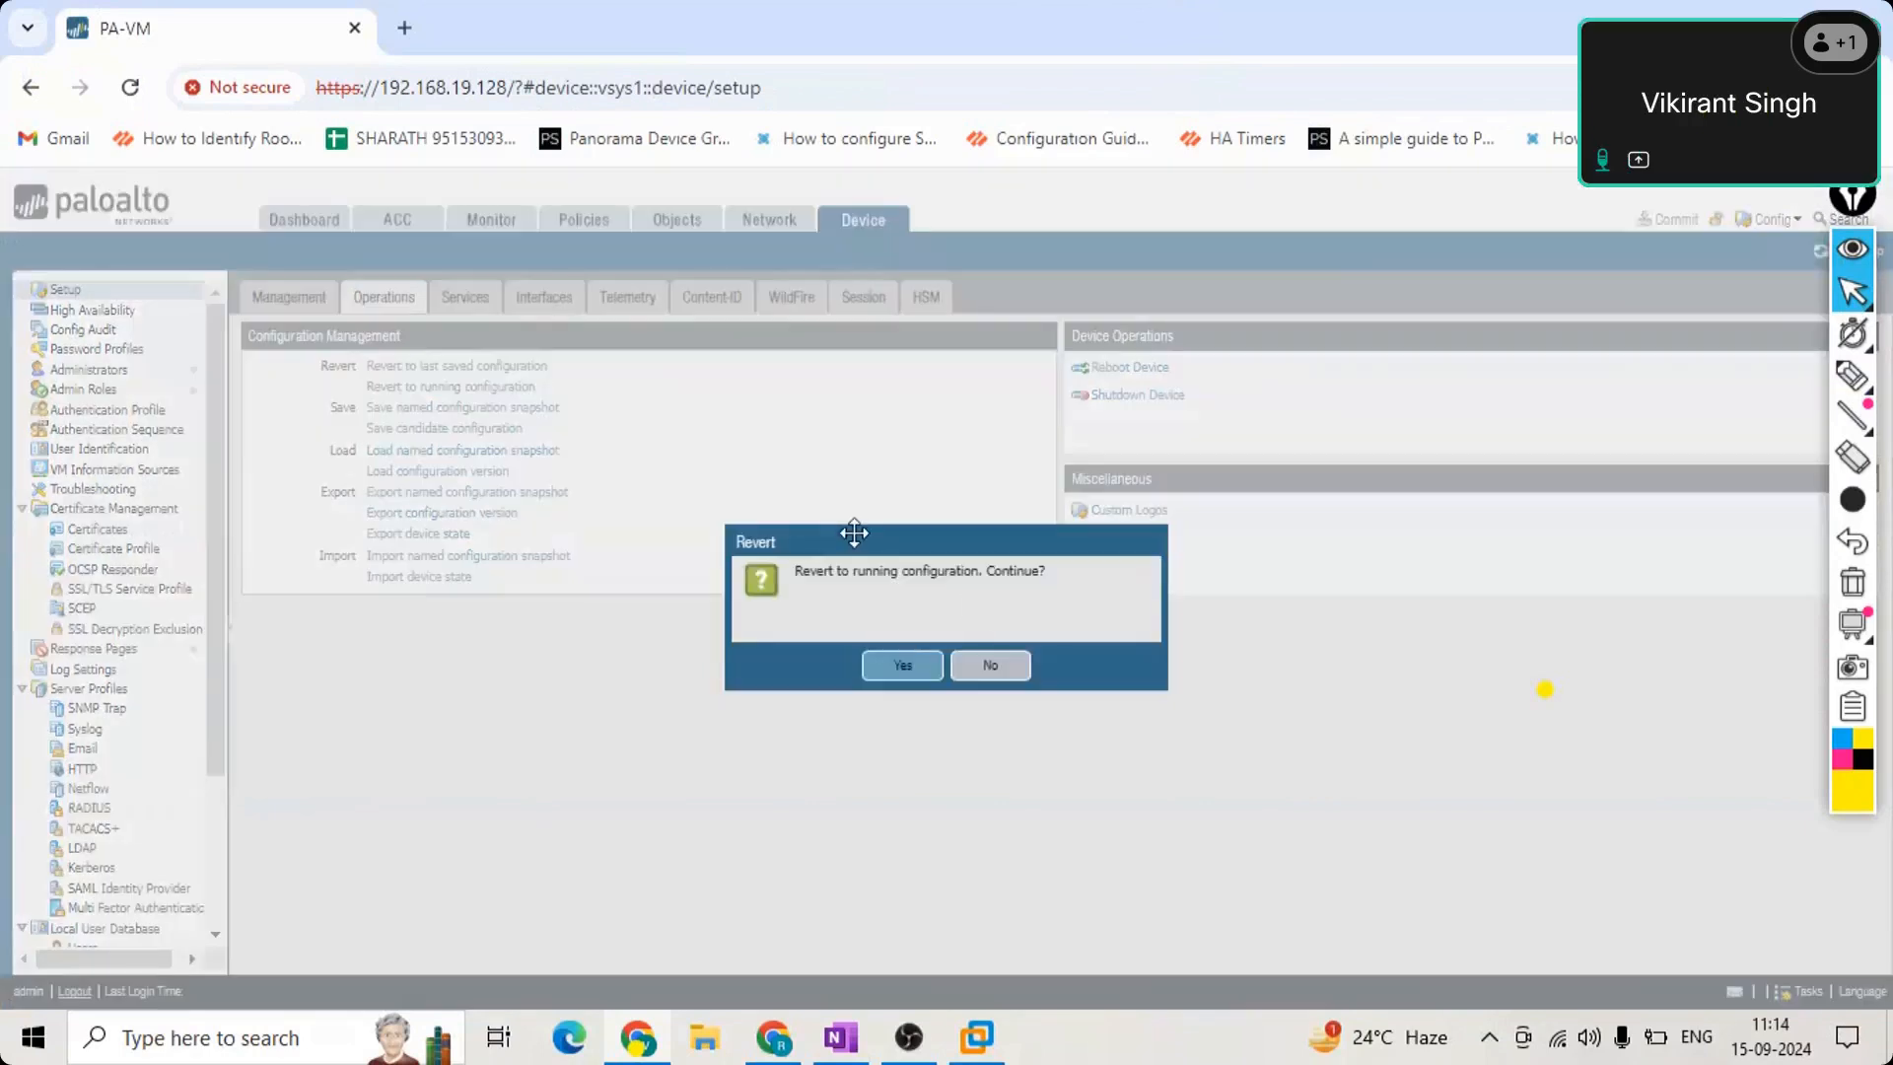
pyautogui.click(897, 666)
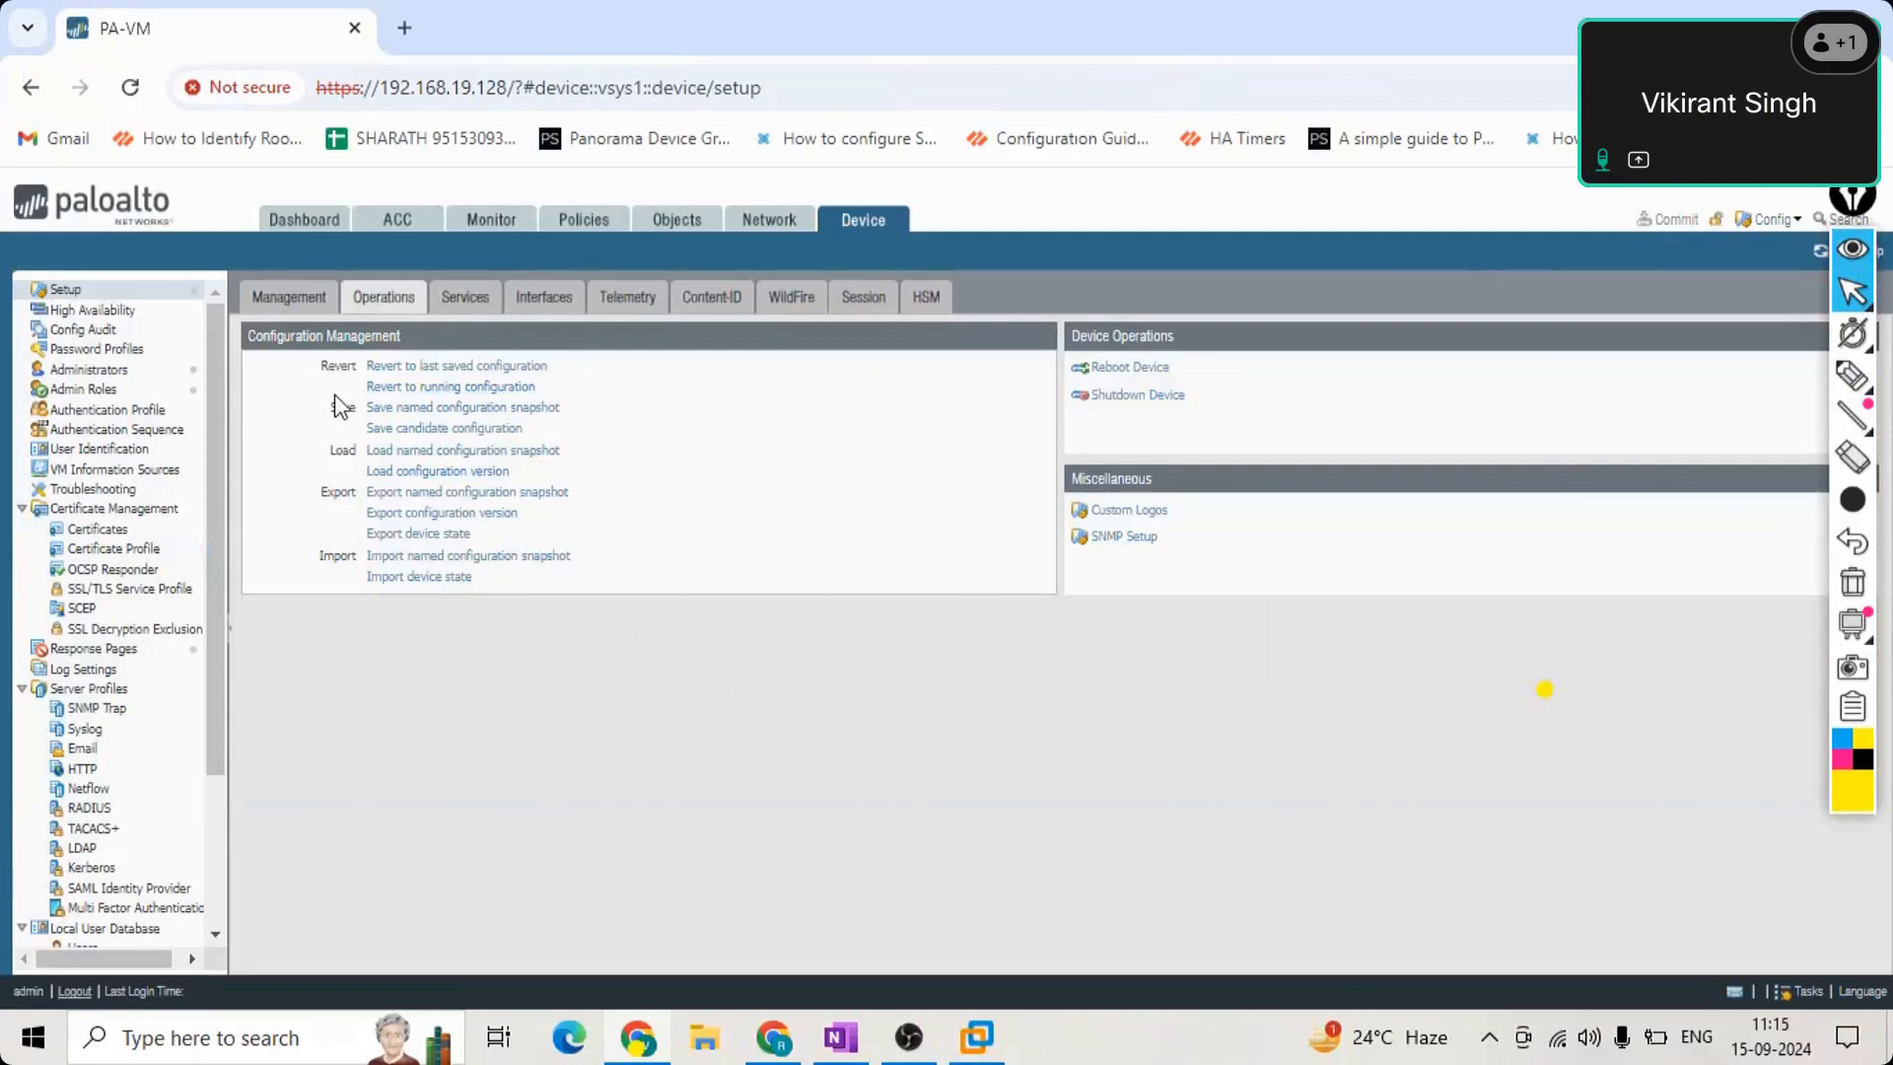
# Highlight the option to revert to the running configuration, and compare it with the general save and revert choices.
pyautogui.moveTo(335, 395); pyautogui.dragTo(1462, 332)
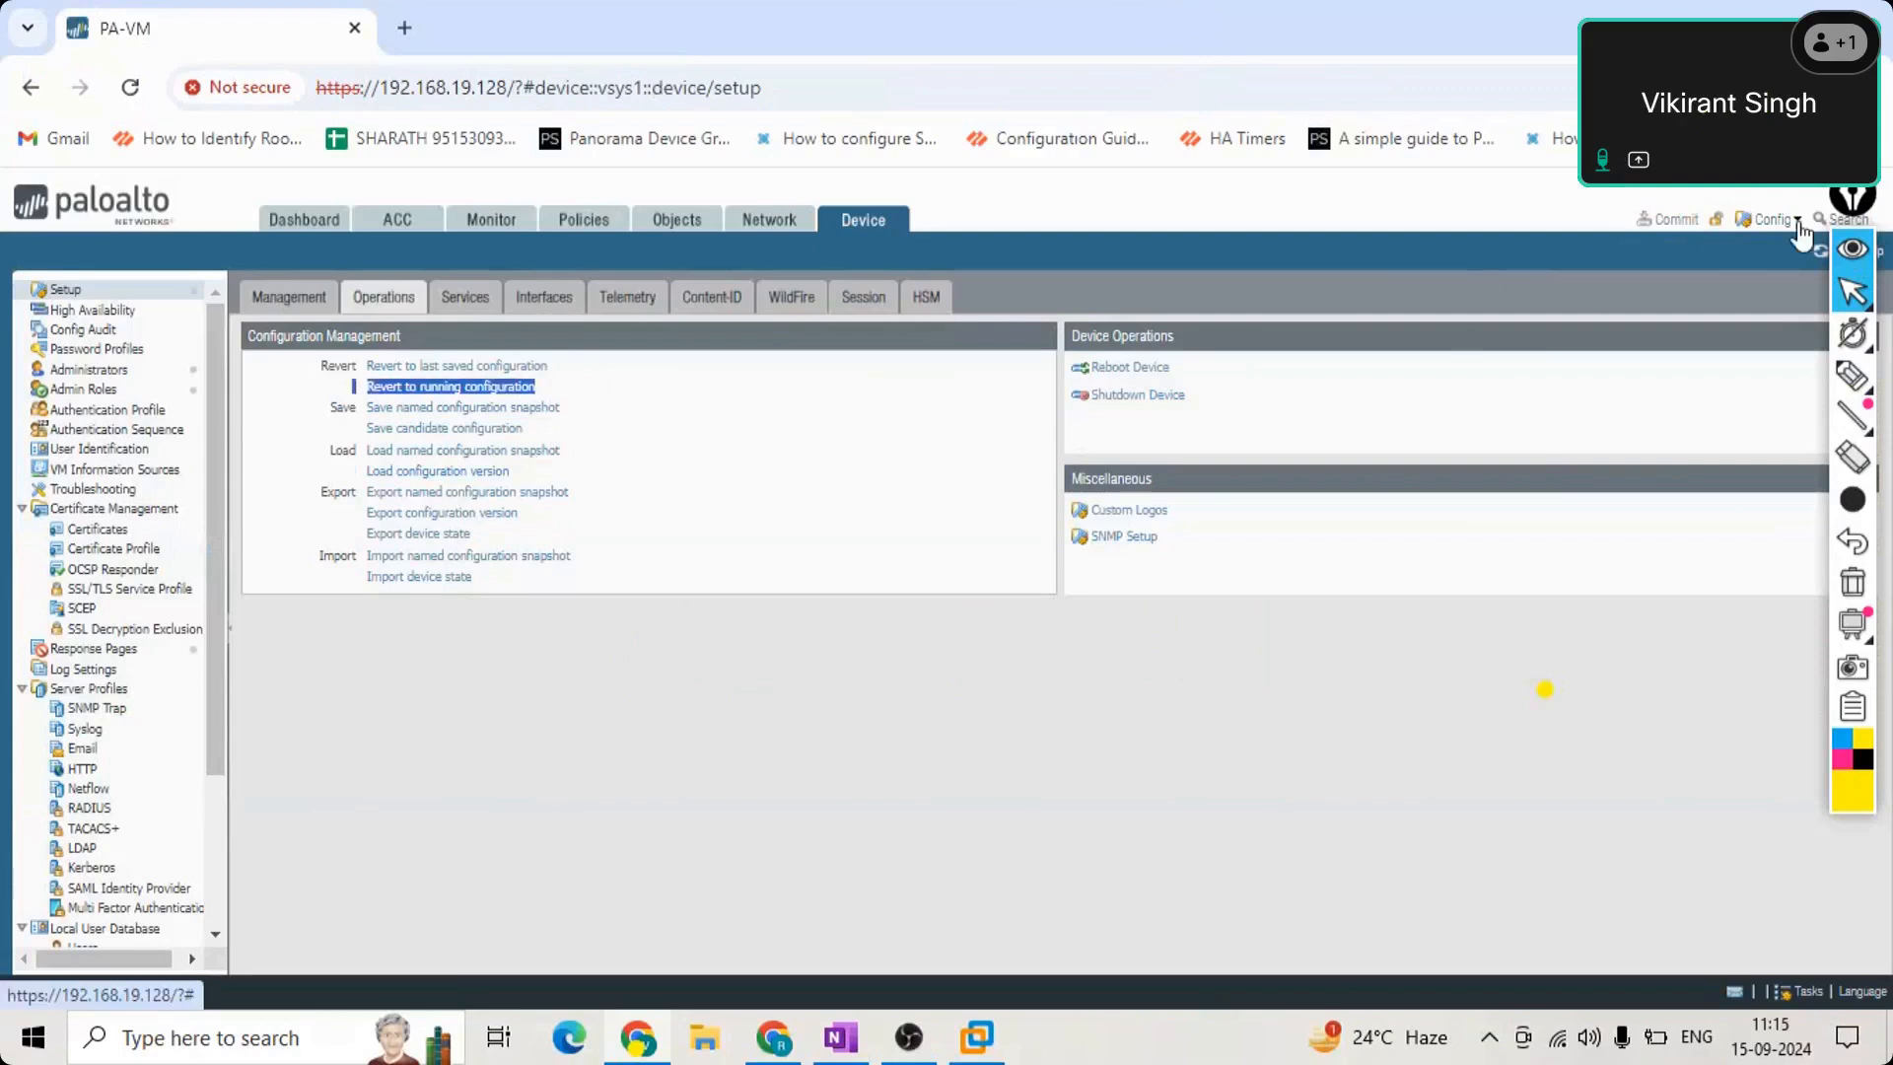
pyautogui.click(1770, 219)
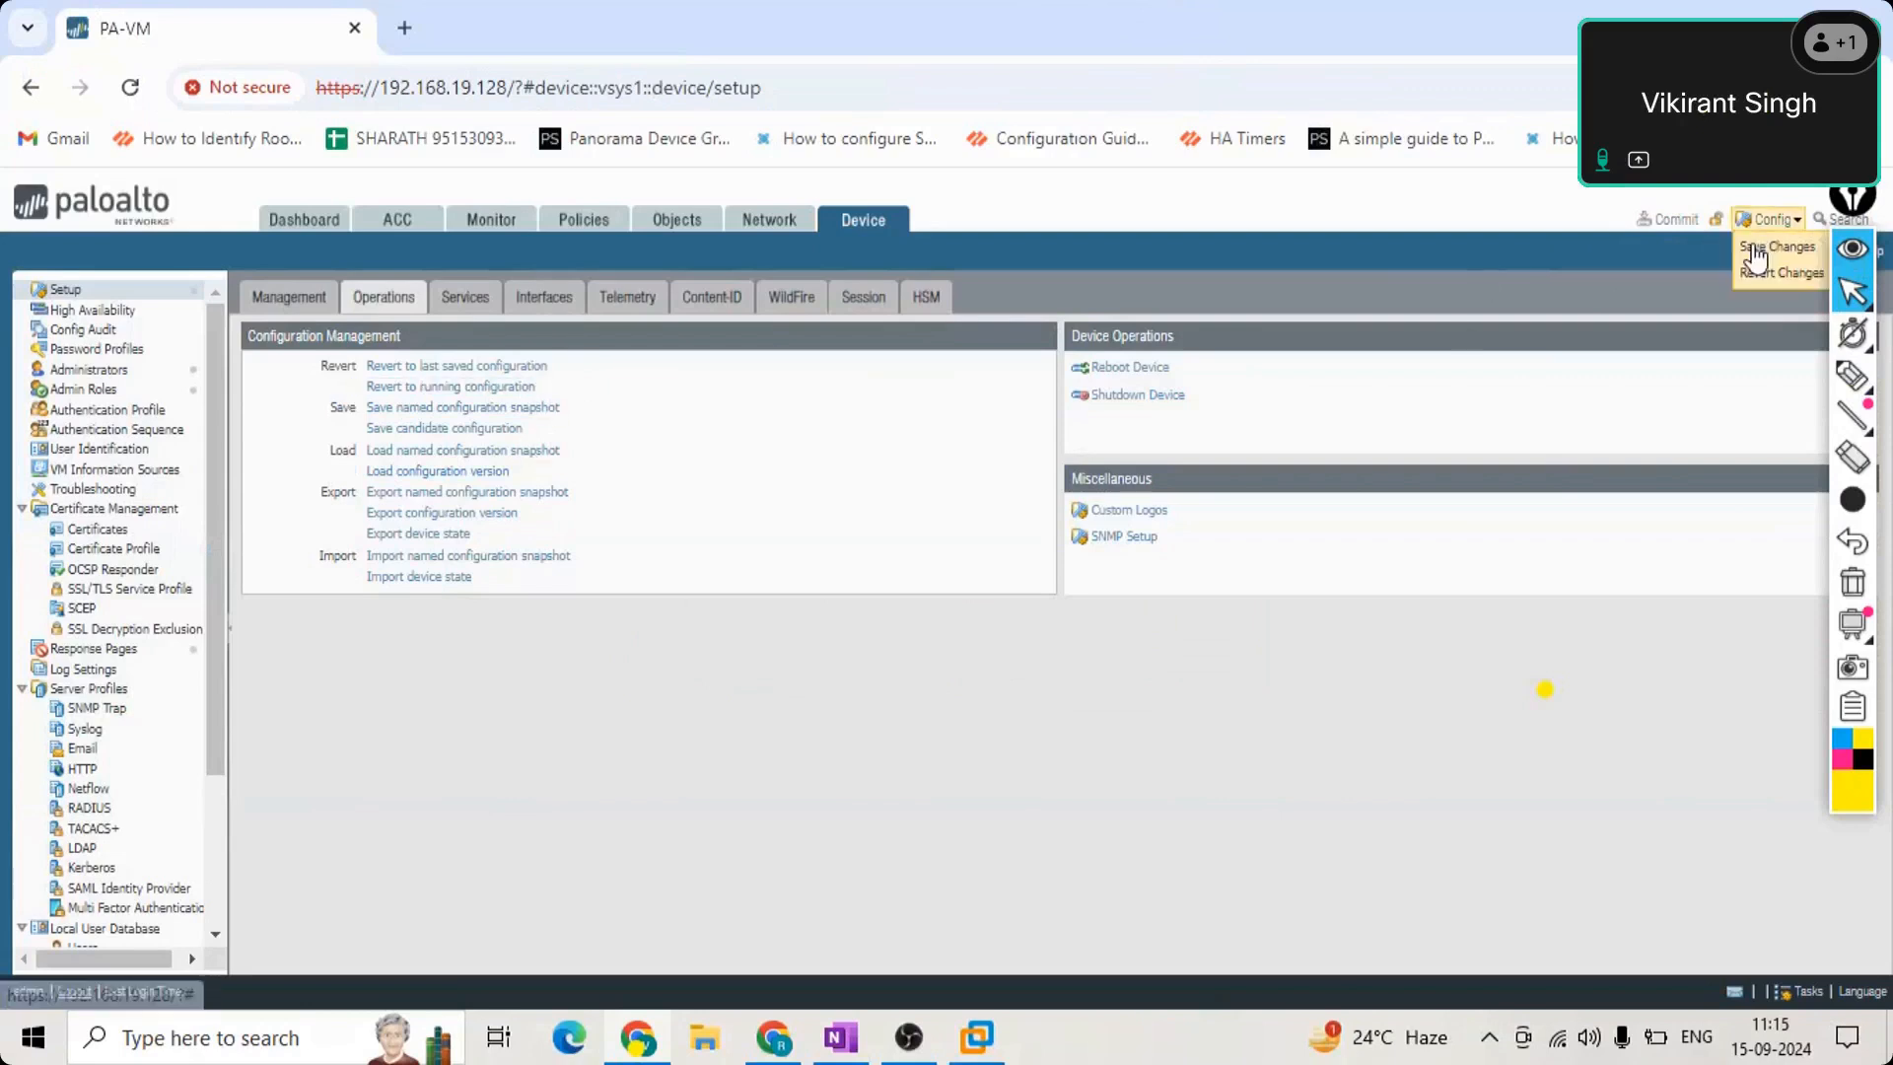
pyautogui.click(646, 772)
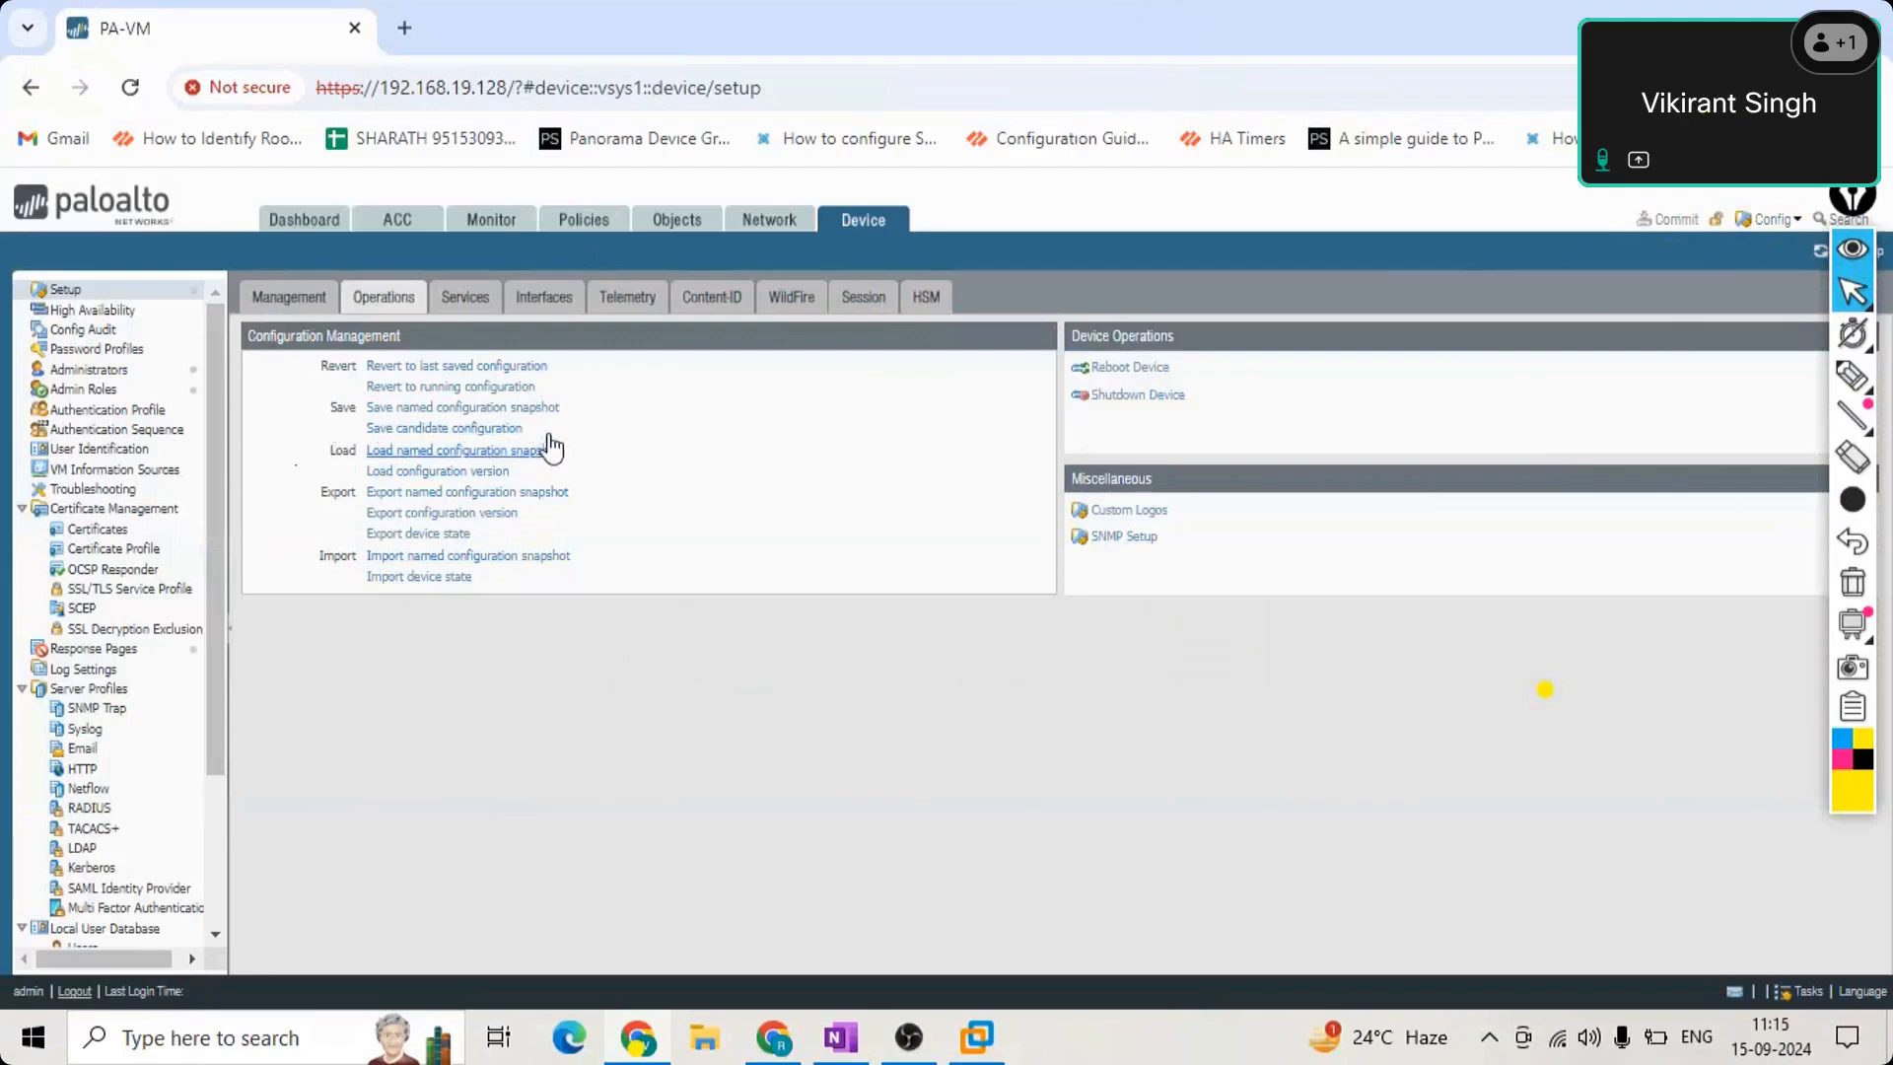
# Highlight the option to save the candidate configuration, and preview its confirmation prompt without saving.
pyautogui.moveTo(548, 428); pyautogui.dragTo(353, 423)
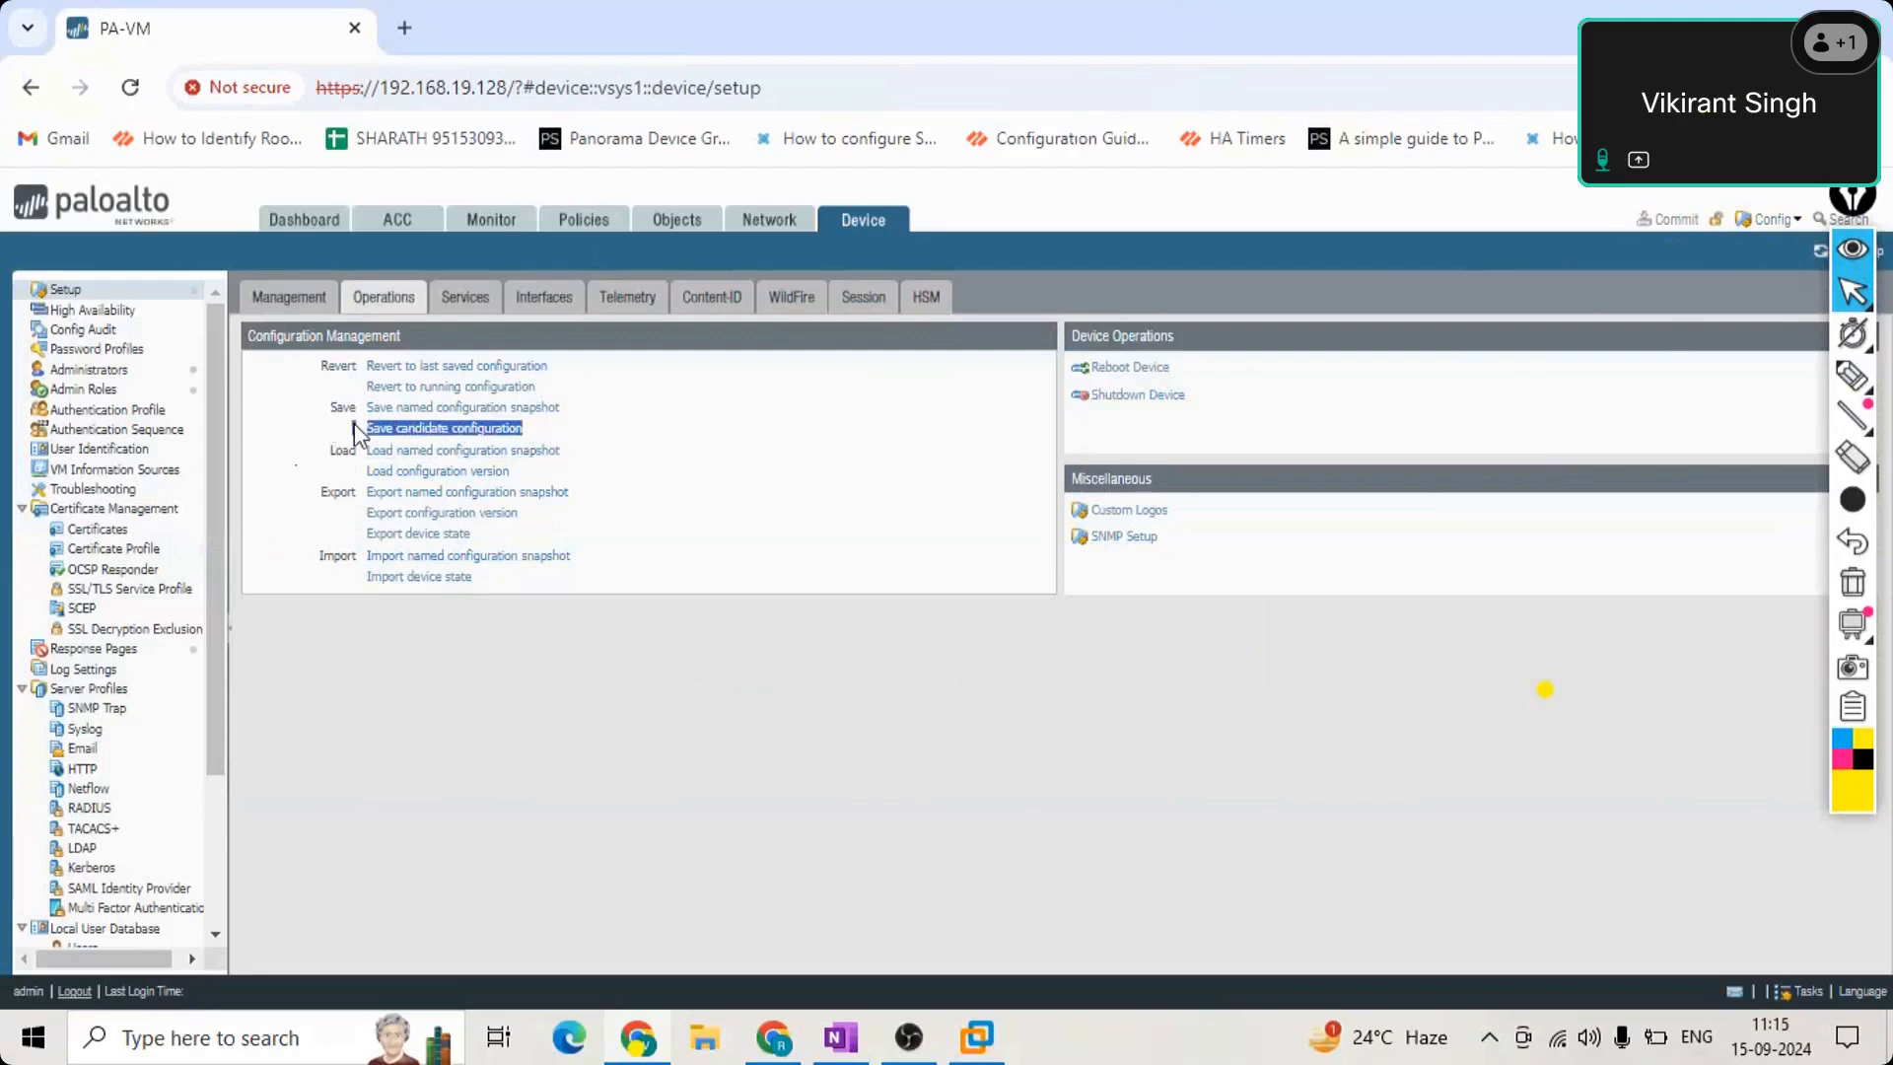
pyautogui.click(520, 427)
pyautogui.click(986, 664)
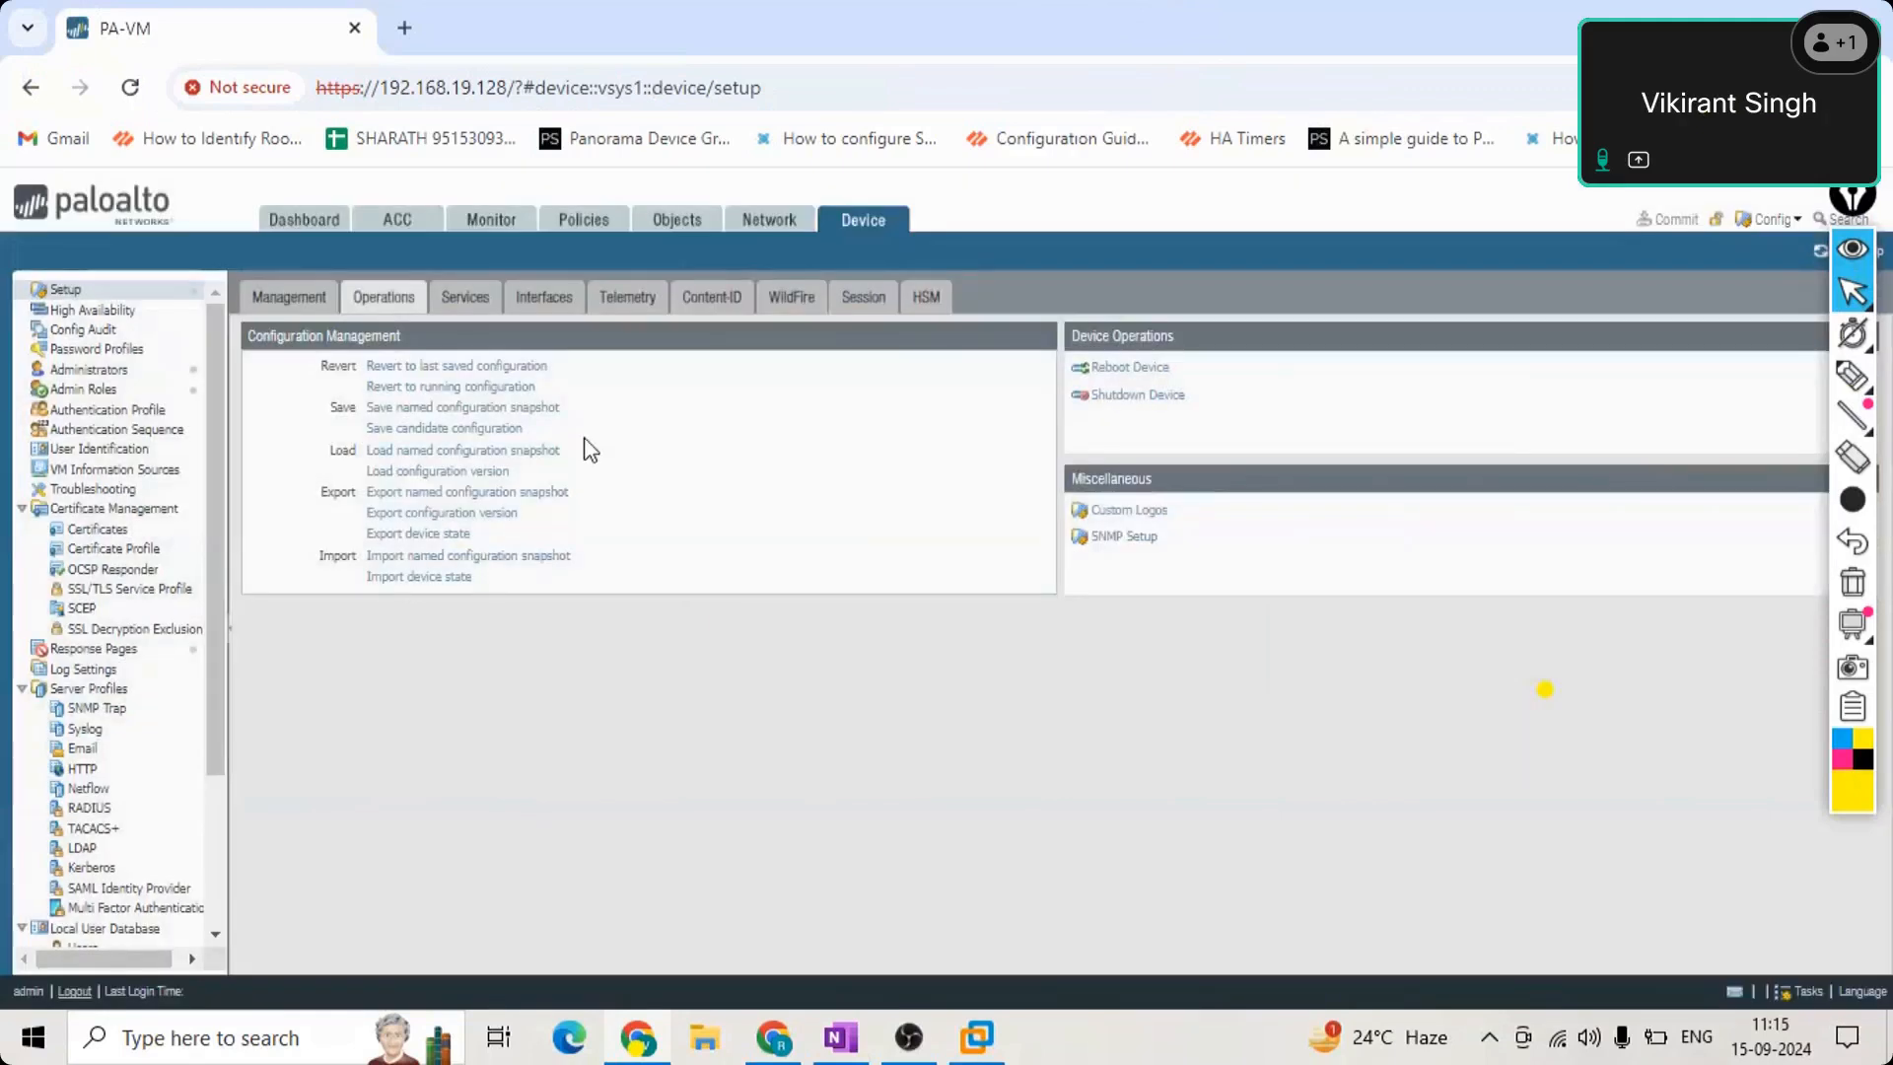
pyautogui.moveTo(535, 430); pyautogui.dragTo(358, 429)
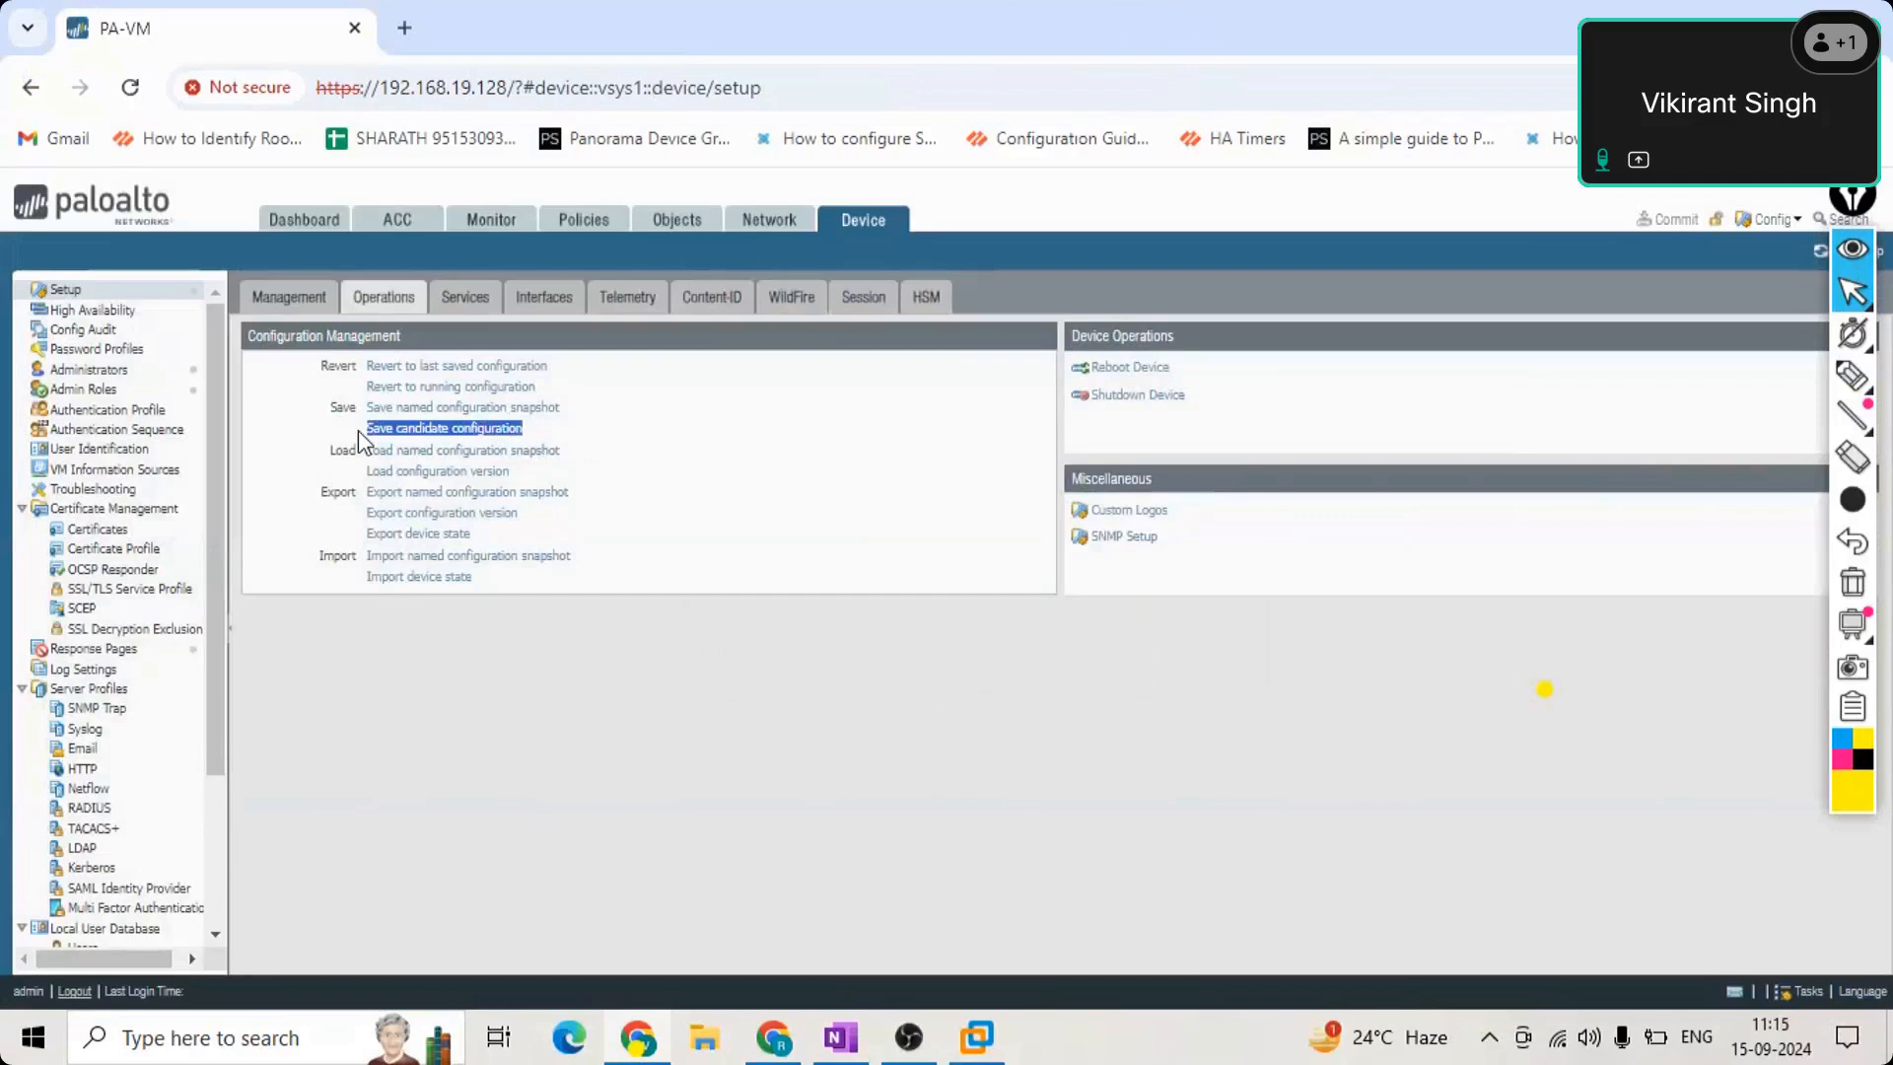
# View the dialog for saving a named configuration snapshot without saving, and highlight that option.
pyautogui.click(603, 412)
pyautogui.click(449, 407)
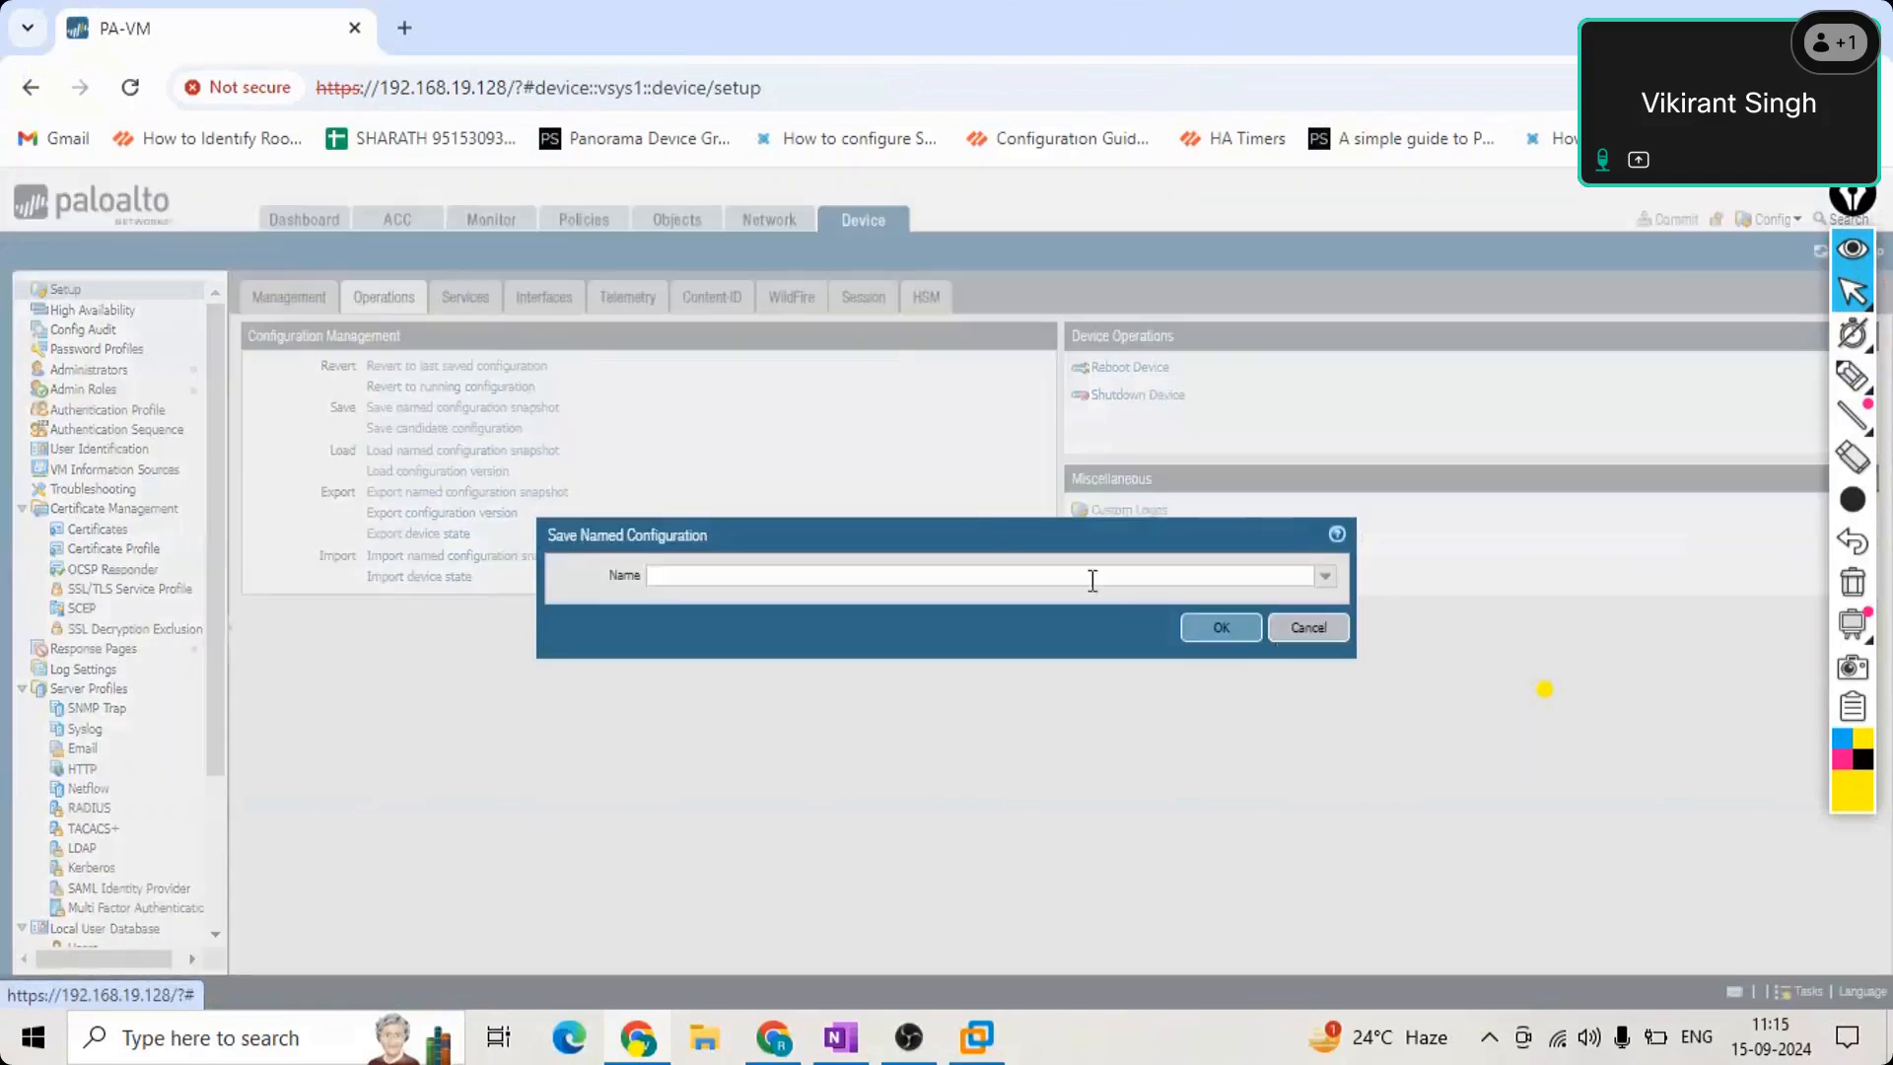
pyautogui.click(1273, 630)
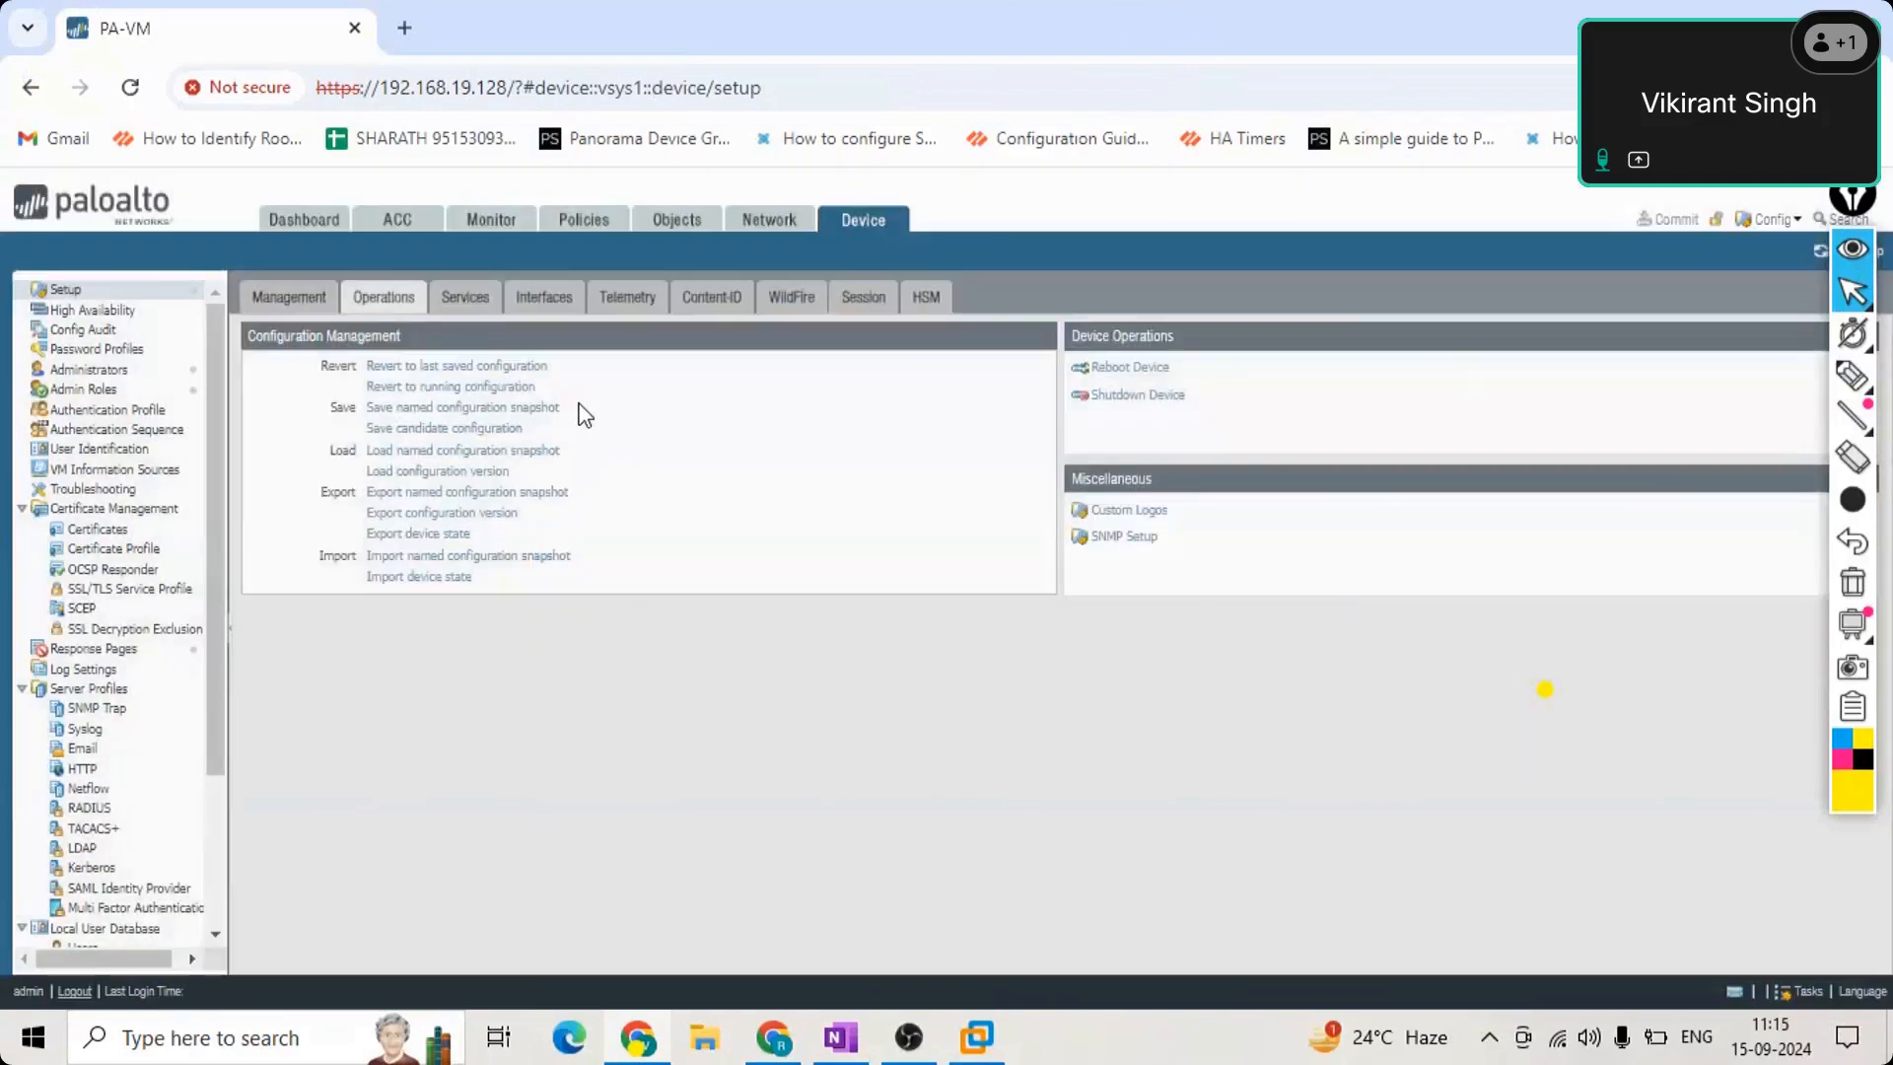
pyautogui.moveTo(579, 410); pyautogui.dragTo(313, 412)
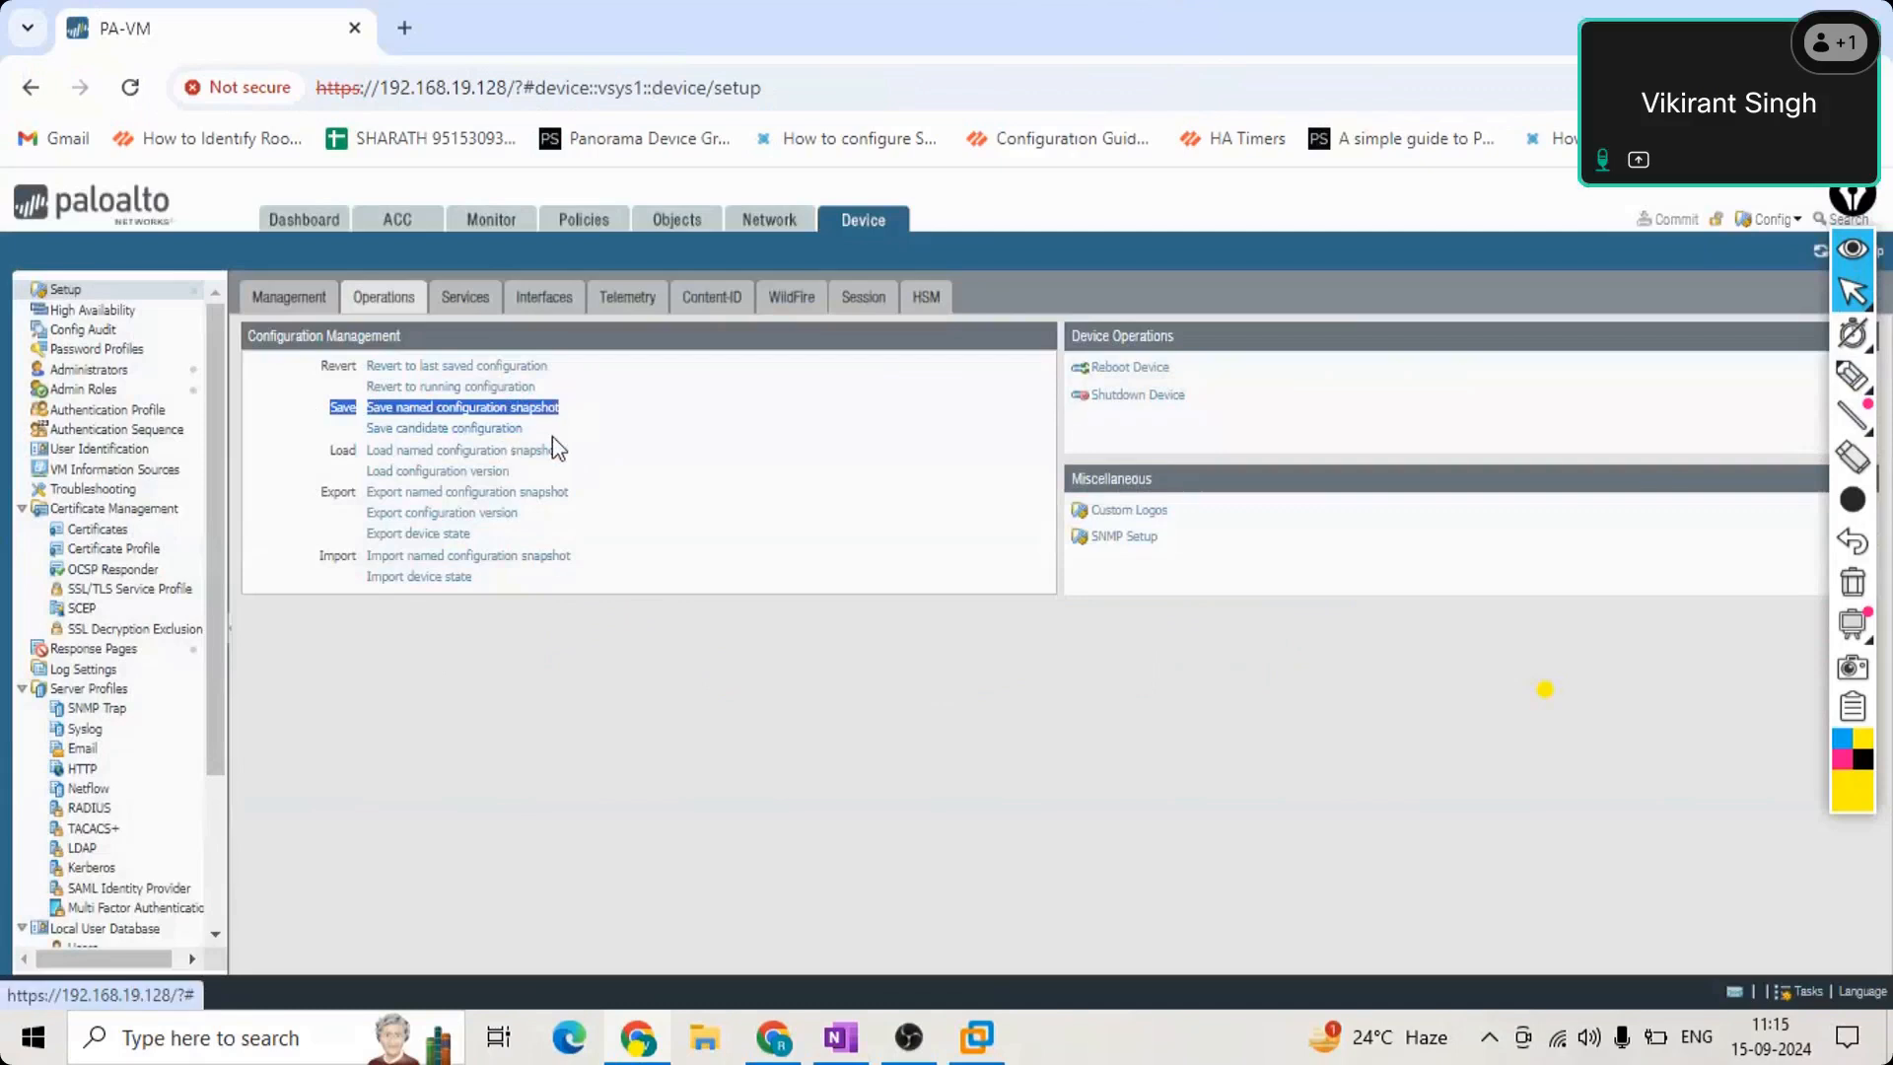
pyautogui.click(693, 757)
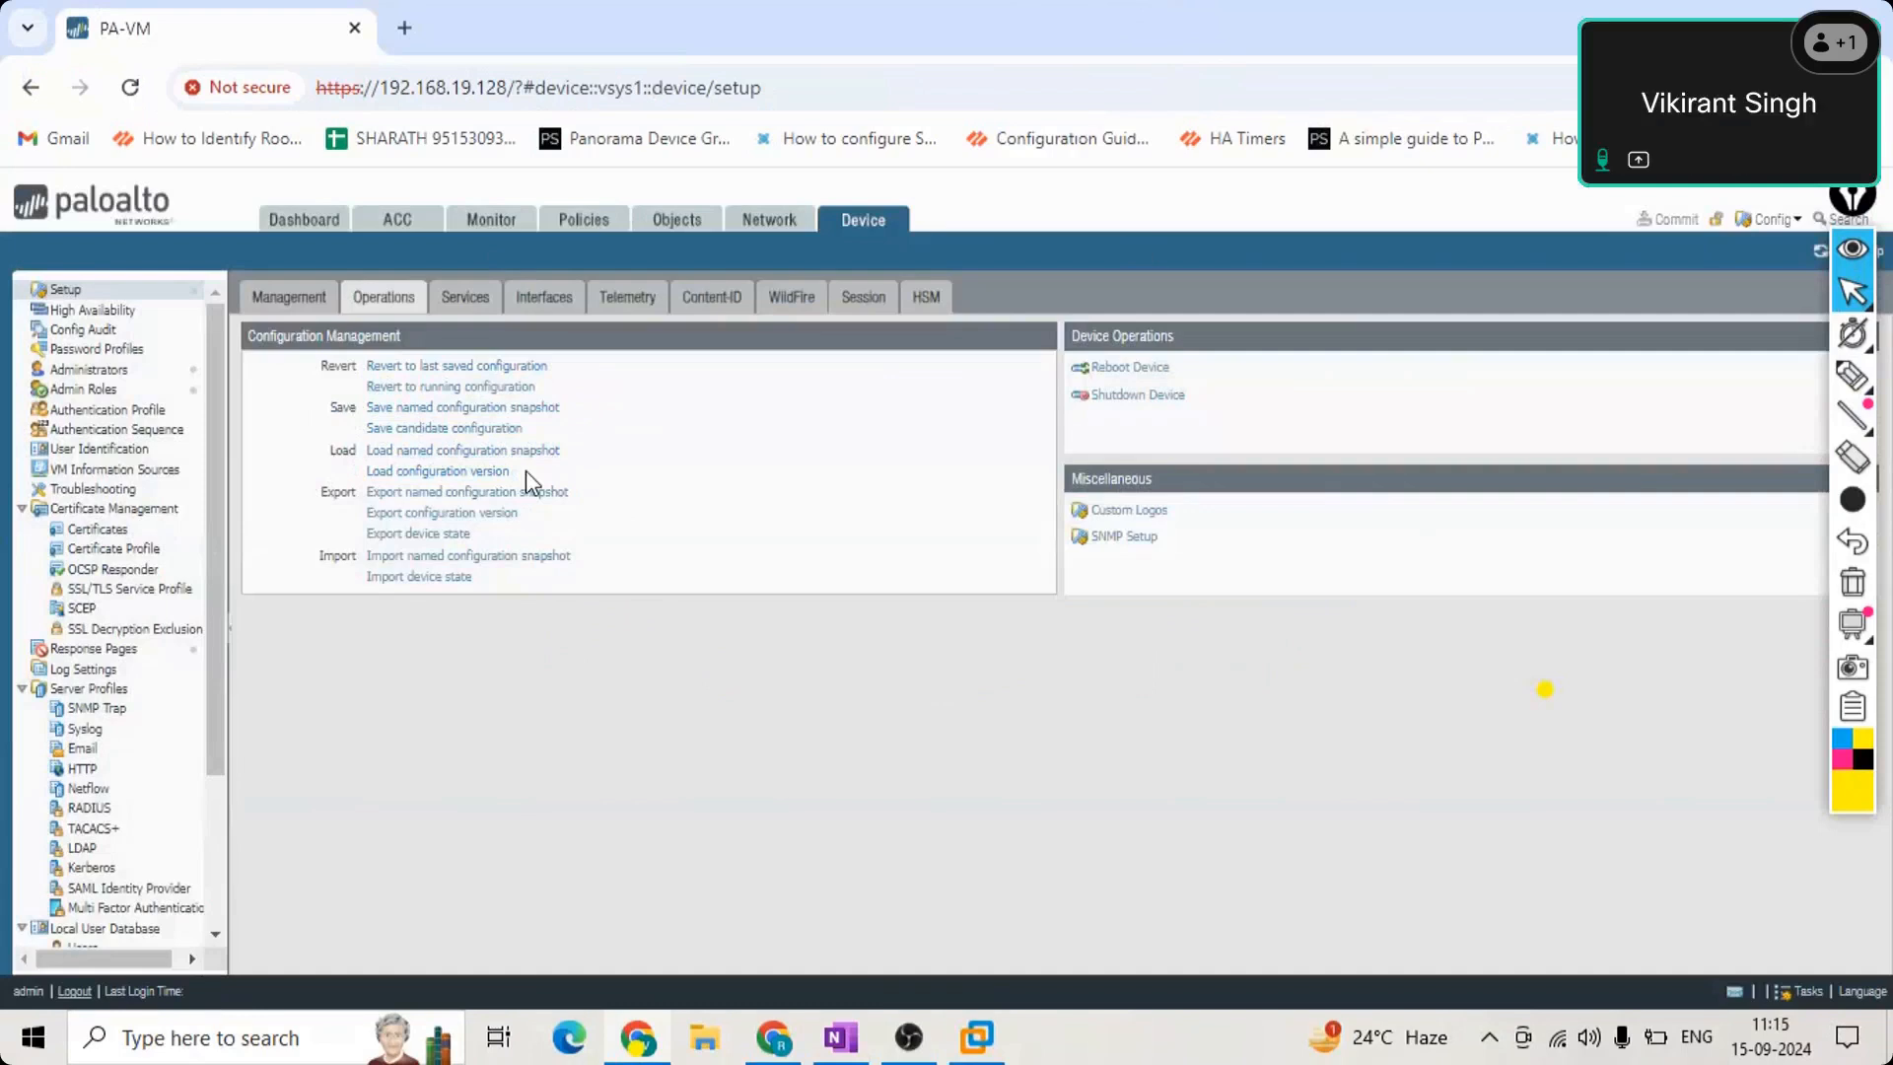
# Highlight the revert, save and load operations, and view the Load Versioned Configuration settings without loading a version.
pyautogui.moveTo(315, 363); pyautogui.dragTo(611, 478)
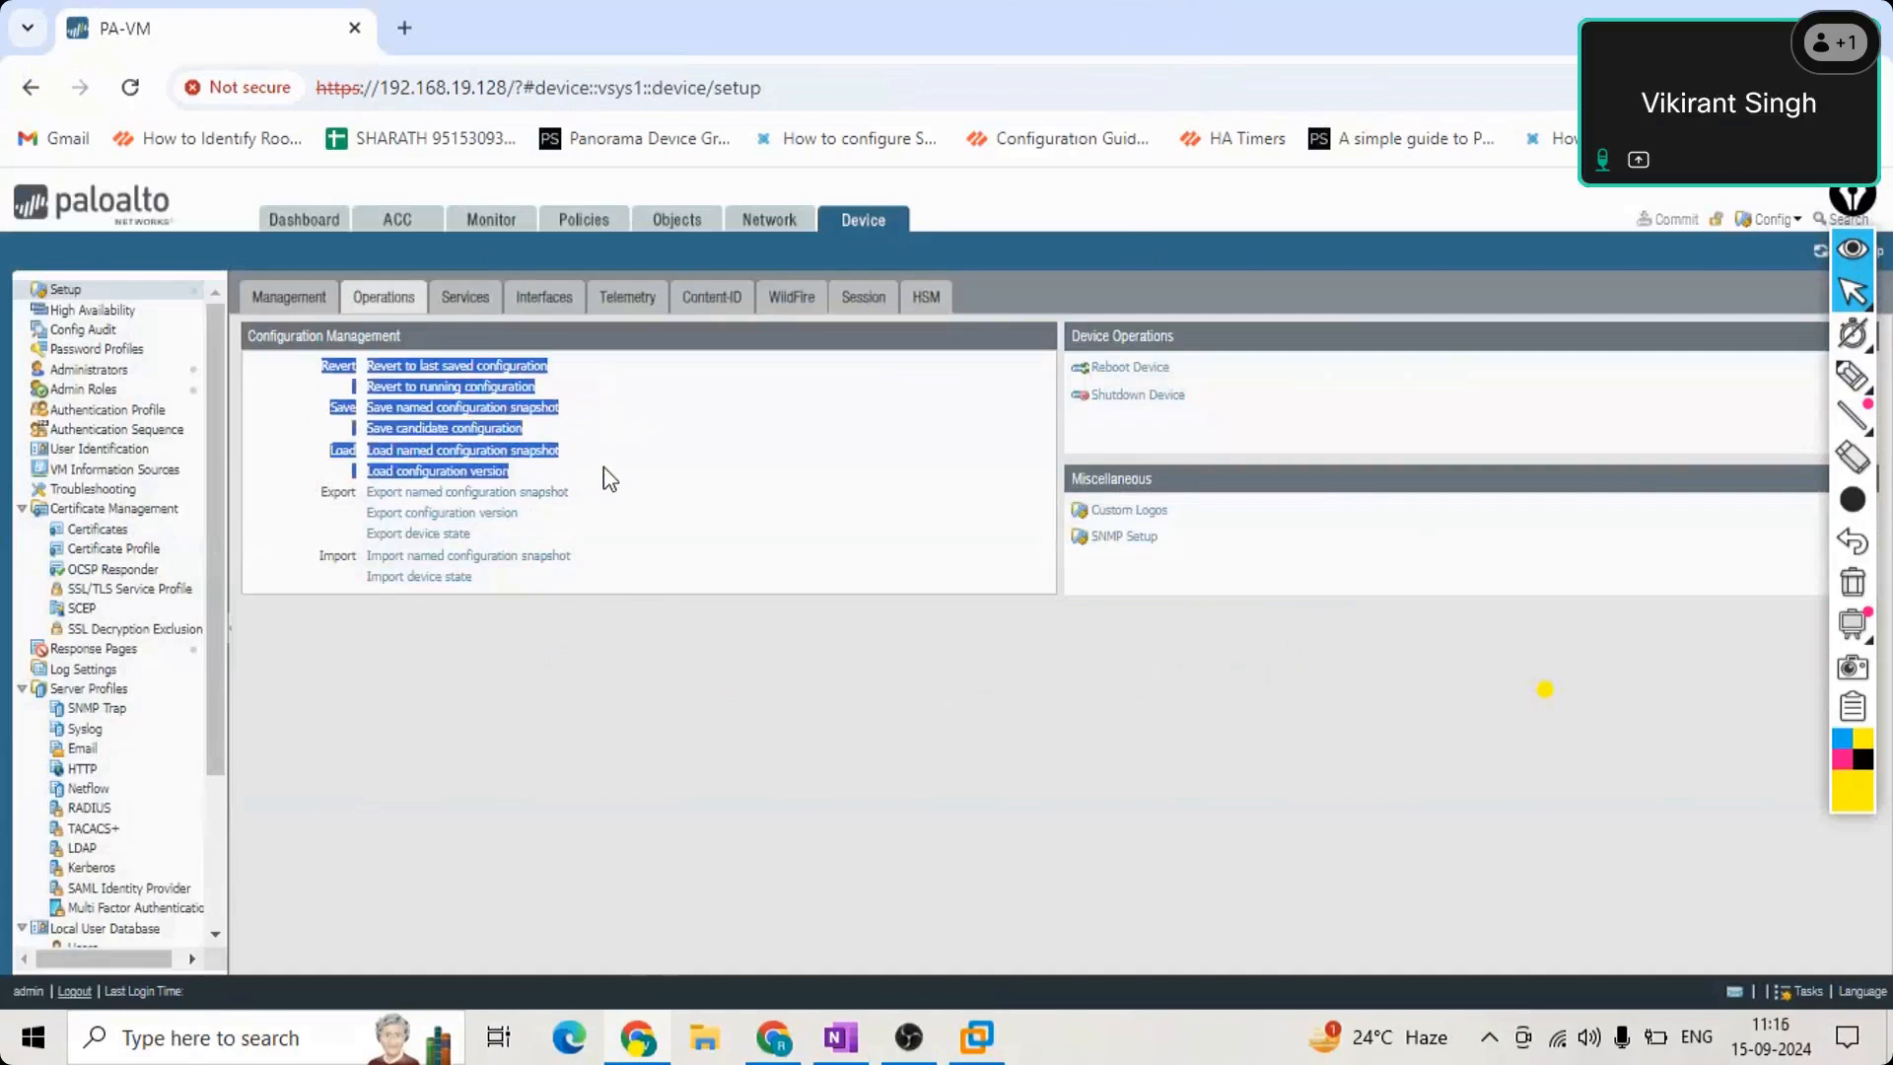
pyautogui.click(483, 471)
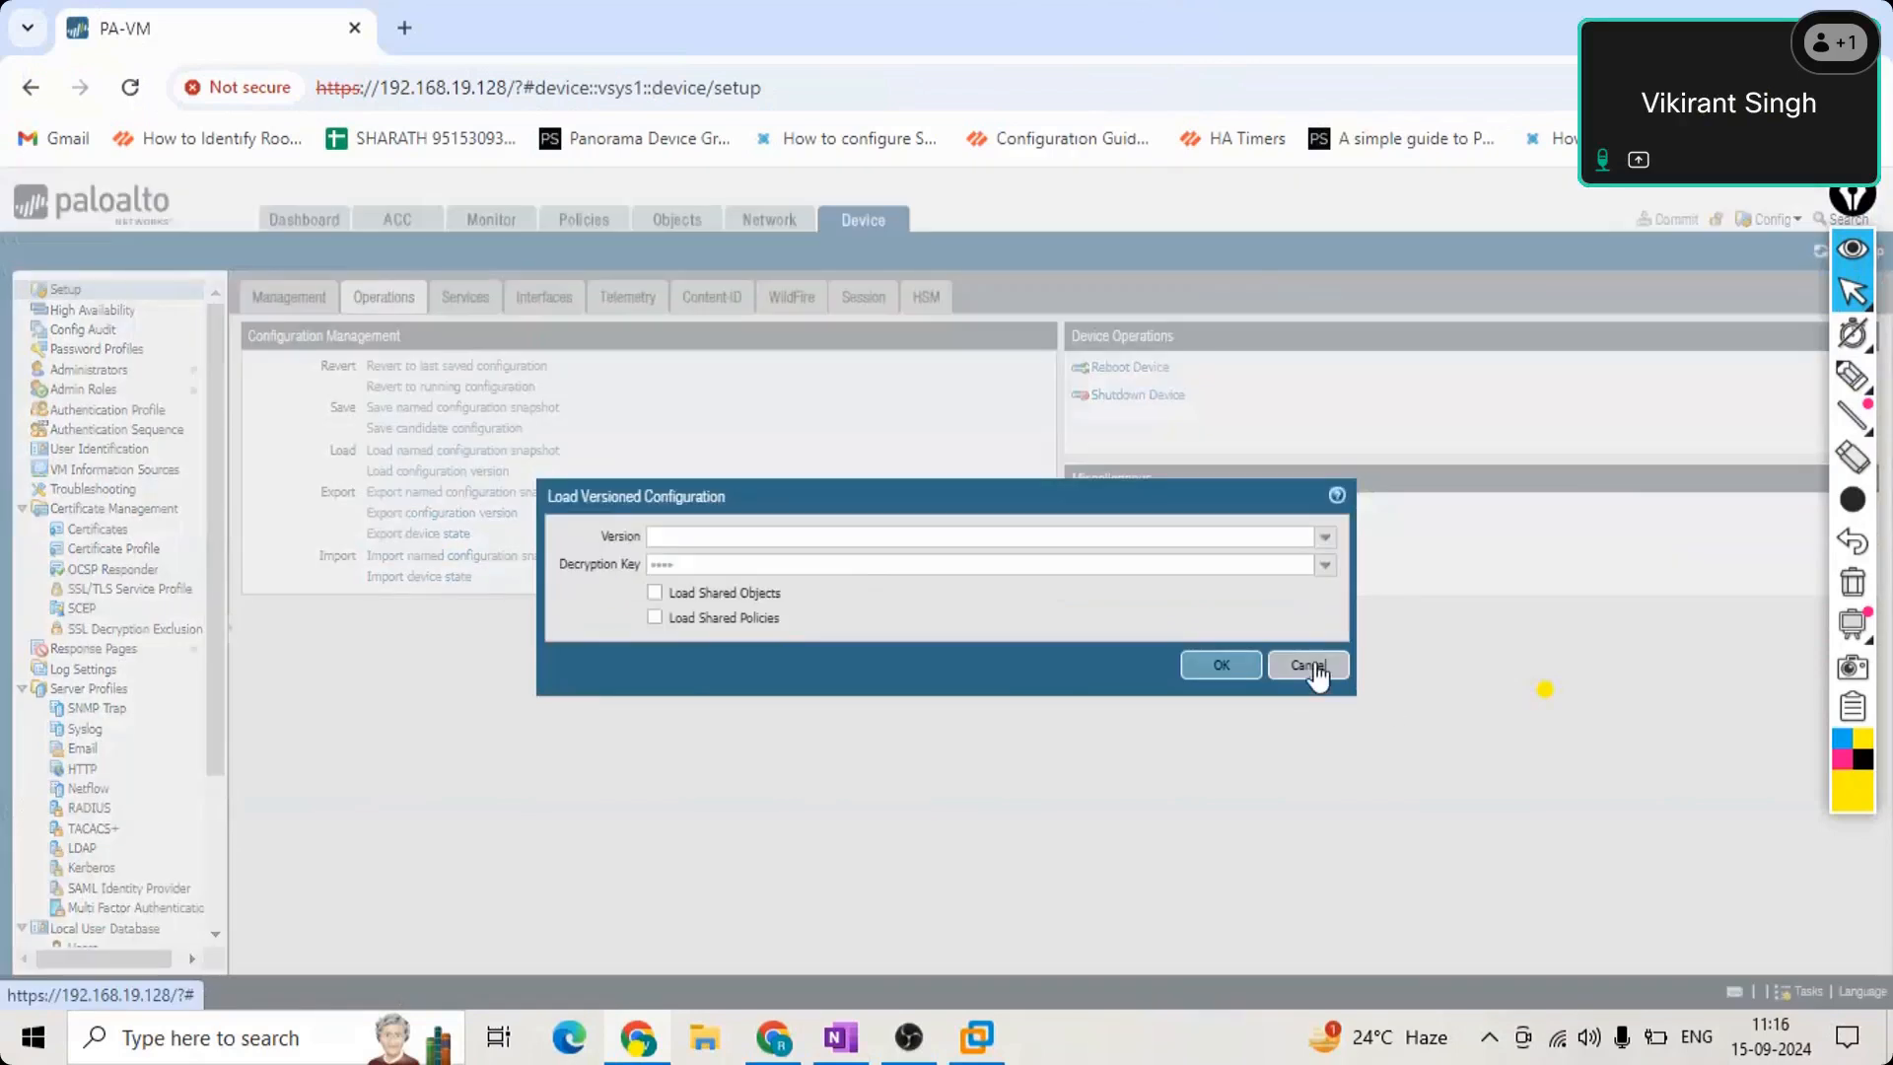
pyautogui.click(1312, 665)
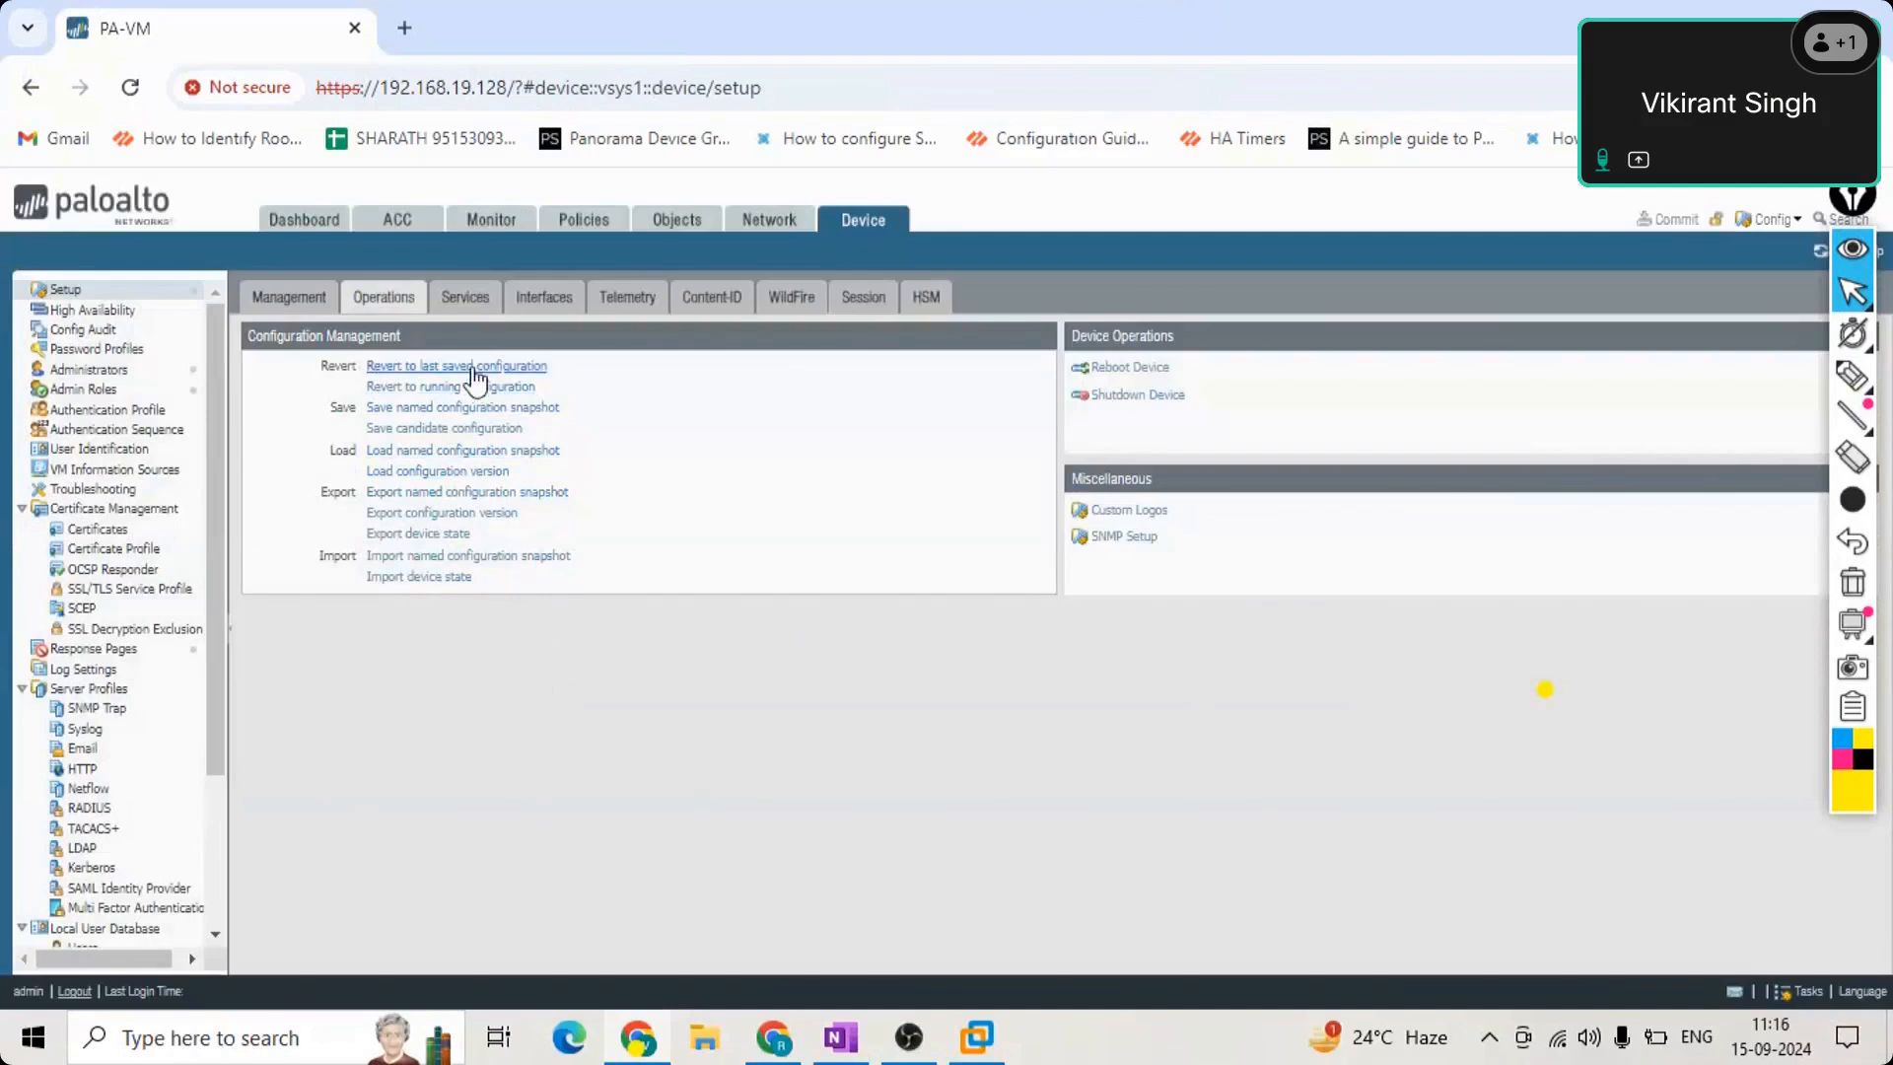
# Load the named configuration snapshot running-config.xml, selecting an entry for the decryption key.
pyautogui.click(465, 449)
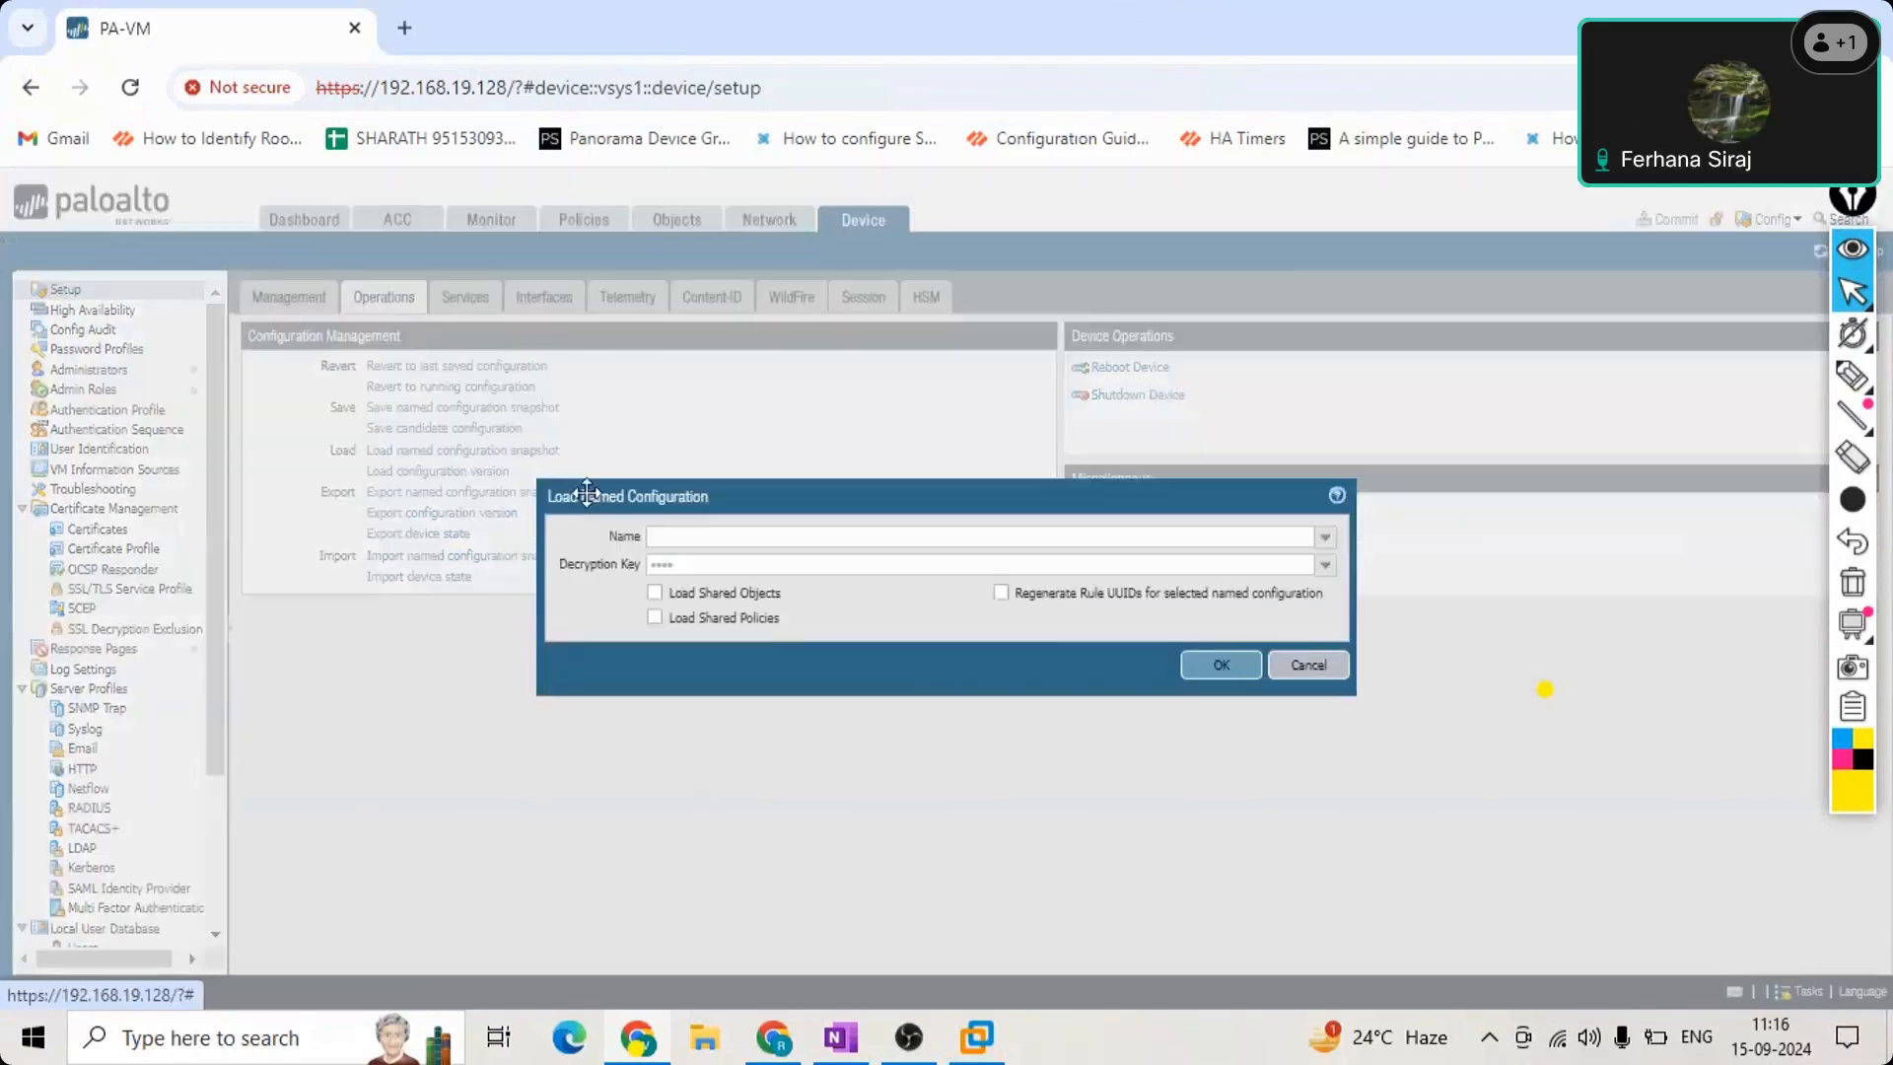
pyautogui.click(1326, 538)
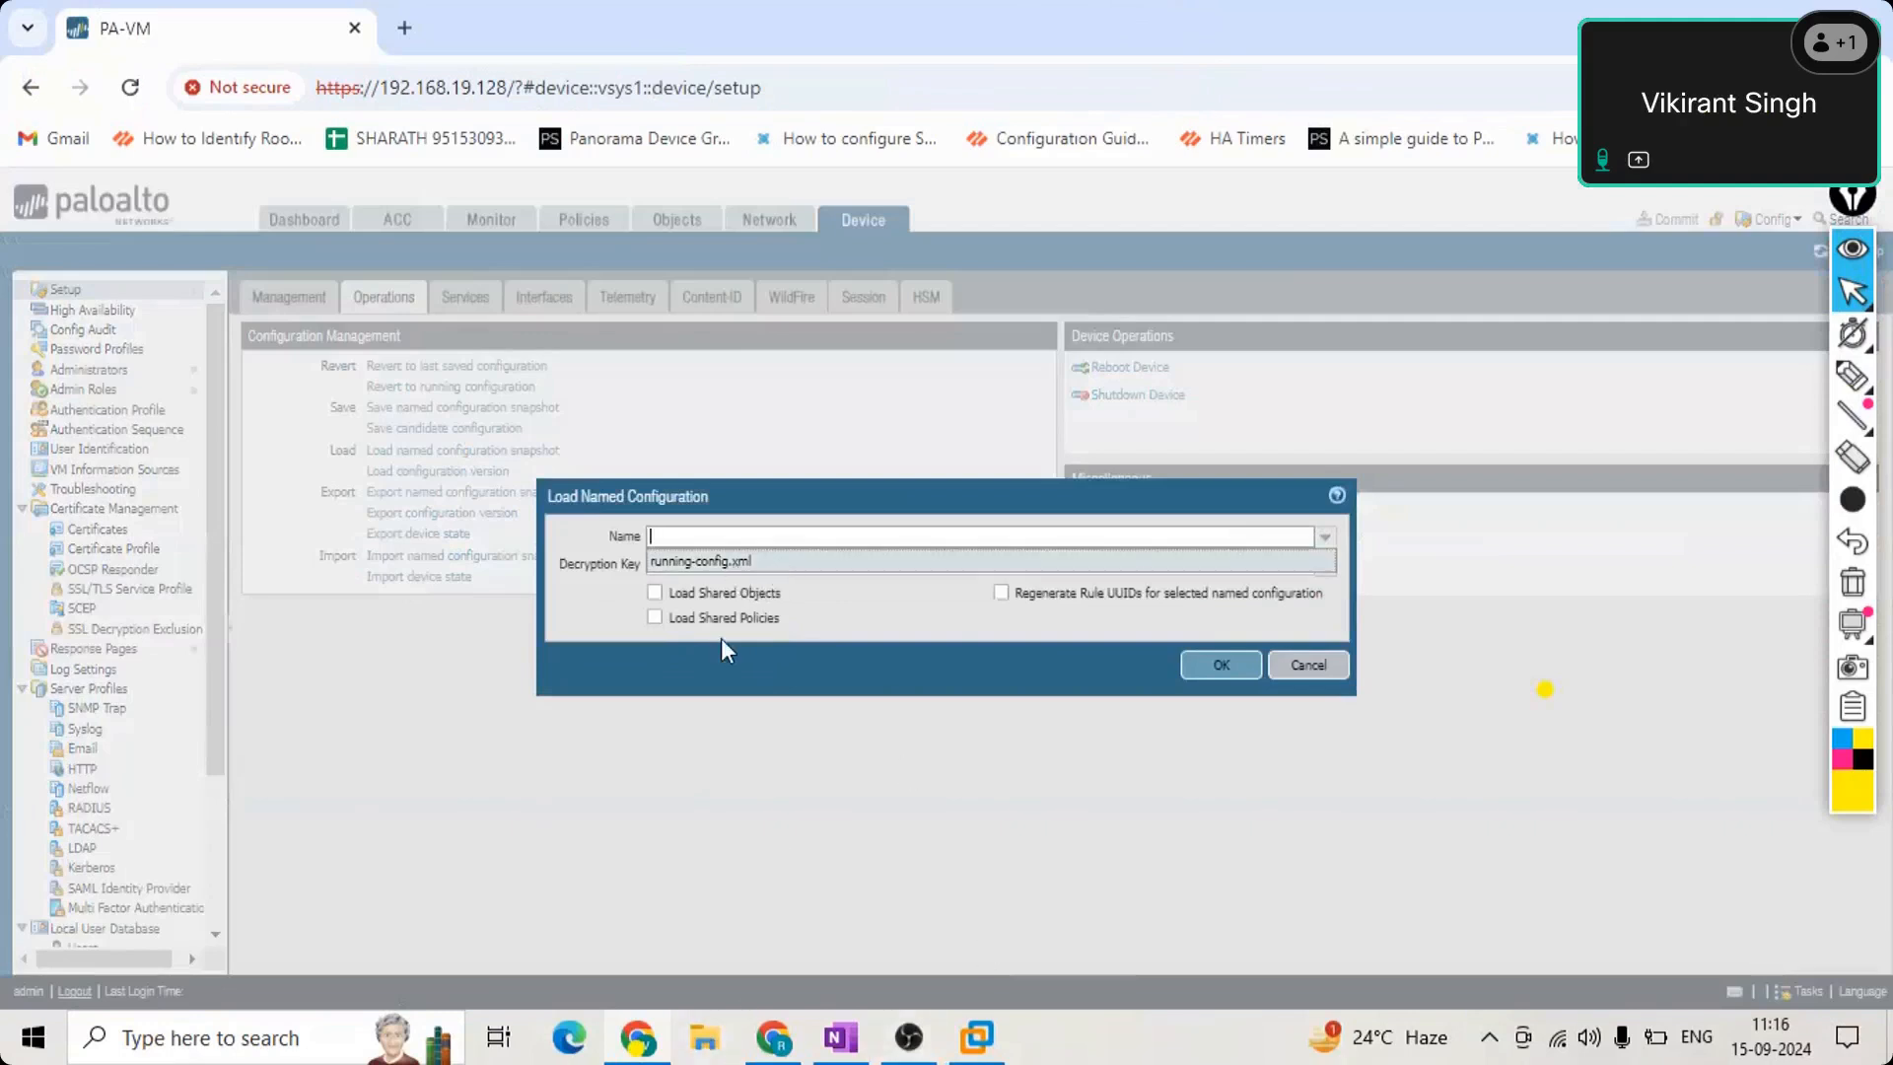
pyautogui.click(740, 564)
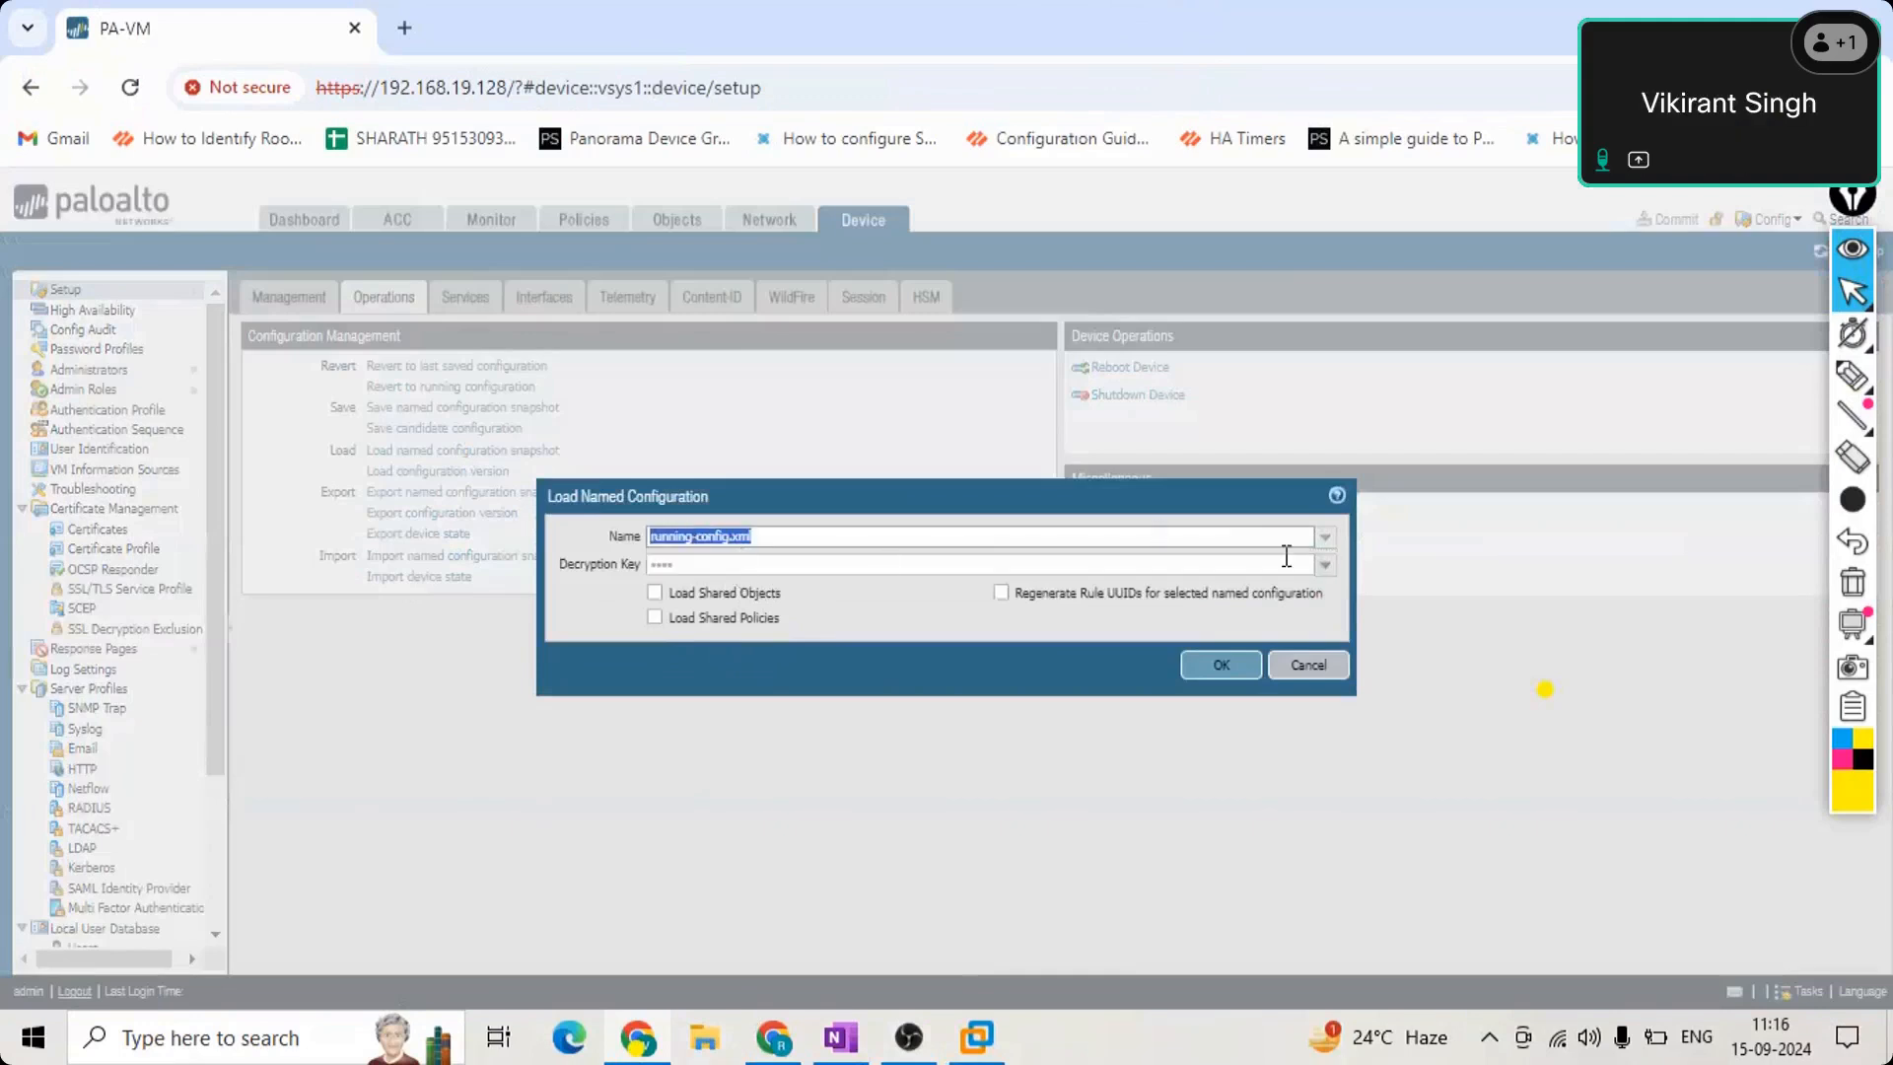
pyautogui.click(1322, 564)
pyautogui.click(725, 589)
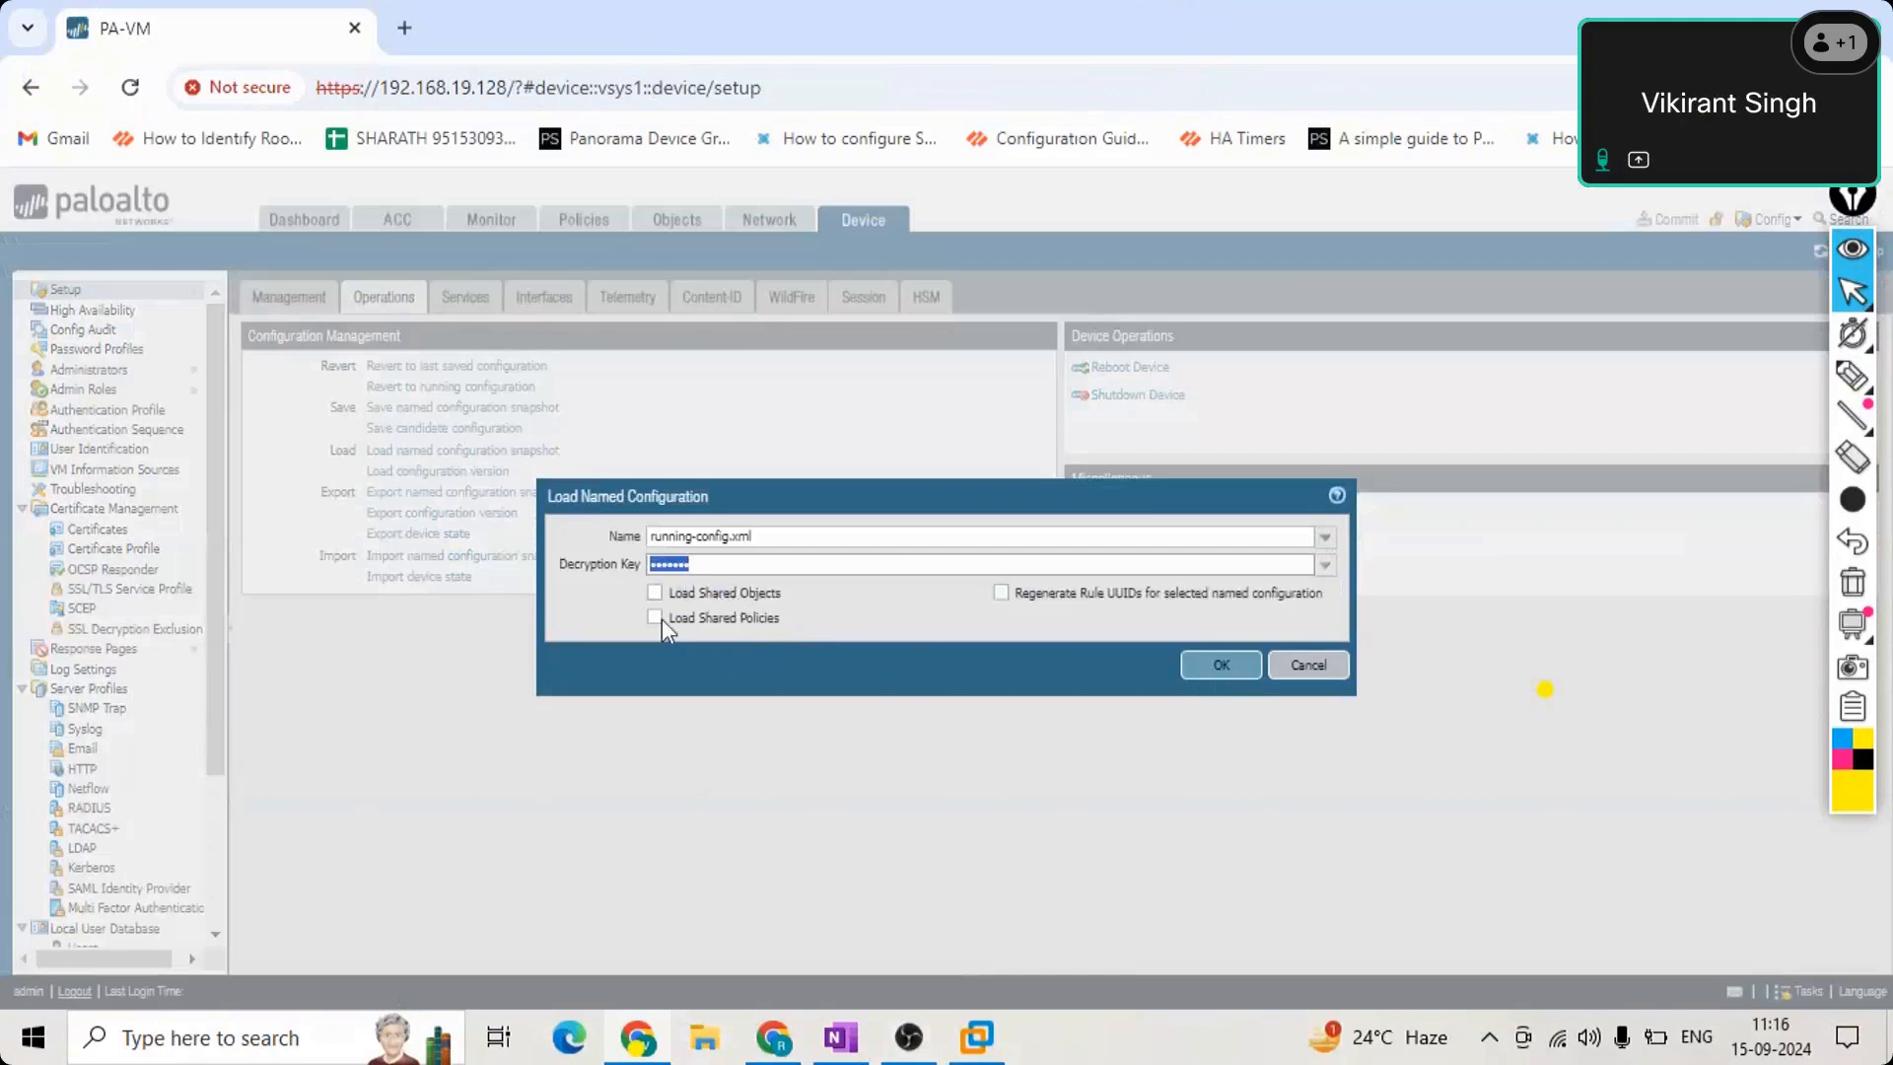
pyautogui.click(1208, 659)
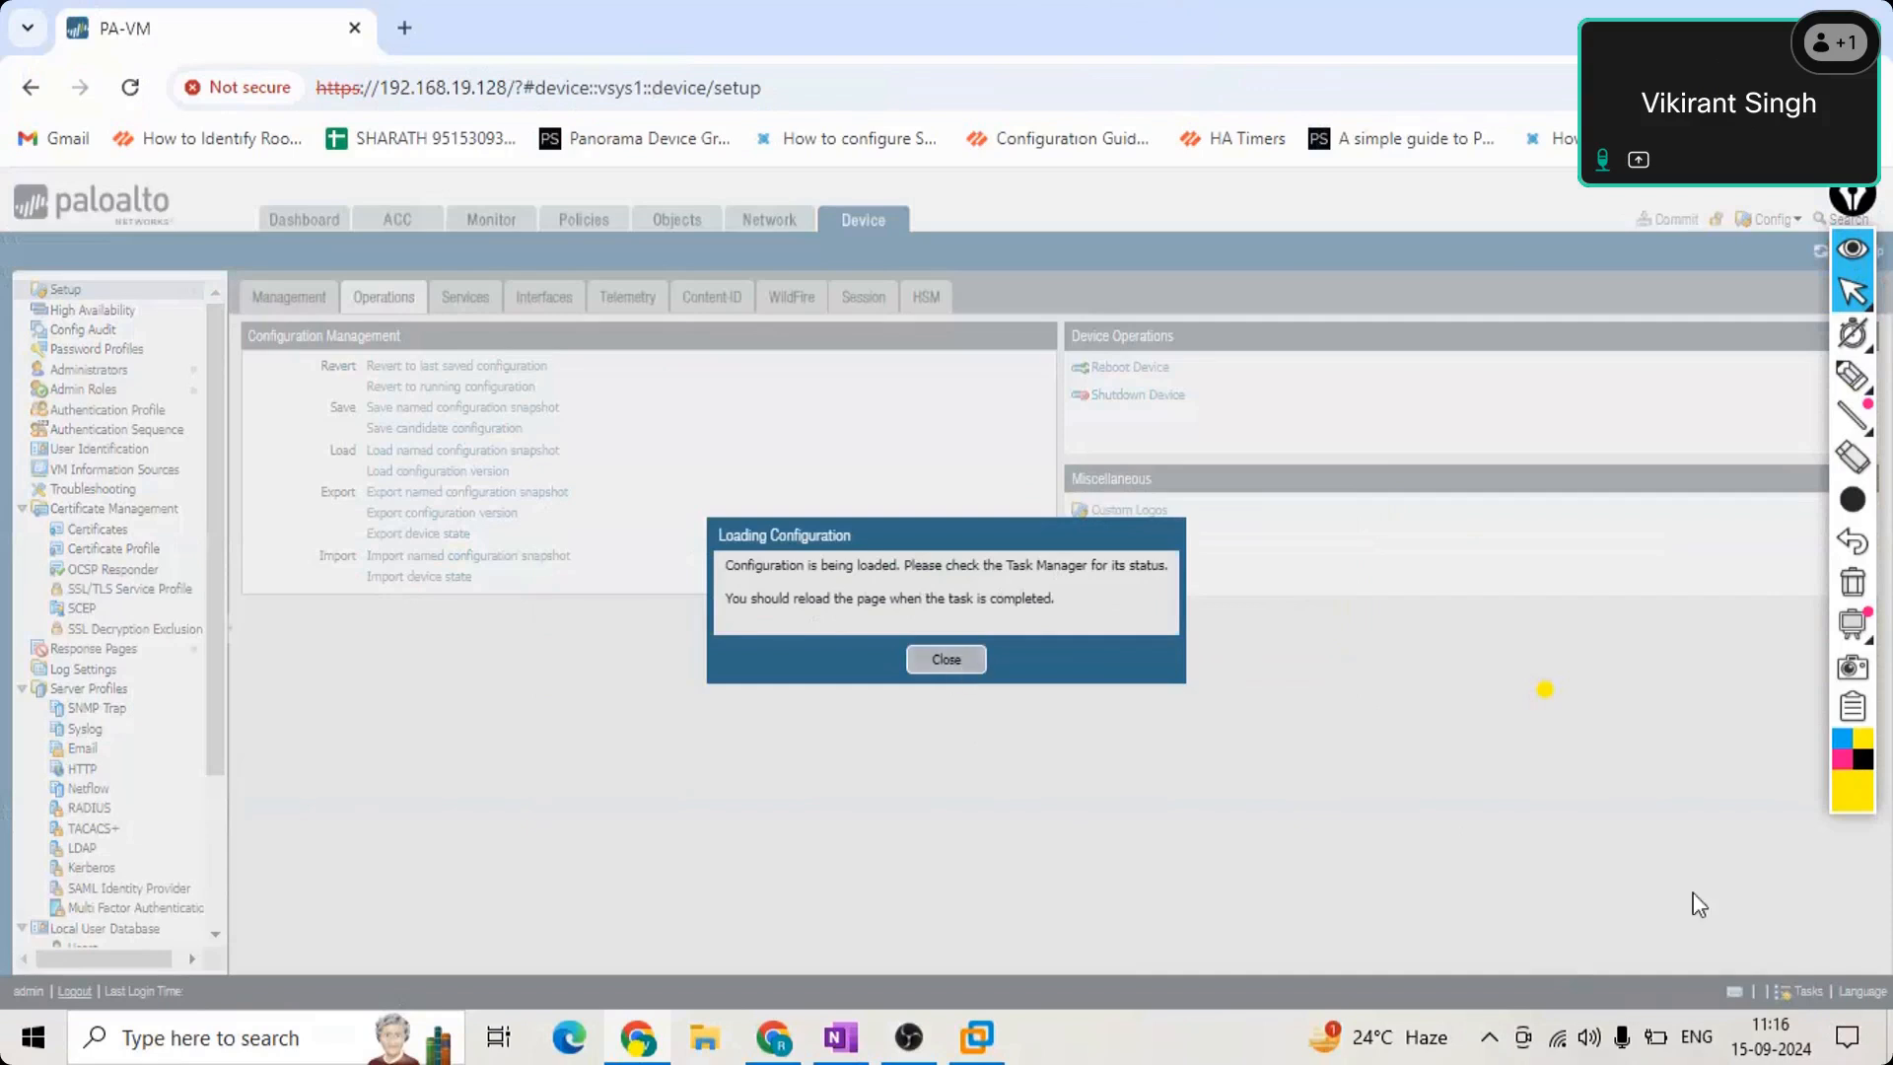
# Check the details of the Load job in the Task Manager, and close the task list.
pyautogui.press('Escape')
pyautogui.click(1804, 992)
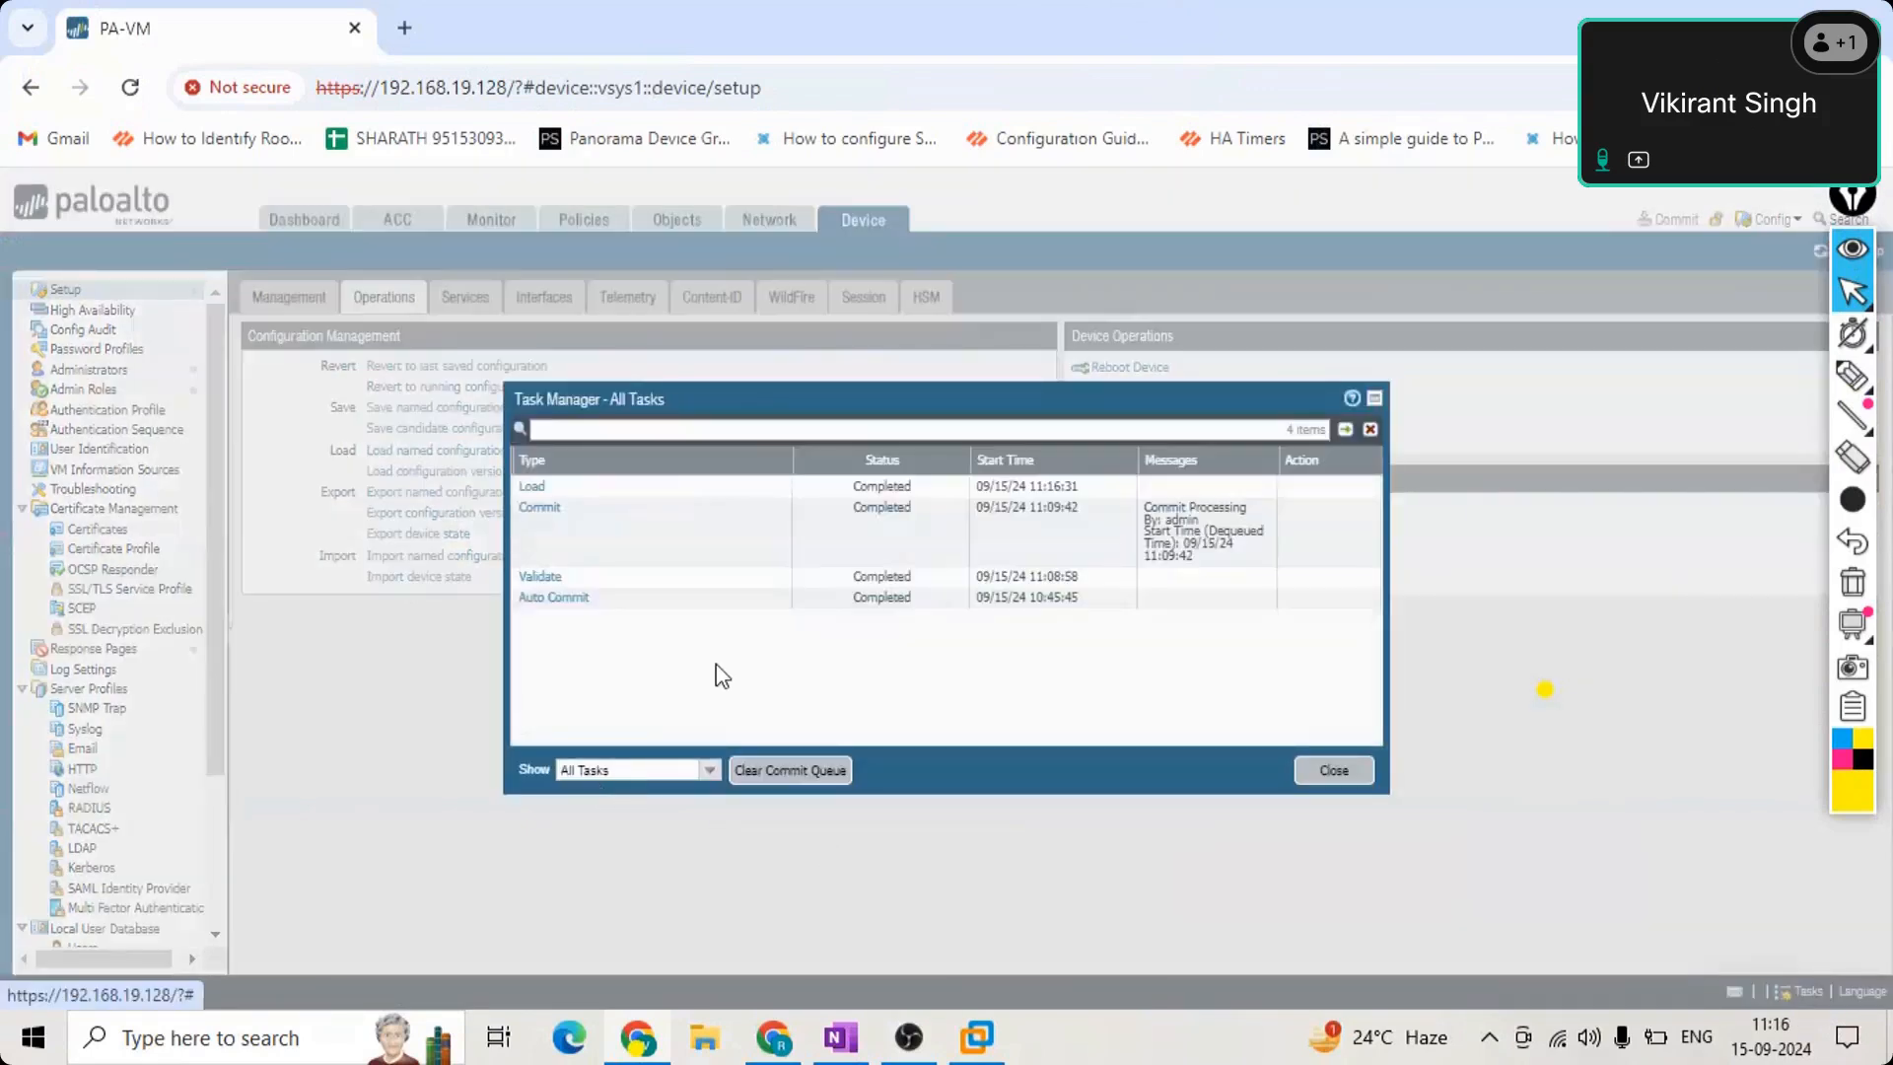
pyautogui.click(531, 487)
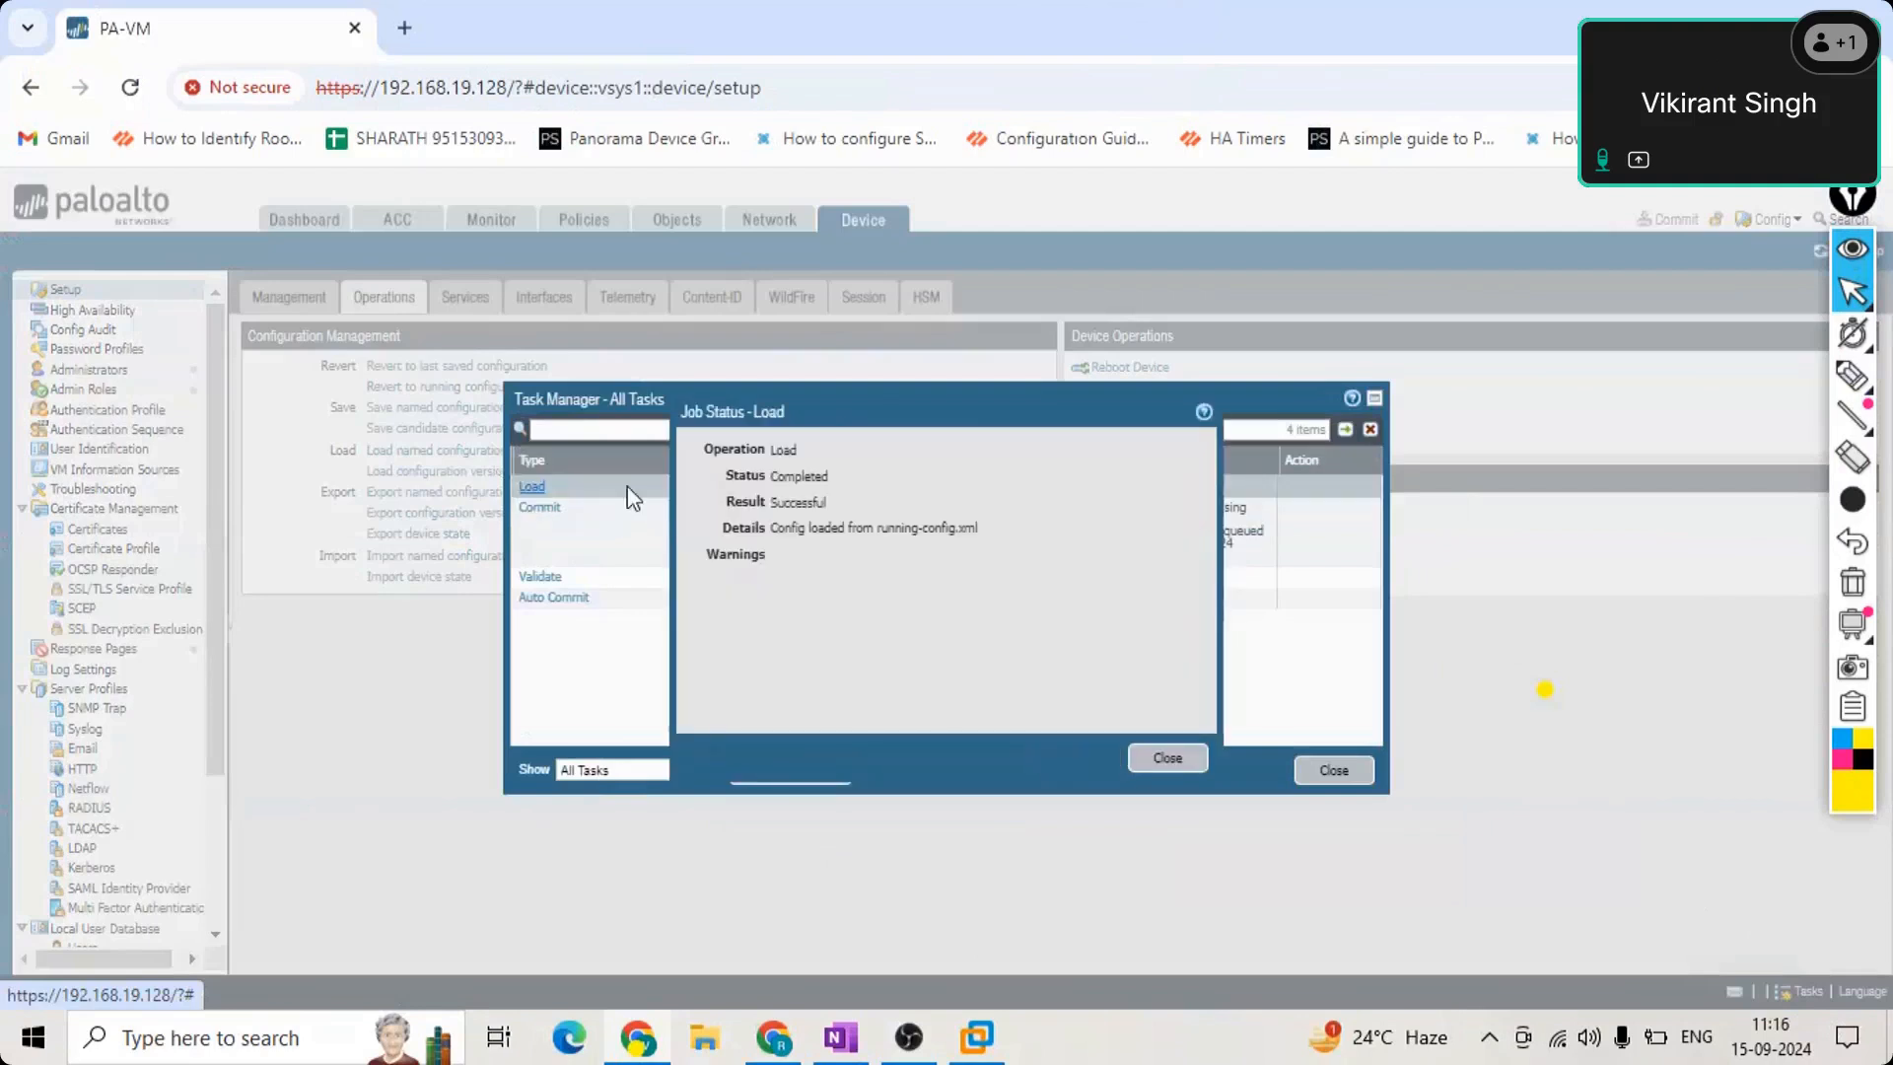
pyautogui.click(1168, 761)
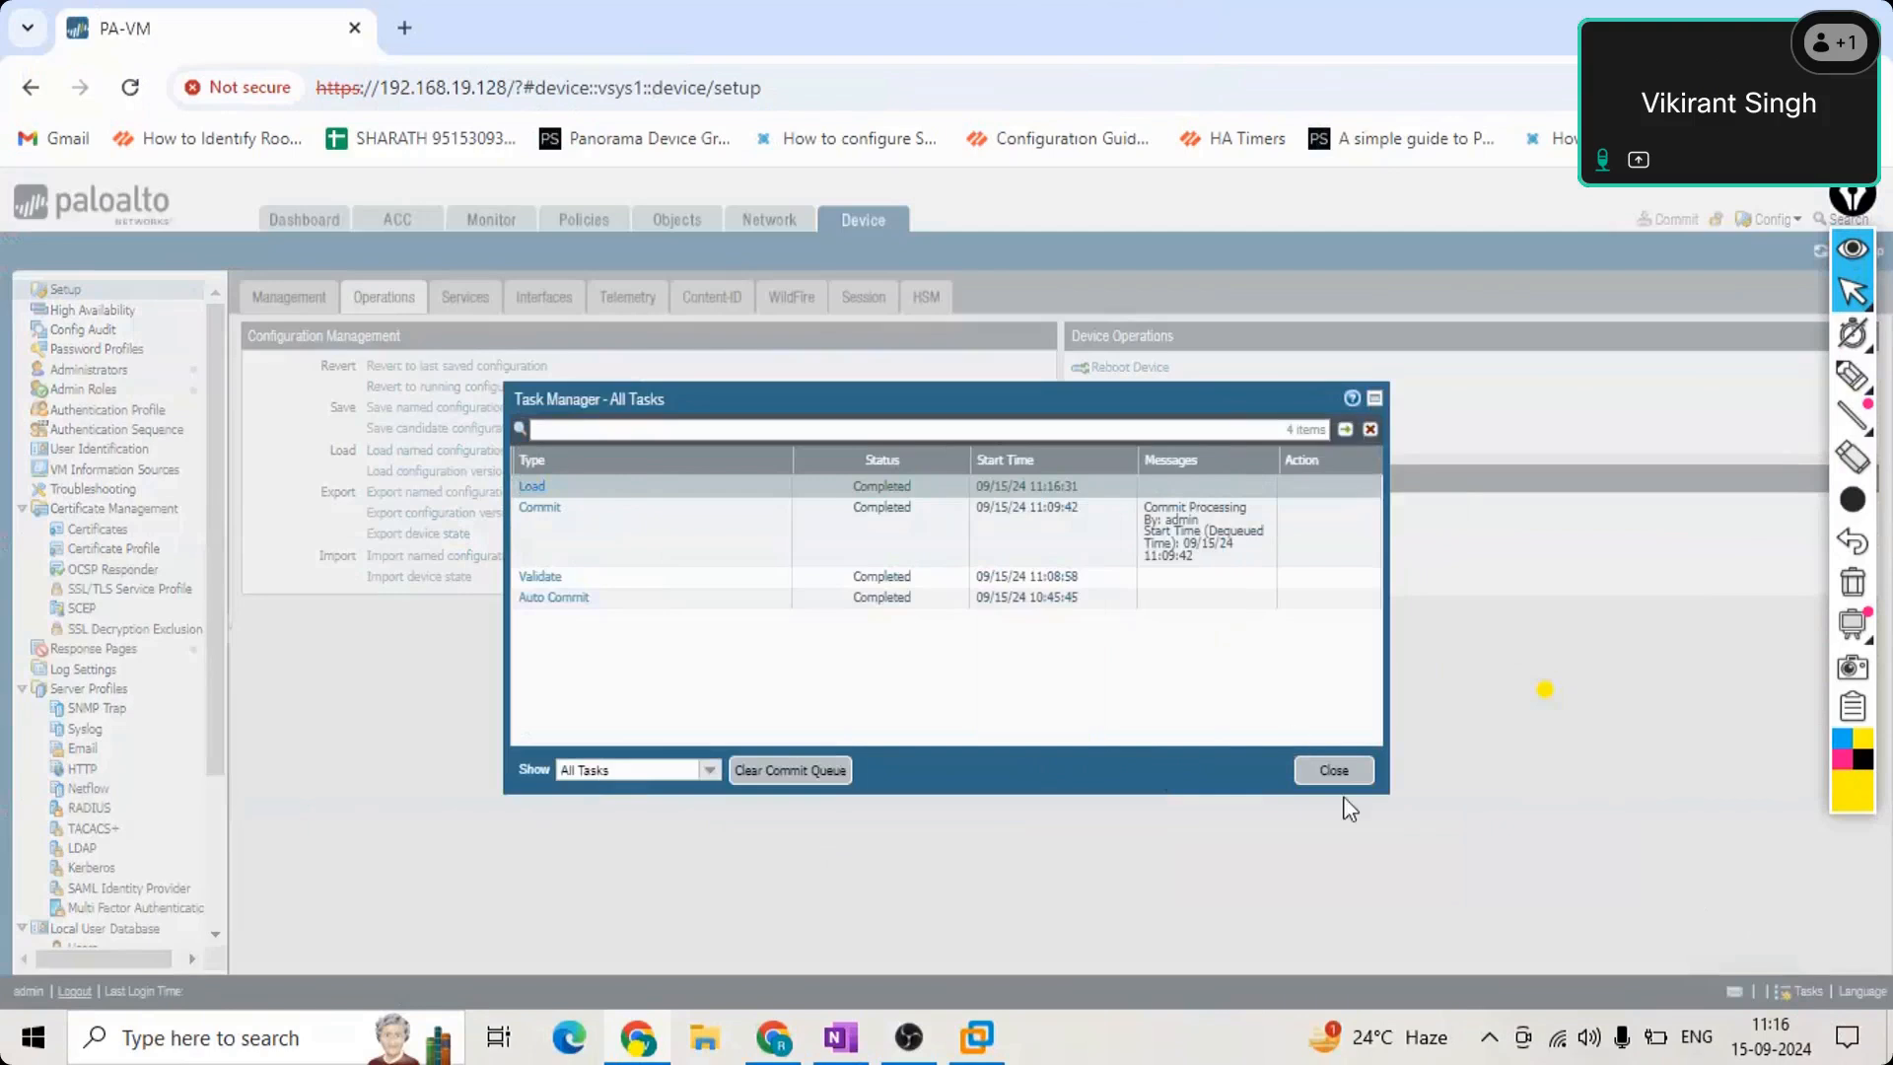
pyautogui.click(1337, 774)
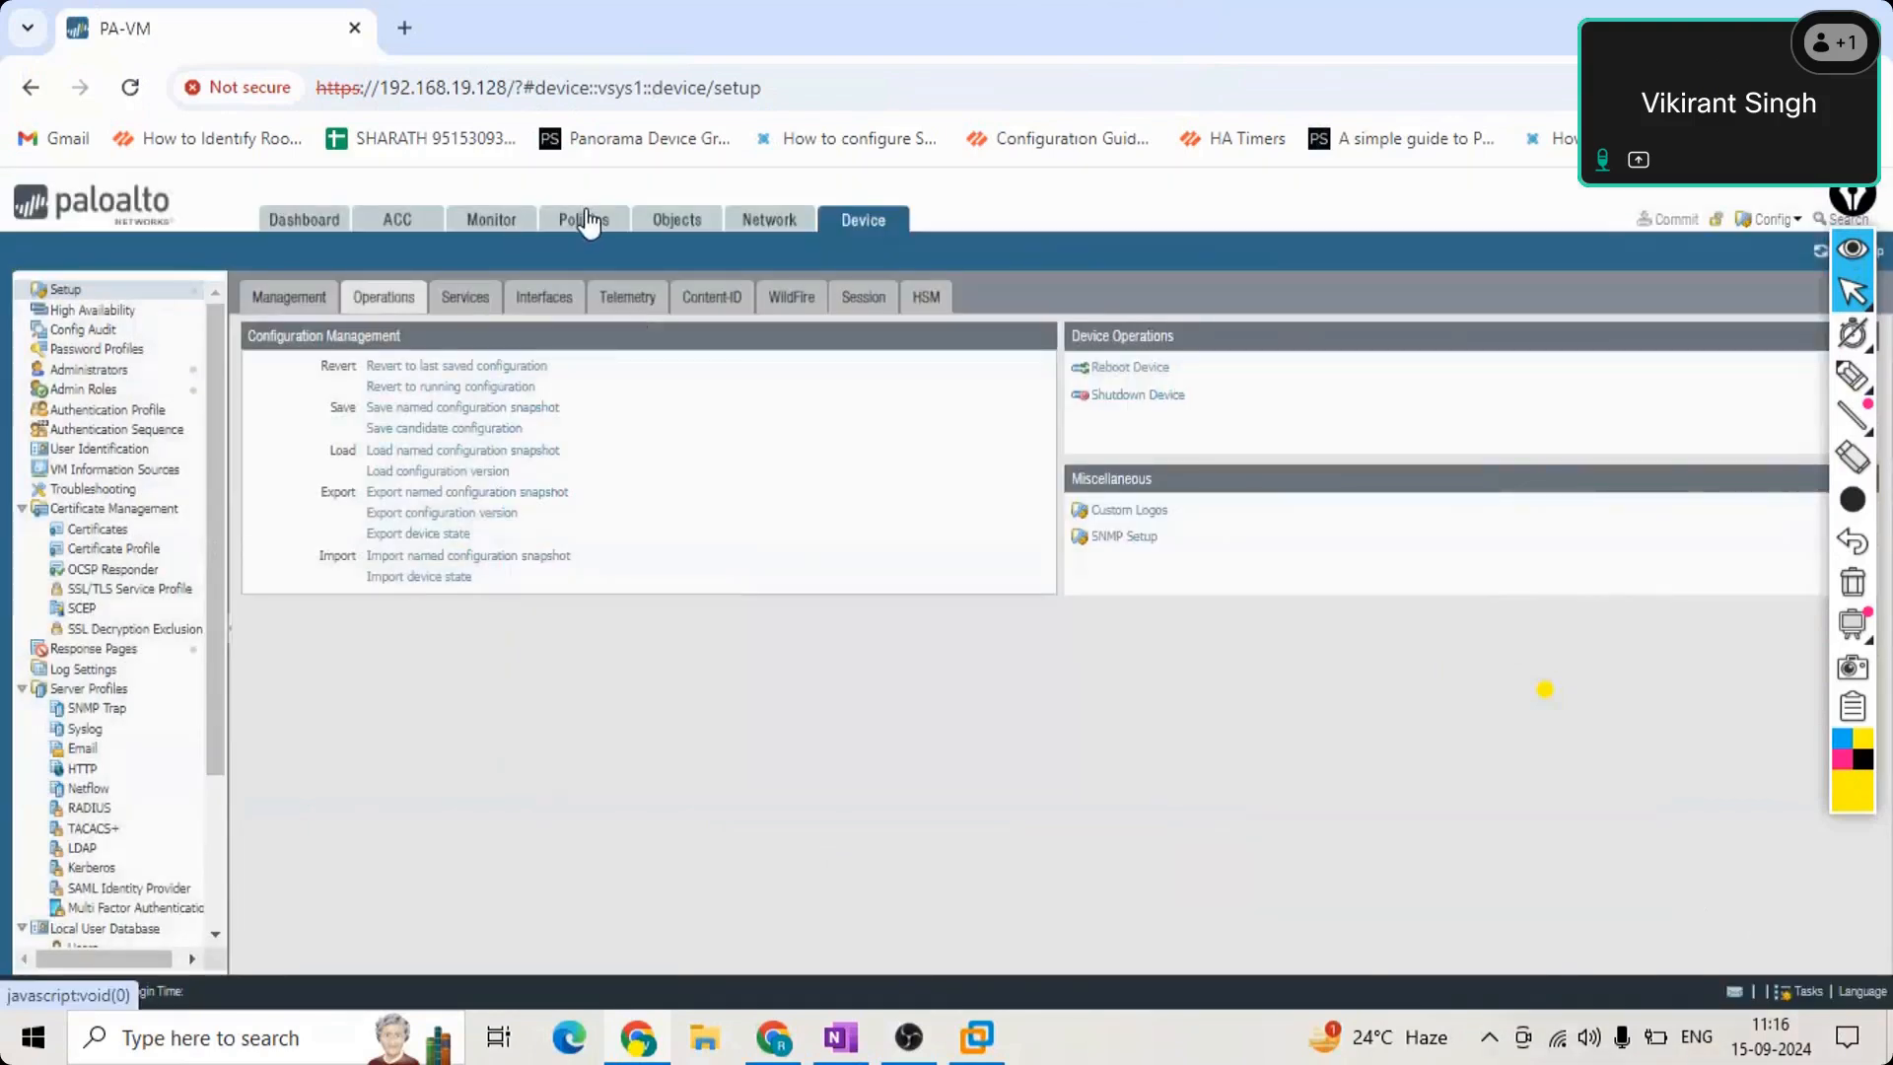
# Review the security policy rules and the general settings of the interanet0to-internet rule without changing it.
pyautogui.click(585, 221)
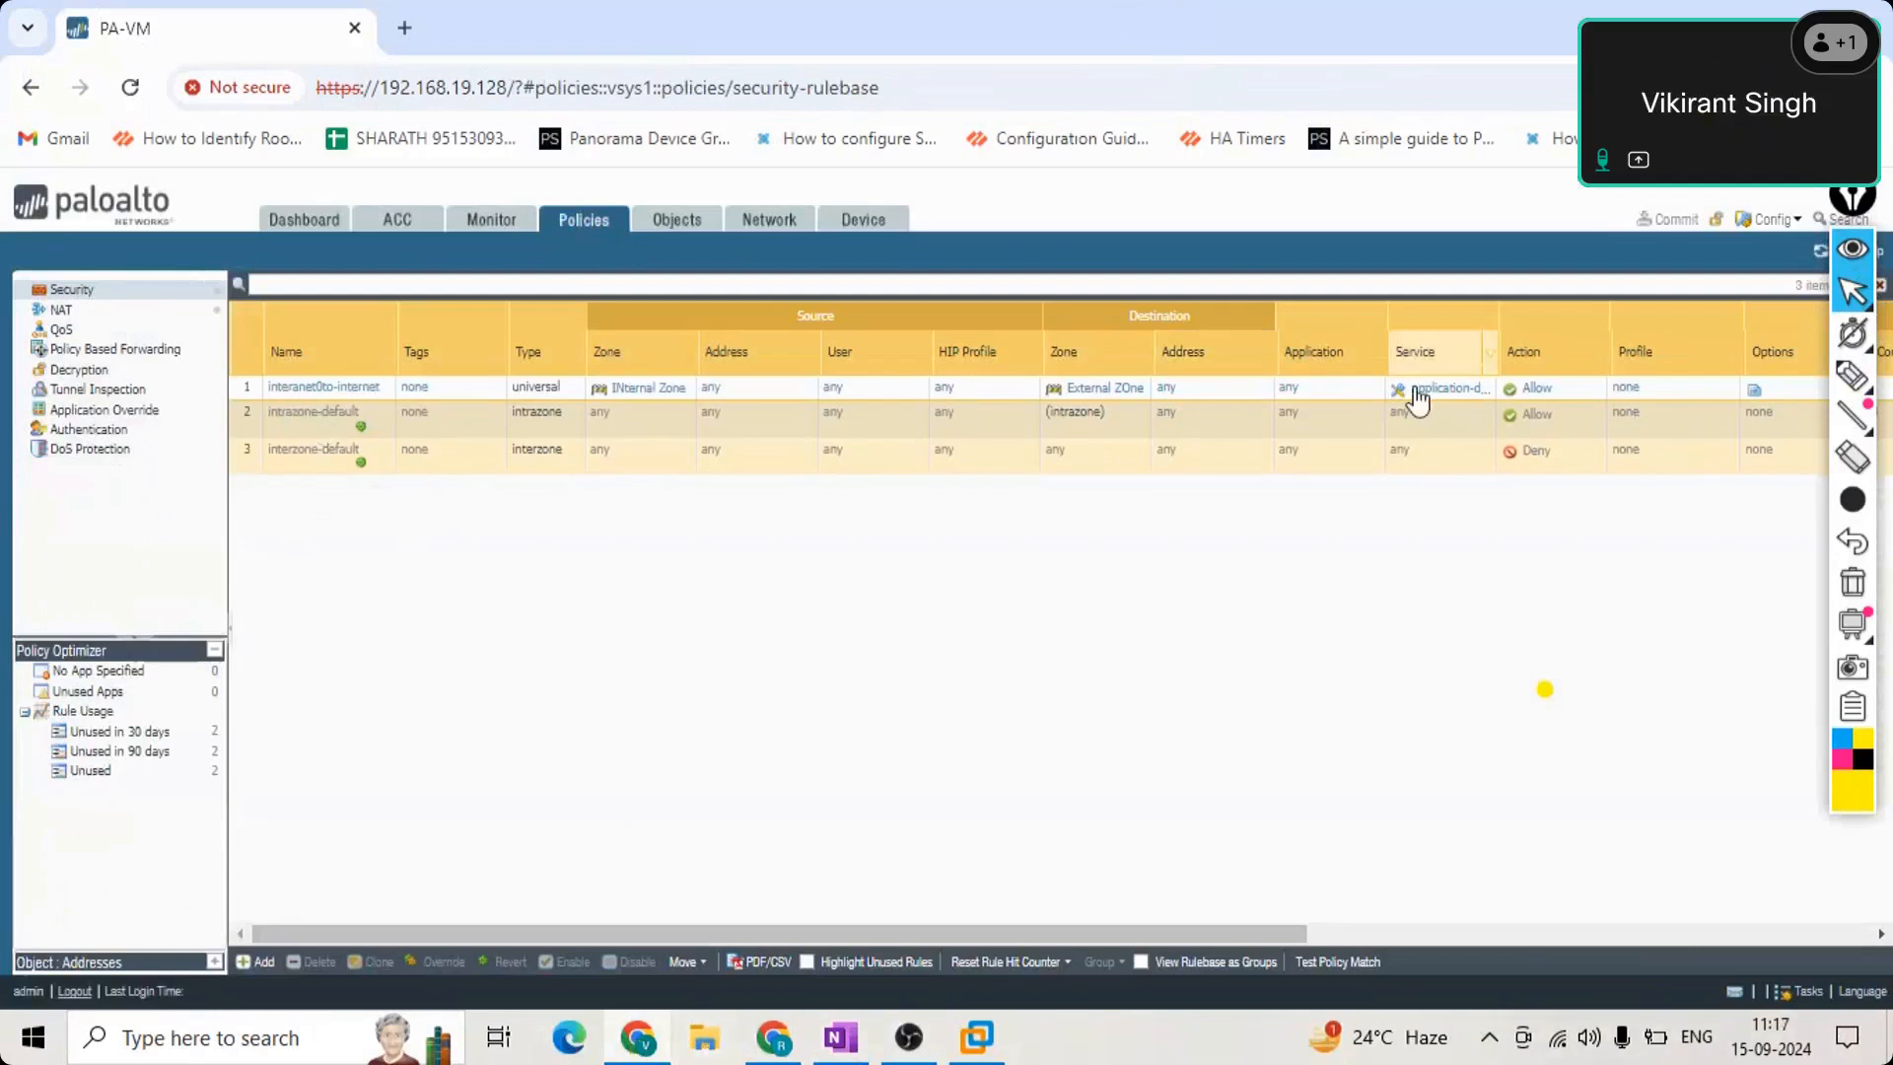
pyautogui.click(338, 387)
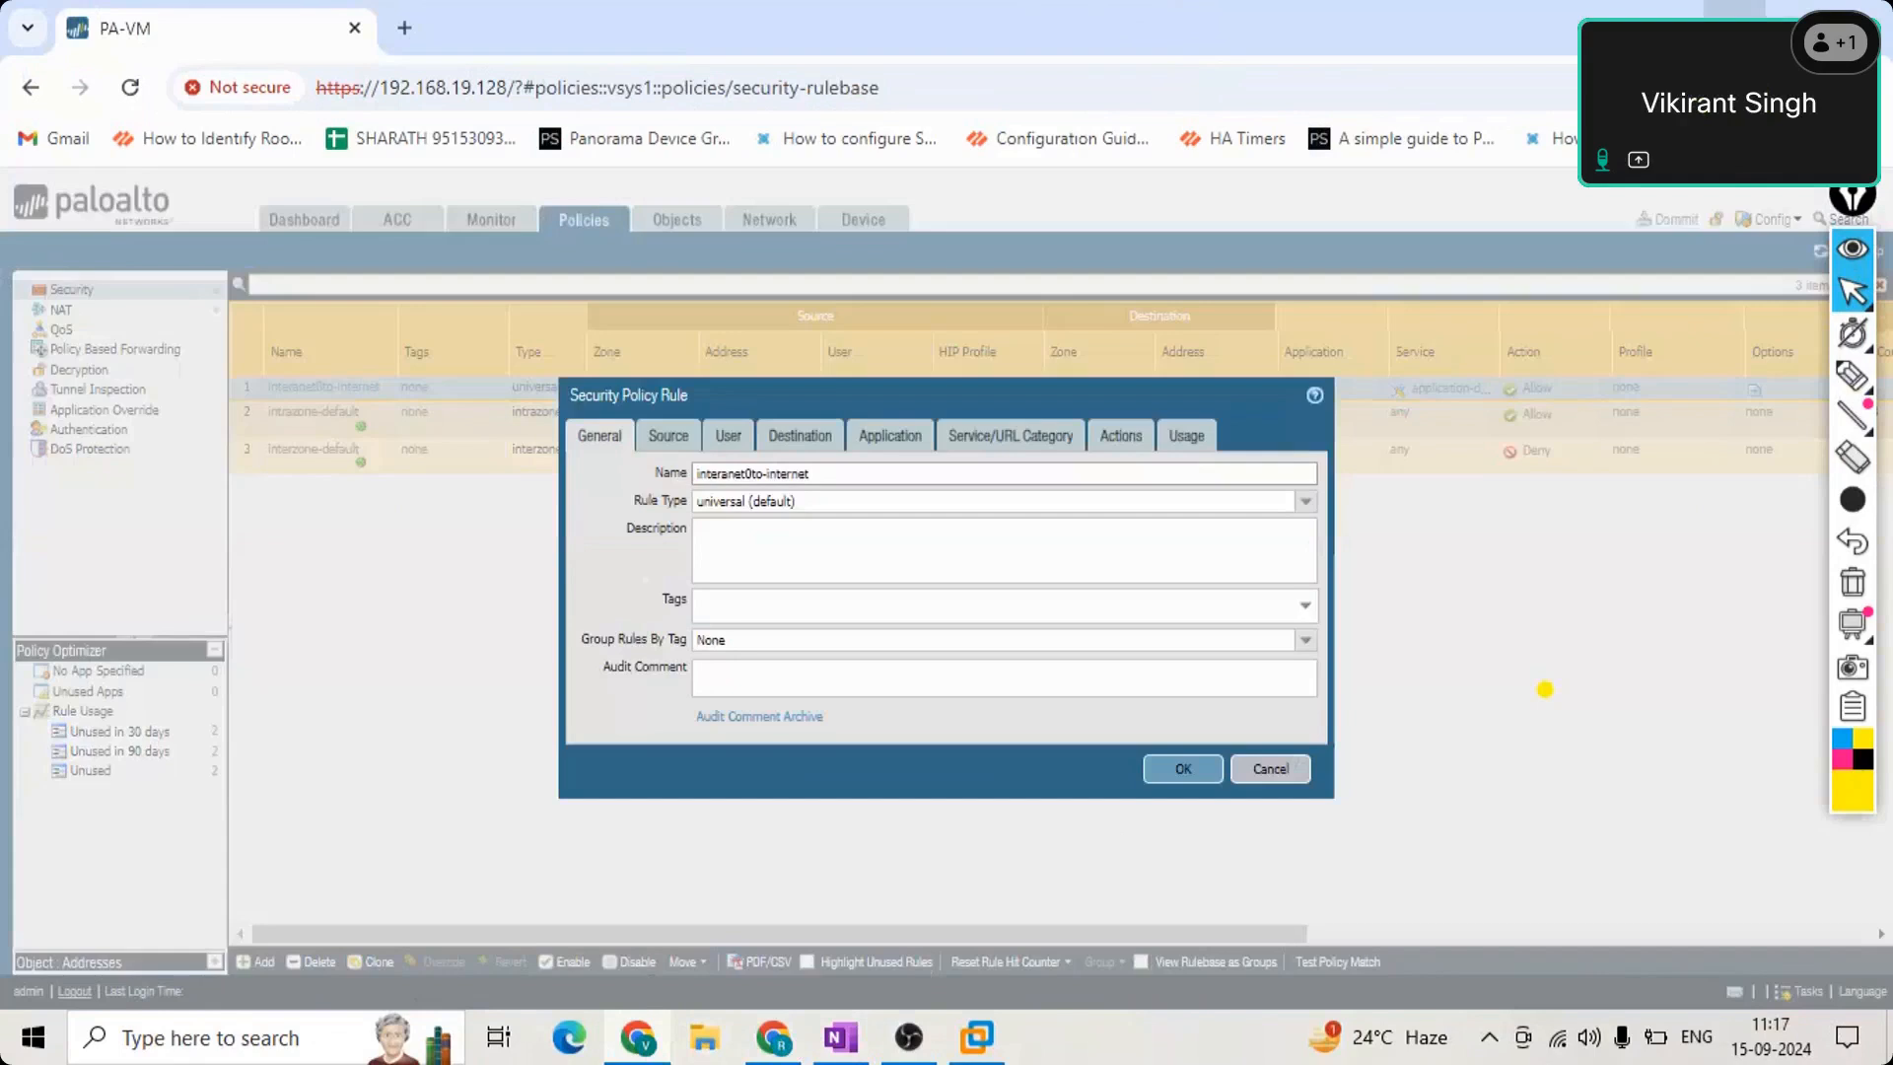
pyautogui.click(705, 1041)
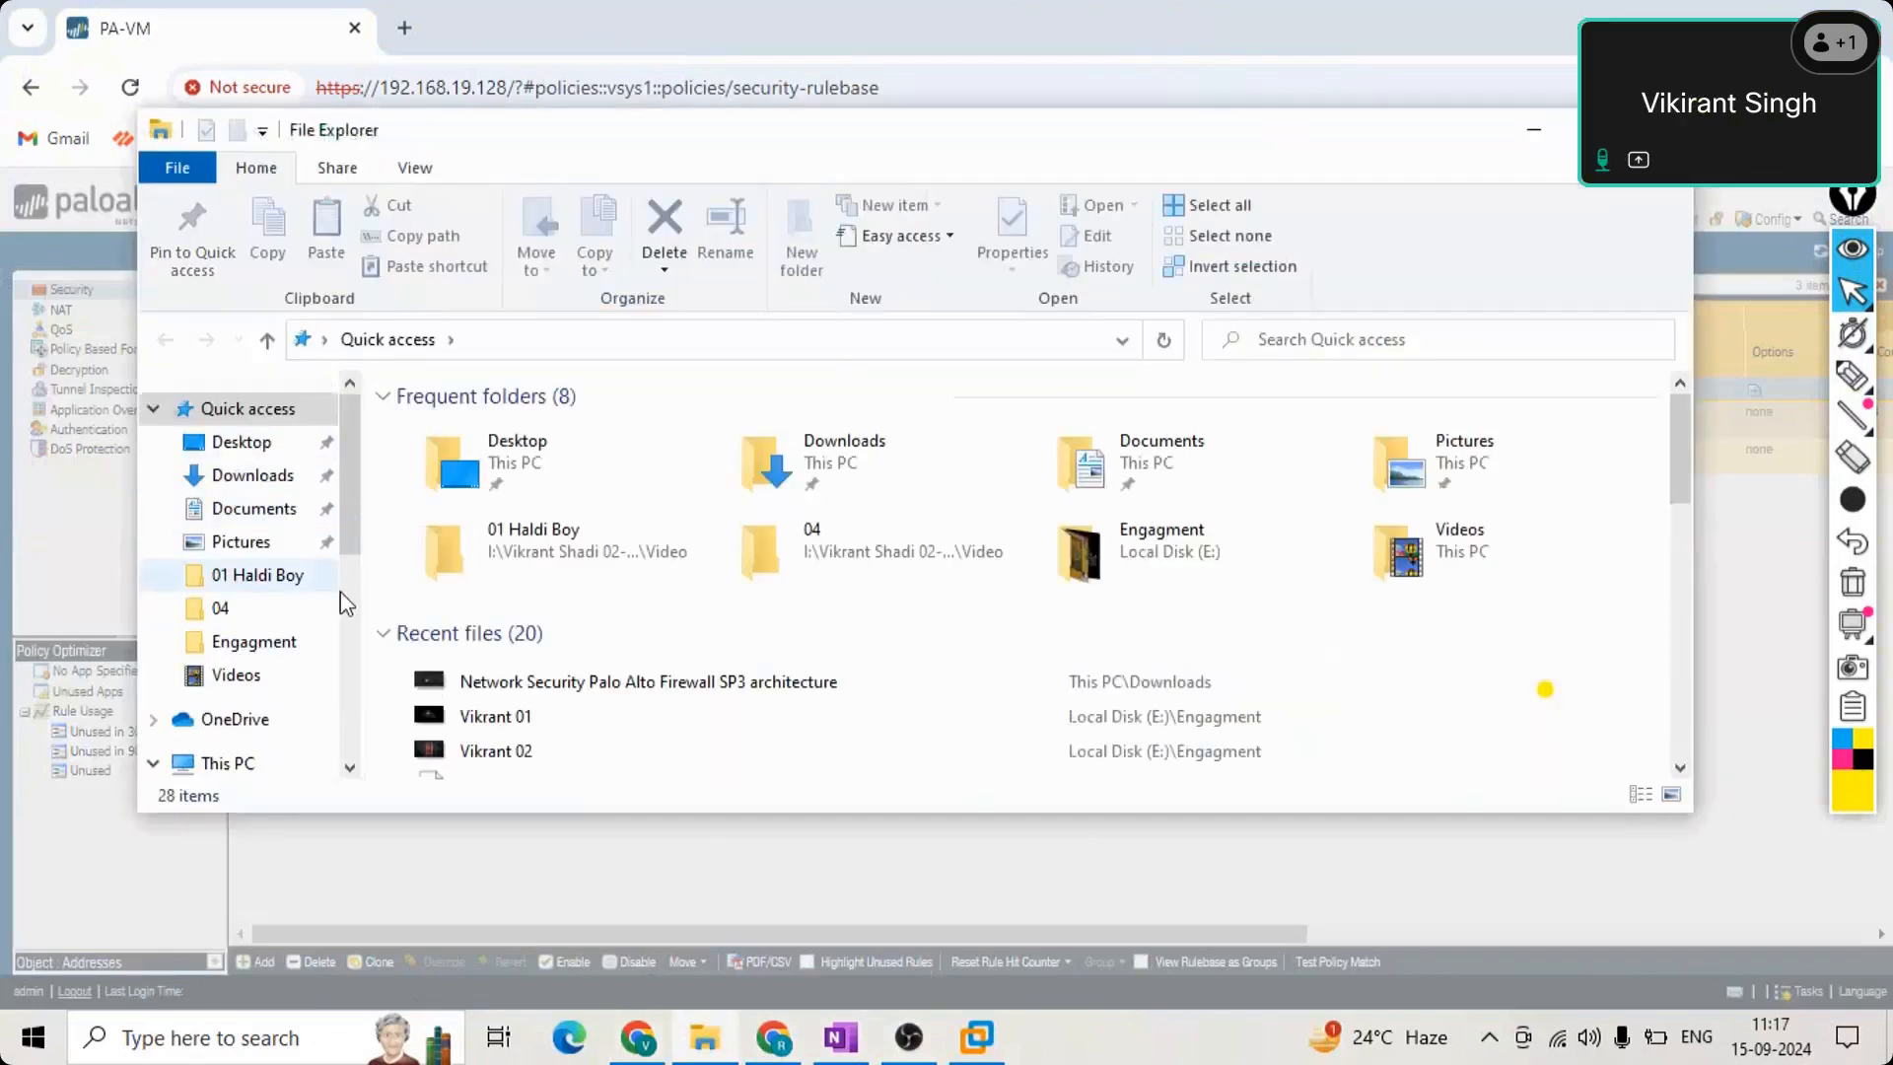
pyautogui.moveTo(355, 499); pyautogui.dragTo(327, 627)
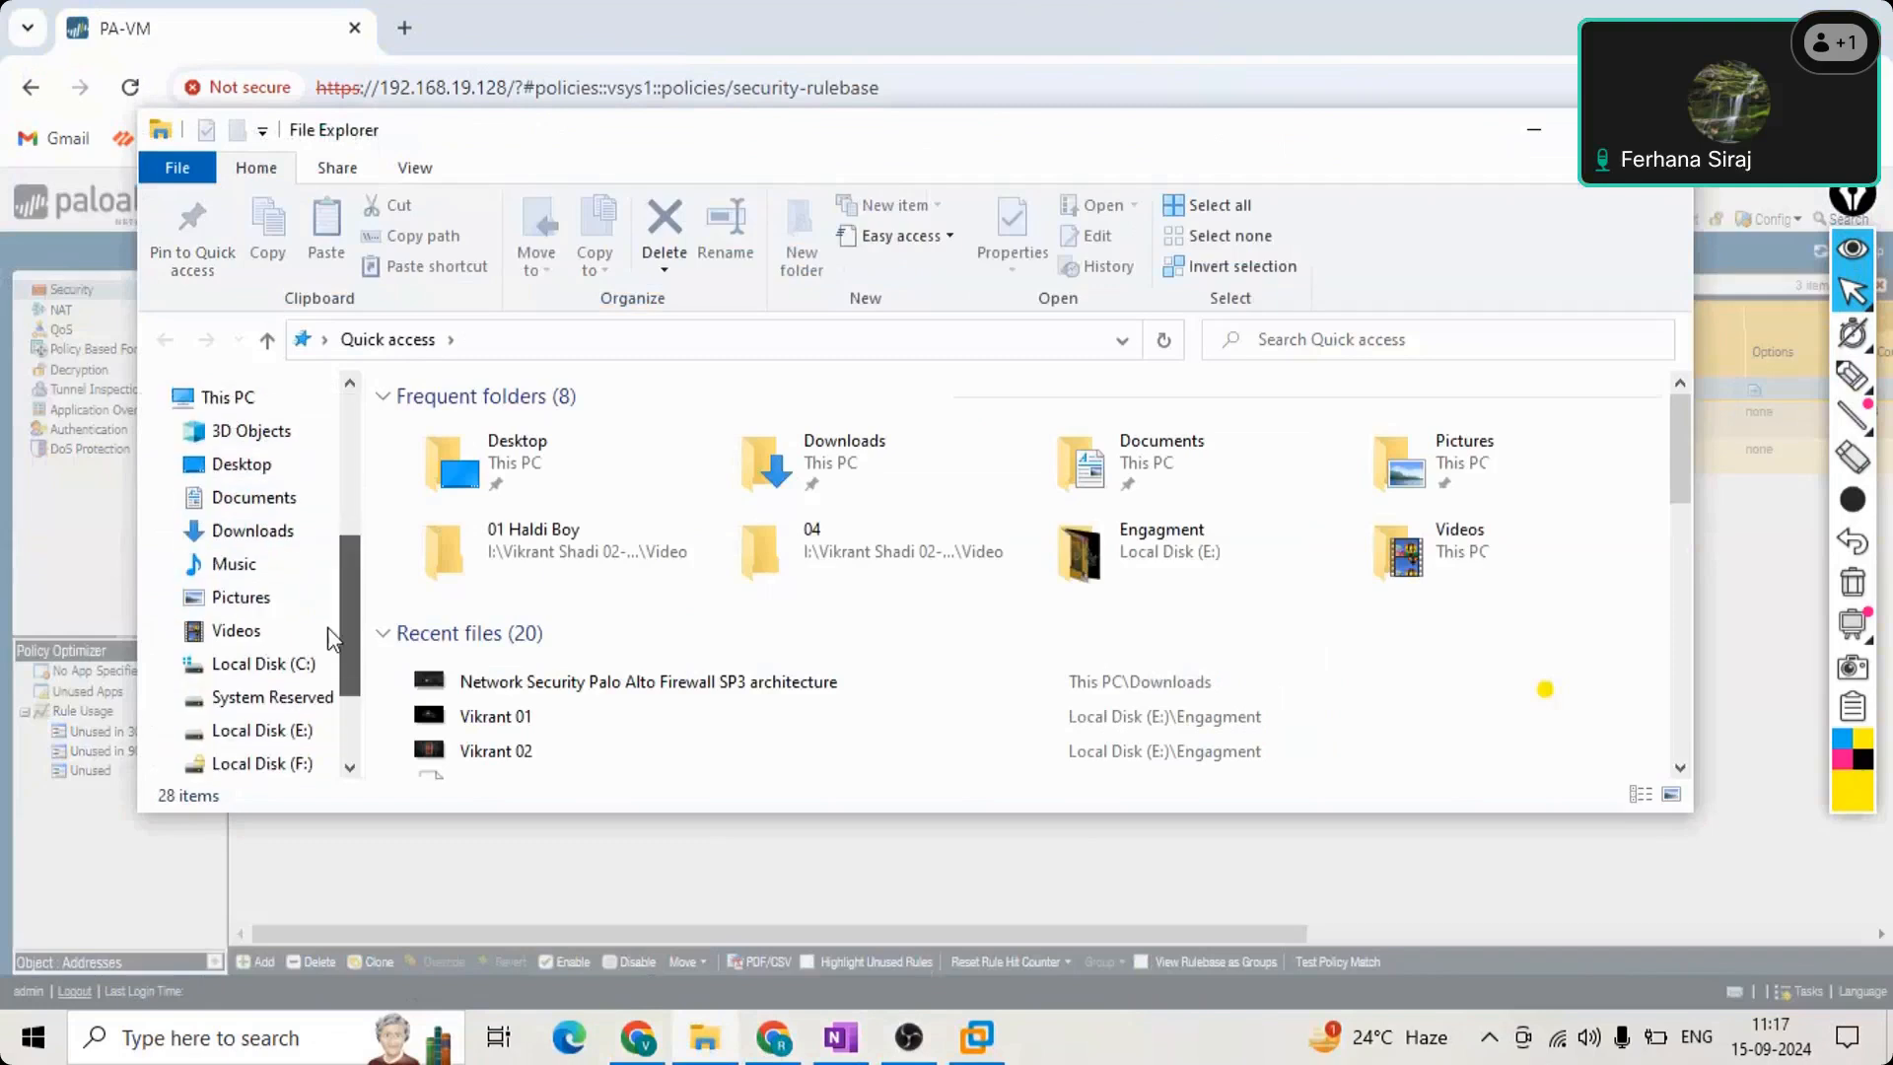
pyautogui.click(1664, 130)
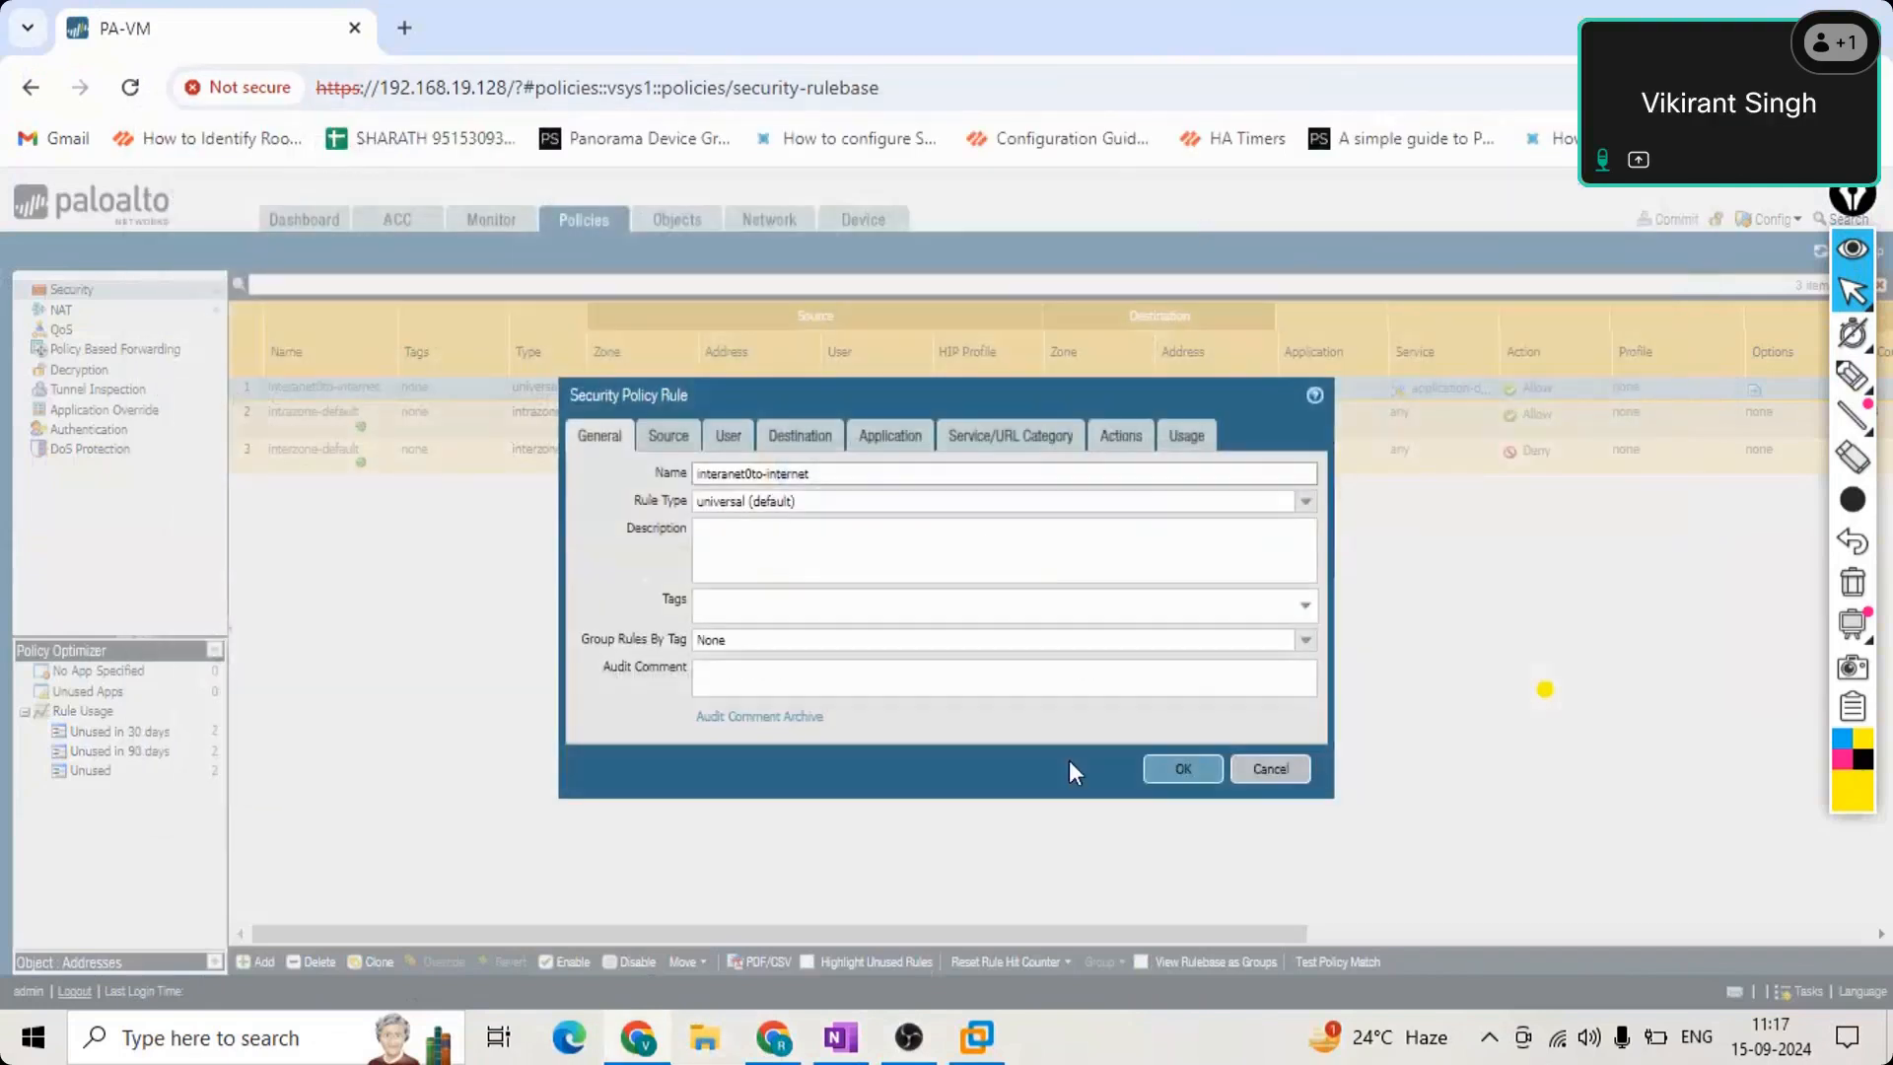
pyautogui.click(1291, 768)
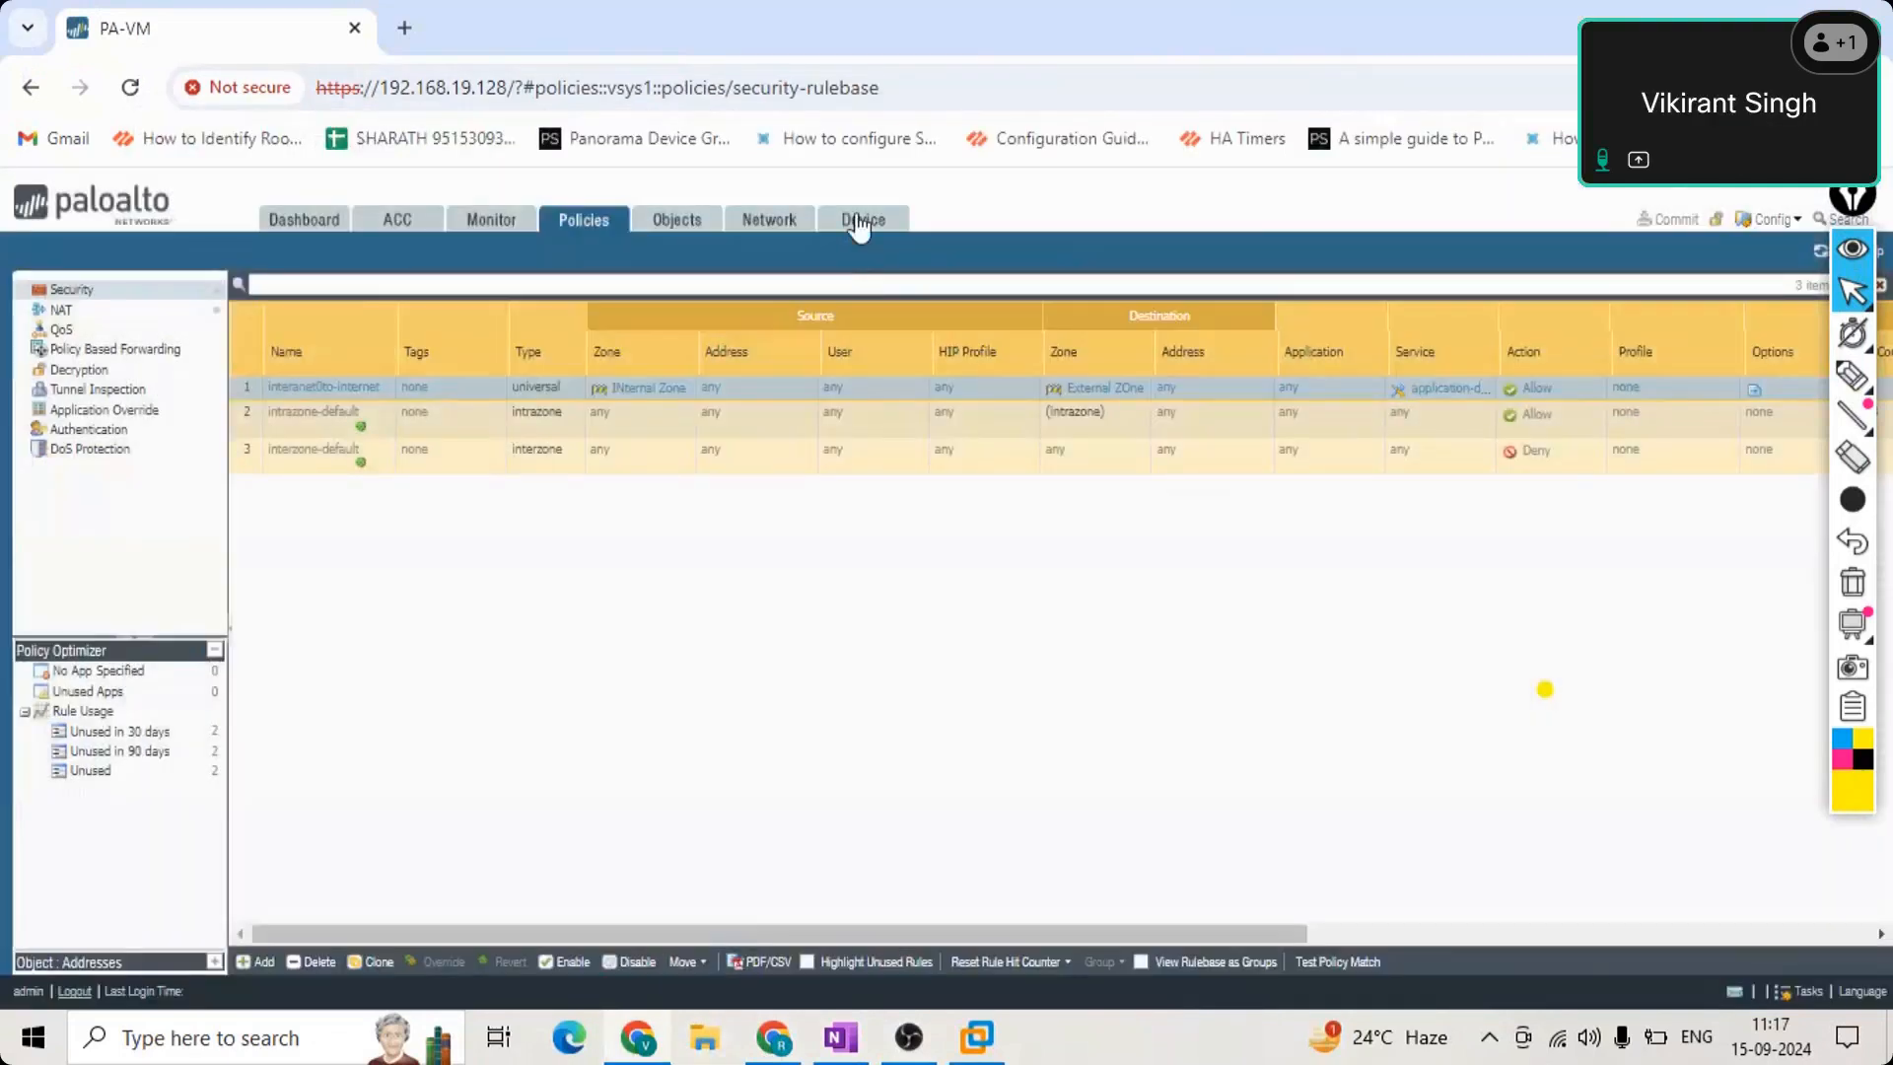
# Highlight the load operations in the device's configuration management, and view the Load Versioned Configuration settings without loading a version.
pyautogui.click(859, 221)
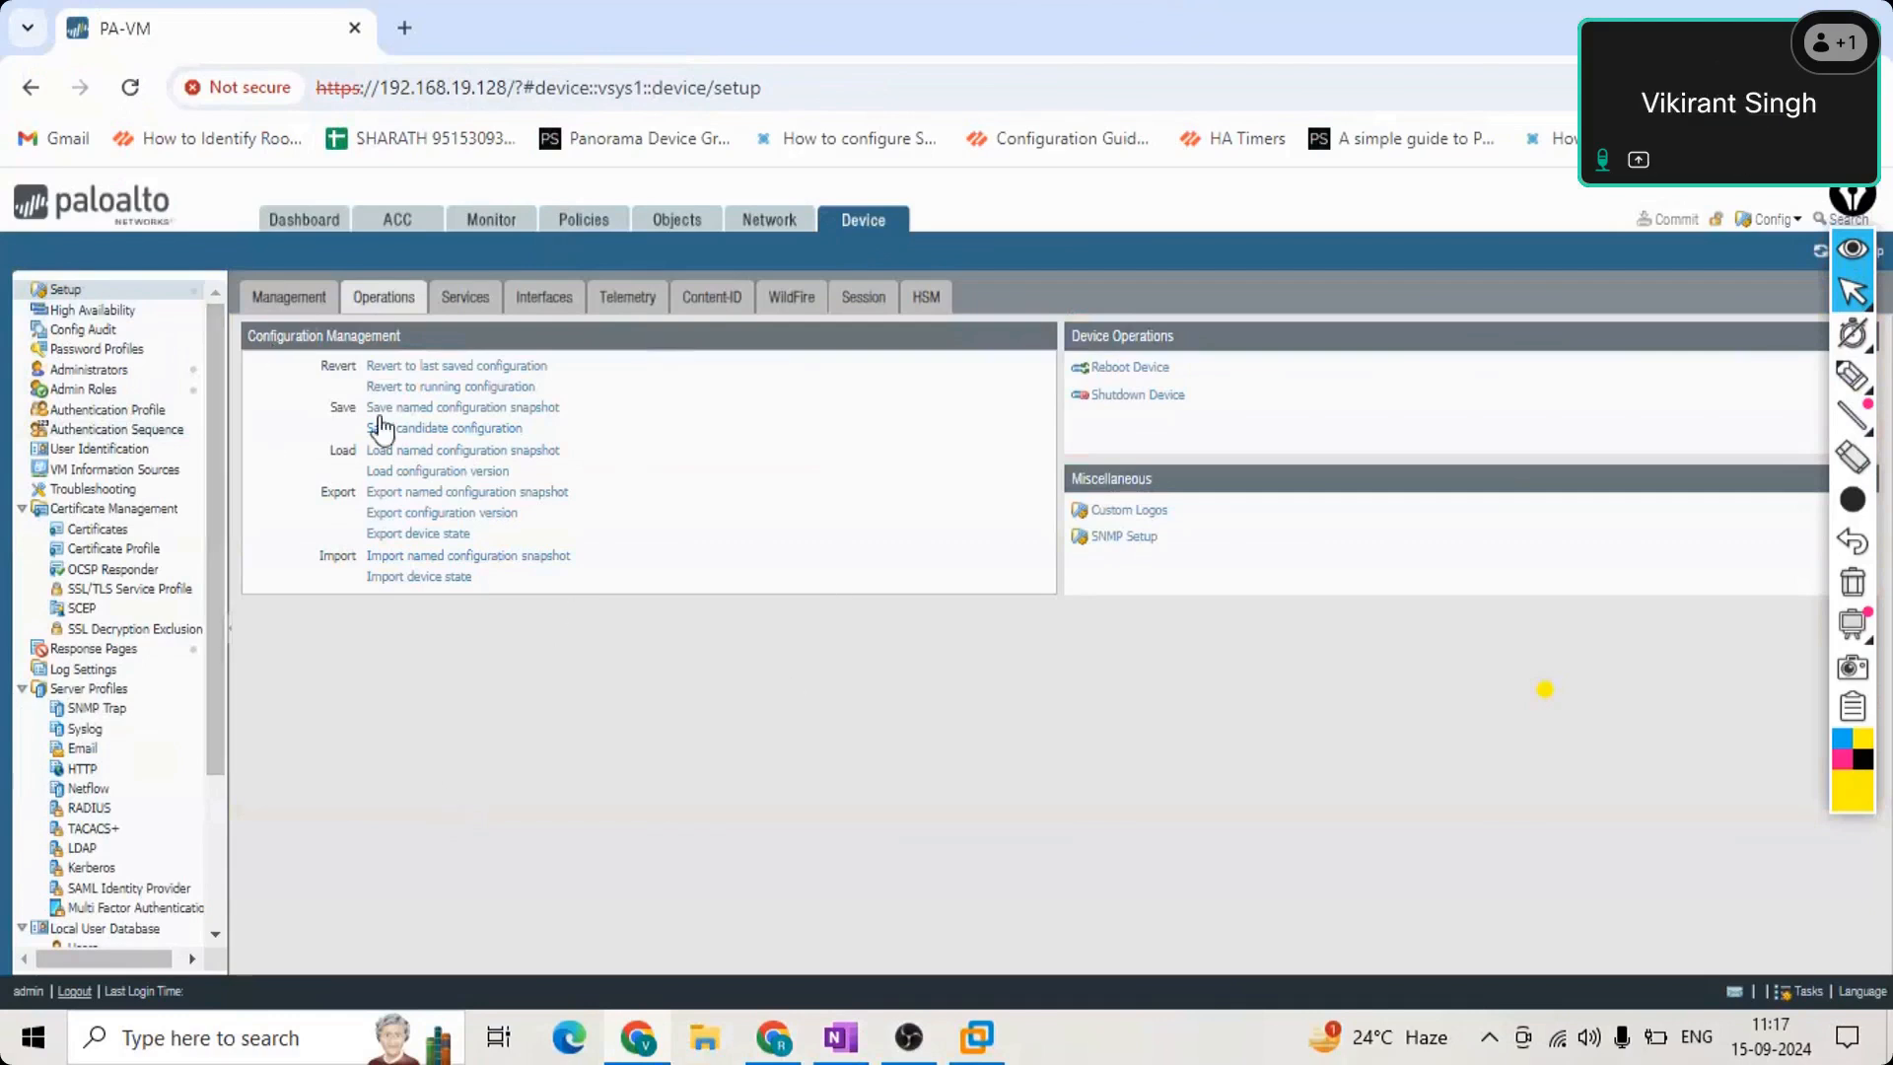
pyautogui.moveTo(336, 385); pyautogui.dragTo(529, 481)
pyautogui.click(317, 375)
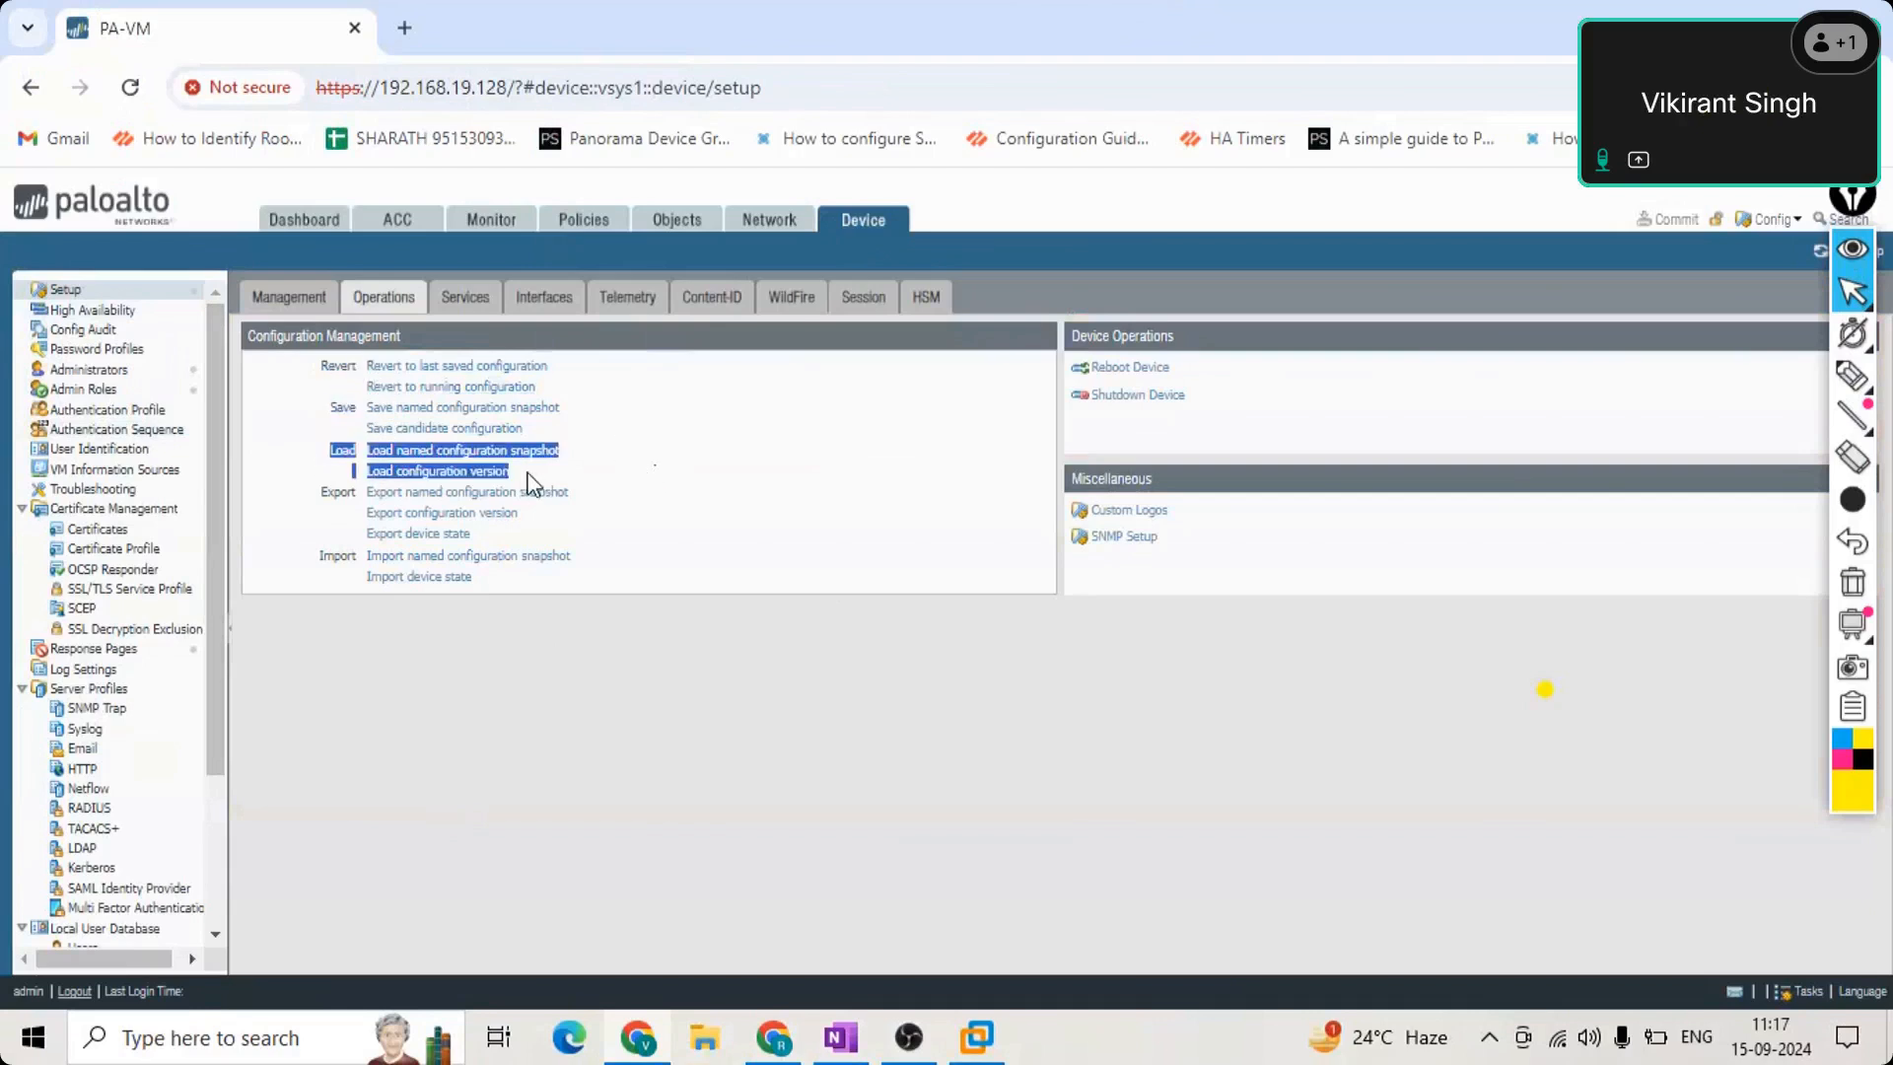
pyautogui.click(524, 471)
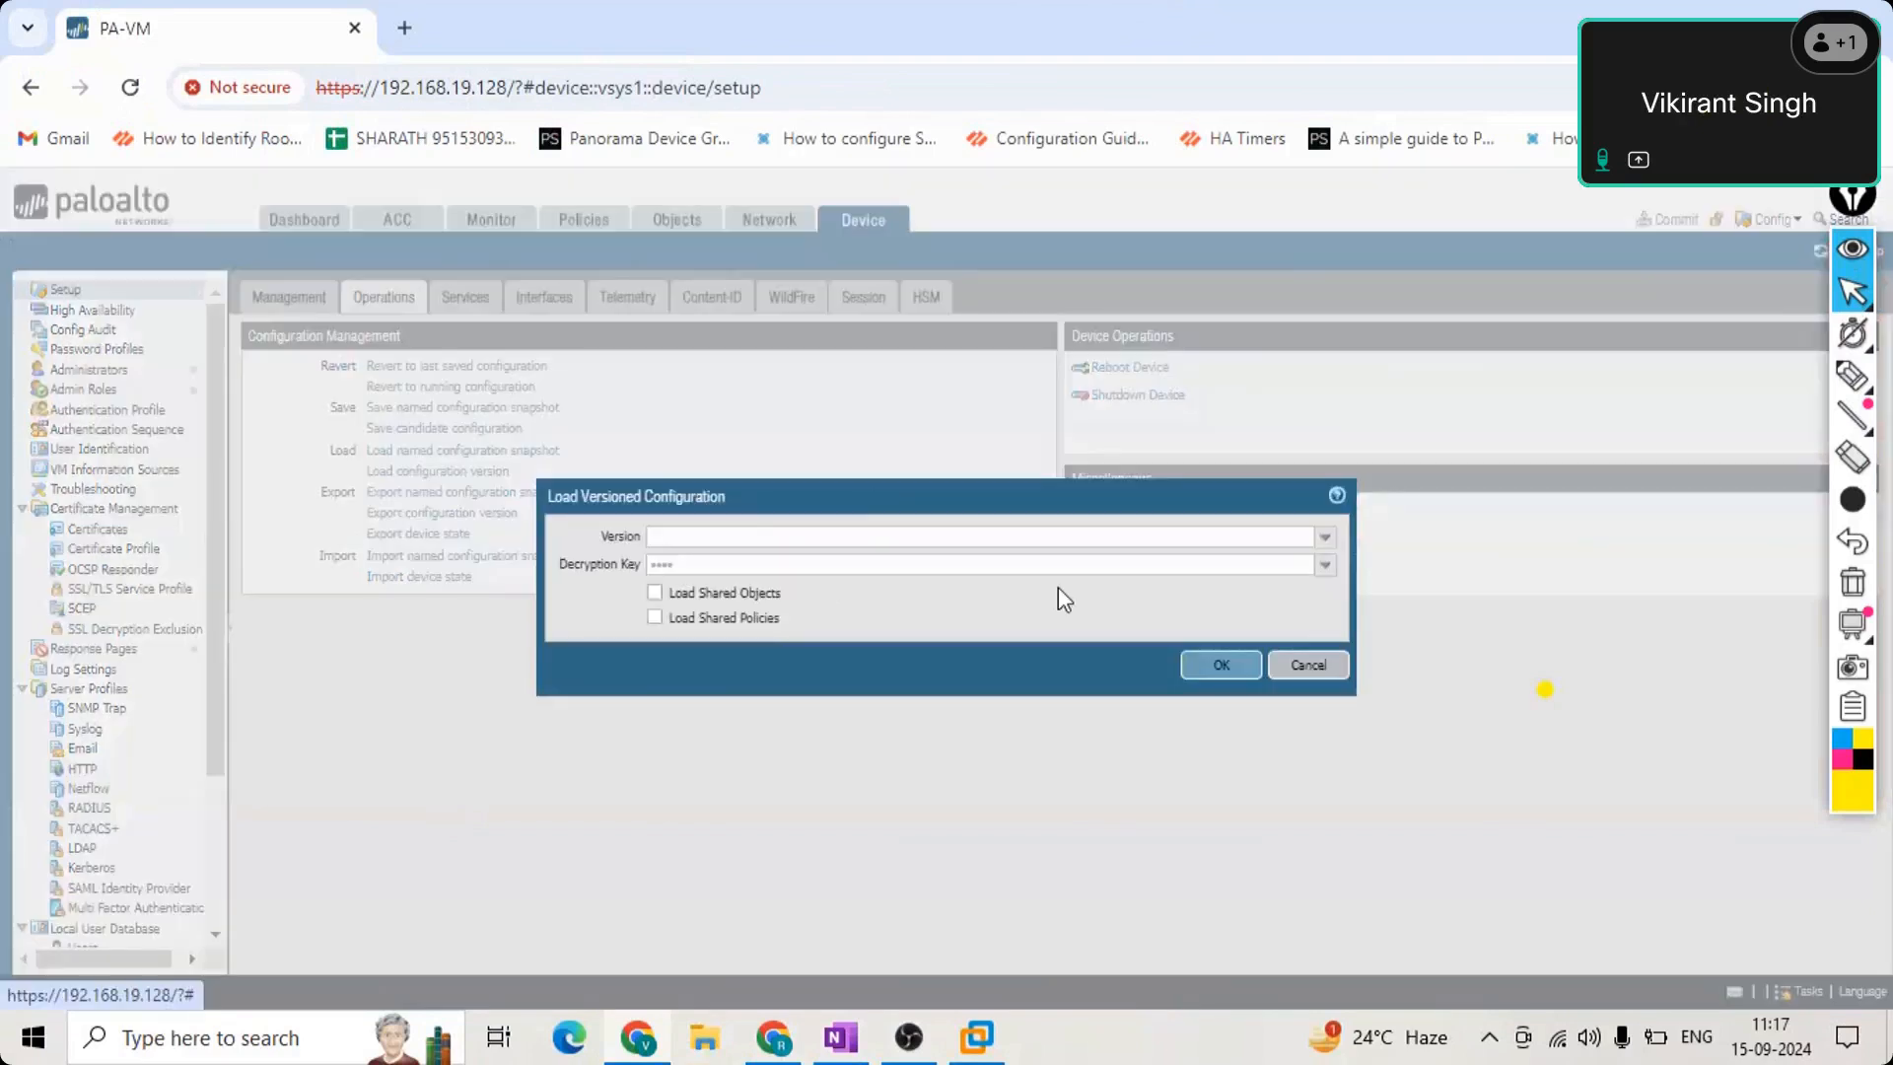
pyautogui.click(1307, 666)
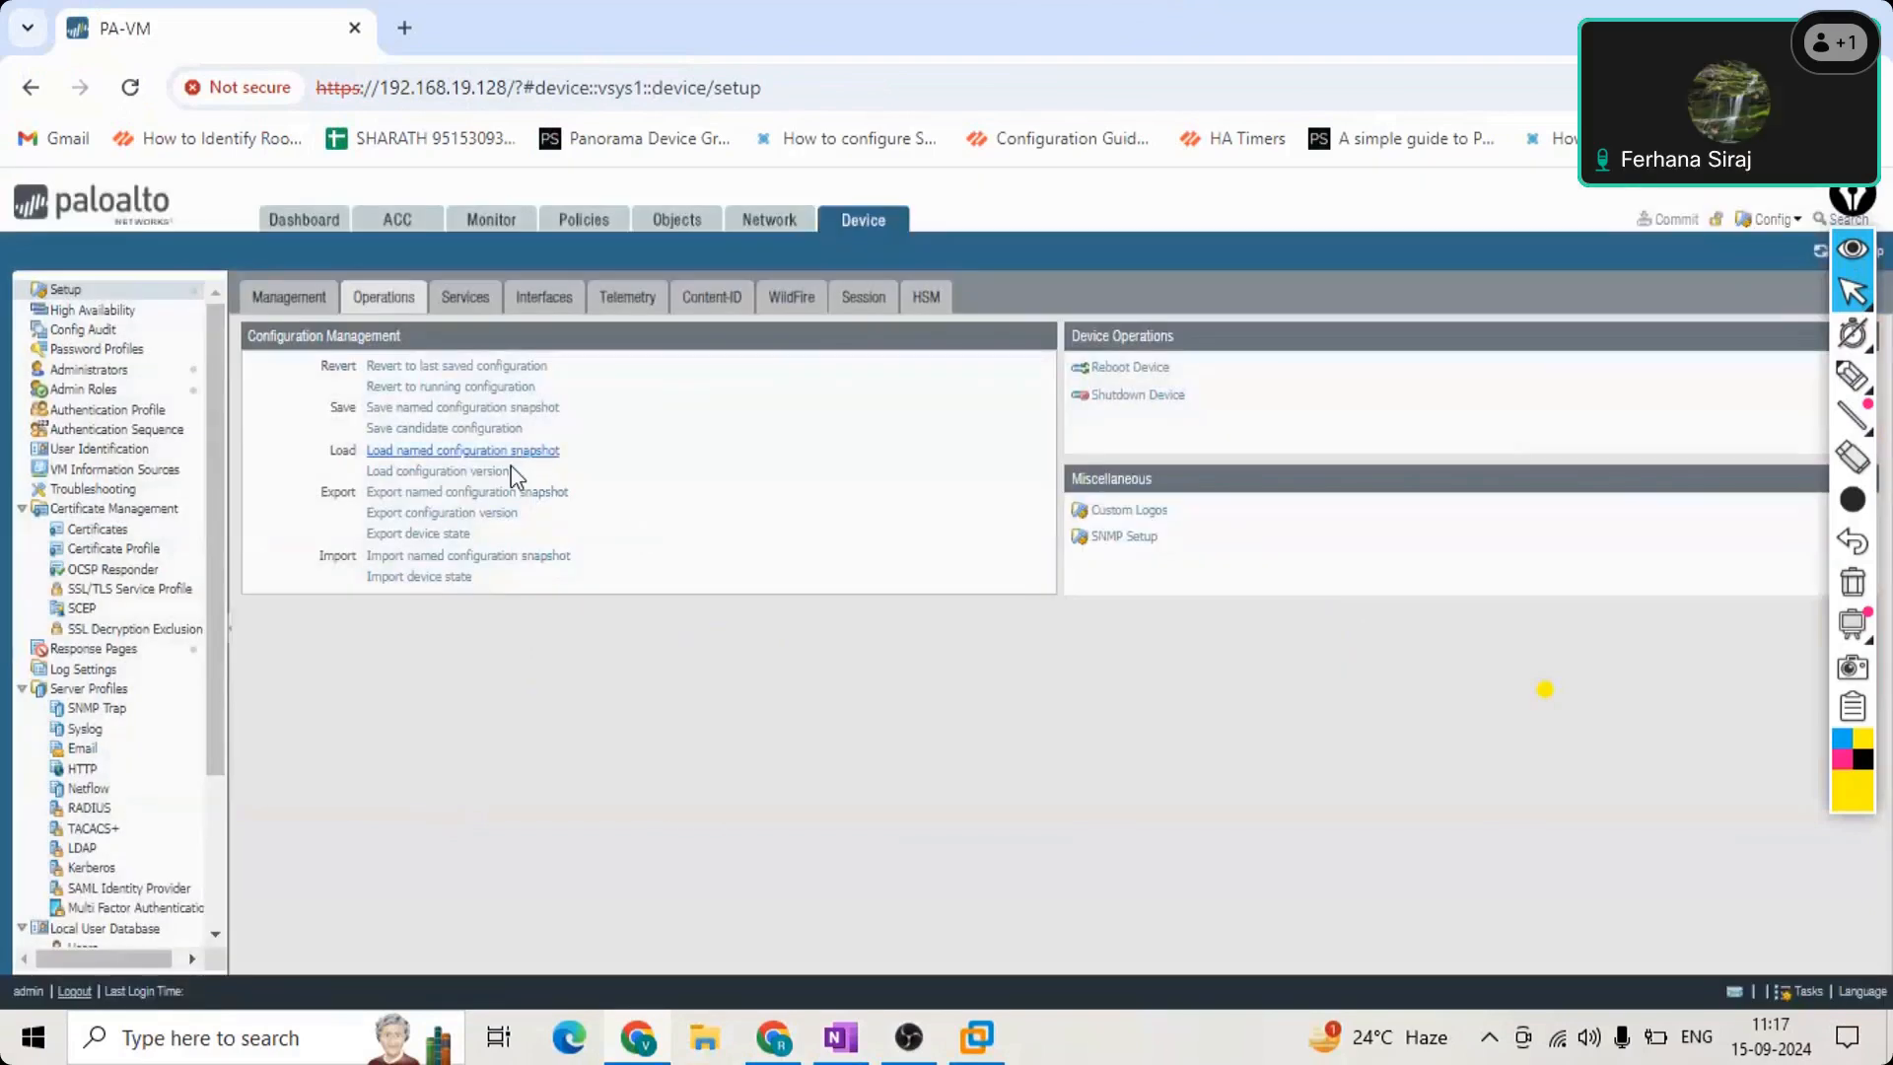
pyautogui.moveTo(520, 473); pyautogui.dragTo(329, 451)
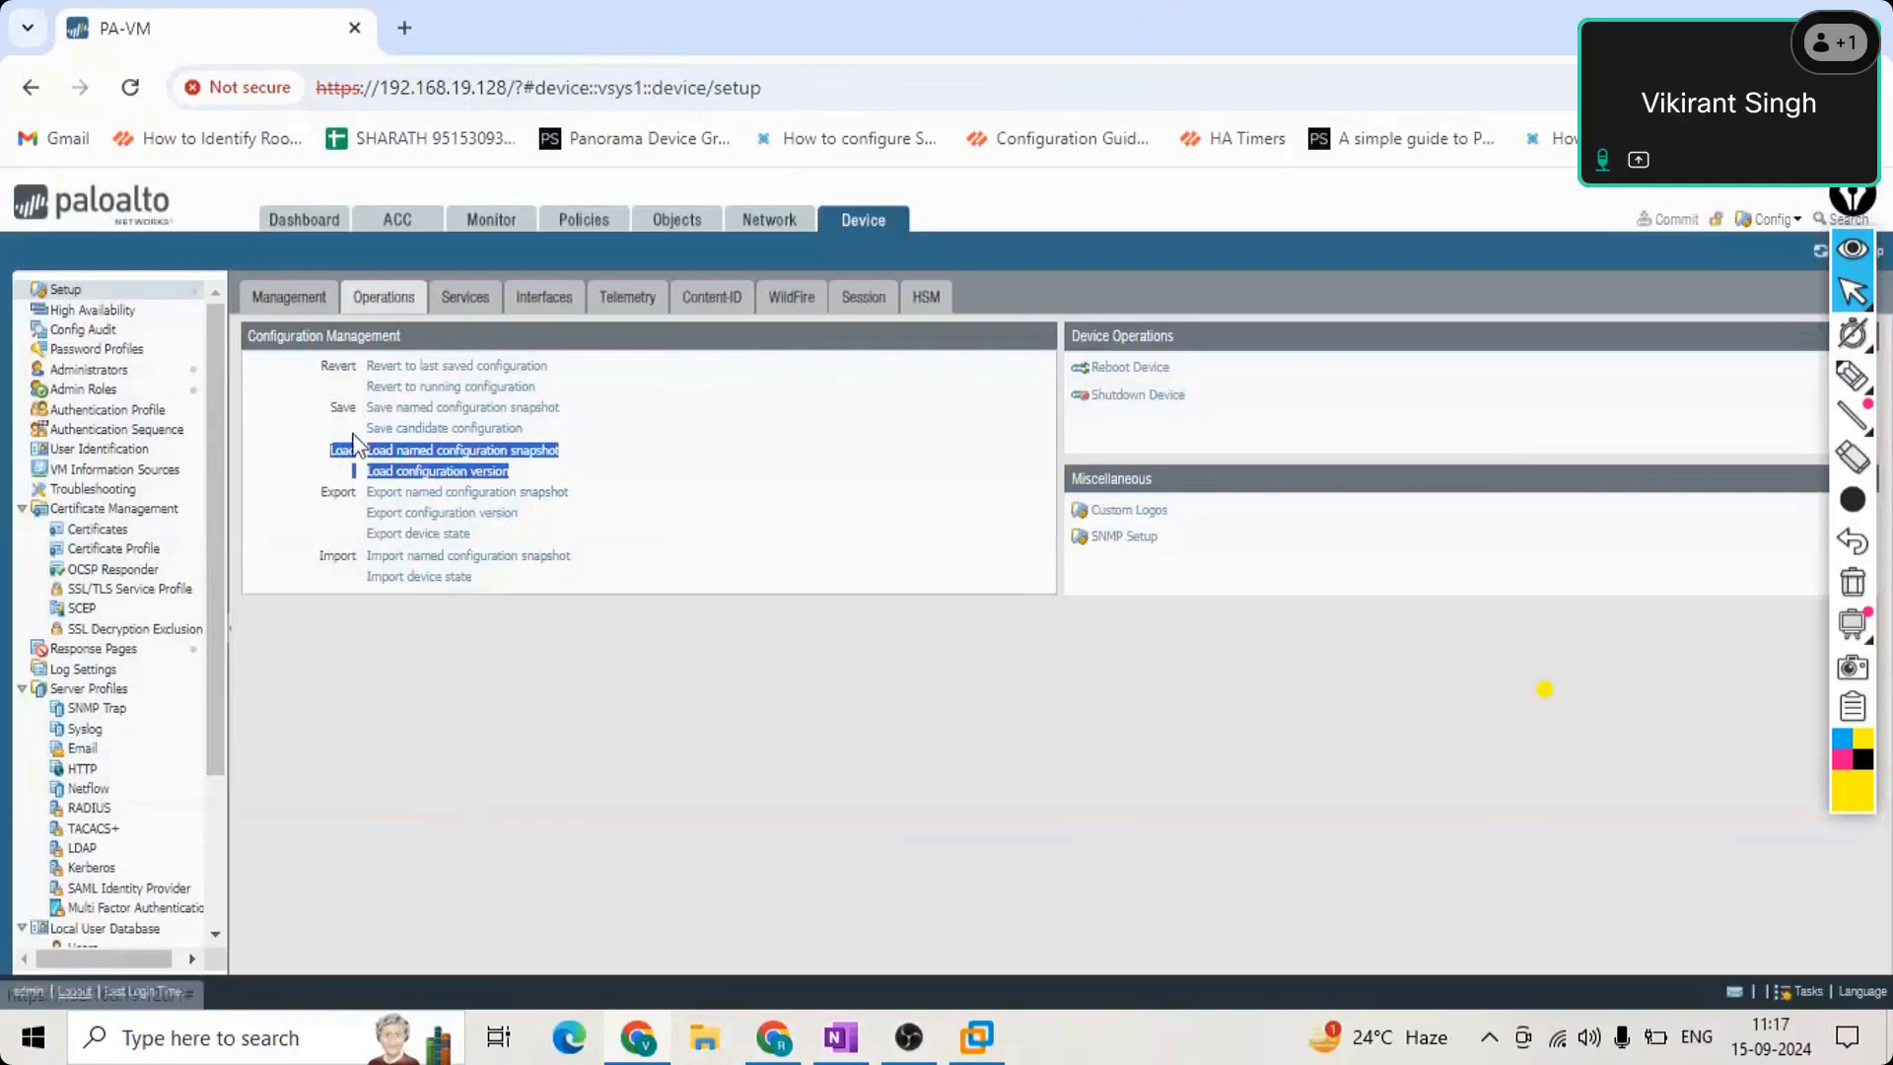
pyautogui.click(572, 639)
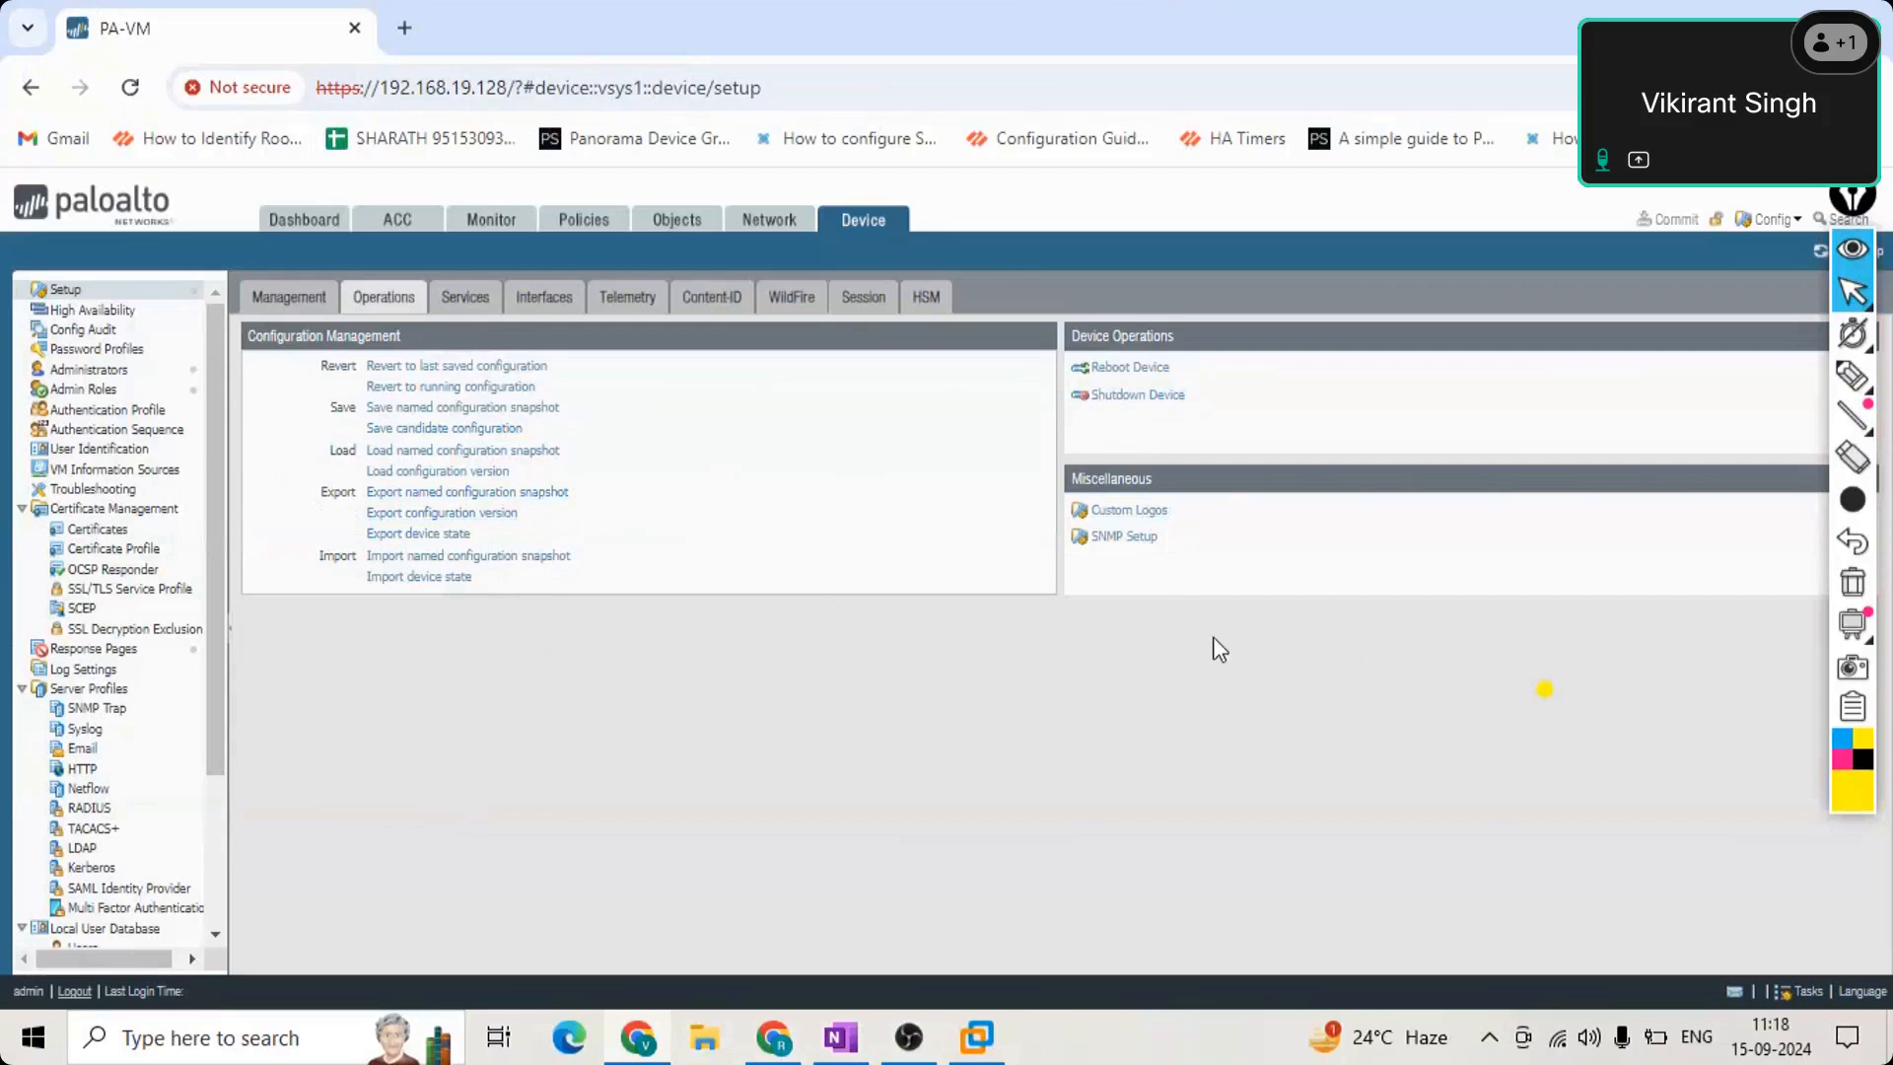
# Export the named configuration snapshot running-config.xml.
pyautogui.click(444, 493)
pyautogui.click(891, 577)
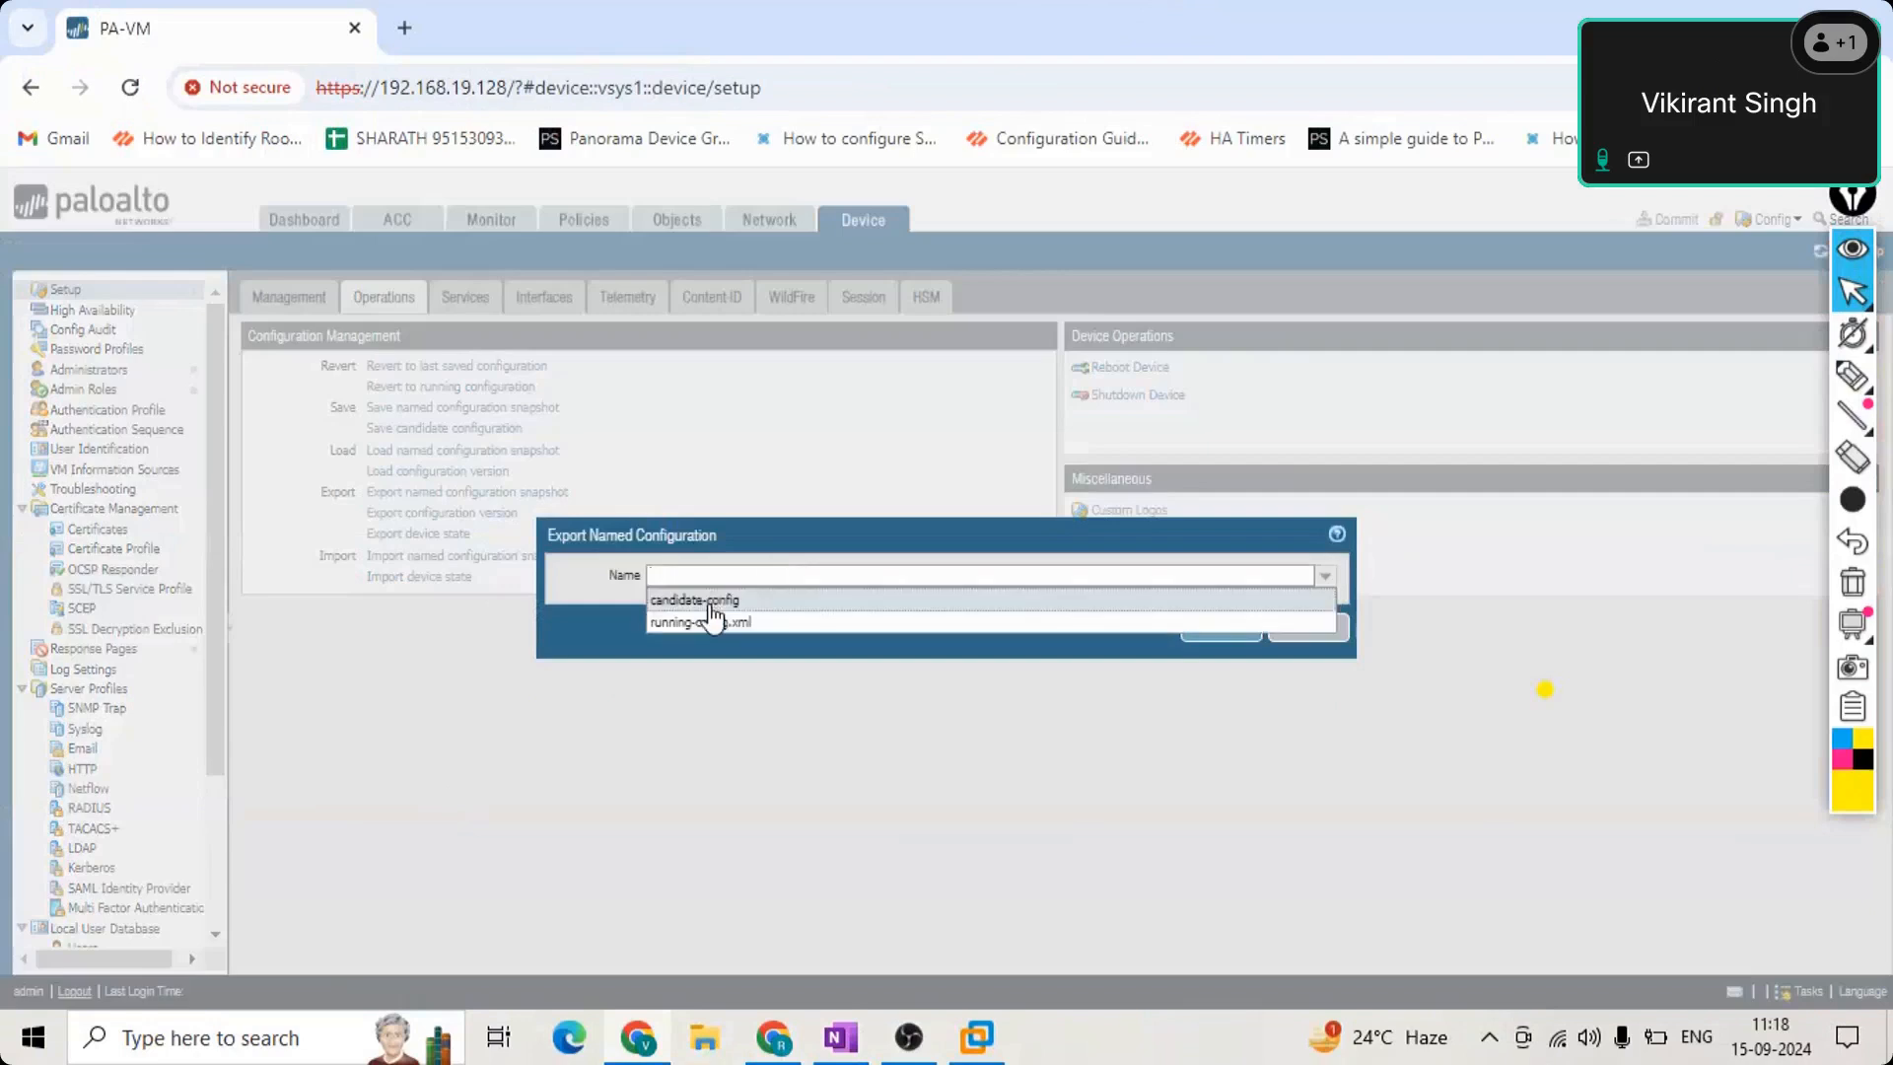
pyautogui.click(762, 625)
pyautogui.click(1221, 628)
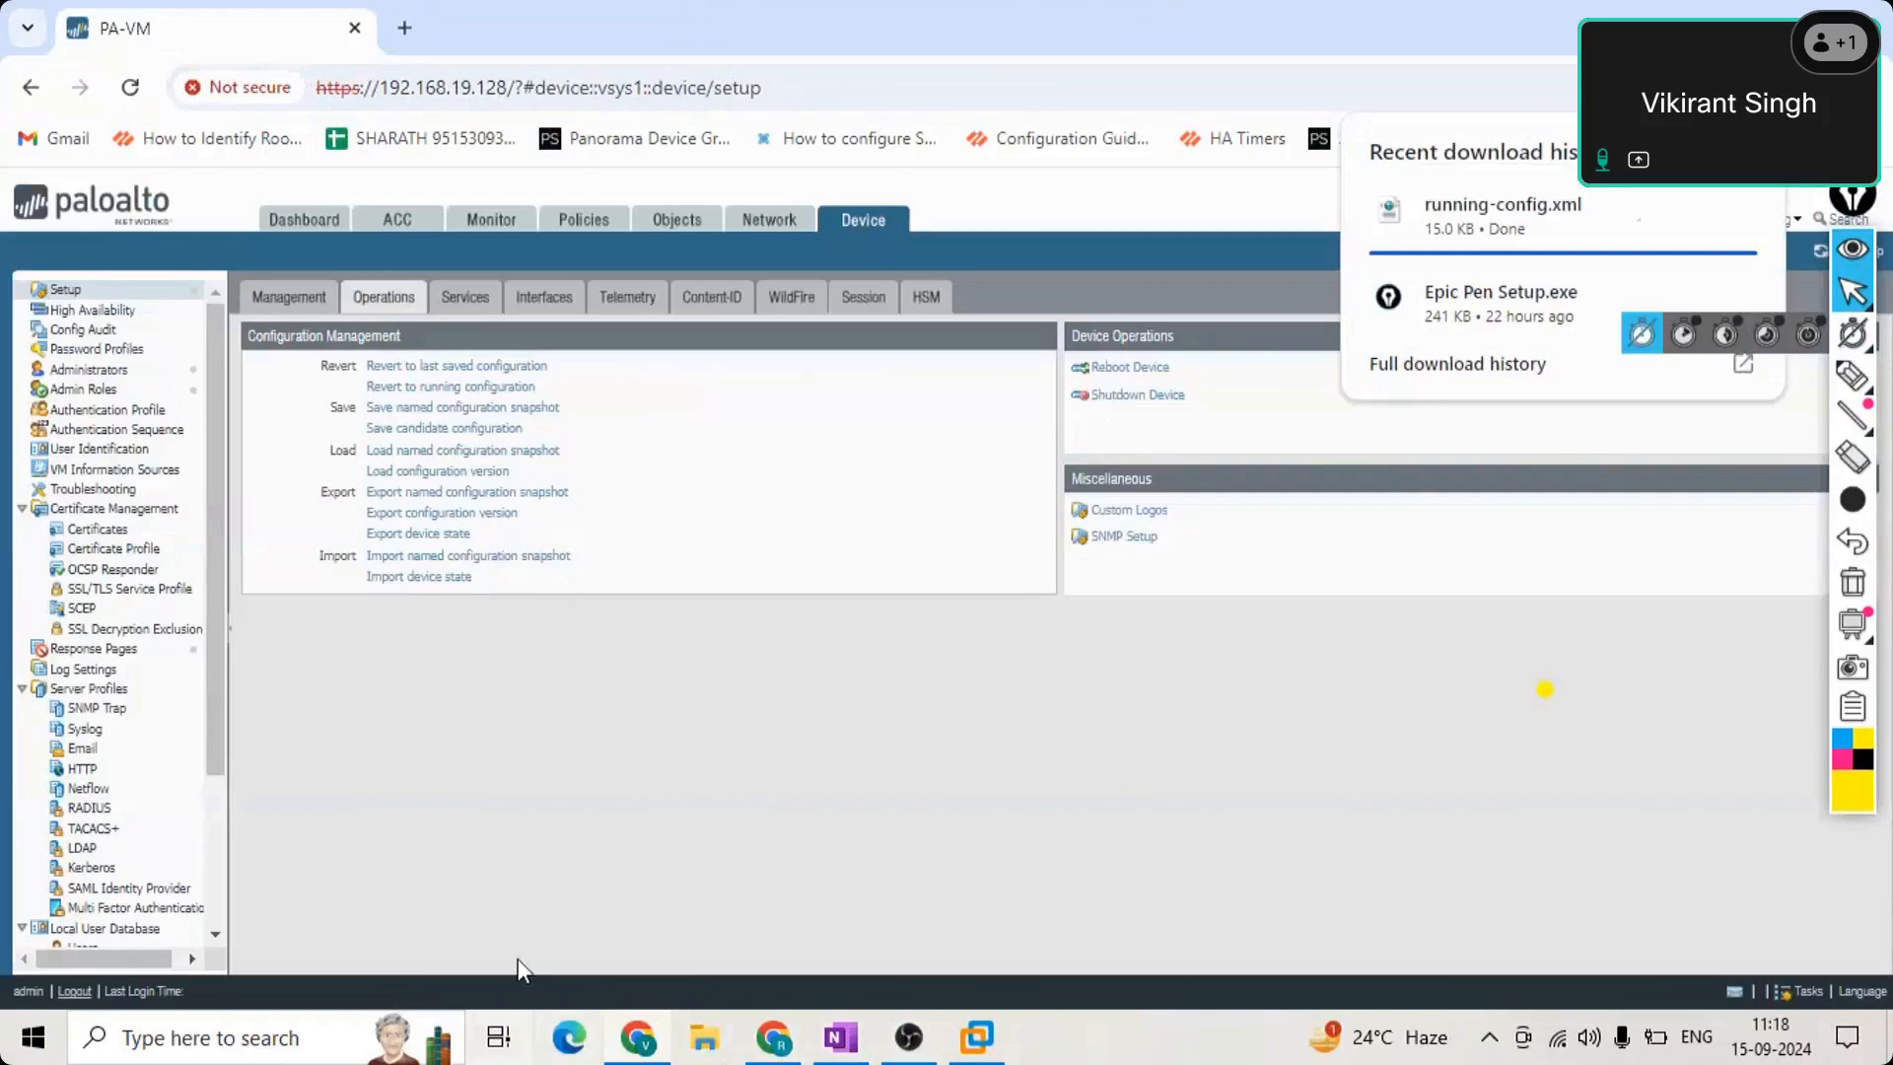
# Locate the exported running-config file in the Downloads folder using File Explorer, and return to the firewall page.
pyautogui.press('super+e')
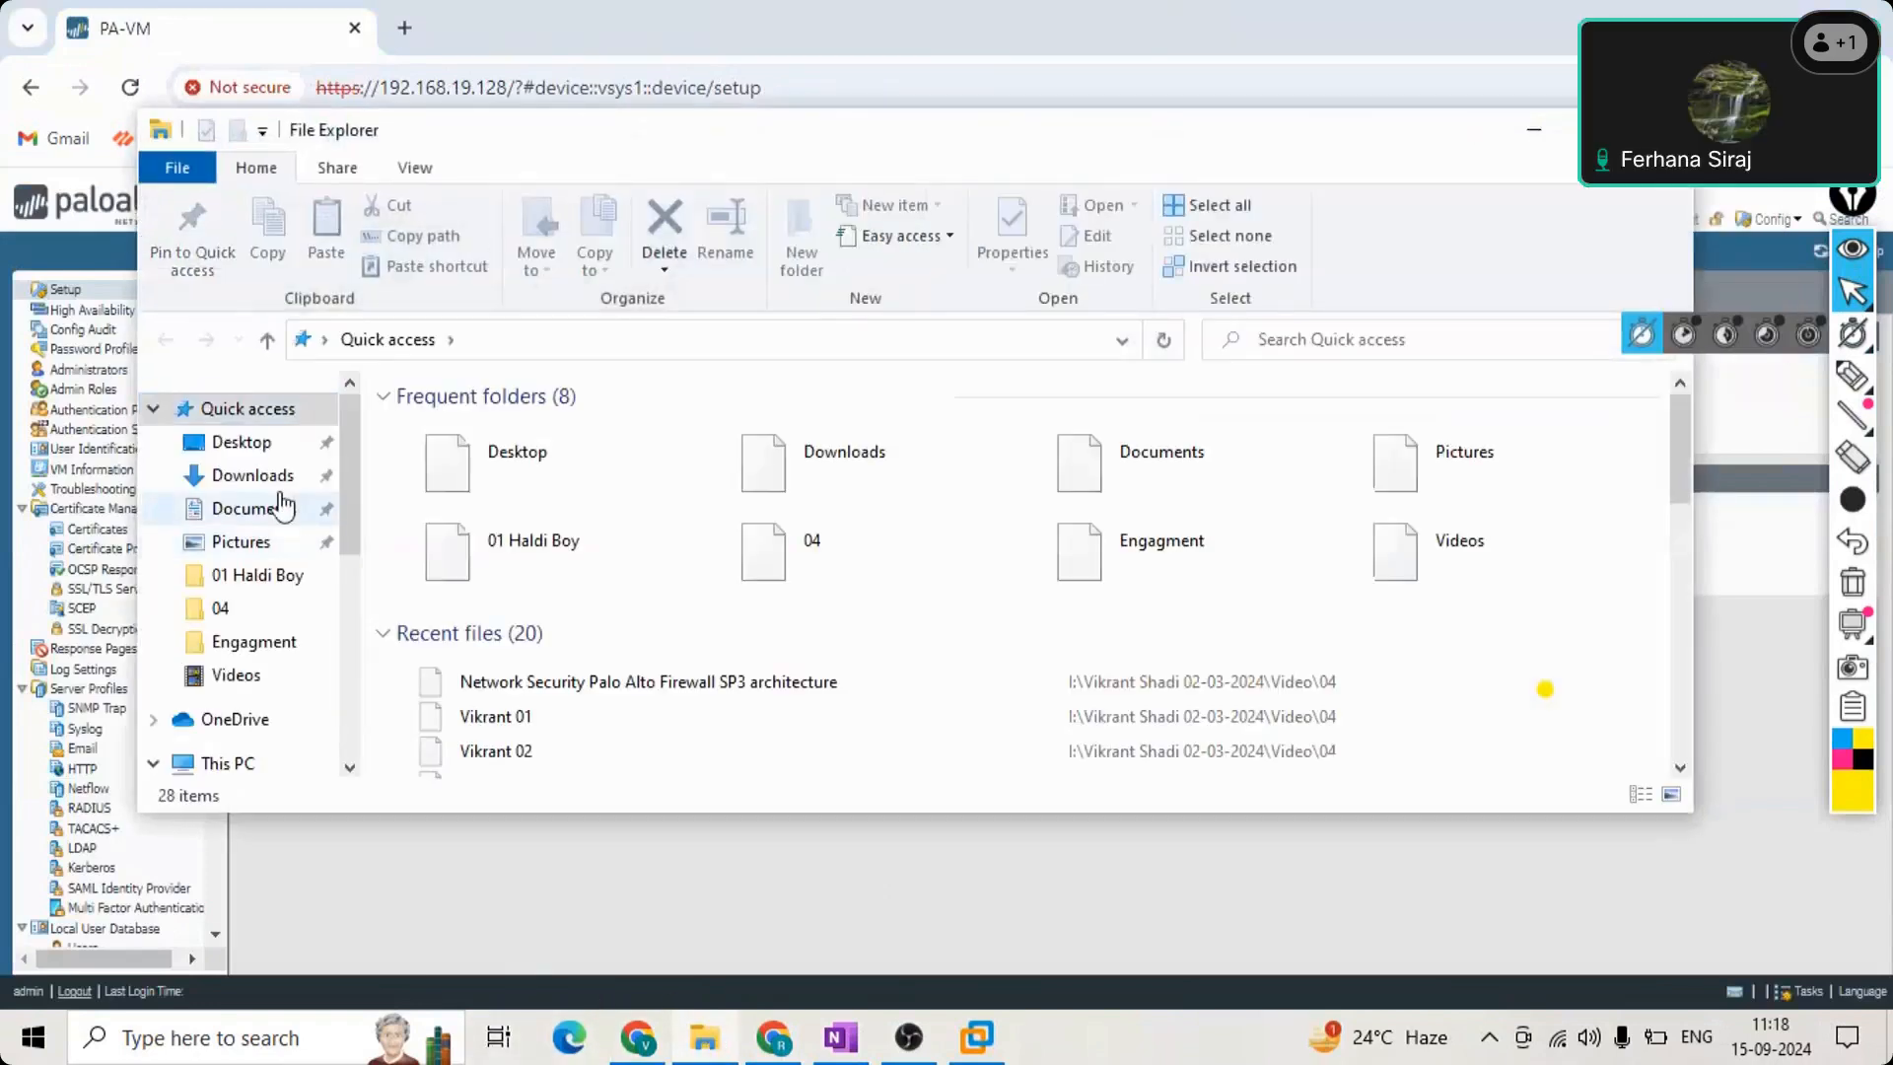
pyautogui.click(254, 476)
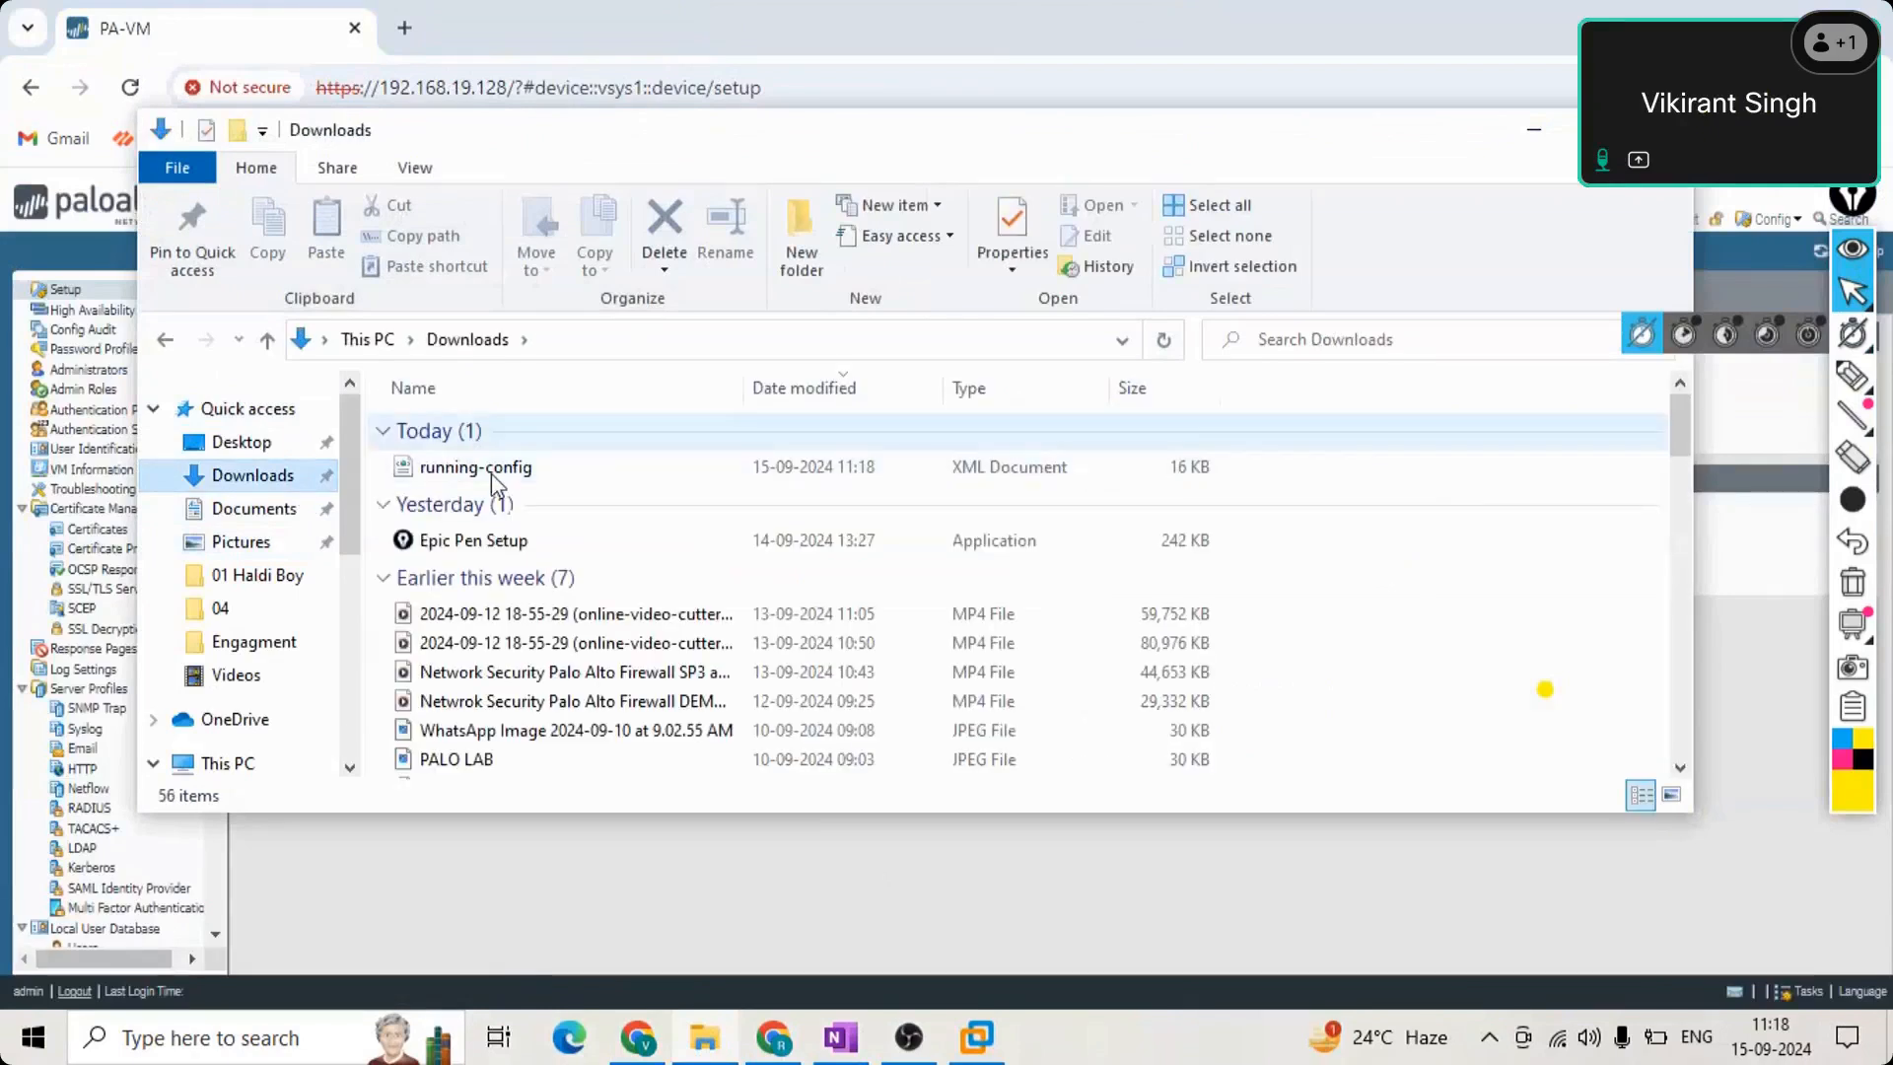
pyautogui.click(527, 471)
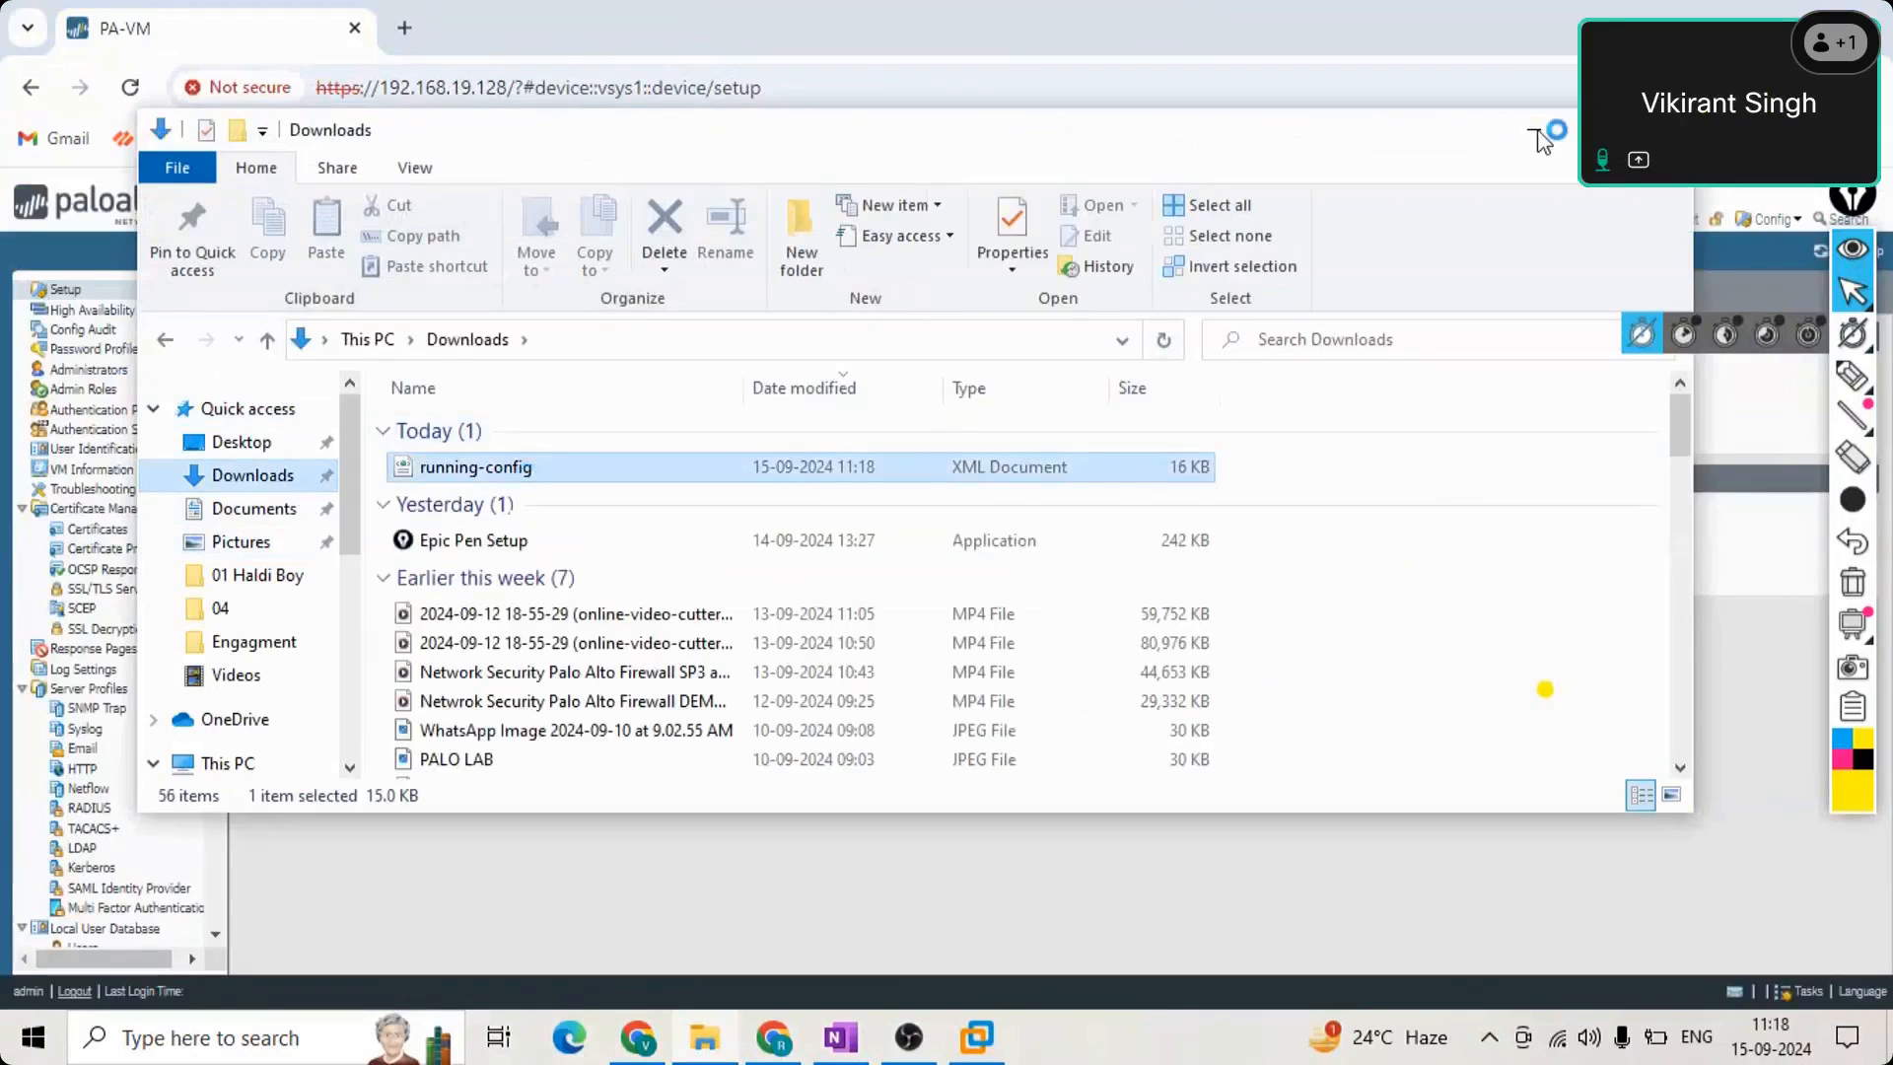
pyautogui.click(1538, 141)
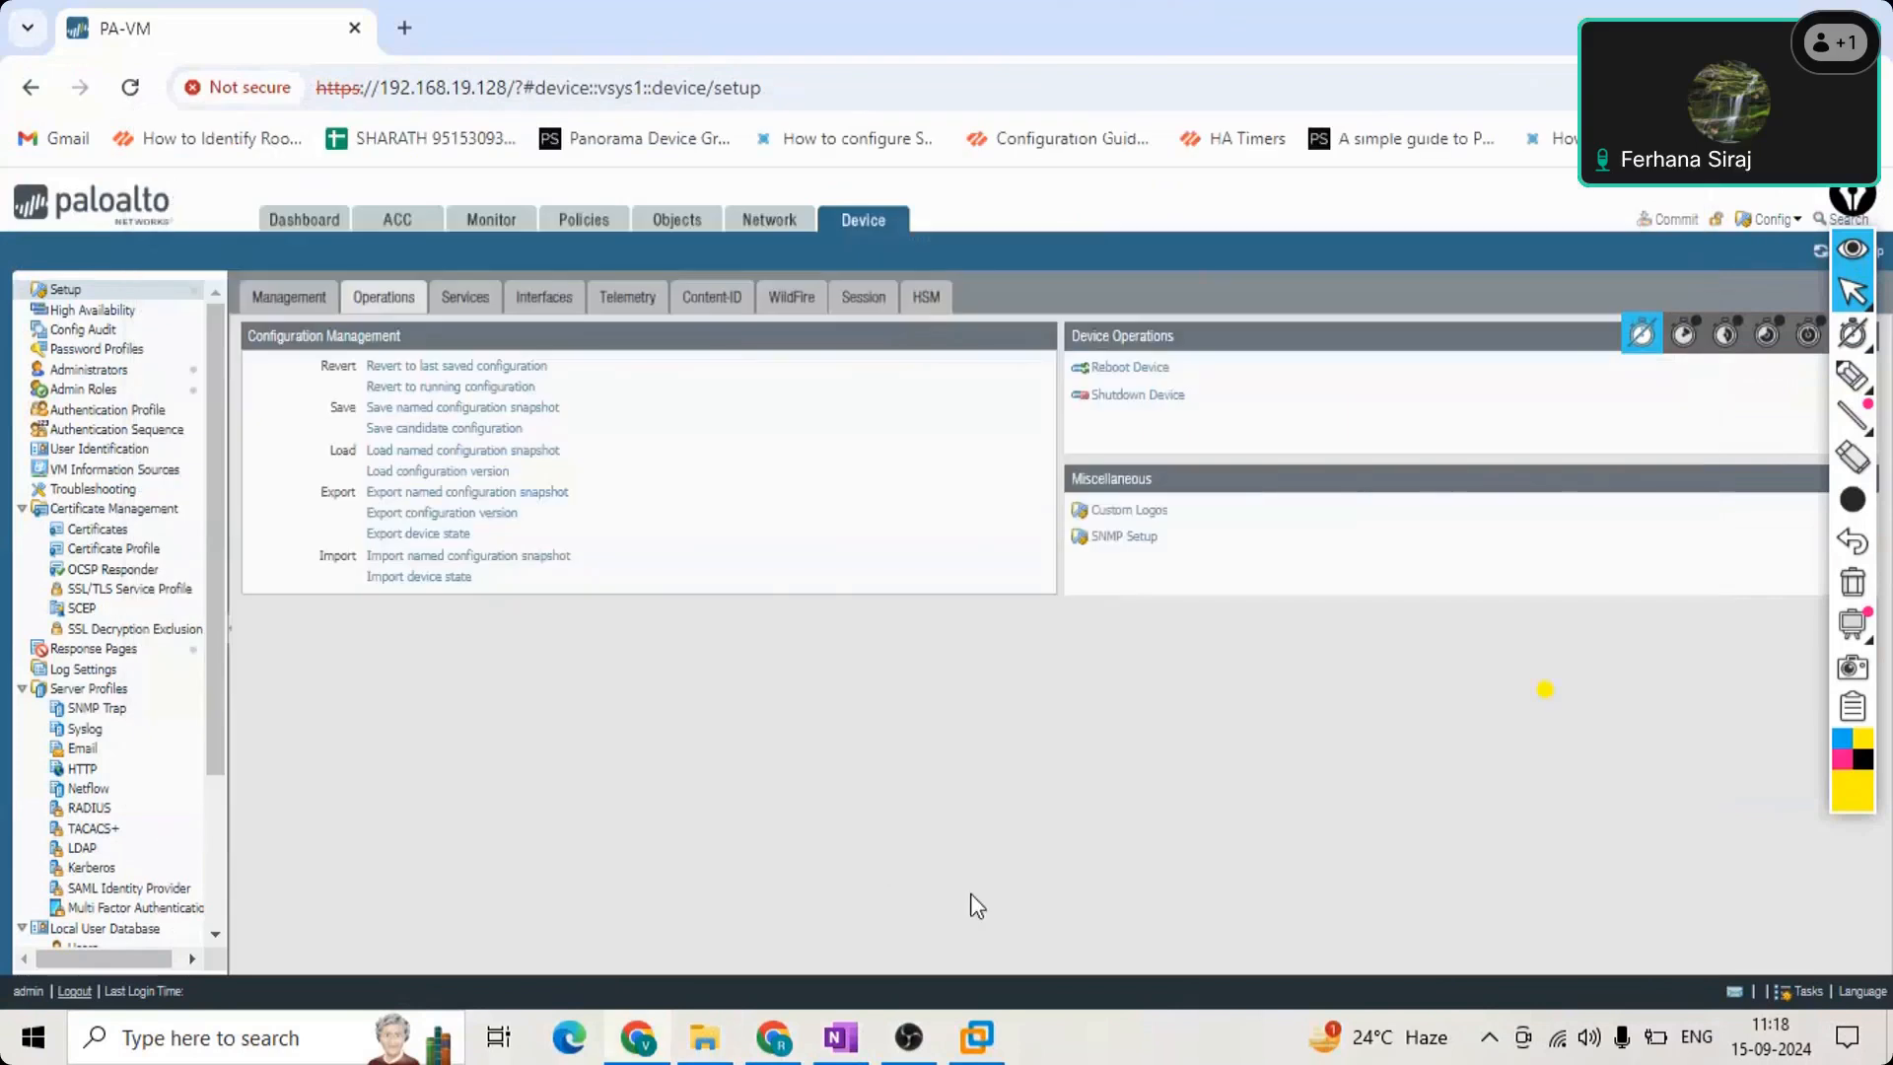
# Highlight the options for exporting a configuration version and exporting the device state.
pyautogui.click(436, 713)
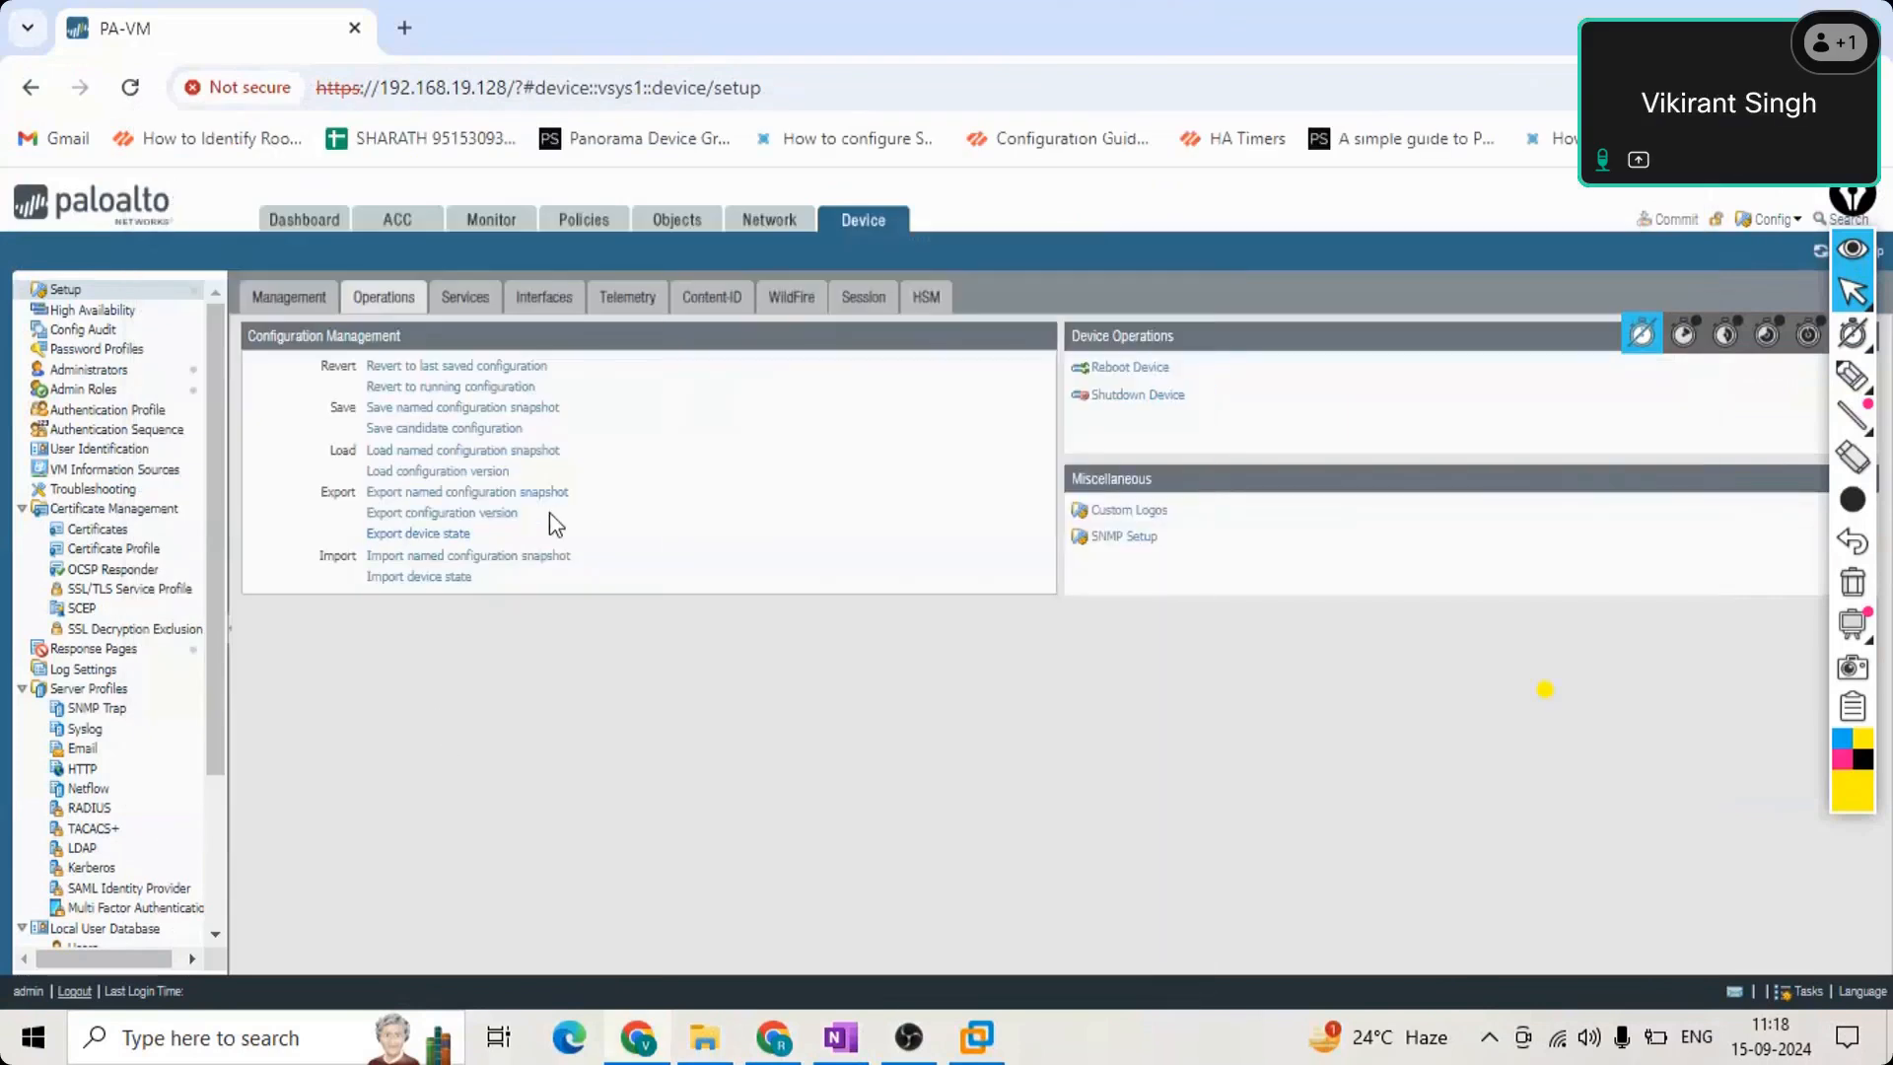
pyautogui.tripleClick(325, 514)
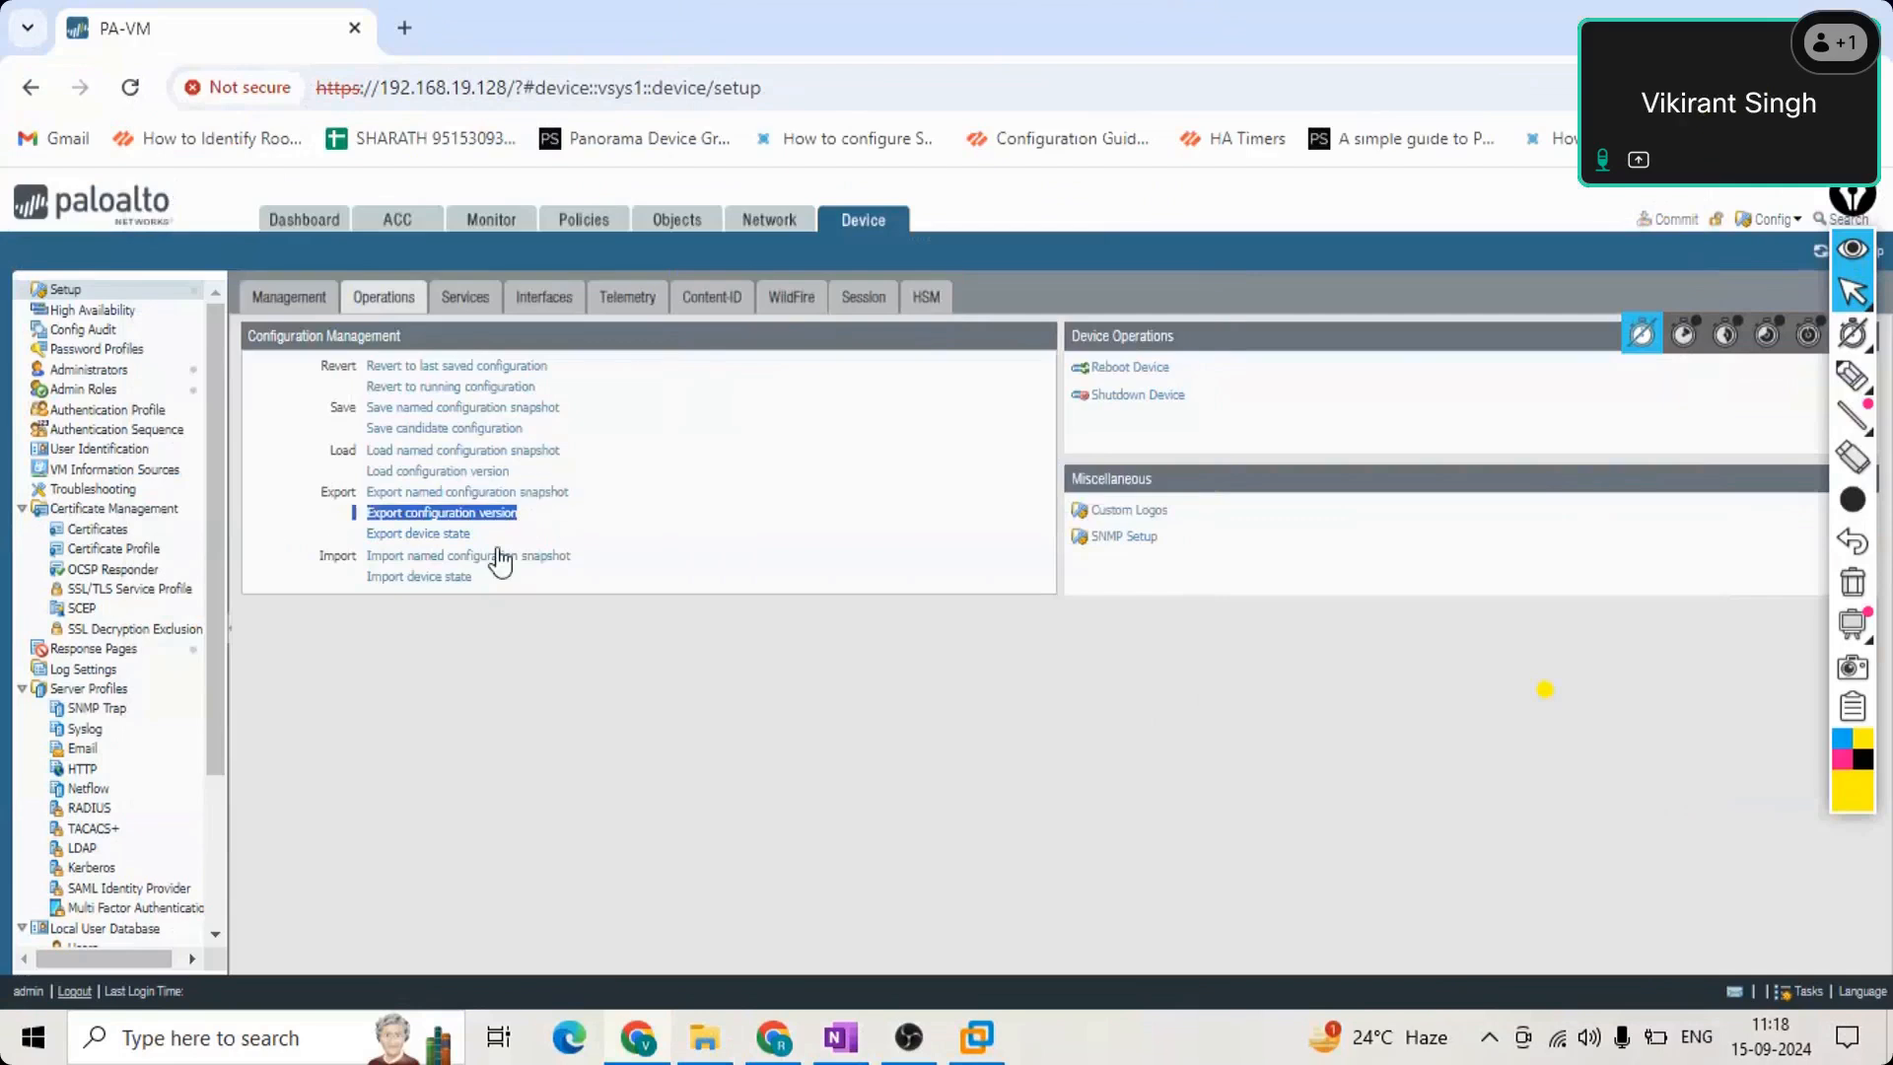
pyautogui.click(334, 545)
pyautogui.tripleClick(334, 542)
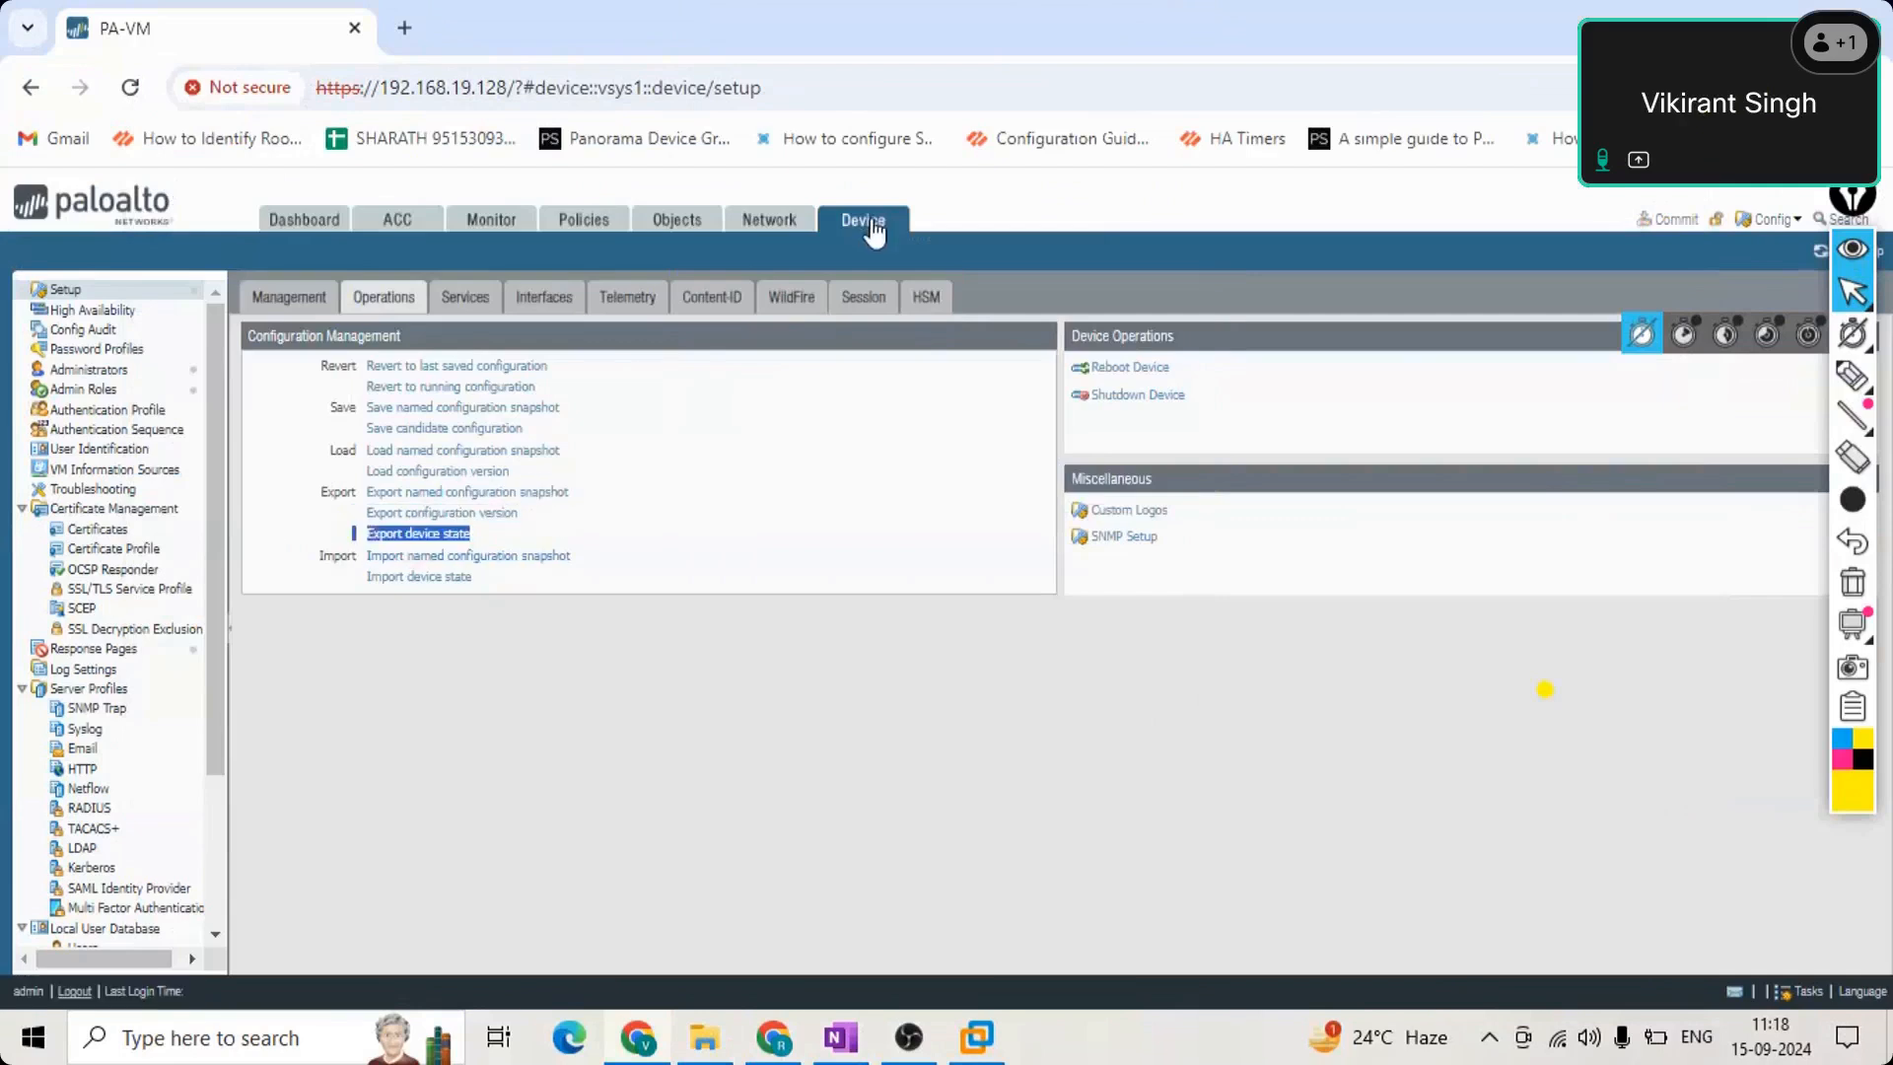
# Circle the Device heading and its list of settings categories in yellow, and erase both marks.
pyautogui.click(1849, 376)
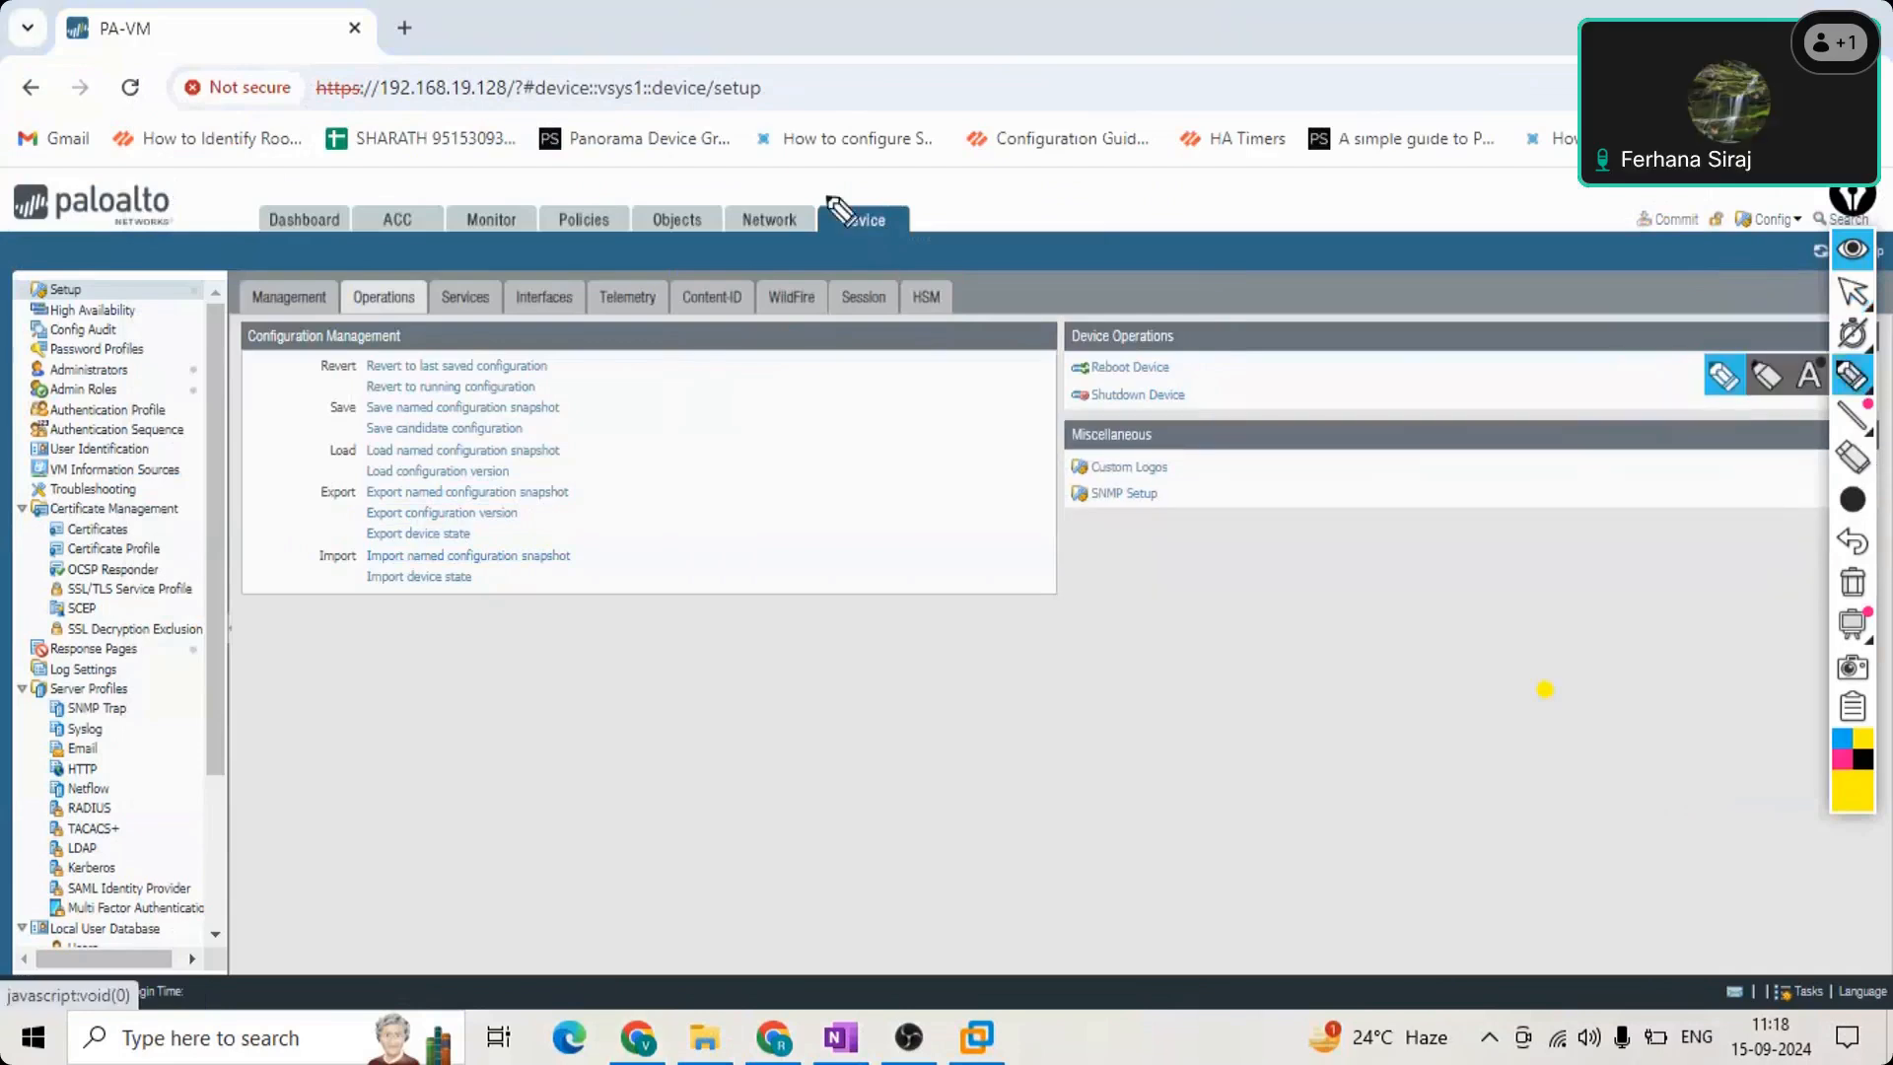
pyautogui.moveTo(871, 185); pyautogui.dragTo(900, 241)
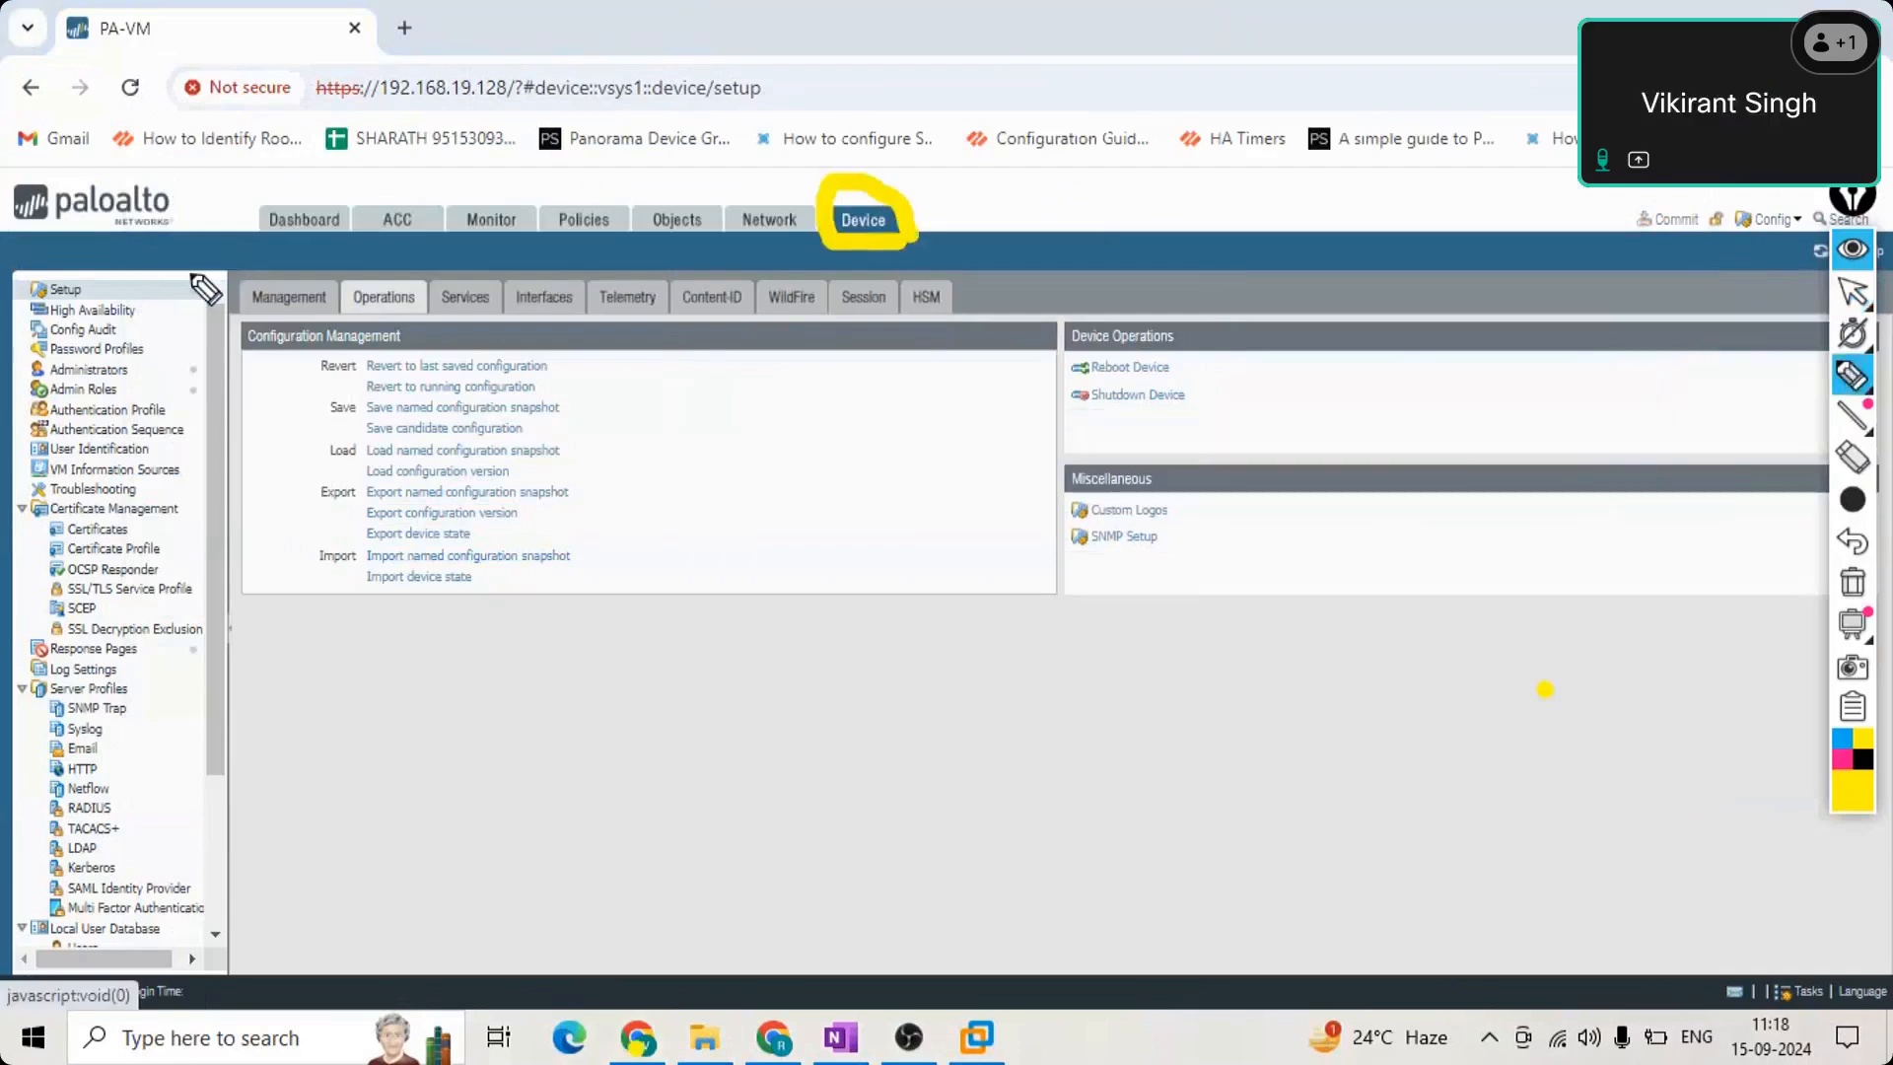
pyautogui.moveTo(189, 258); pyautogui.dragTo(203, 648)
pyautogui.moveTo(109, 908); pyautogui.dragTo(201, 249)
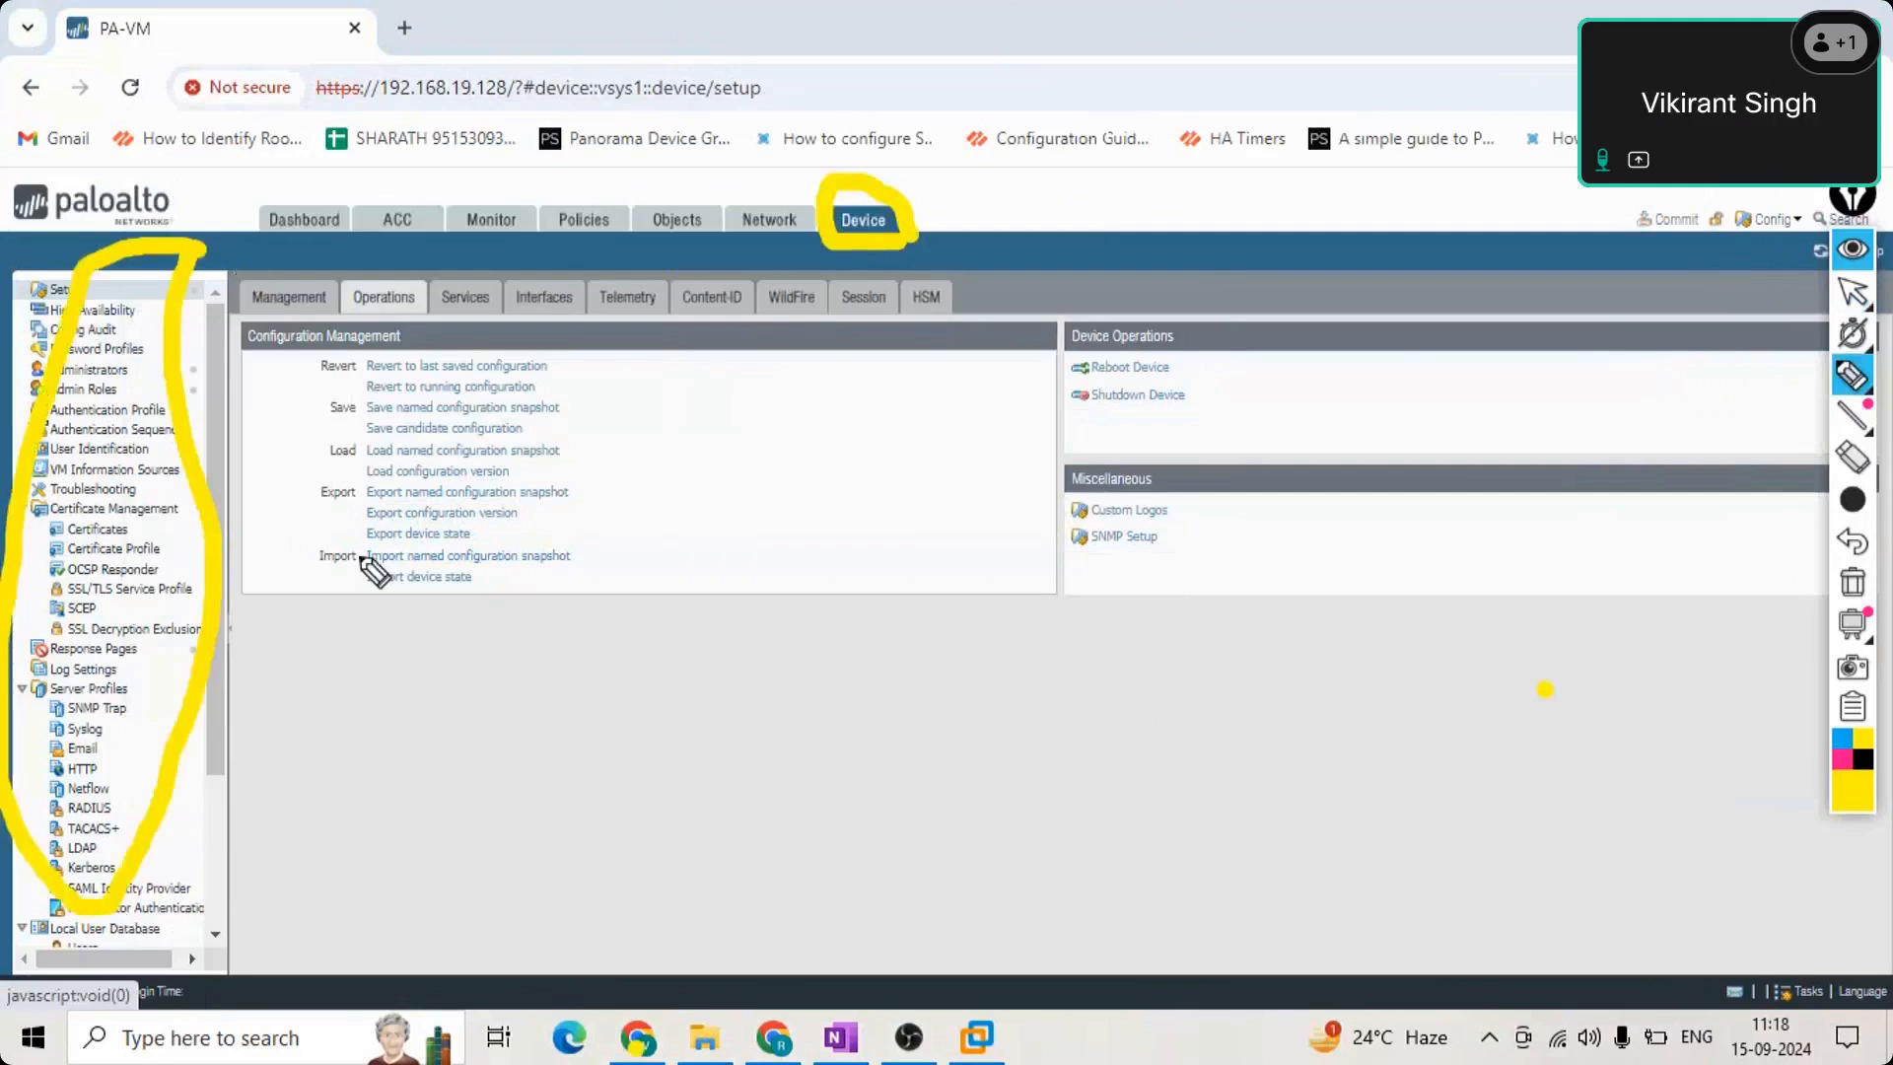
pyautogui.click(1850, 452)
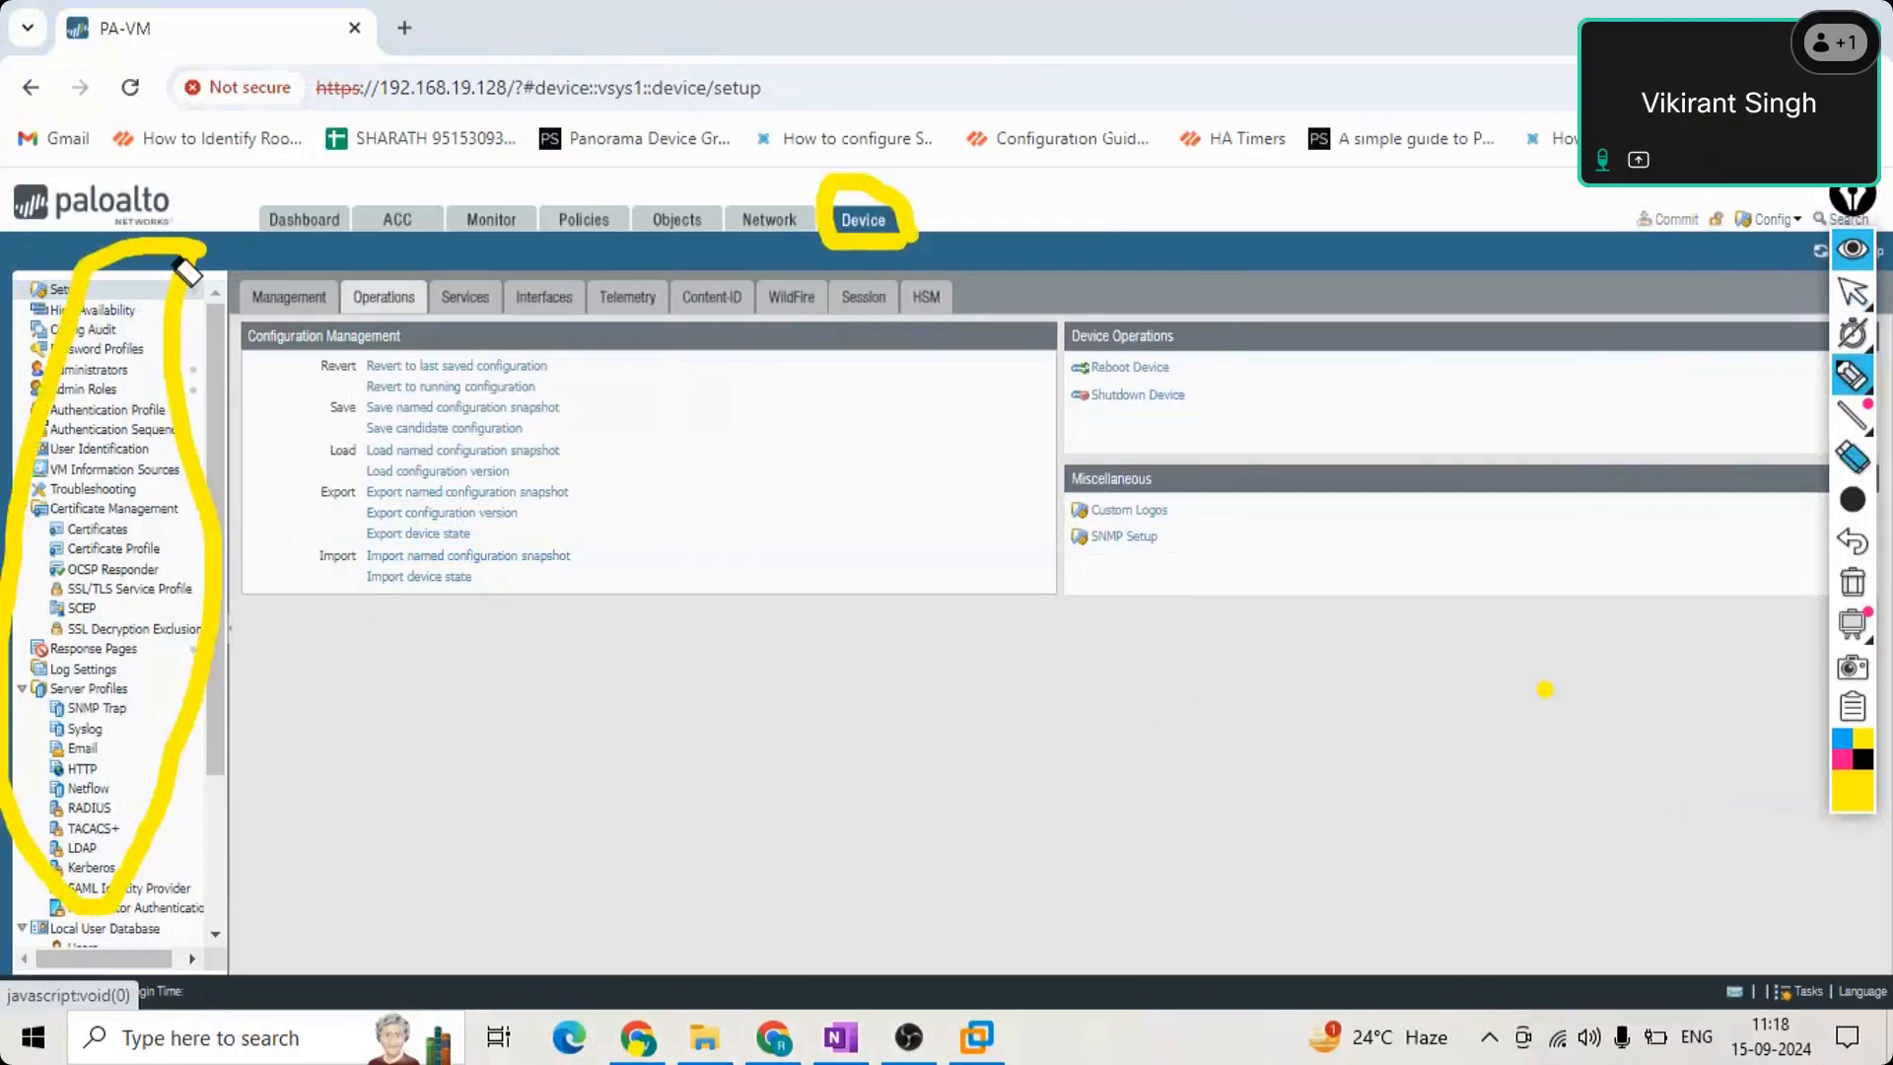
pyautogui.click(177, 262)
pyautogui.click(868, 240)
pyautogui.click(1853, 374)
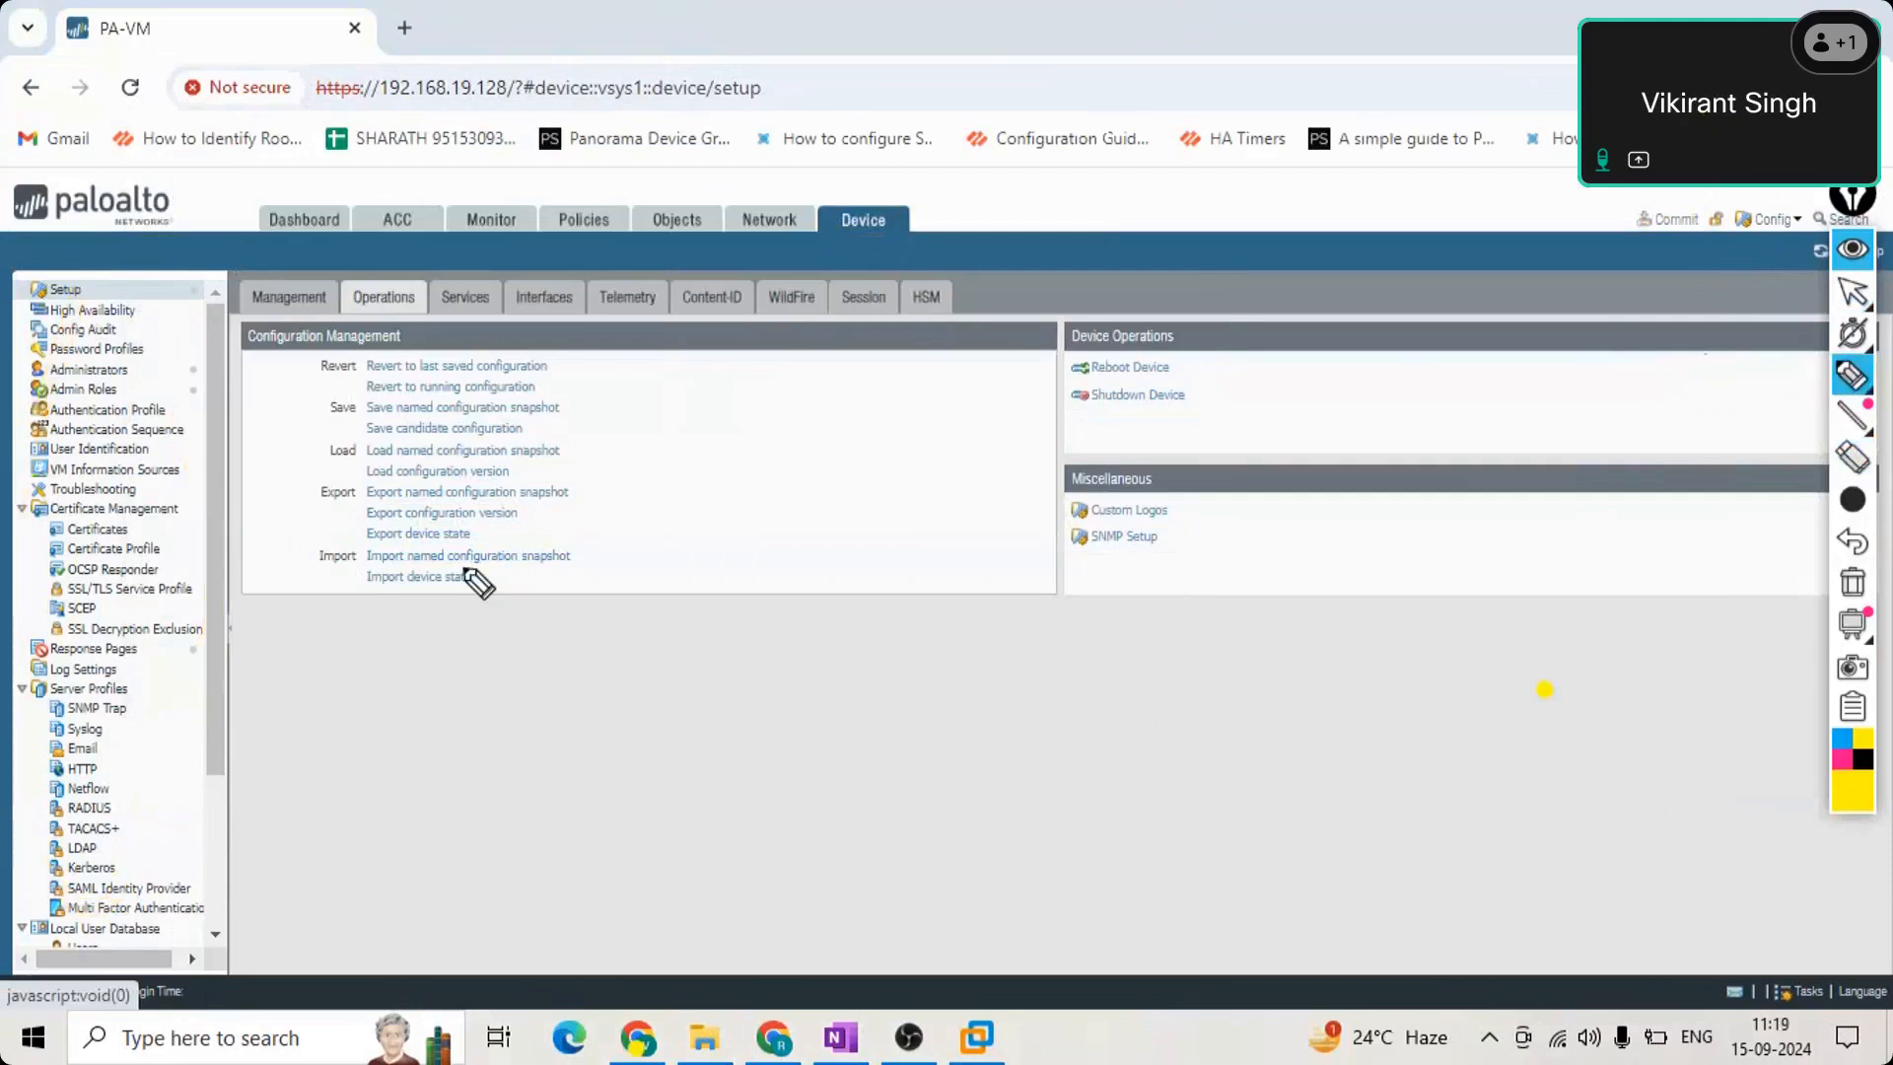
pyautogui.click(1853, 376)
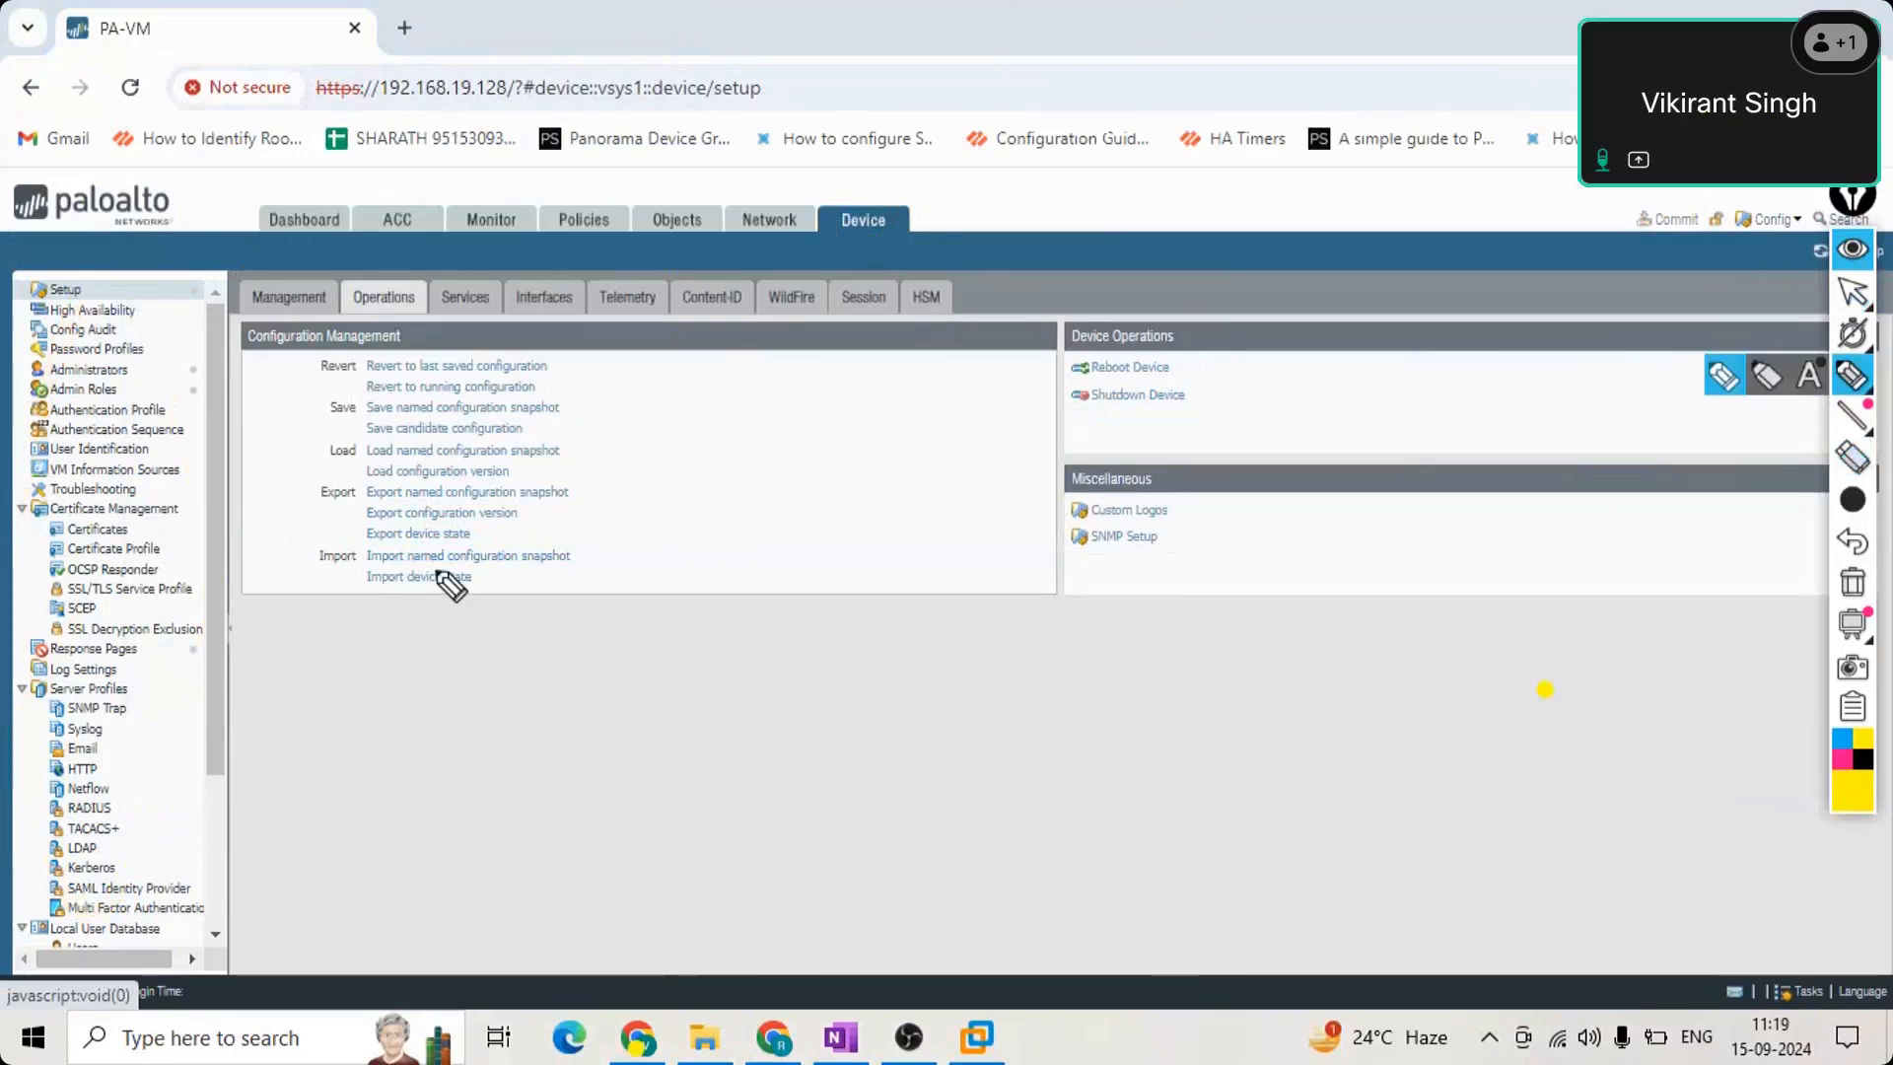
pyautogui.click(1852, 293)
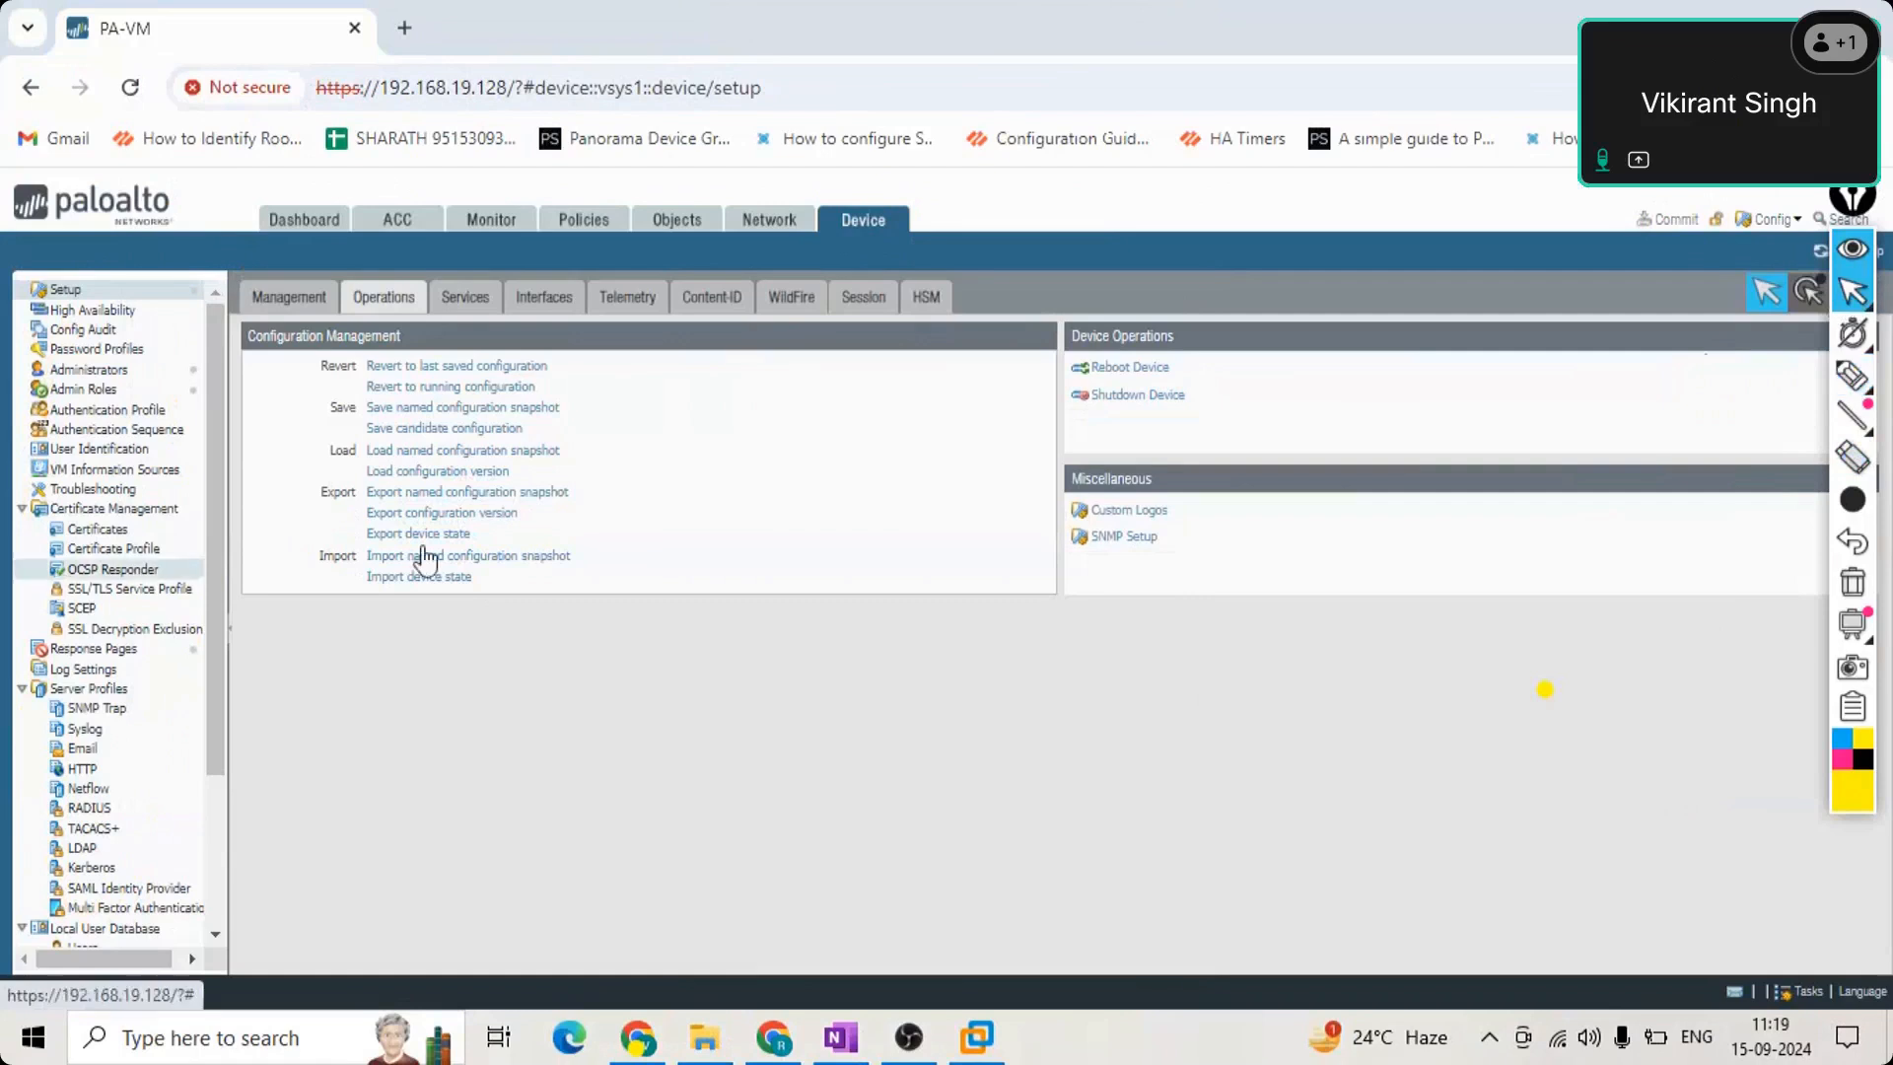
# Try to import the running-config XML file from the Downloads folder as a named configuration snapshot.
pyautogui.click(514, 558)
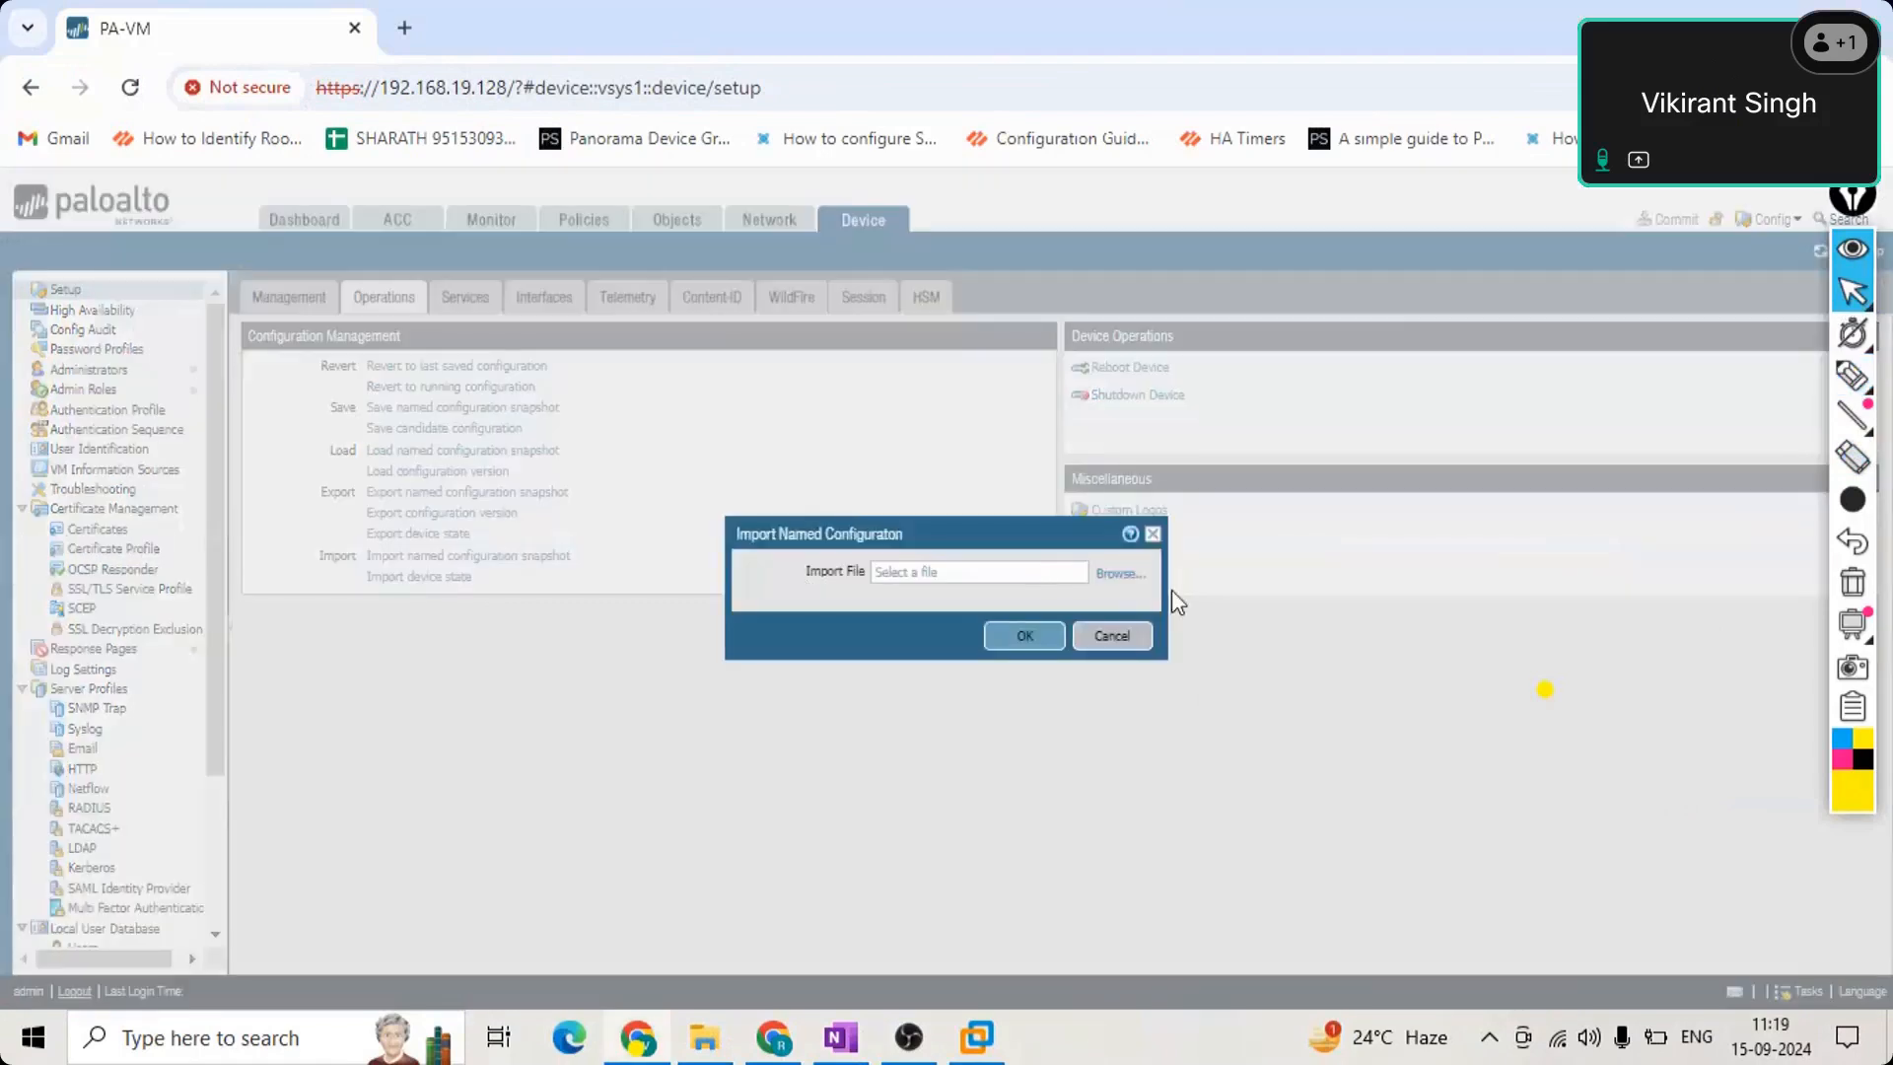
pyautogui.click(1120, 578)
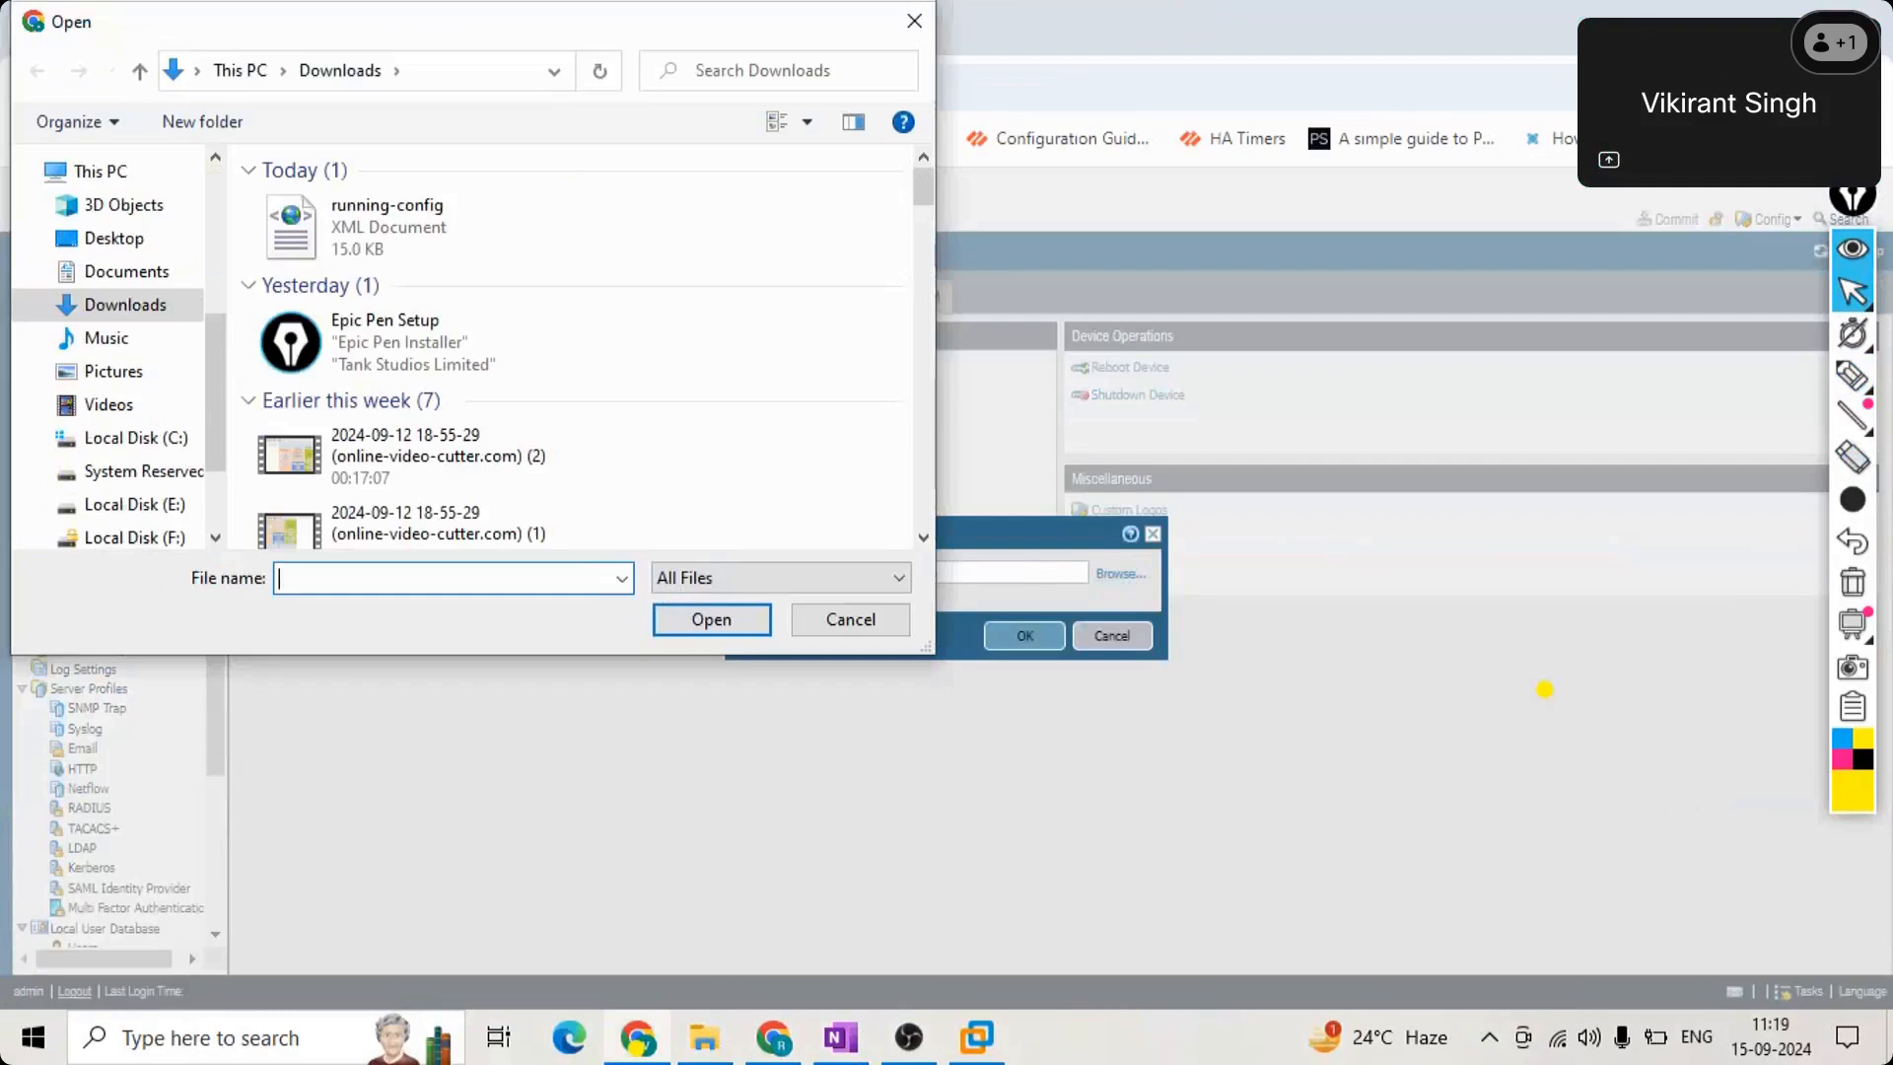
pyautogui.click(315, 202)
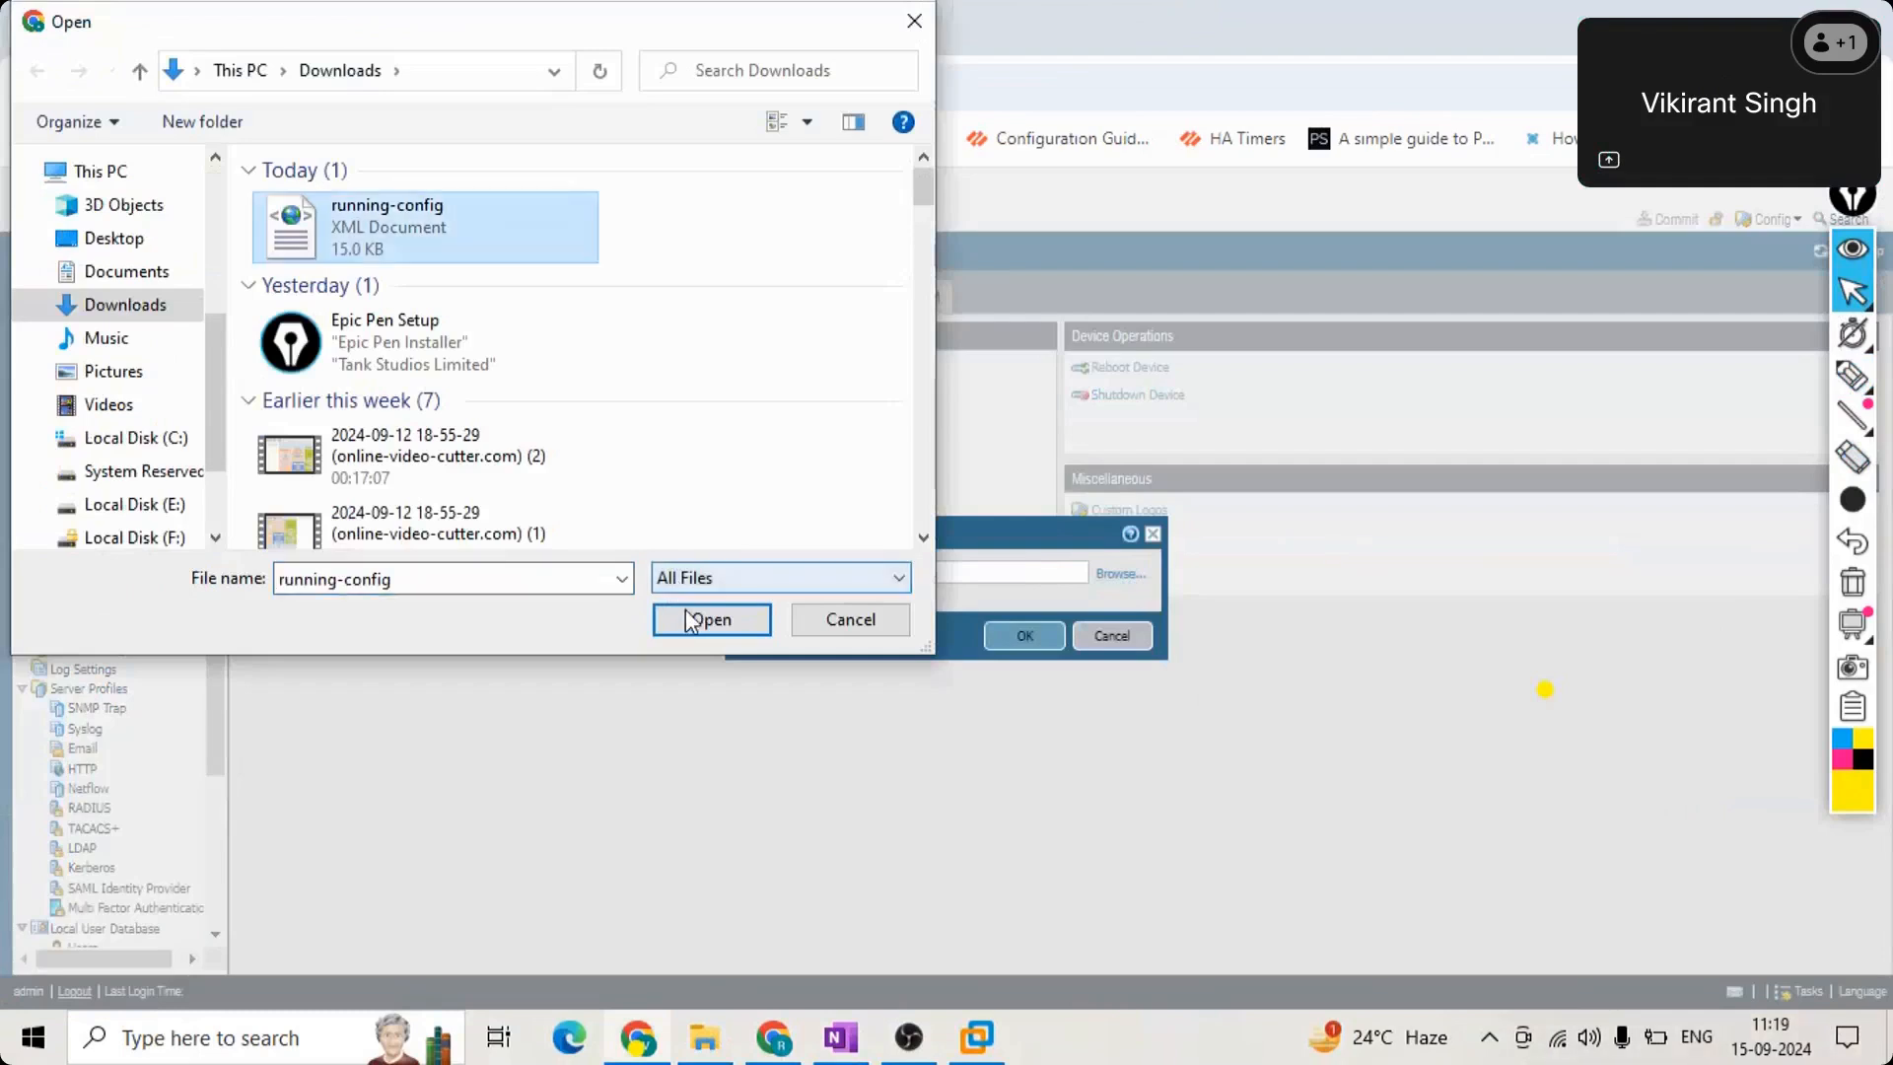
pyautogui.click(684, 608)
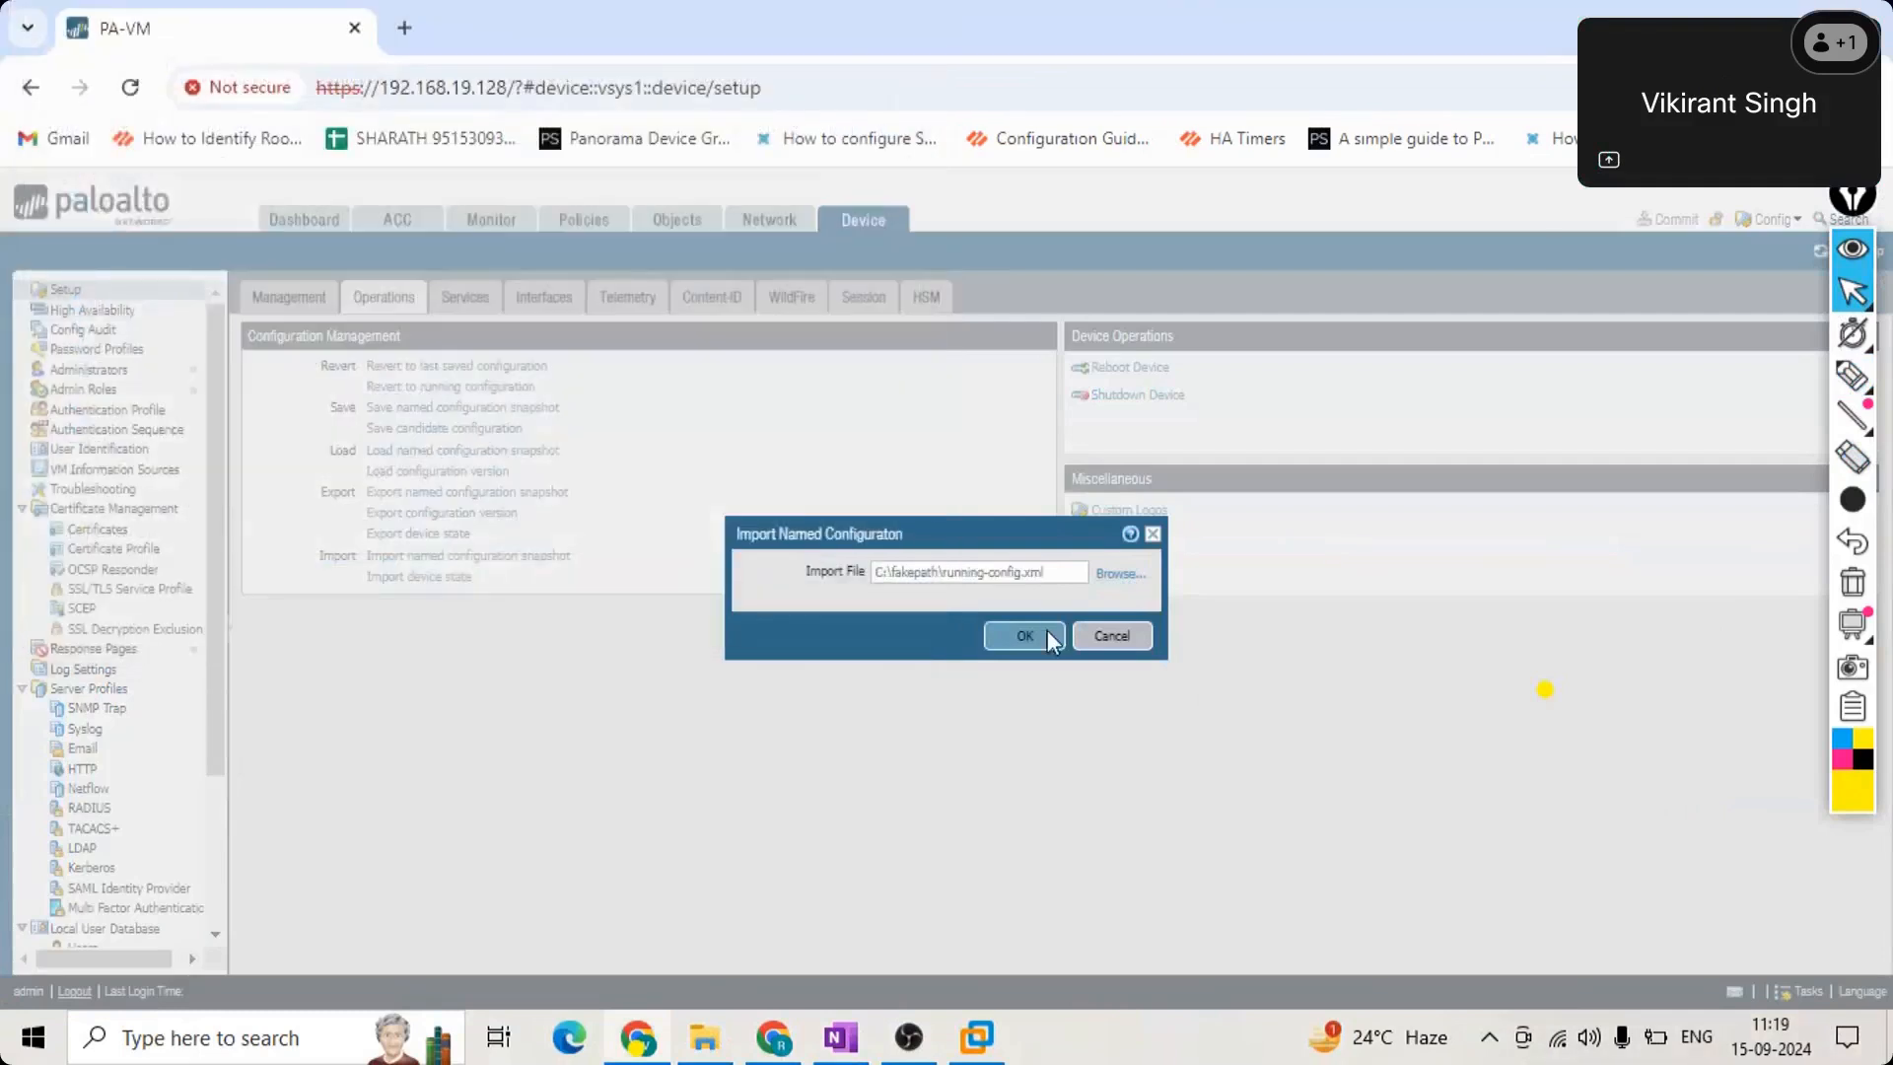
pyautogui.click(1025, 636)
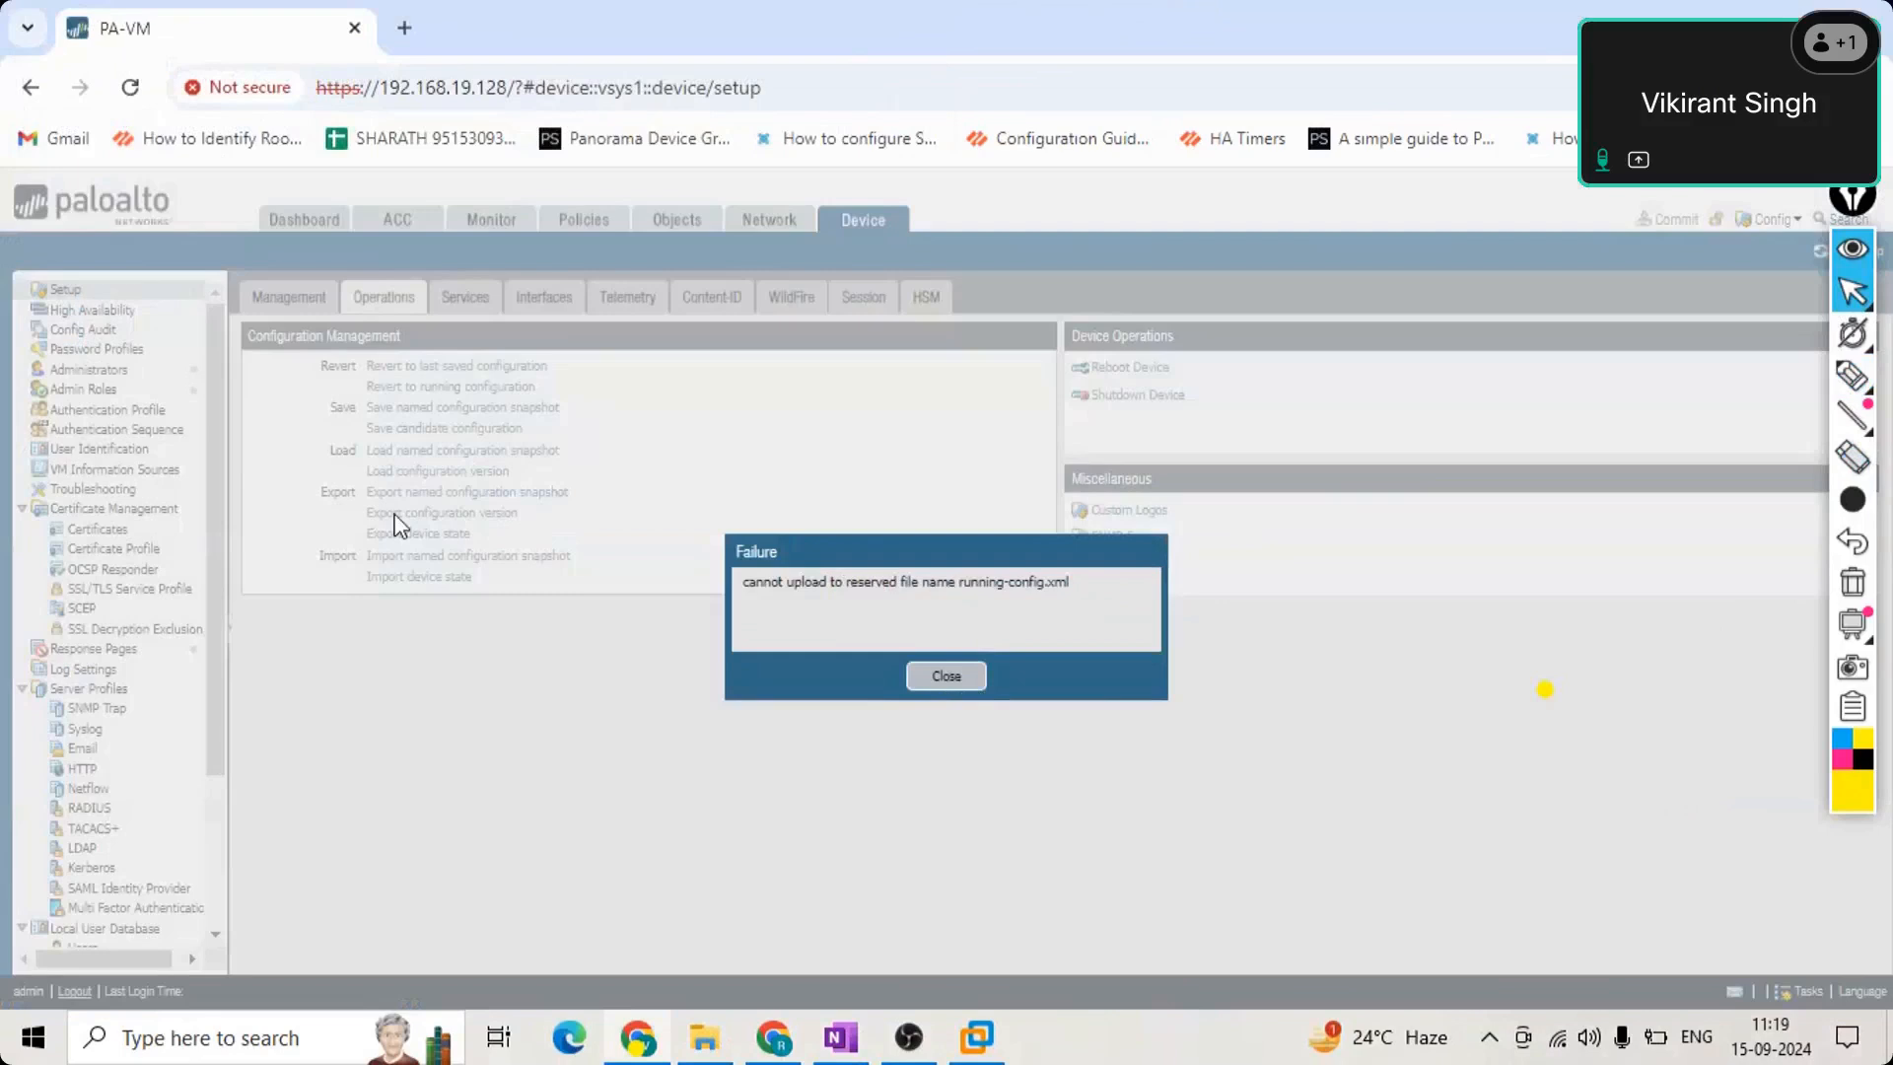
pyautogui.press('Escape')
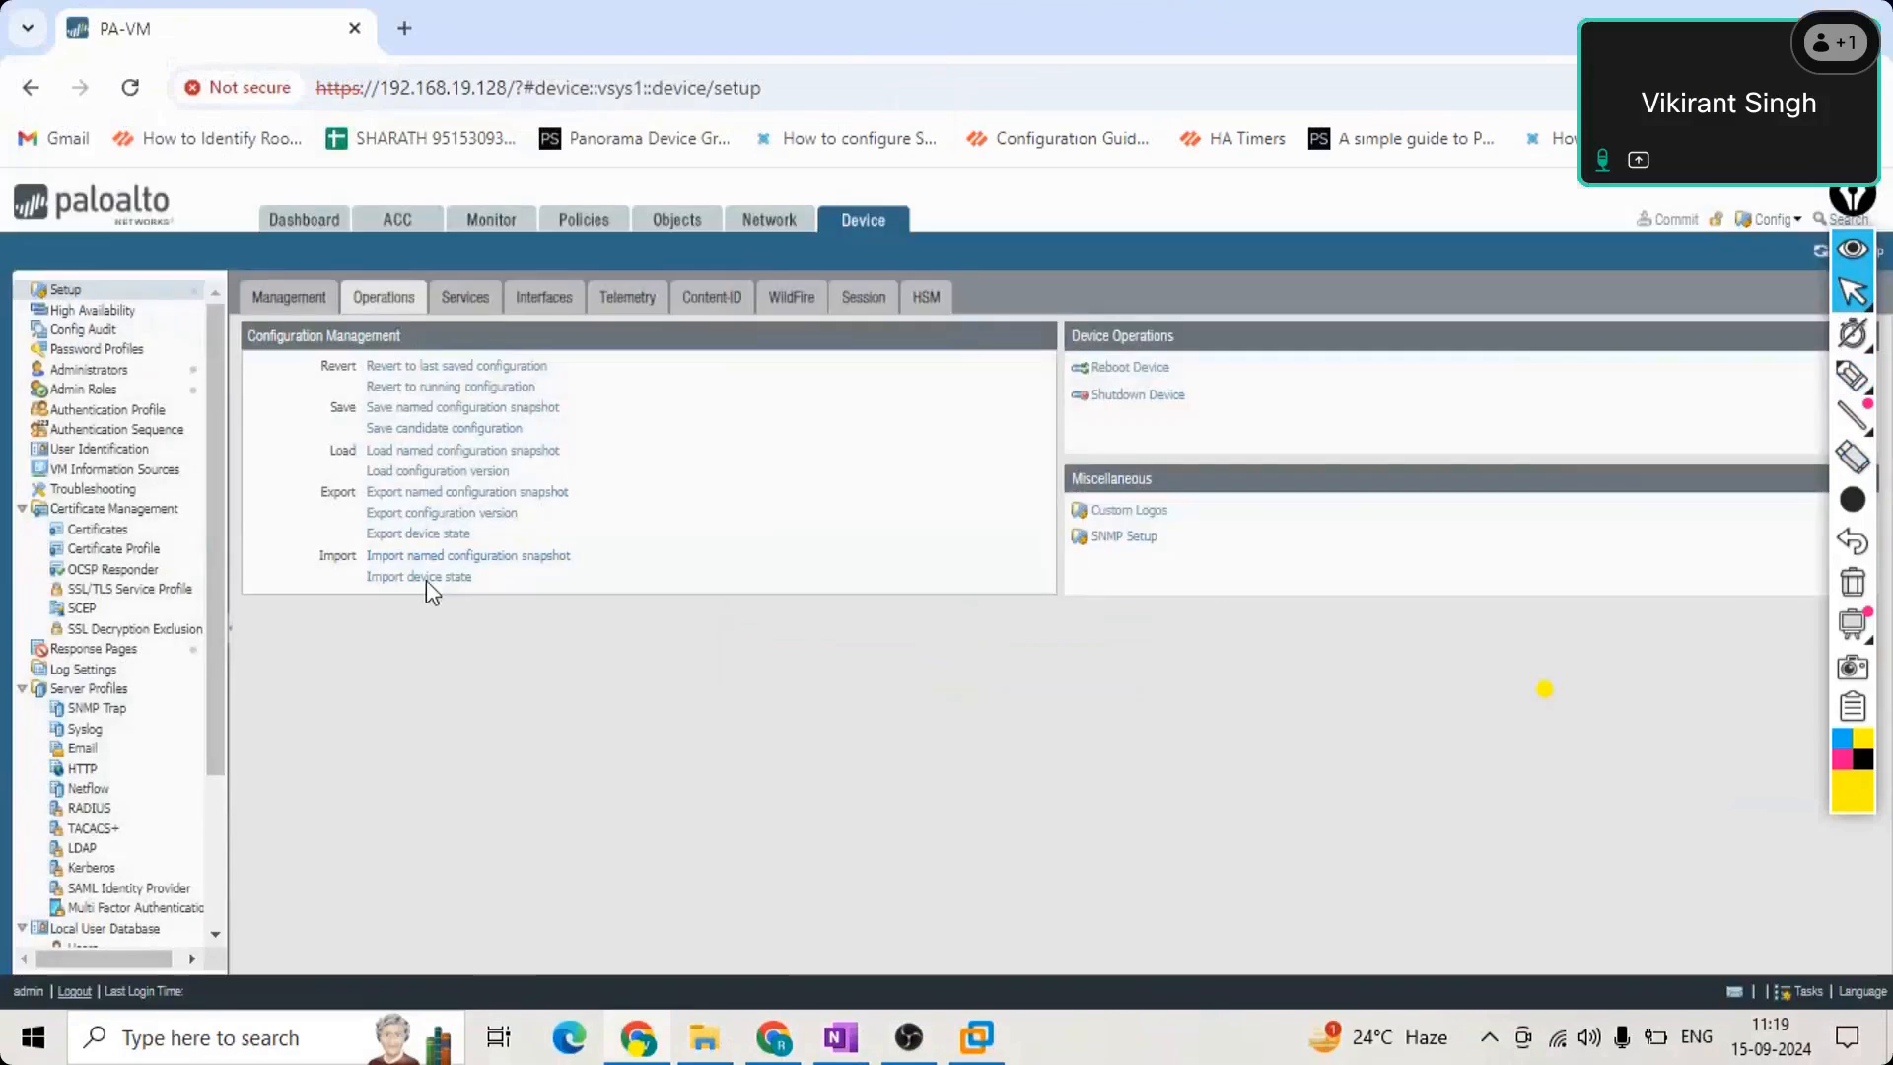
# View the device state import dialog and its file chooser, and close both without importing a file.
pyautogui.click(426, 578)
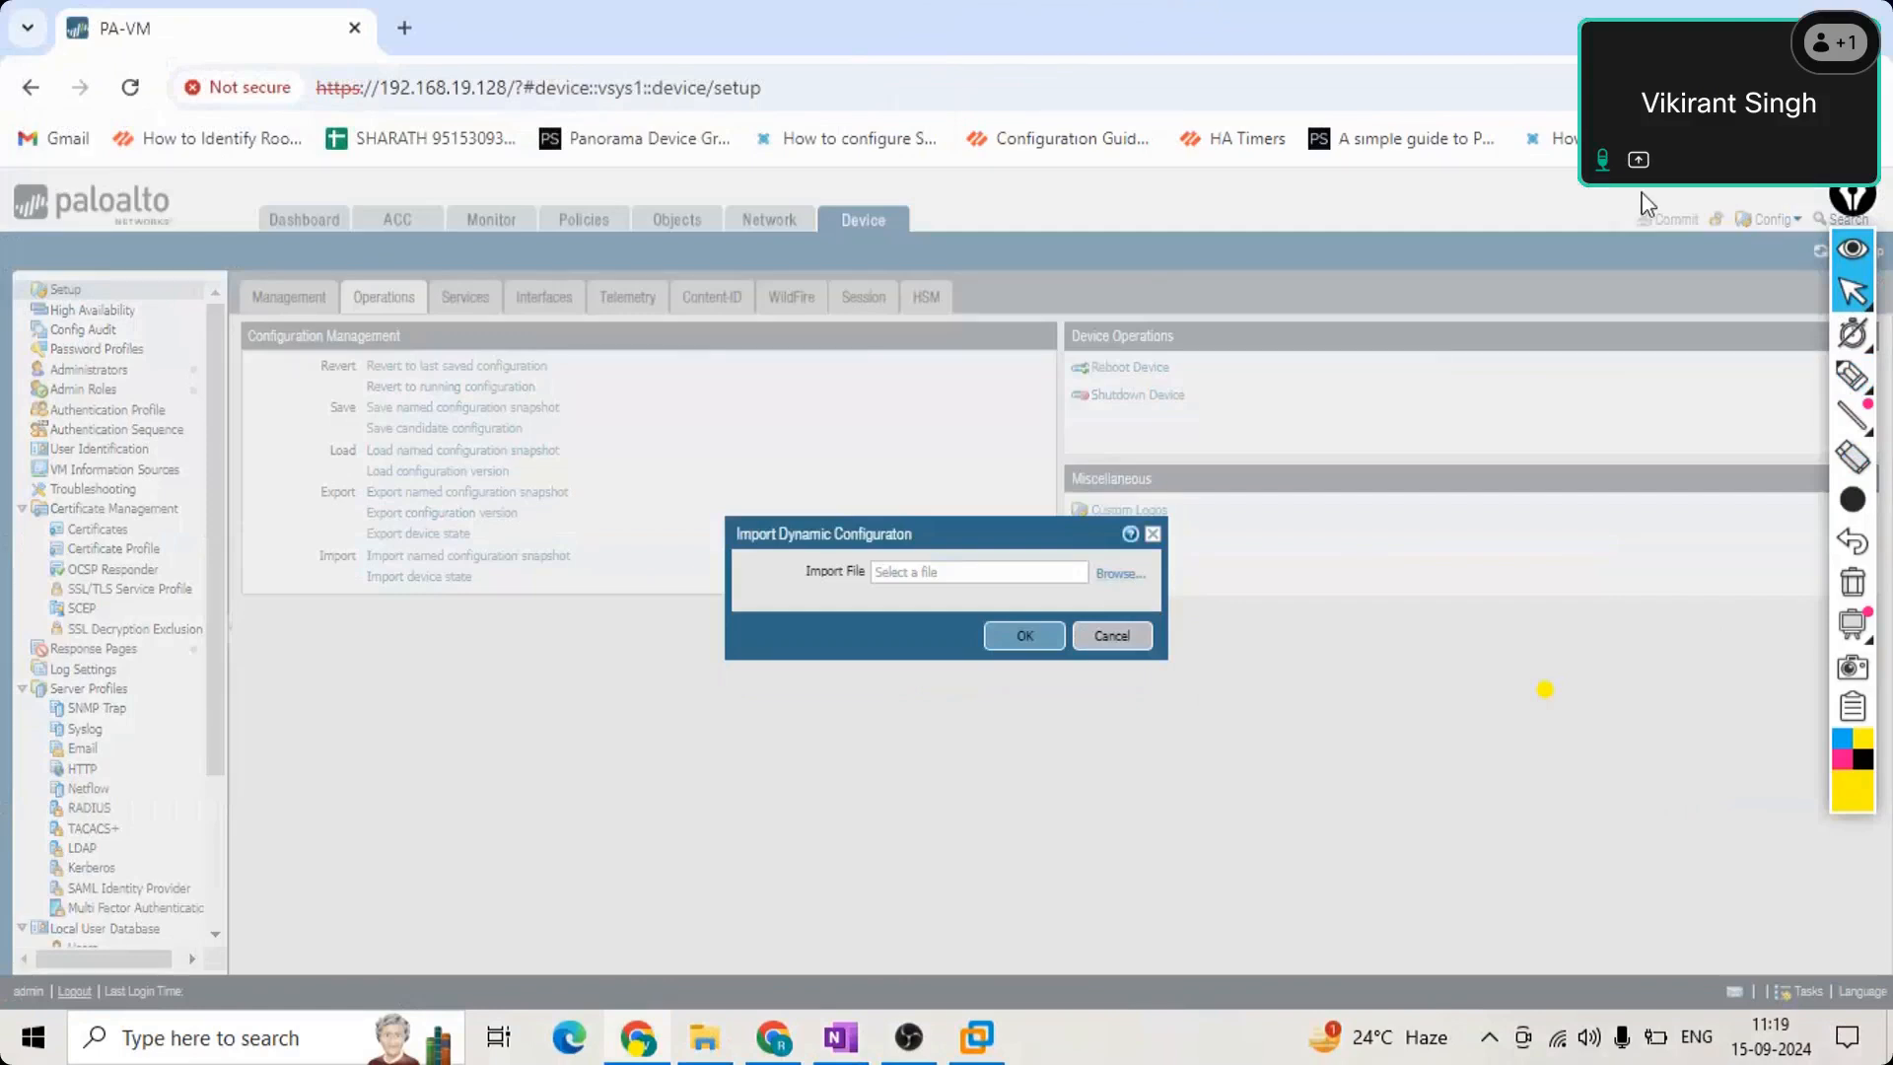
pyautogui.click(1120, 573)
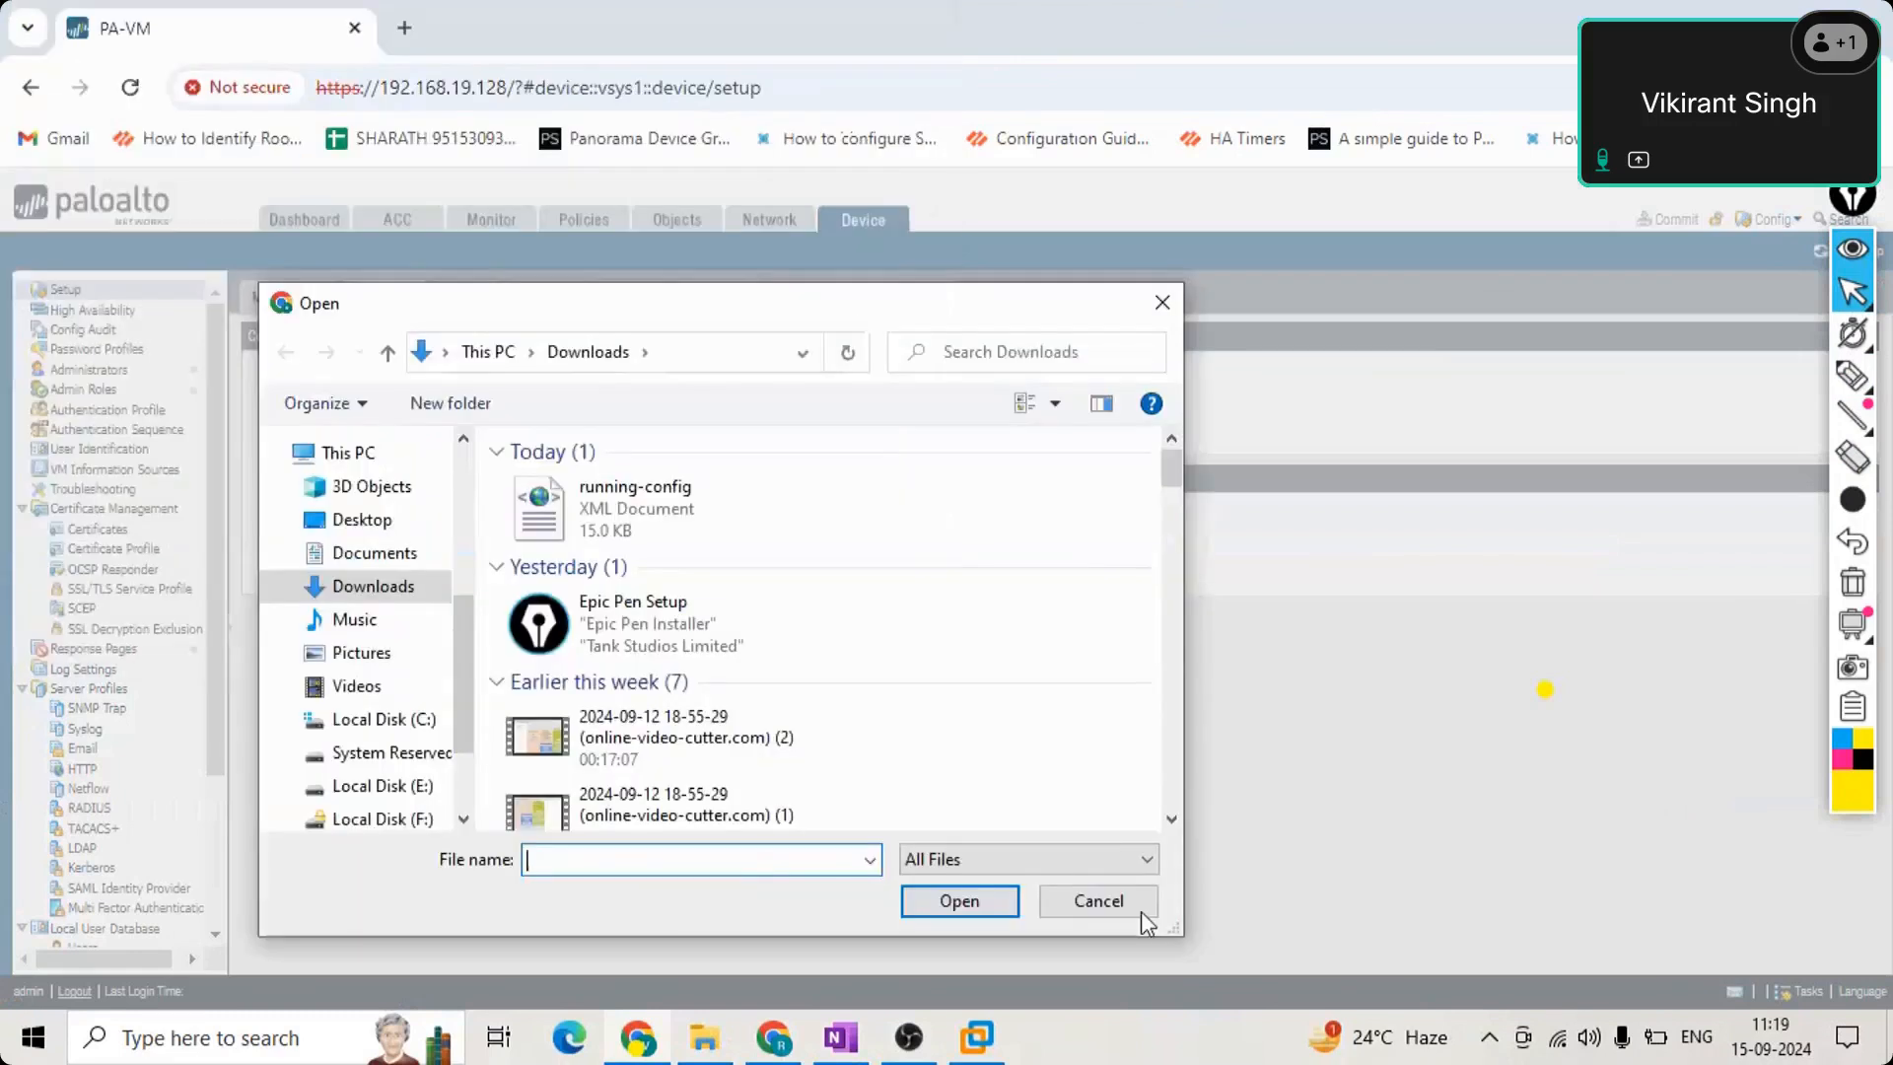
pyautogui.click(1140, 911)
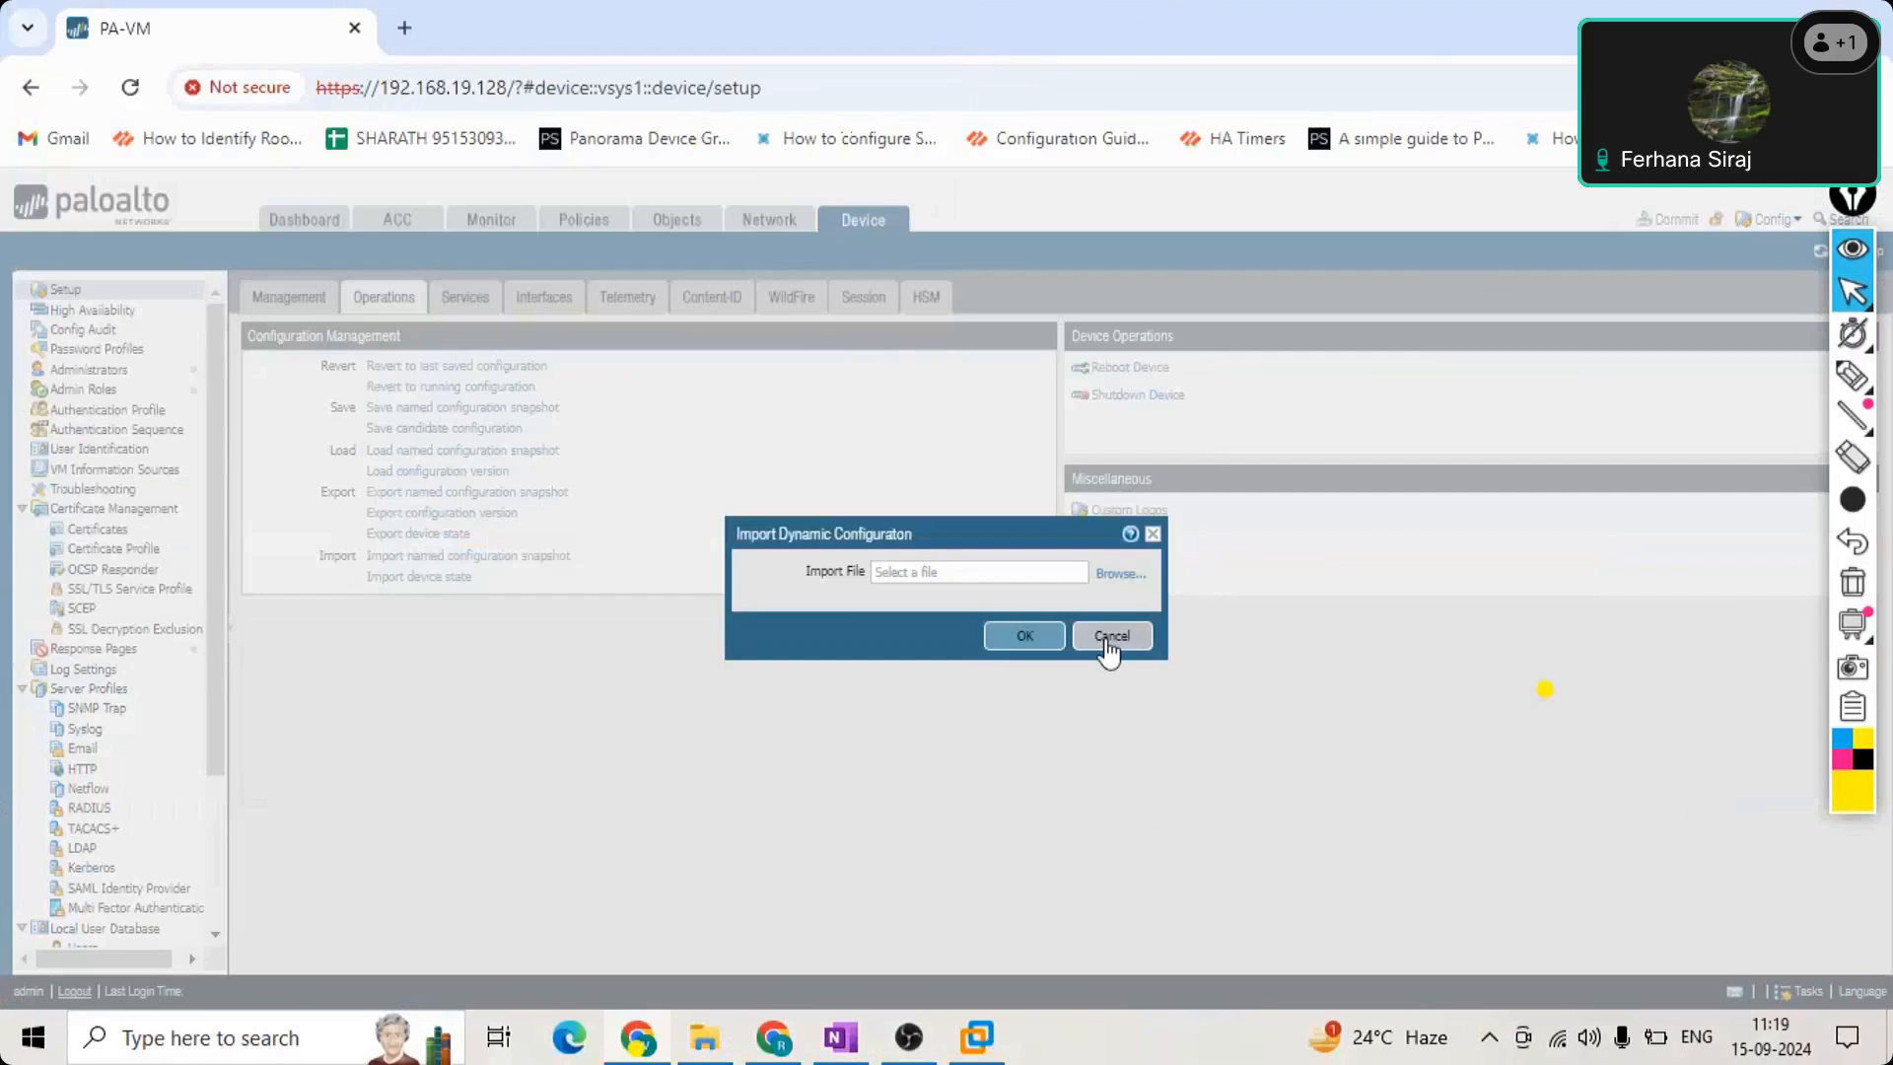
pyautogui.press('Escape')
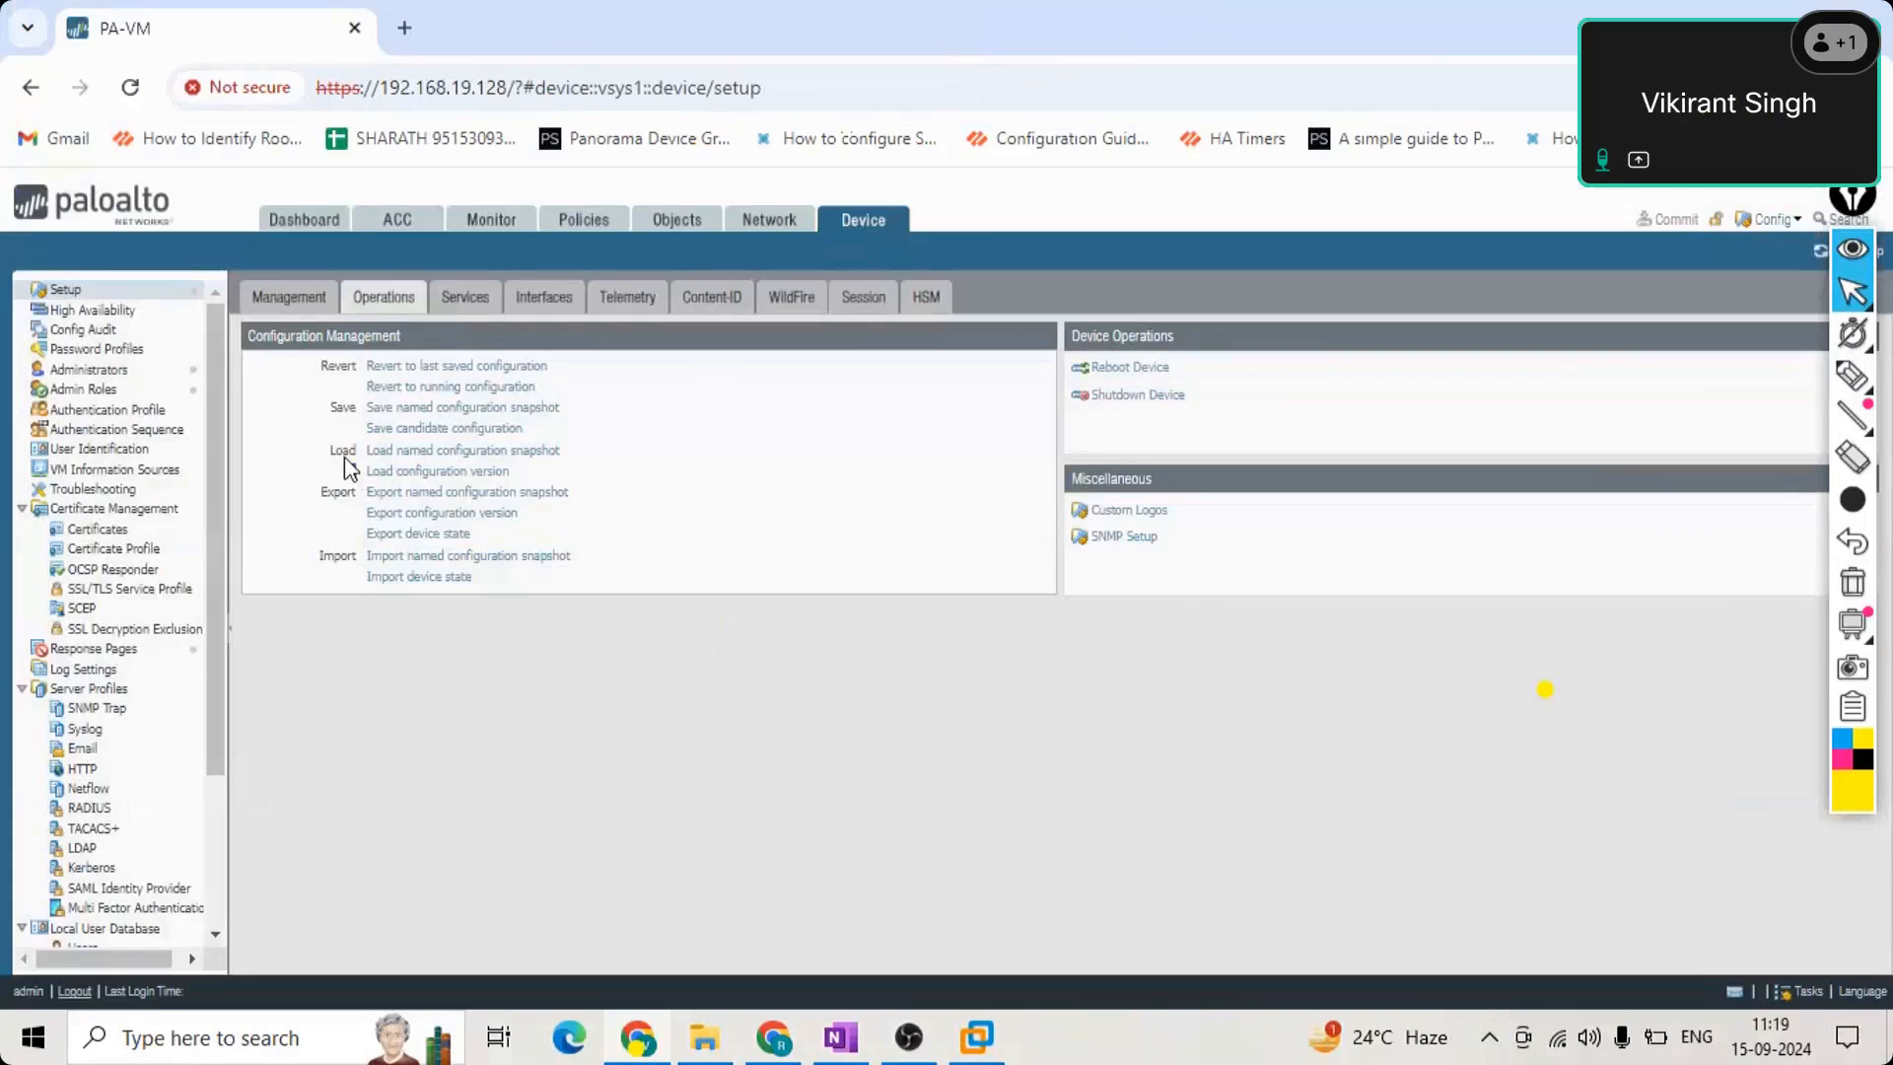
# Highlight the Load named configuration snapshot option and clear the highlight.
pyautogui.moveTo(355, 467); pyautogui.dragTo(314, 463)
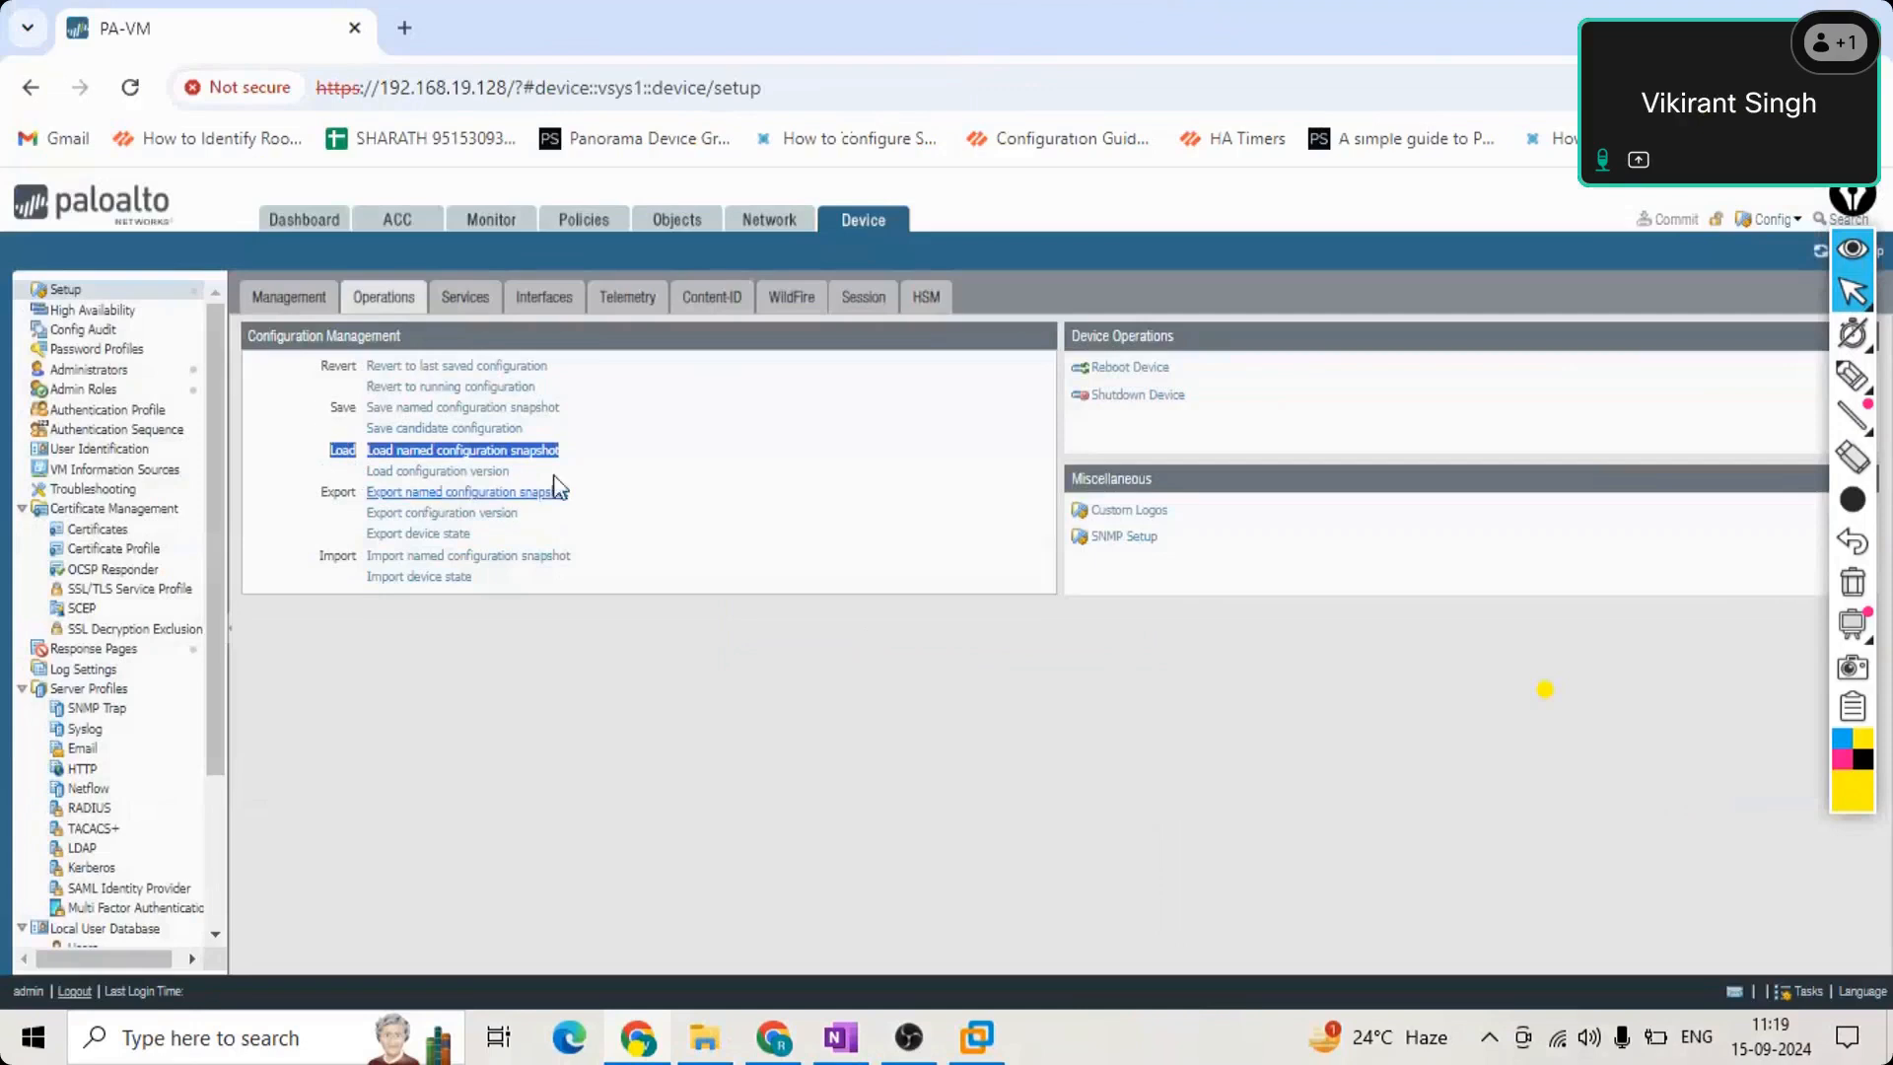
pyautogui.moveTo(333, 469)
pyautogui.mouseDown()
pyautogui.moveTo(552, 467)
pyautogui.moveTo(342, 454)
pyautogui.mouseUp()
pyautogui.click(306, 370)
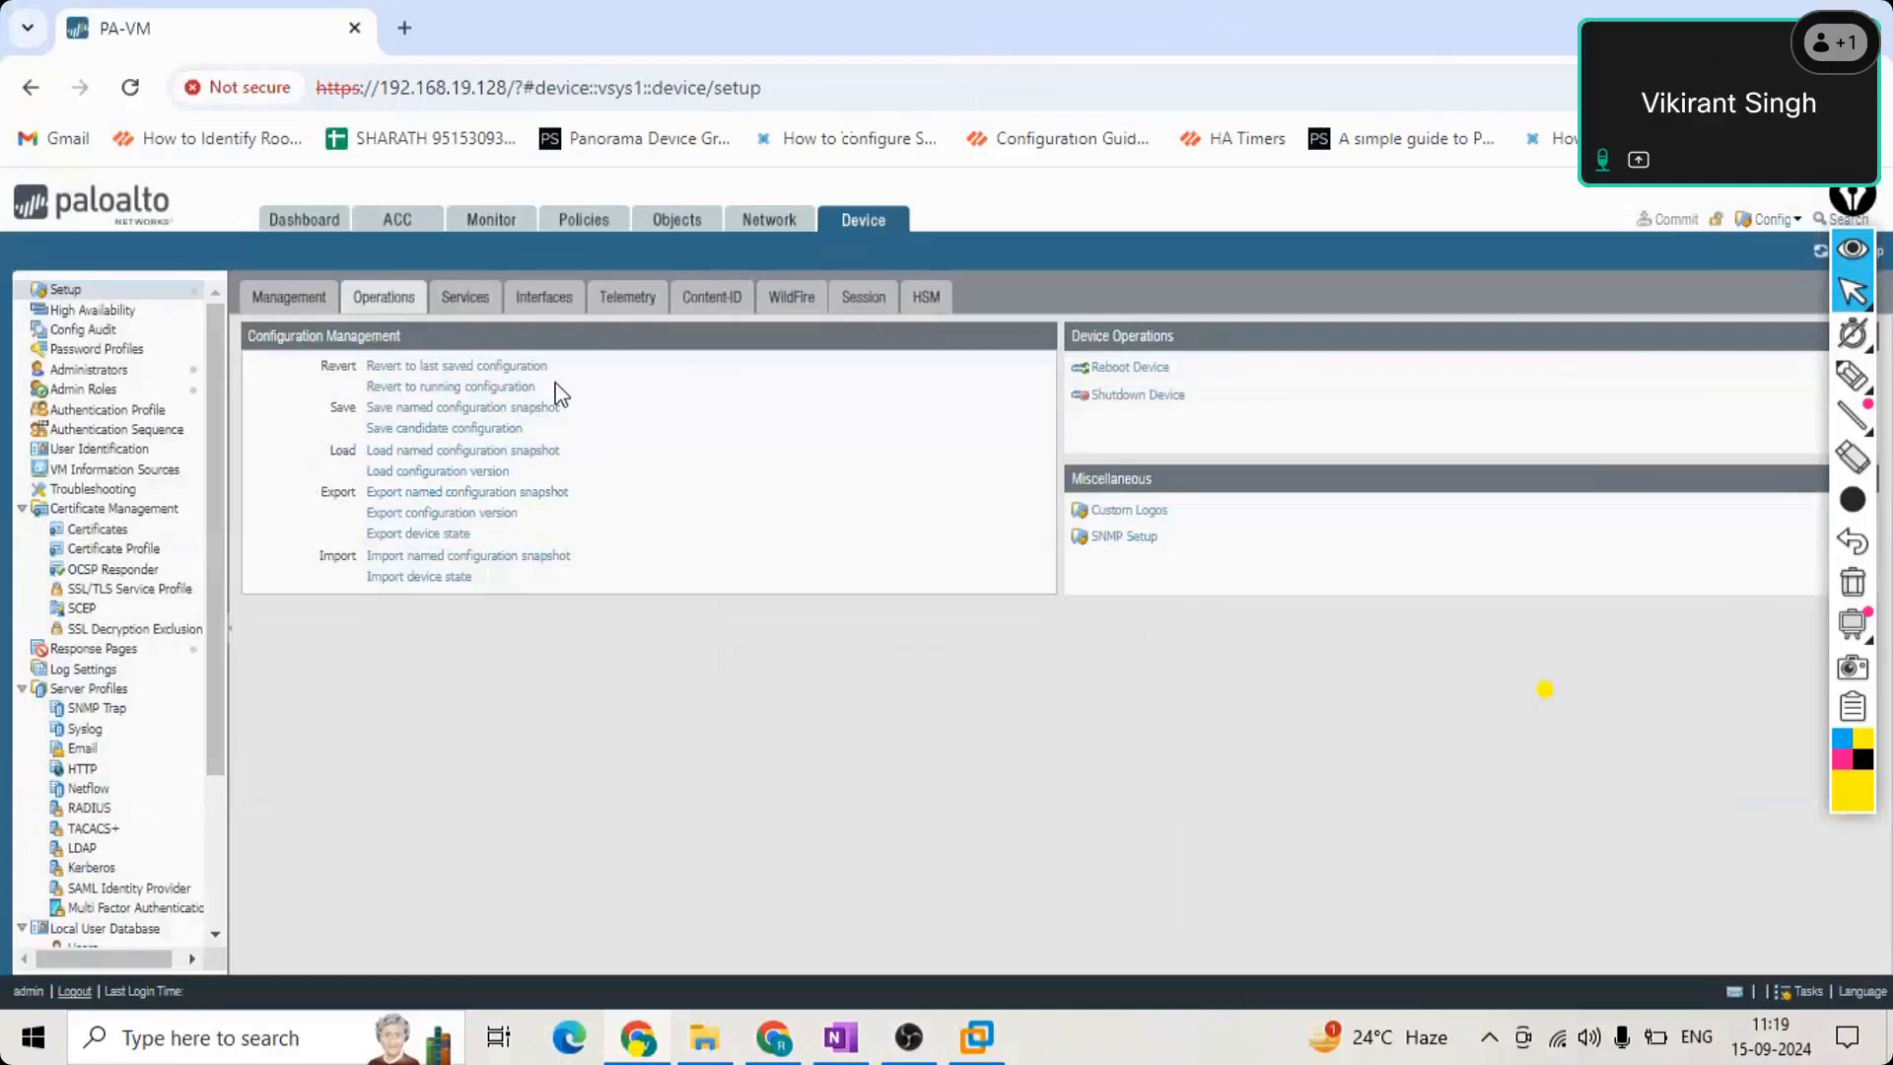
# Examine the Revert to running configuration option, declining its confirmation and highlighting its name.
pyautogui.moveTo(562, 394); pyautogui.dragTo(357, 377)
pyautogui.click(523, 387)
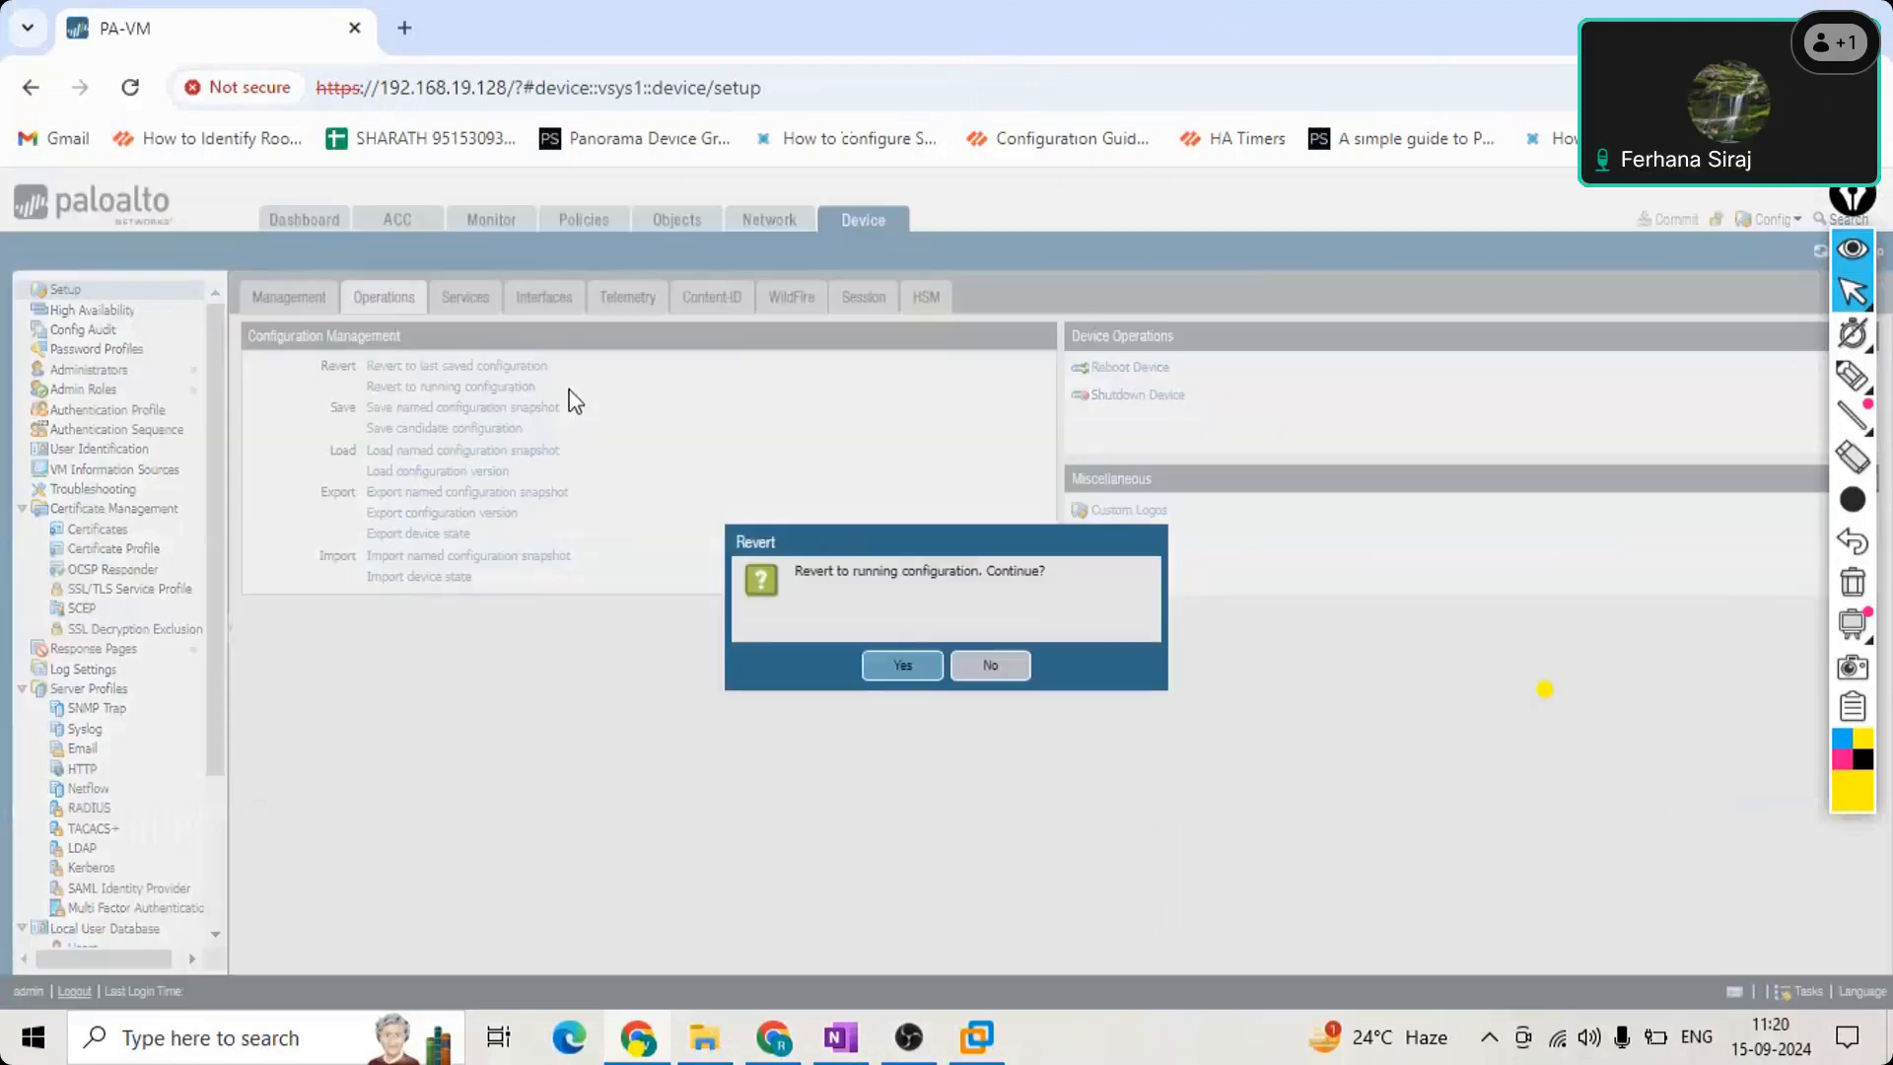
pyautogui.click(986, 667)
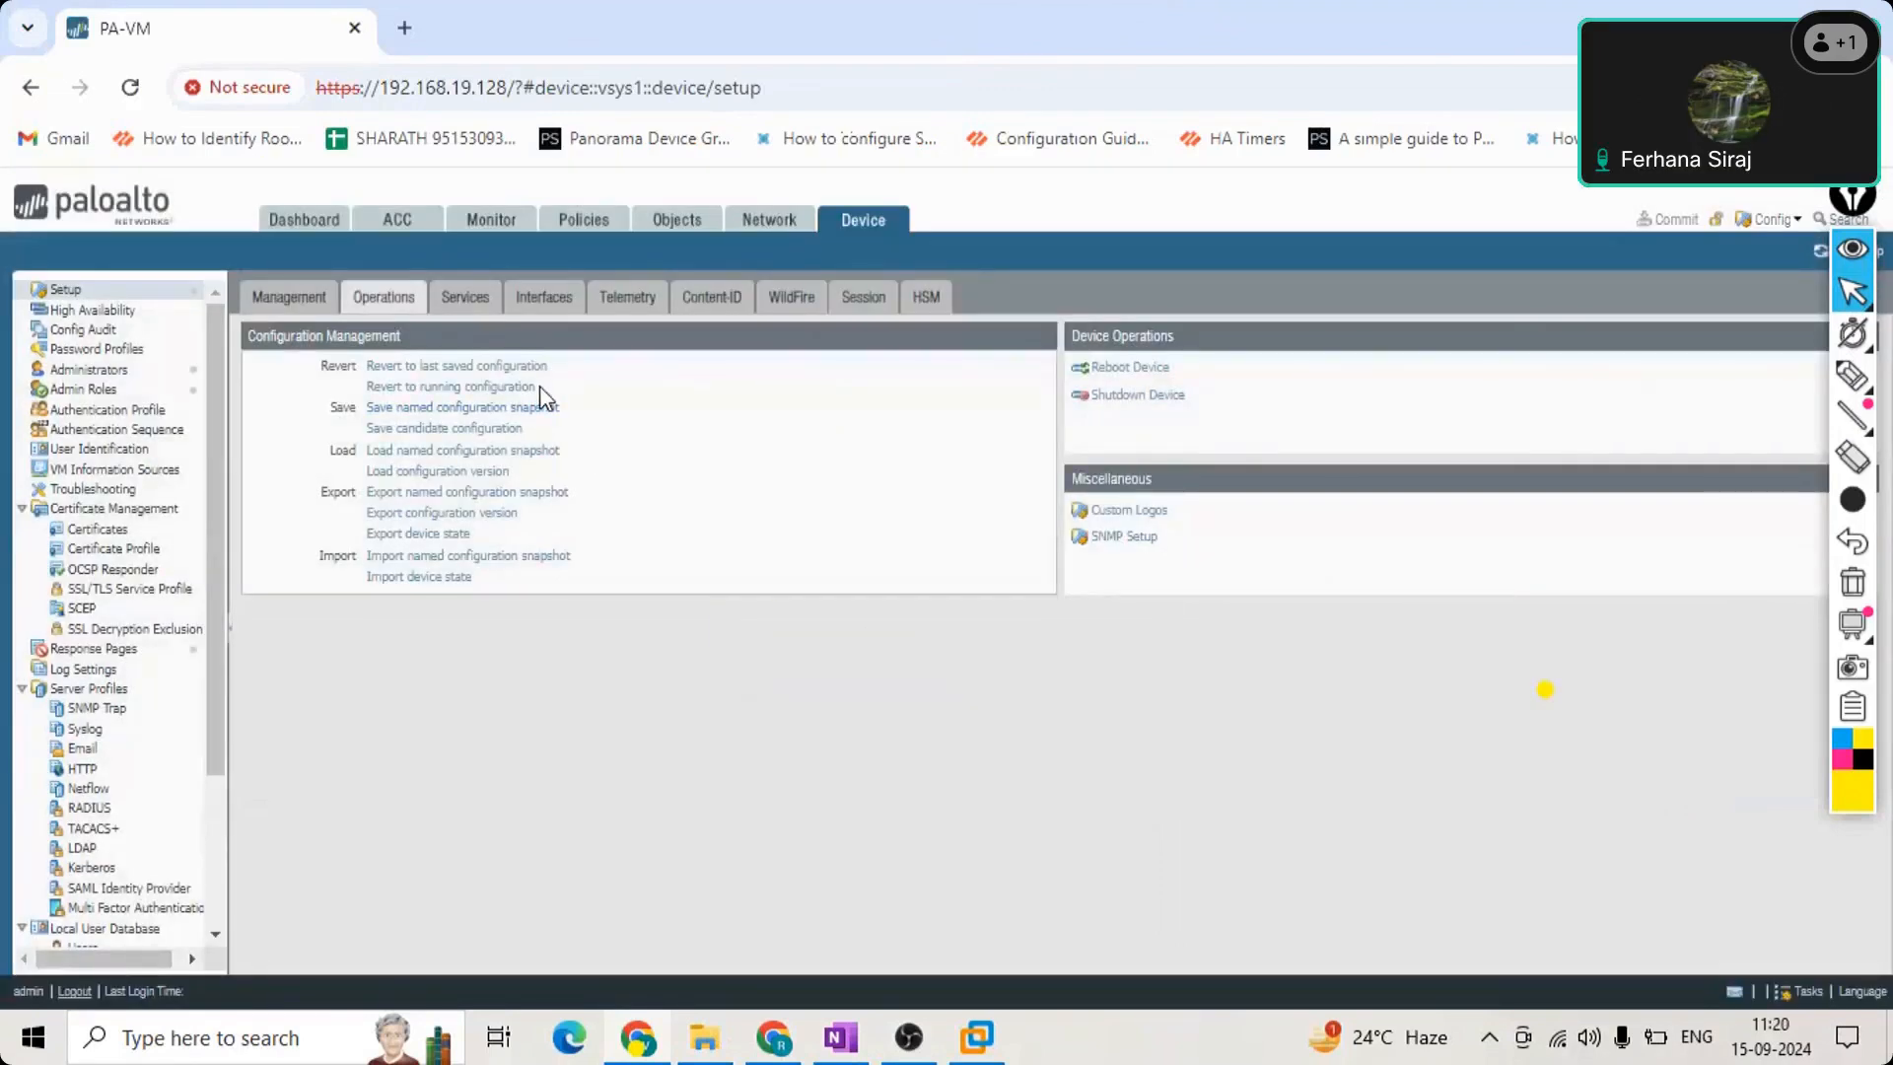
pyautogui.moveTo(540, 387); pyautogui.dragTo(342, 399)
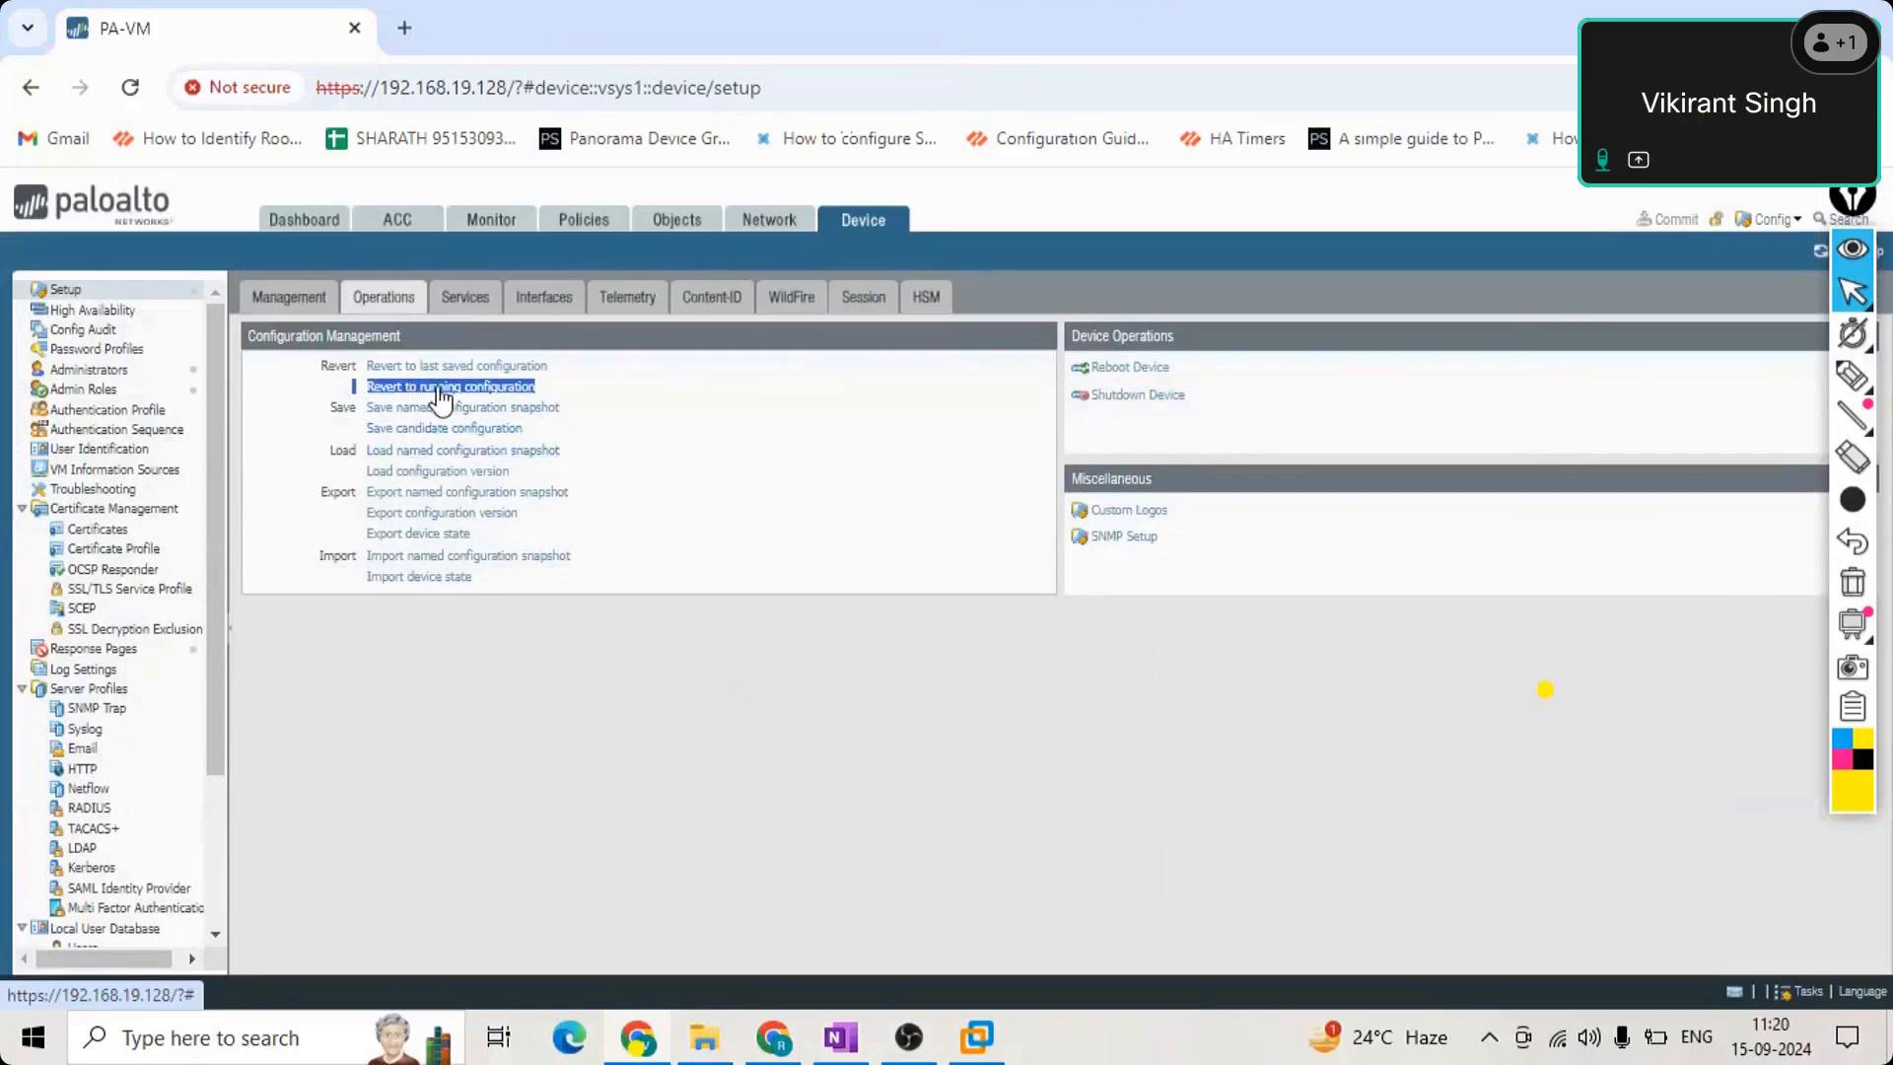
pyautogui.click(532, 663)
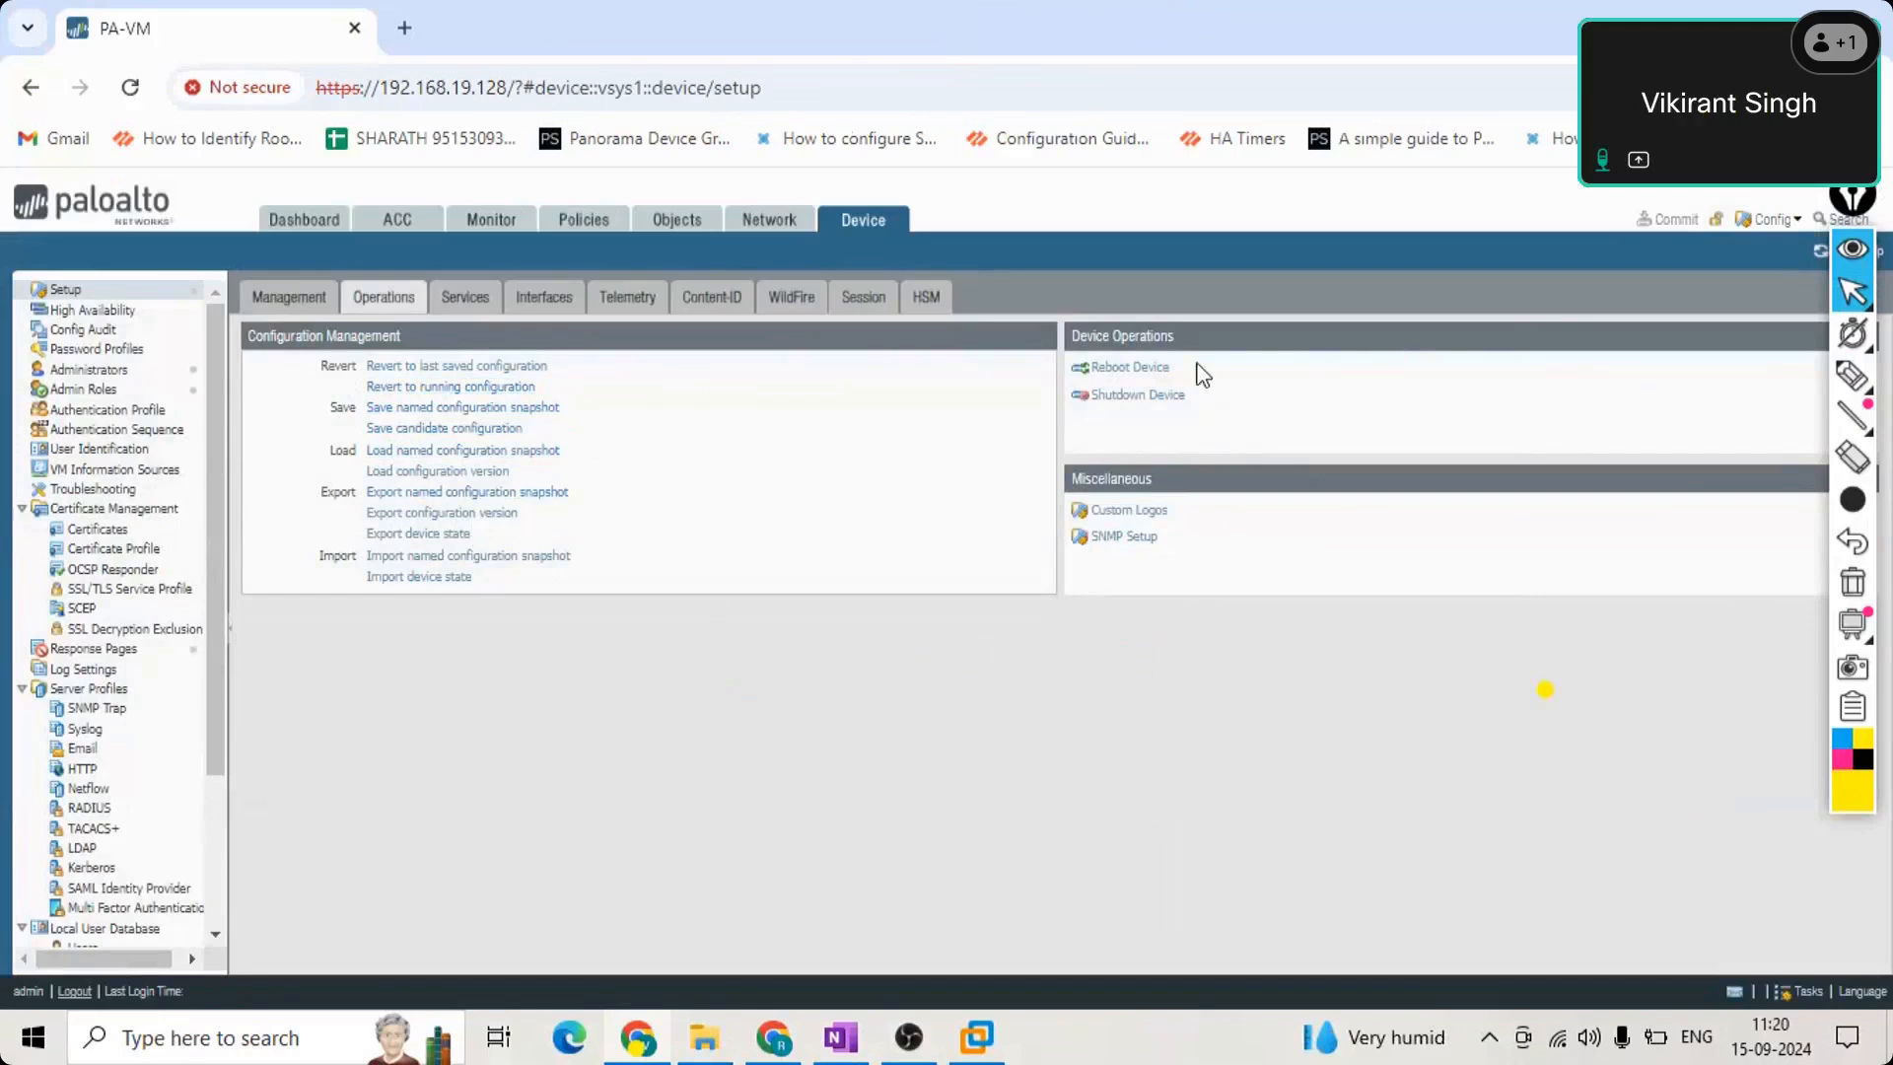
# Highlight the Reboot Device and Shutdown Device options under Device Operations, and clear the highlights.
pyautogui.moveTo(1198, 368); pyautogui.dragTo(919, 375)
pyautogui.click(1158, 470)
pyautogui.keyDown('shift'); pyautogui.click(1010, 418); pyautogui.keyUp('shift')
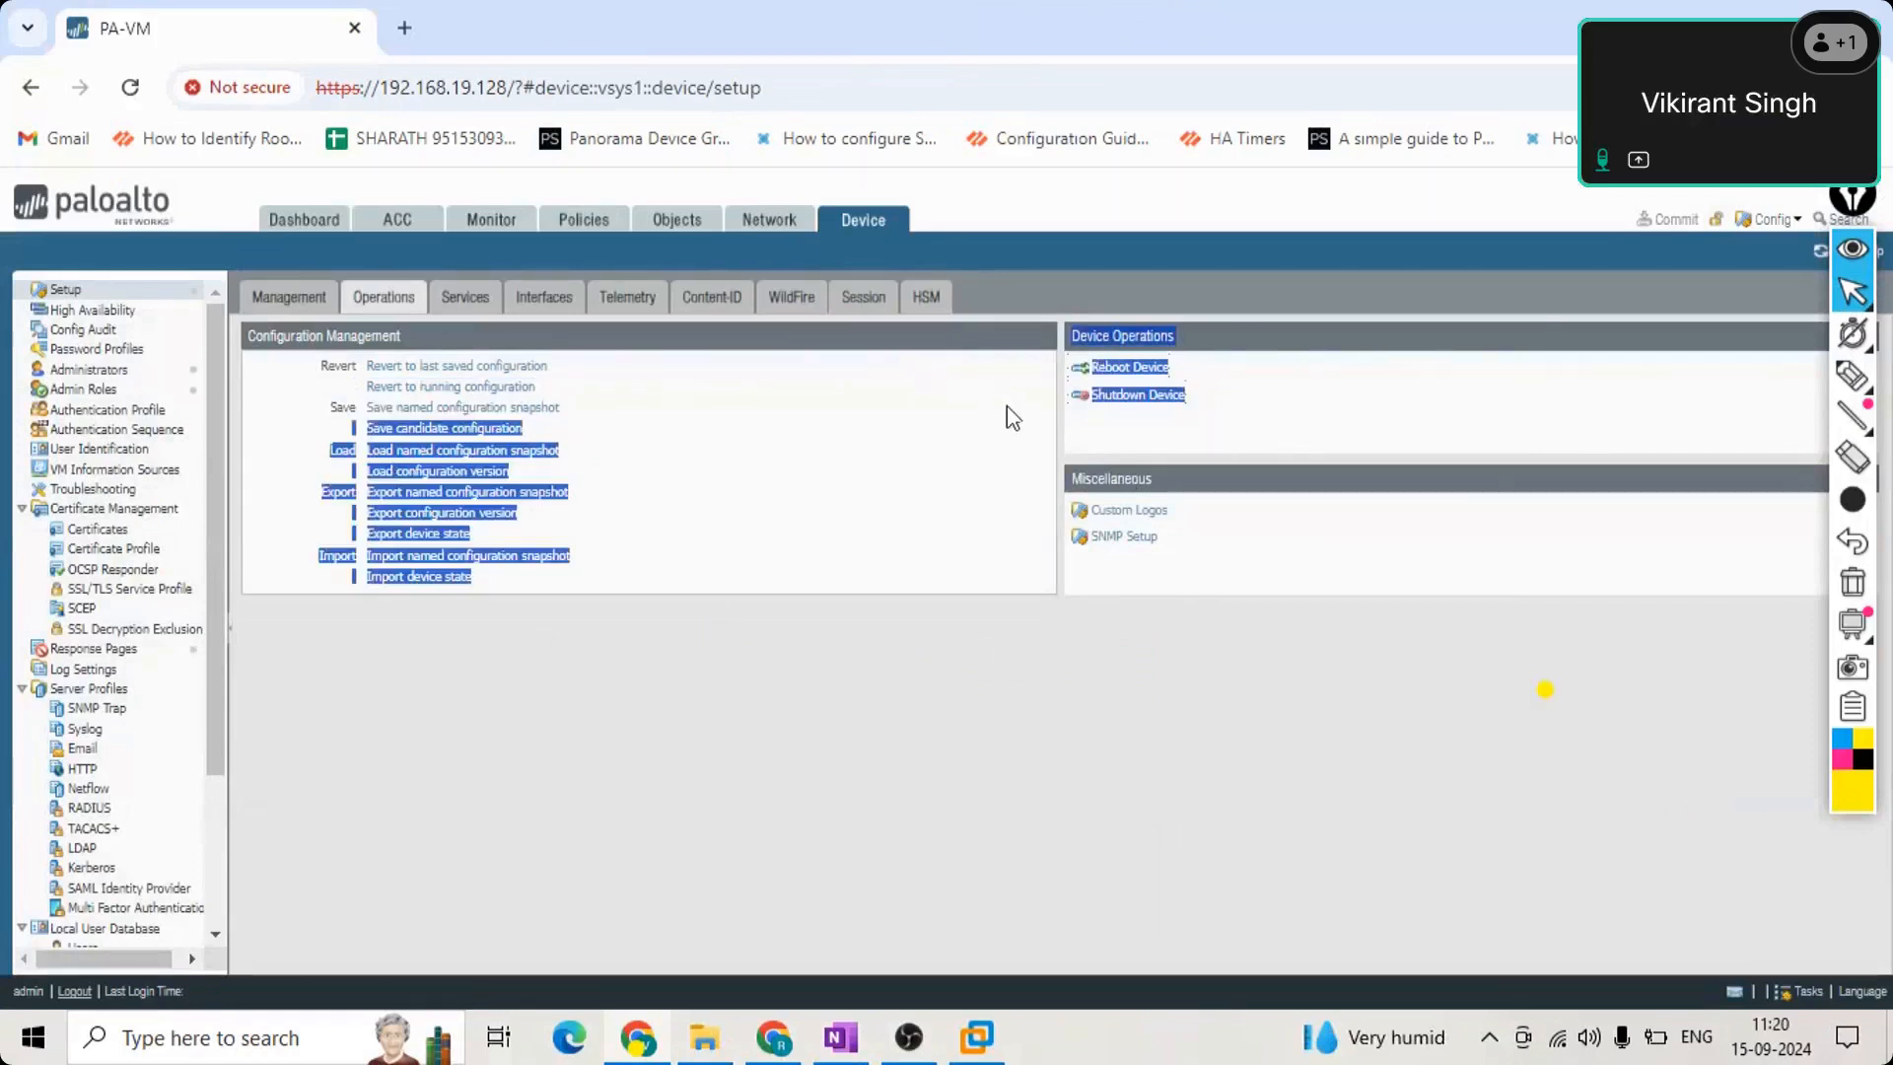
pyautogui.click(1214, 586)
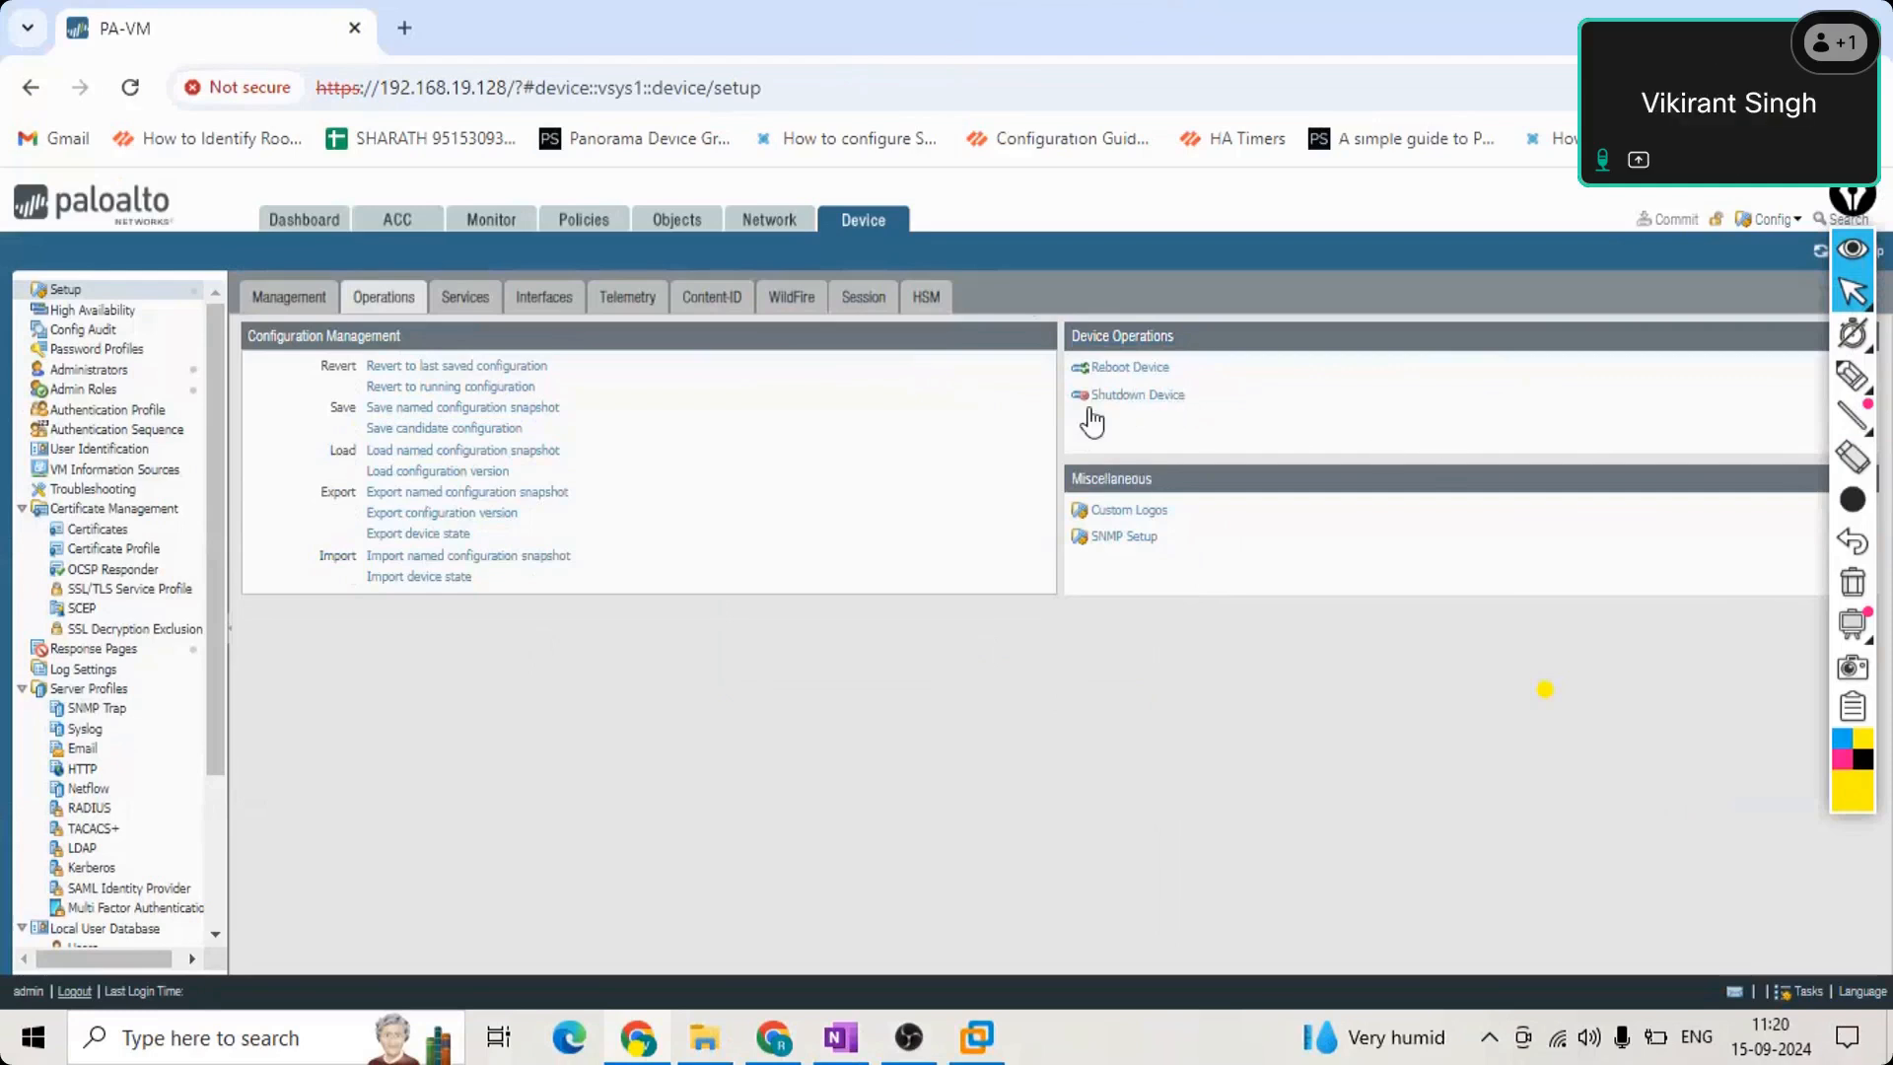
pyautogui.moveTo(1090, 418); pyautogui.dragTo(1217, 252)
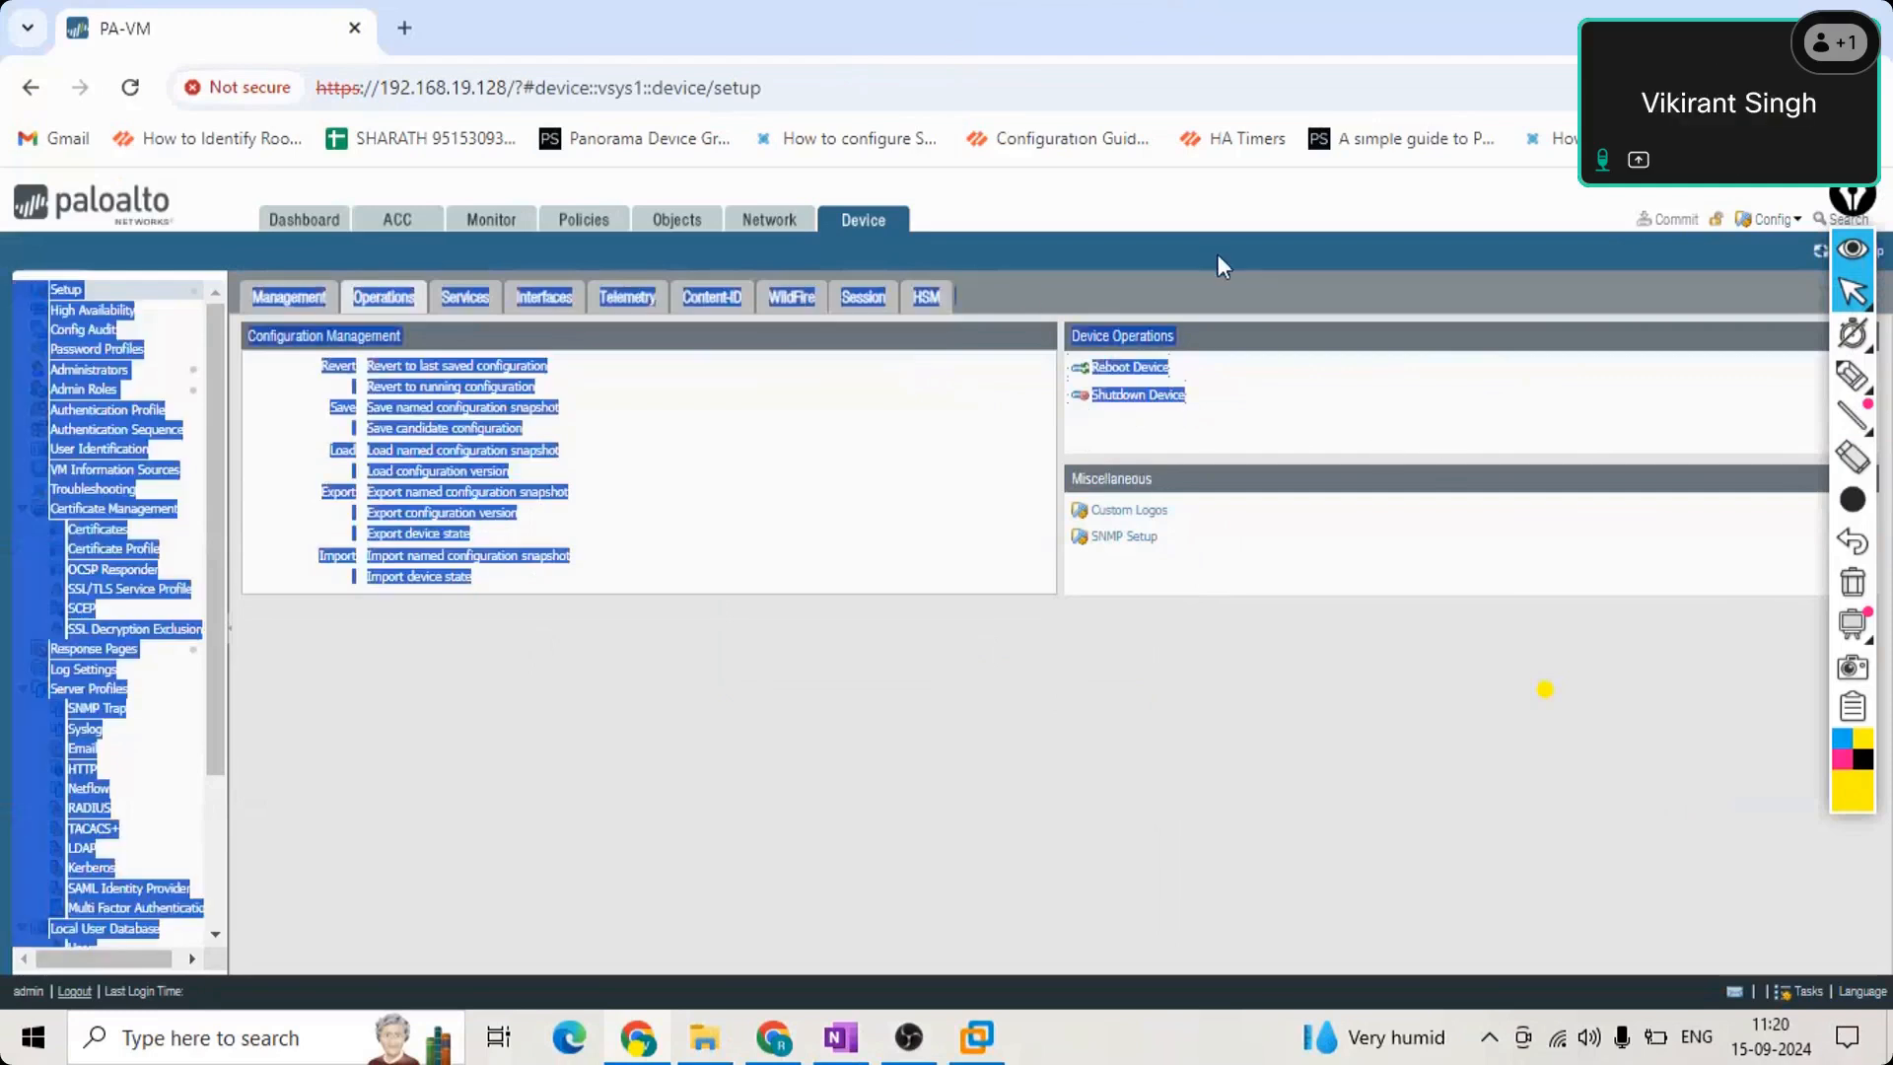
pyautogui.click(1211, 434)
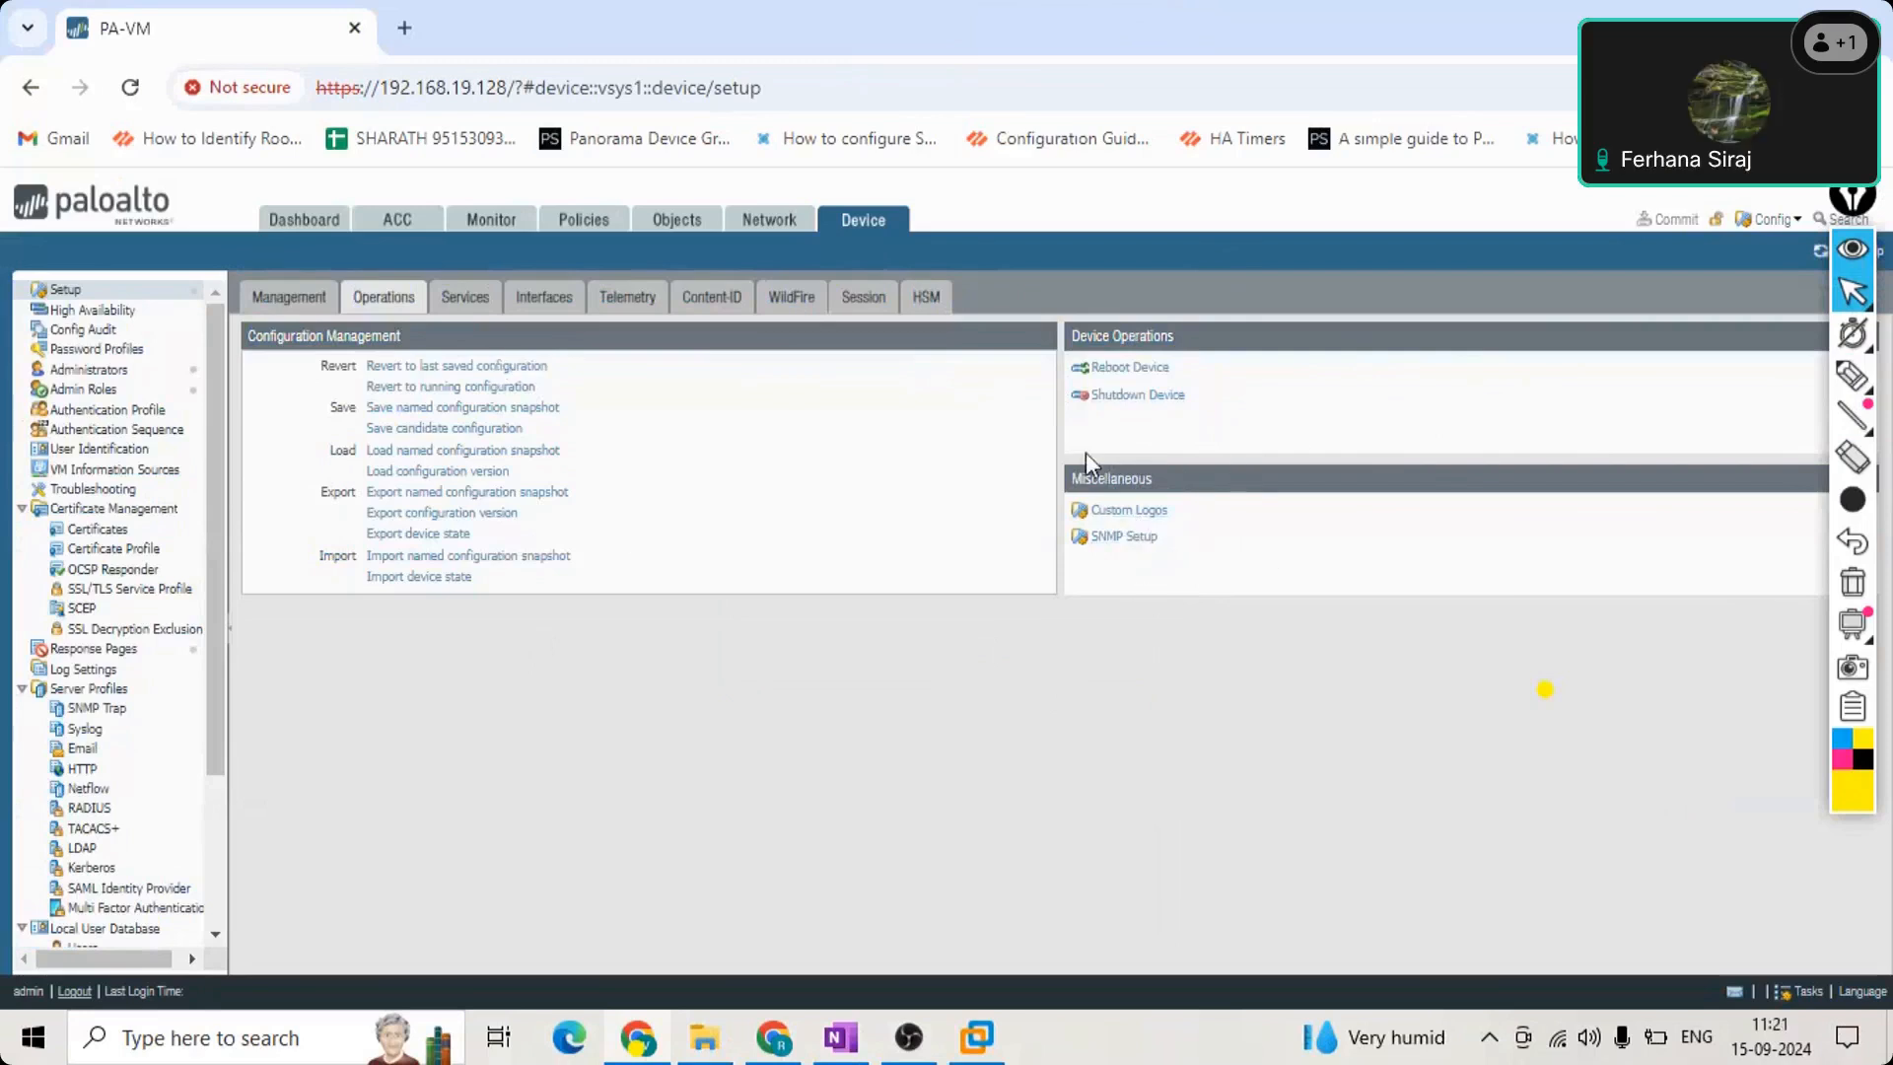
# View the Custom Logos settings for the login screen, main UI and PDF reports, and close them unchanged.
pyautogui.click(1111, 514)
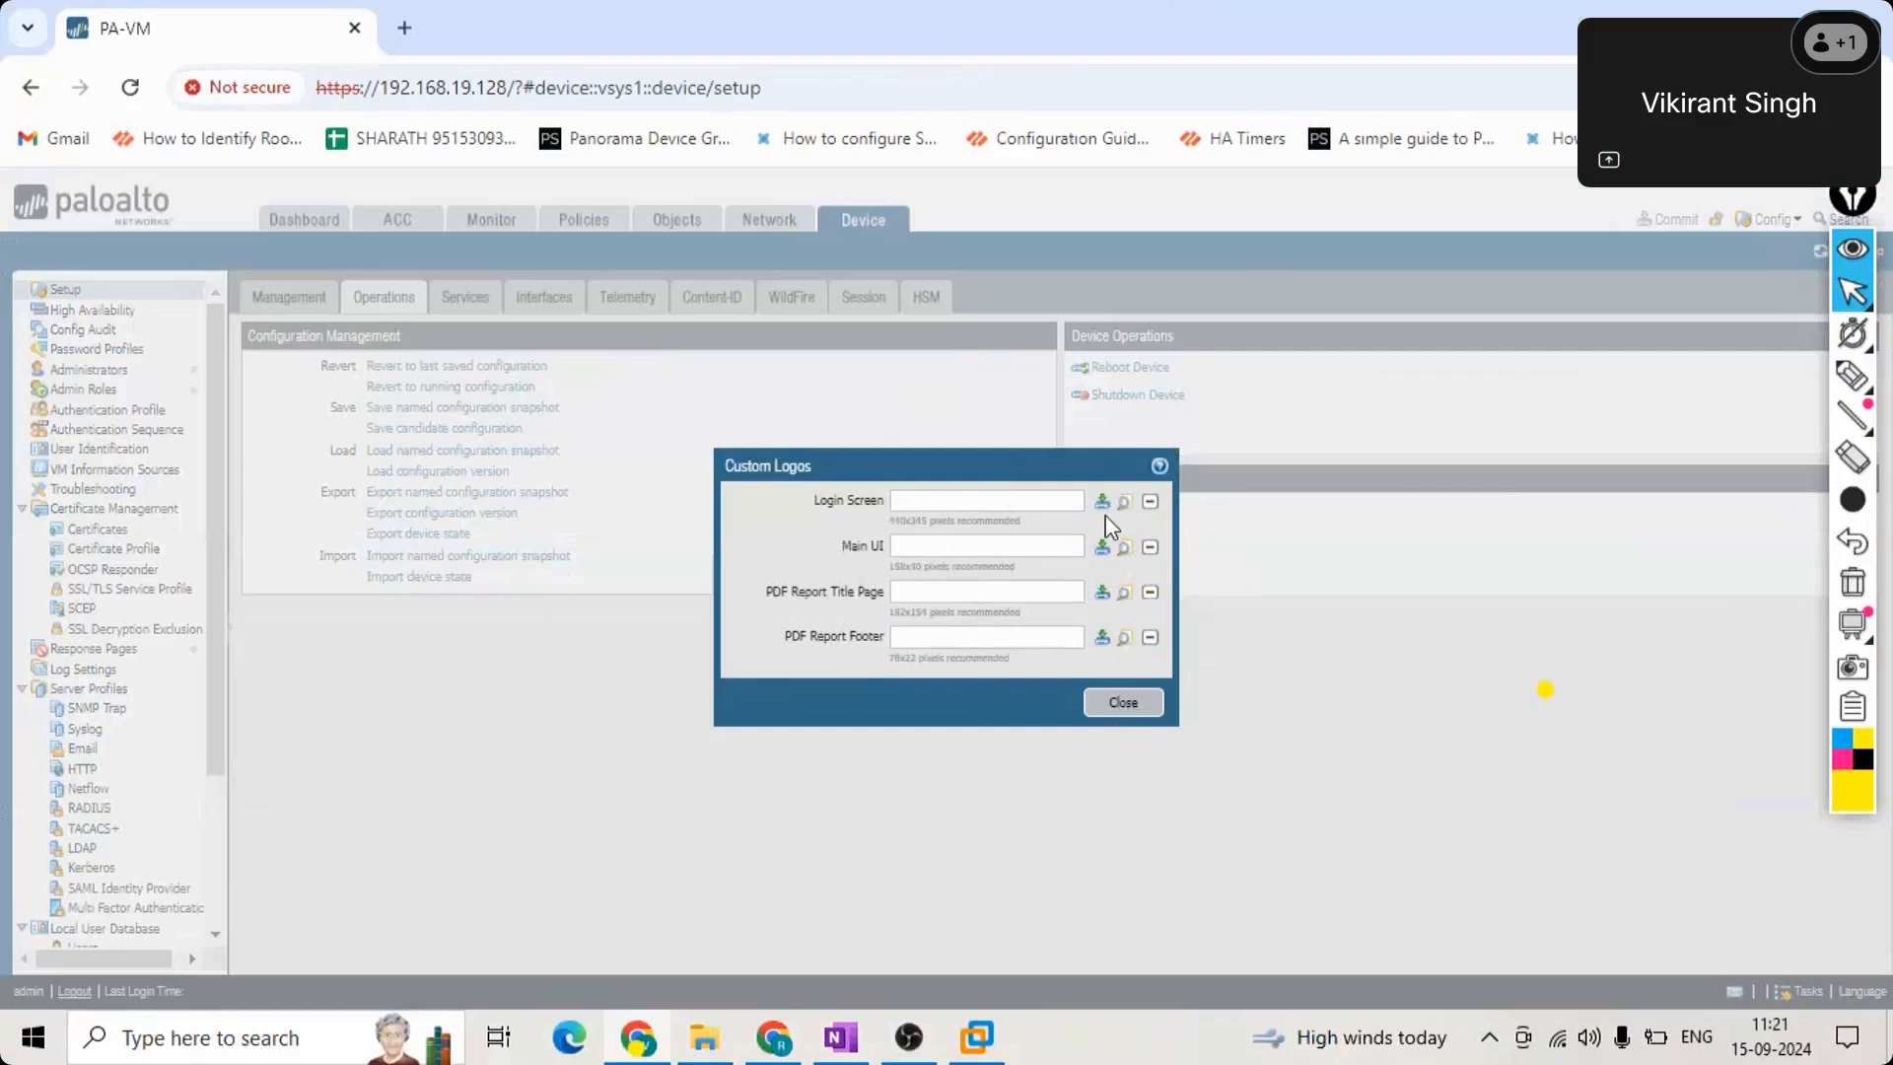
pyautogui.click(1122, 703)
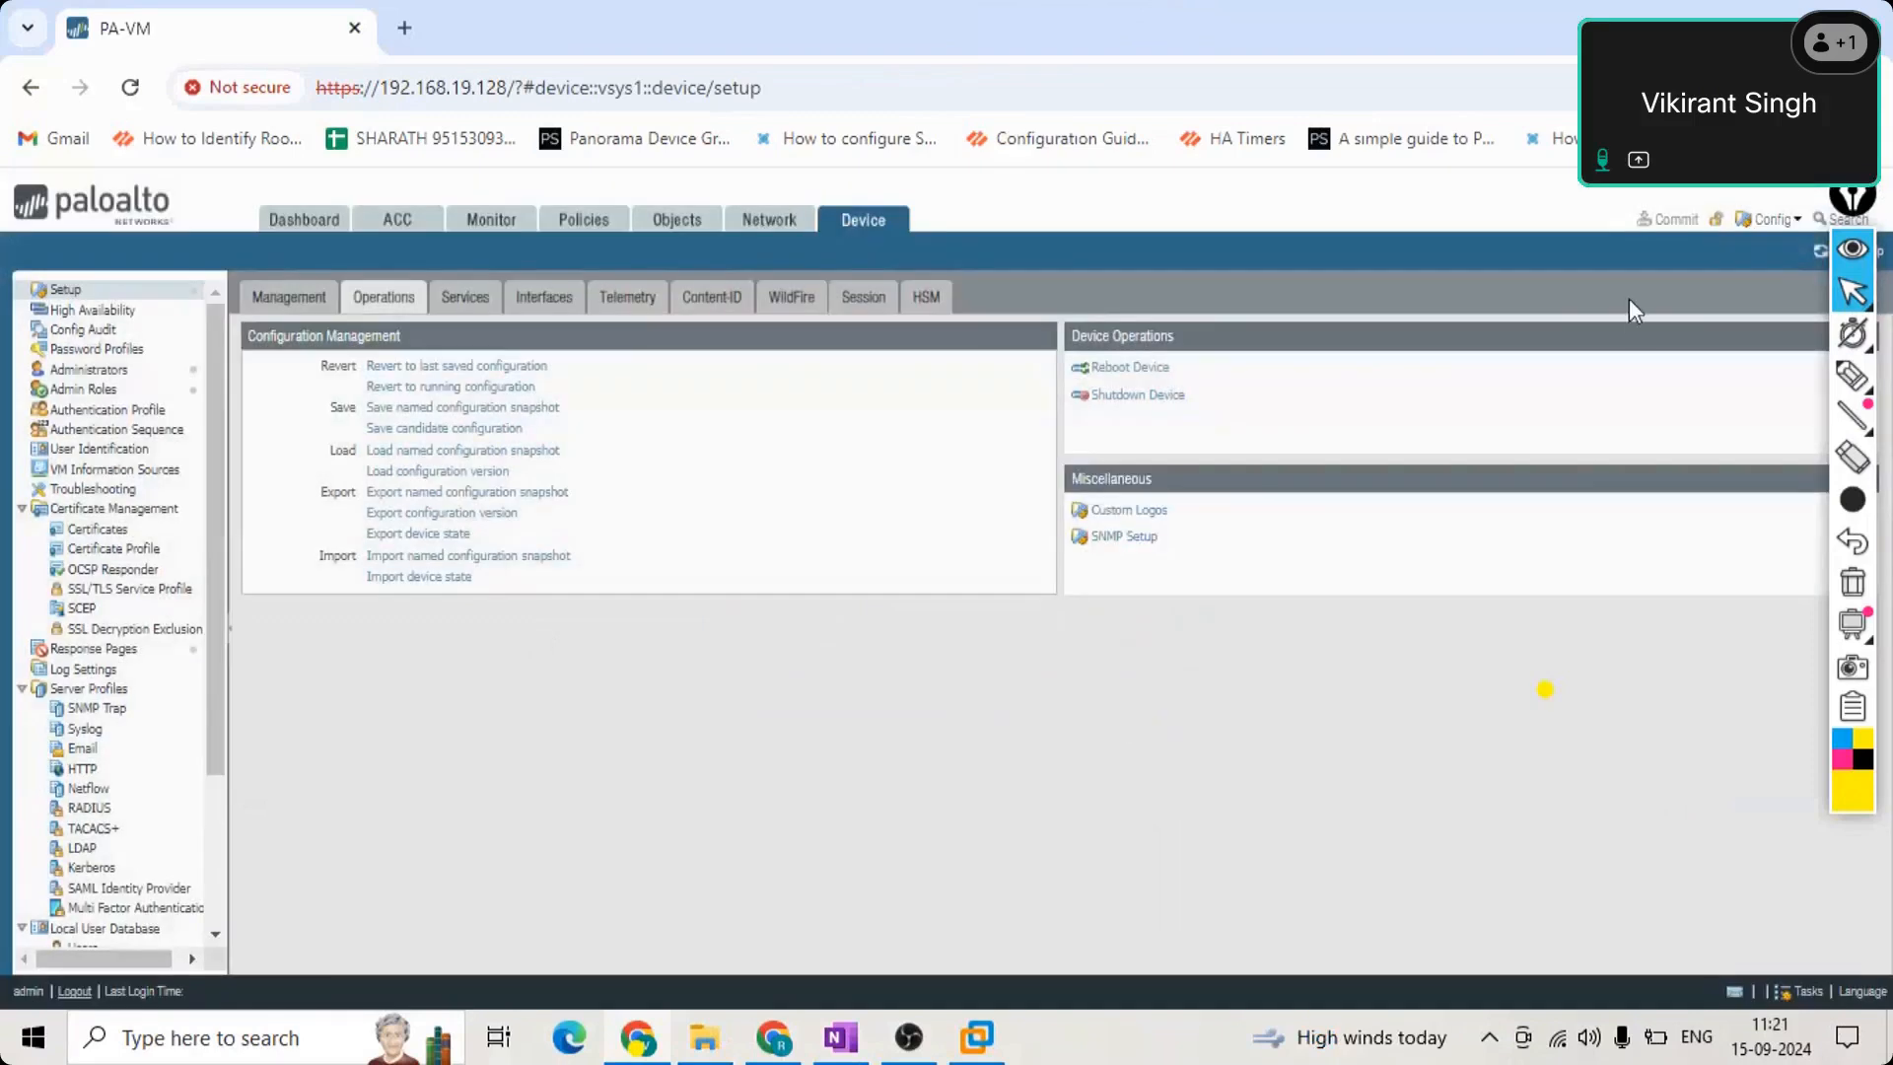
# Move the pen toolbar aside and open the Device > Setup > Operations help to read the configuration management function descriptions.
pyautogui.moveTo(1853, 197)
pyautogui.mouseDown()
pyautogui.moveTo(1745, 355)
pyautogui.moveTo(1676, 296)
pyautogui.moveTo(1674, 243)
pyautogui.mouseUp()
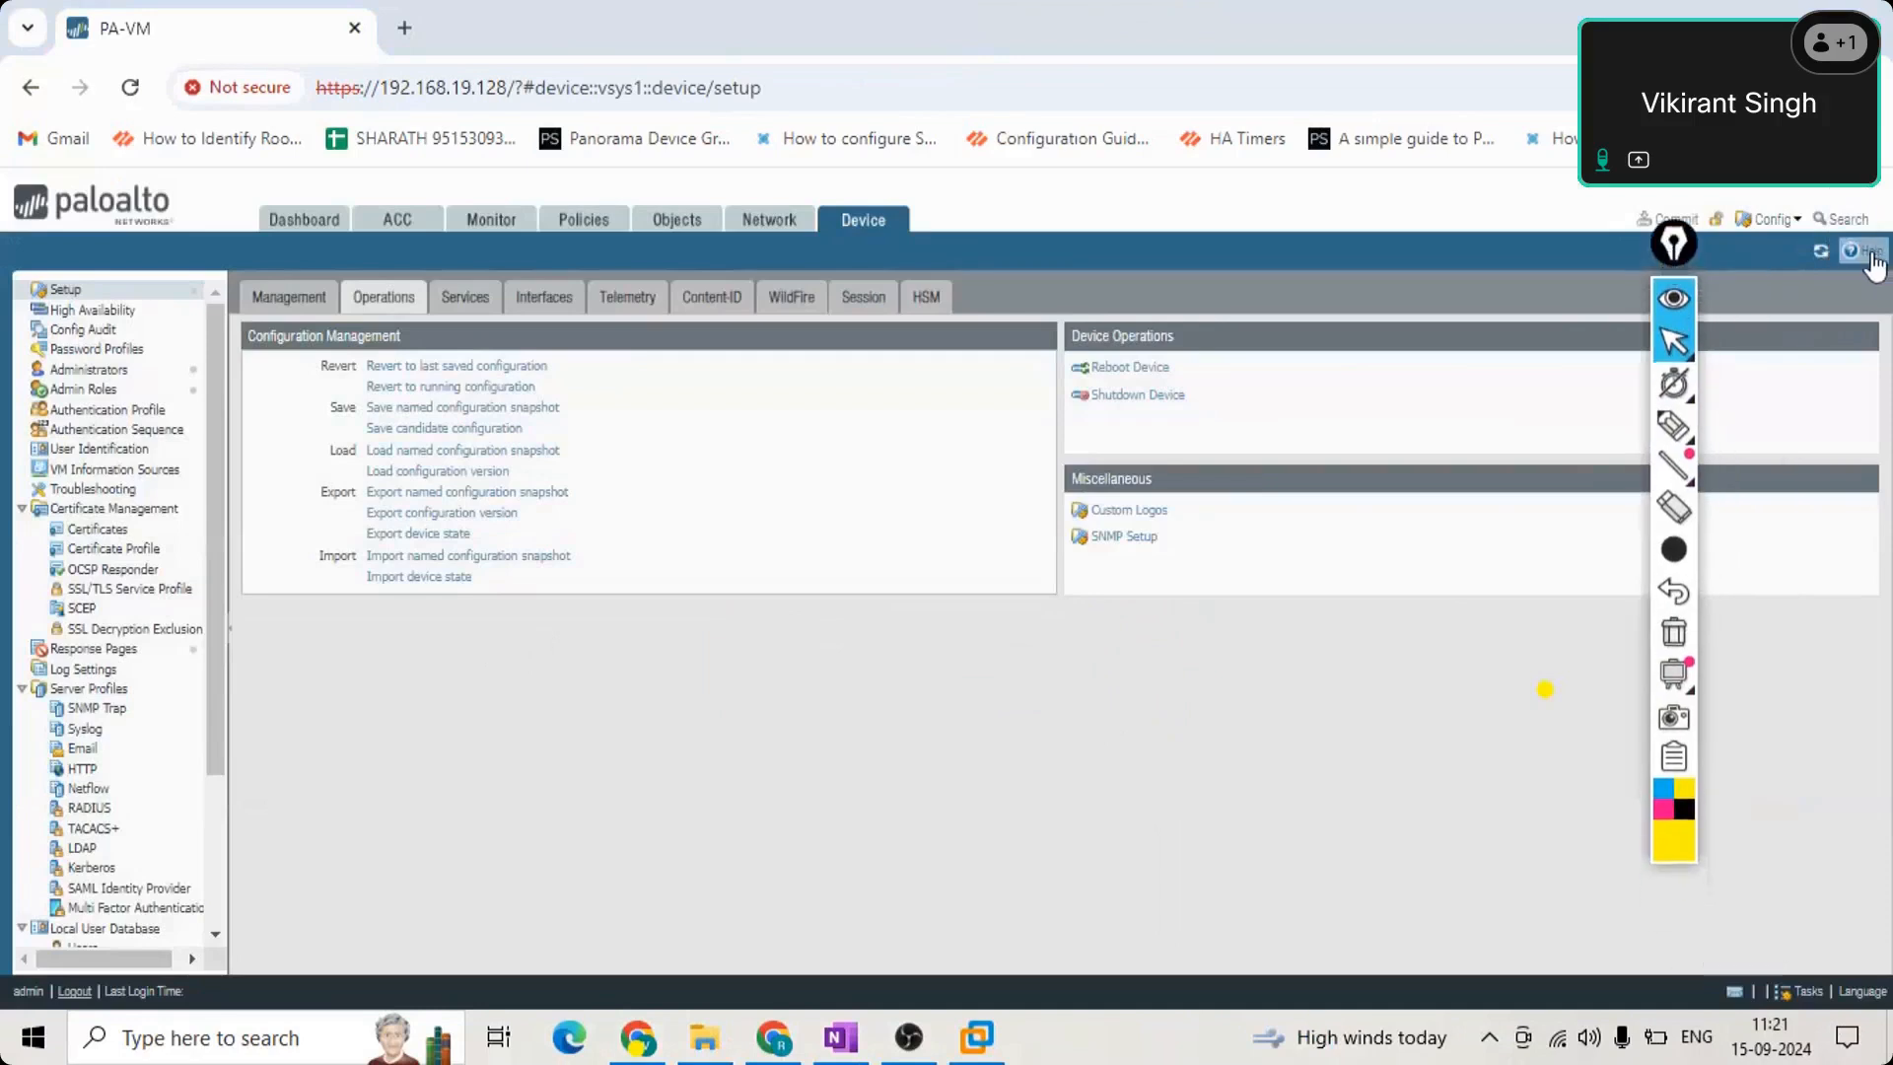
pyautogui.click(1866, 253)
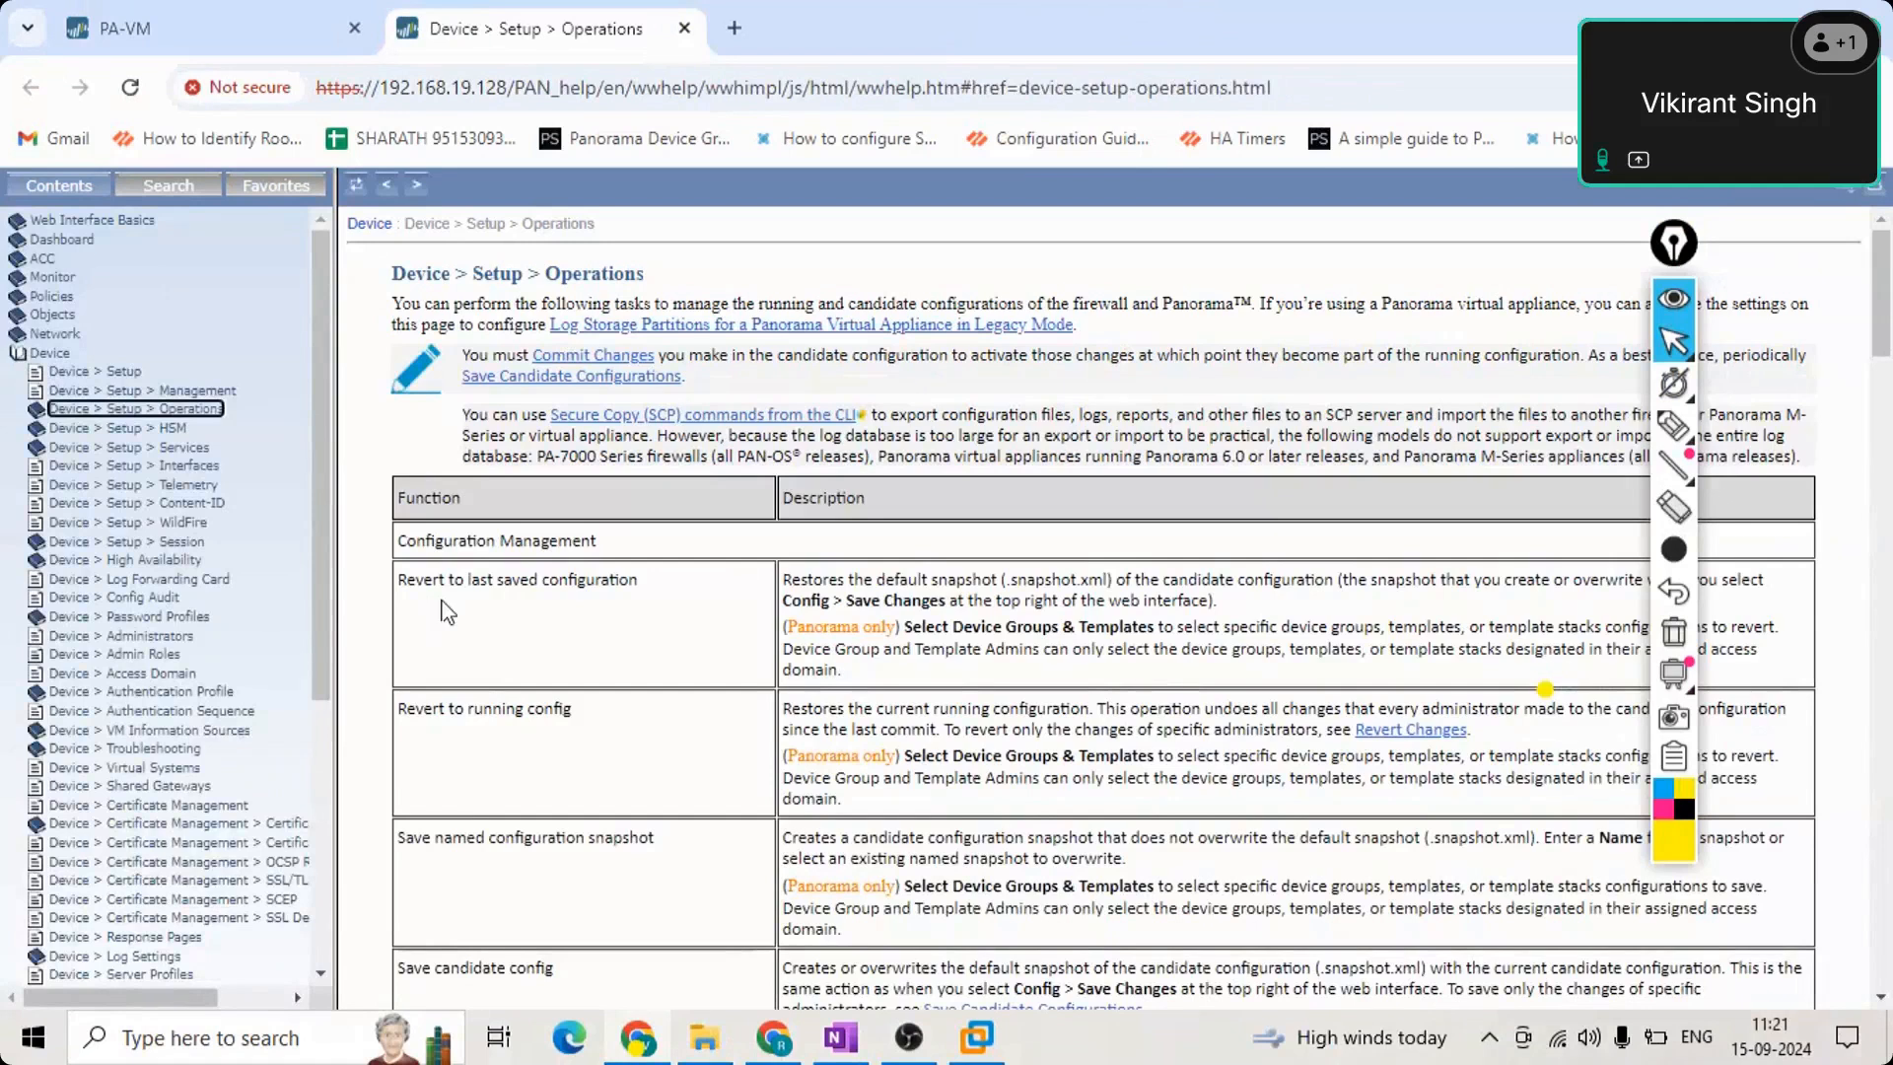
pyautogui.scroll(-1, 927, 739)
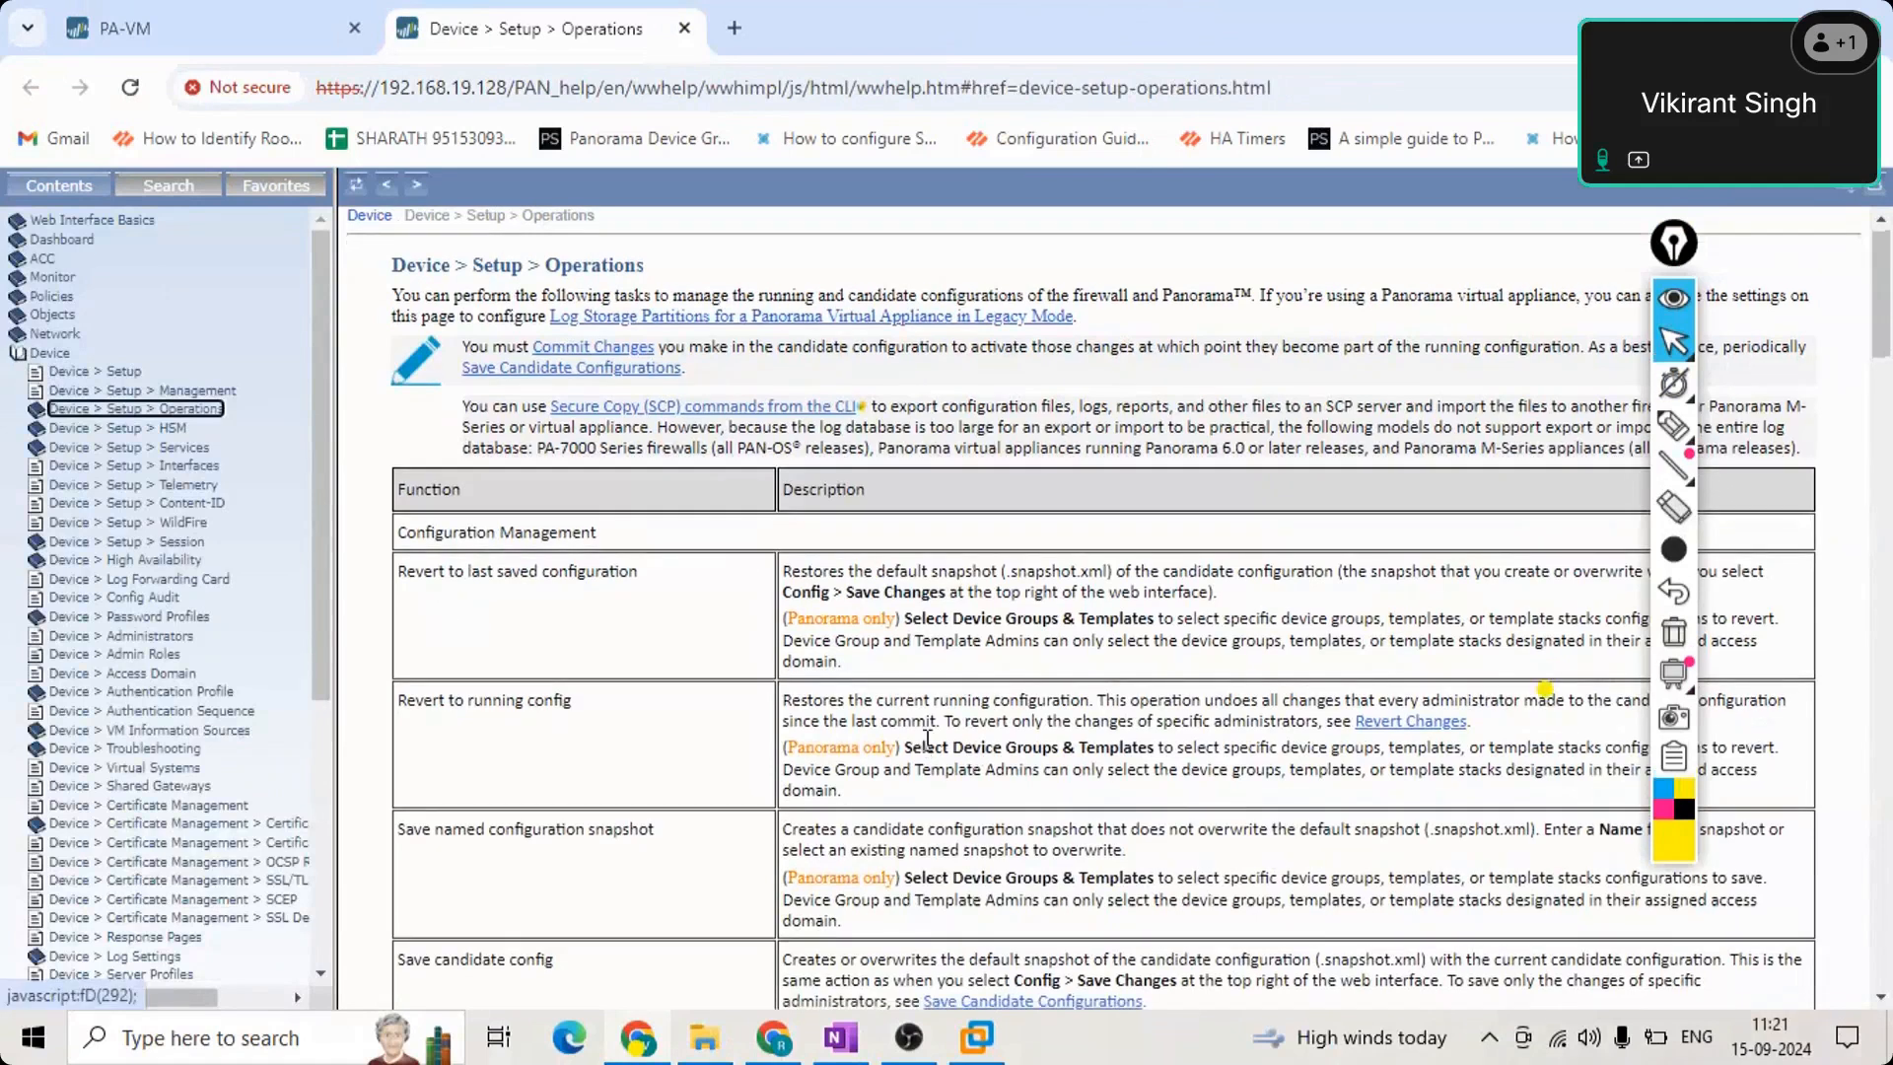
pyautogui.scroll(-3, 971, 752)
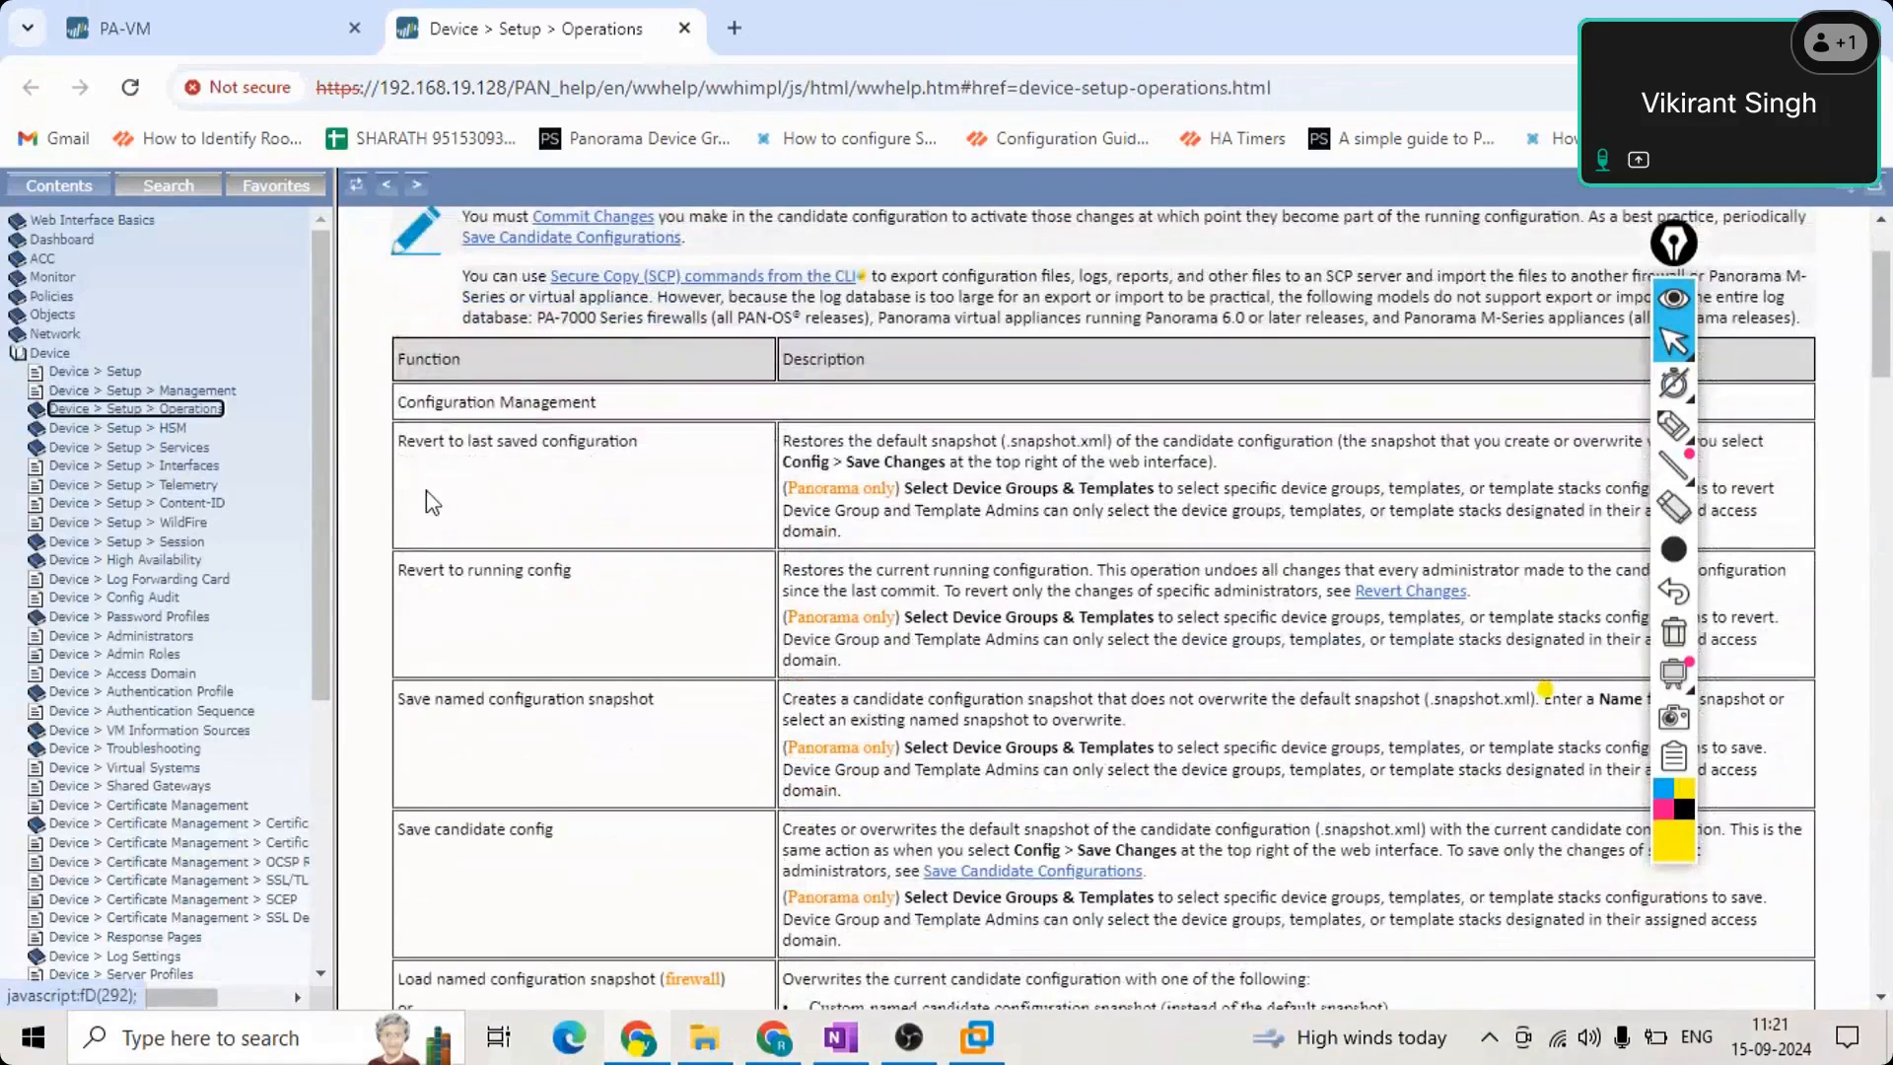
pyautogui.moveTo(392, 451); pyautogui.dragTo(658, 456)
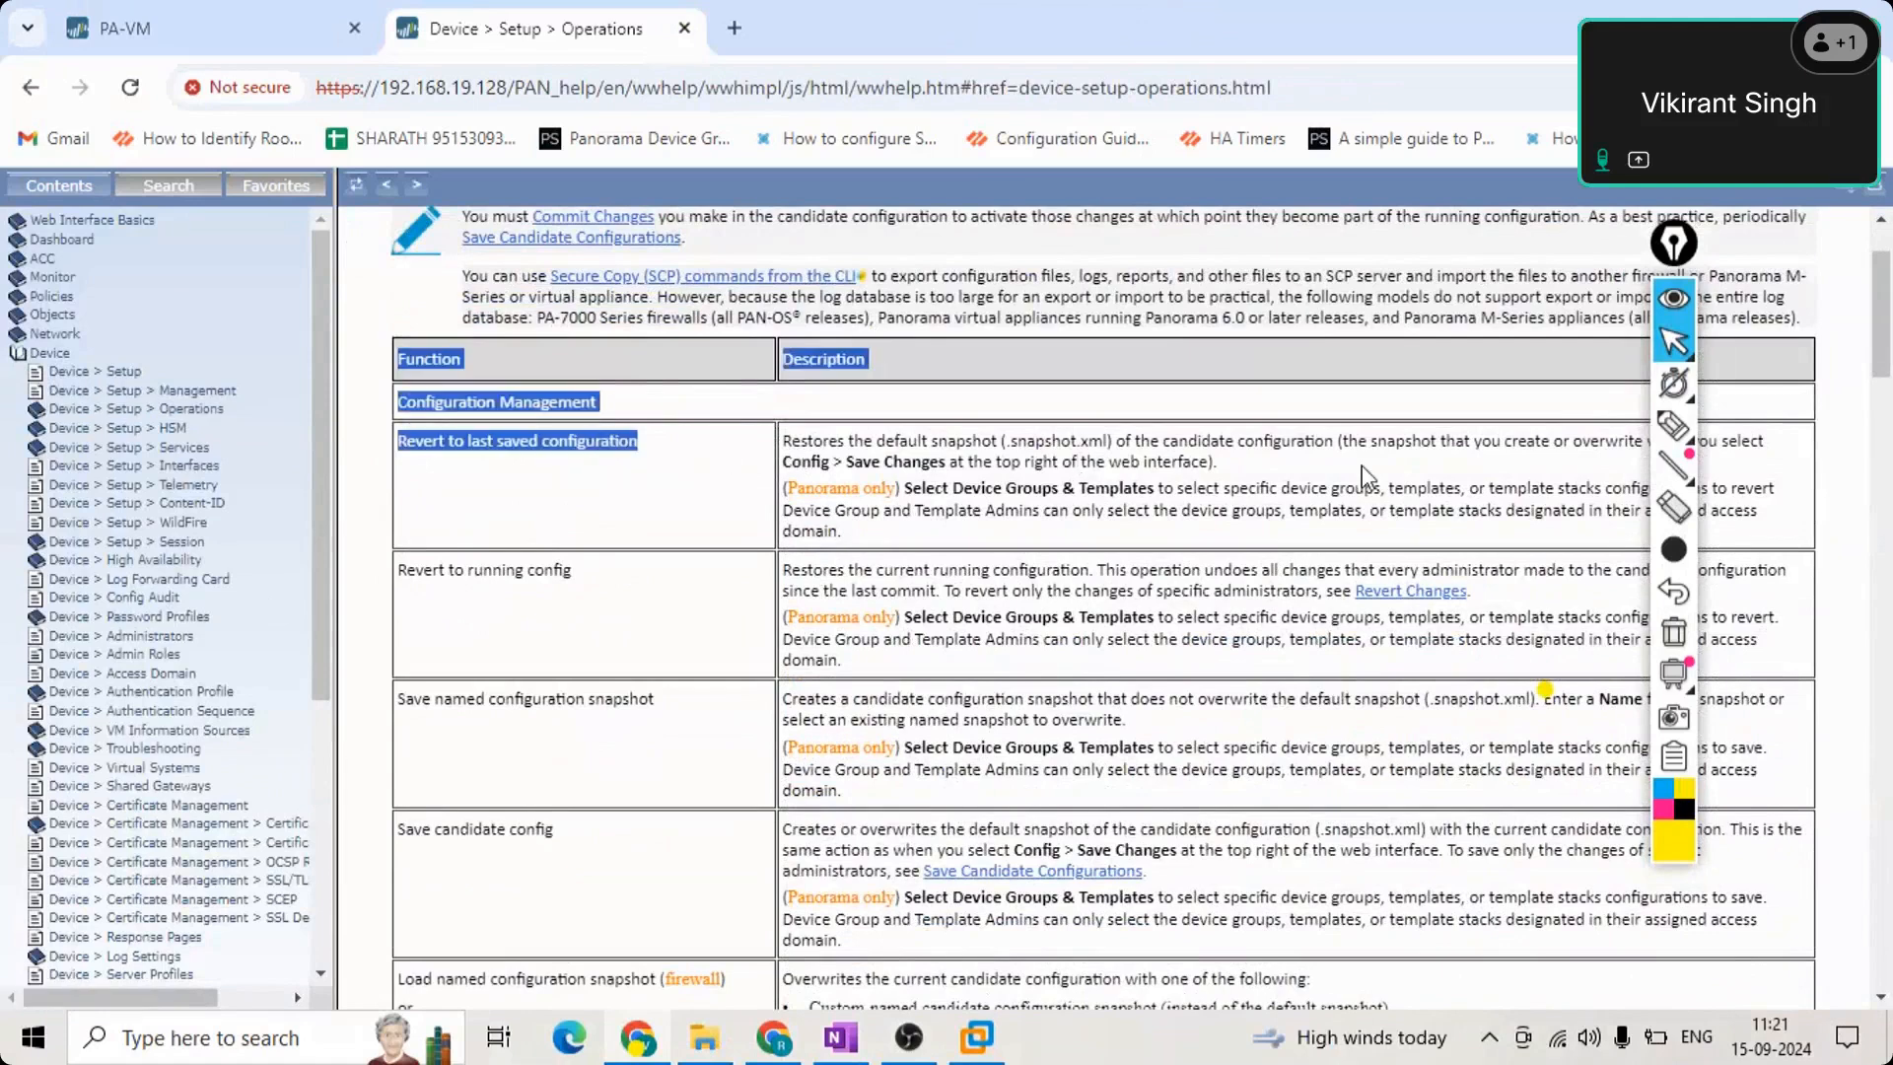
pyautogui.moveTo(1884, 380); pyautogui.dragTo(1885, 507)
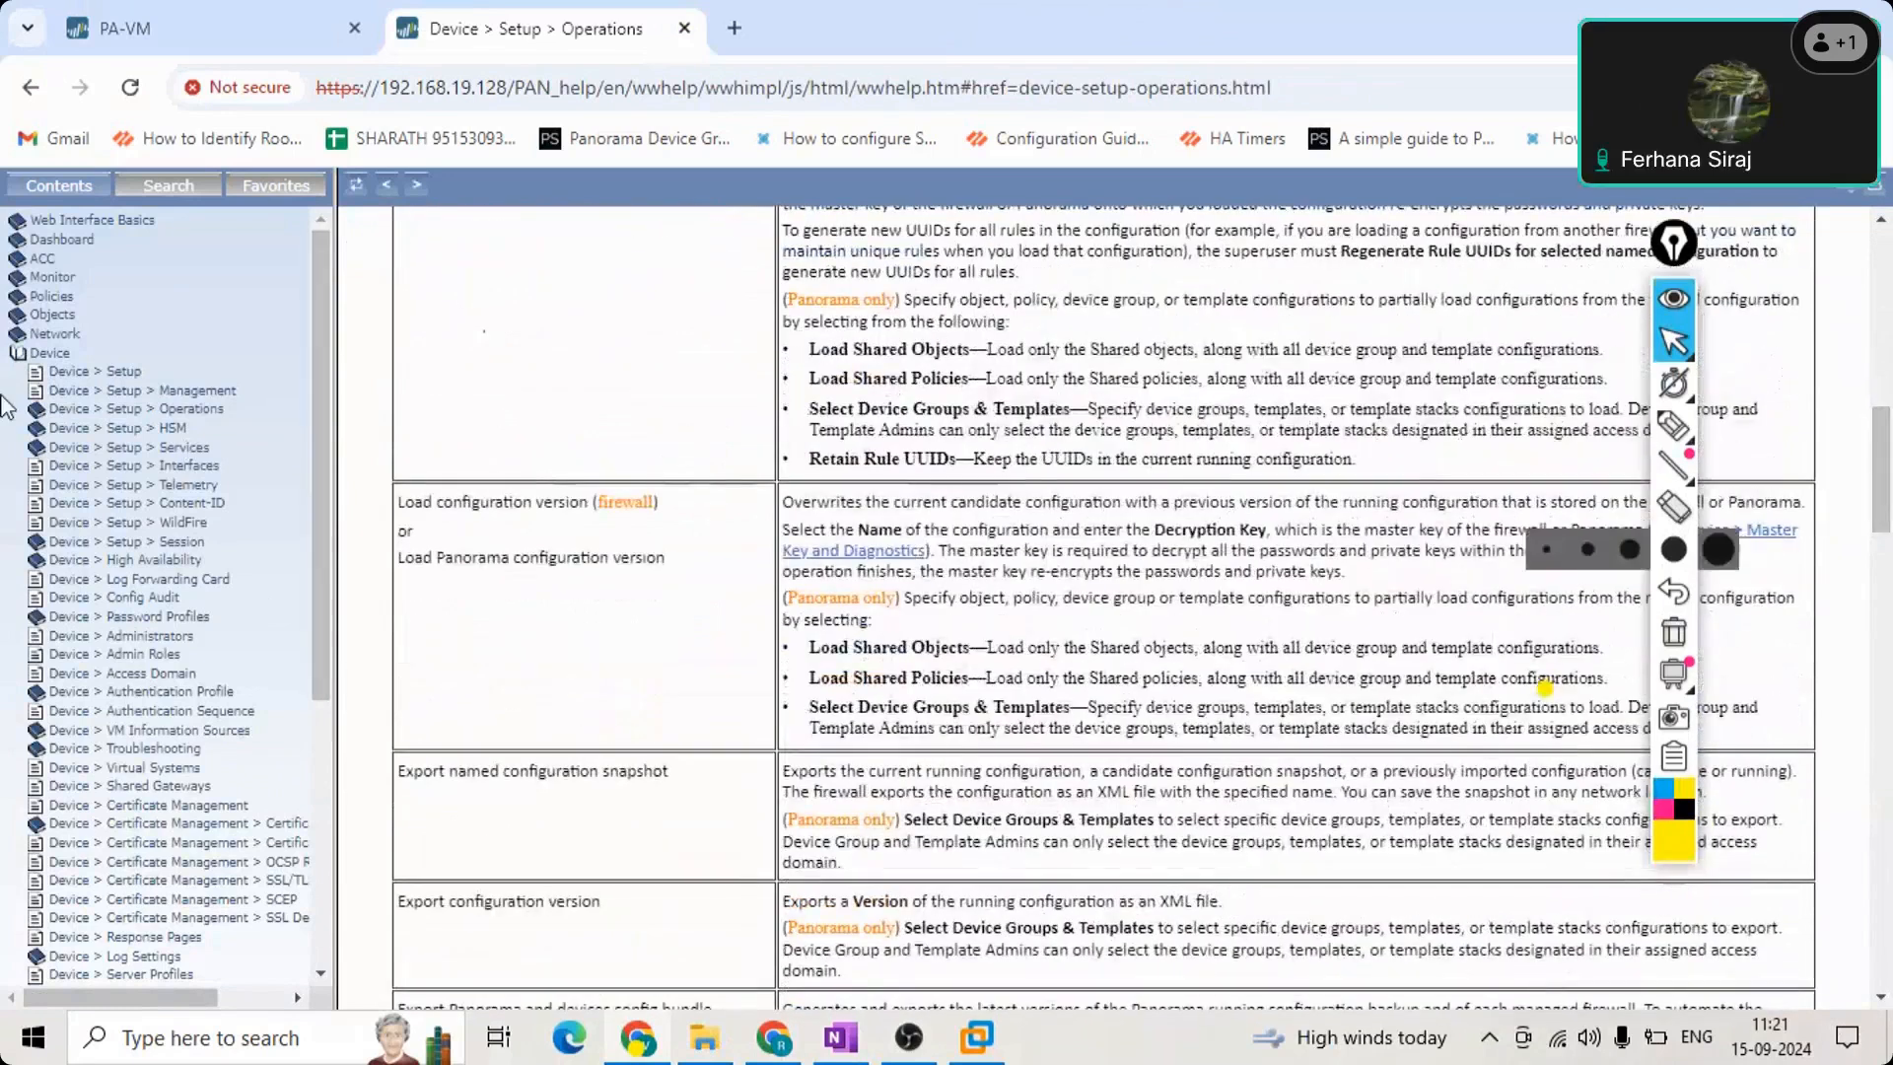
# Browse the help topics on Device Setup, Management, Password Profiles, Certificate Profile and the SNMP Trap server profile.
pyautogui.click(127, 373)
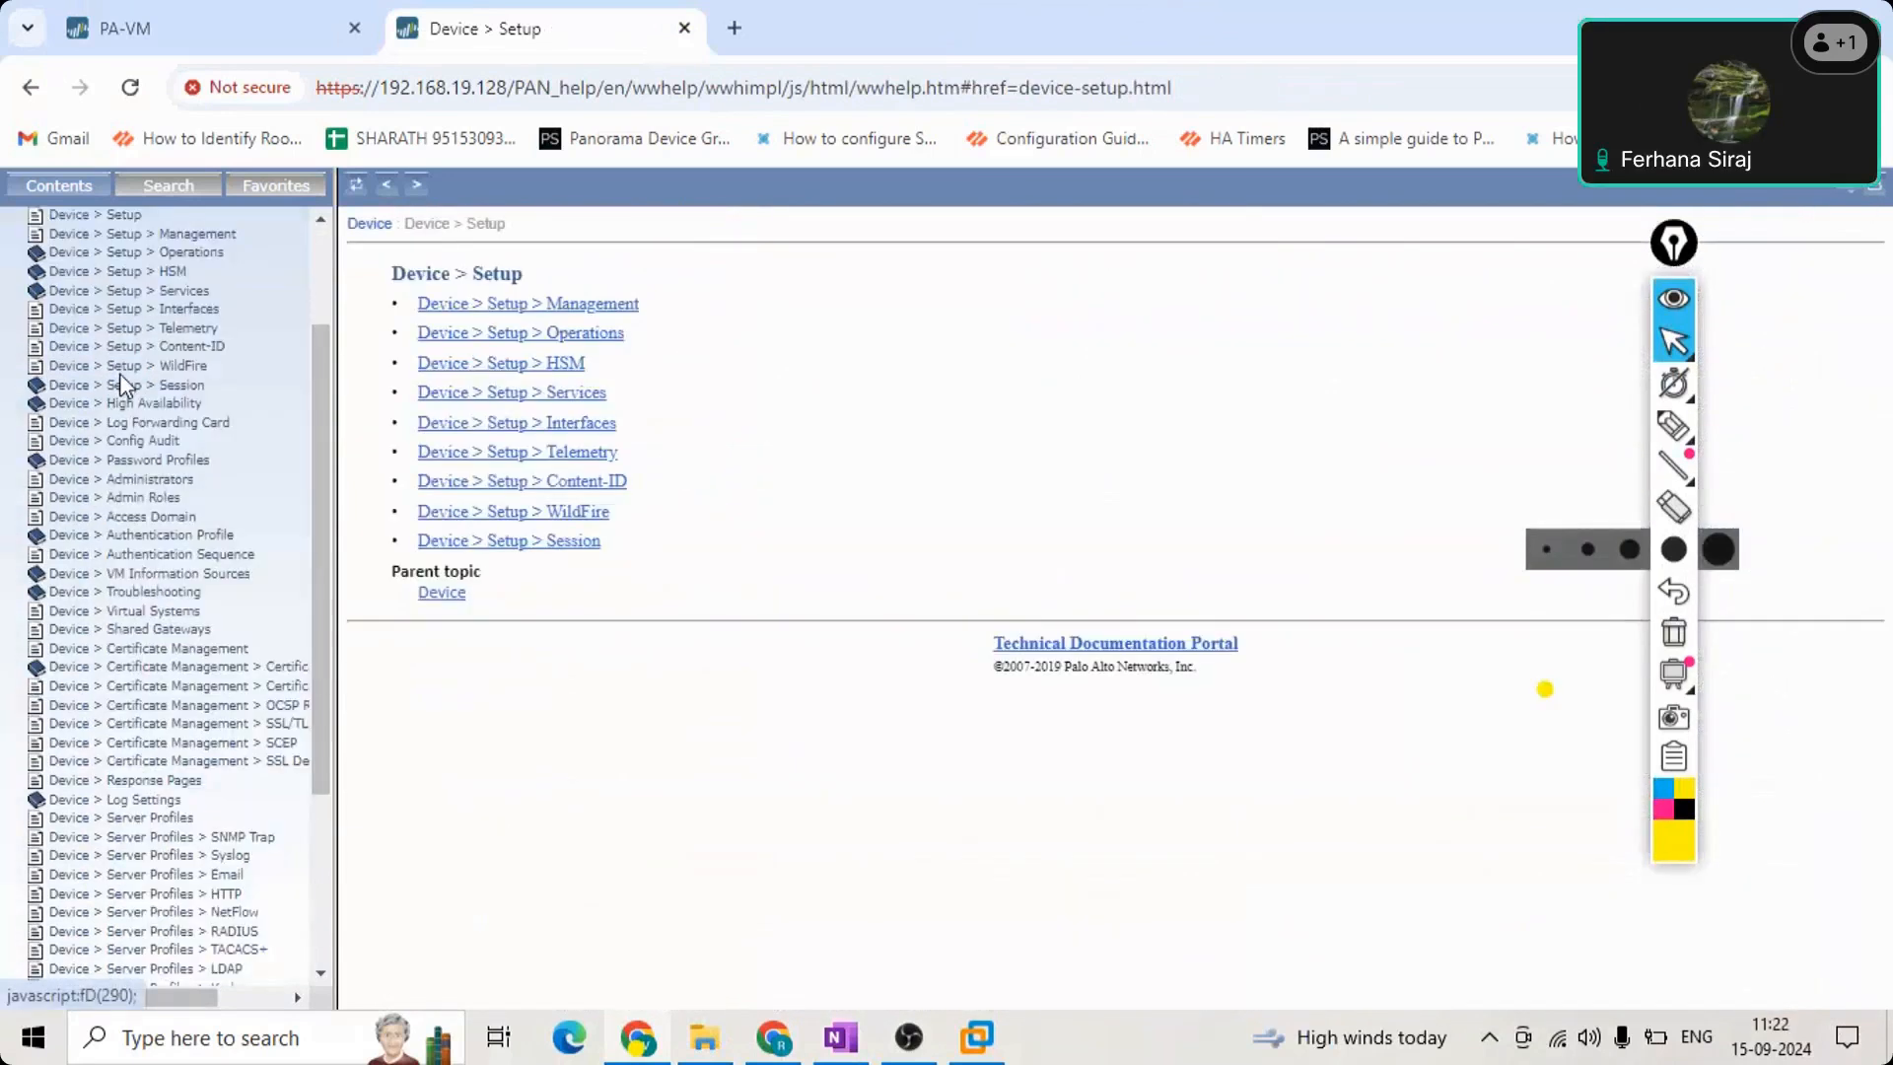
pyautogui.click(508, 311)
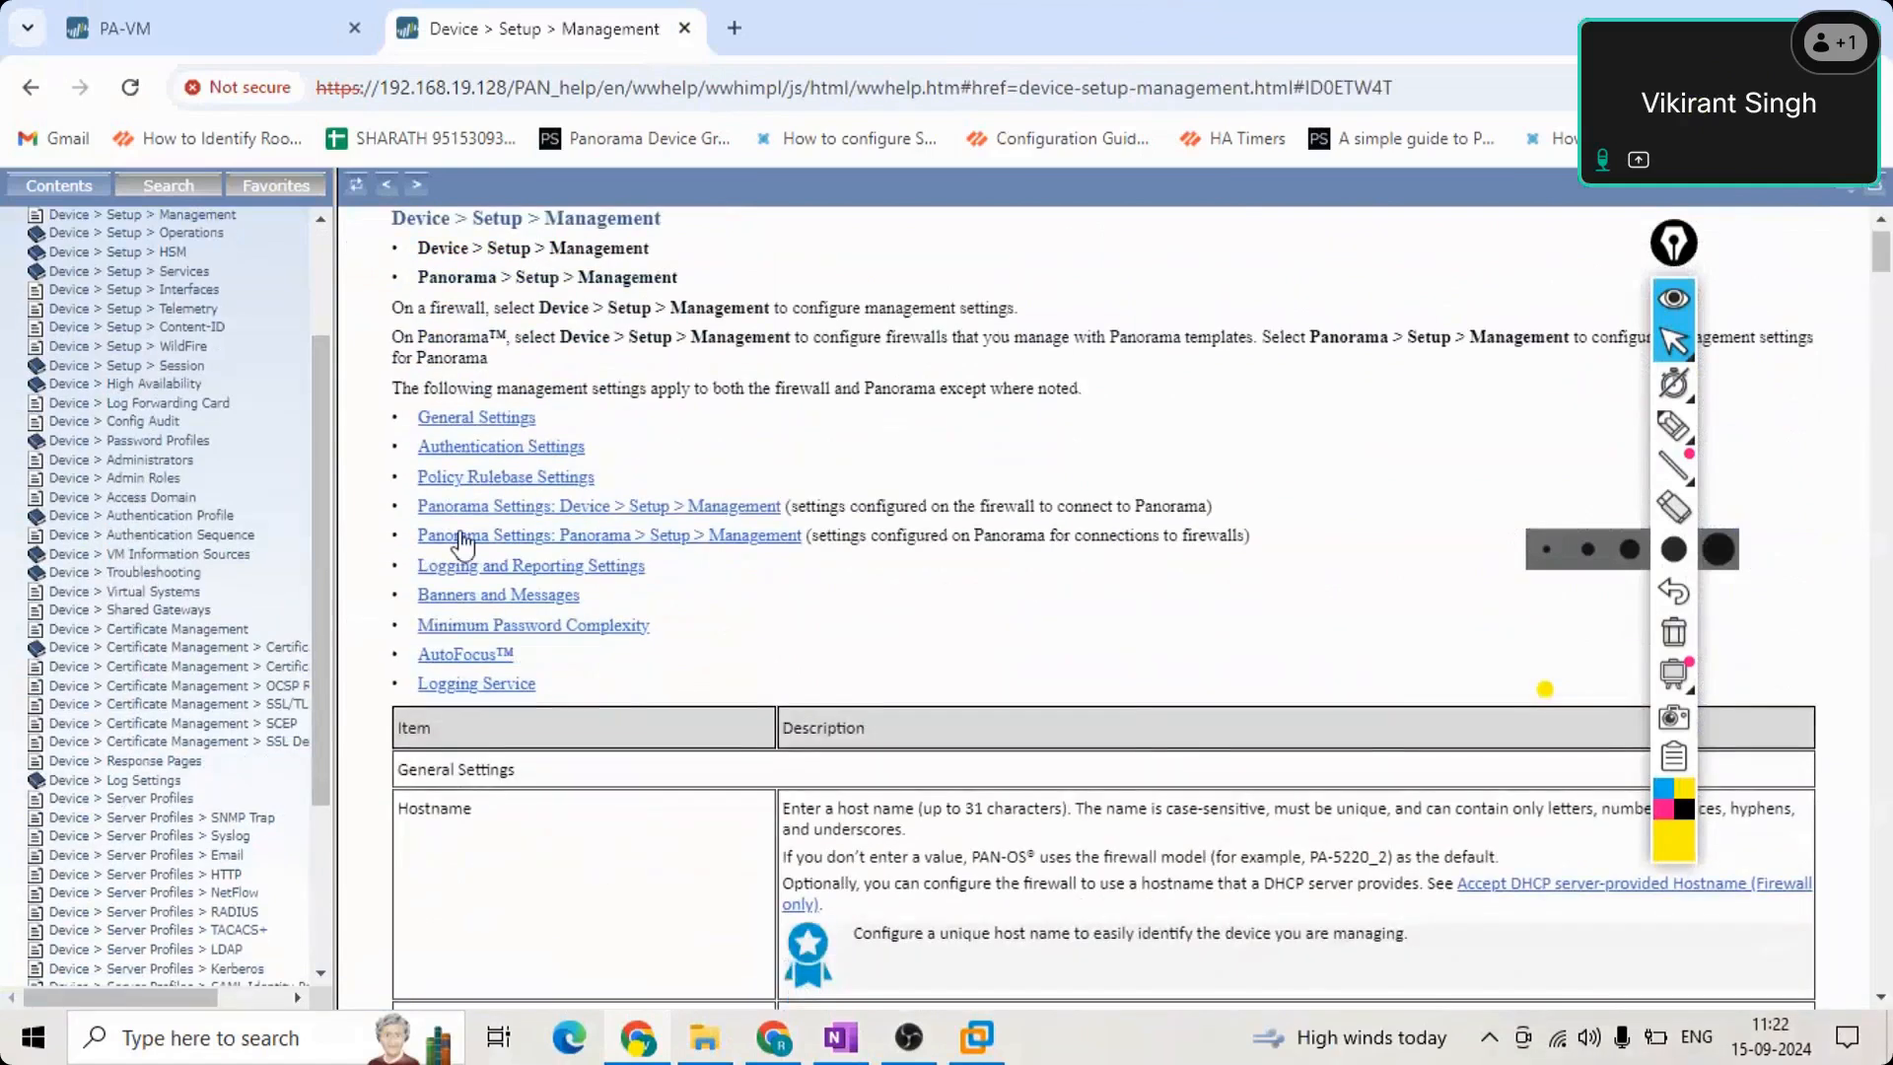
pyautogui.click(110, 442)
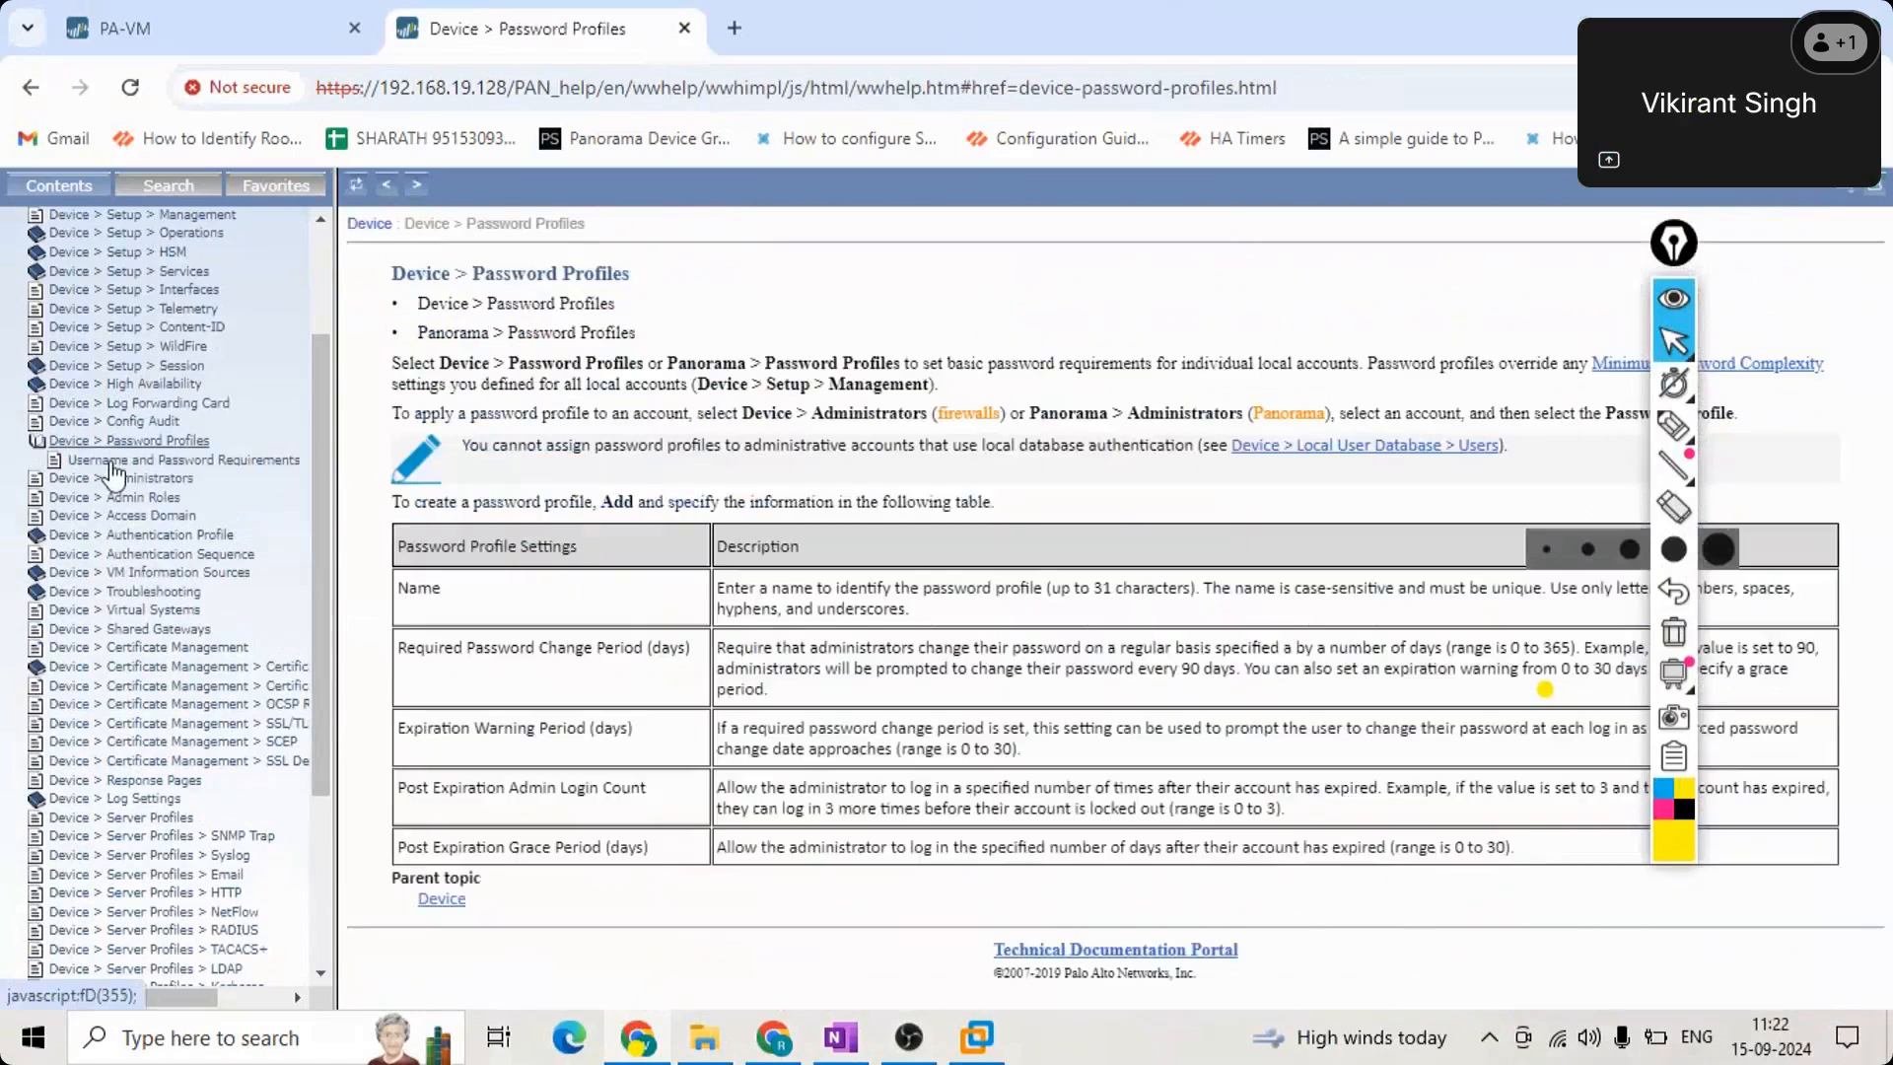
pyautogui.click(111, 461)
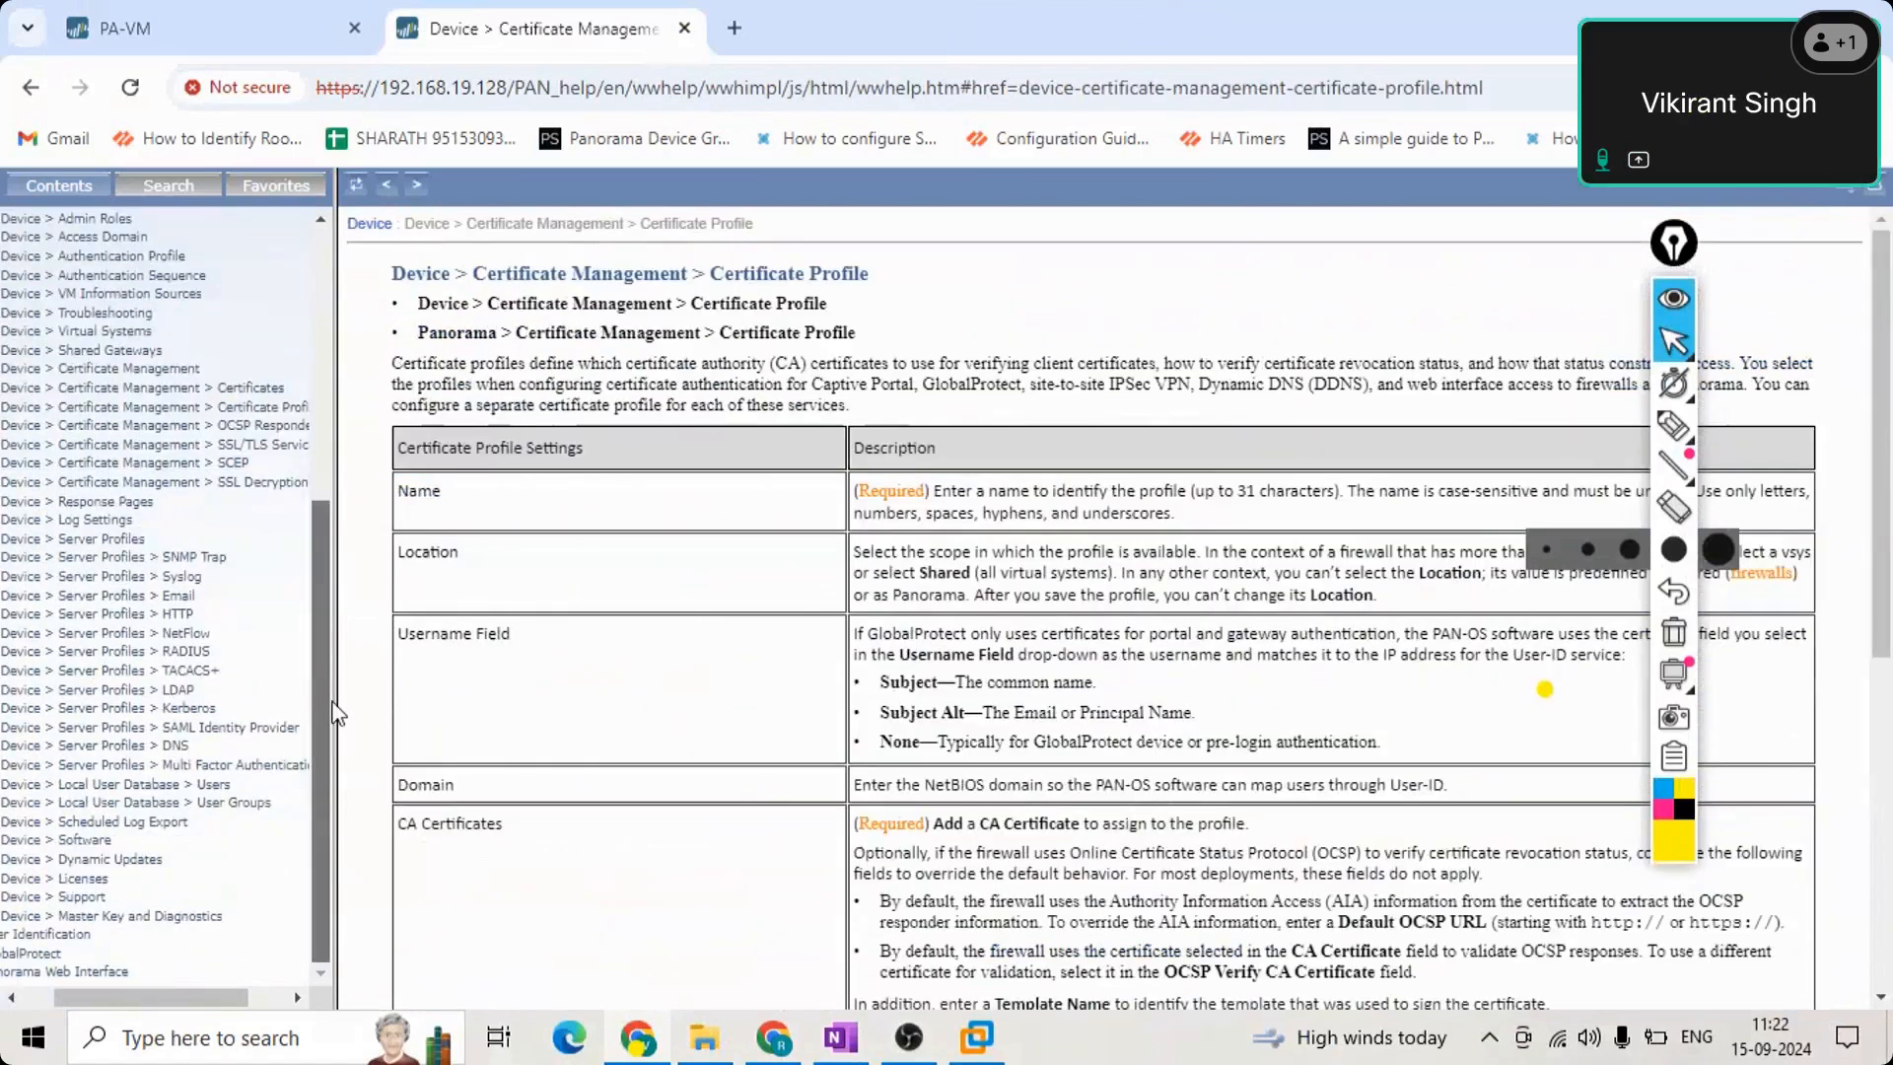
pyautogui.click(174, 560)
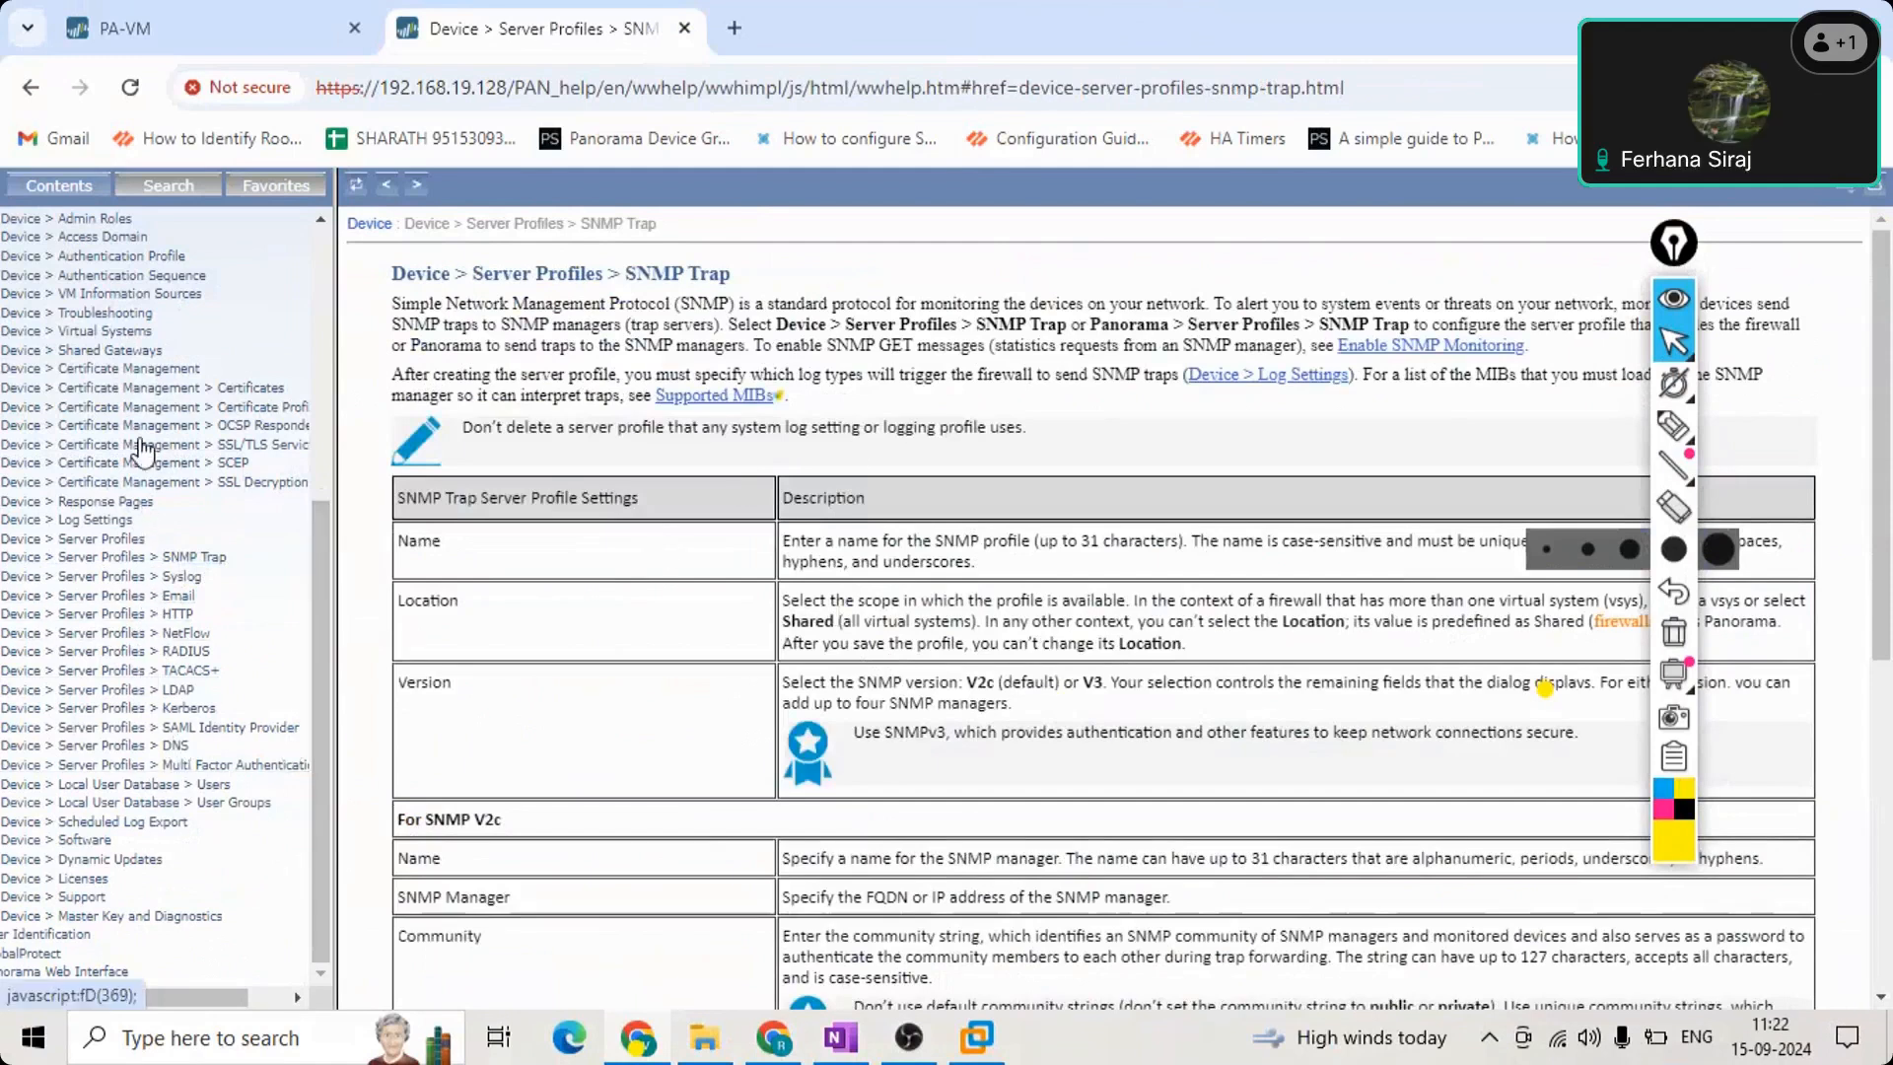
pyautogui.scroll(8, 306, 304)
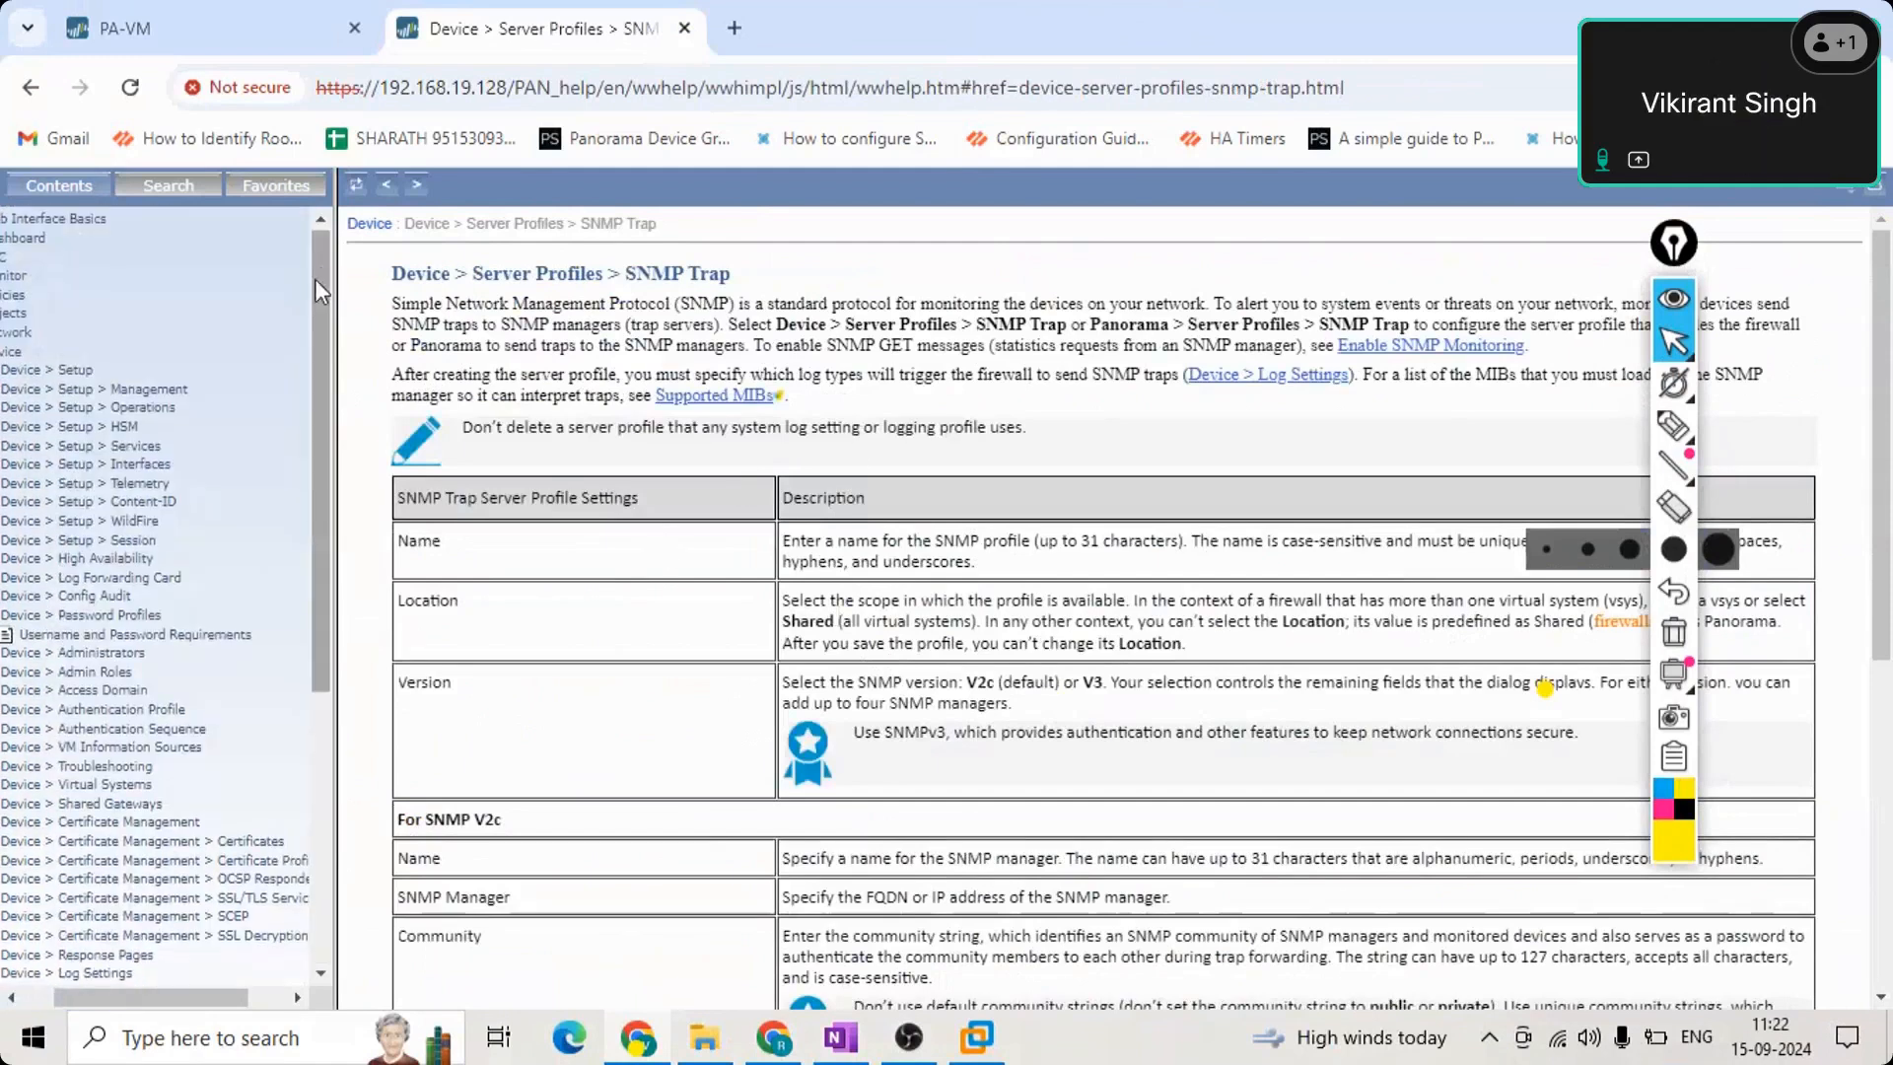
pyautogui.moveTo(313, 282)
pyautogui.mouseDown()
pyautogui.moveTo(313, 298)
pyautogui.moveTo(328, 262)
pyautogui.mouseUp()
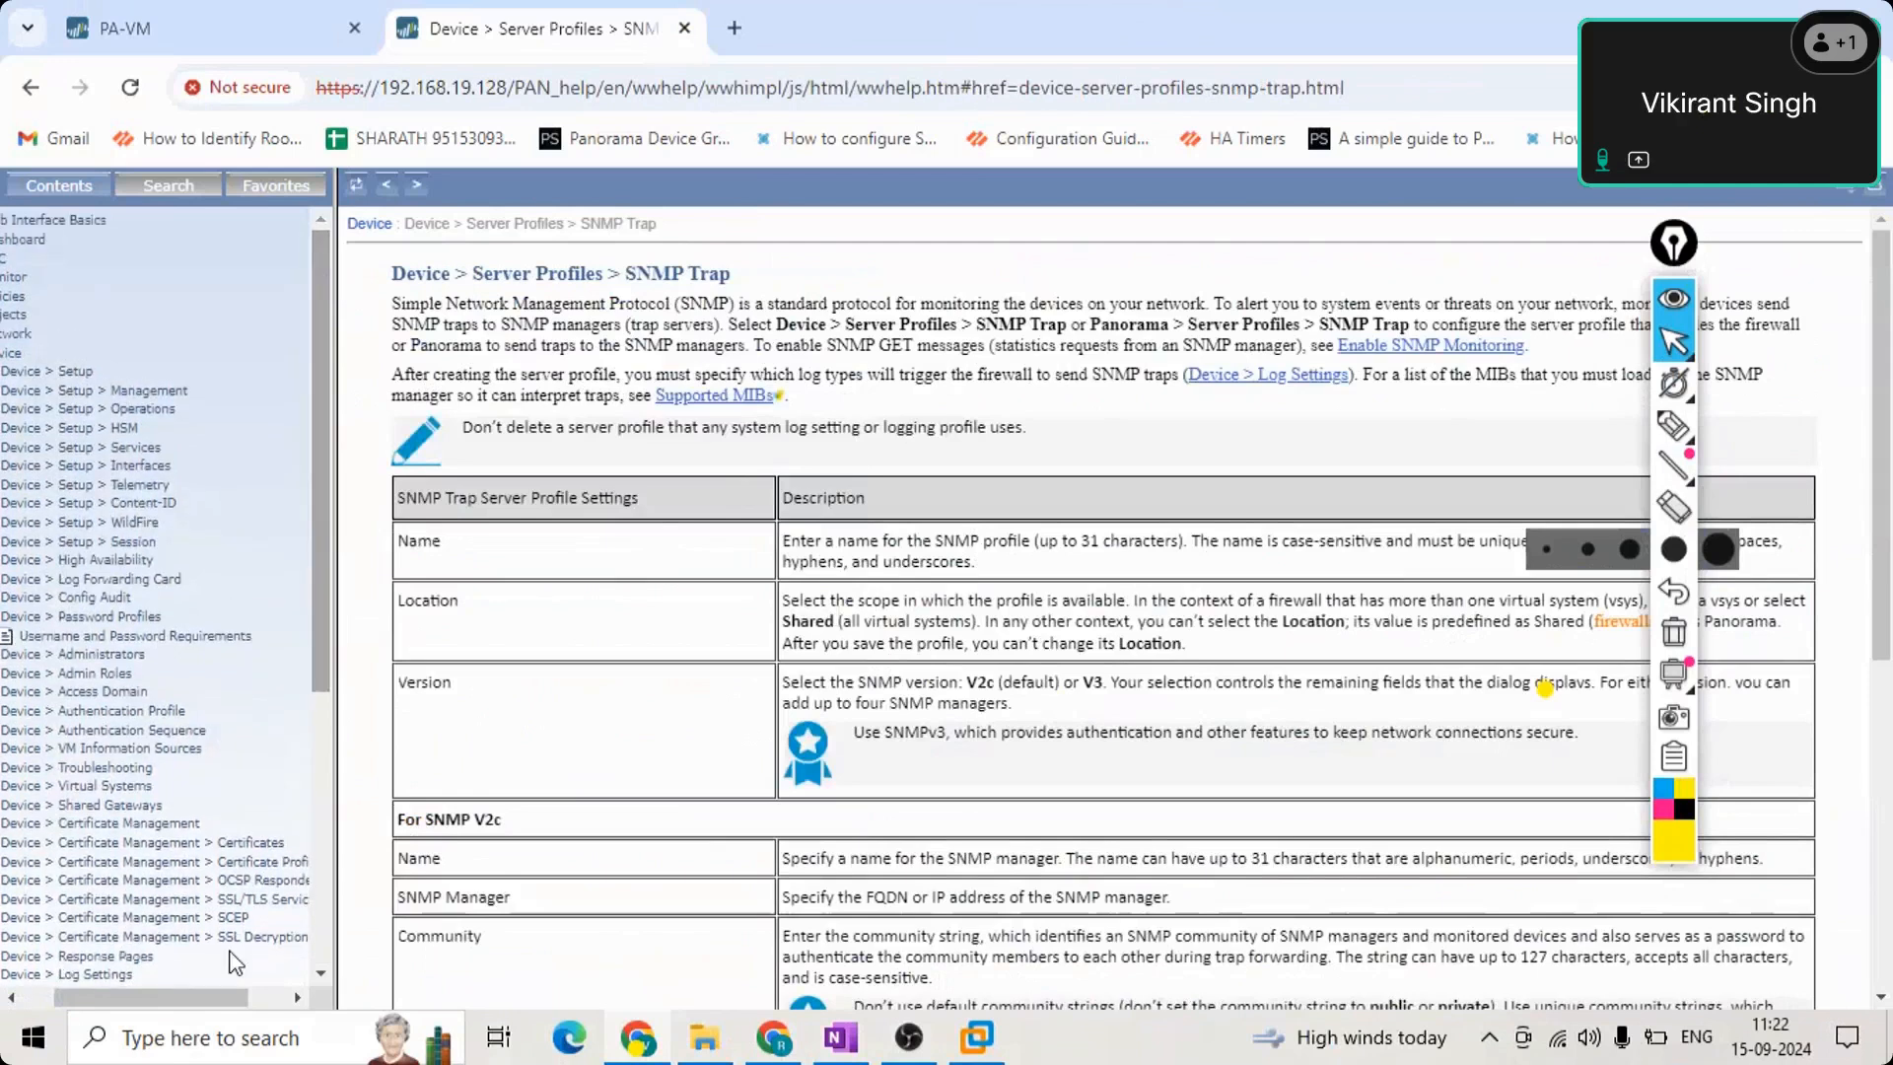
# Open the ACC help topic and read the description of the Application Command Center.
pyautogui.moveTo(158, 998); pyautogui.dragTo(109, 997)
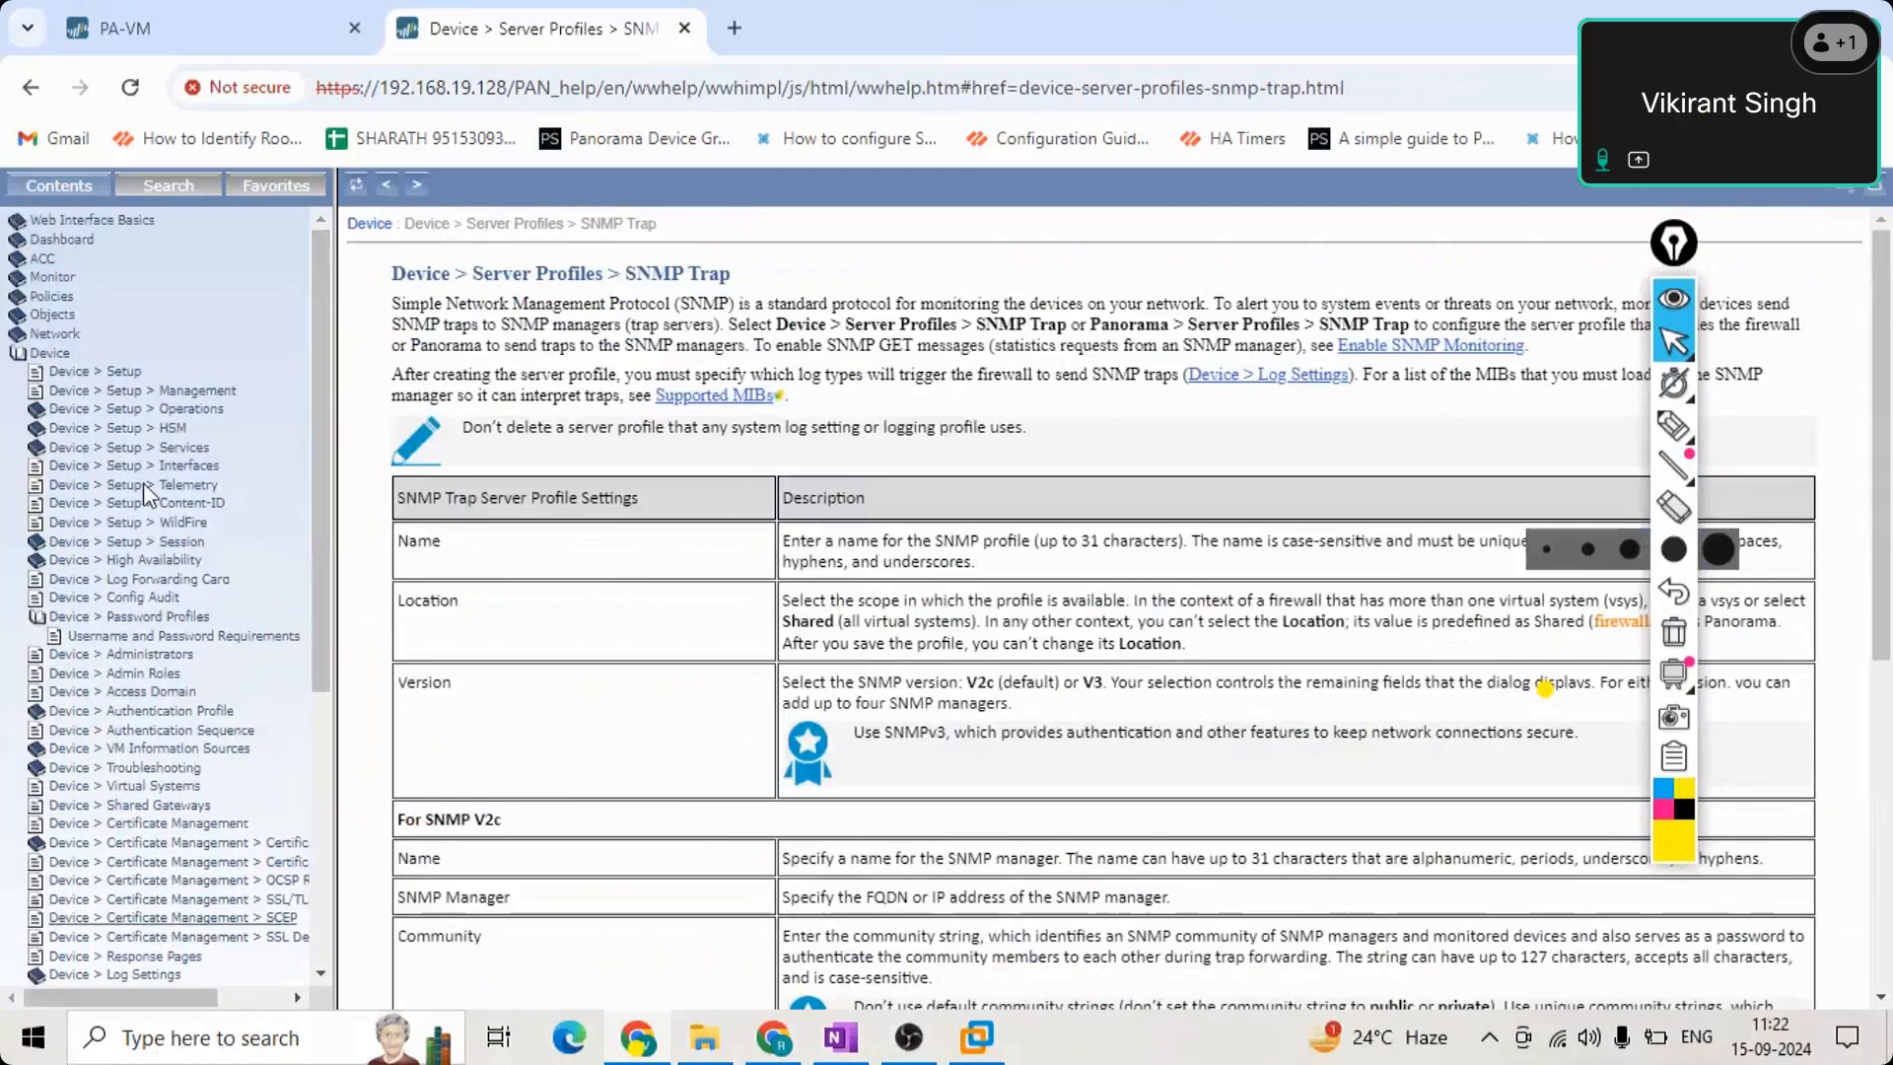
pyautogui.click(42, 260)
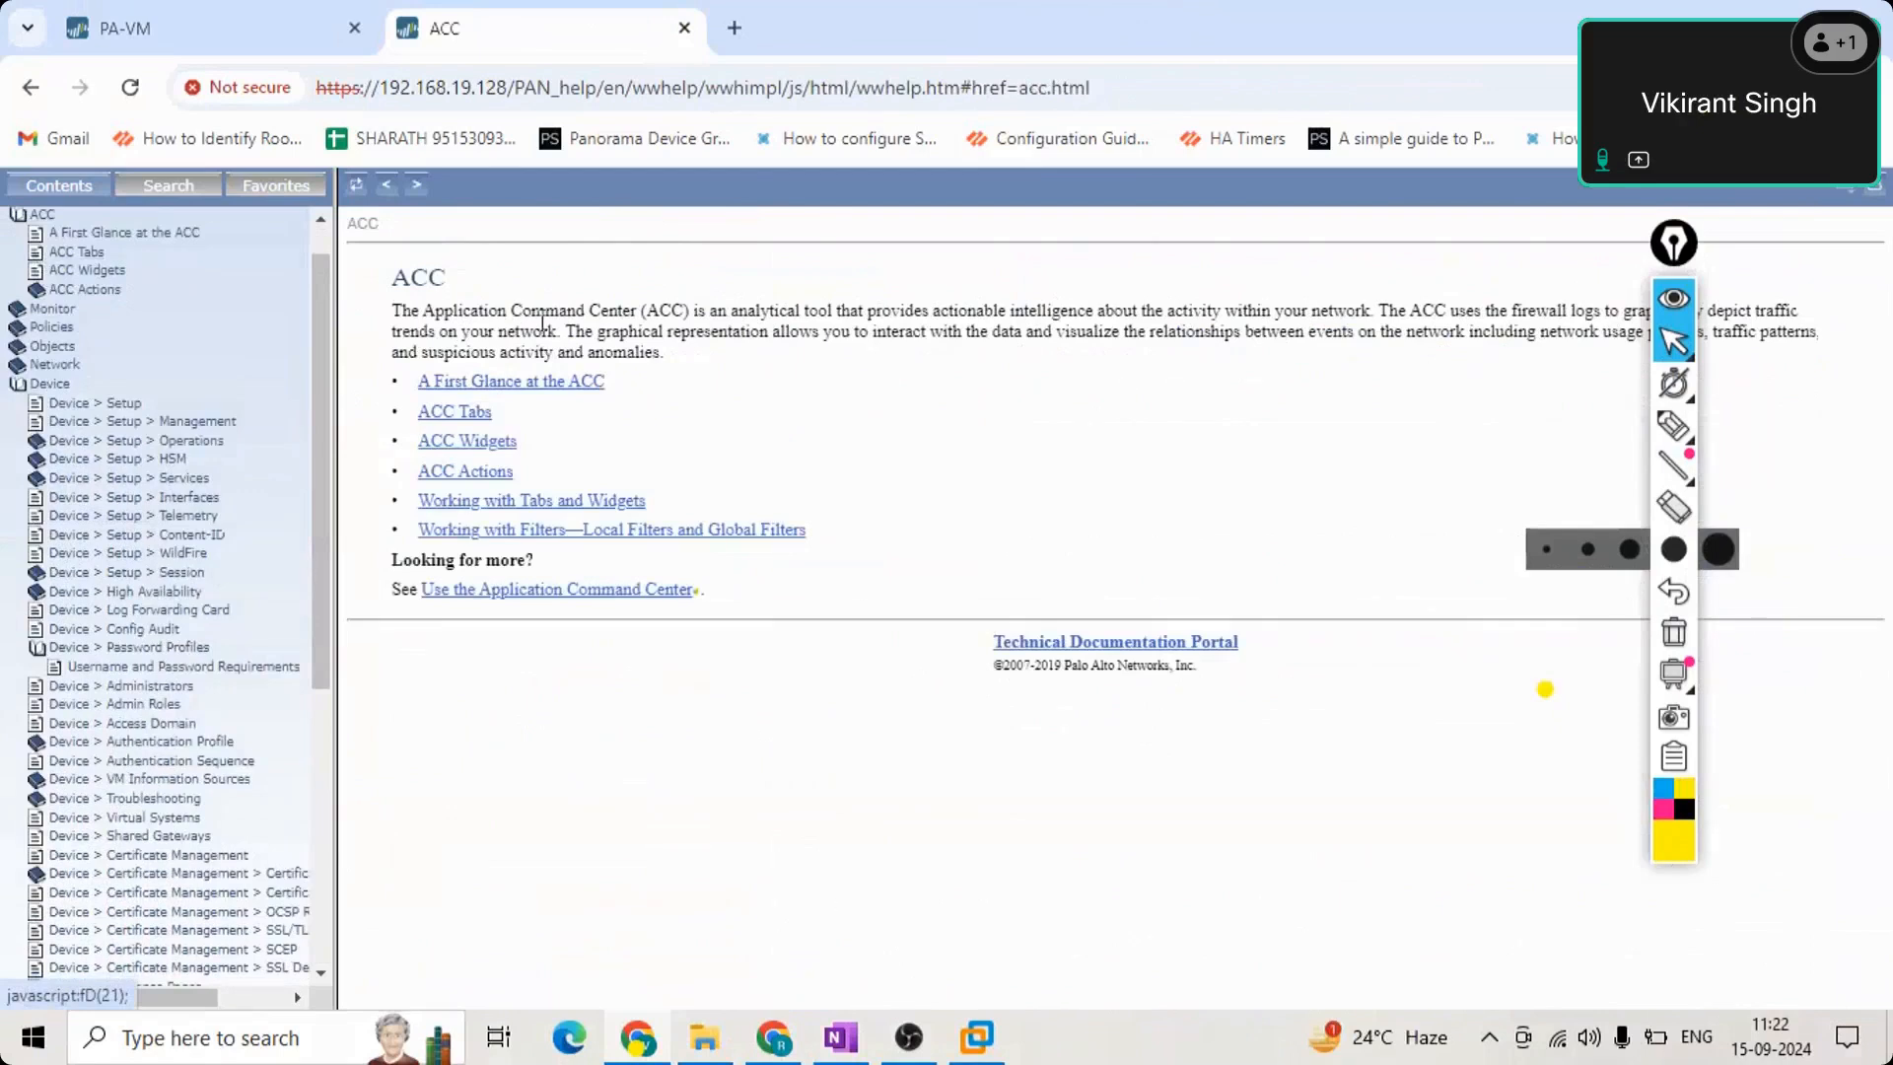
pyautogui.moveTo(377, 309); pyautogui.dragTo(763, 333)
pyautogui.click(754, 367)
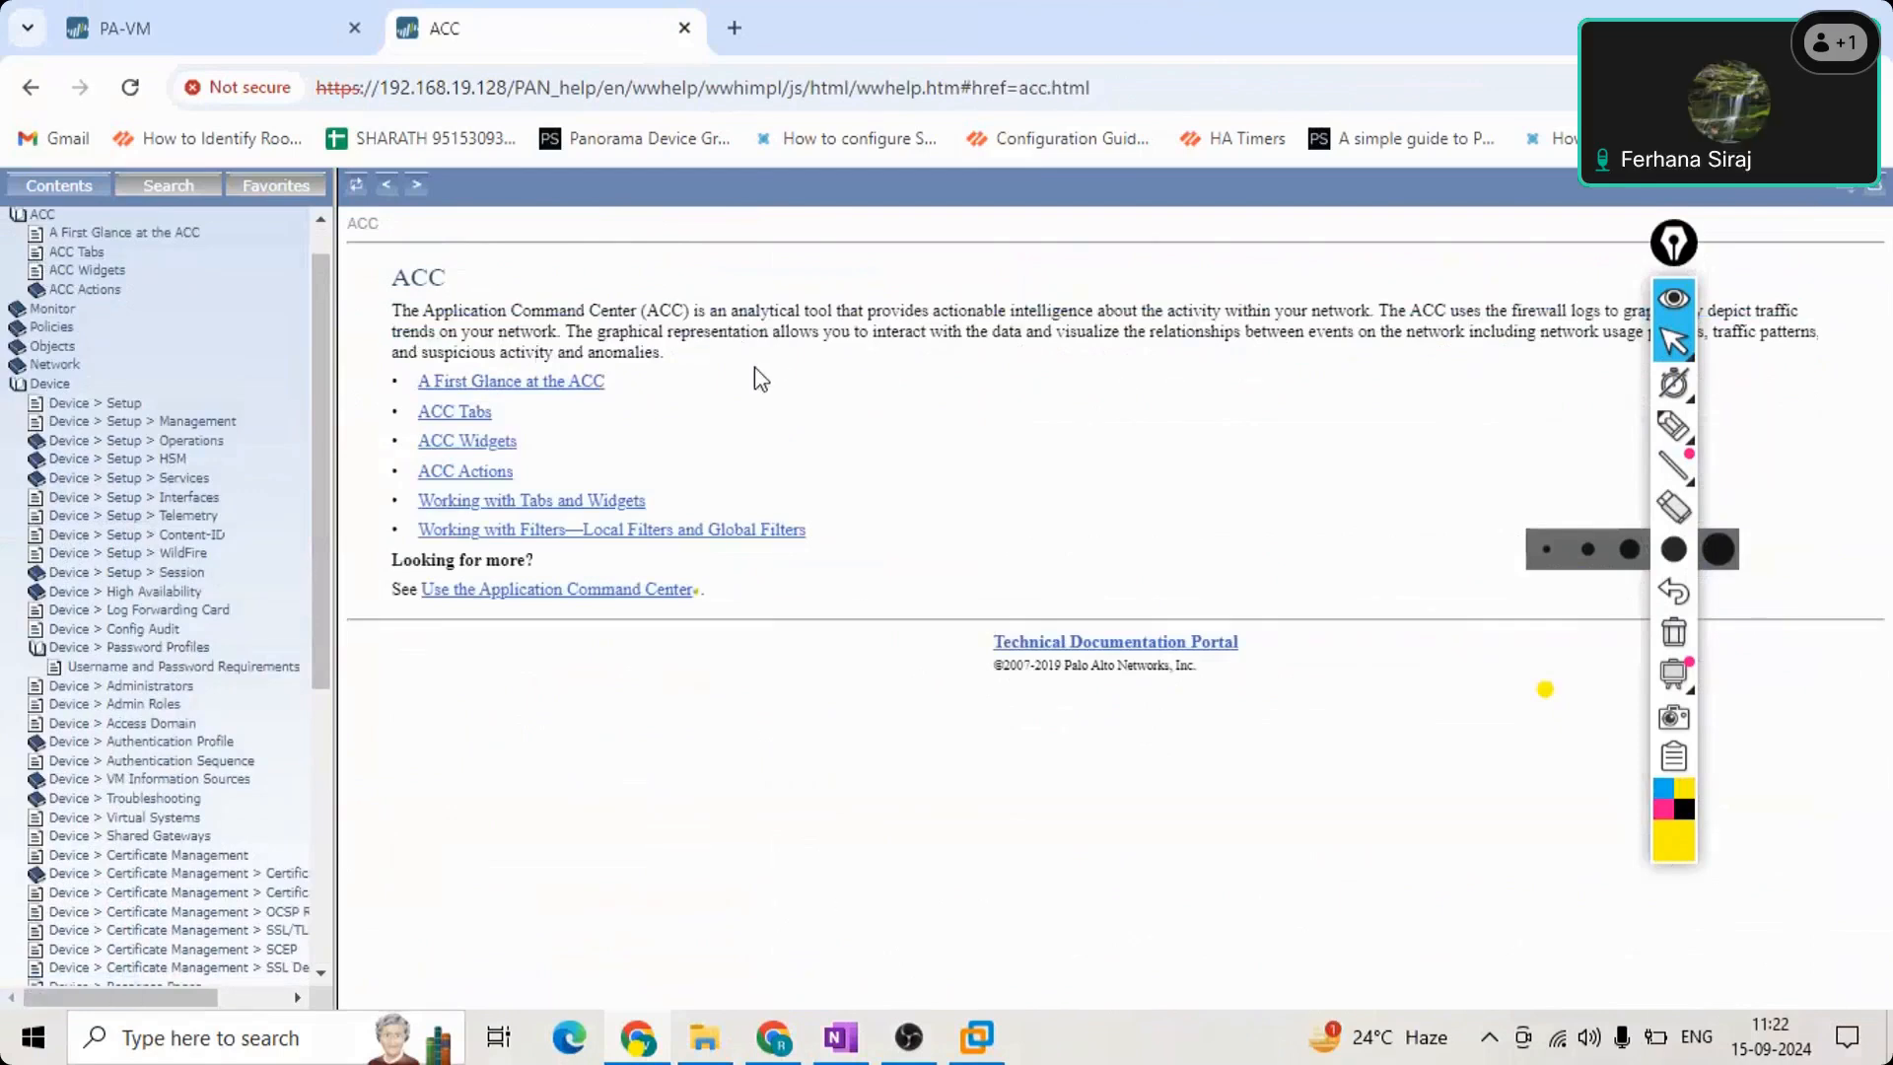
# Open the GlobalProtect help topic and read its introduction and list of configuration pages.
pyautogui.moveTo(304, 582); pyautogui.dragTo(294, 956)
pyautogui.click(71, 953)
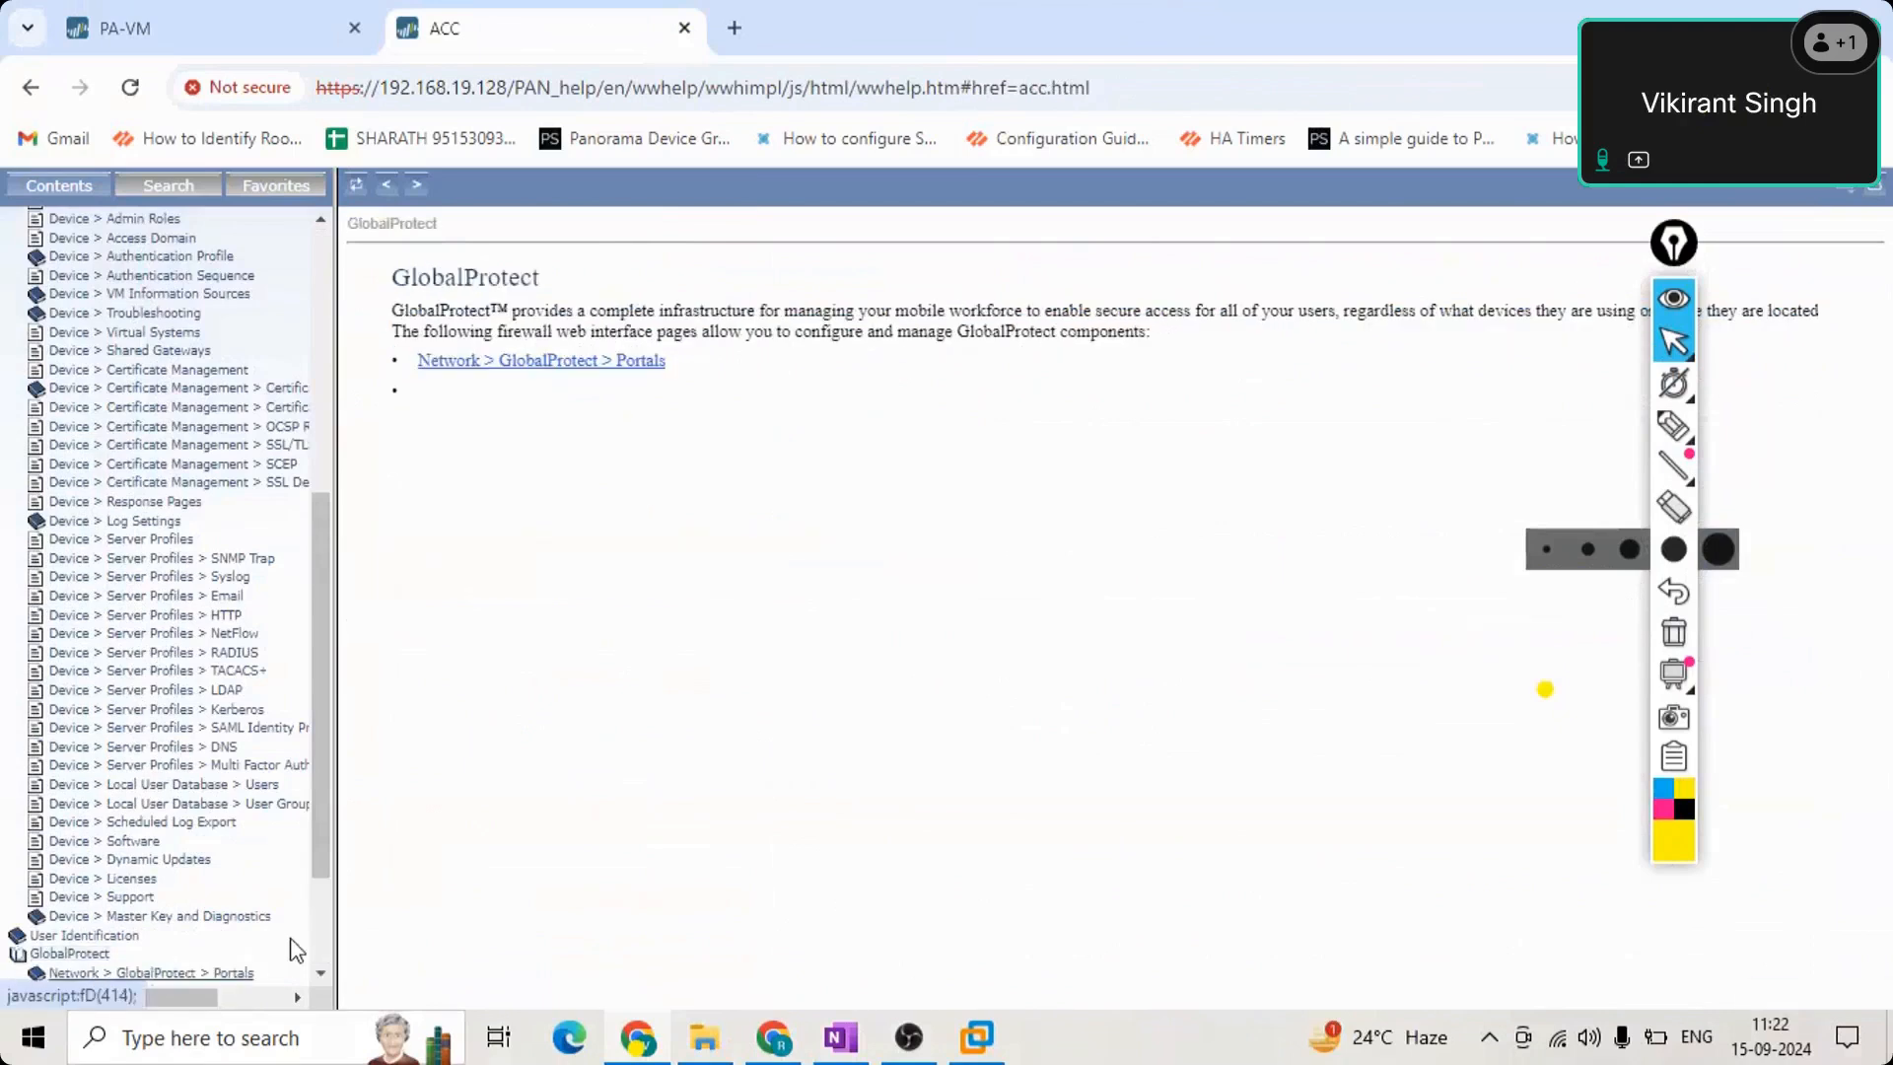
pyautogui.moveTo(375, 301); pyautogui.dragTo(1597, 371)
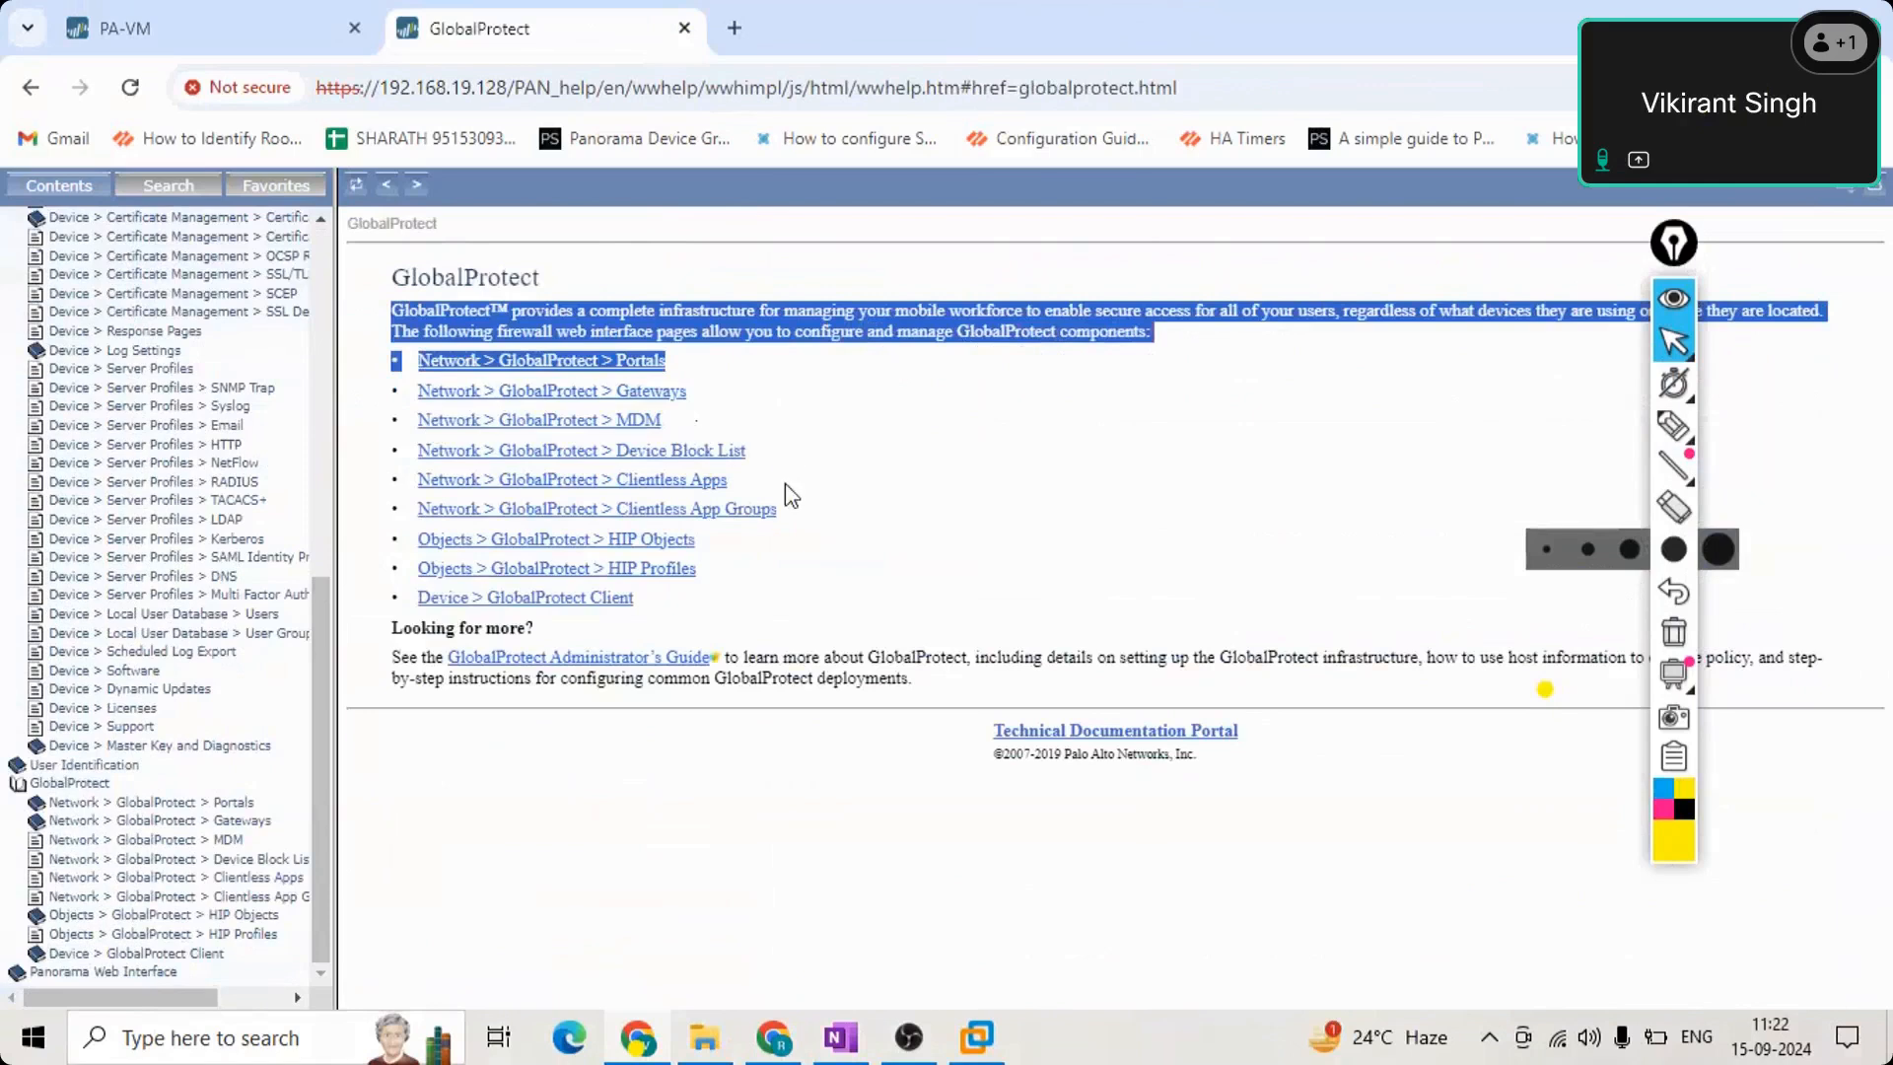
pyautogui.moveTo(655, 603); pyautogui.dragTo(418, 312)
pyautogui.click(802, 565)
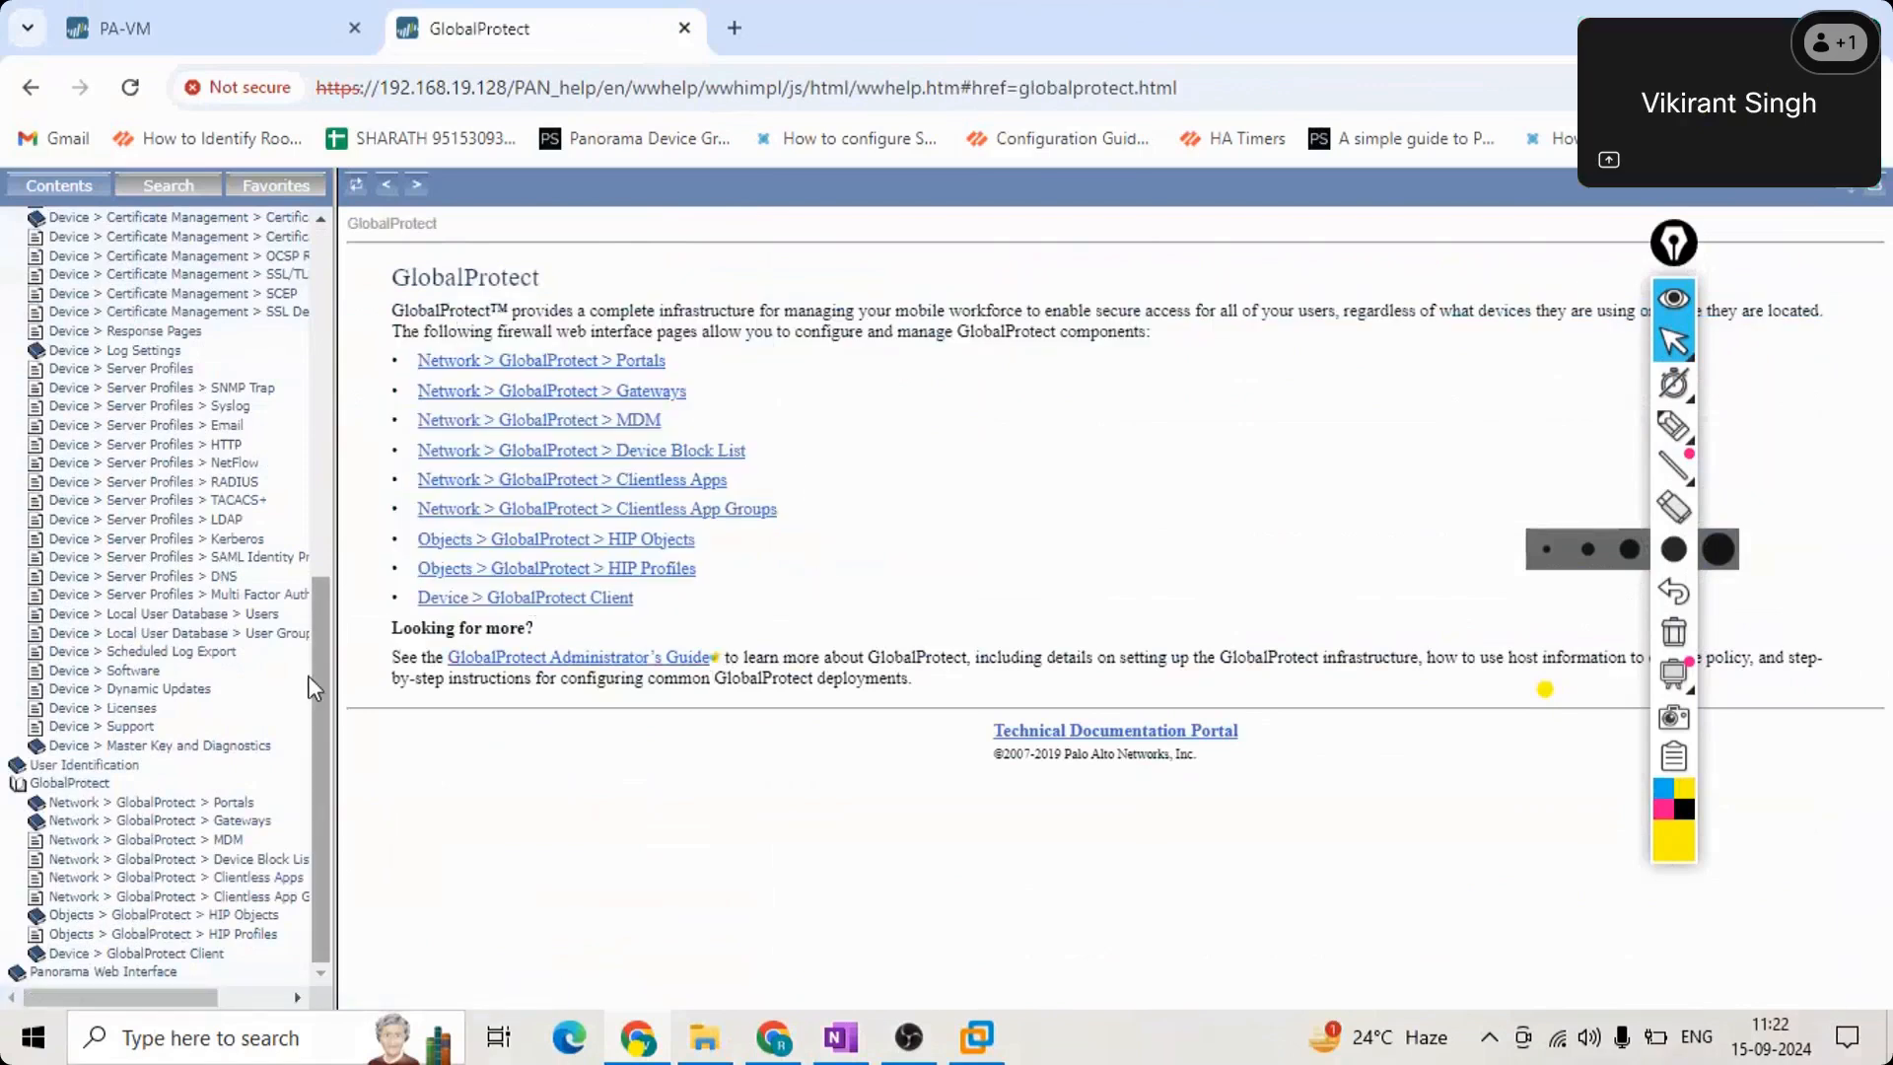
# View the Dashboard help topic, and return to the PA-VM firewall page and refresh its security rule list.
pyautogui.scroll(15, 312, 480)
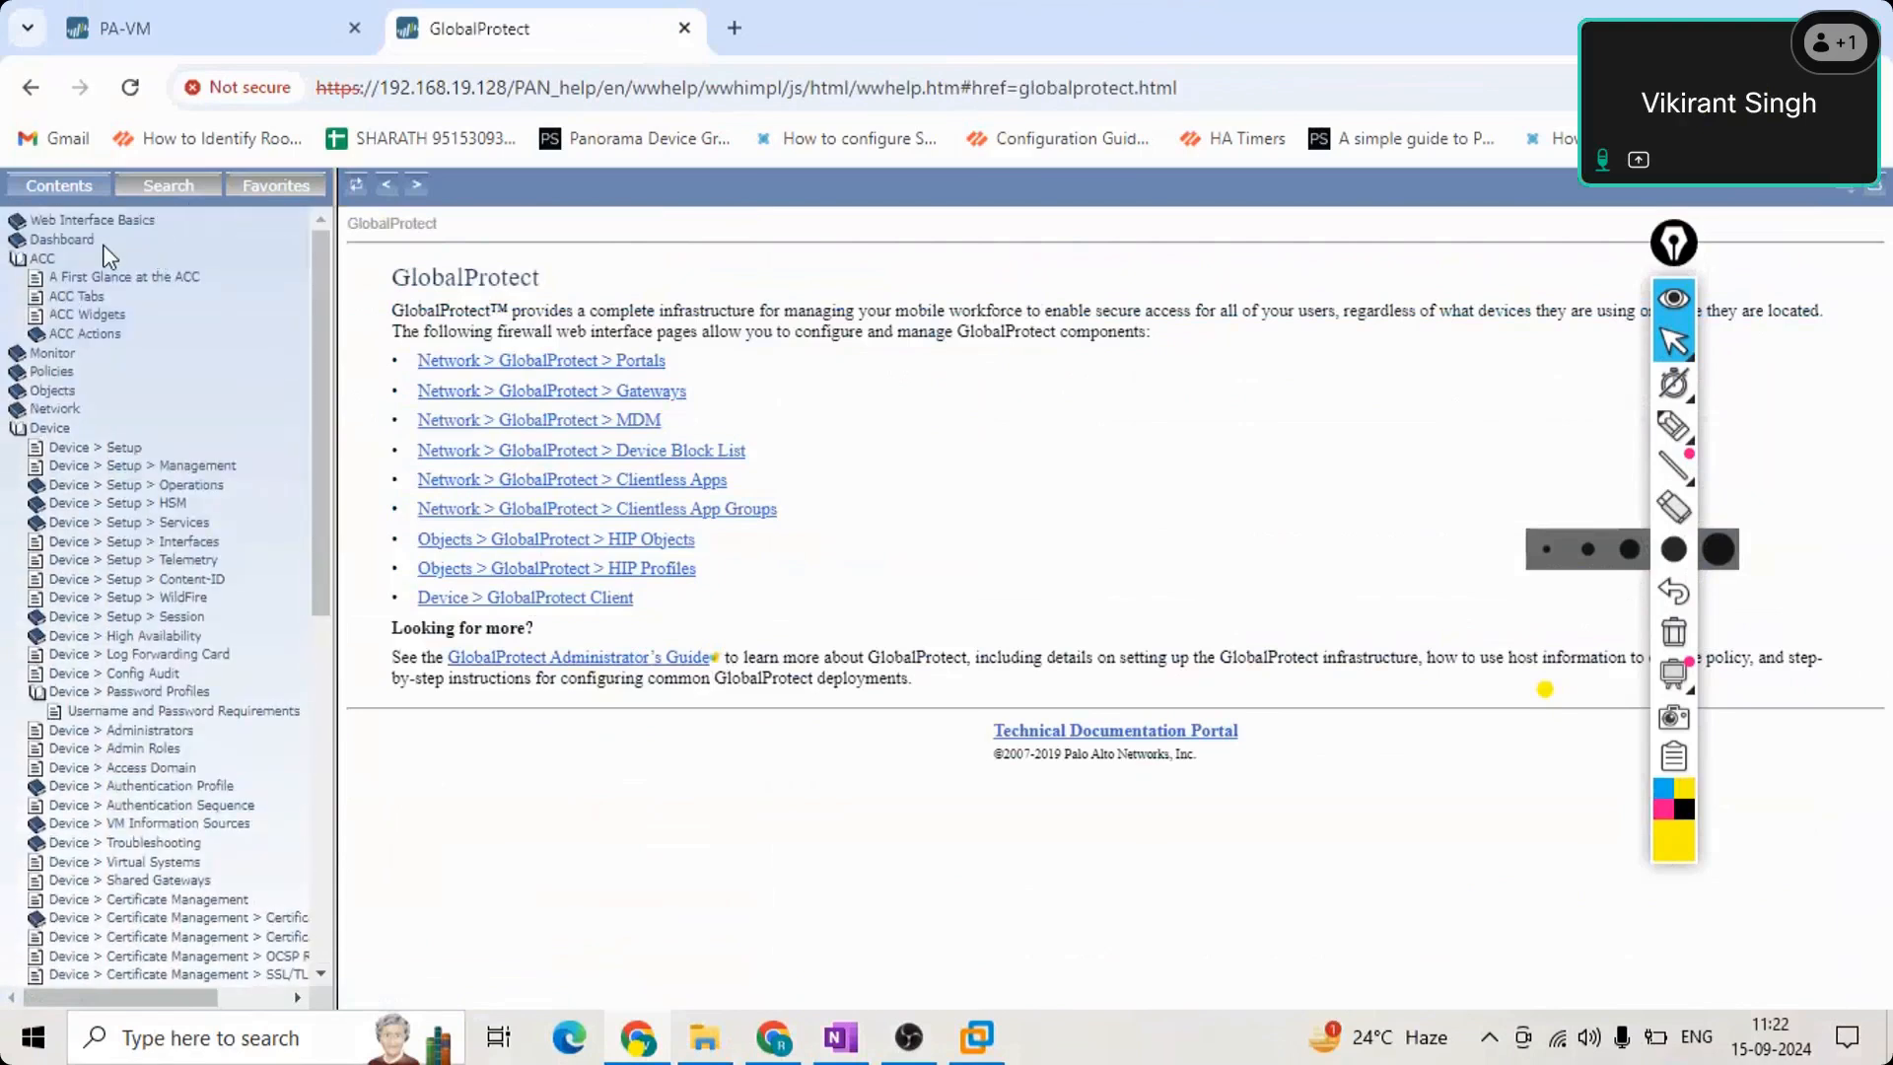
pyautogui.click(60, 240)
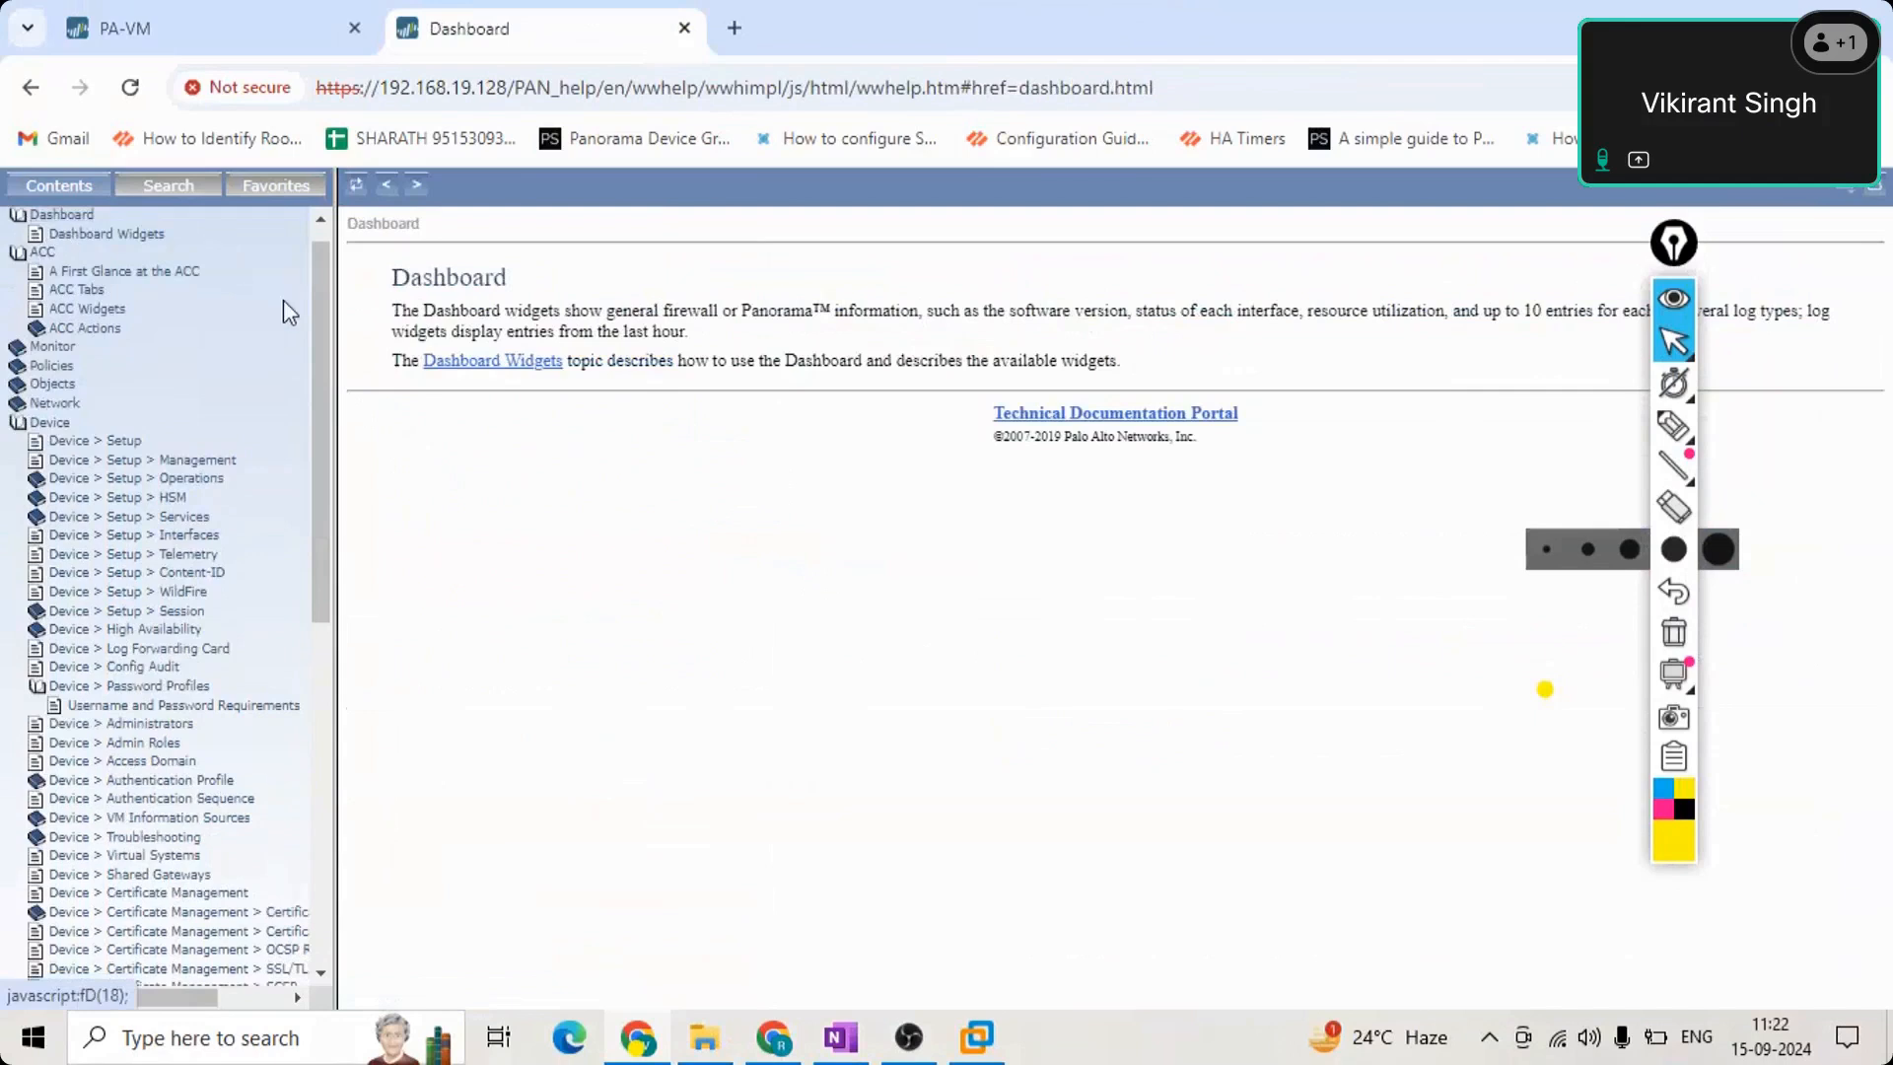
pyautogui.scroll(-9, 288, 542)
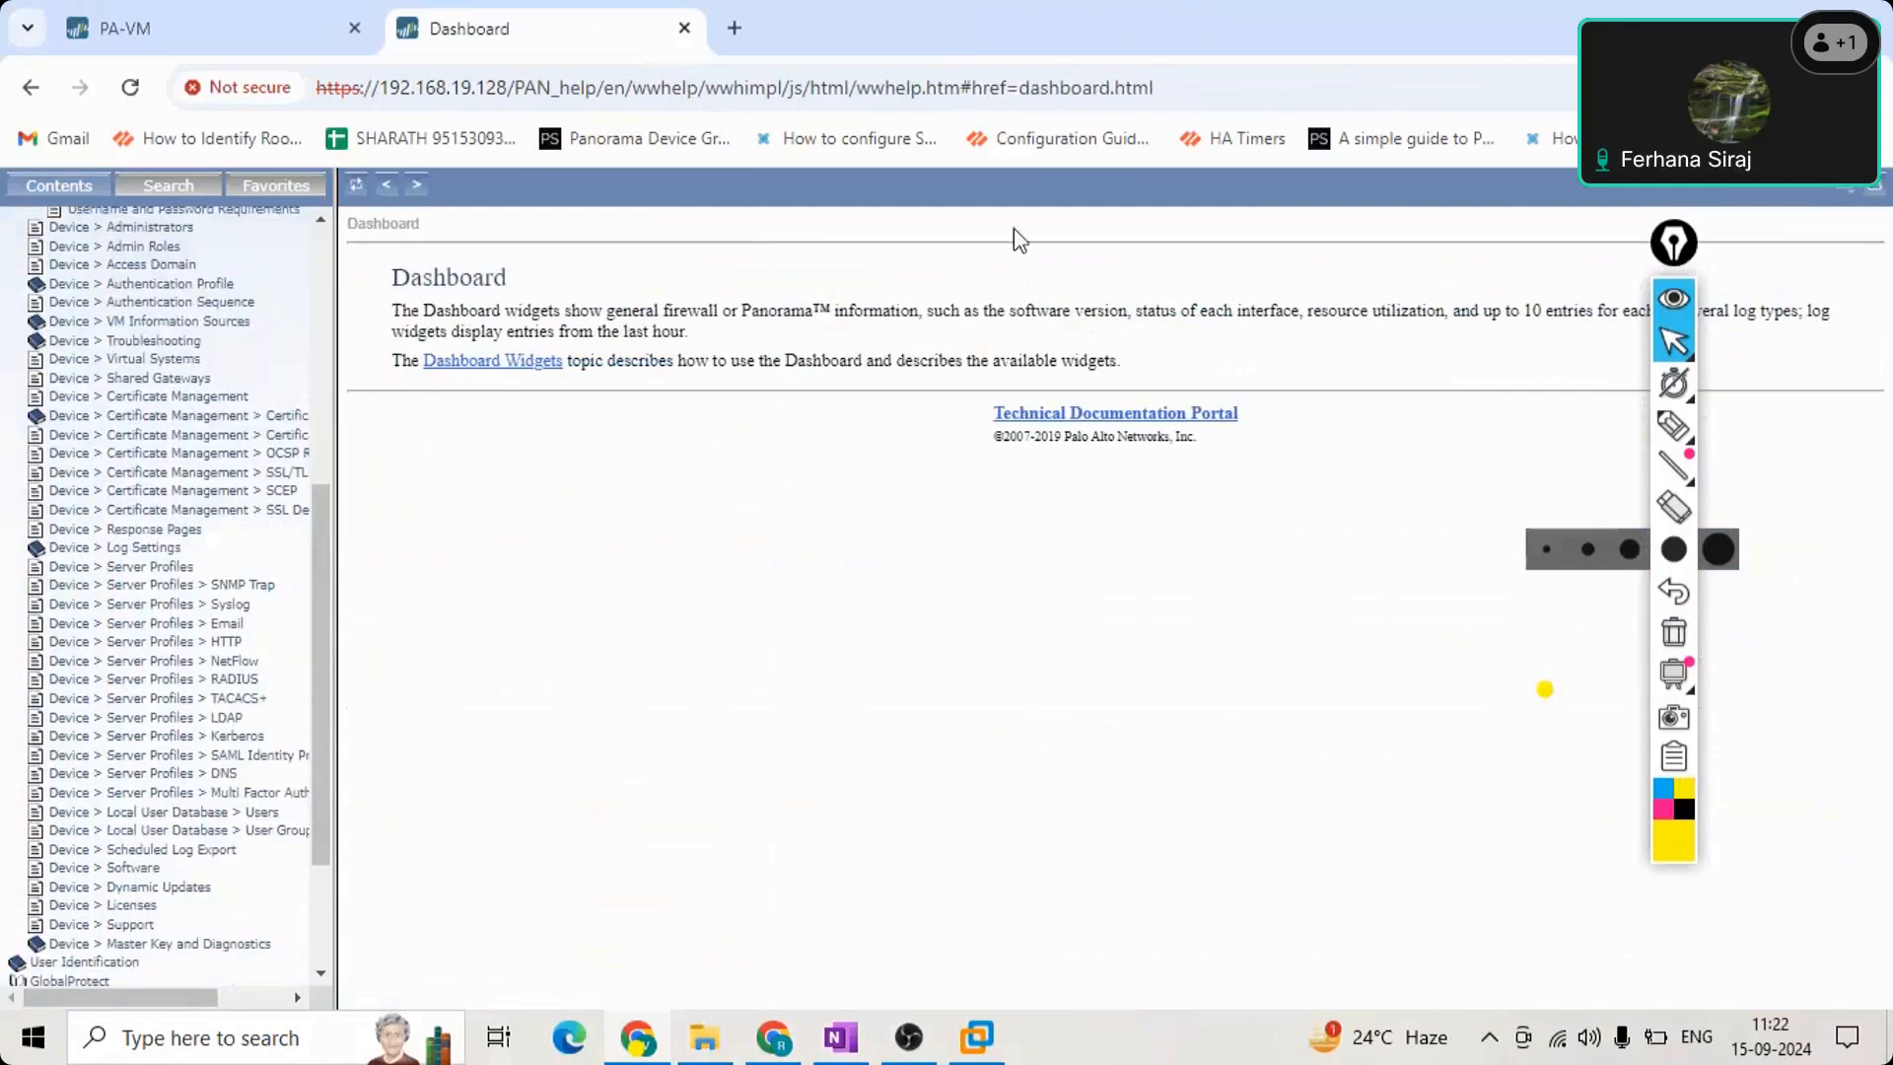
pyautogui.click(232, 38)
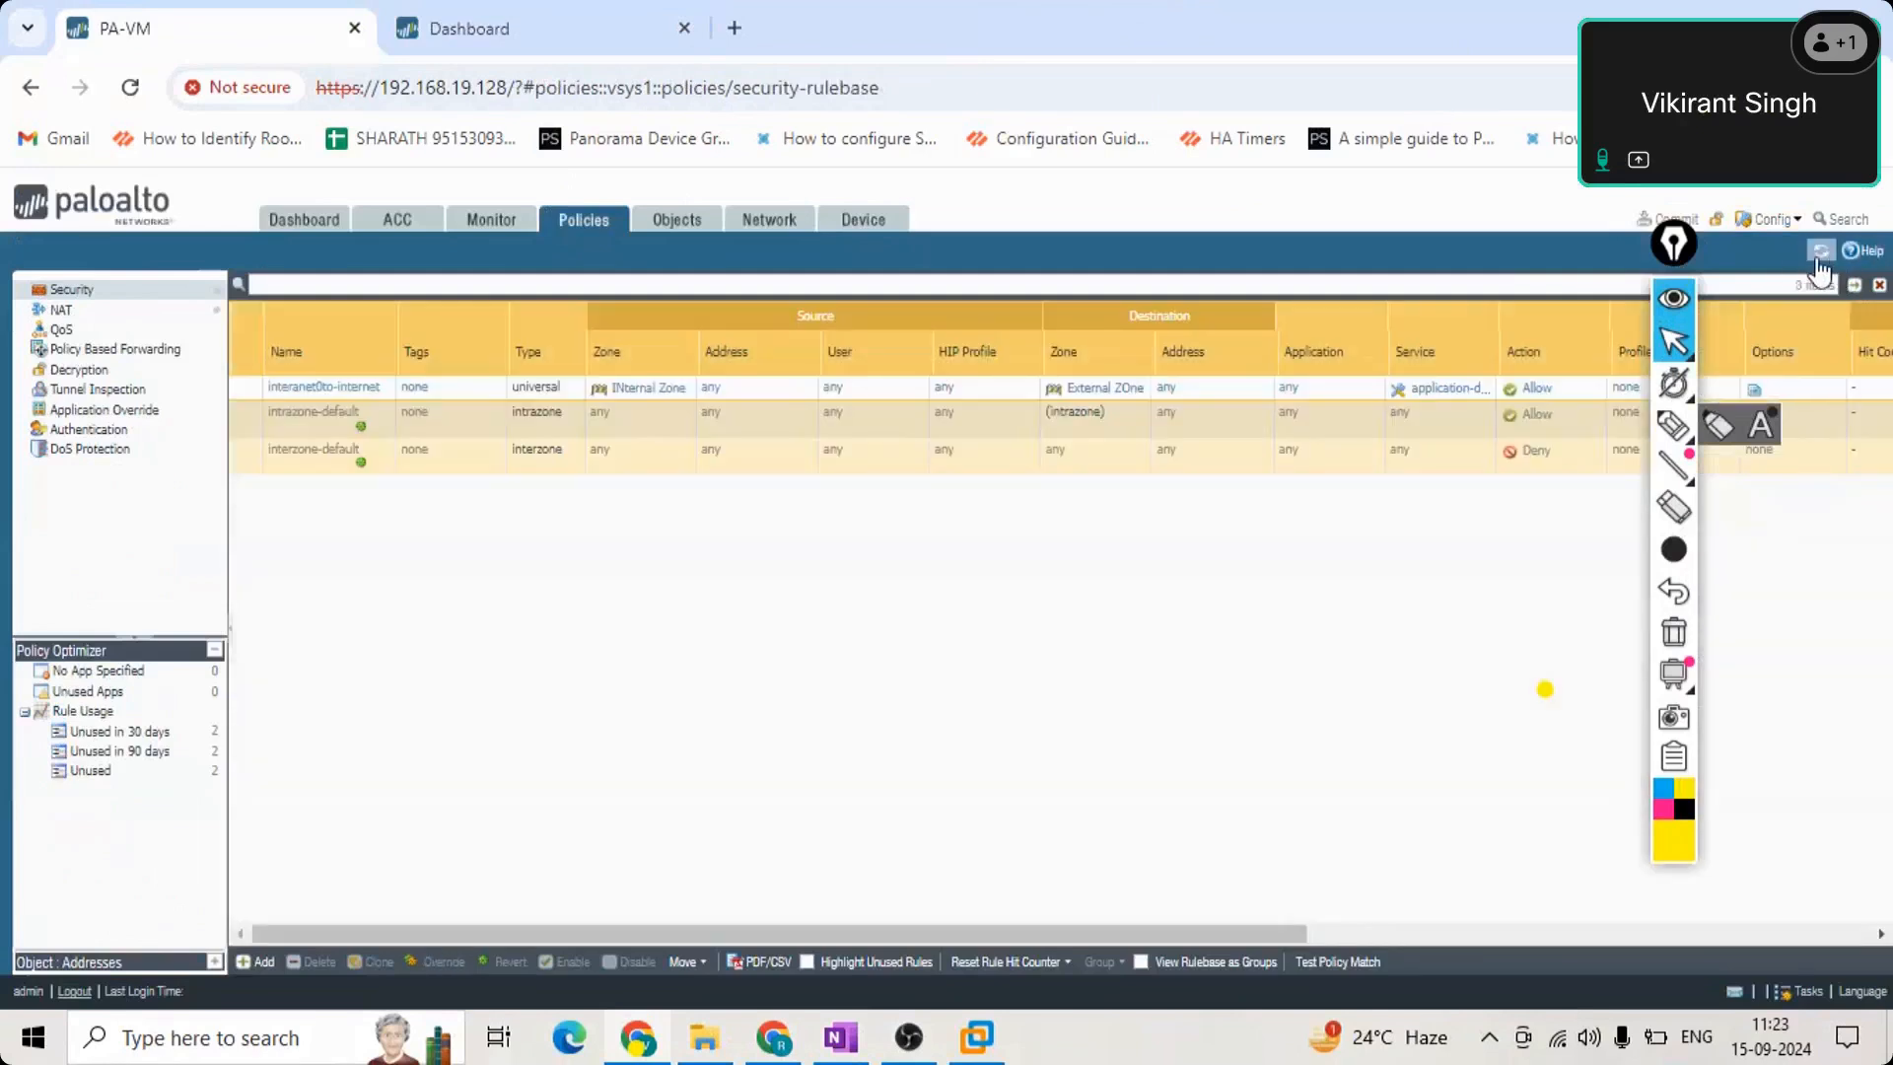
pyautogui.click(1821, 250)
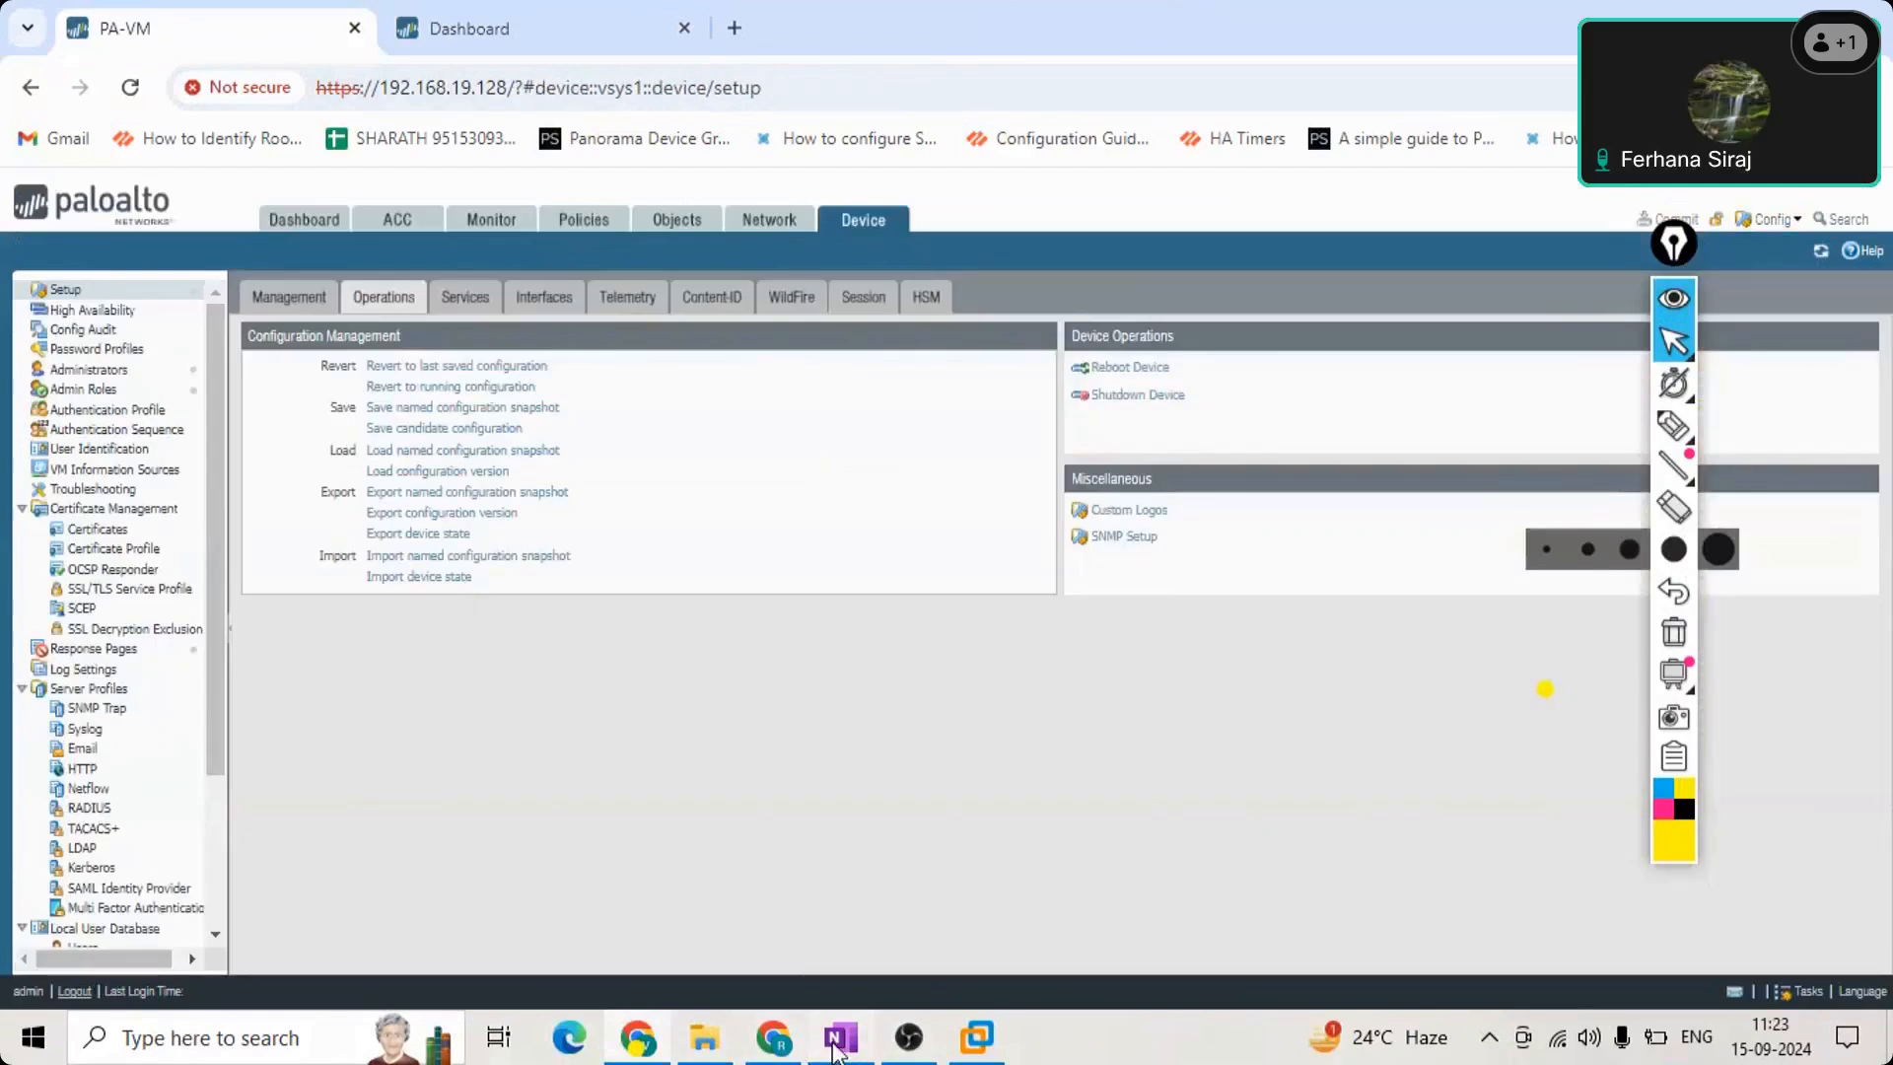
# Switch to OneNote and review the Configuration management notes in New Section 13, down to the commit lock and config lock entry.
pyautogui.click(838, 1037)
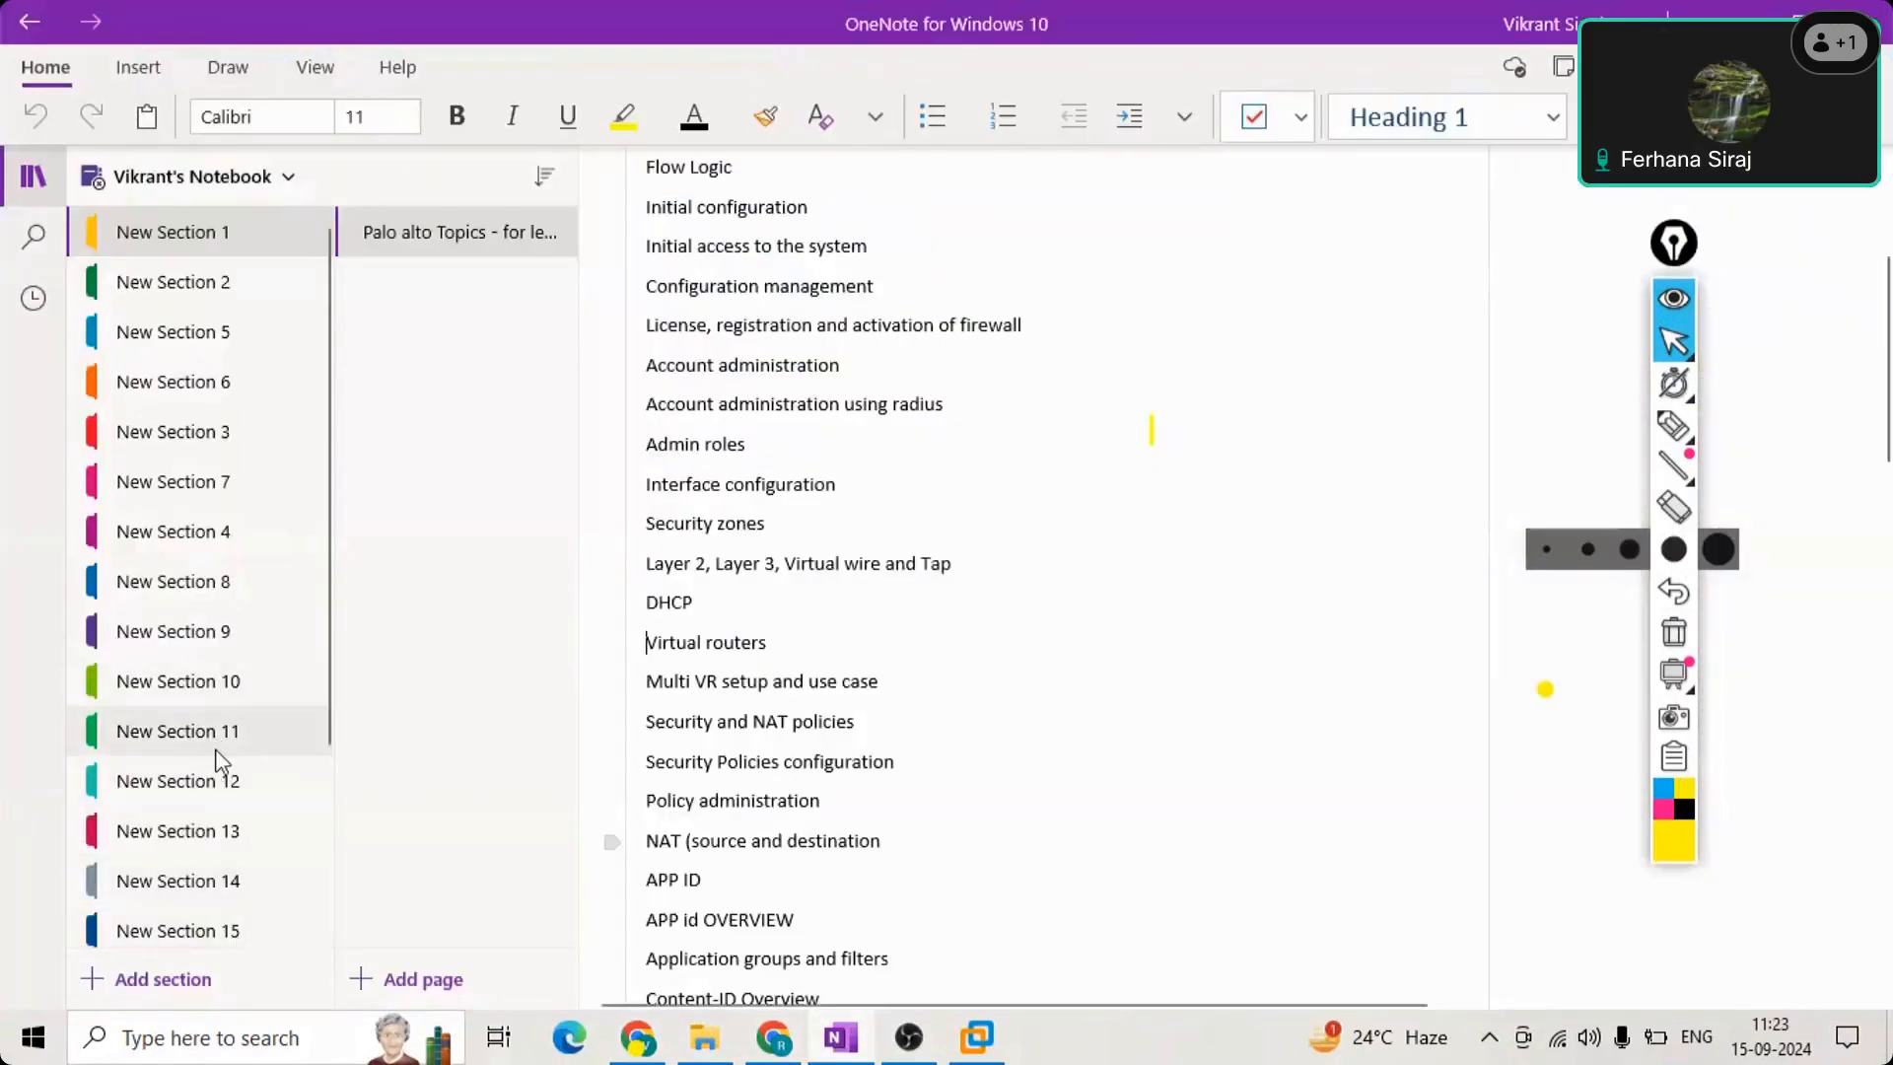
pyautogui.click(219, 780)
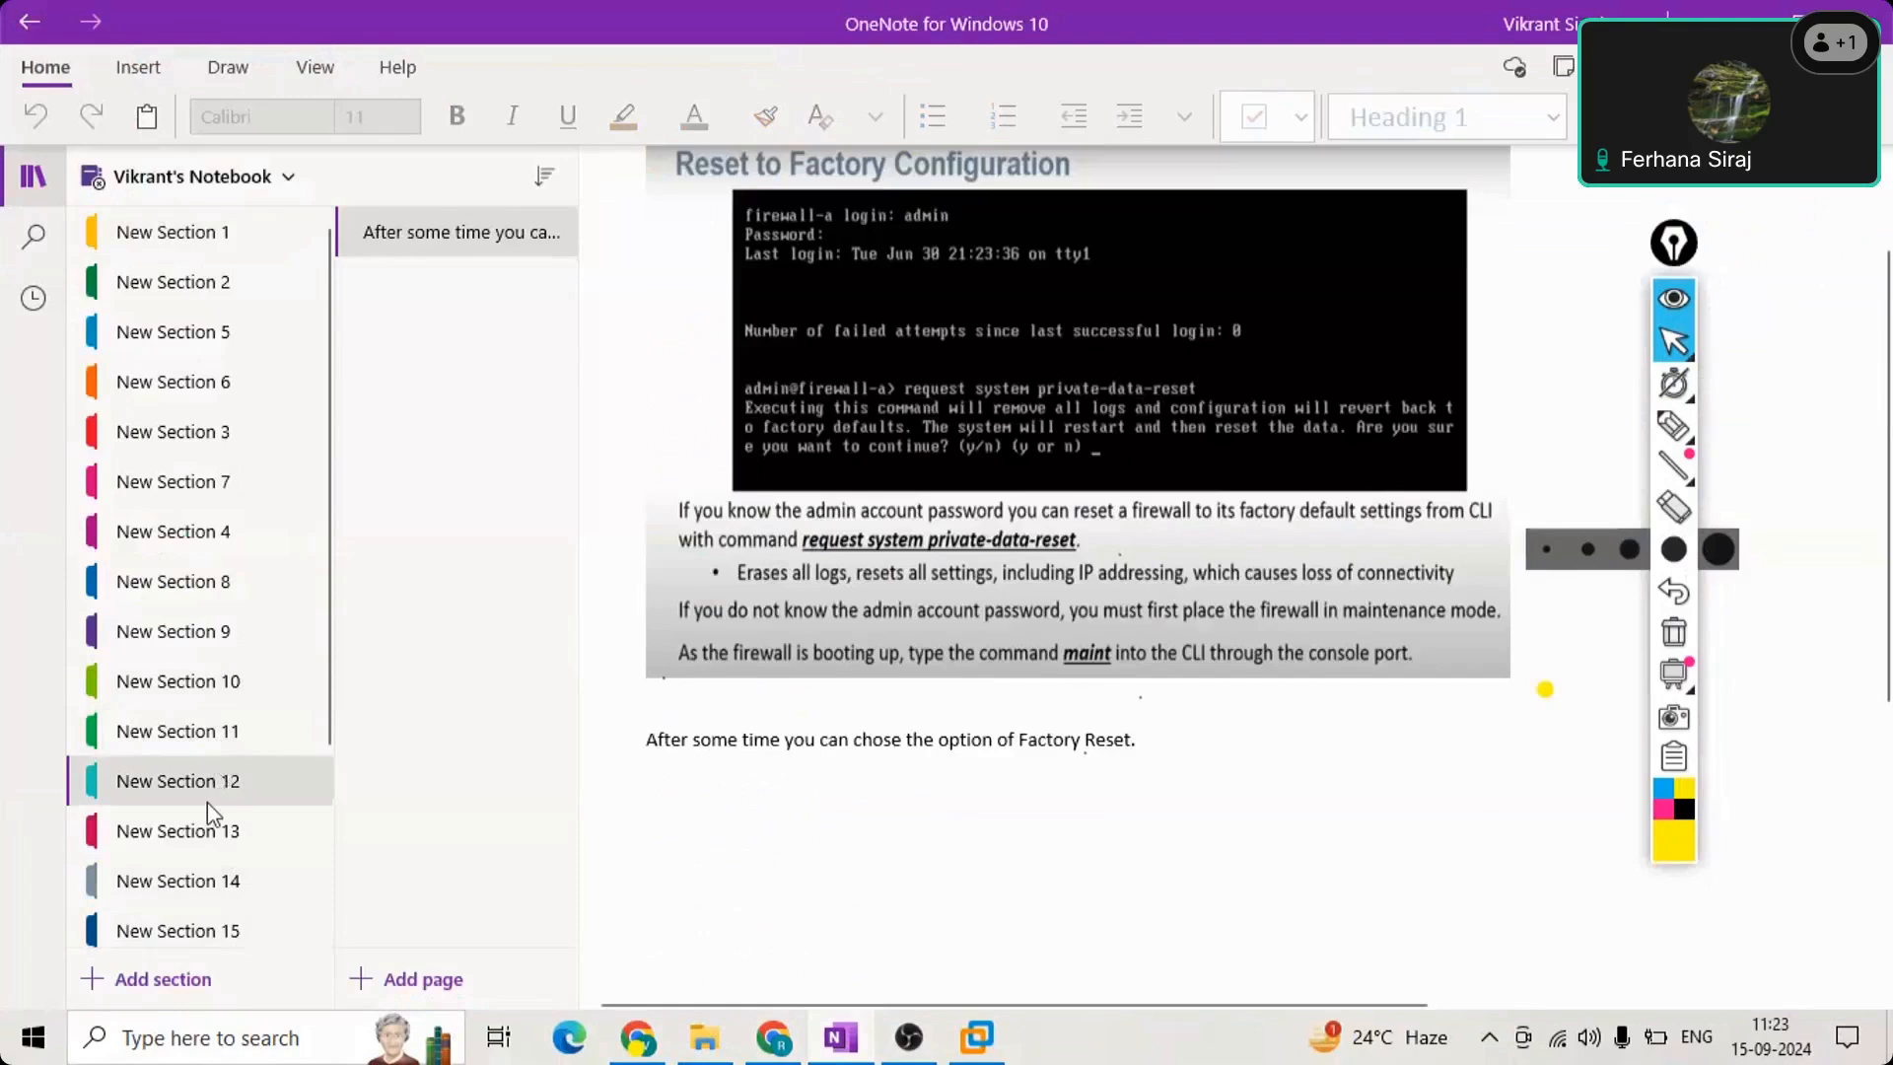
pyautogui.click(209, 831)
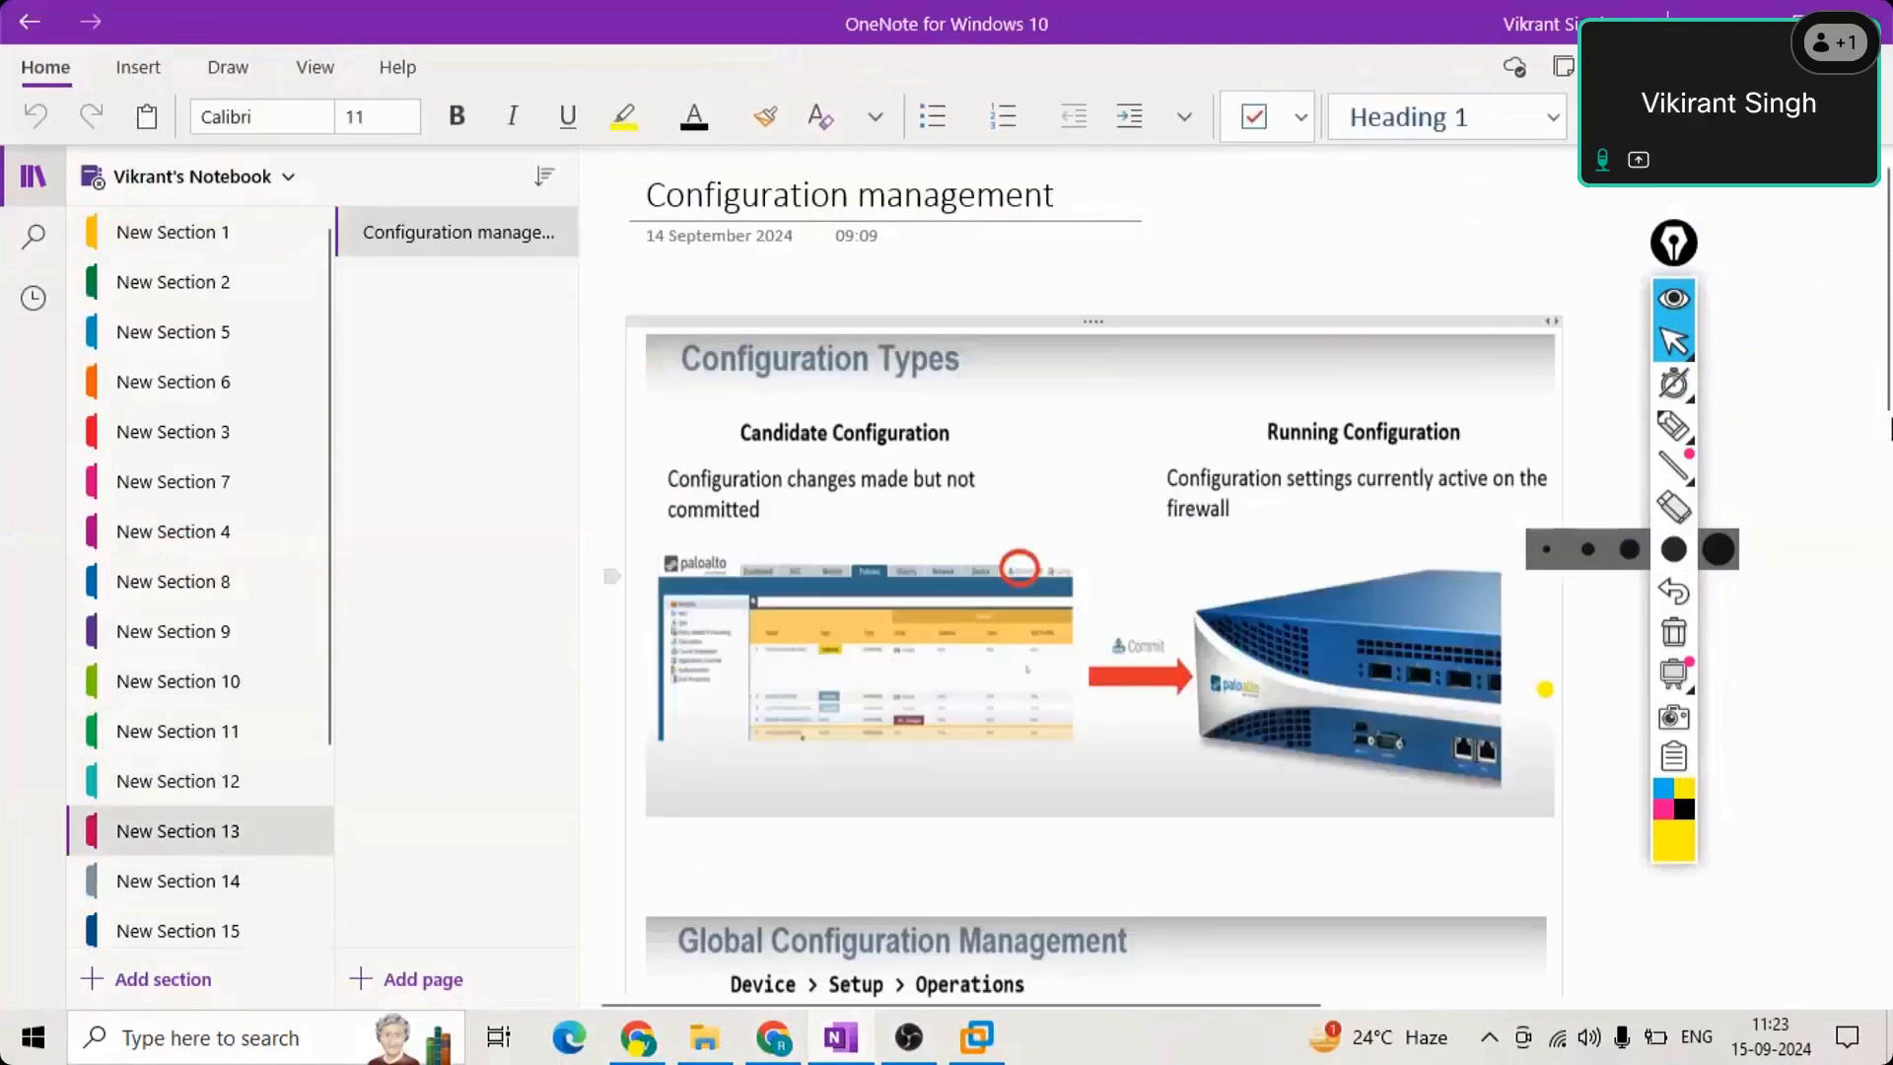
pyautogui.click(1599, 462)
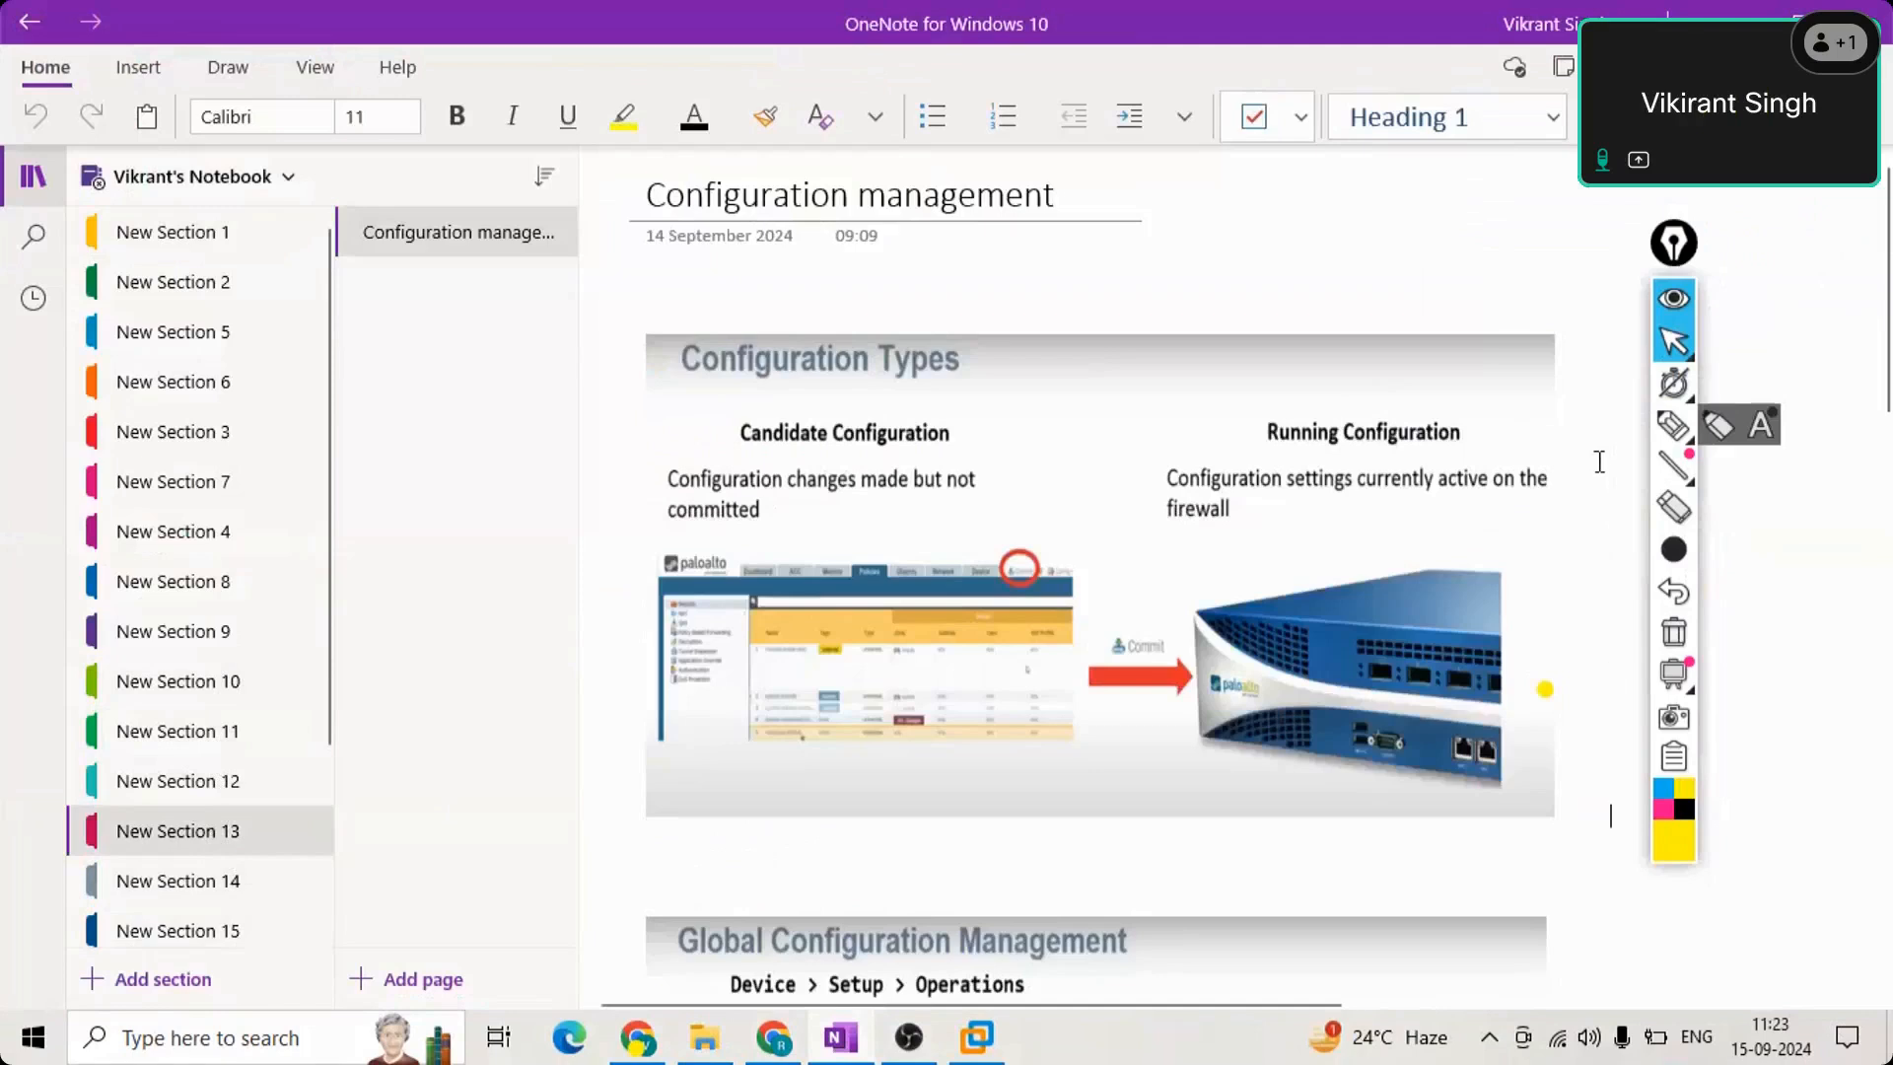
pyautogui.scroll(-5, 1599, 461)
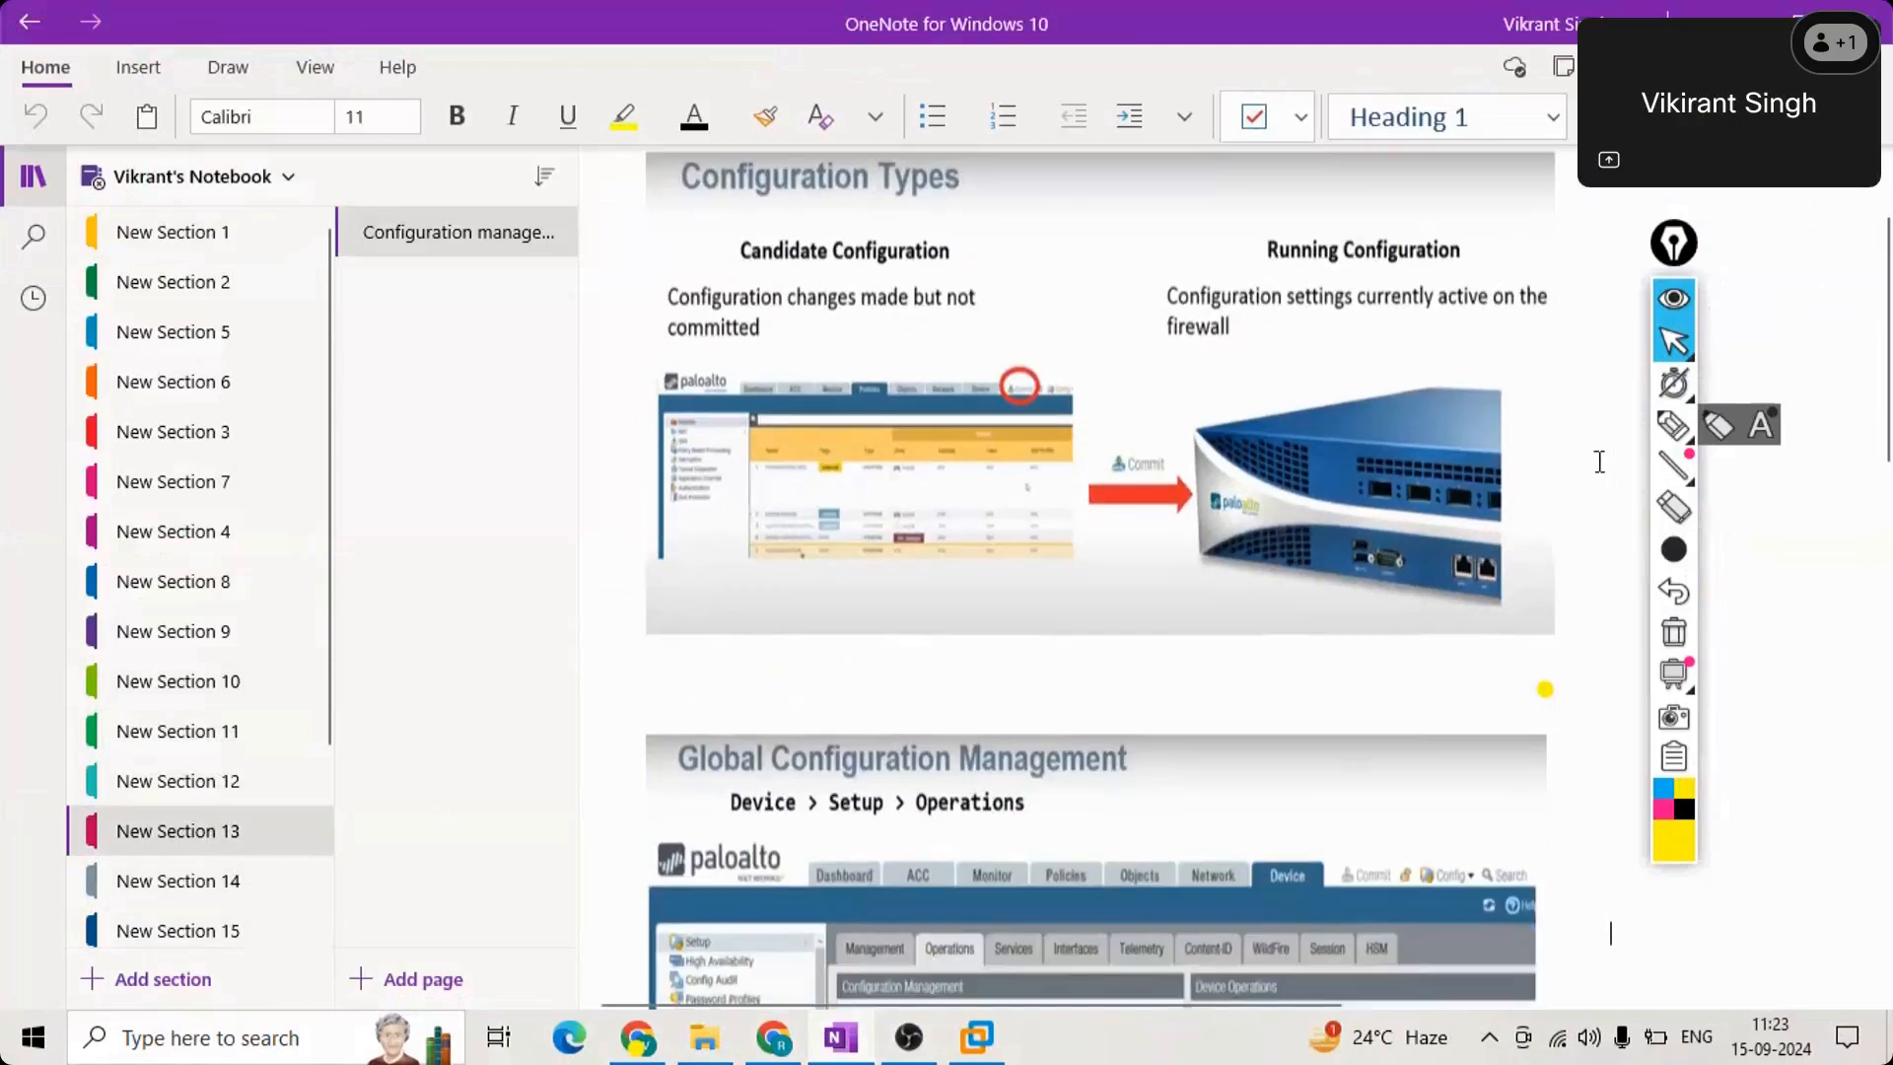
pyautogui.scroll(-4, 1599, 462)
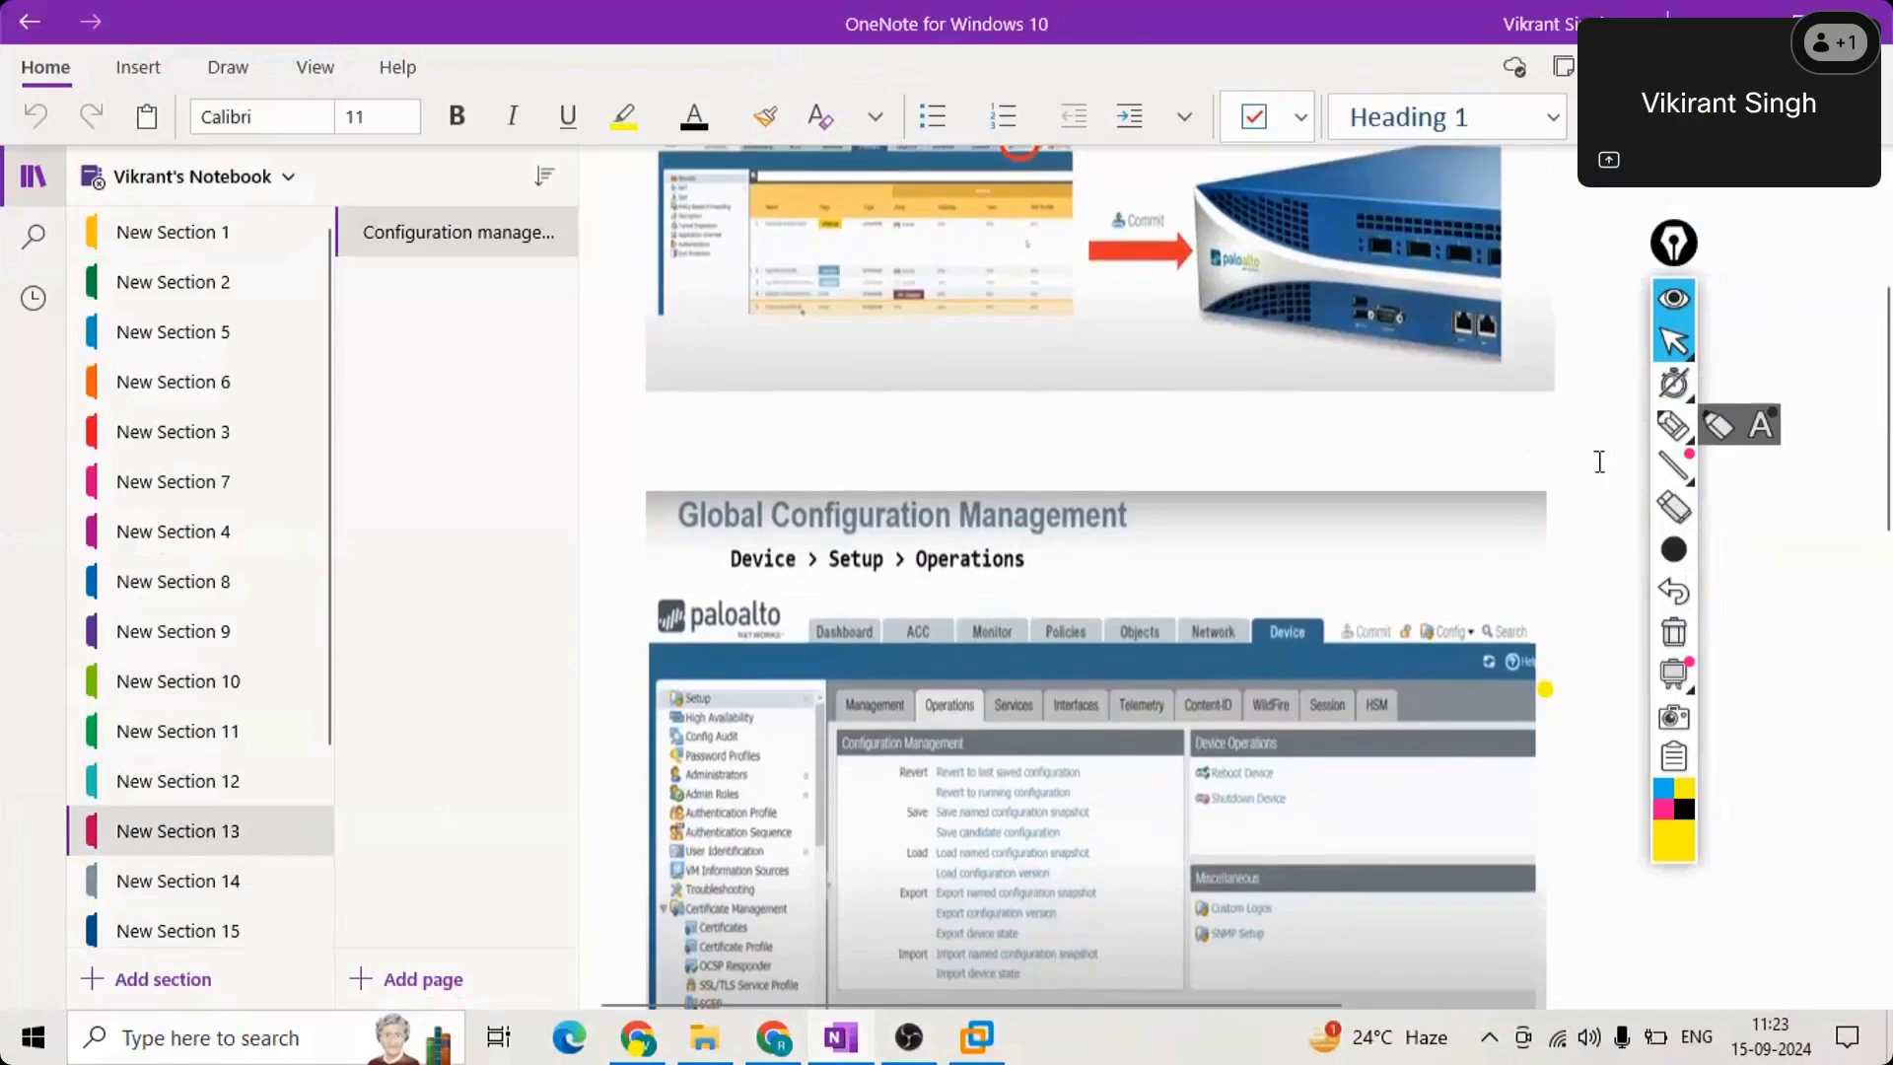
pyautogui.scroll(-10, 1599, 462)
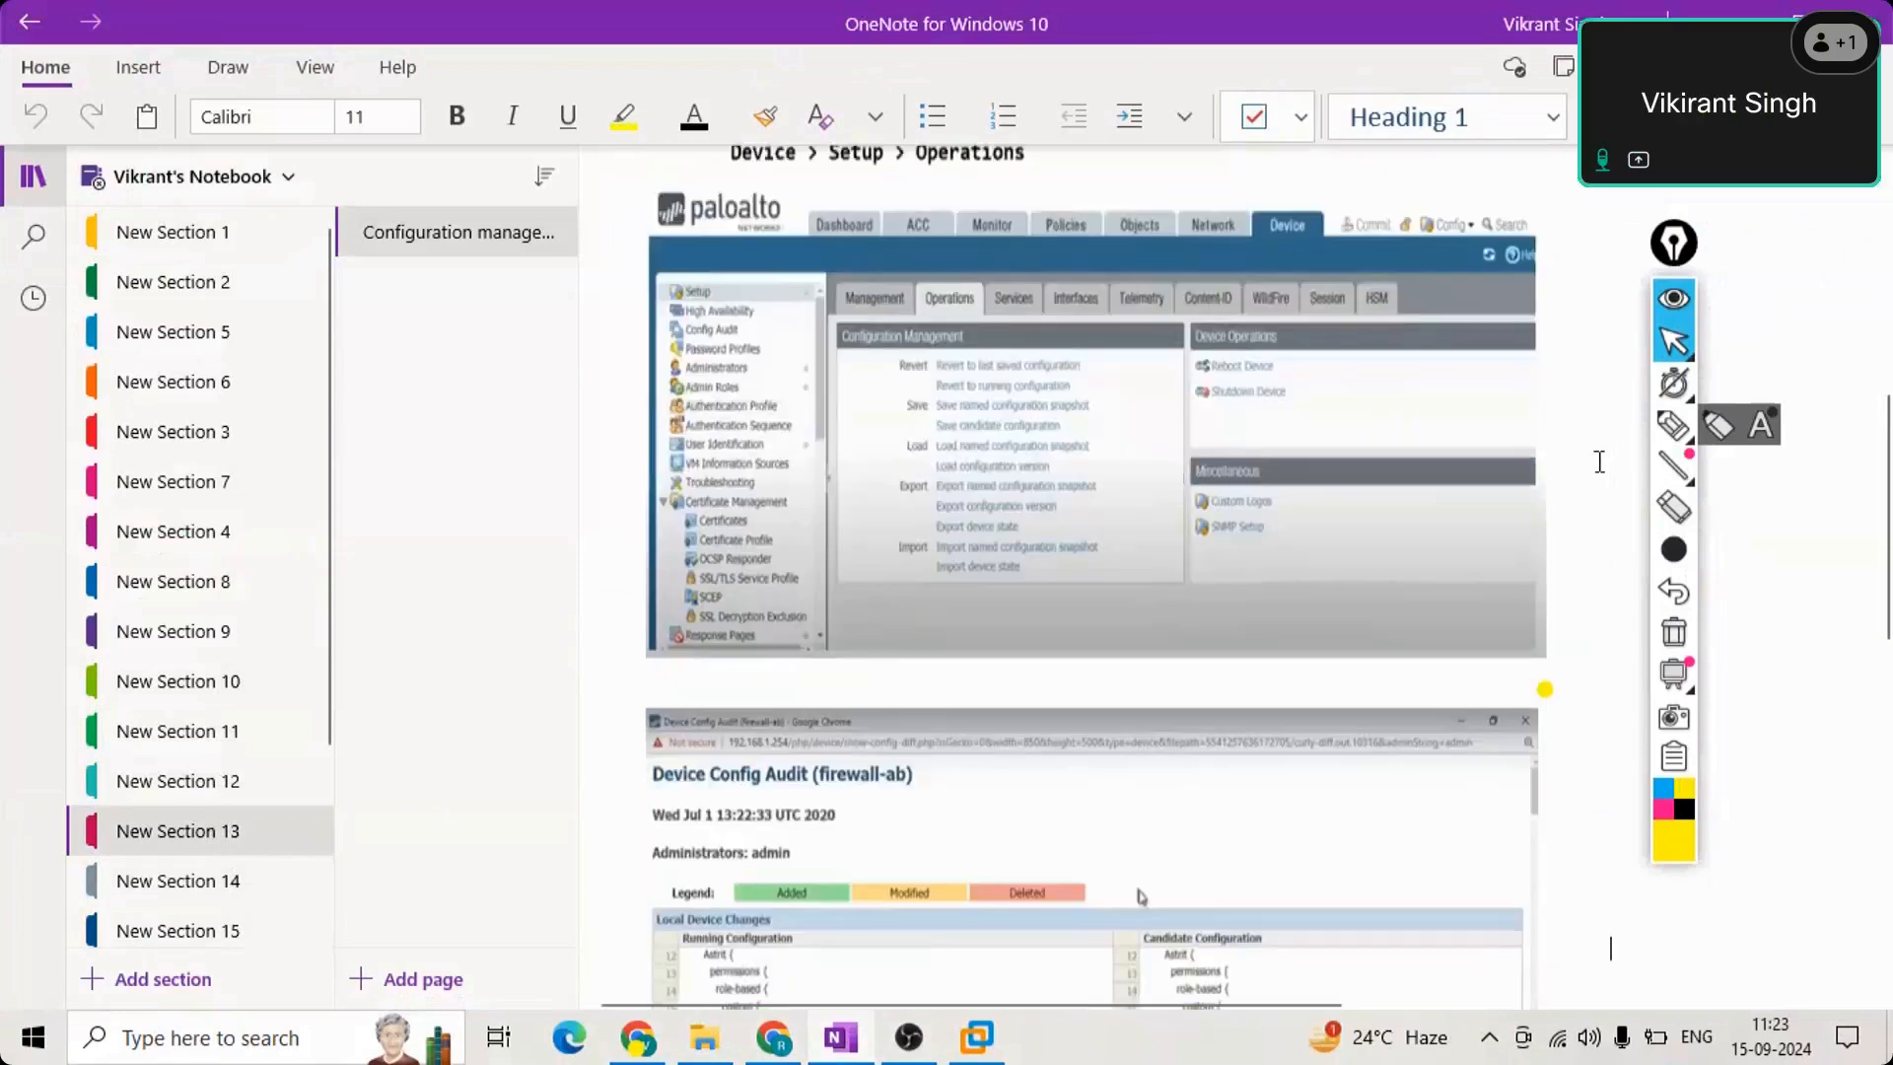
pyautogui.scroll(-7, 1599, 462)
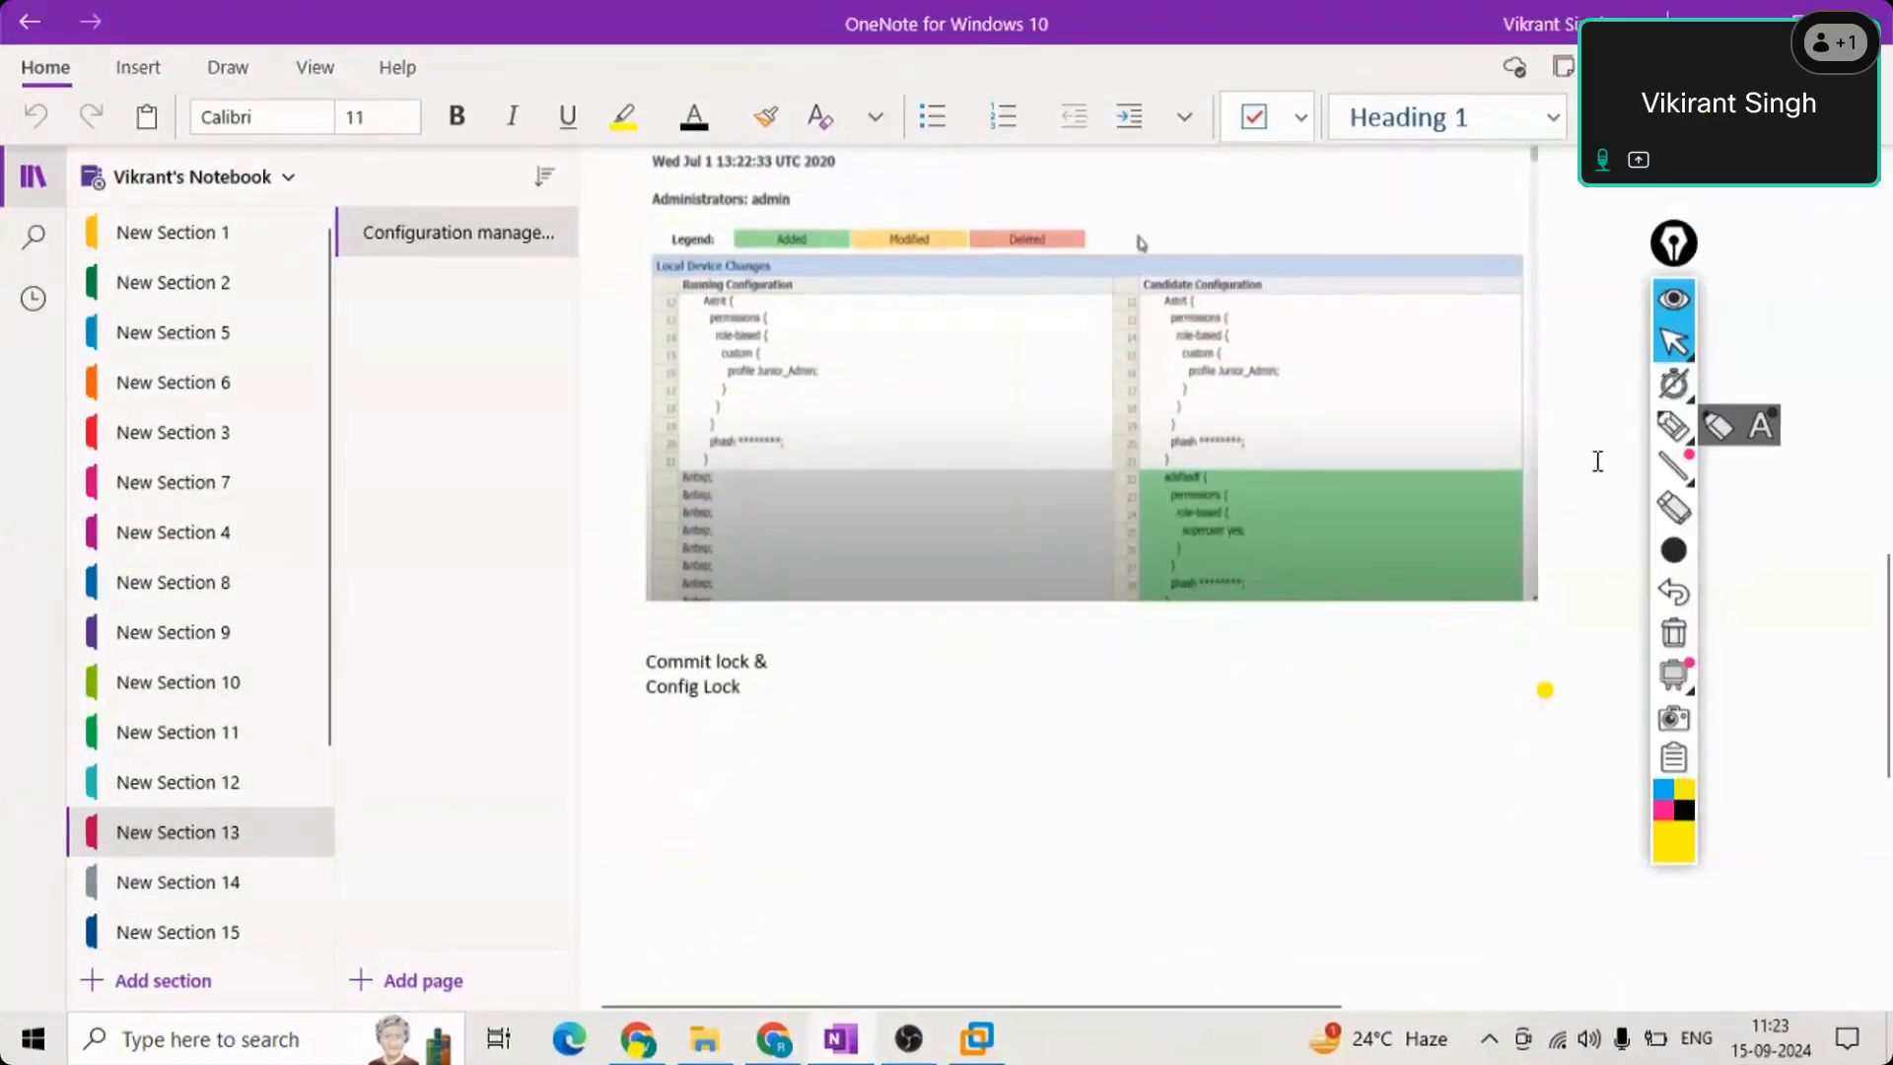
pyautogui.scroll(-1, 1597, 462)
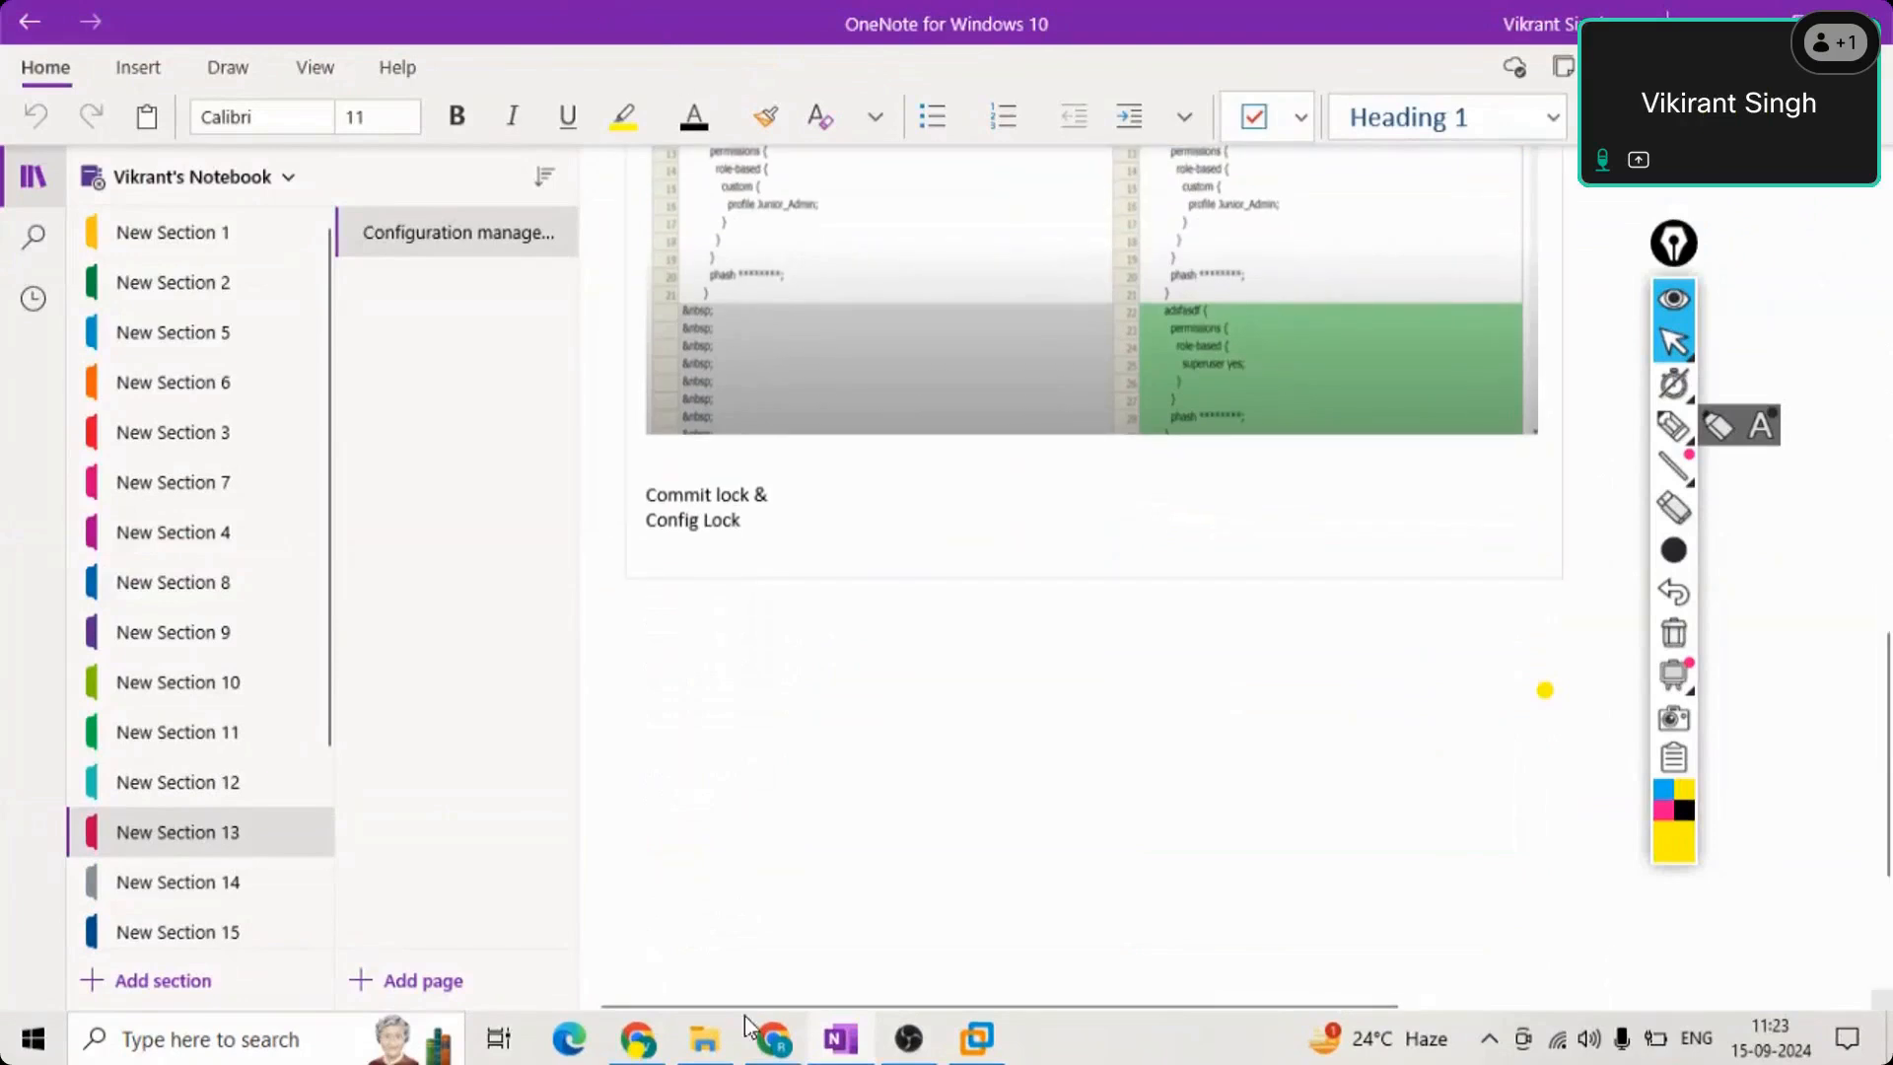
# Switch back to the firewall in Chrome, move the pen toolbar away from the lock control and enlarge the page zoom.
pyautogui.click(639, 1049)
pyautogui.moveTo(1681, 252); pyautogui.dragTo(1807, 303)
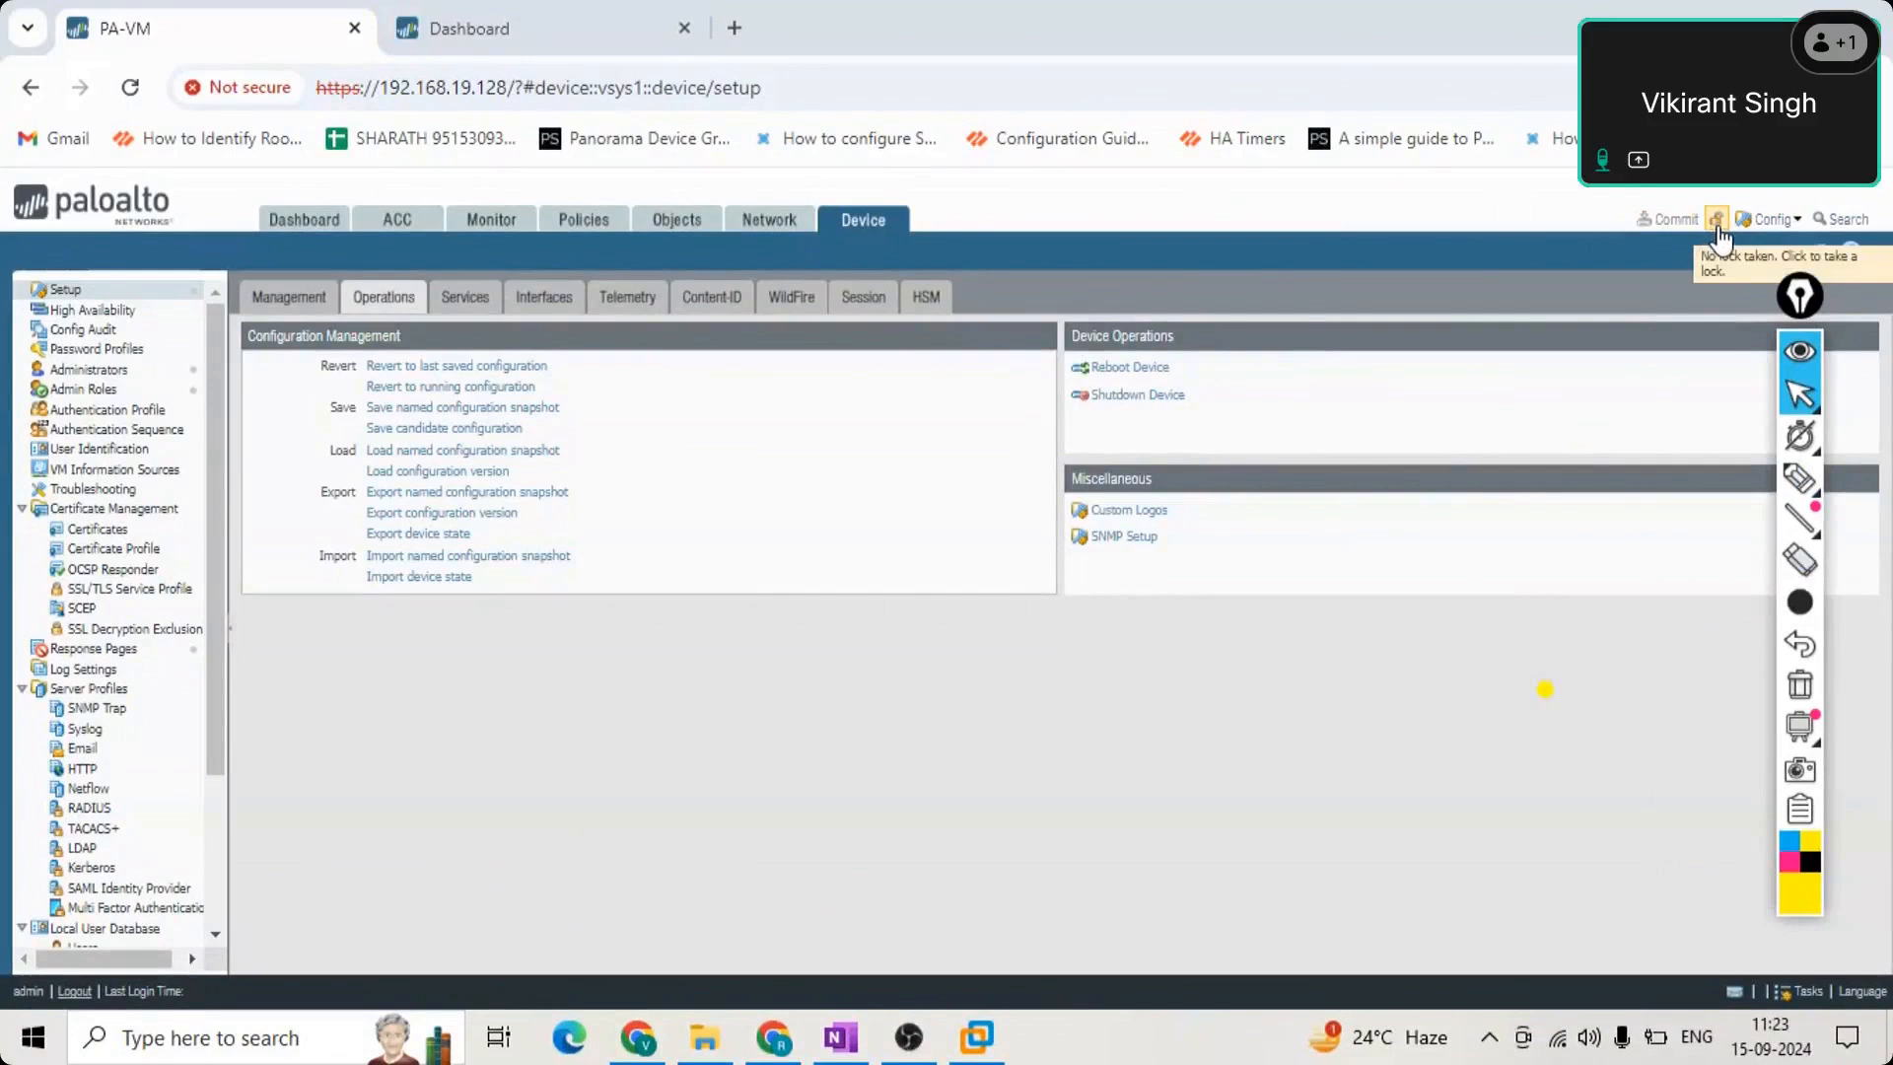
pyautogui.click(1881, 98)
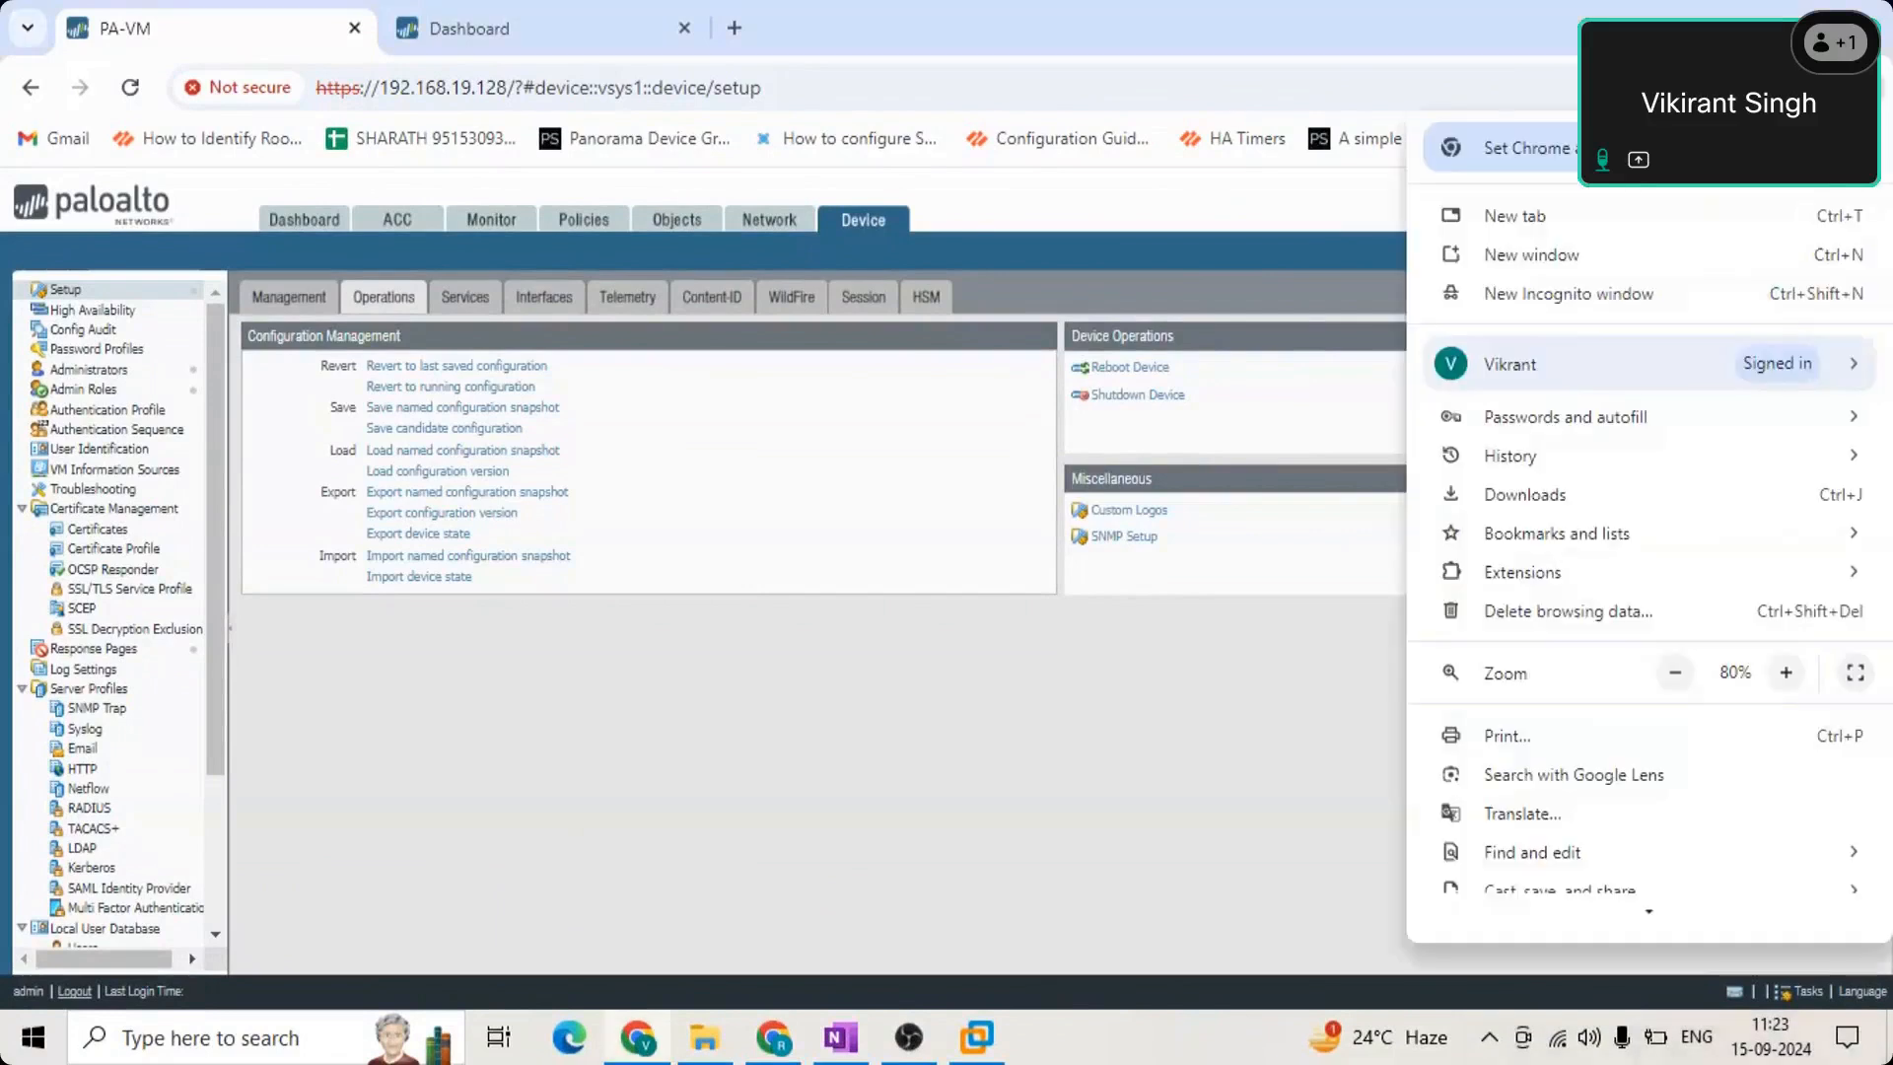
pyautogui.click(1798, 672)
pyautogui.click(1798, 673)
pyautogui.click(1799, 672)
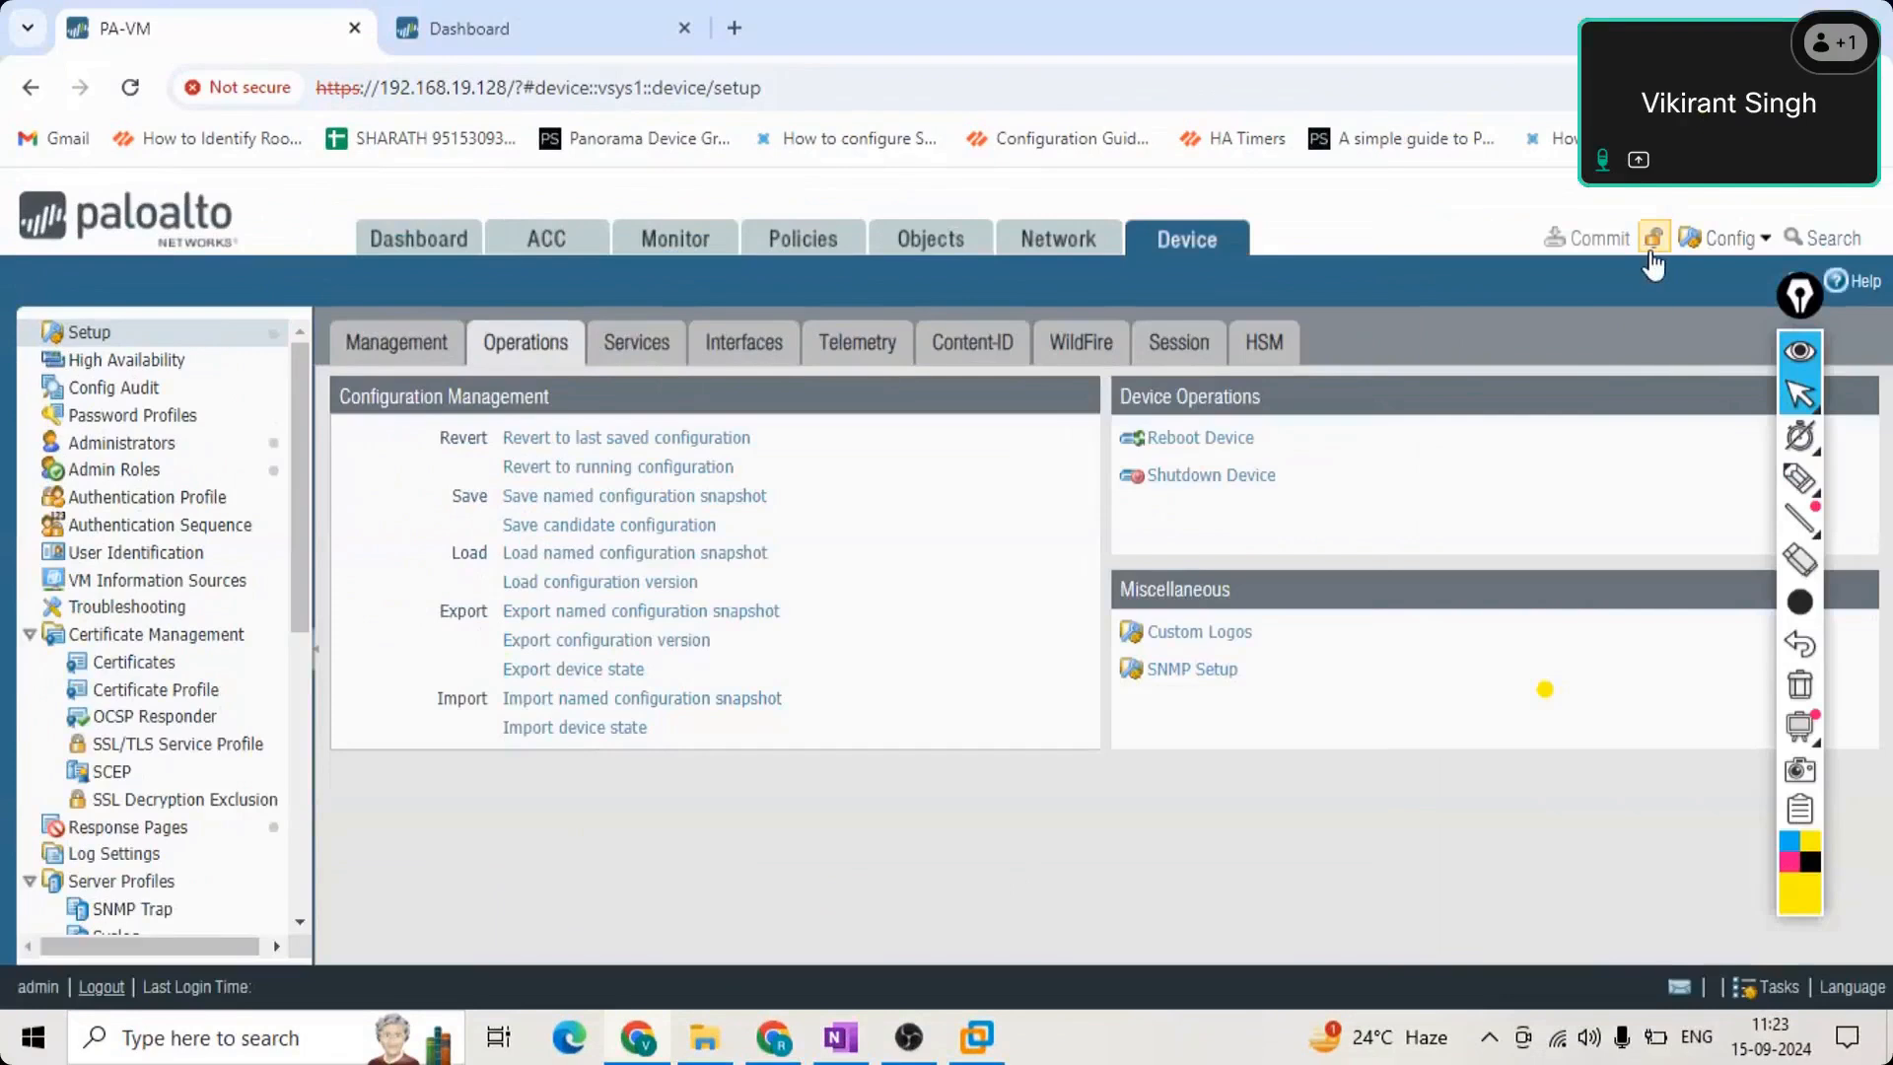
# Examine the lock types offered for taking a lock, and close the Locks window without taking one.
pyautogui.click(1653, 242)
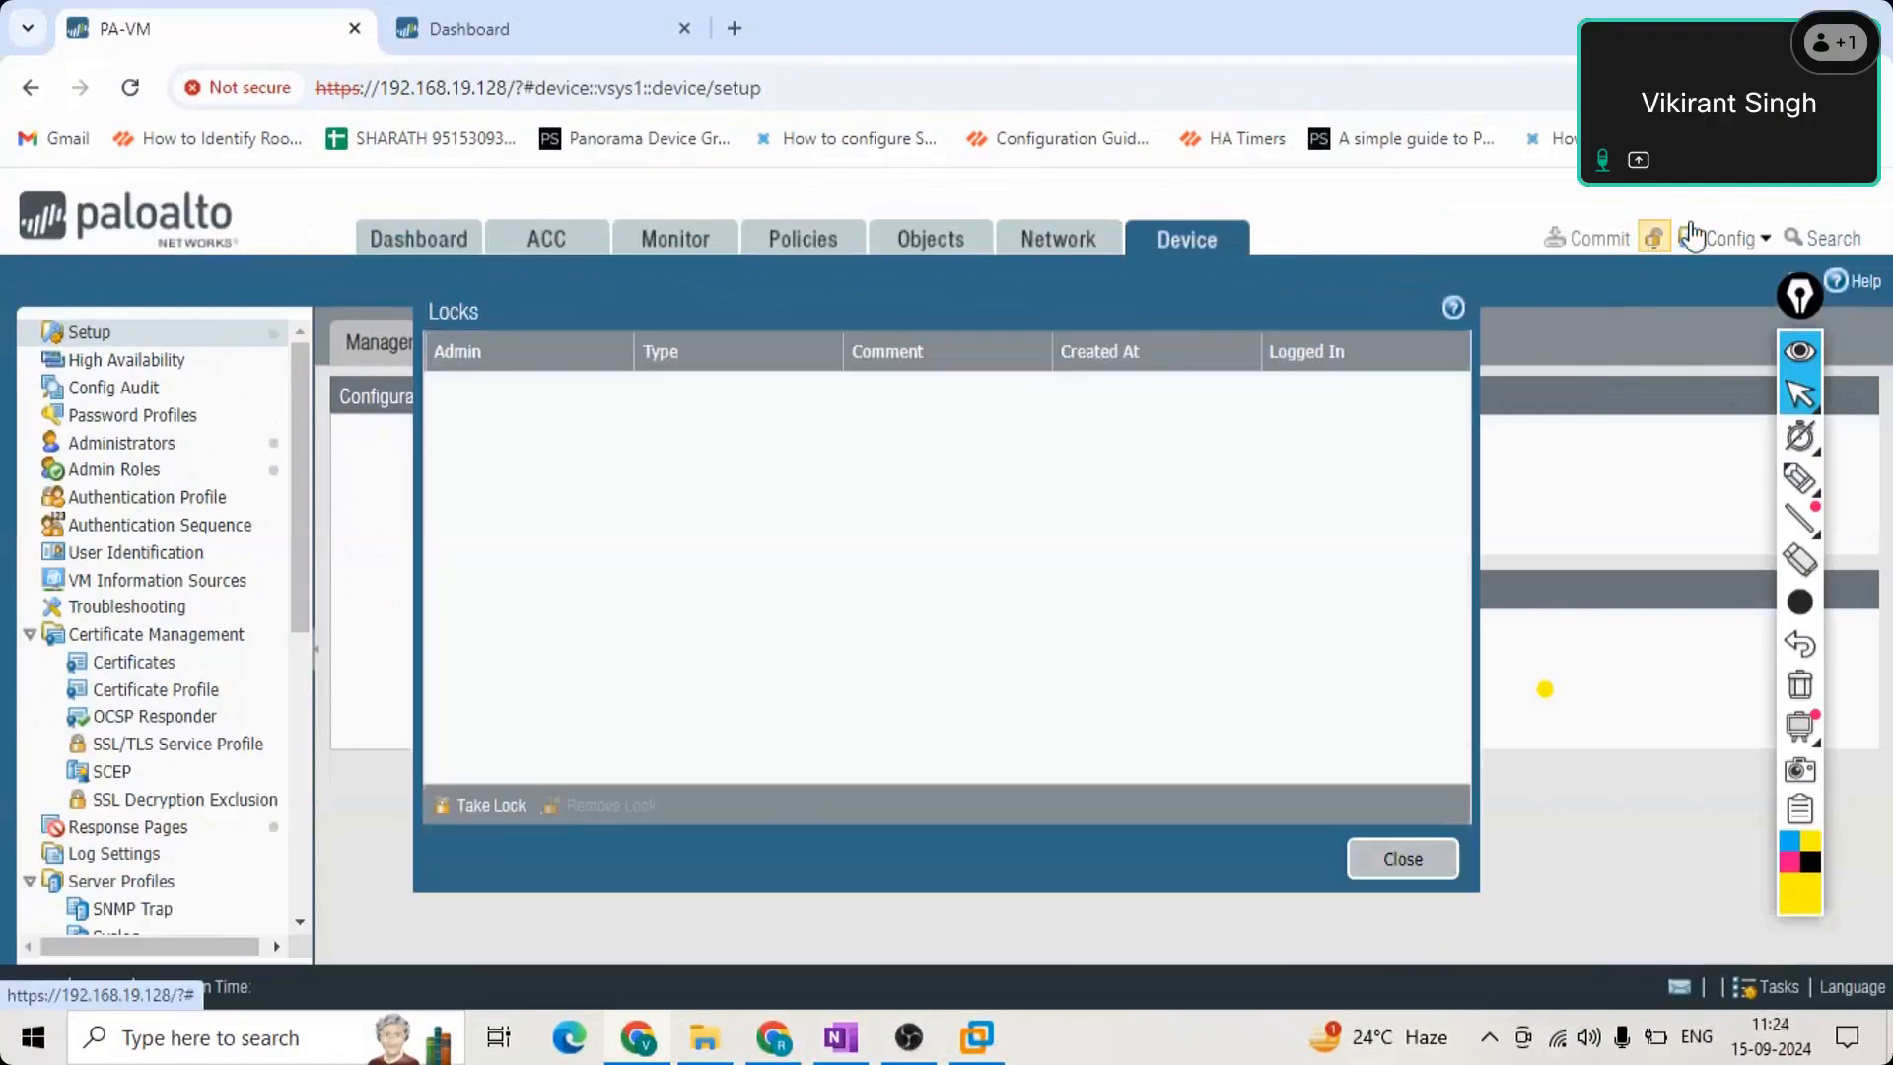
pyautogui.click(478, 814)
pyautogui.click(1134, 555)
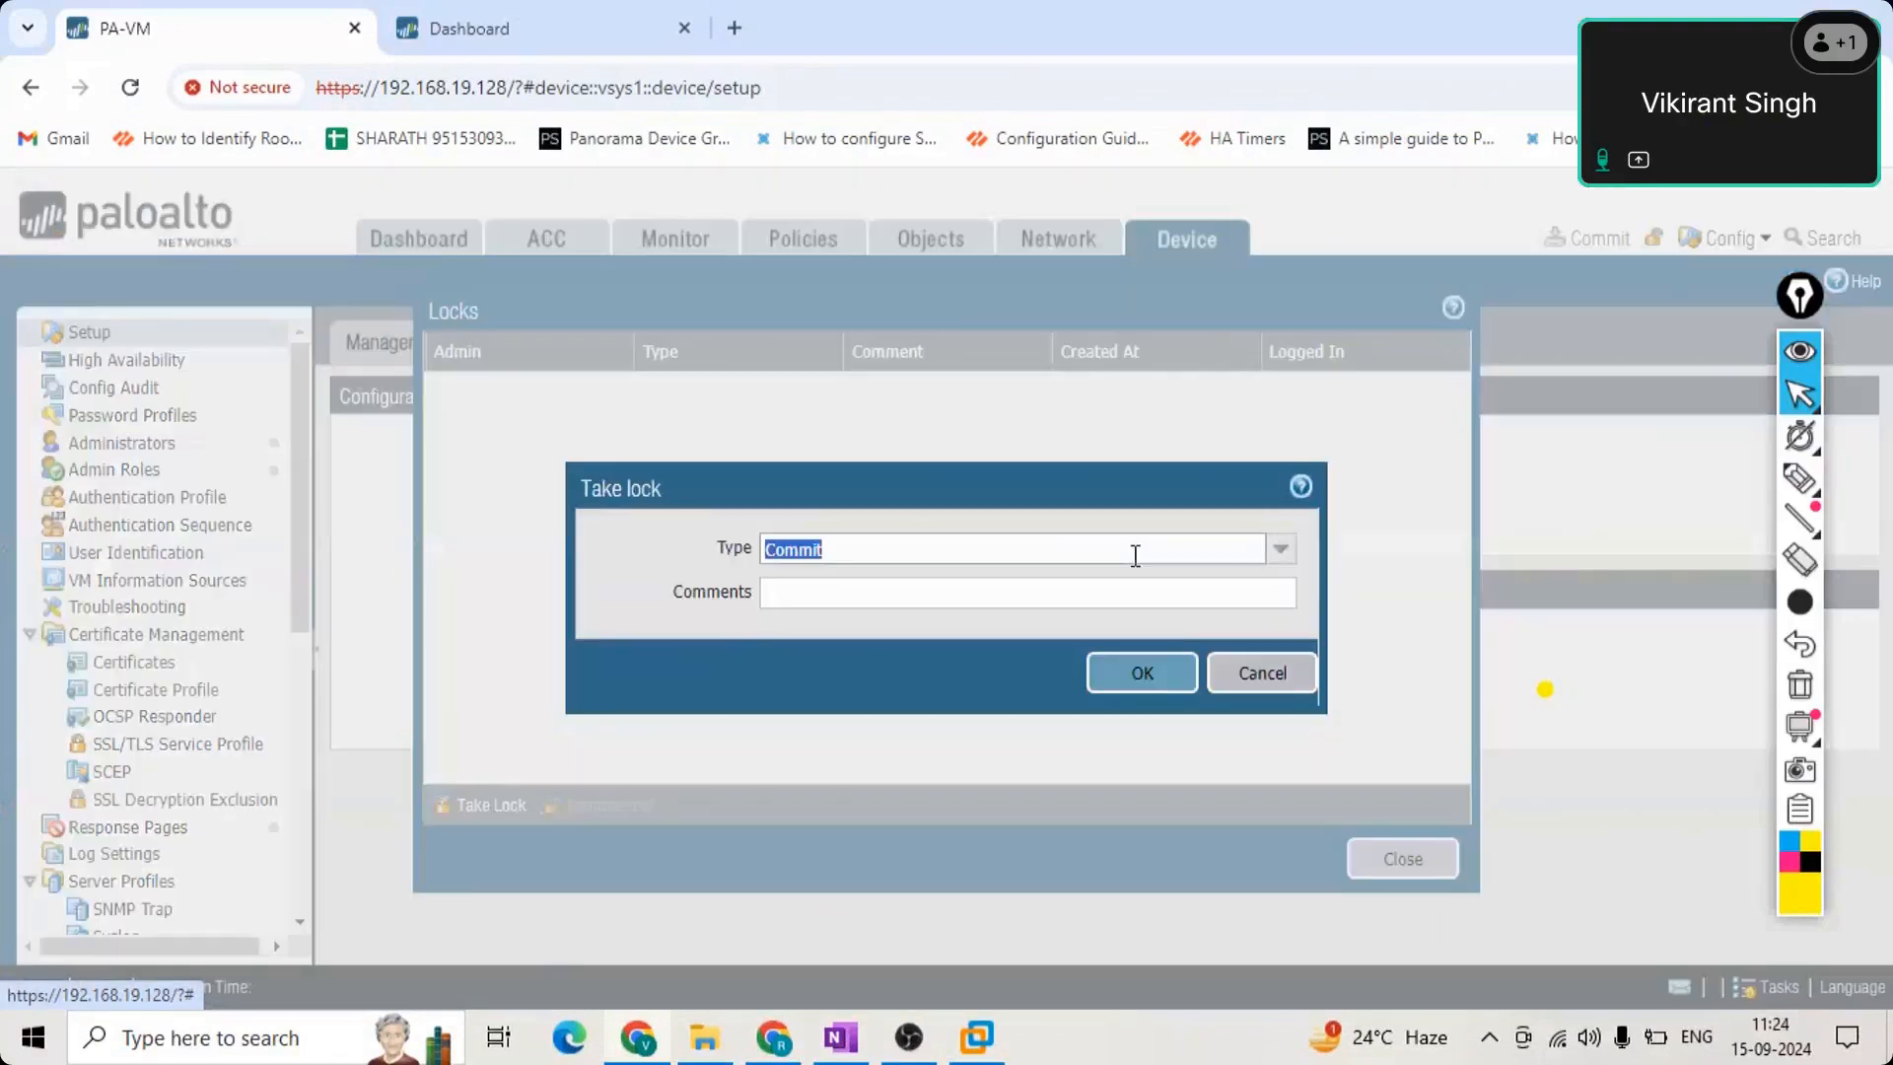
pyautogui.click(1280, 548)
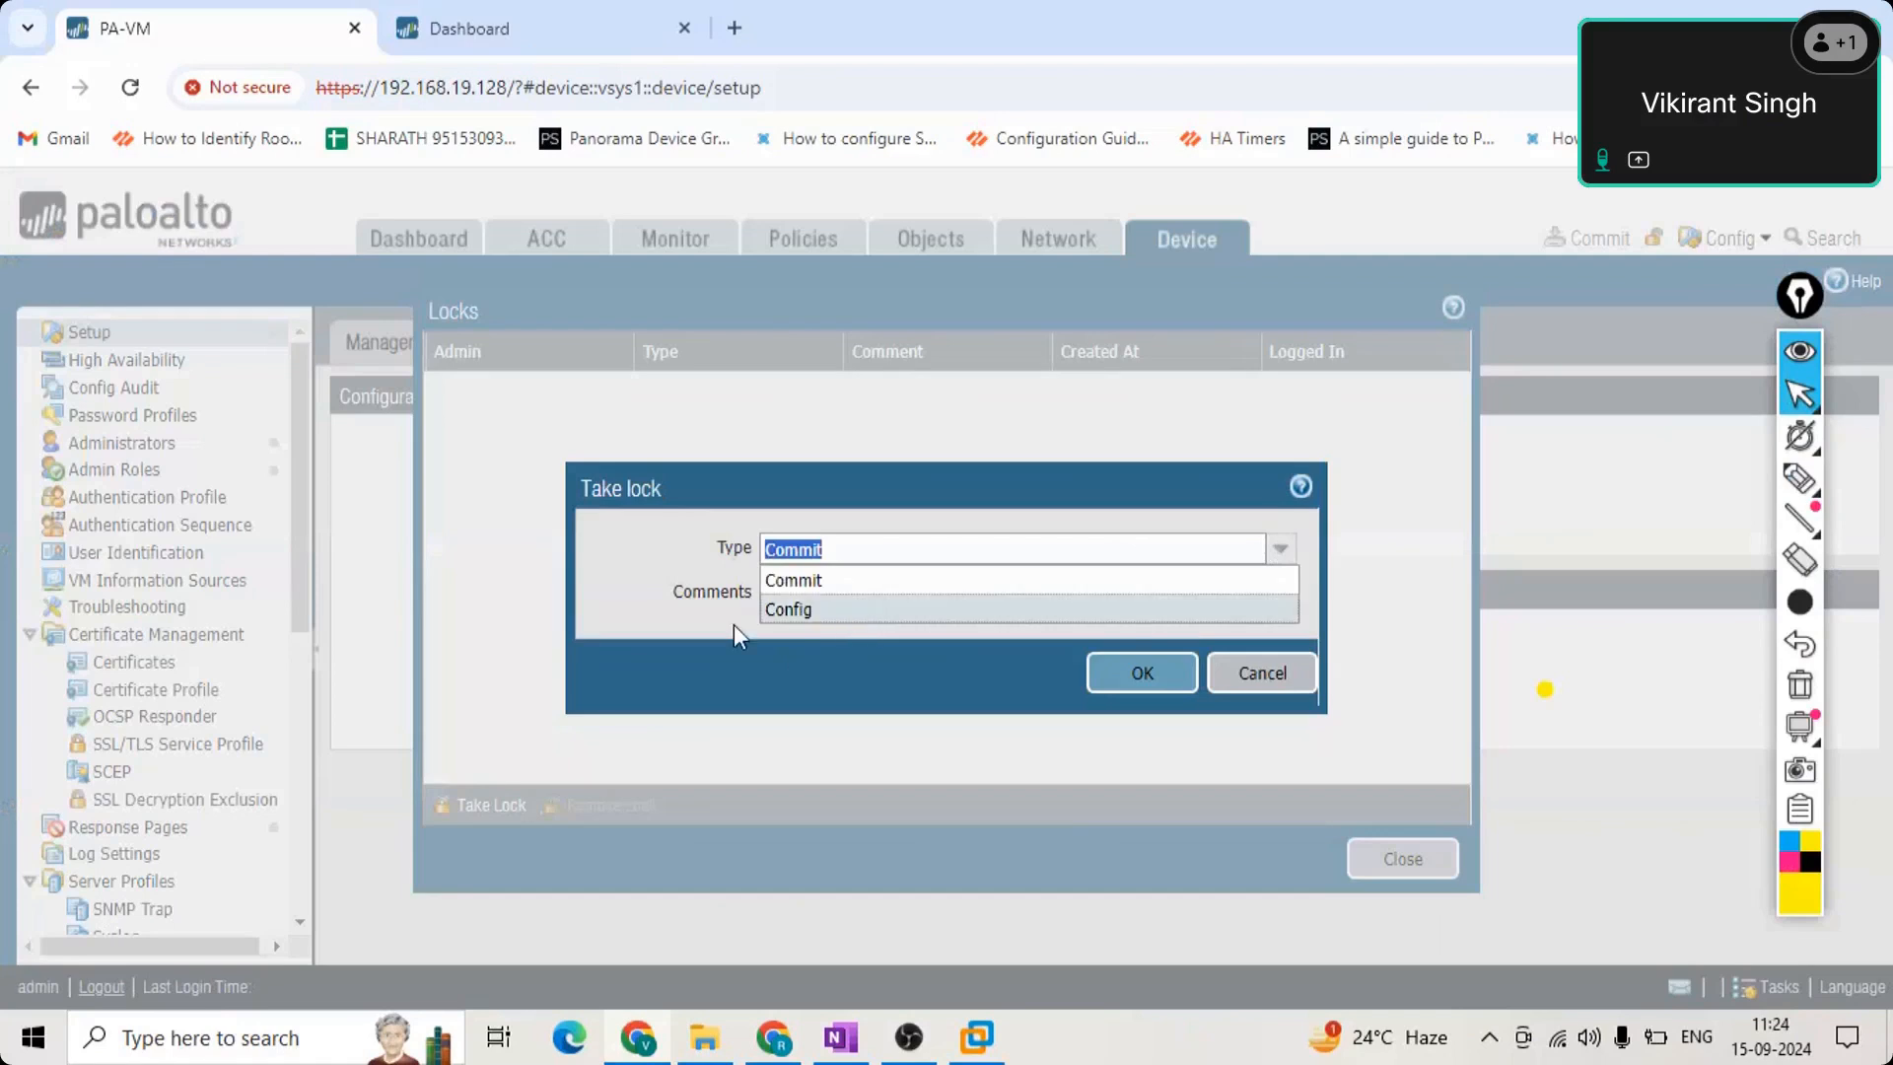
pyautogui.click(725, 591)
pyautogui.click(1263, 672)
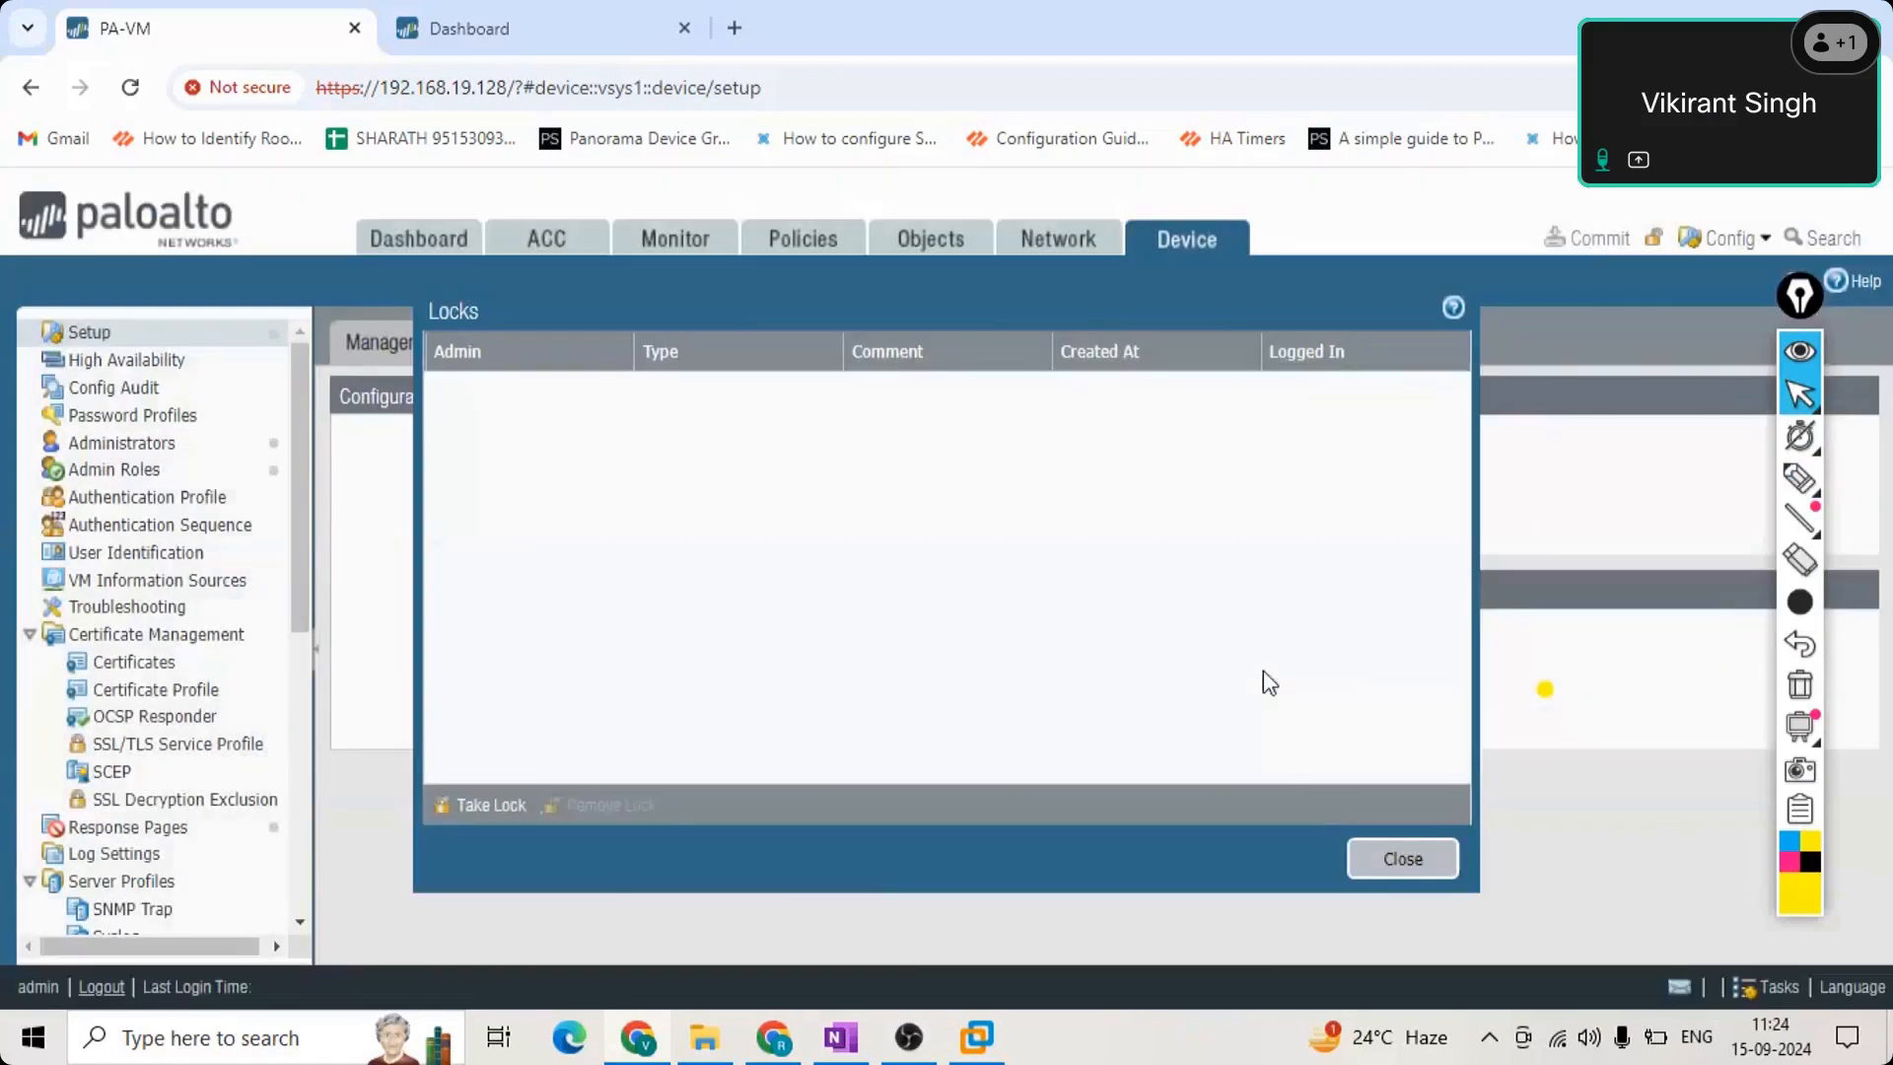
pyautogui.click(1400, 859)
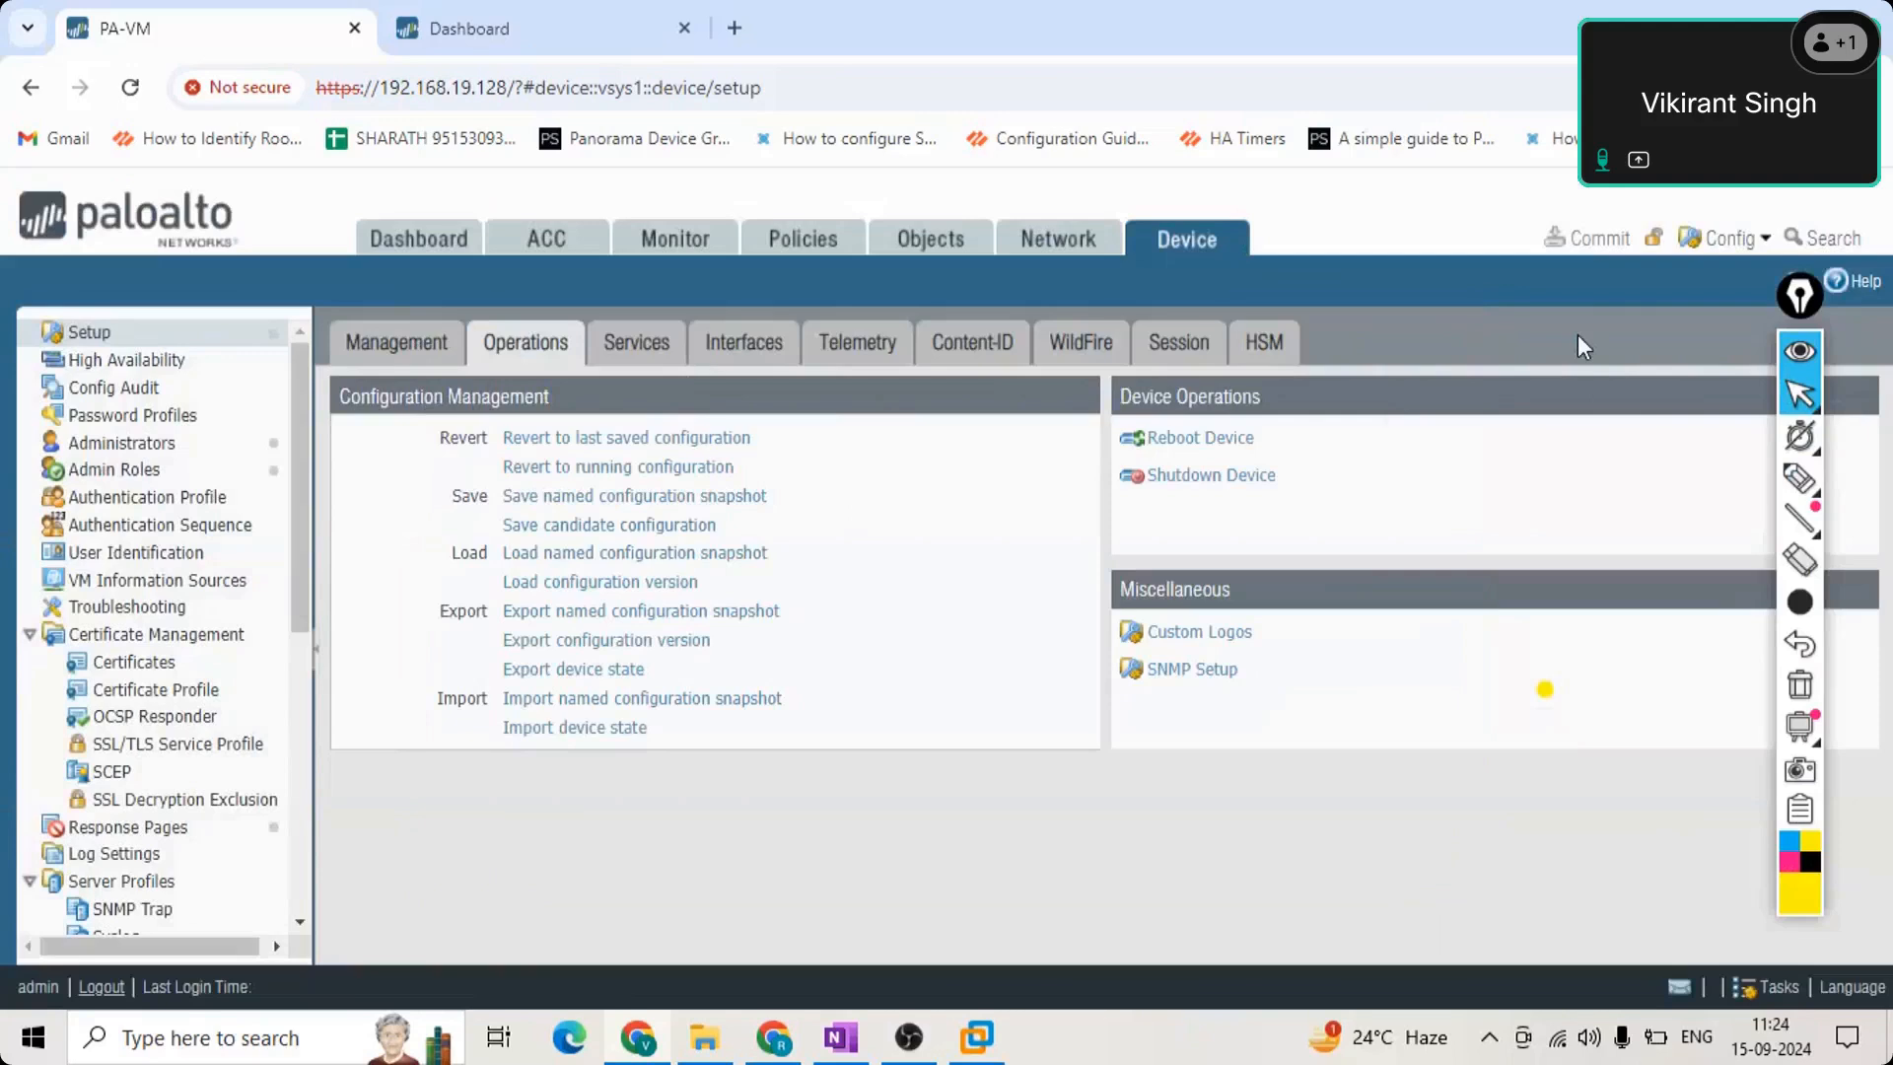
# Take a Commit lock with the comment "do not commit as I am working now on the commit part" and close the Locks window.
pyautogui.click(1650, 240)
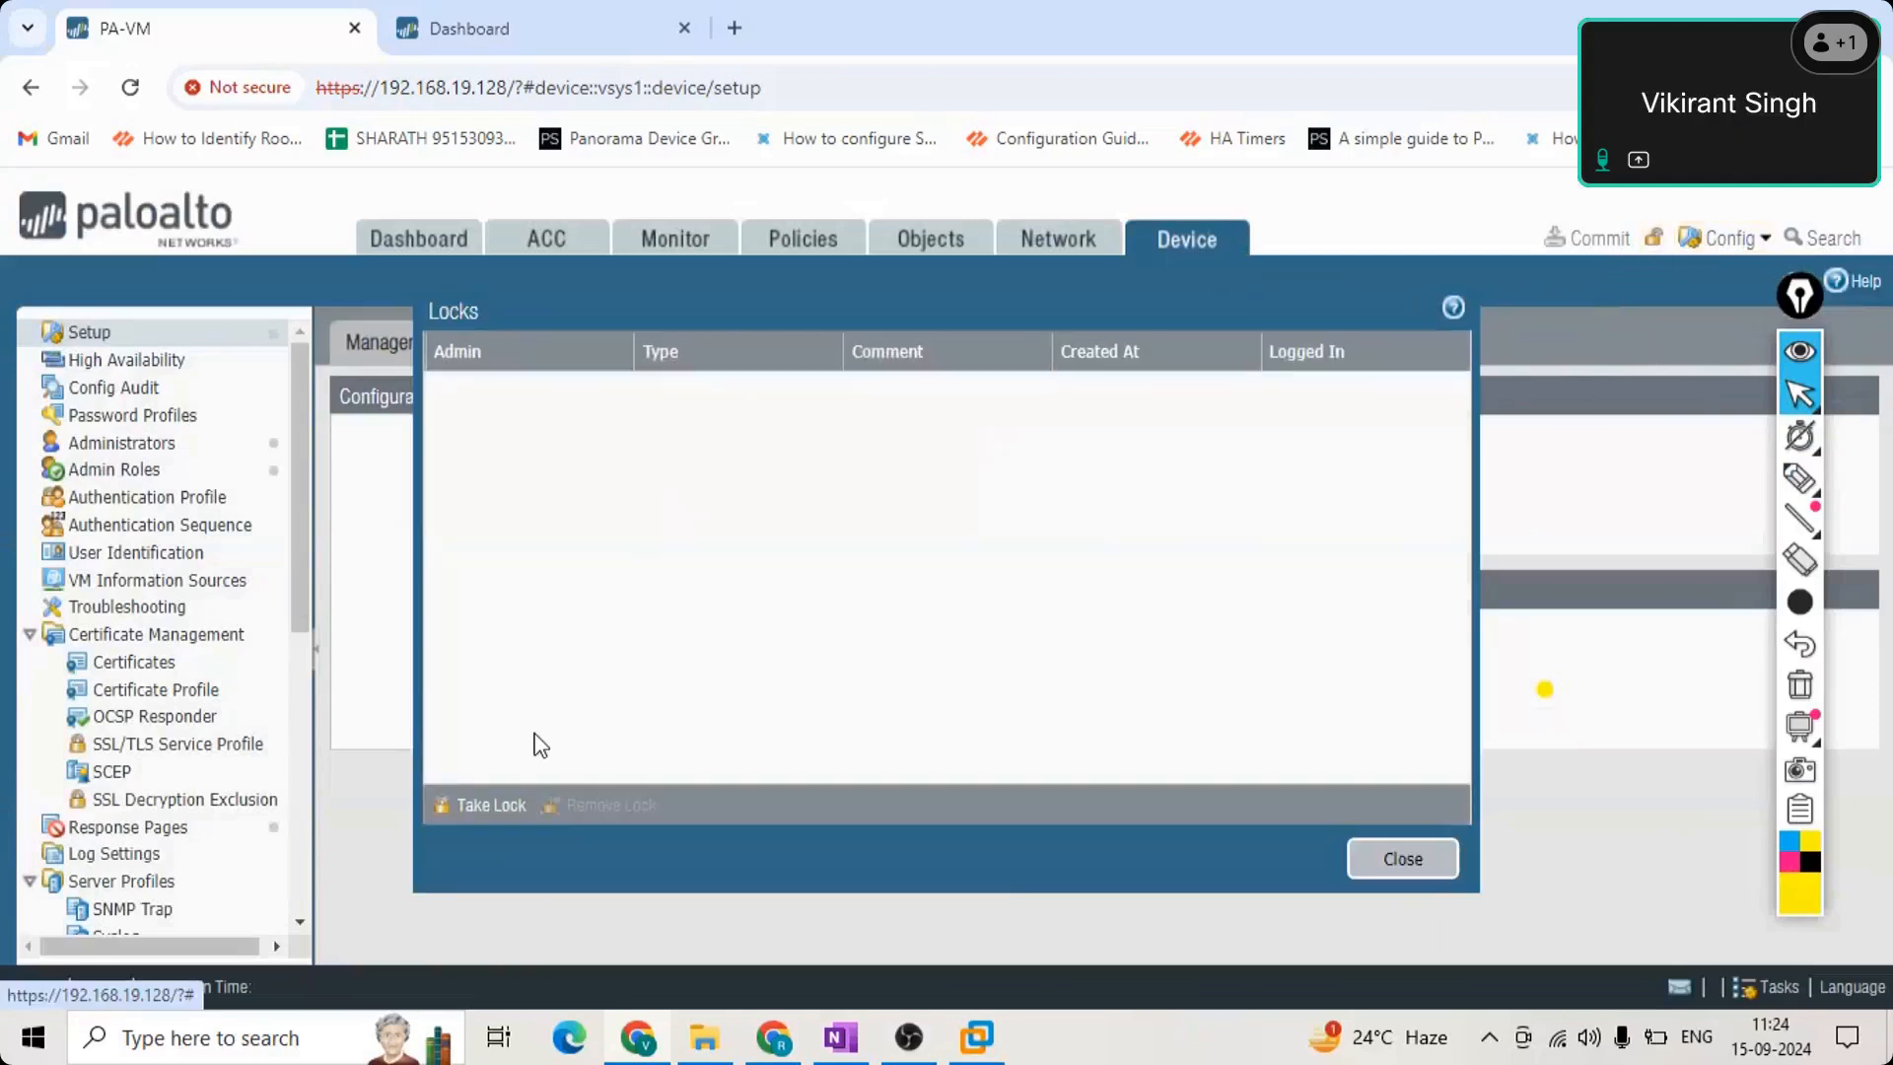
pyautogui.click(485, 807)
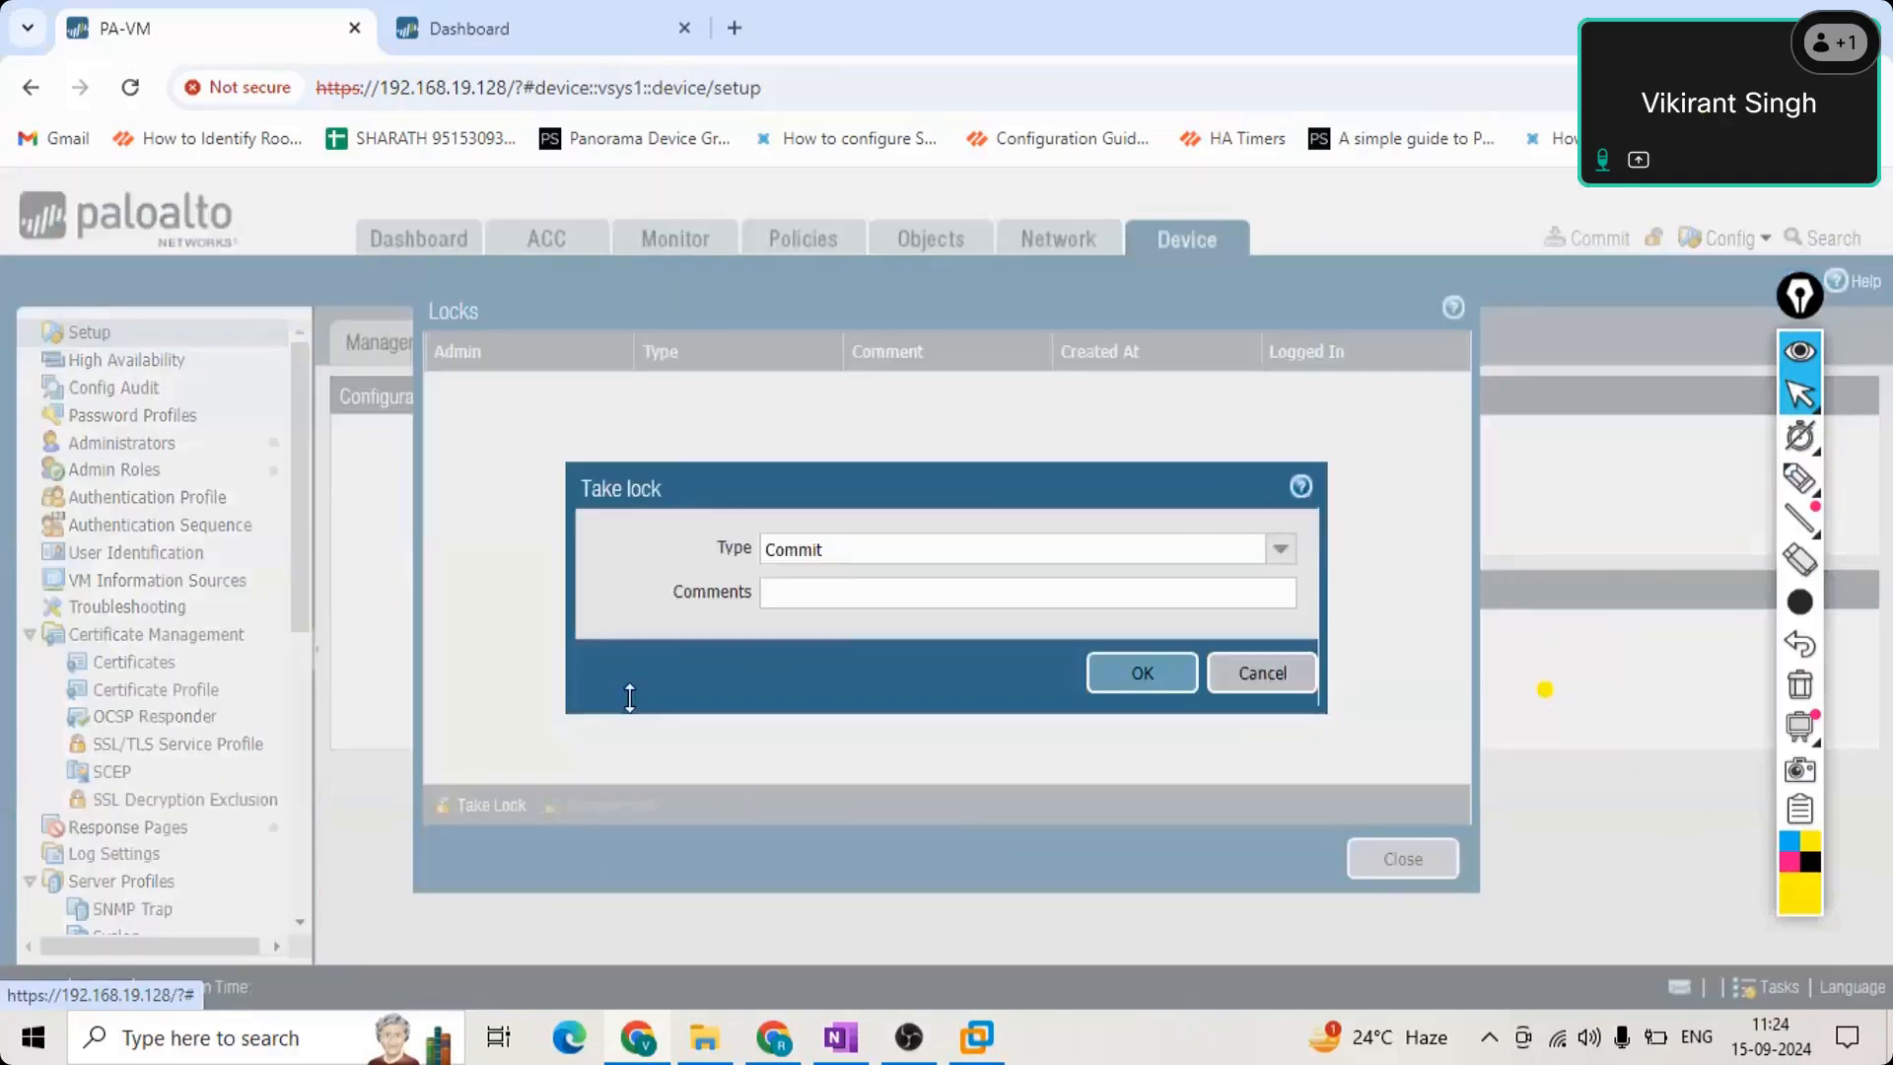
pyautogui.click(1287, 559)
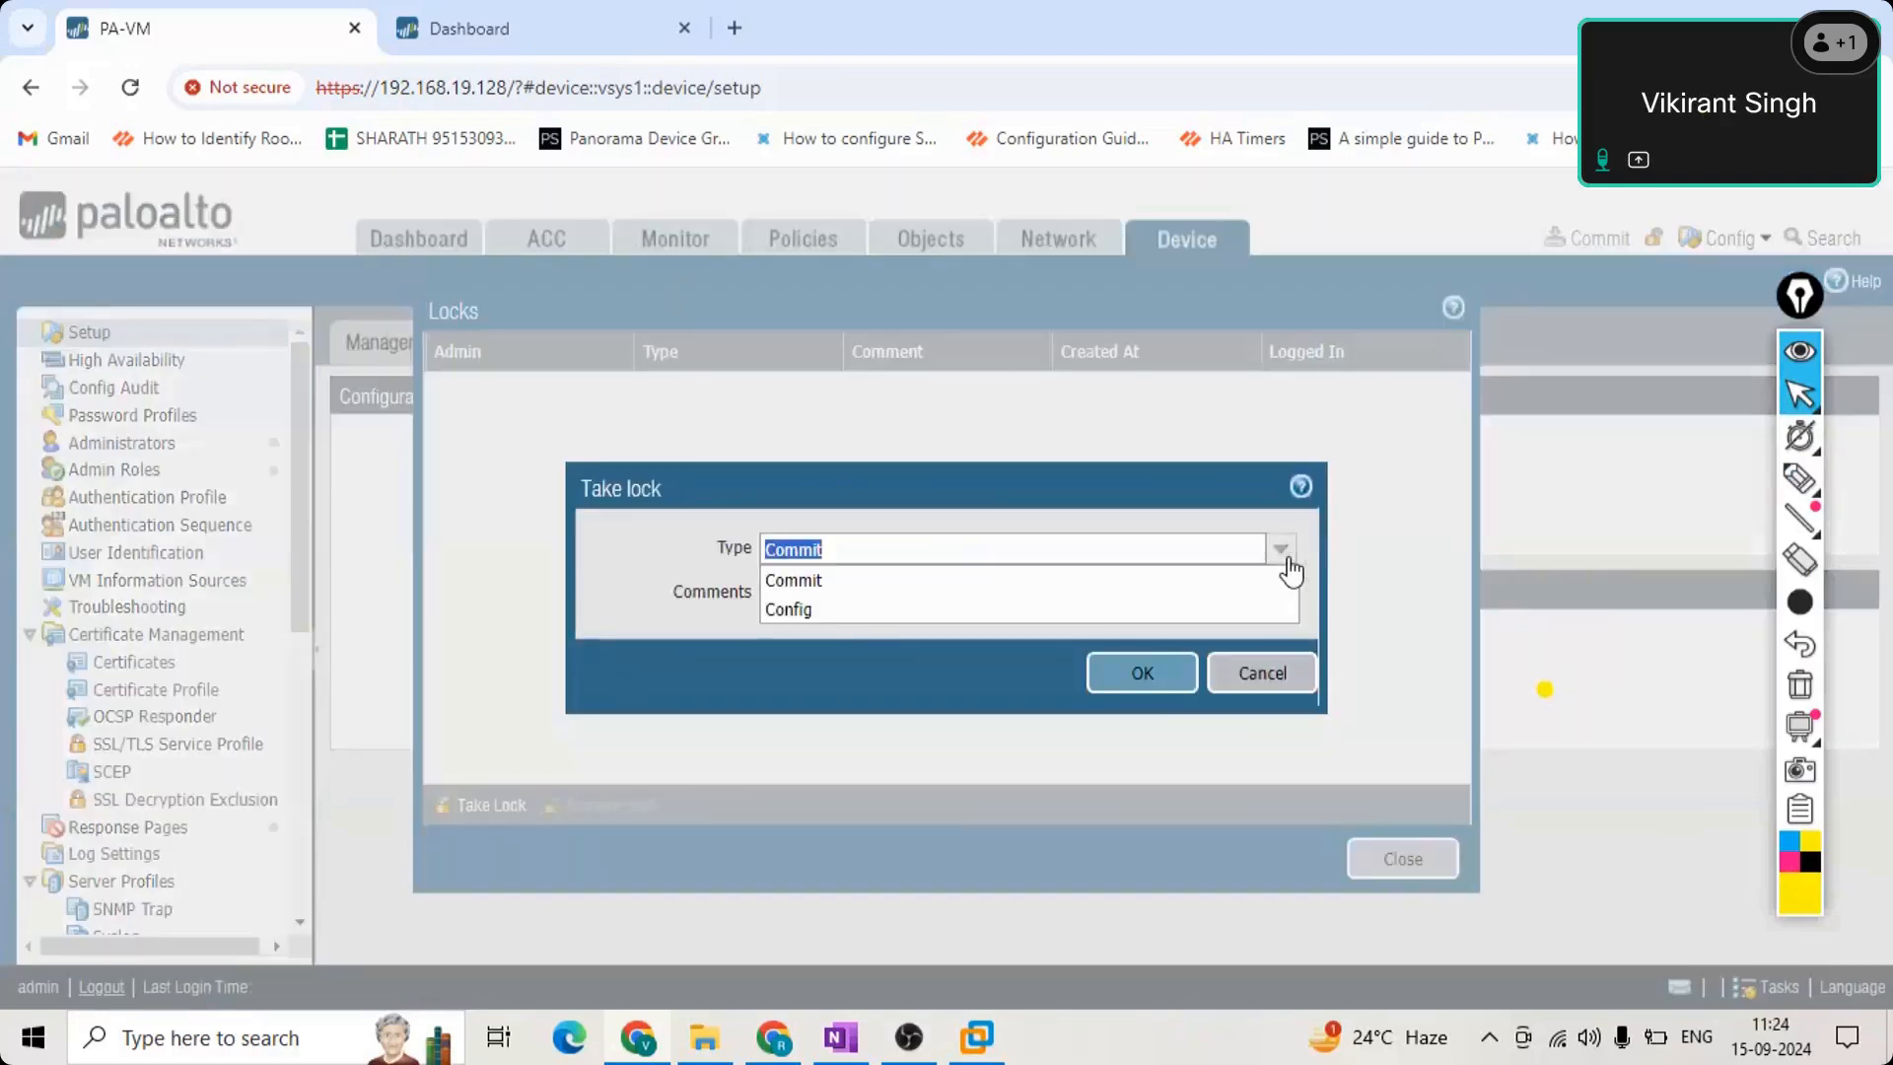
pyautogui.click(845, 581)
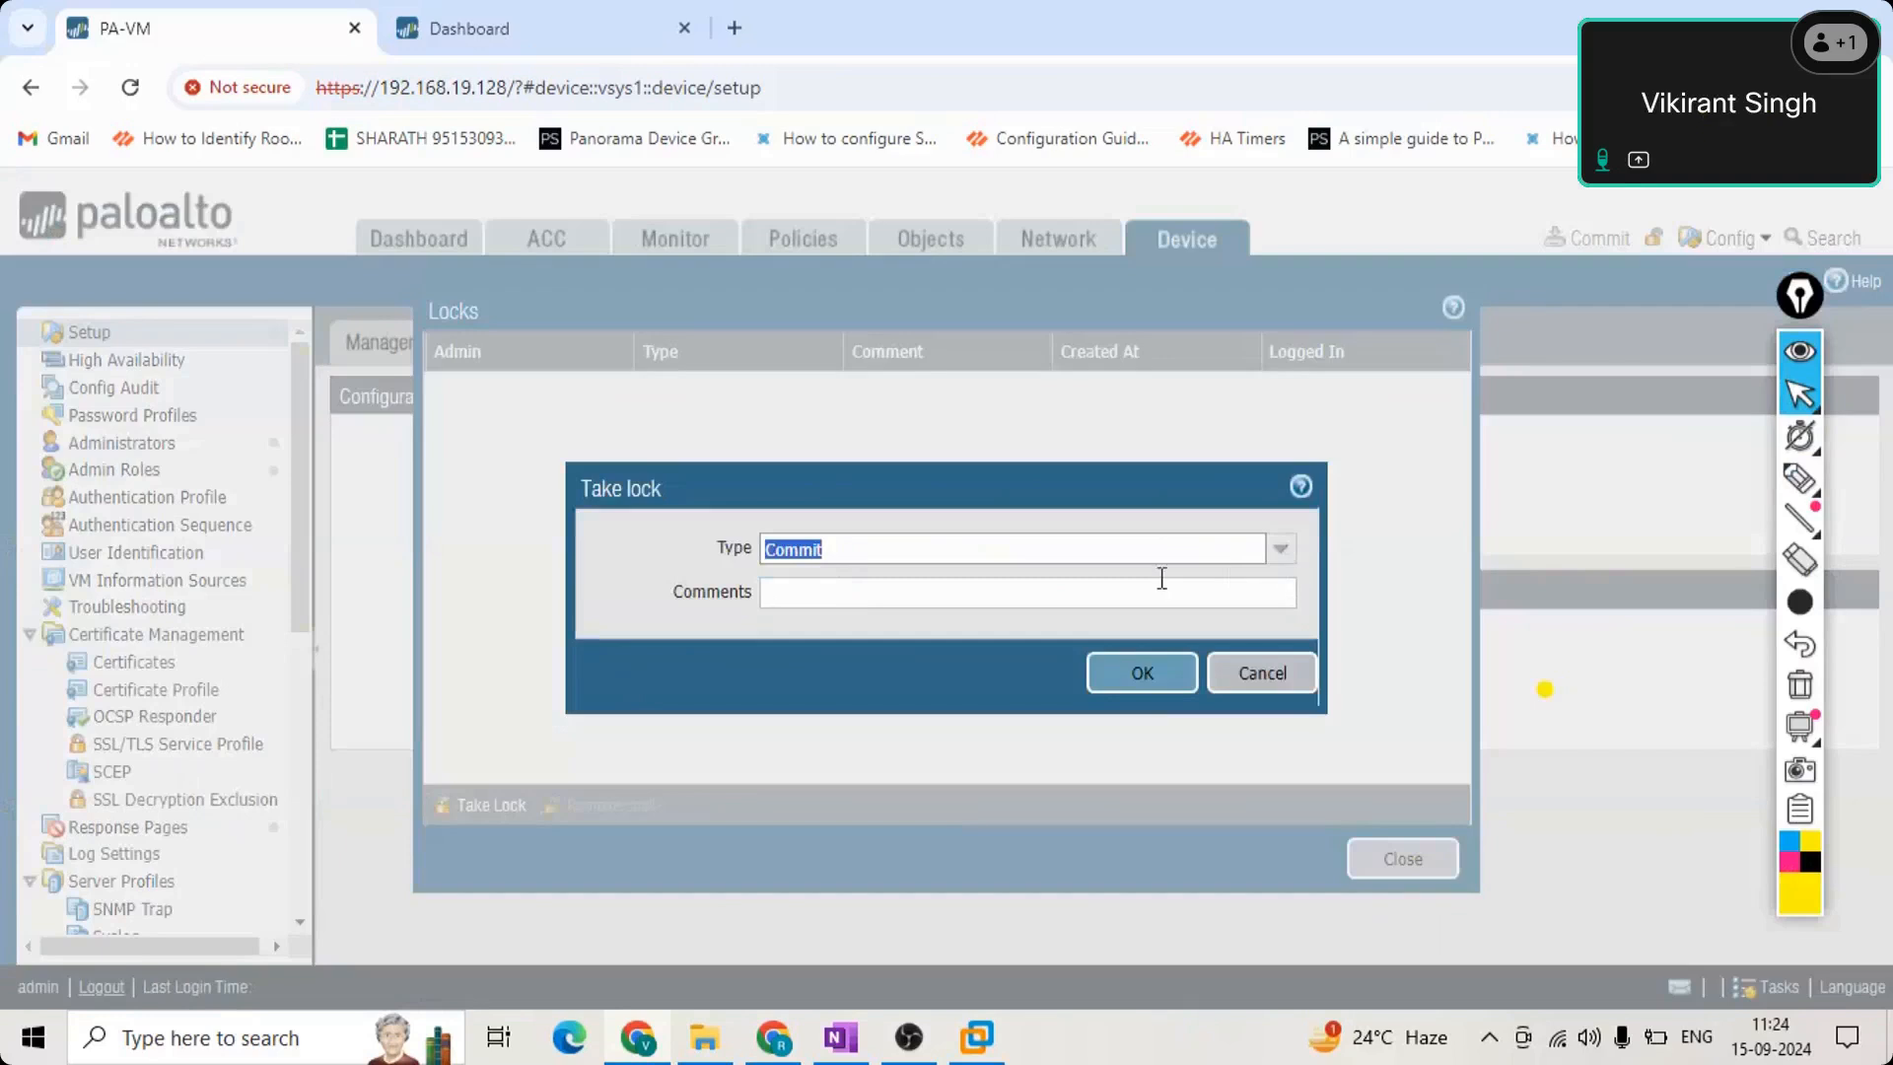
pyautogui.click(1031, 597)
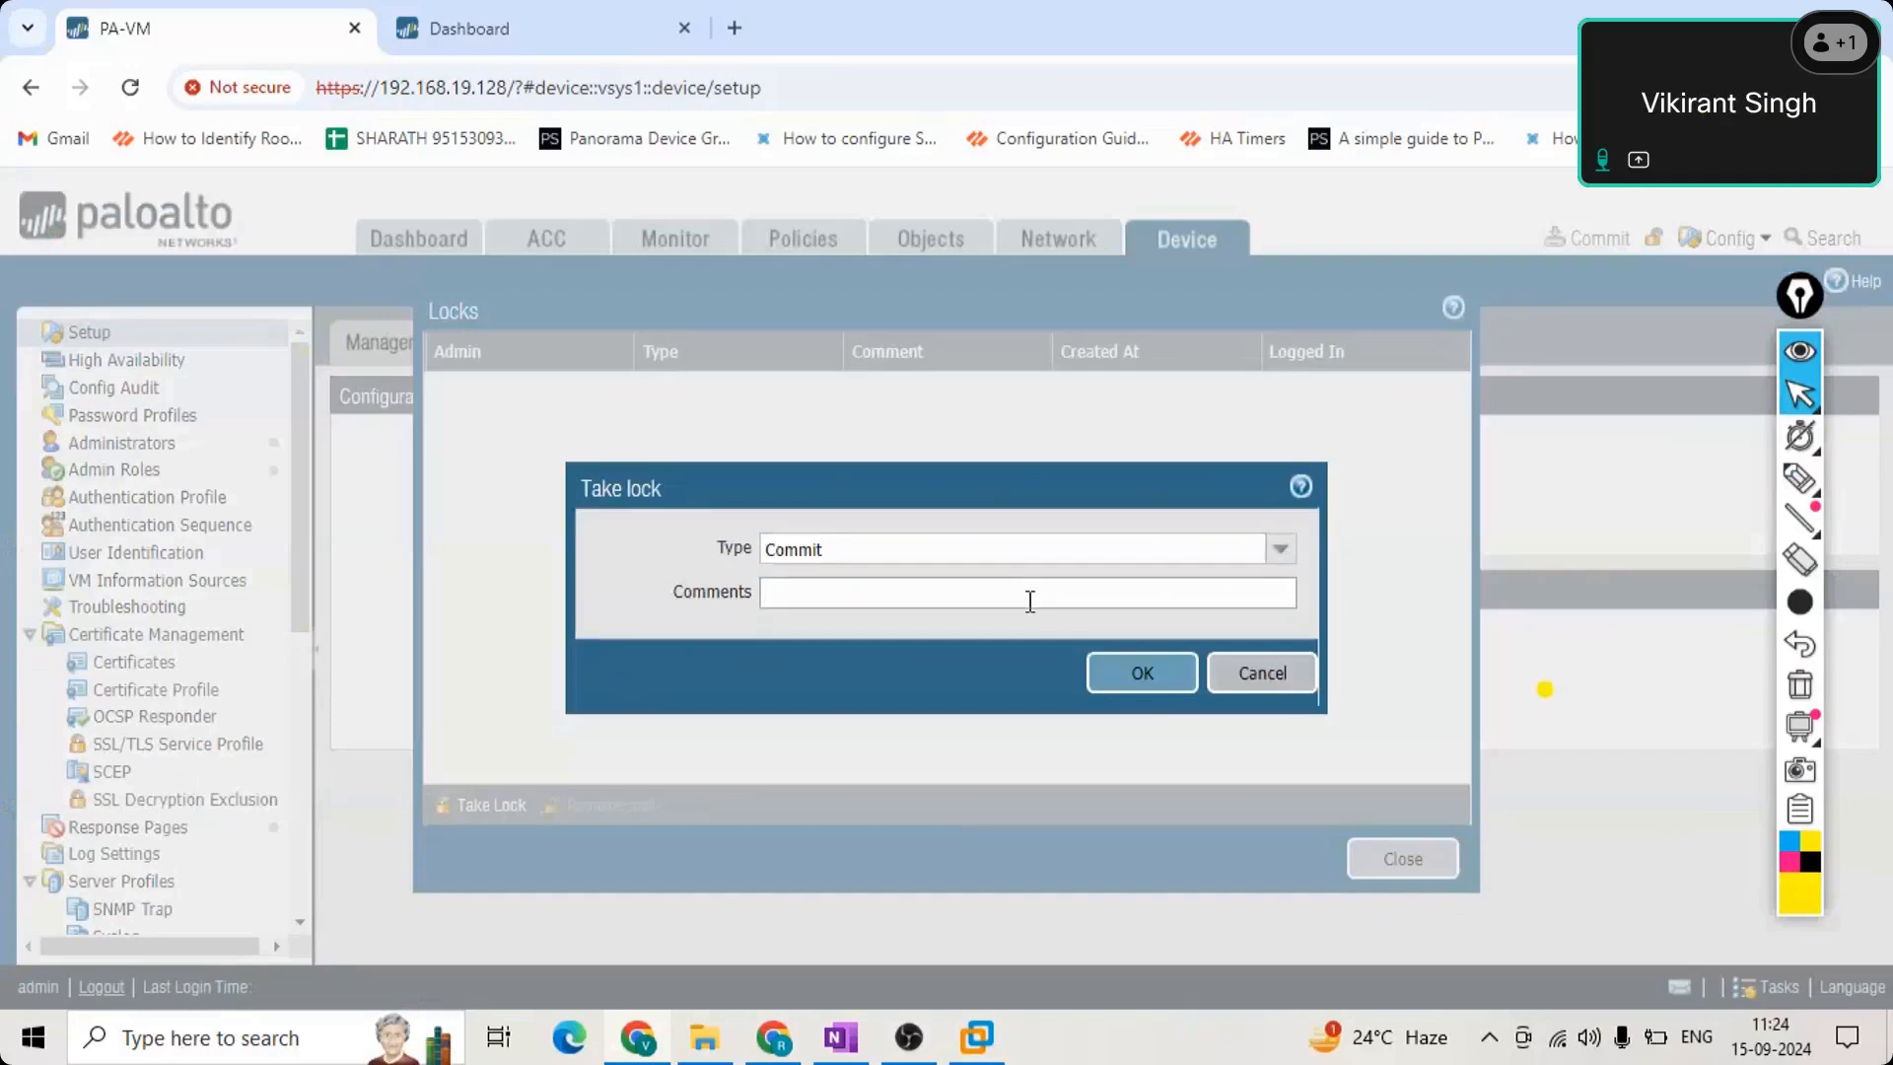
pyautogui.write('Do')
pyautogui.press('BackSpace')
pyautogui.write('no')
pyautogui.write('o not ')
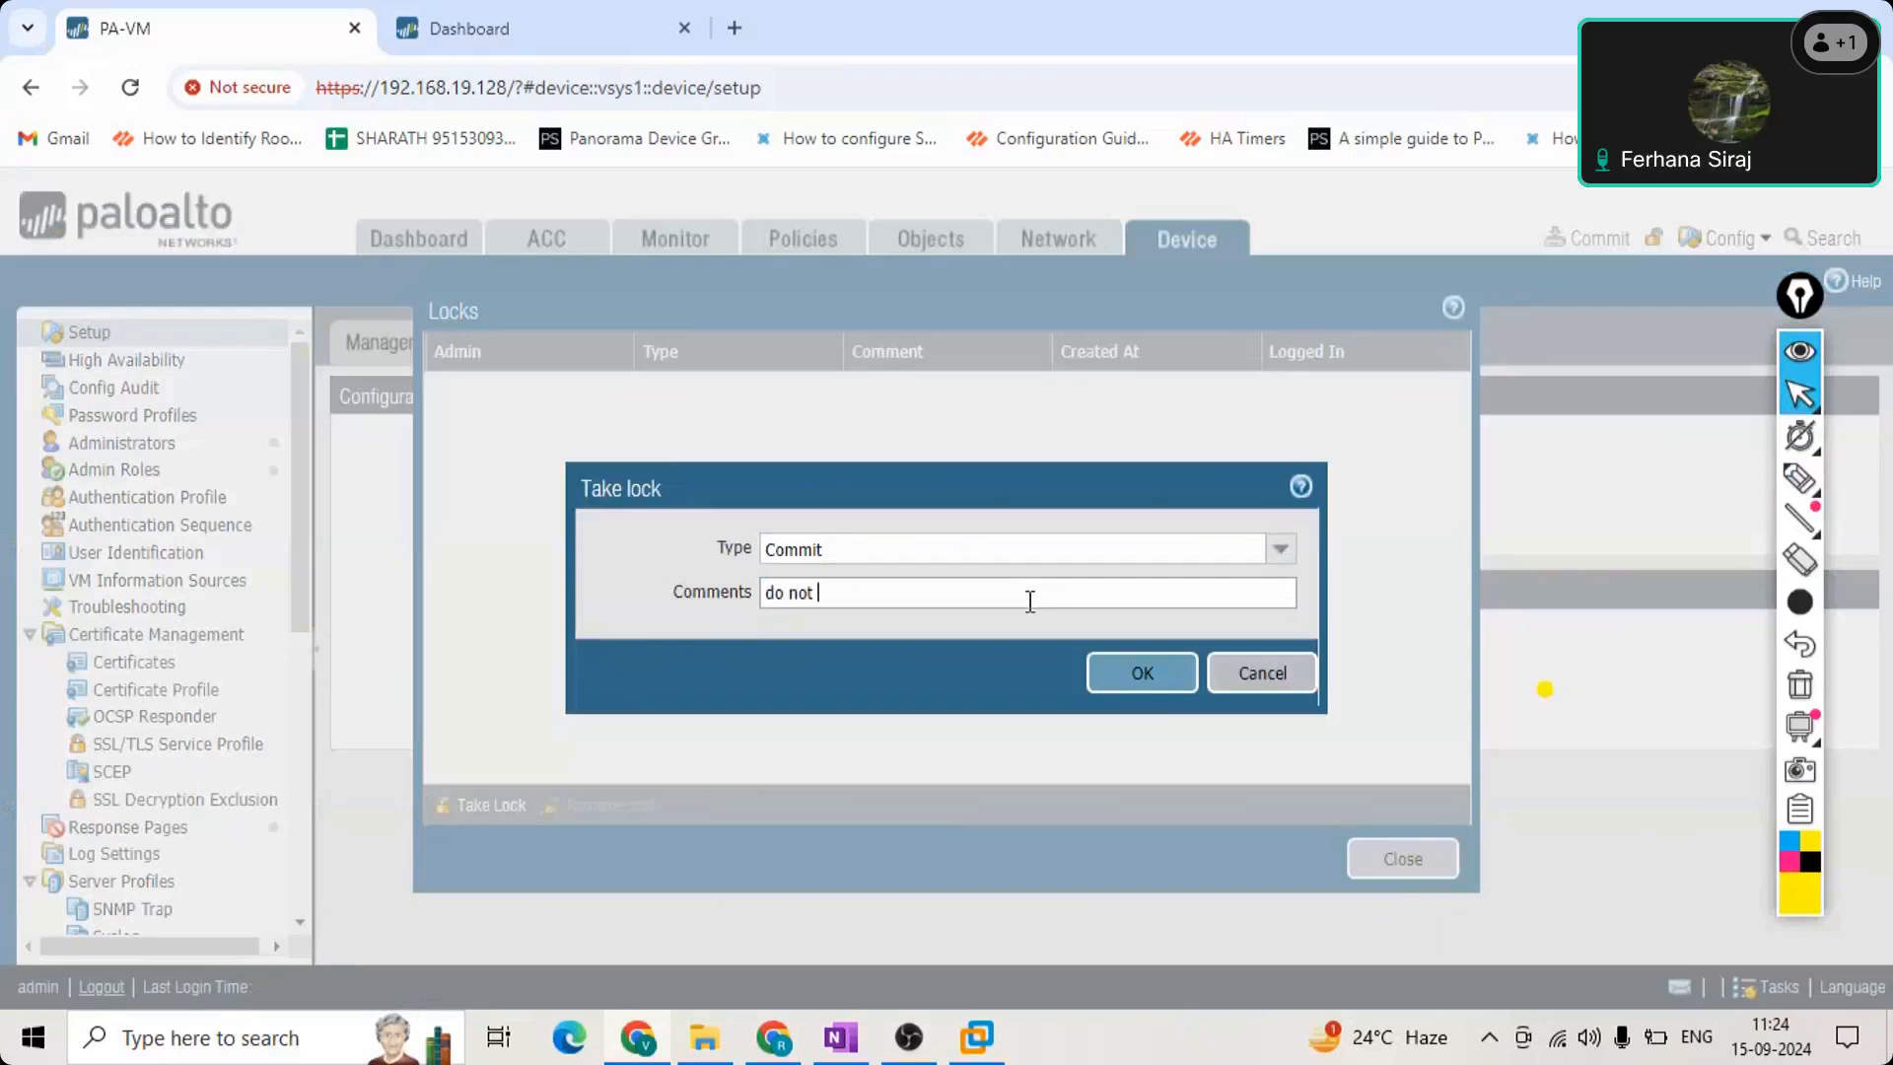
pyautogui.write('commit as I')
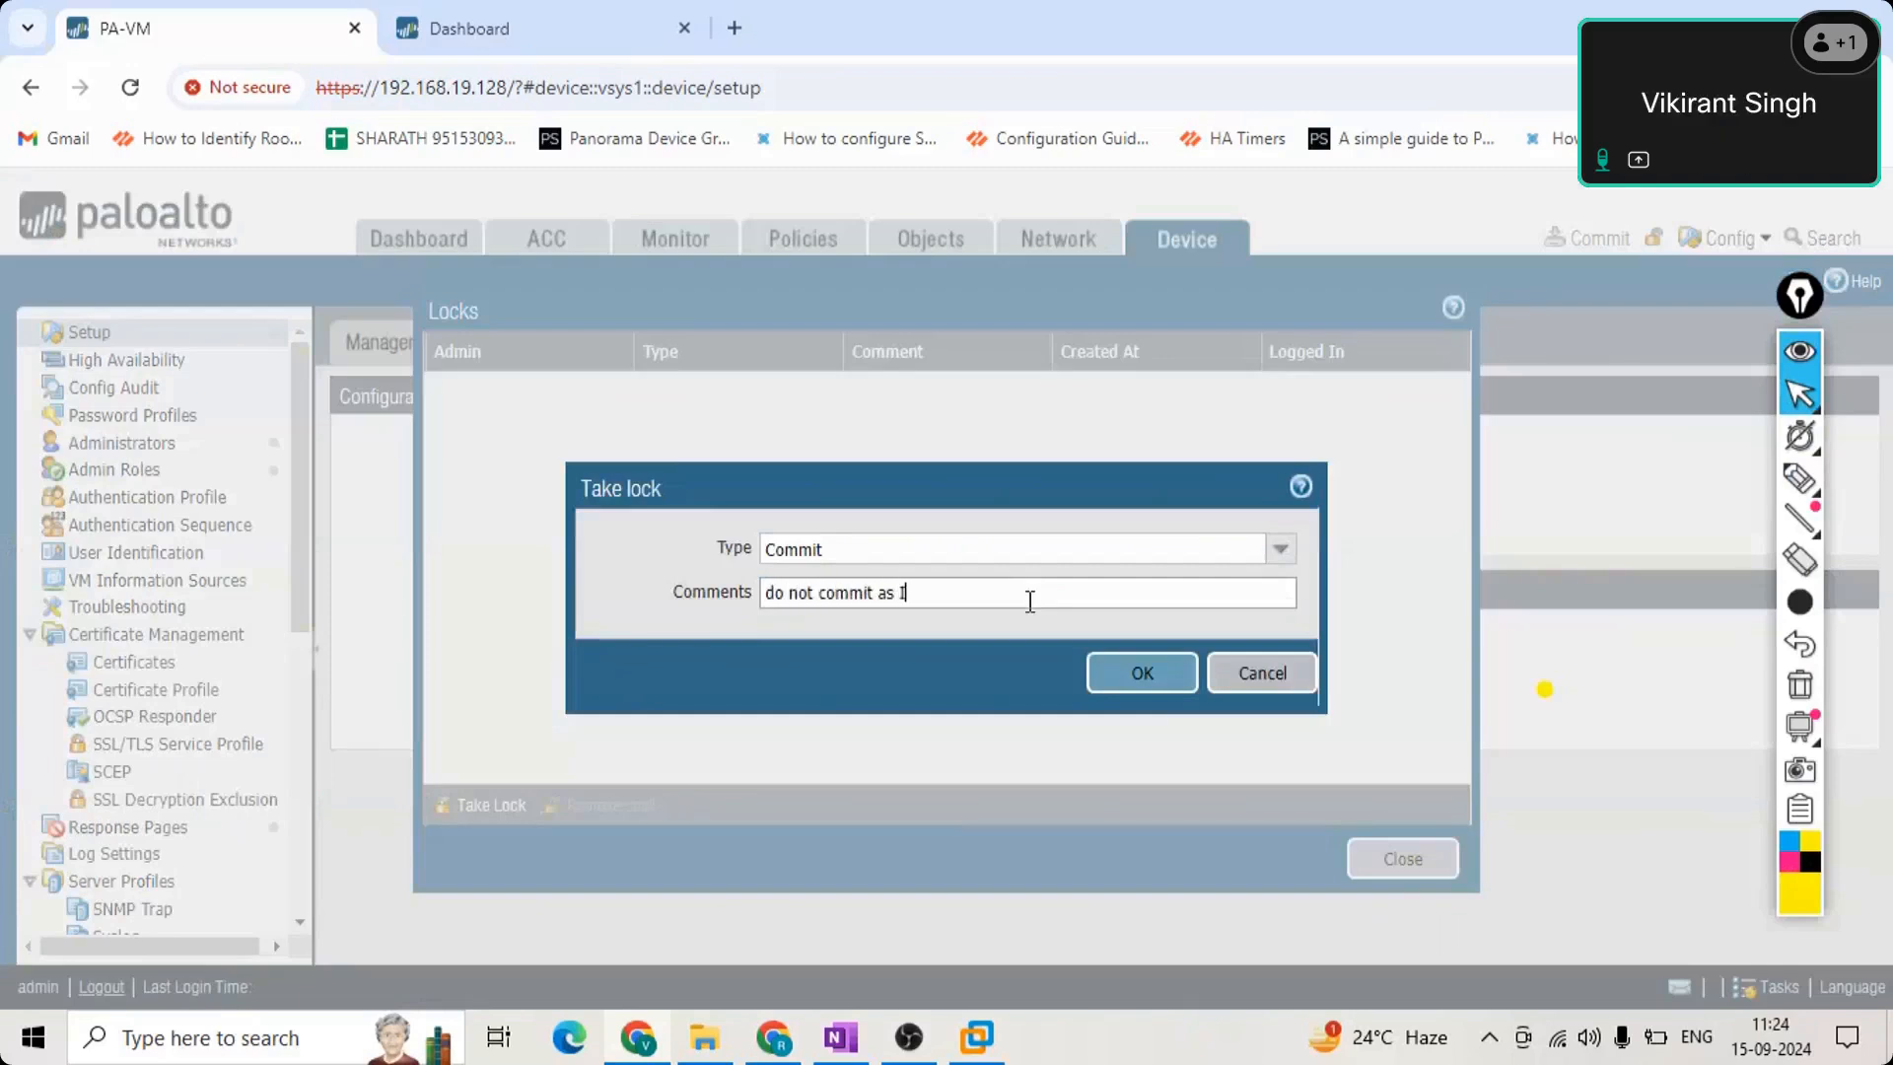
pyautogui.write(' am working now on')
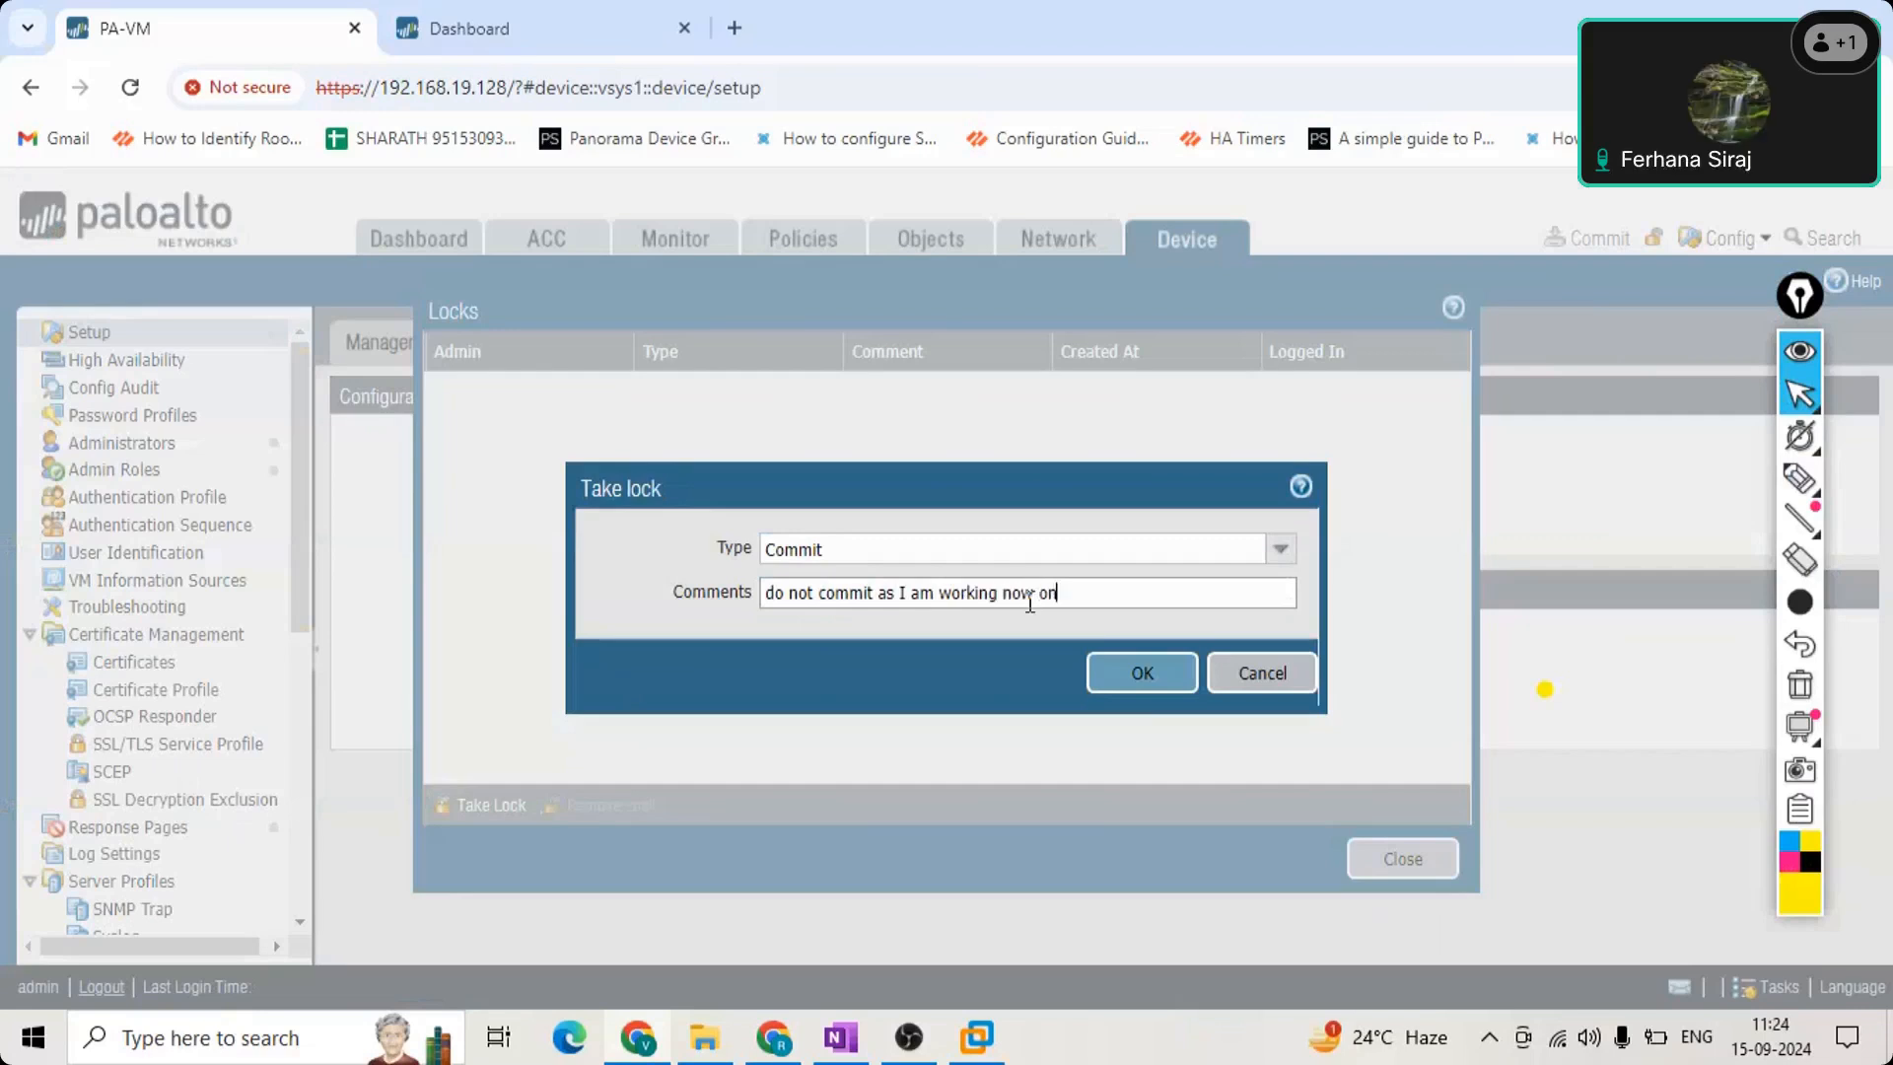
pyautogui.write(' the commit part')
pyautogui.click(1136, 675)
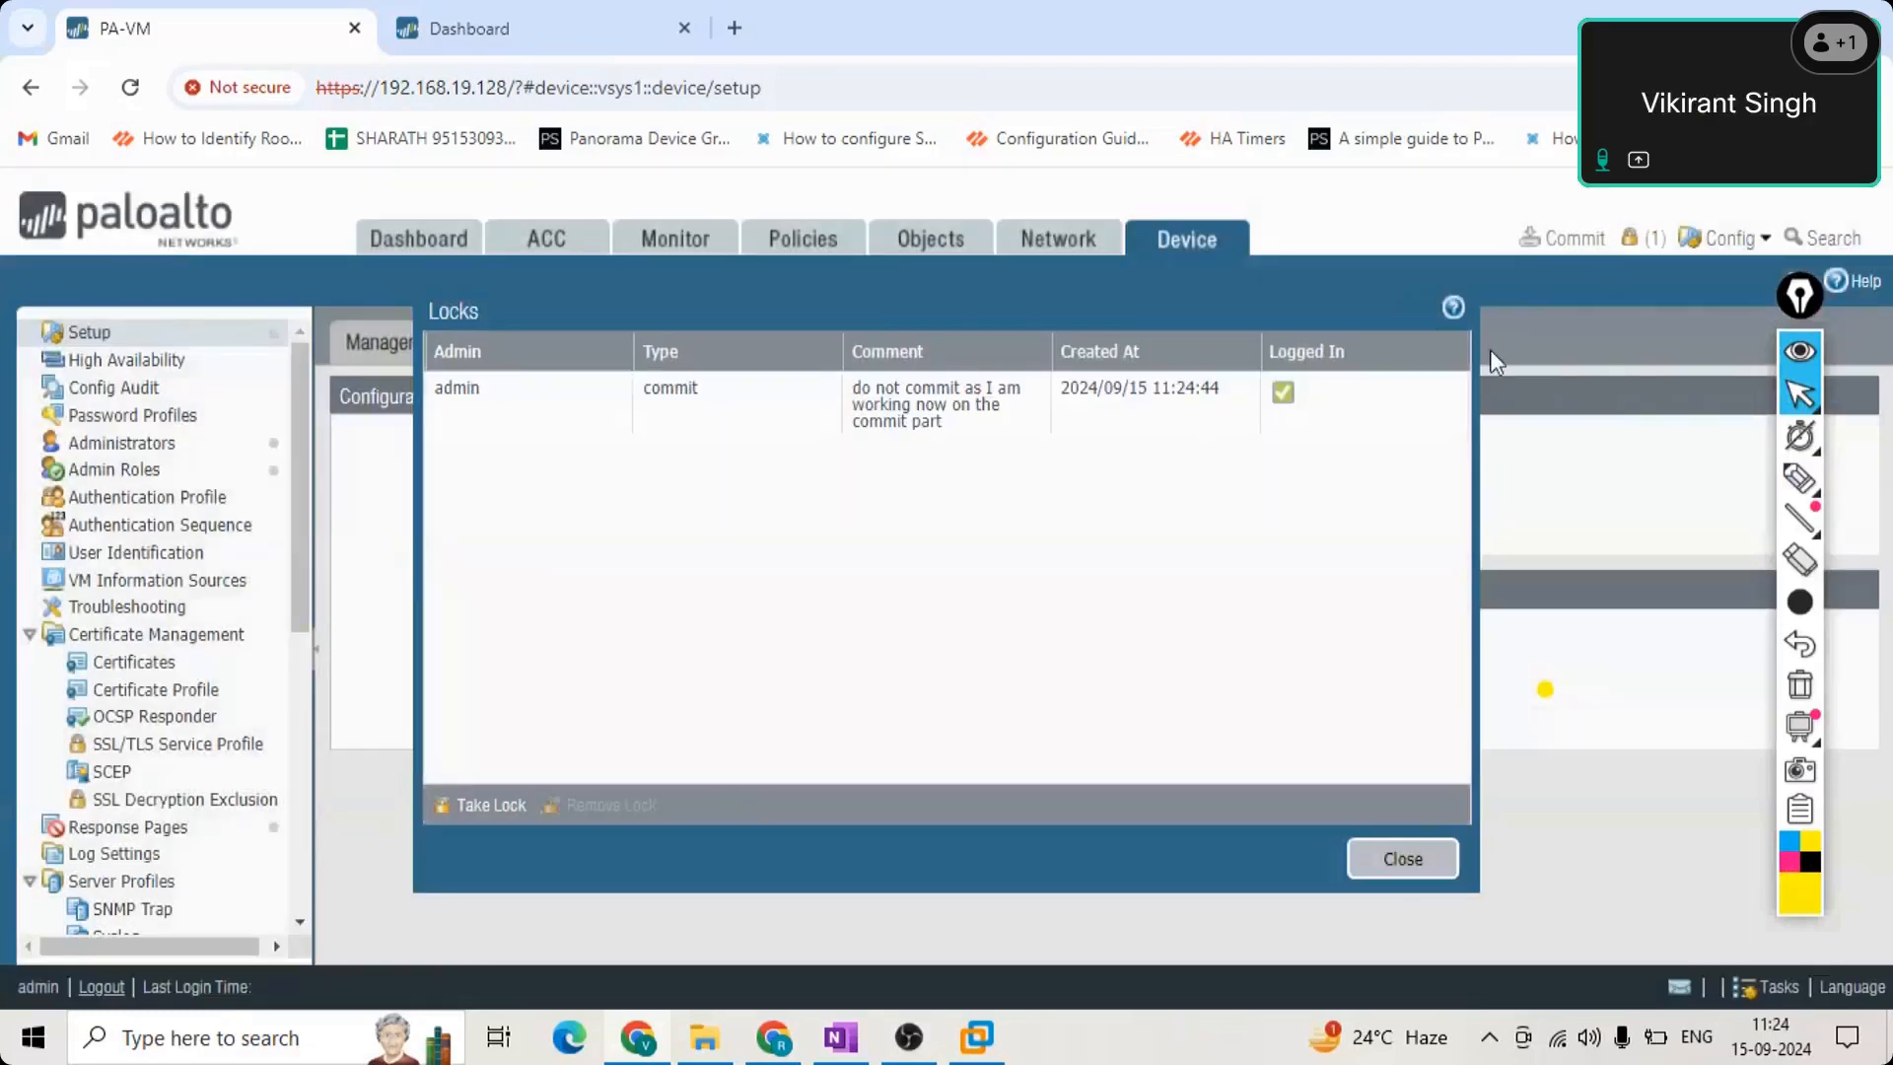
pyautogui.click(1387, 864)
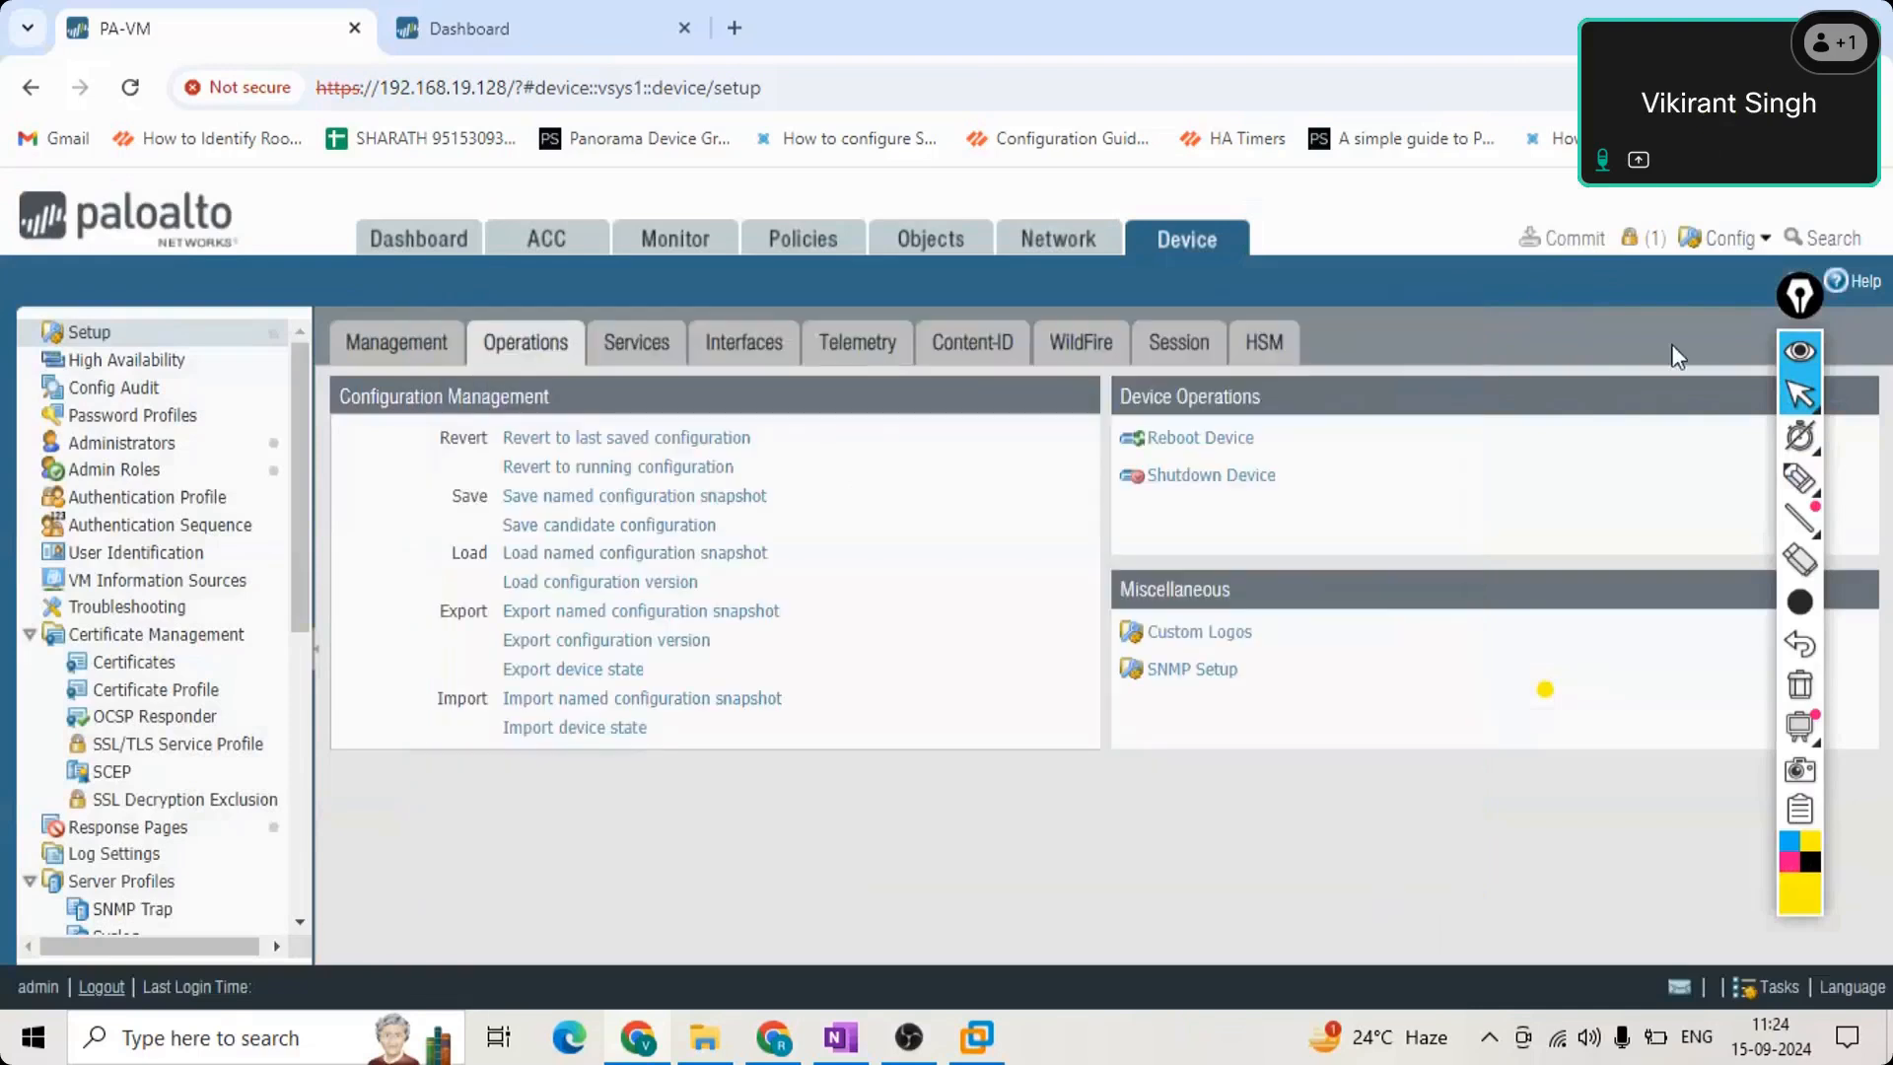
# Take a Config lock with the comment "do not config as I am working on config part" and close the Locks window.
pyautogui.click(1637, 254)
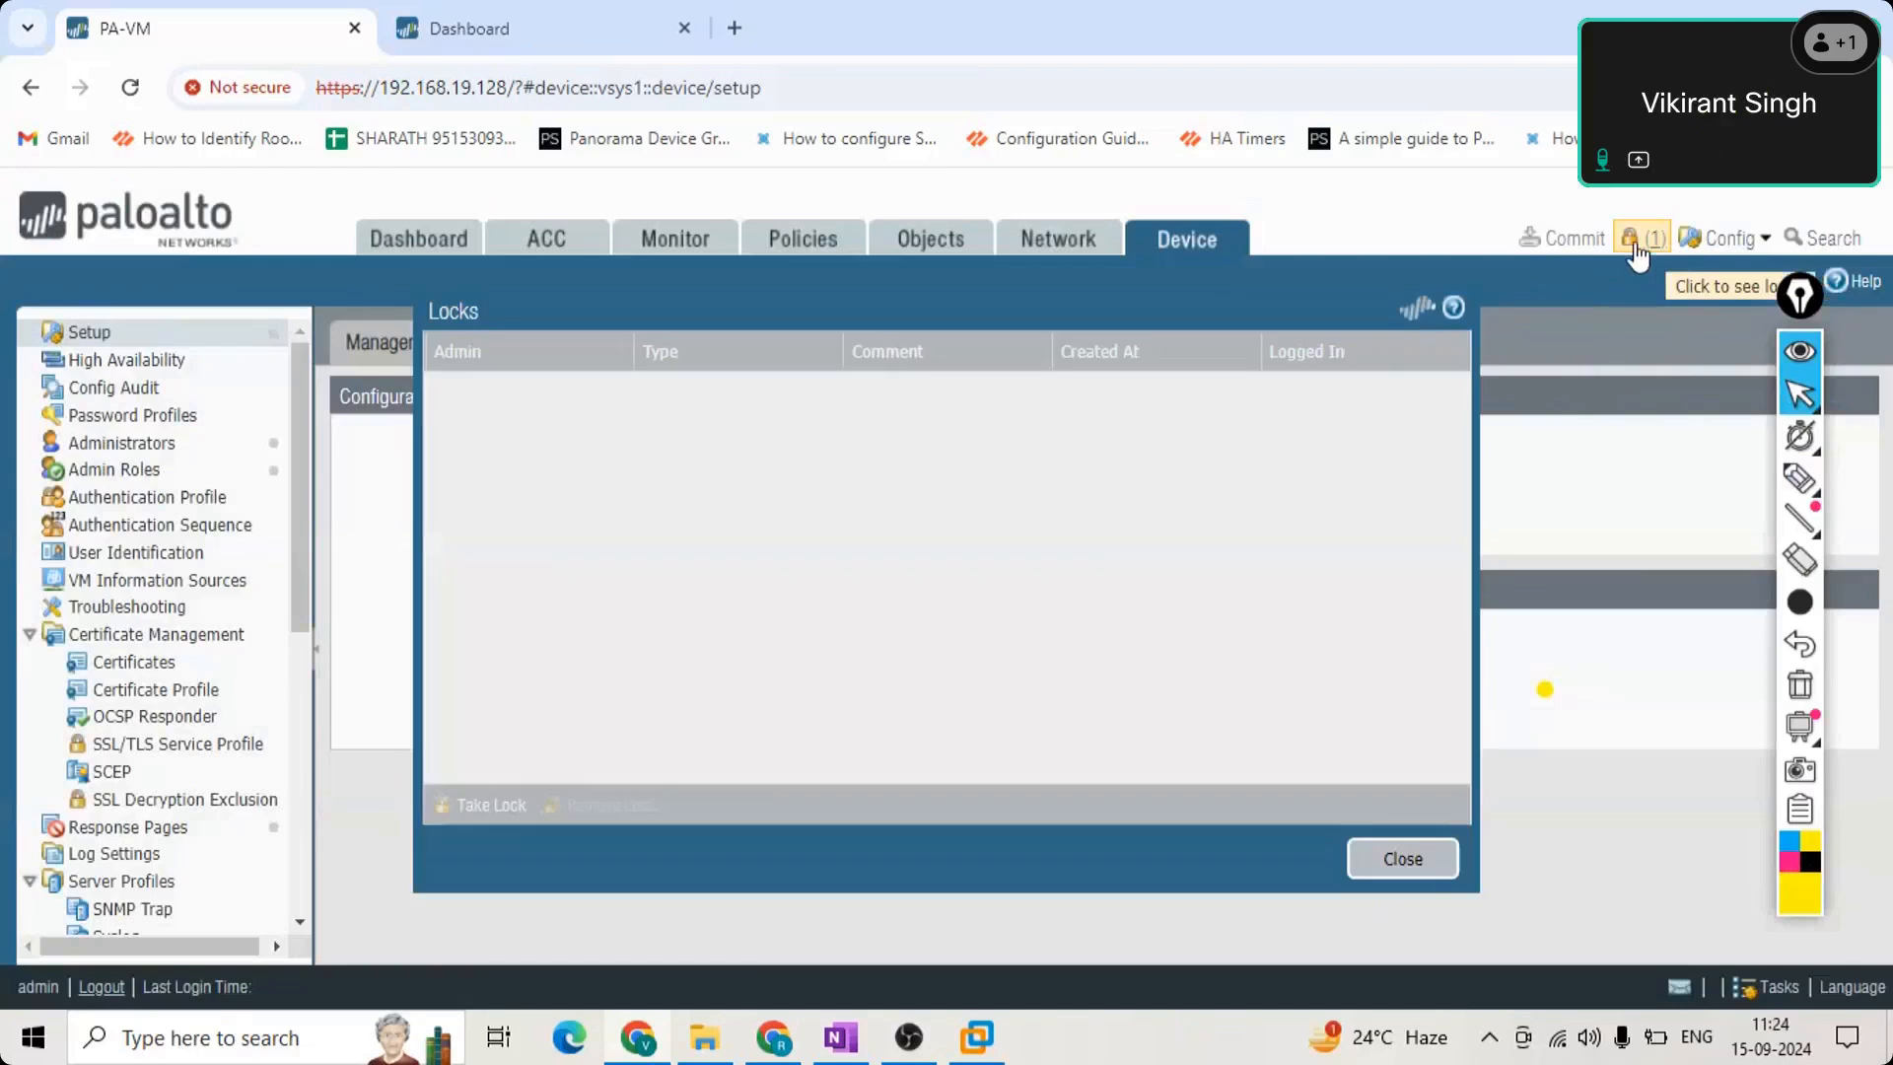
pyautogui.click(483, 805)
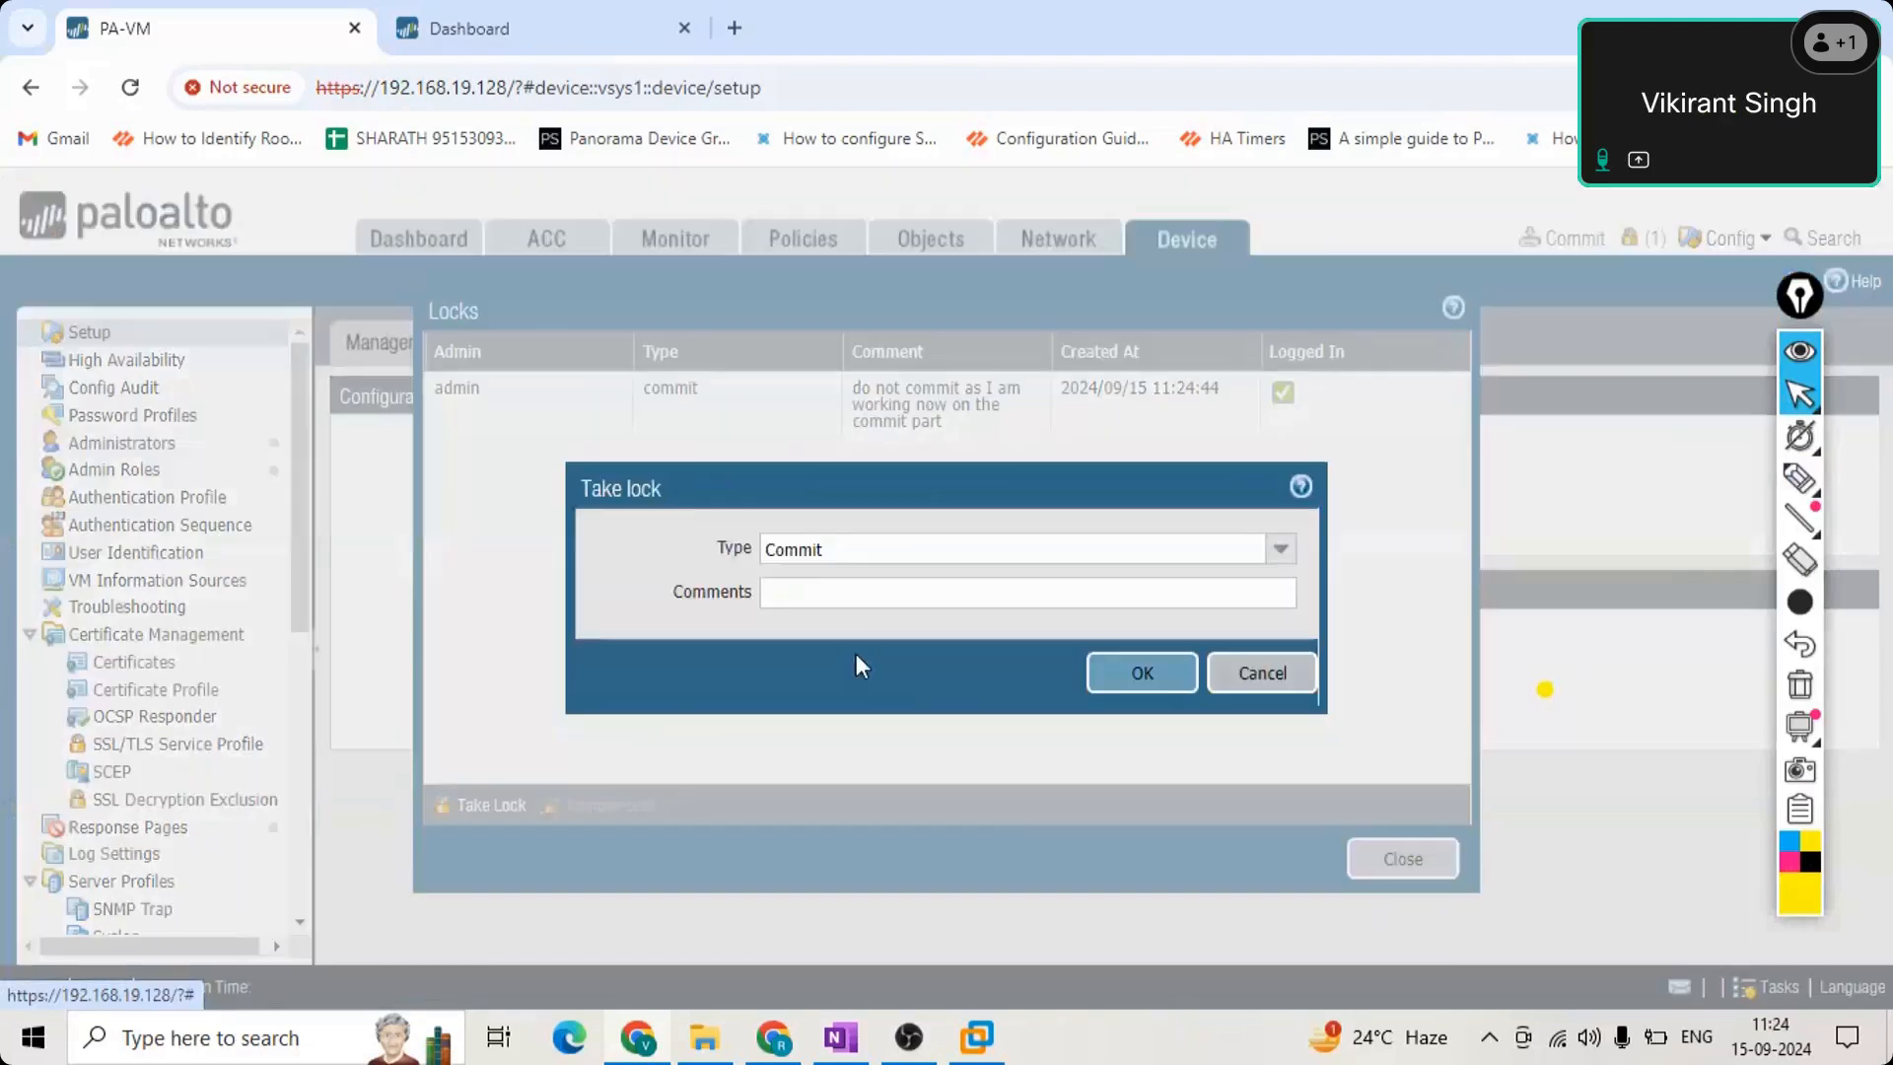
pyautogui.click(1184, 549)
pyautogui.click(921, 614)
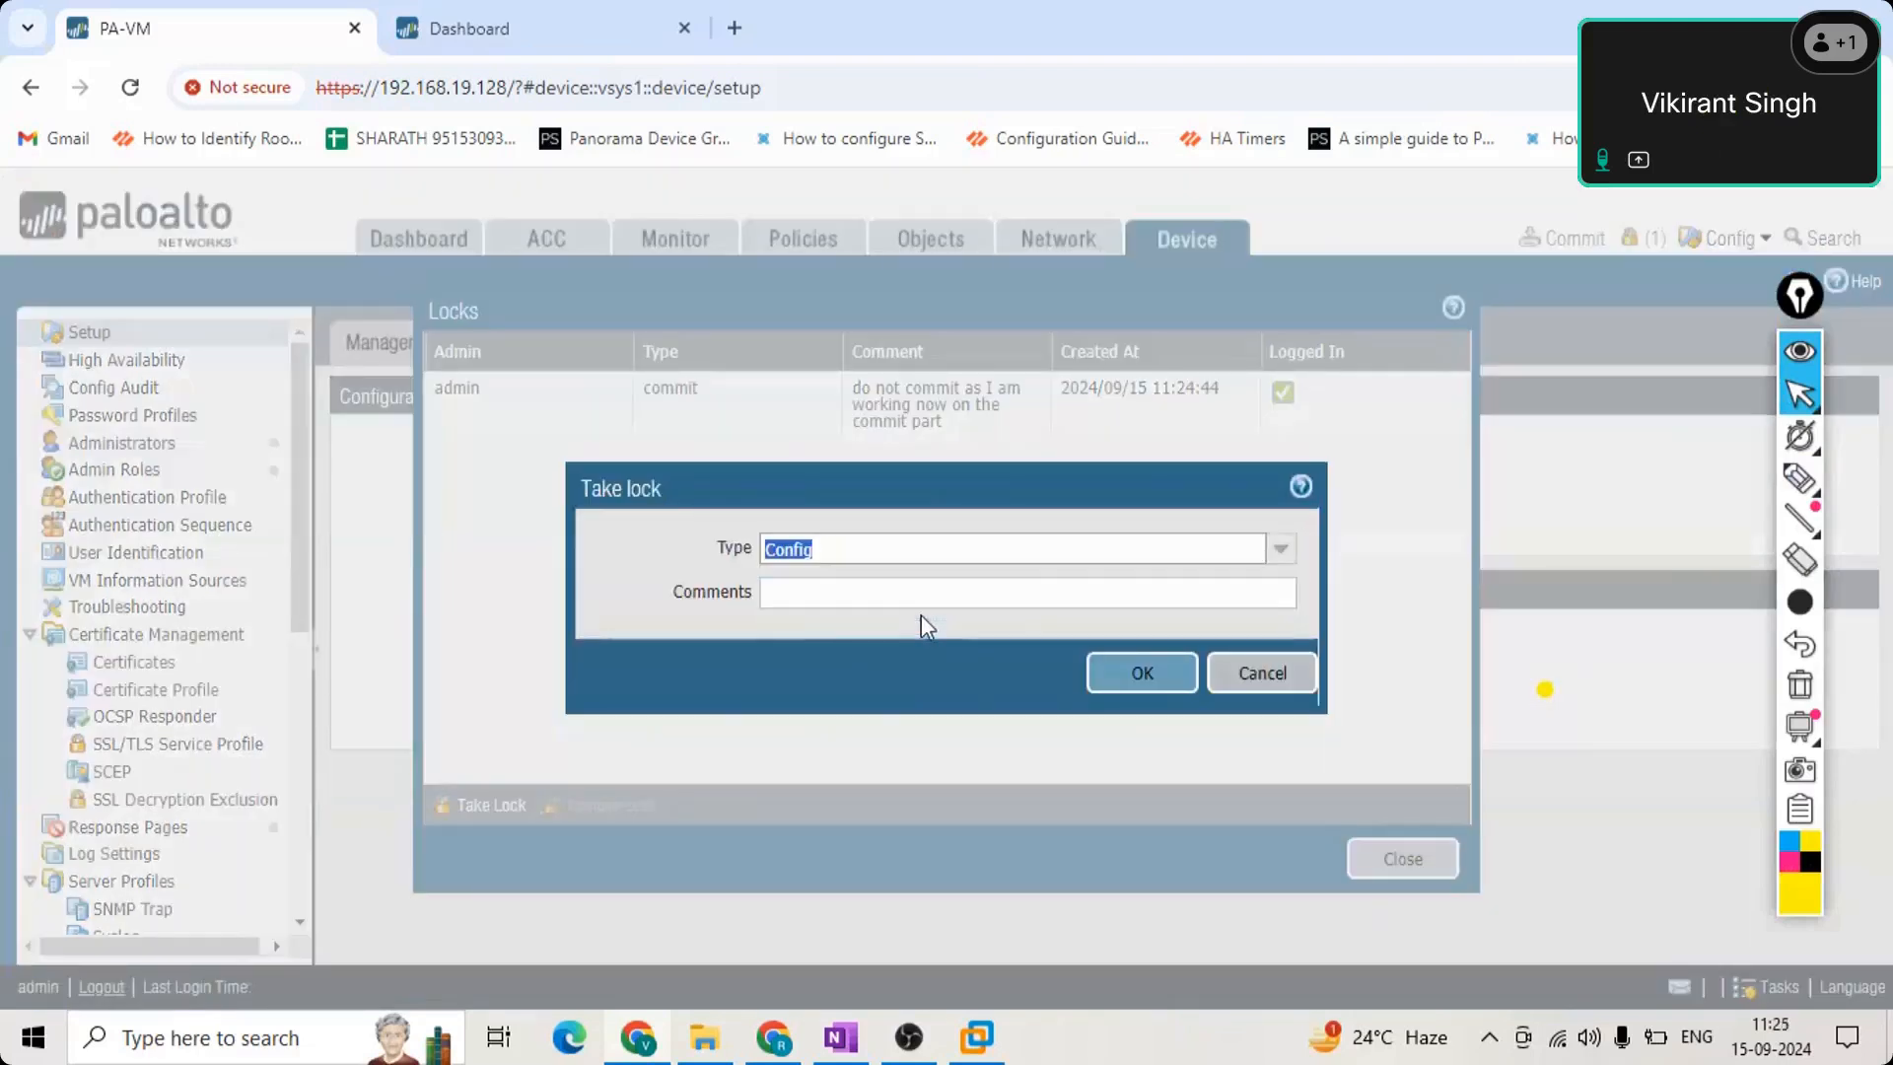
pyautogui.click(1272, 597)
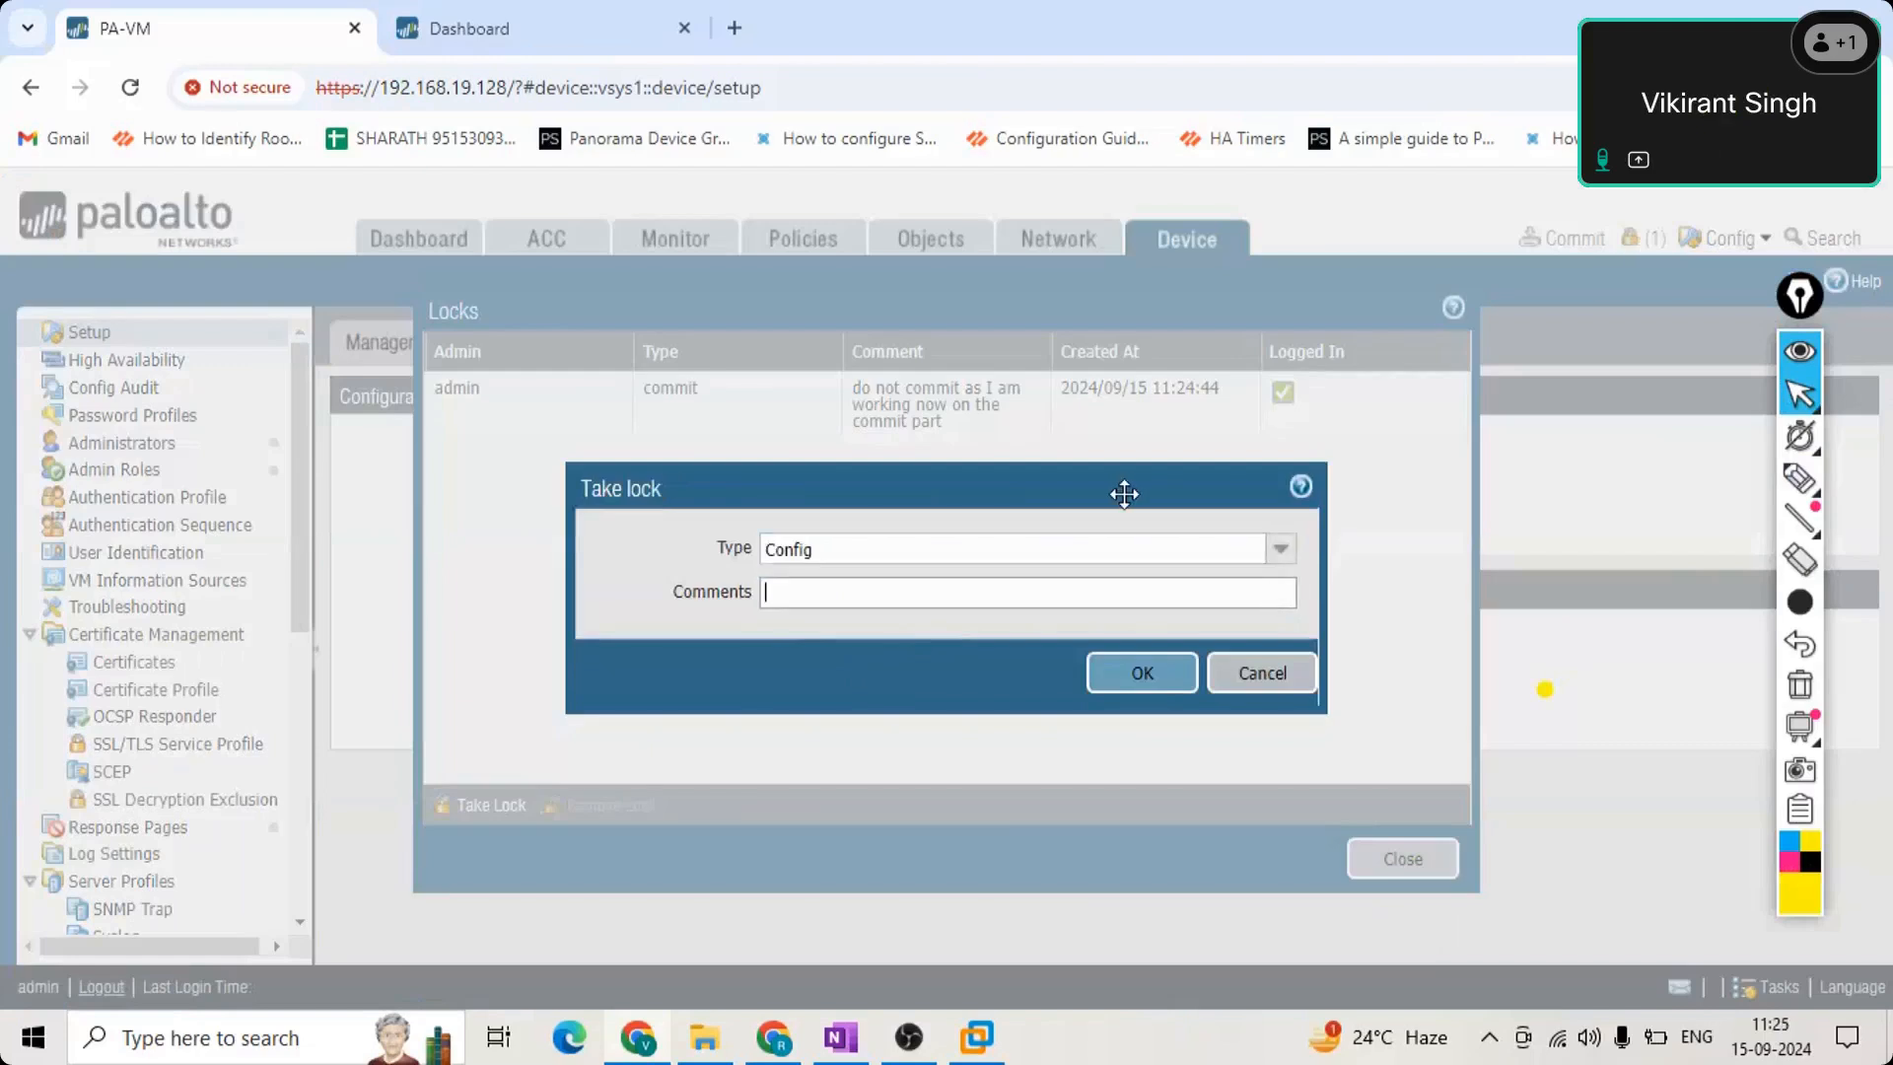
pyautogui.write('do not config')
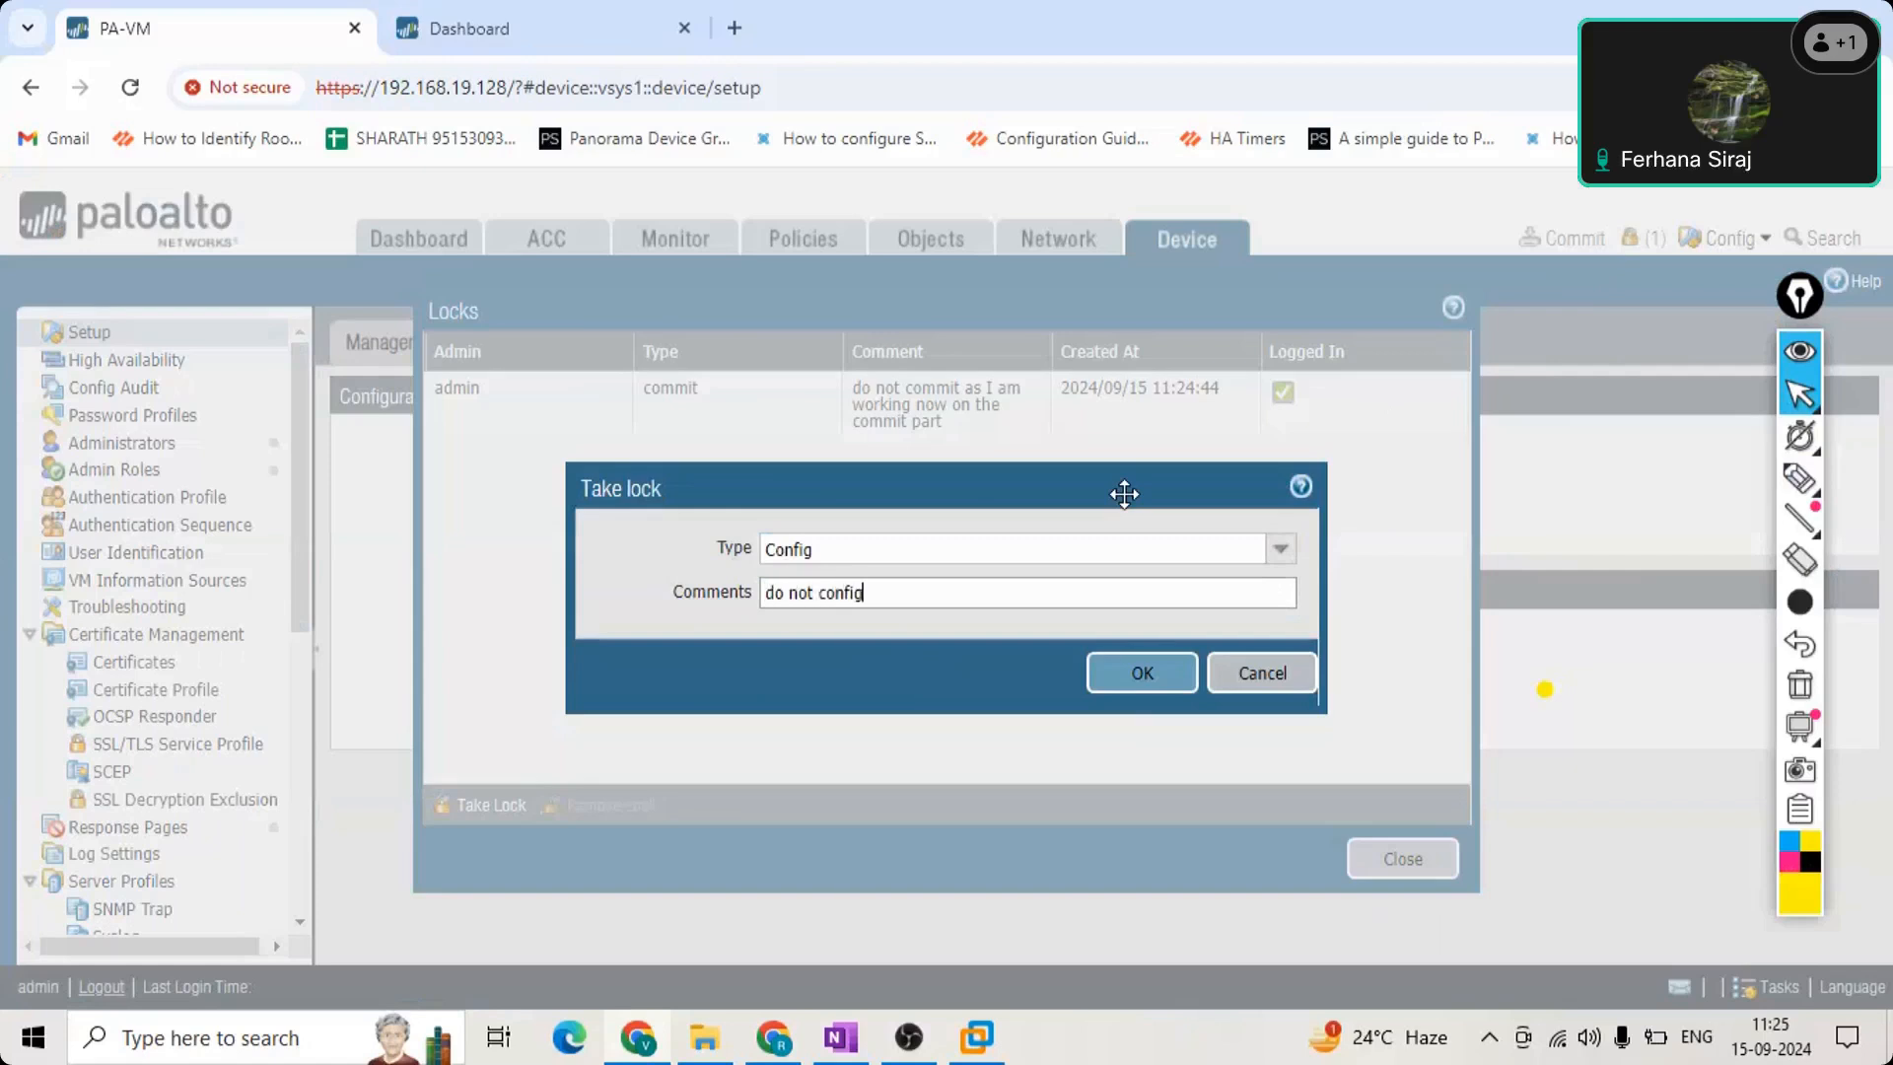
pyautogui.write(' as Iam am working on config part')
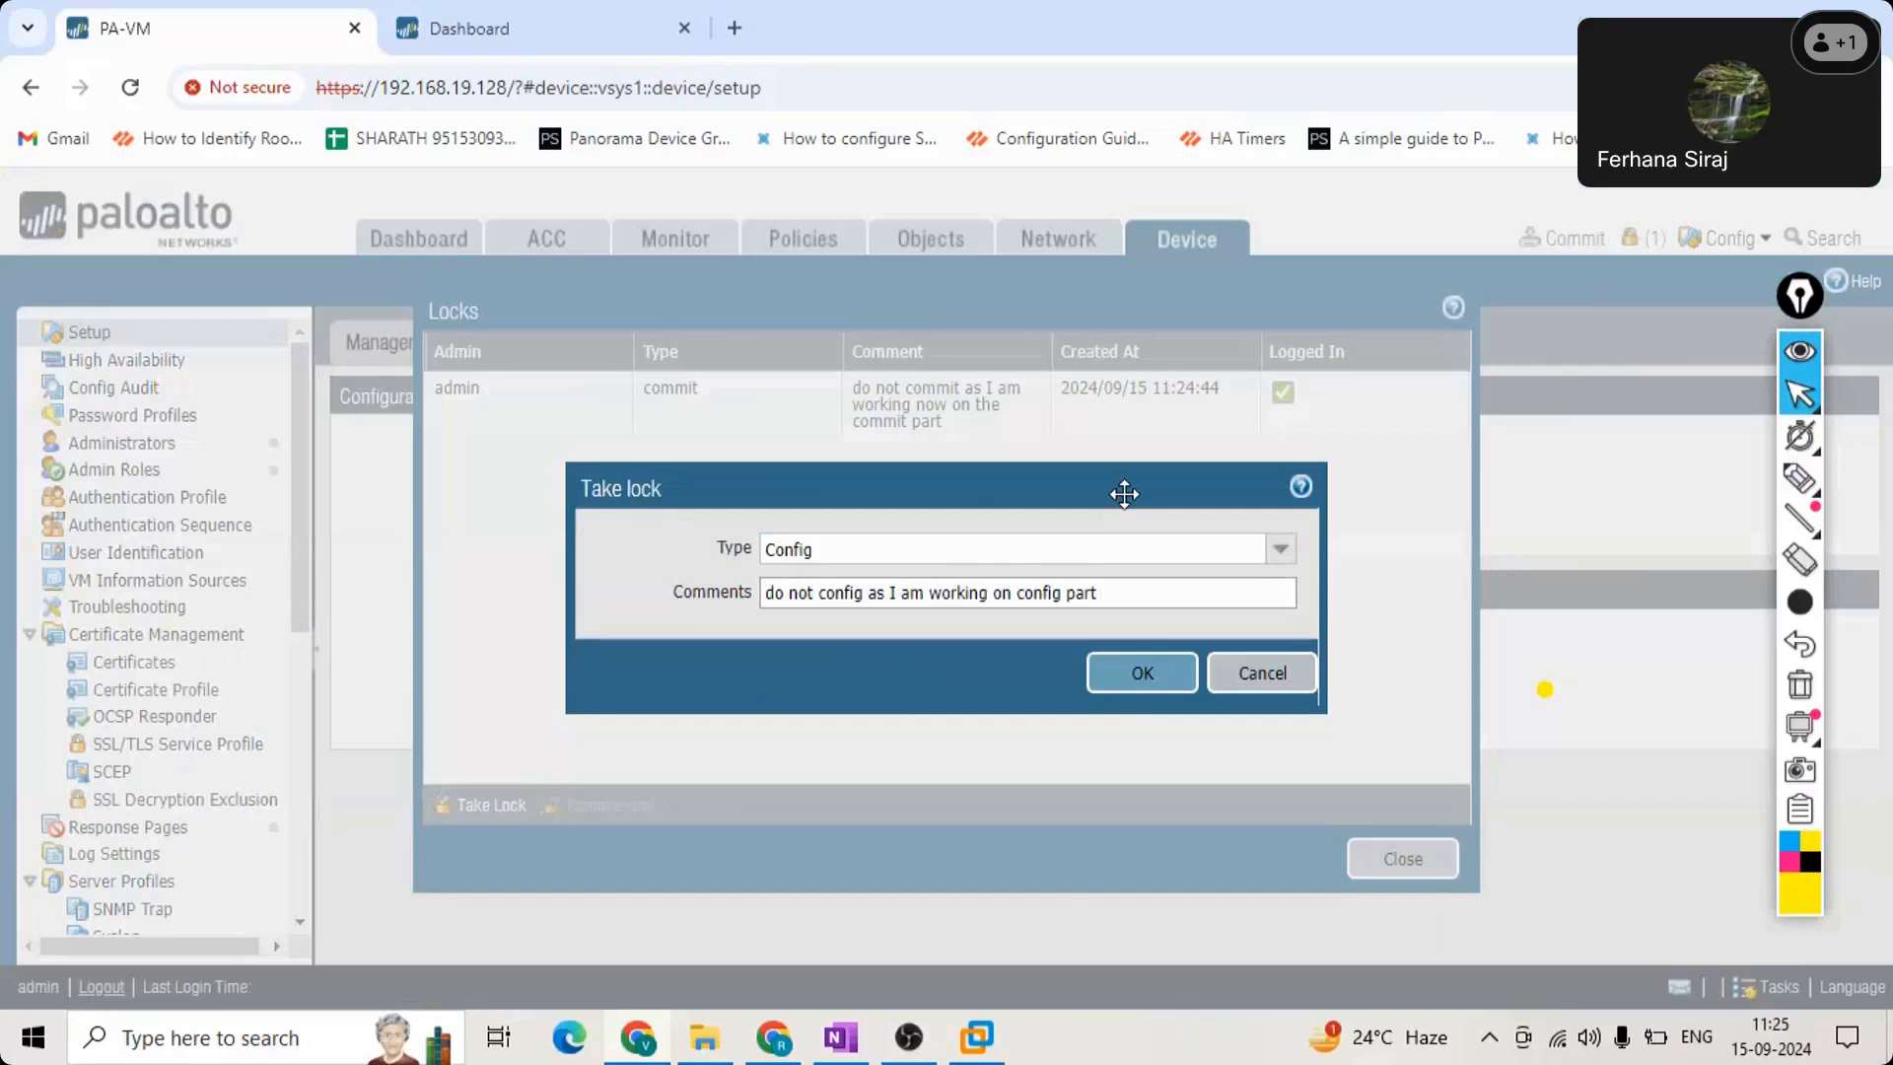
pyautogui.click(1147, 667)
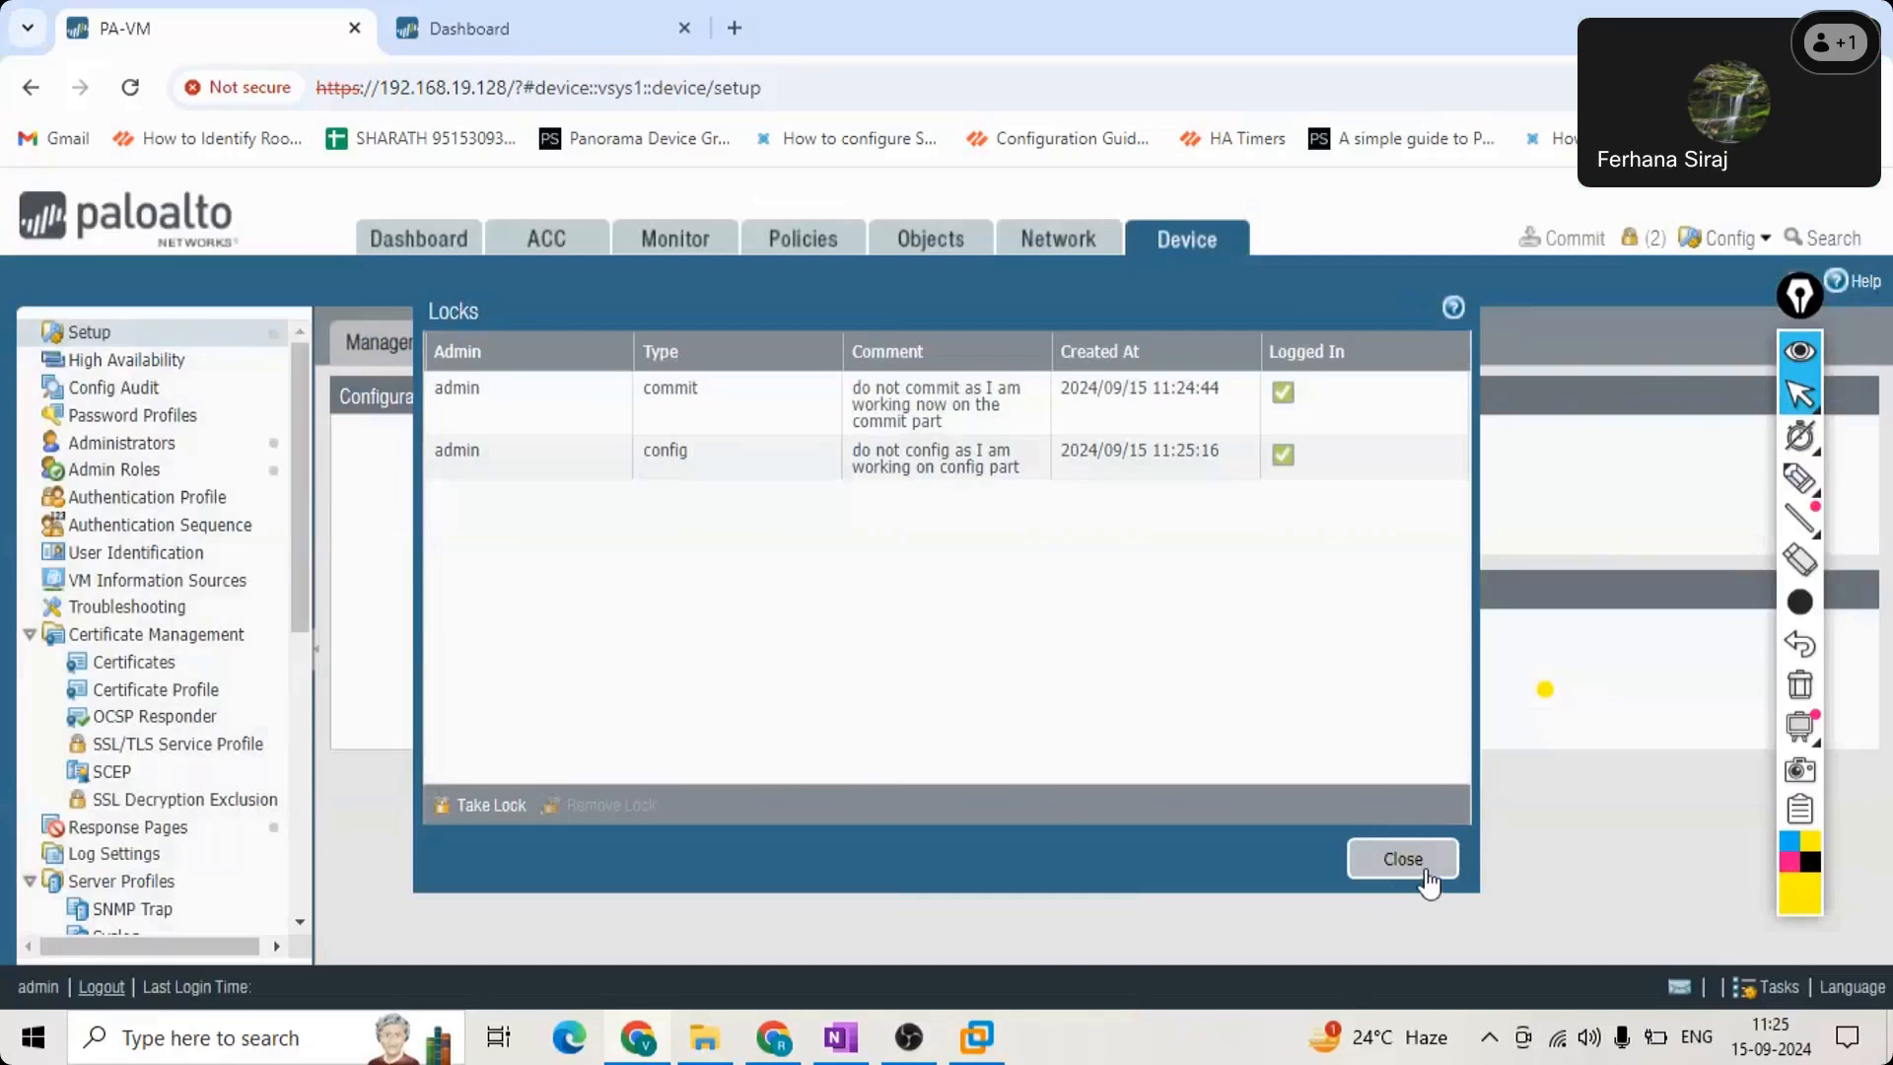
pyautogui.click(1426, 872)
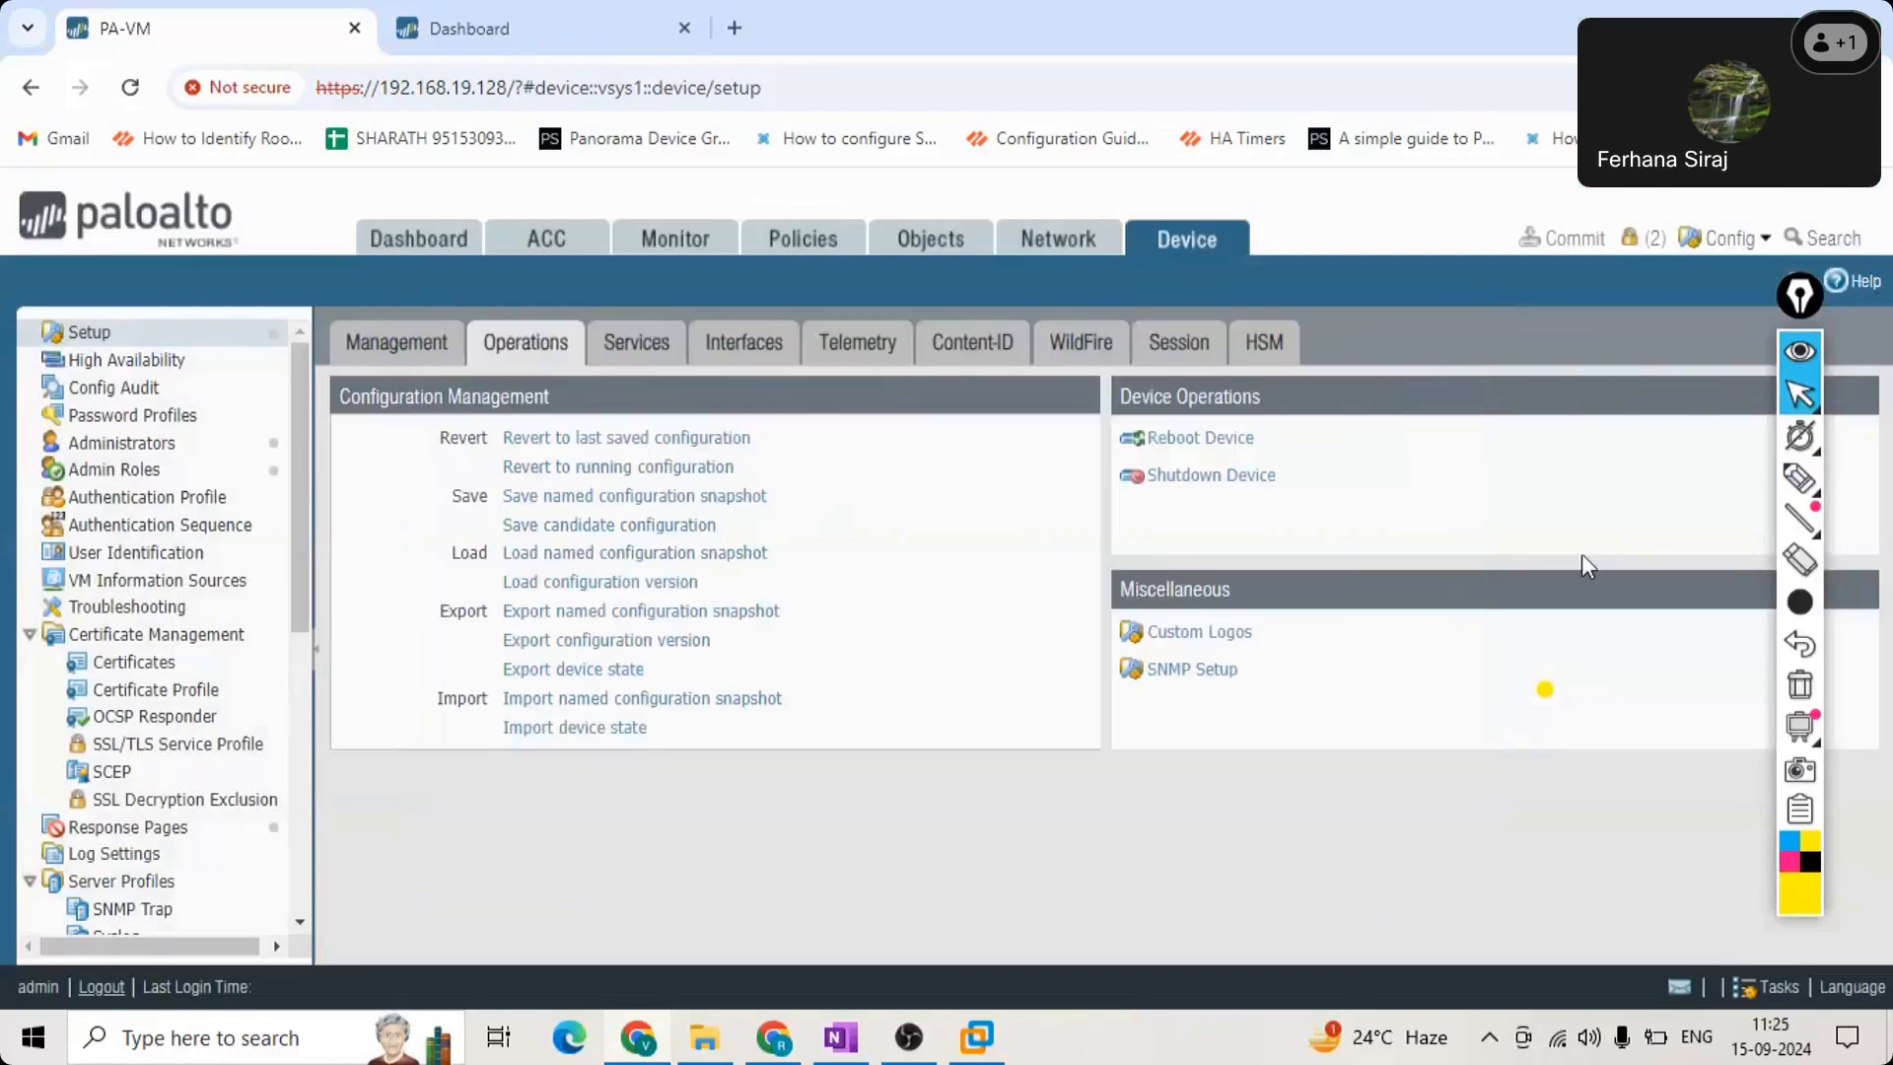
# Review the held locks in the Locks window, close it, and switch to the firewall's Dashboard page.
pyautogui.click(1658, 247)
pyautogui.click(1418, 872)
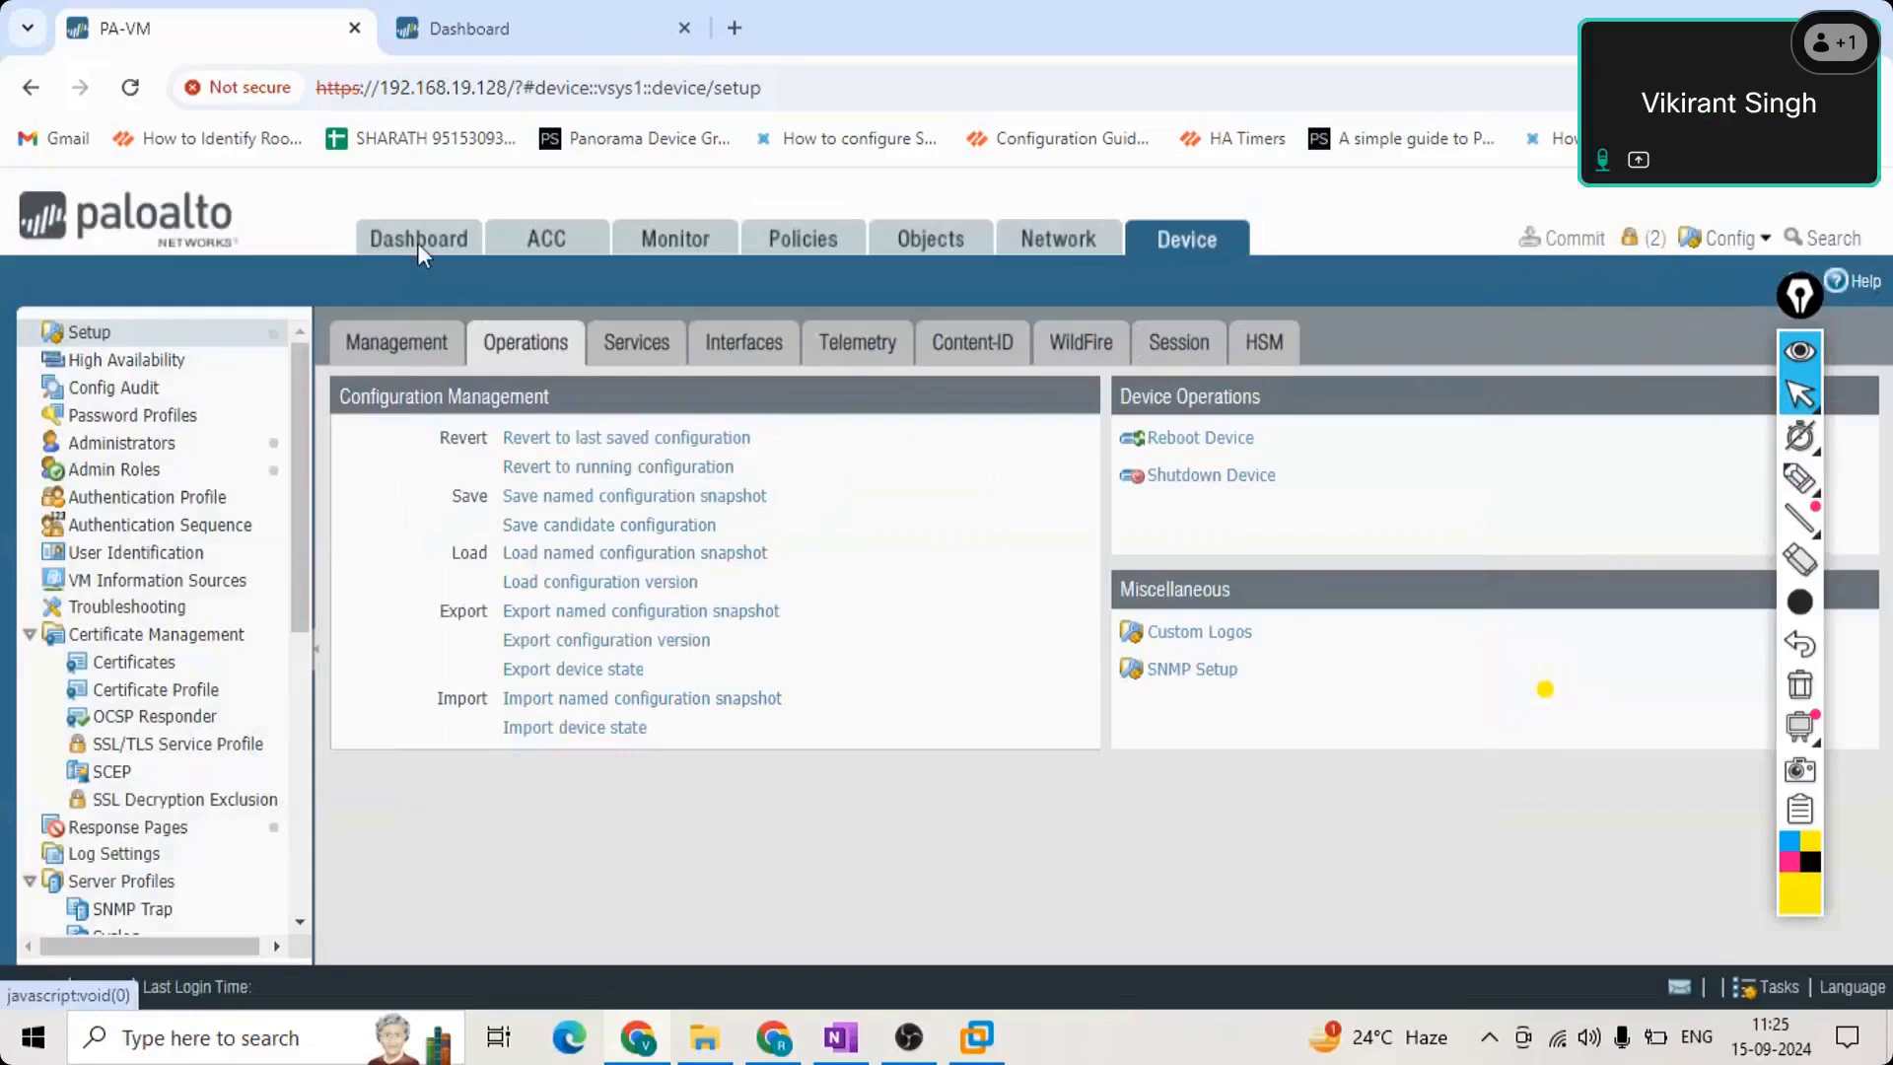
pyautogui.click(580, 241)
pyautogui.click(675, 240)
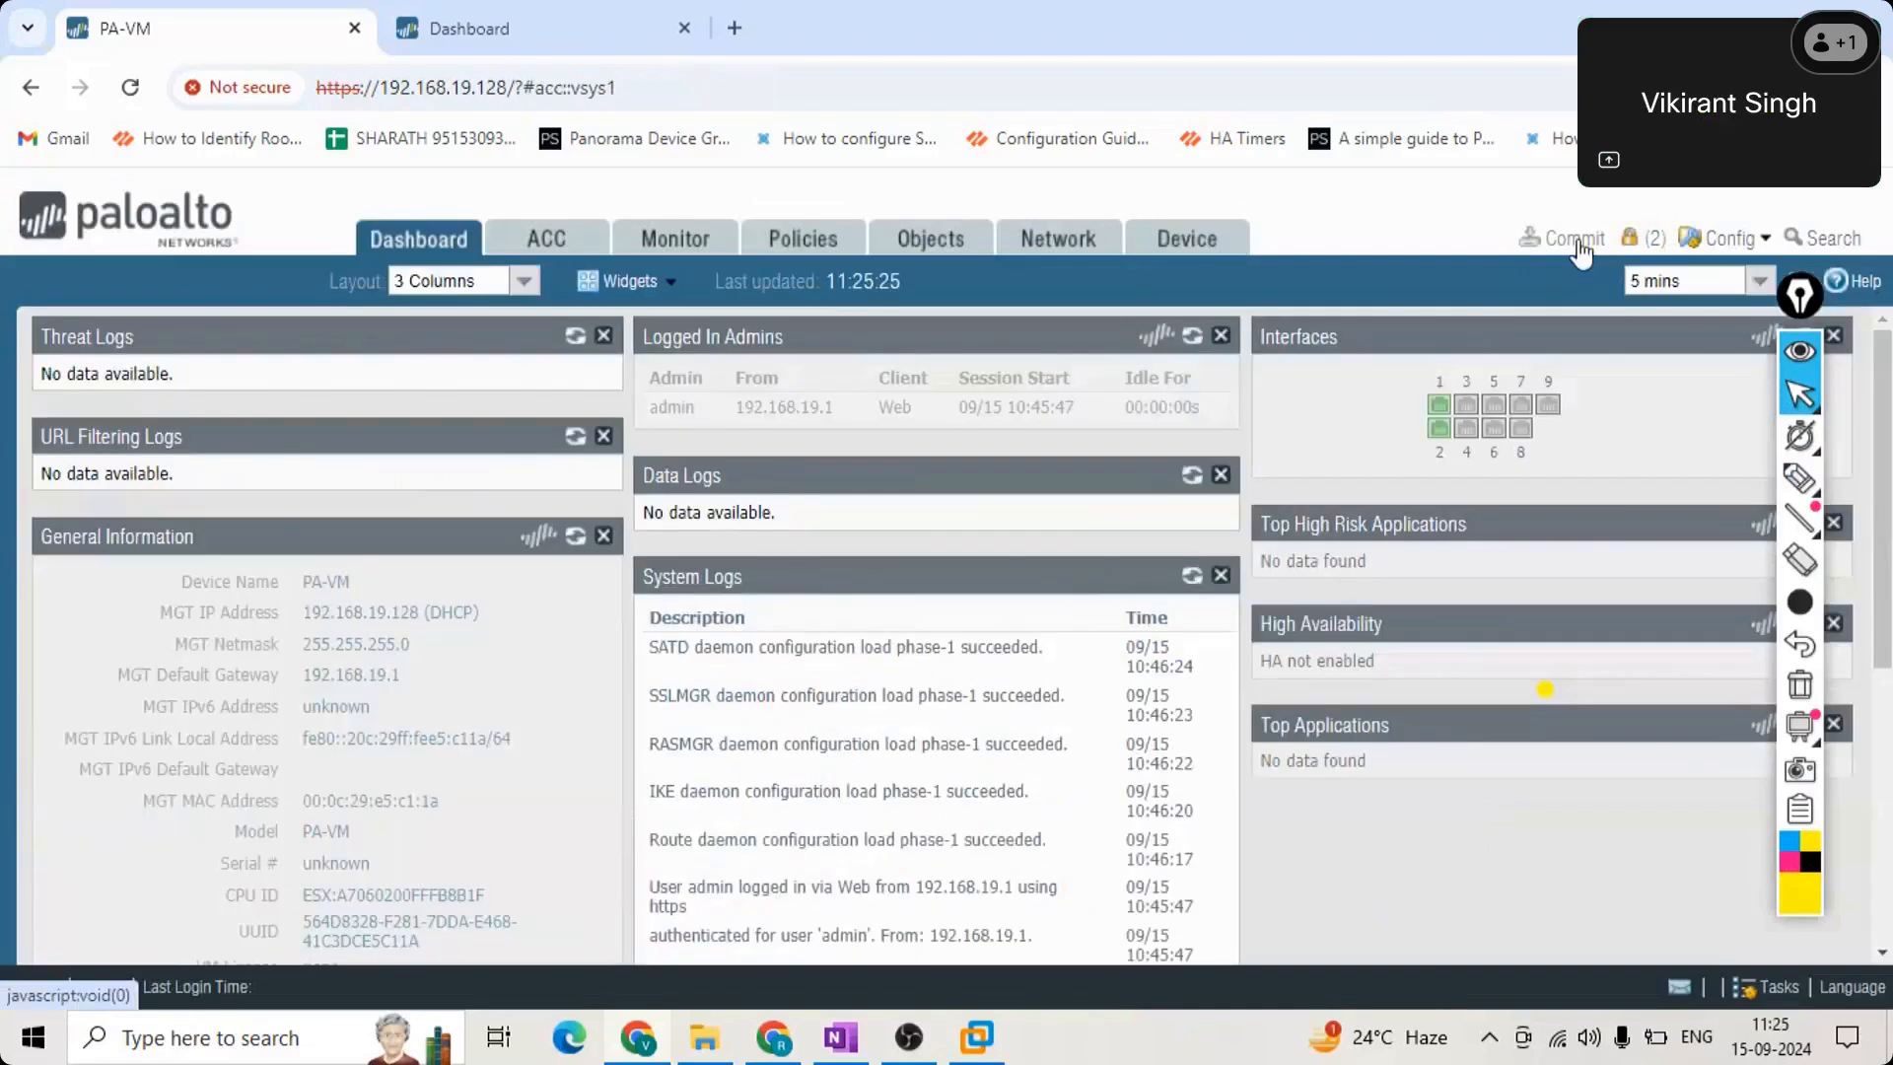